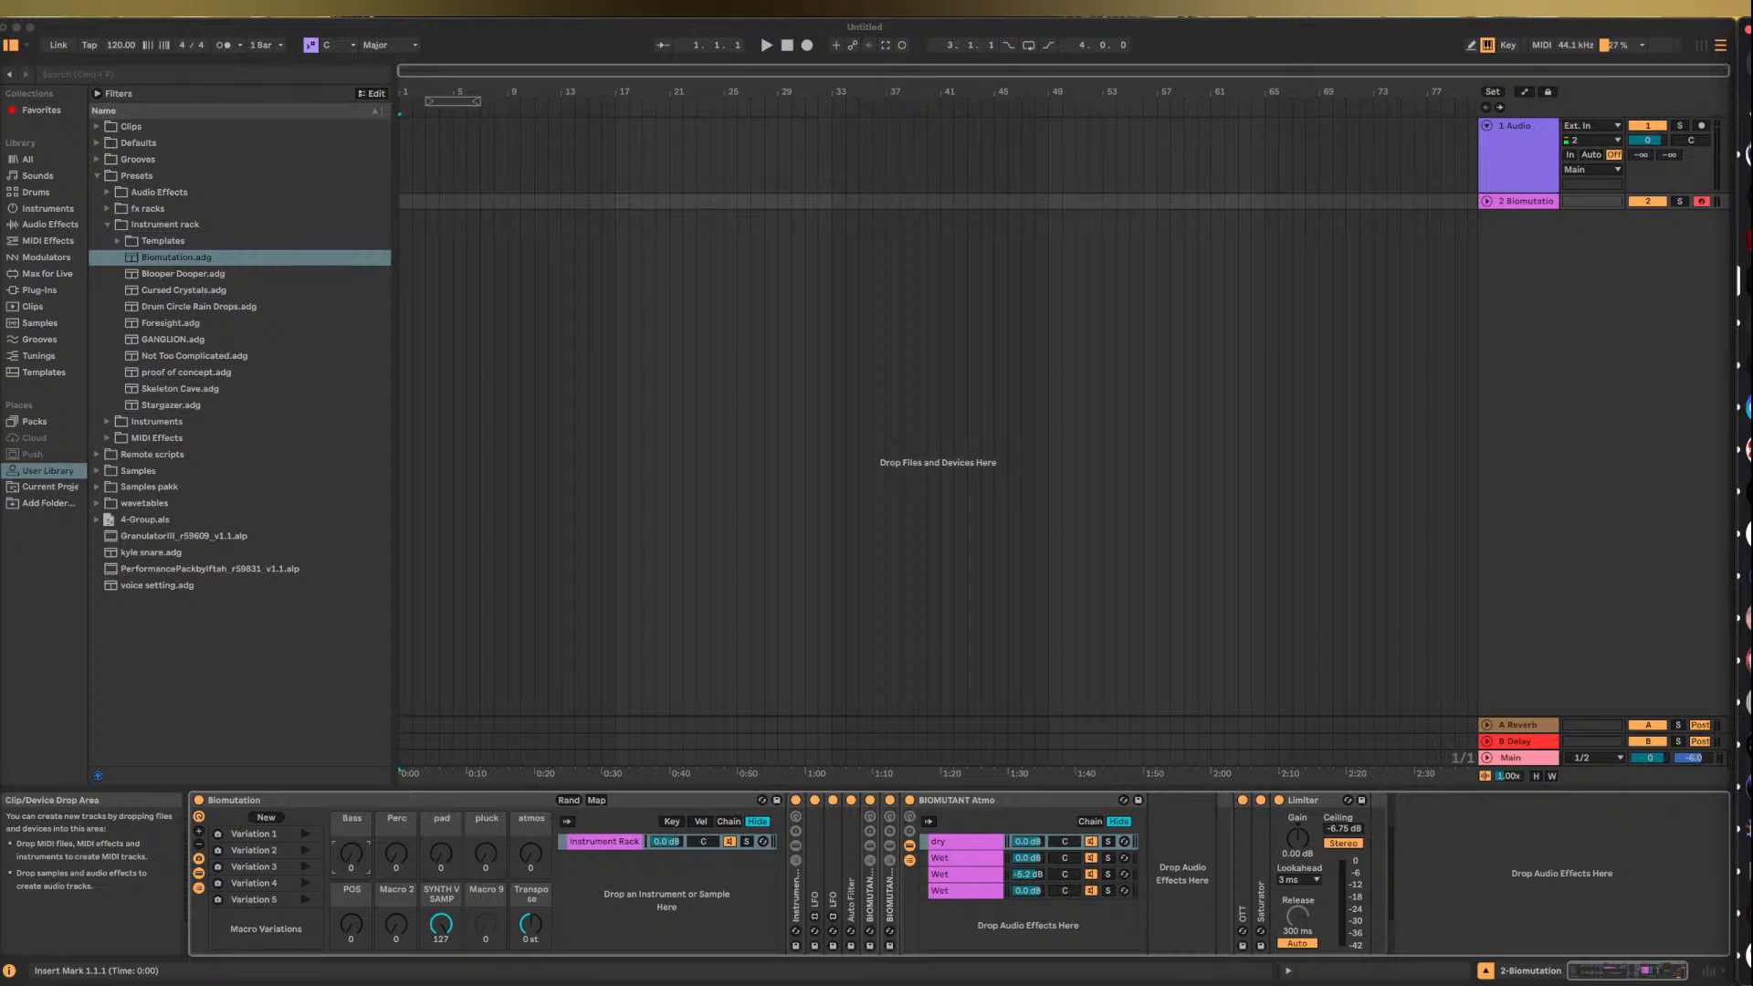
- Audition the Biomutation rack's Bass macro at 127, then reset the Transpose and Bass macros to 0
click(1354, 26)
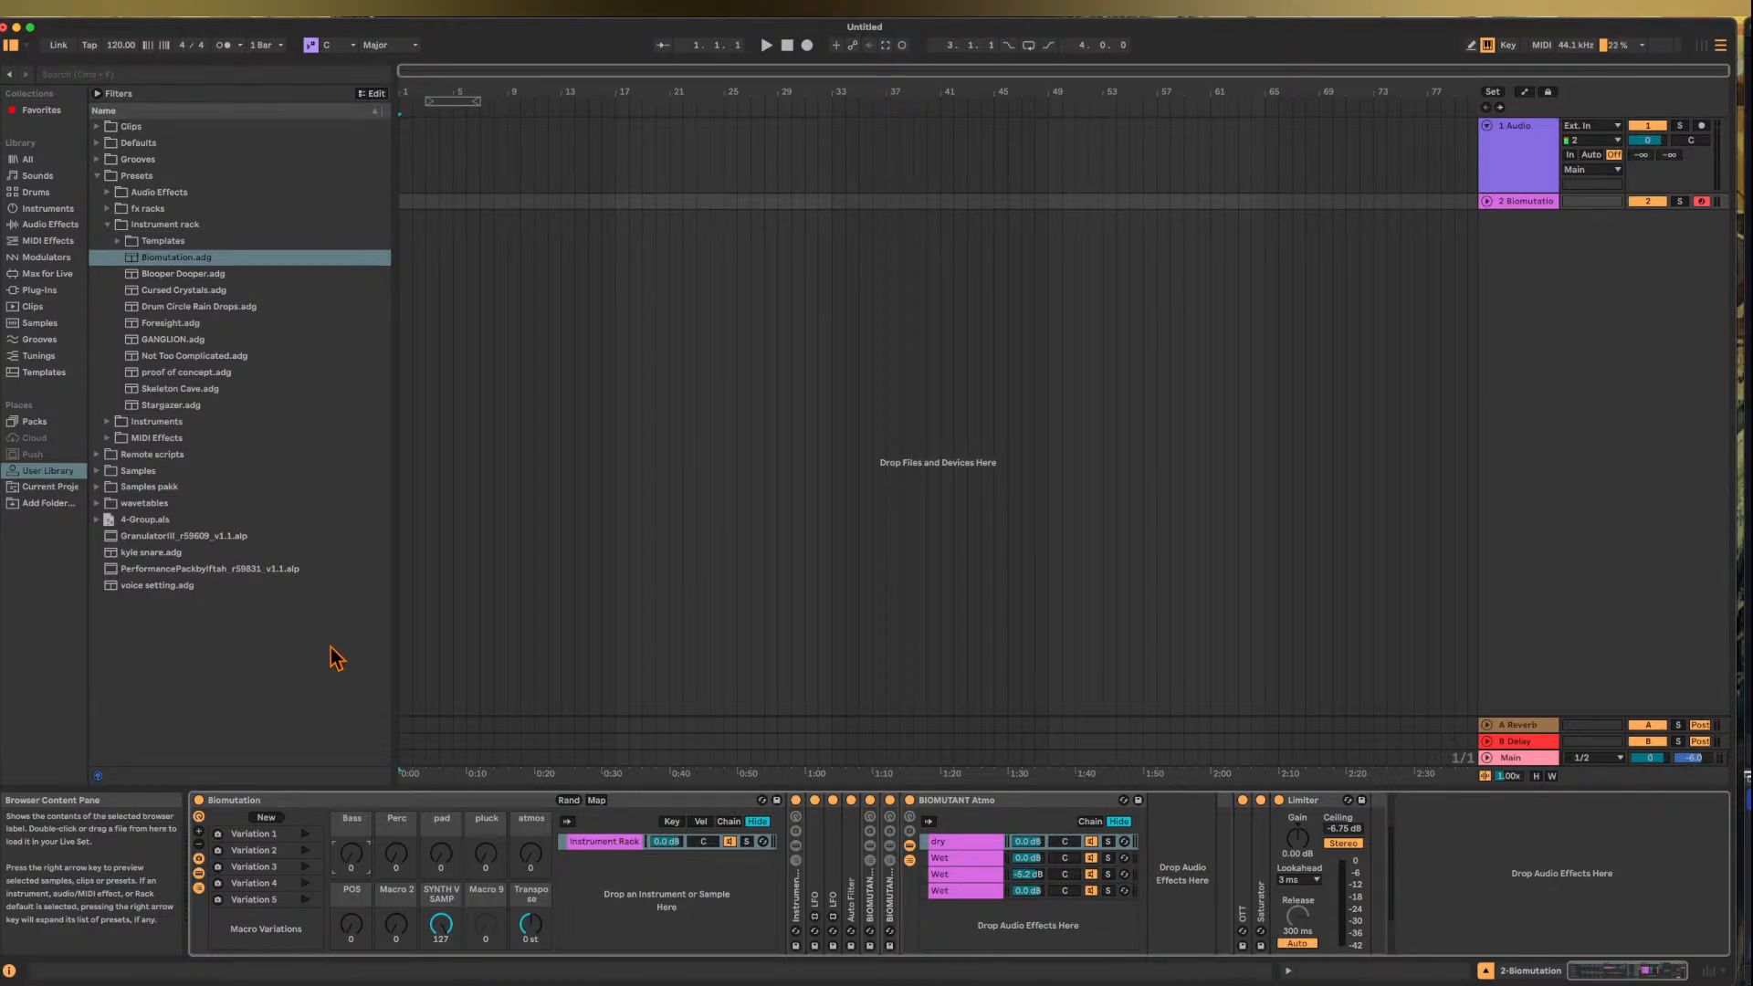
click(408, 859)
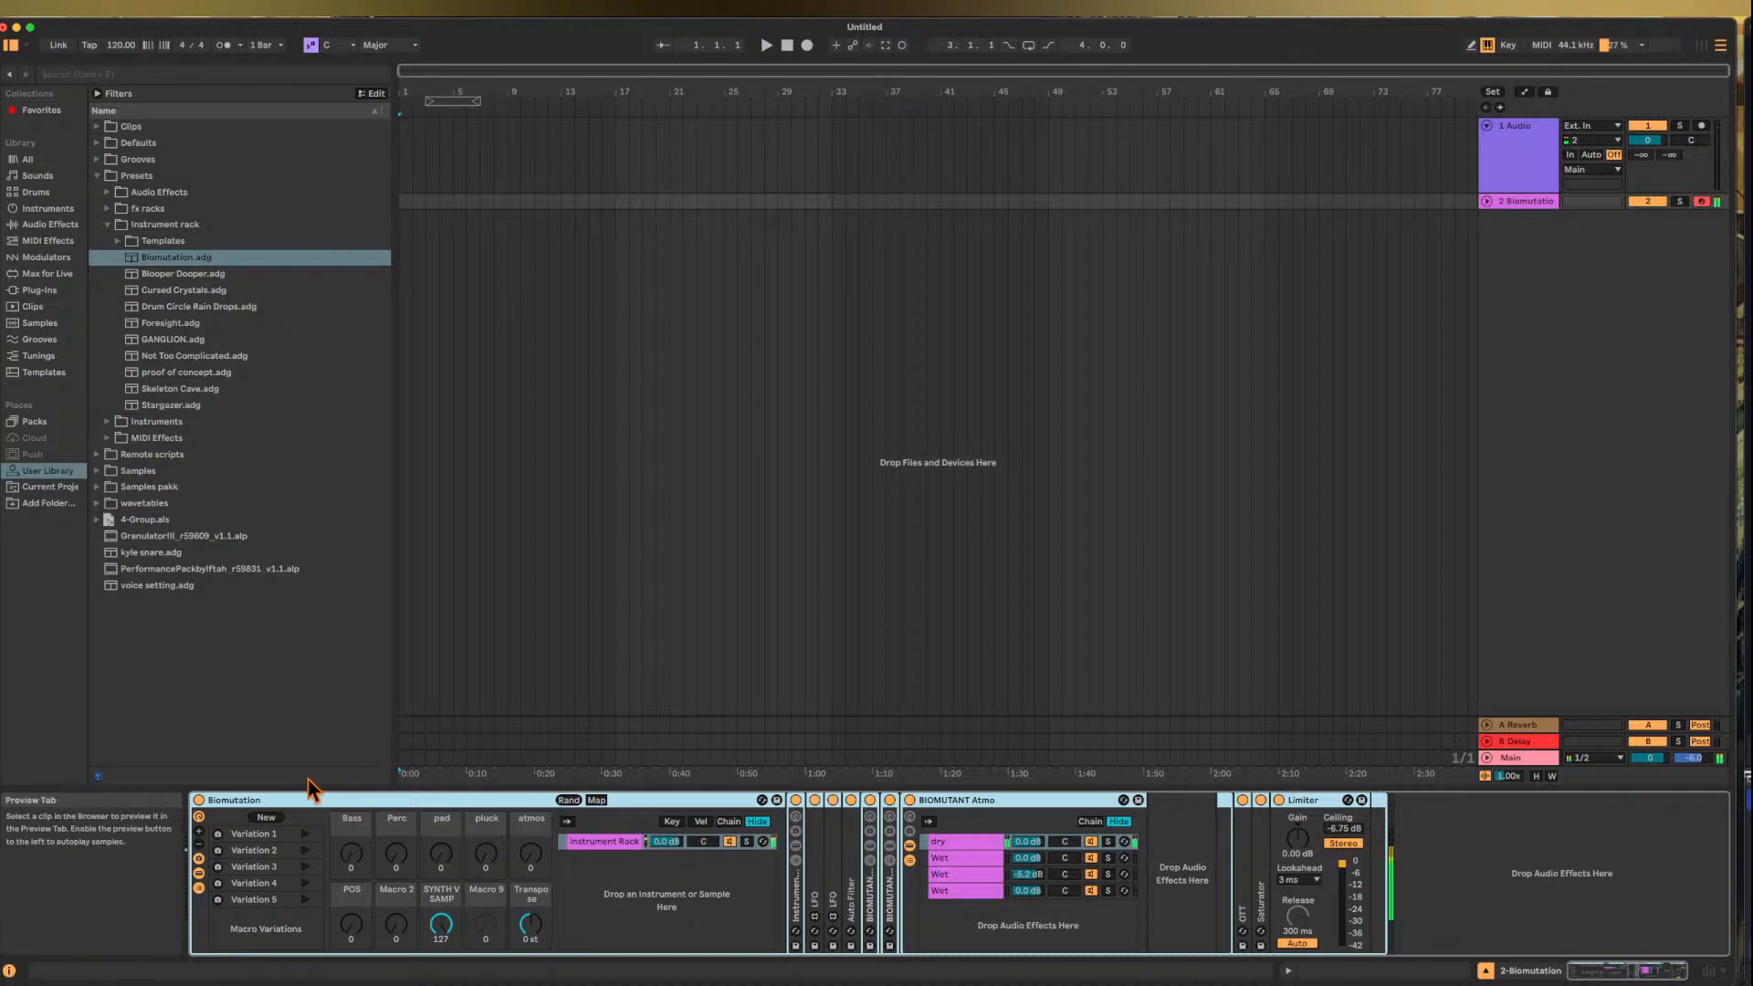
drag(351, 856, 352, 785)
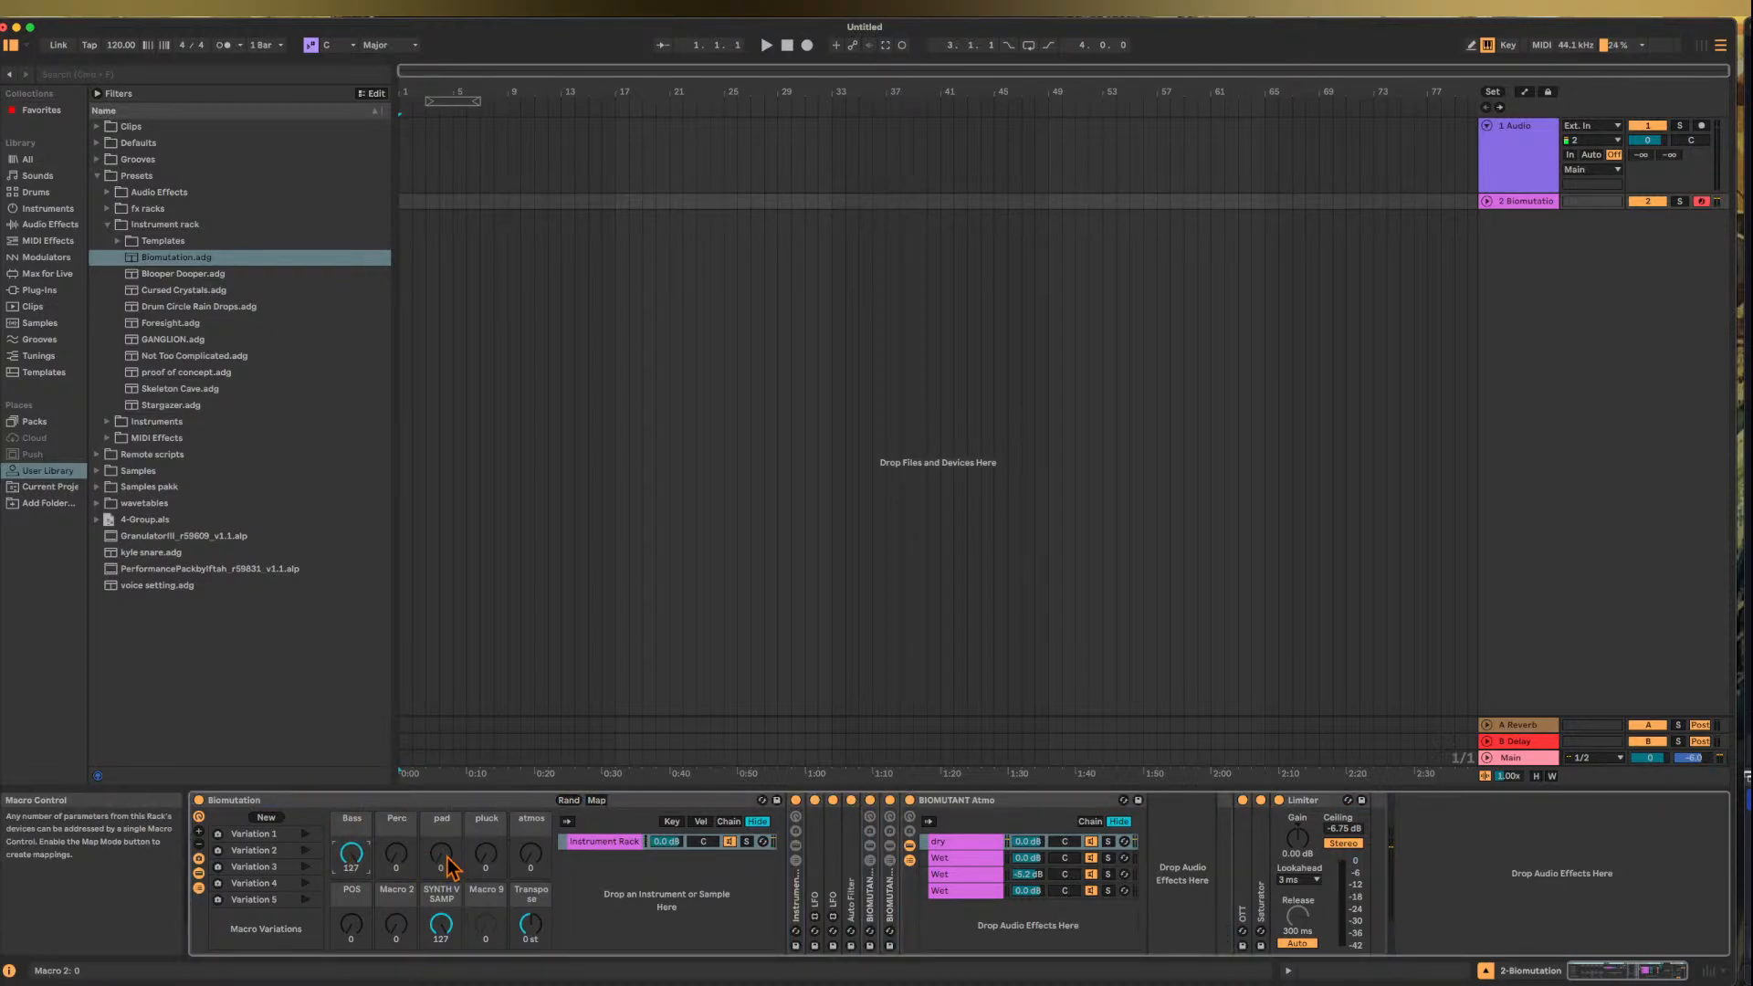
drag(531, 928, 532, 947)
double_click(532, 925)
double_click(352, 854)
- Audition the Perc macro at 127 with the computer keyboard octave lowered, then return the macro to 0
drag(399, 863, 399, 803)
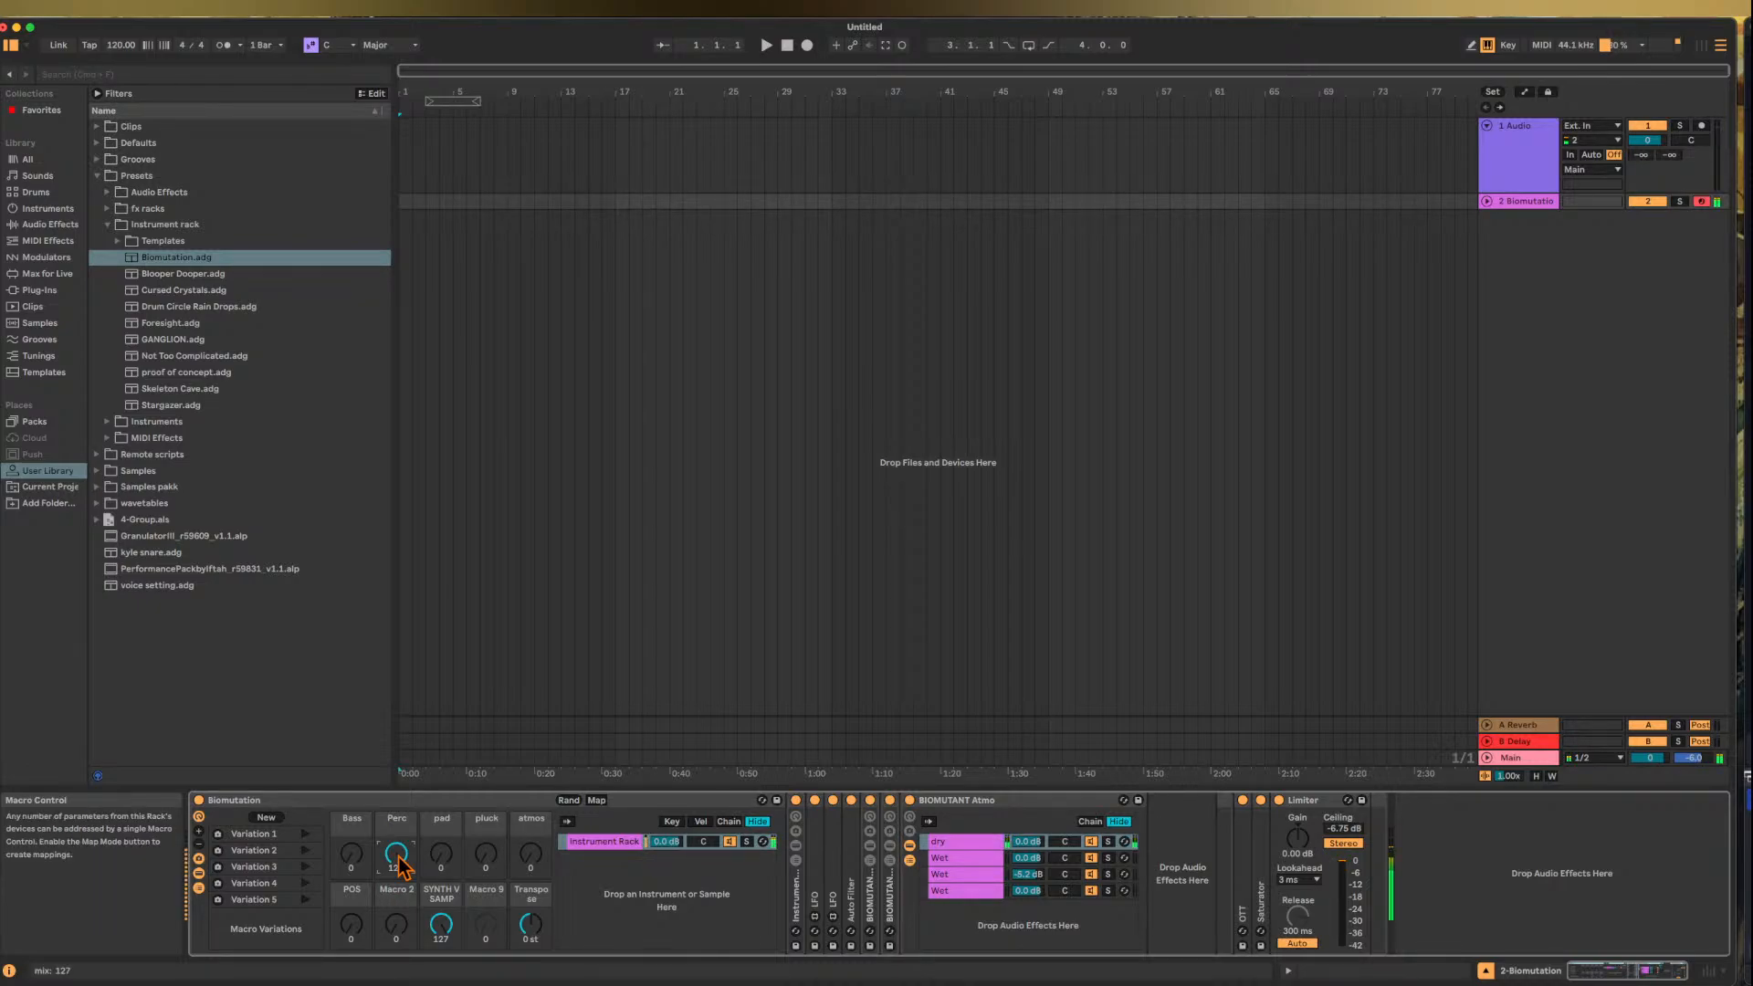
key(z)
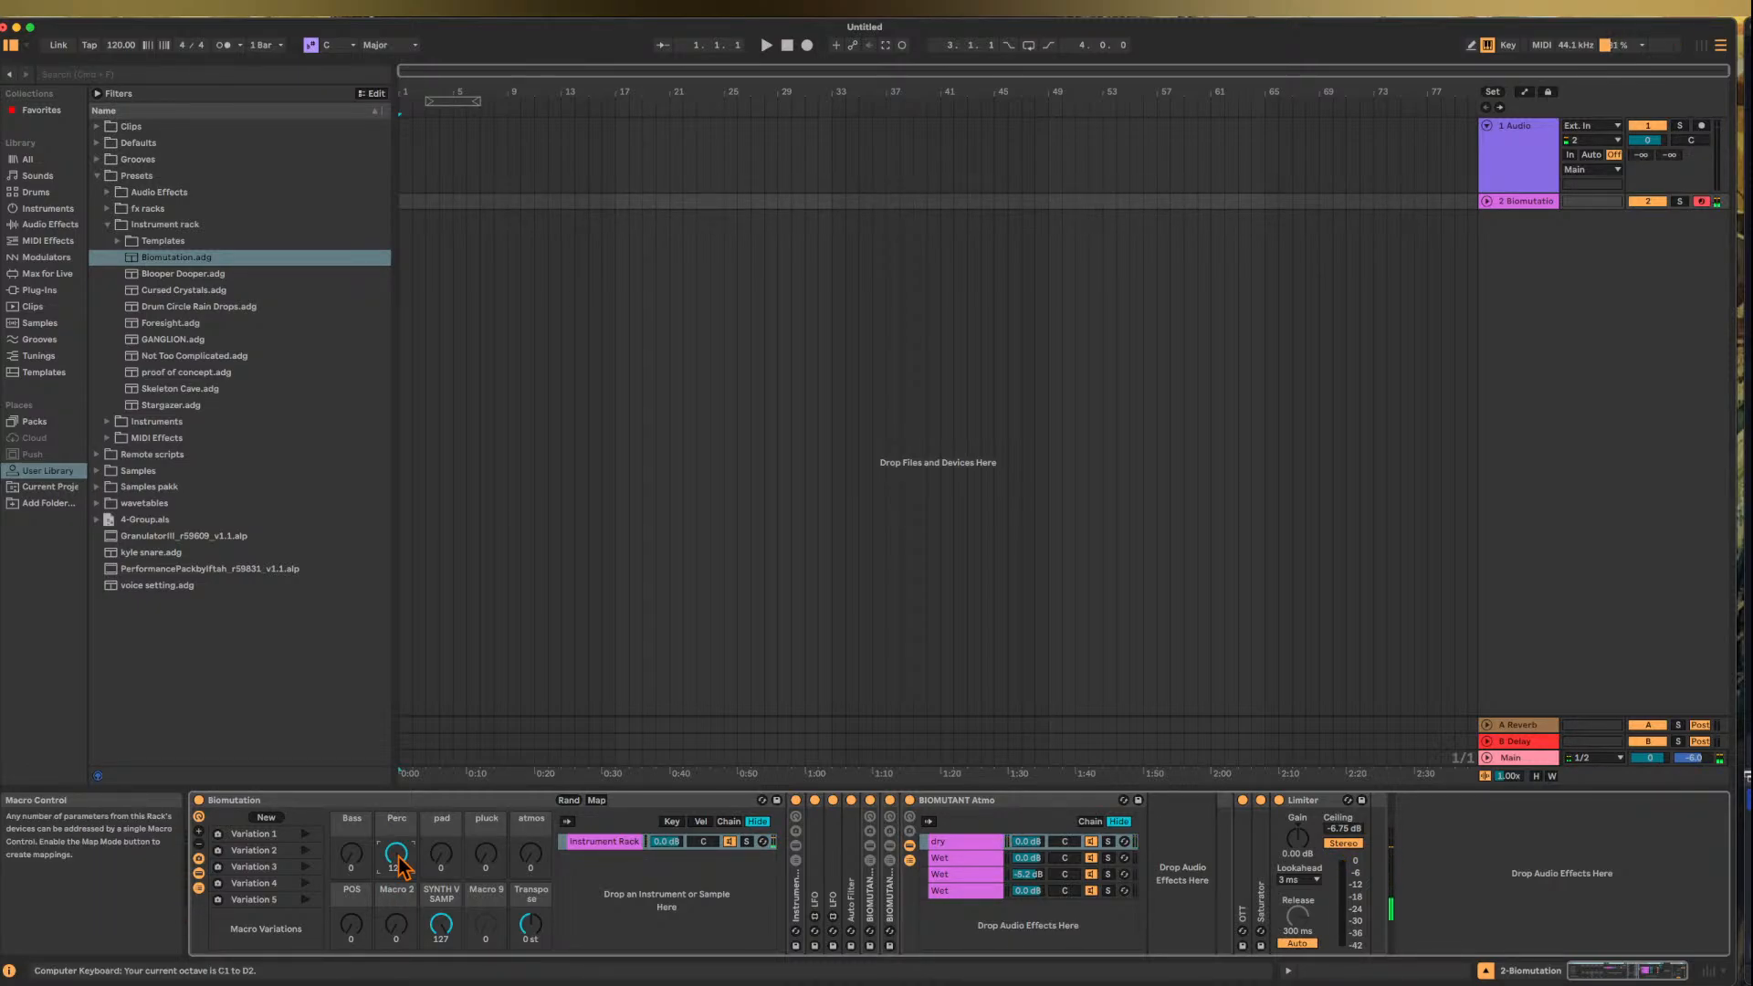
key(z)
drag(398, 858, 399, 977)
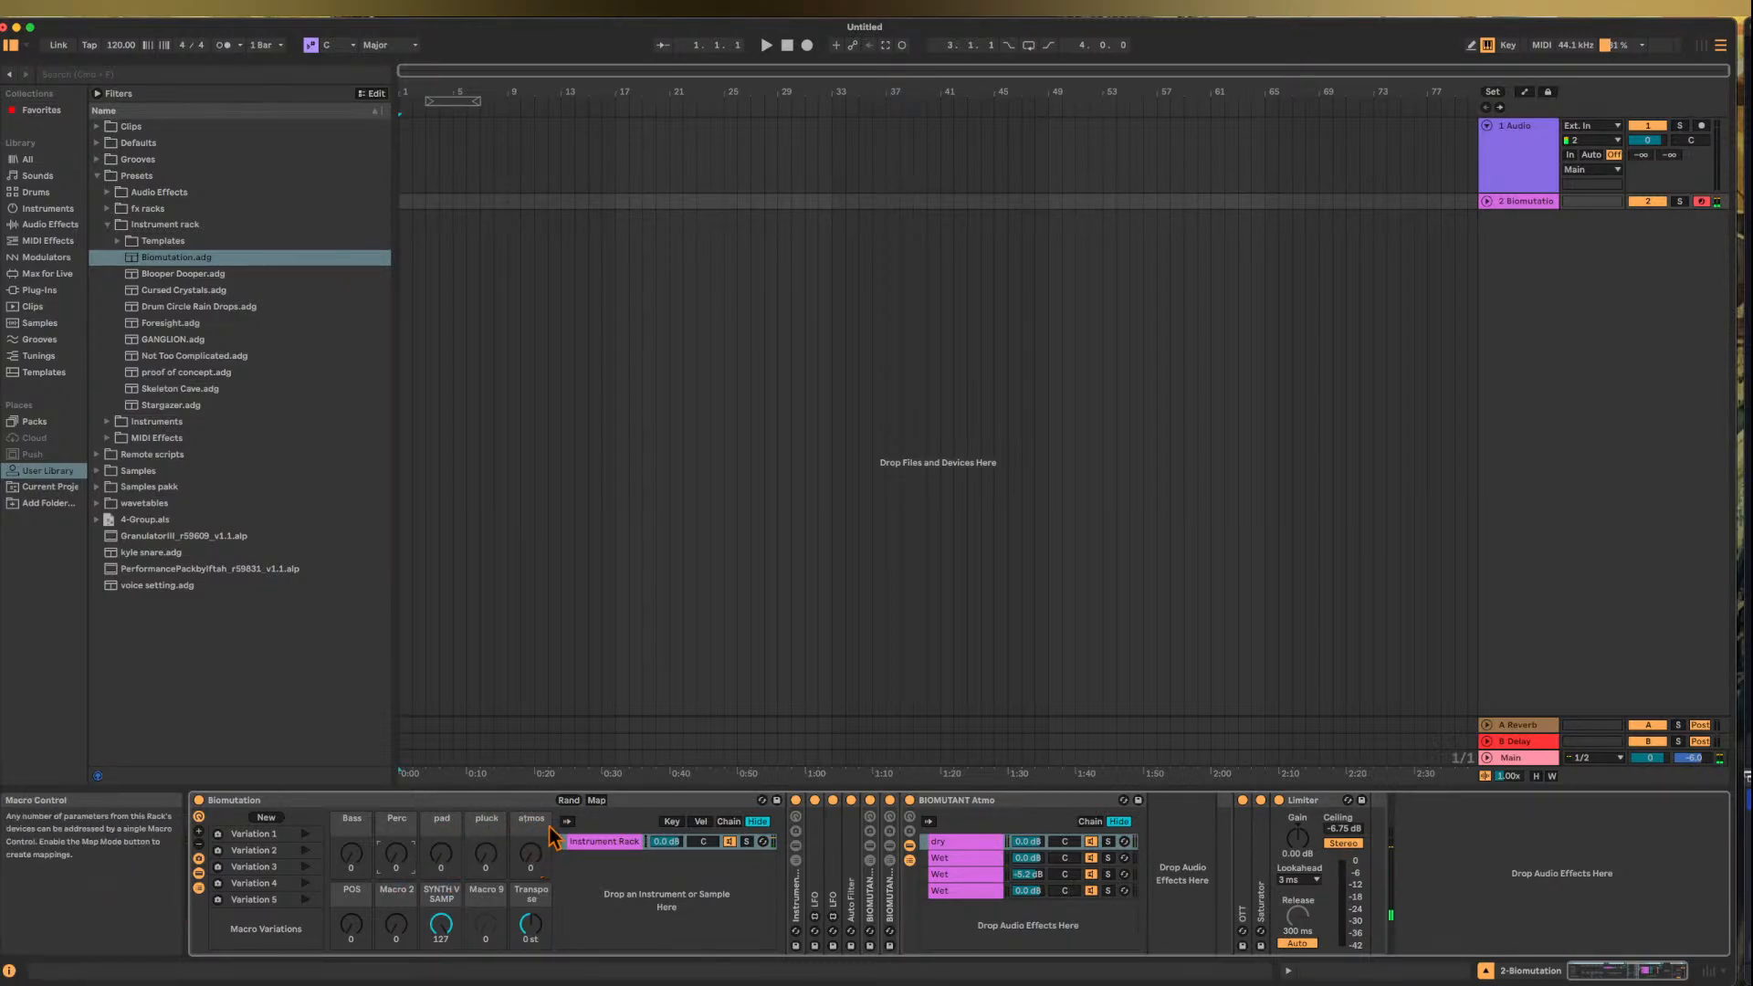
- Audition the pad macro at 127 in a low keyboard octave, then return the macro to 0
drag(445, 865, 445, 749)
key(a)
key(z)
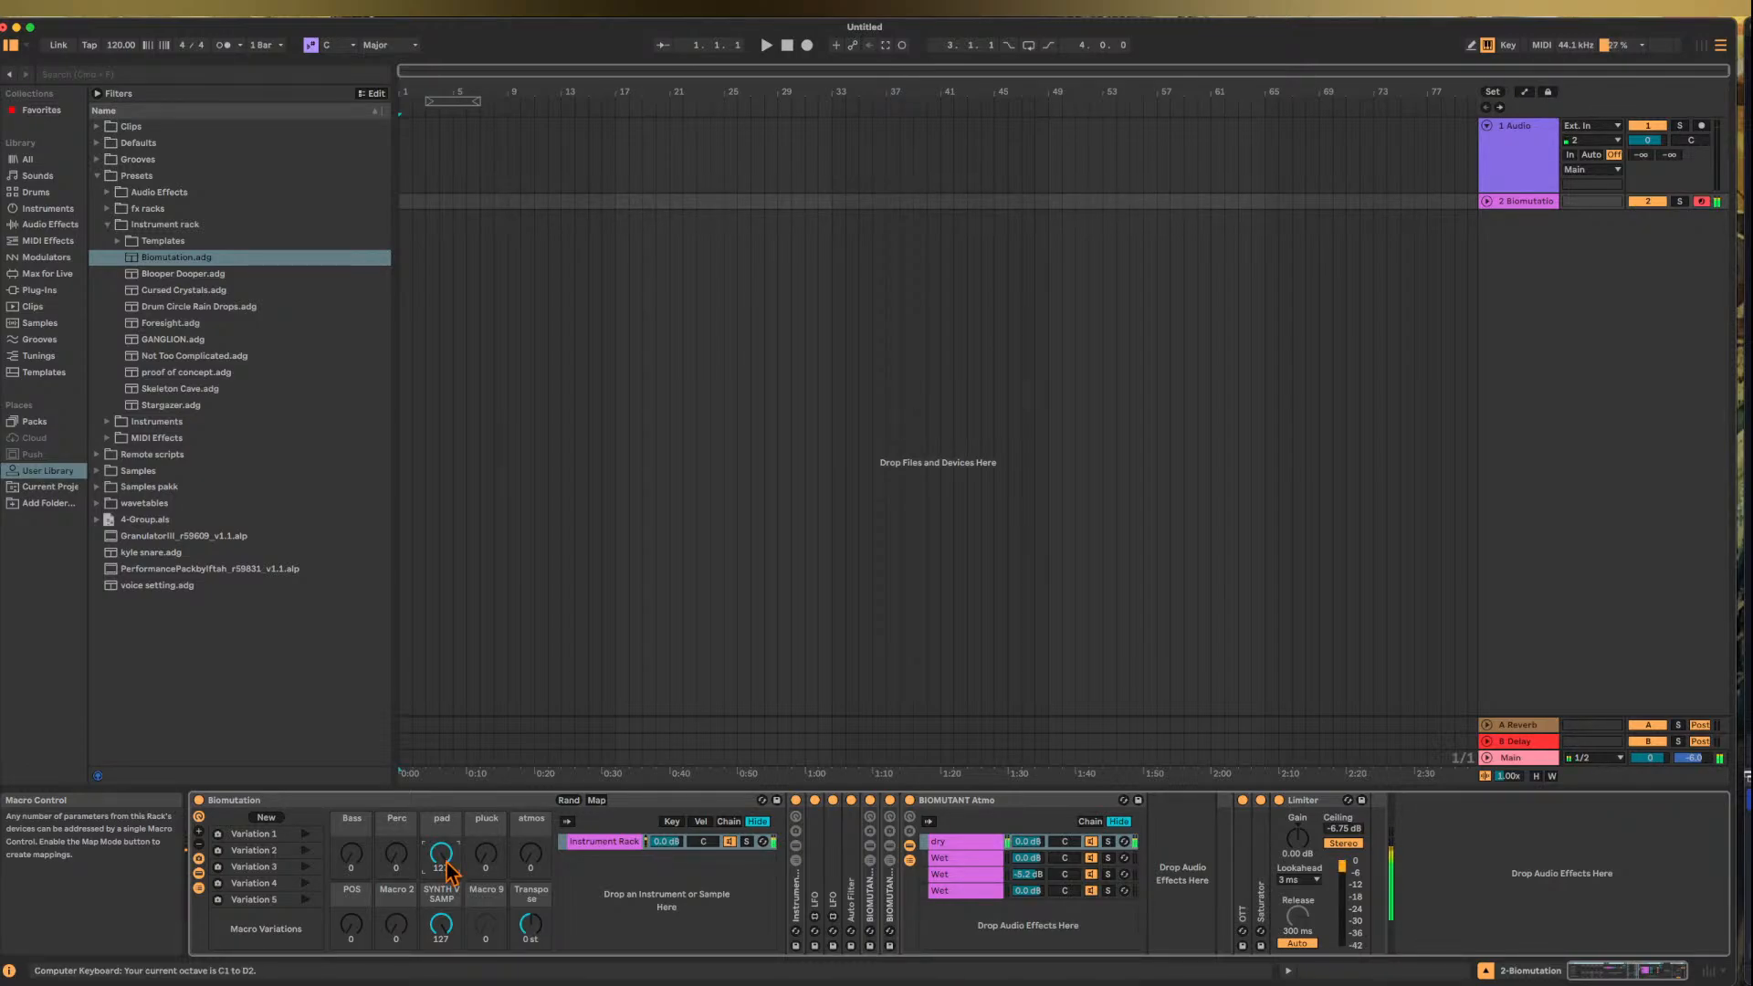
drag(447, 872, 447, 949)
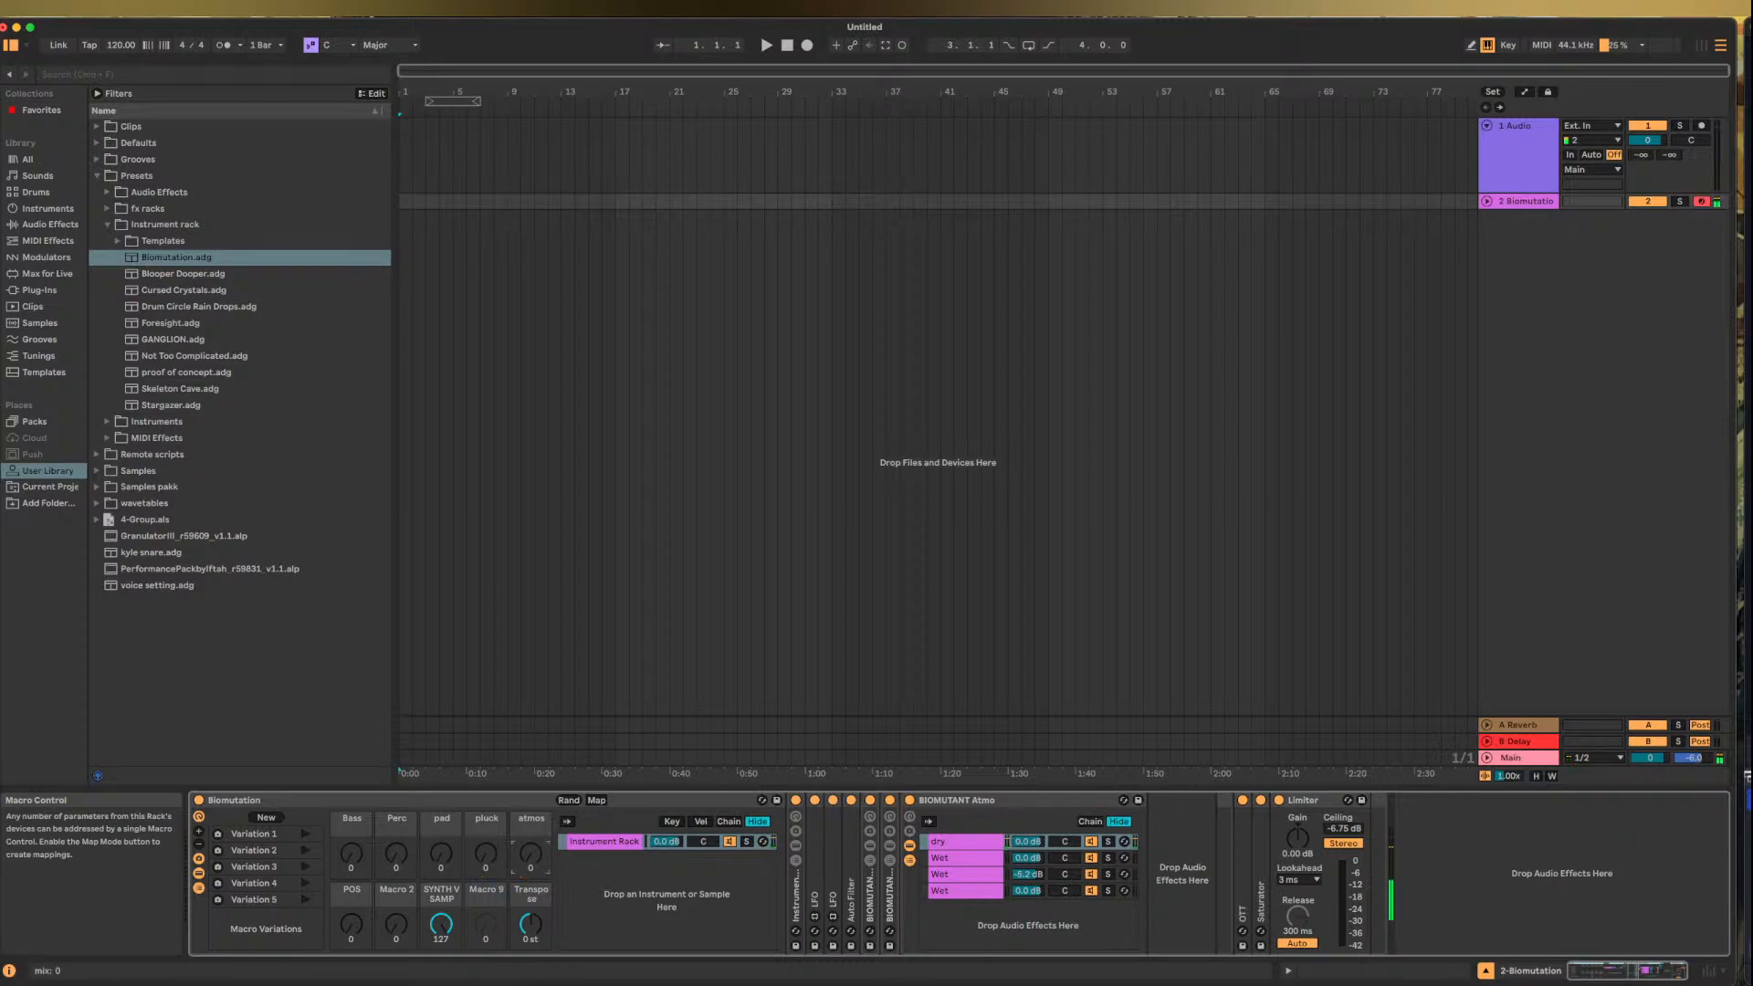
- Inspect the effect devices in each of the three Wet chains of the BIOMUTANT Atmo rack
click(960, 857)
click(962, 875)
click(965, 891)
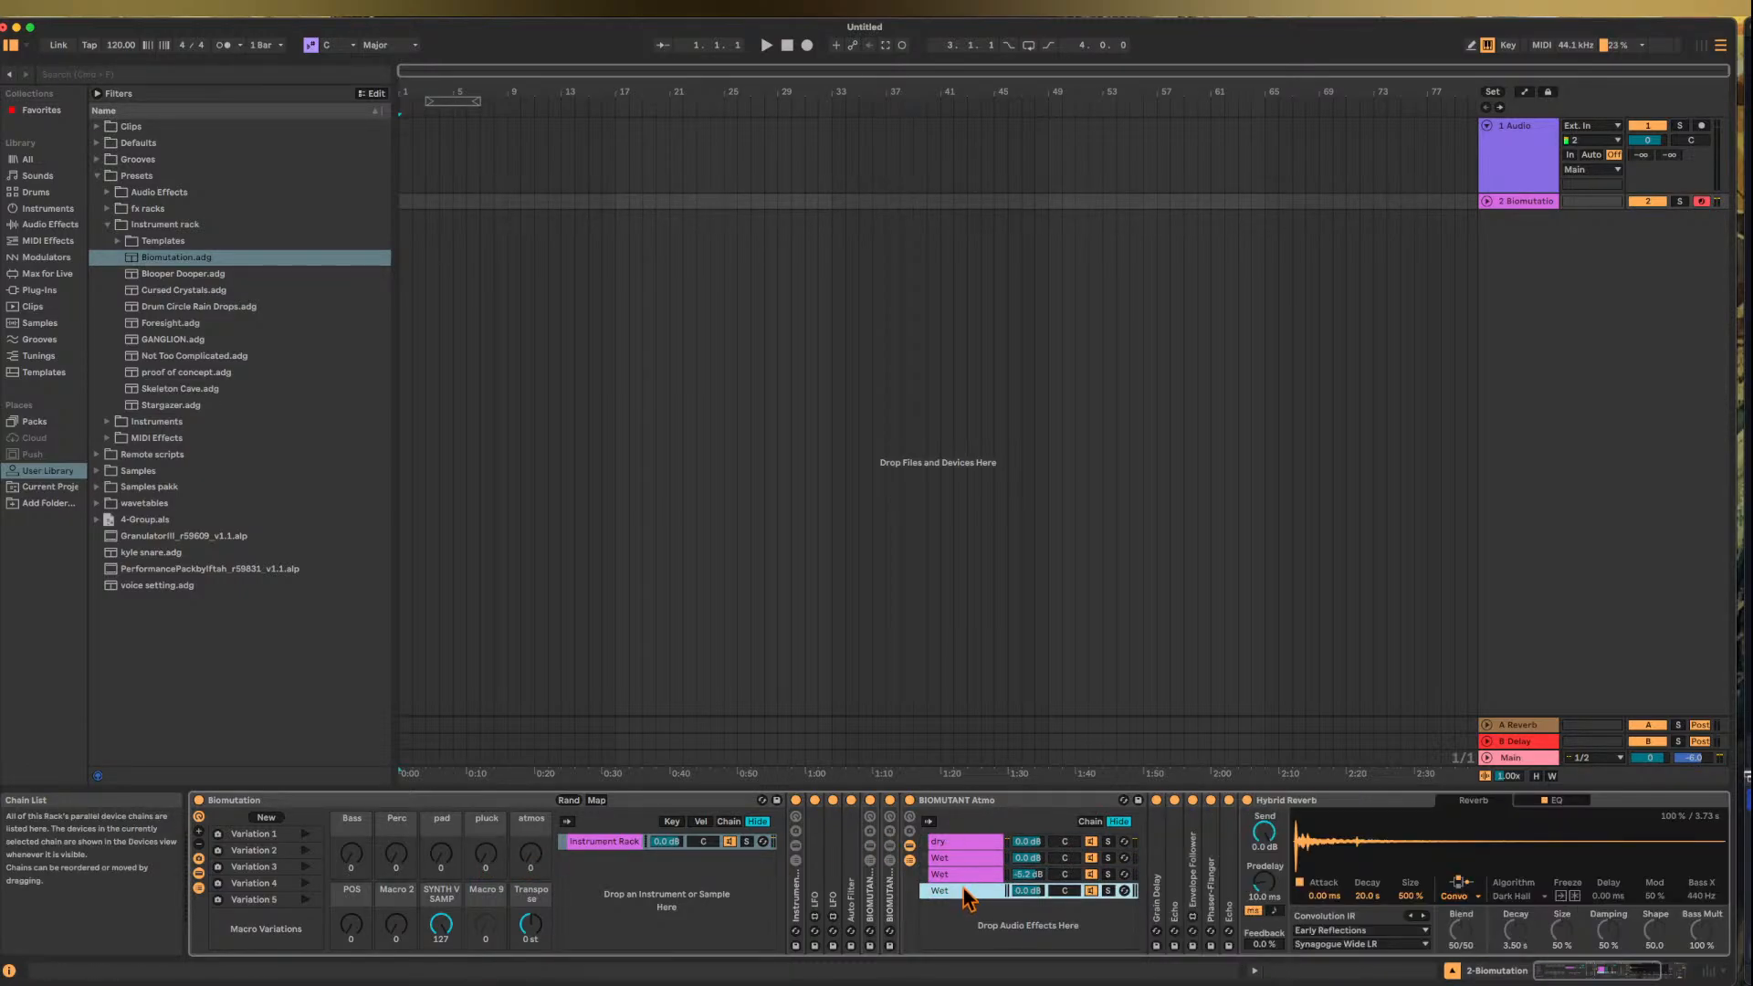
click(956, 859)
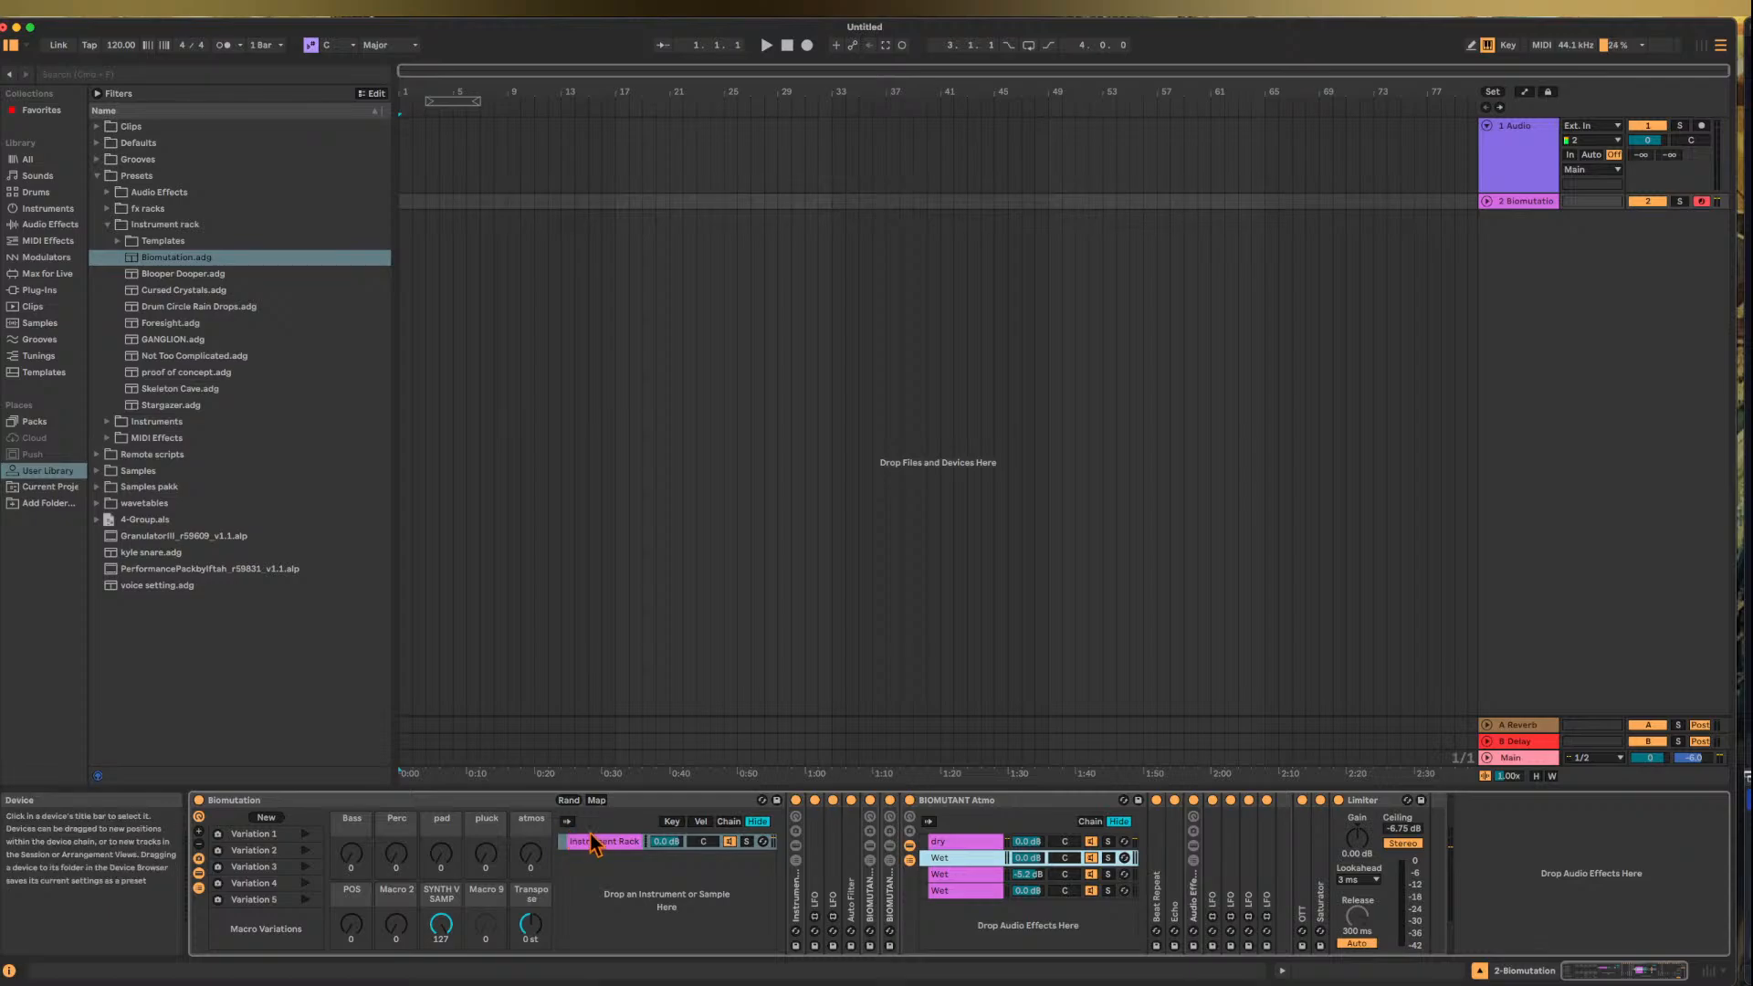
- Try the atmos macro at 67 while reviewing the three Wet chains, then return it to 0
drag(536, 855, 542, 803)
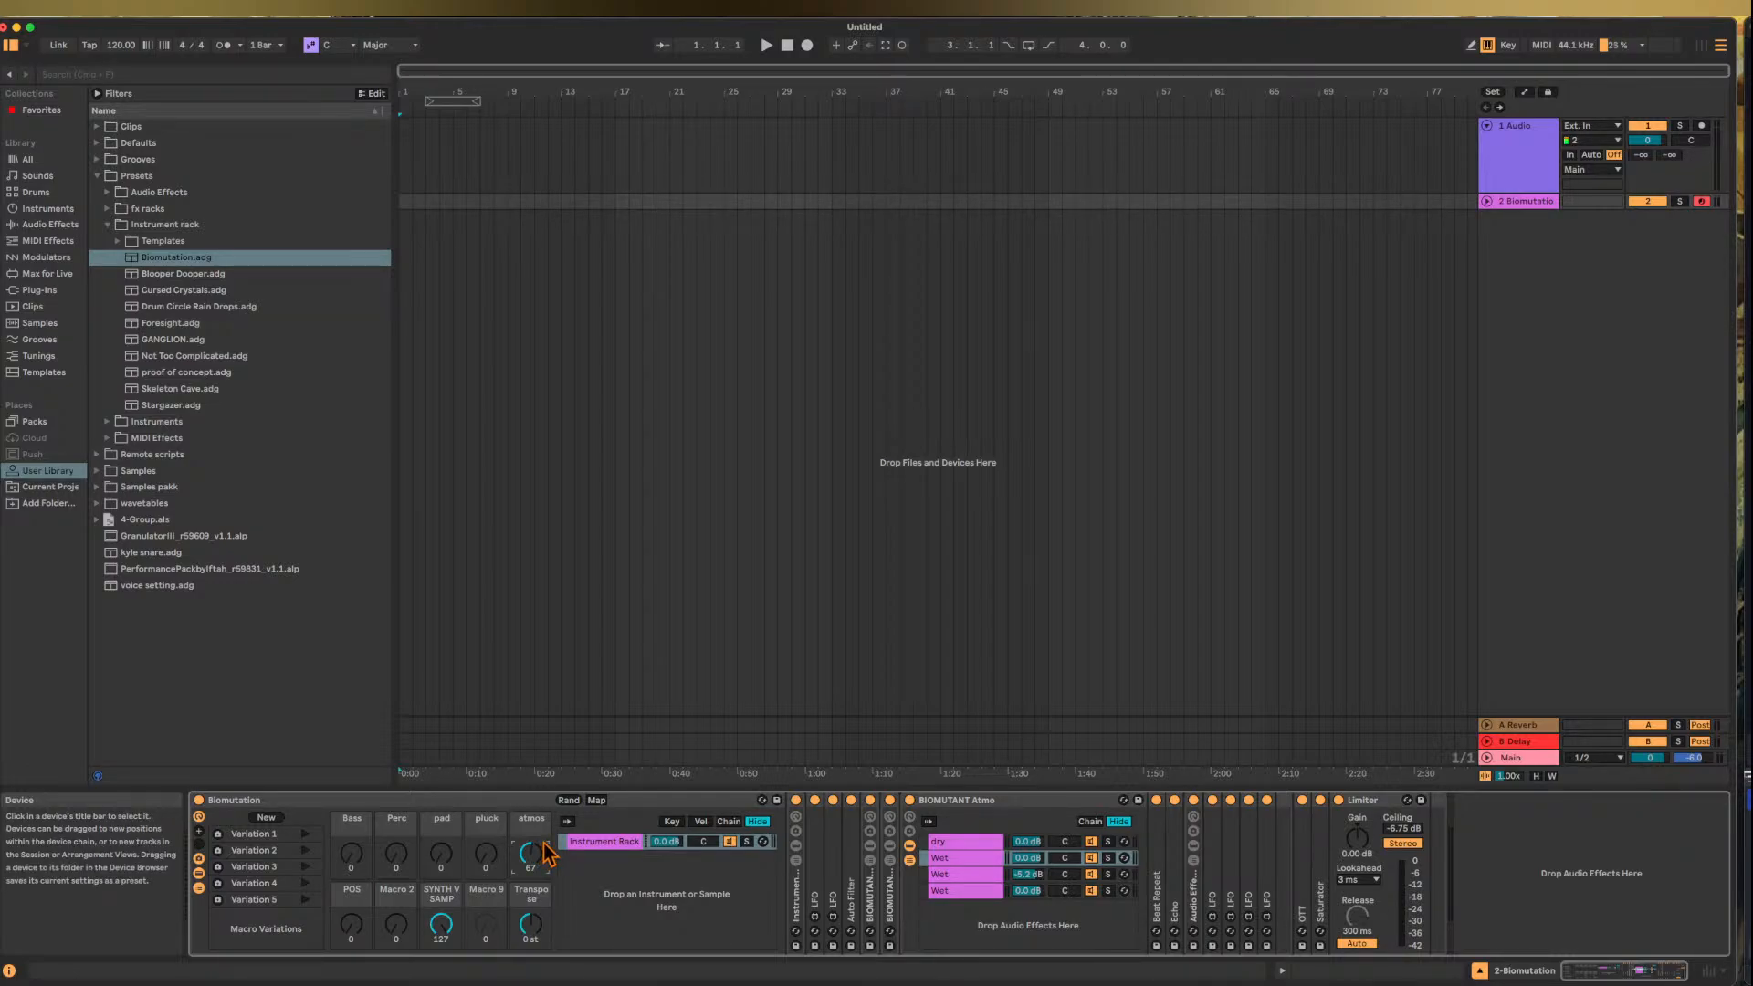
click(967, 859)
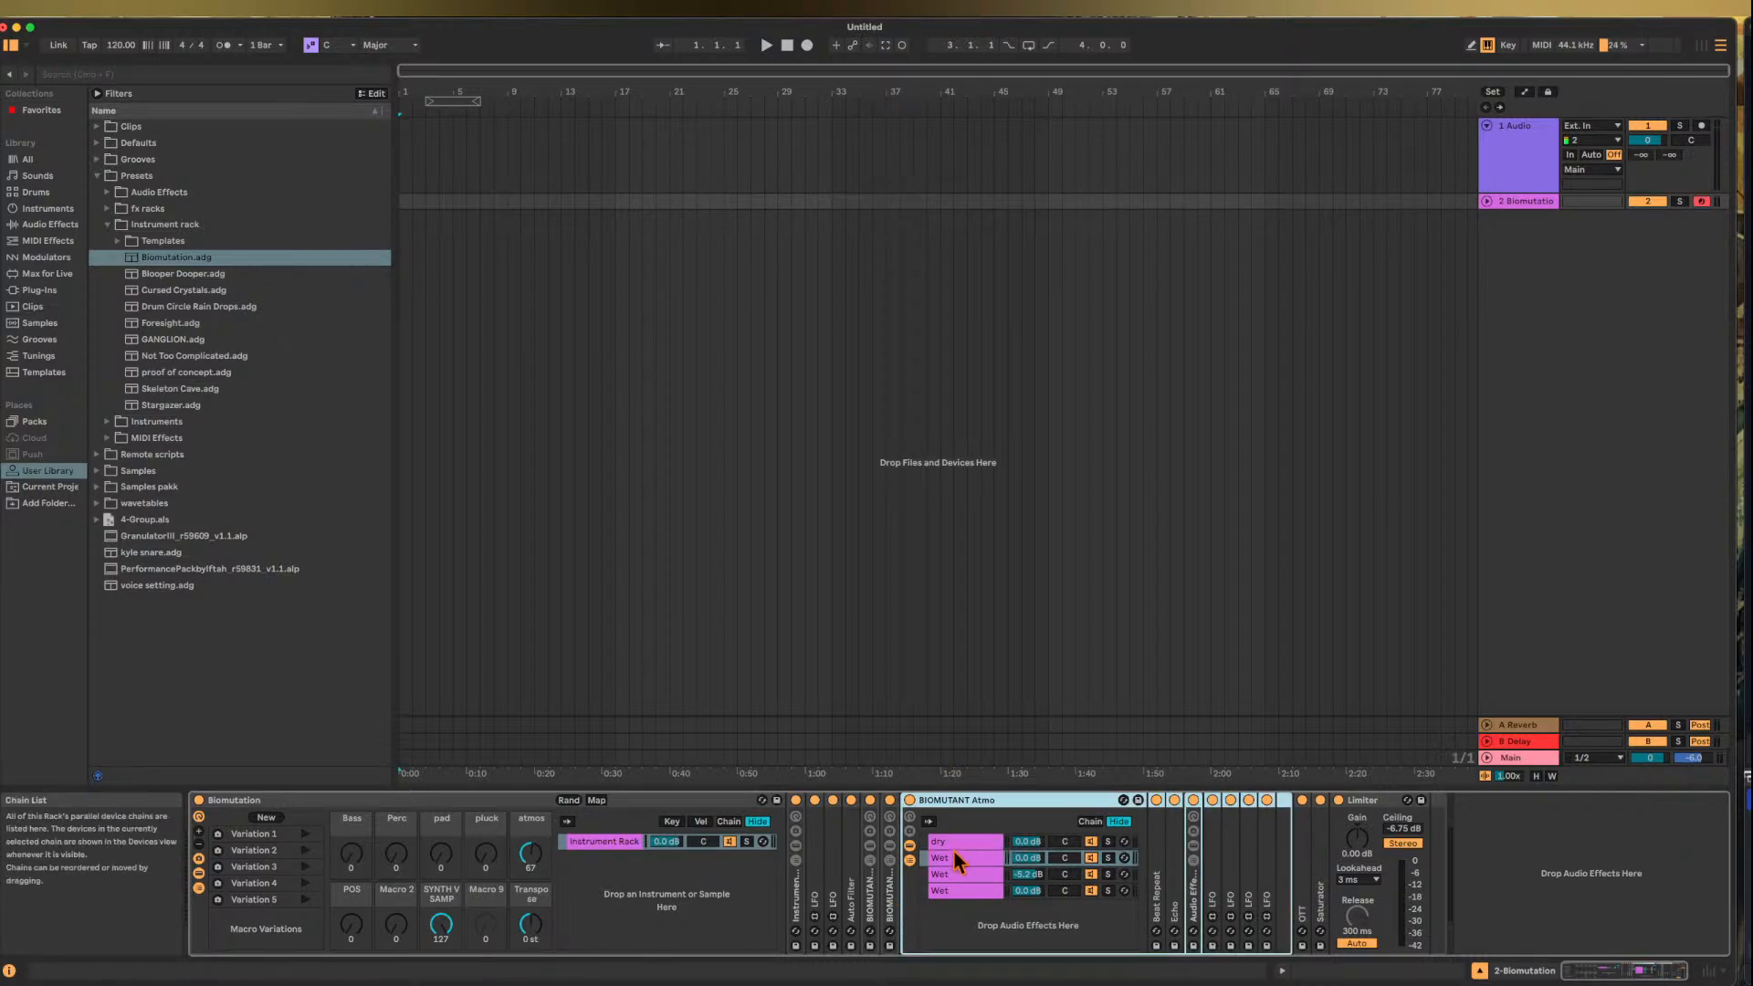
click(945, 872)
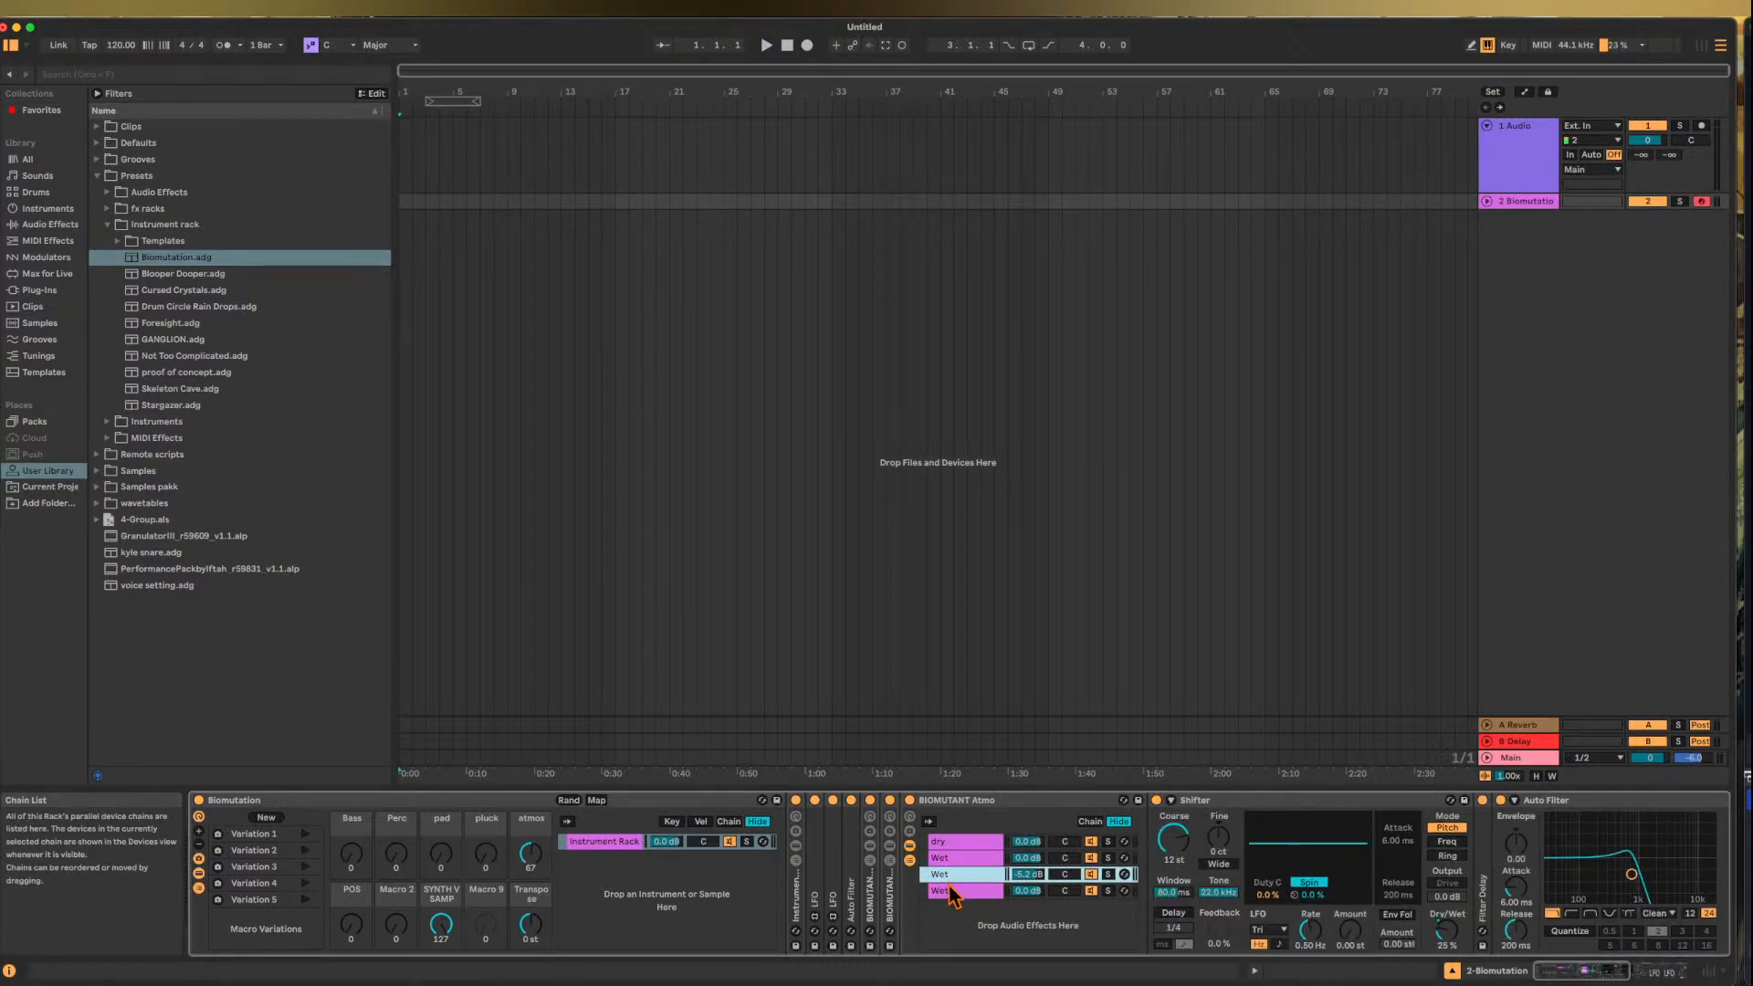
click(950, 891)
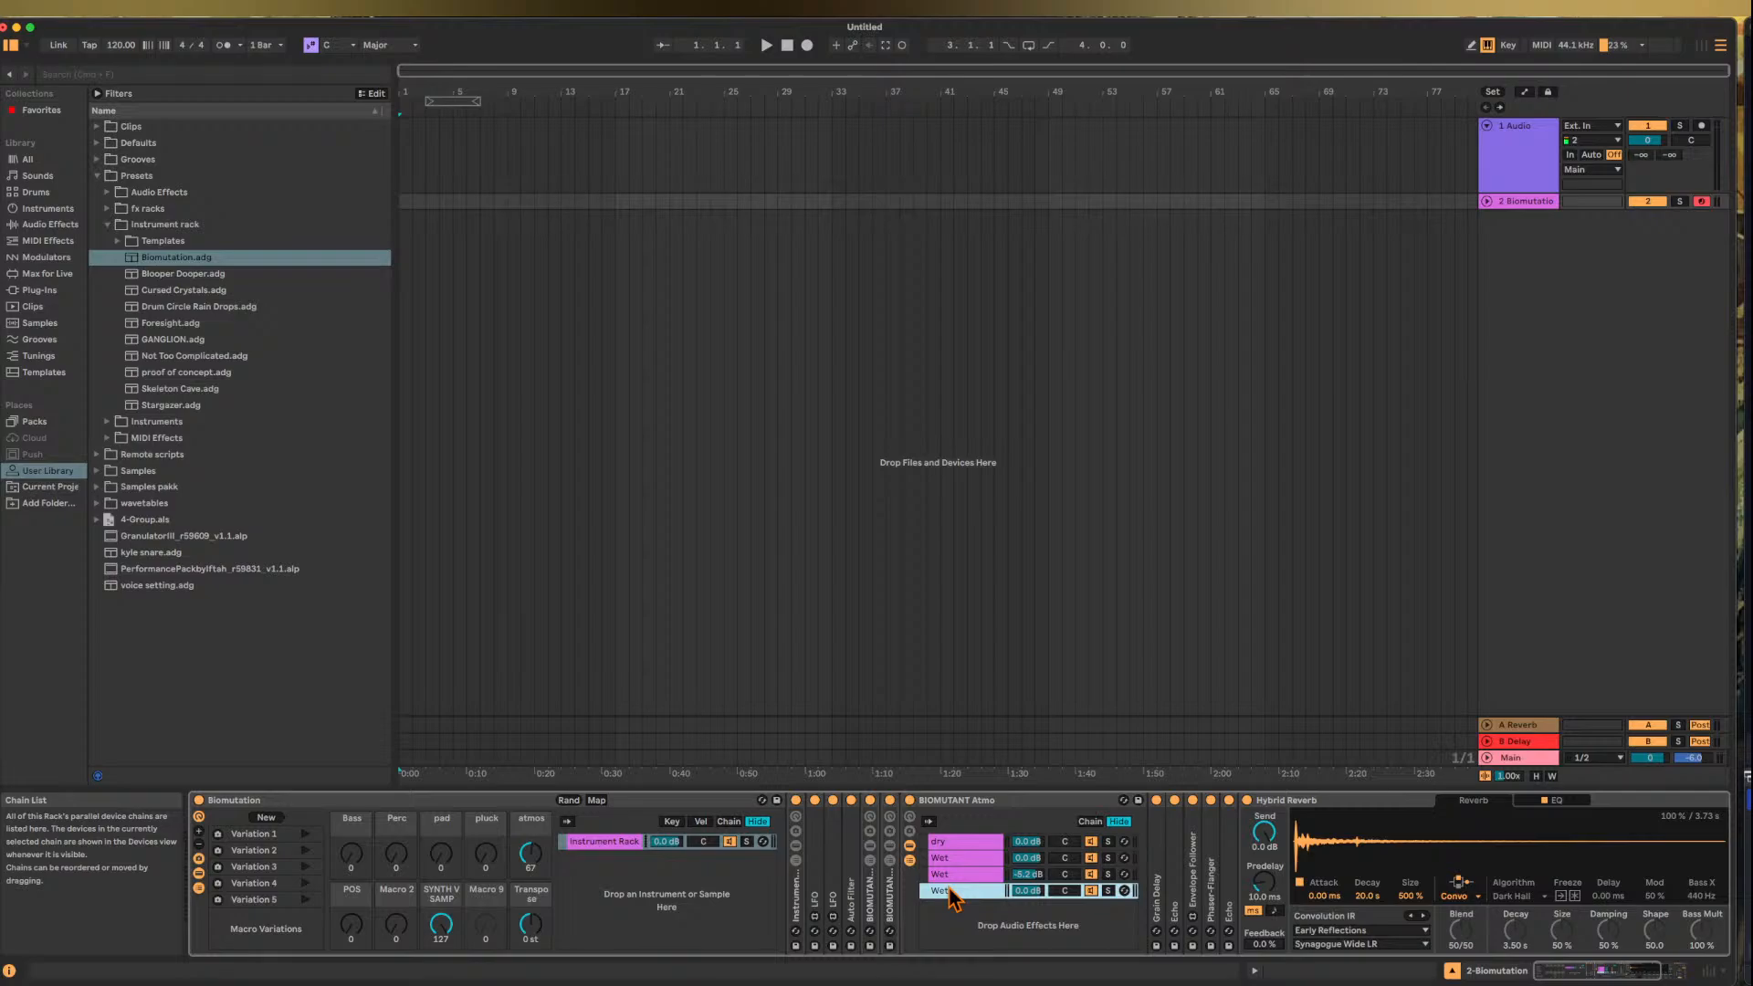
drag(537, 865, 537, 931)
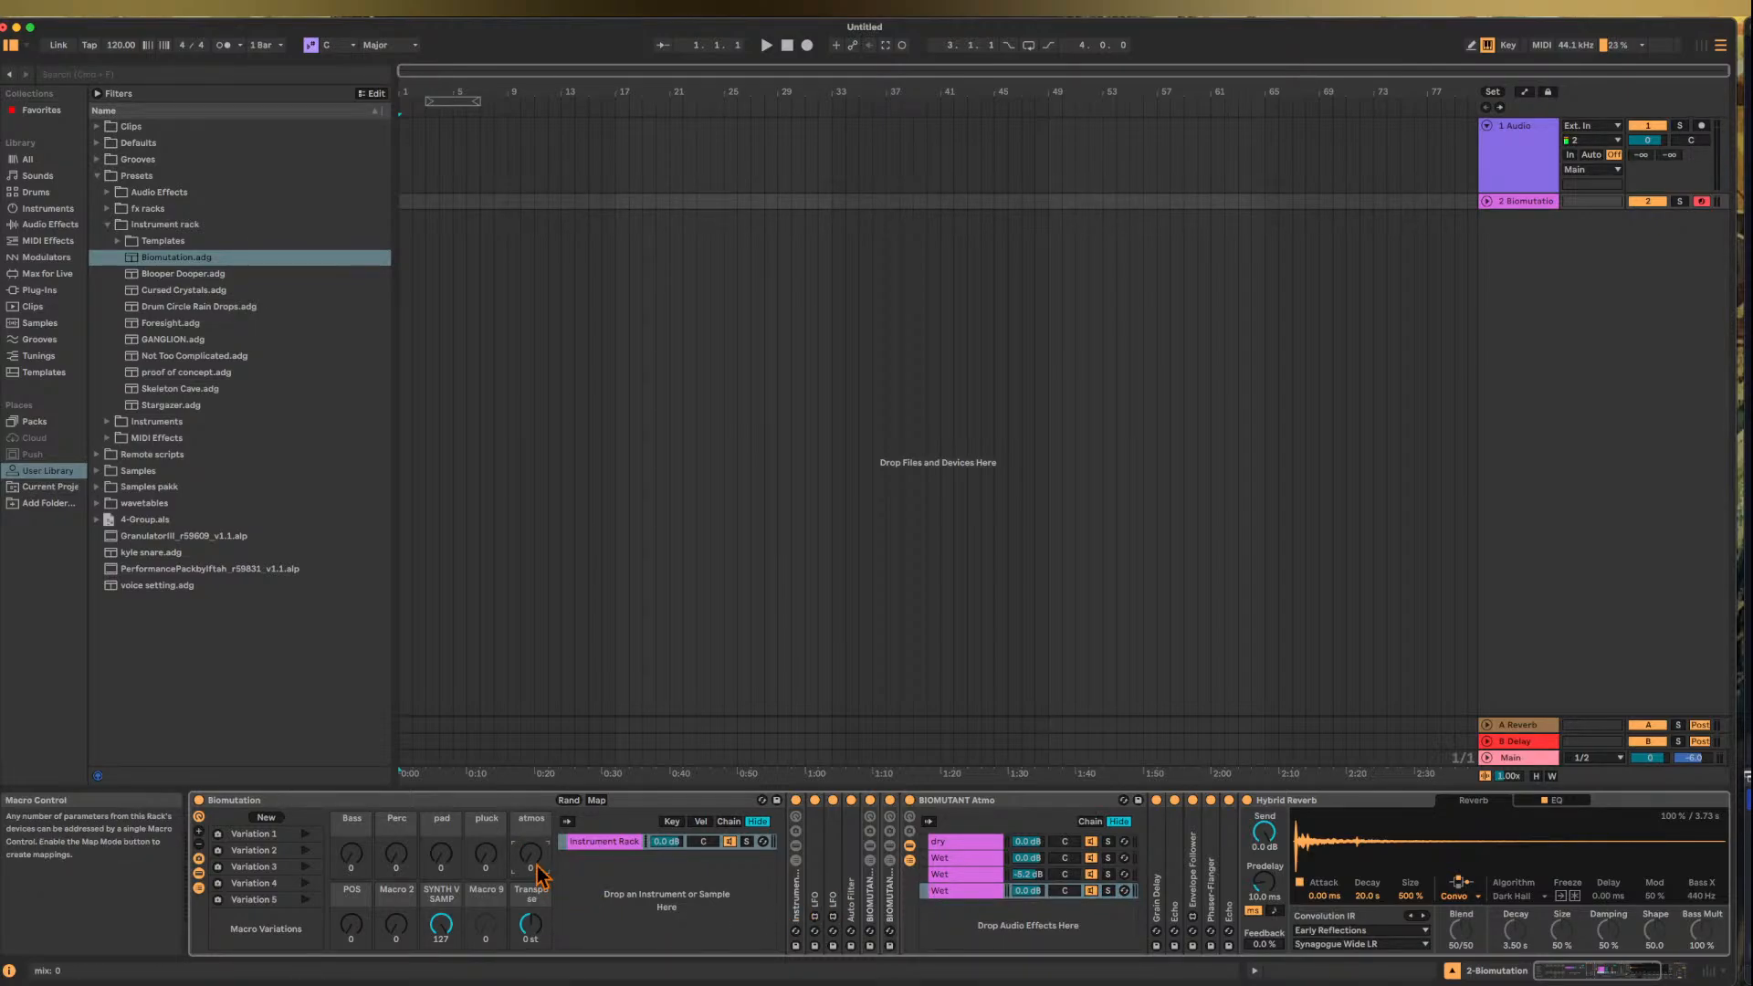
- Hot-swap the BIOMUTANT Atmo effect rack with the NTC Atmo preset from the Atmos folder of the fx racks
click(640, 889)
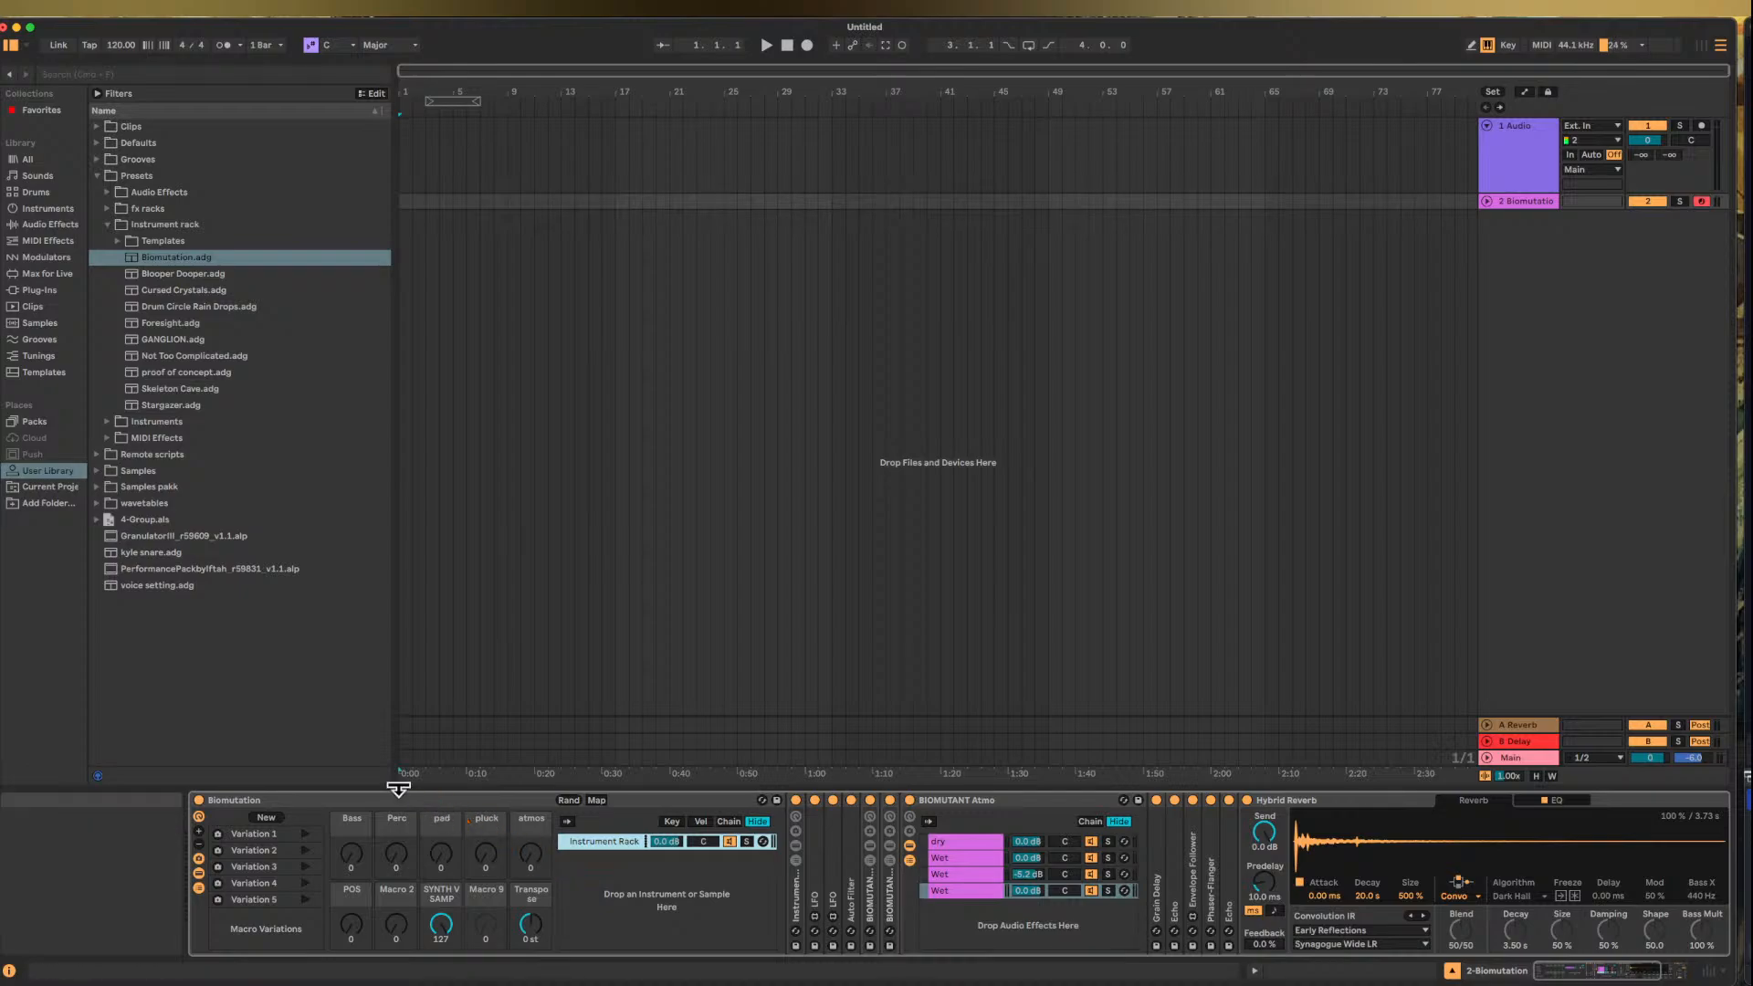
click(331, 802)
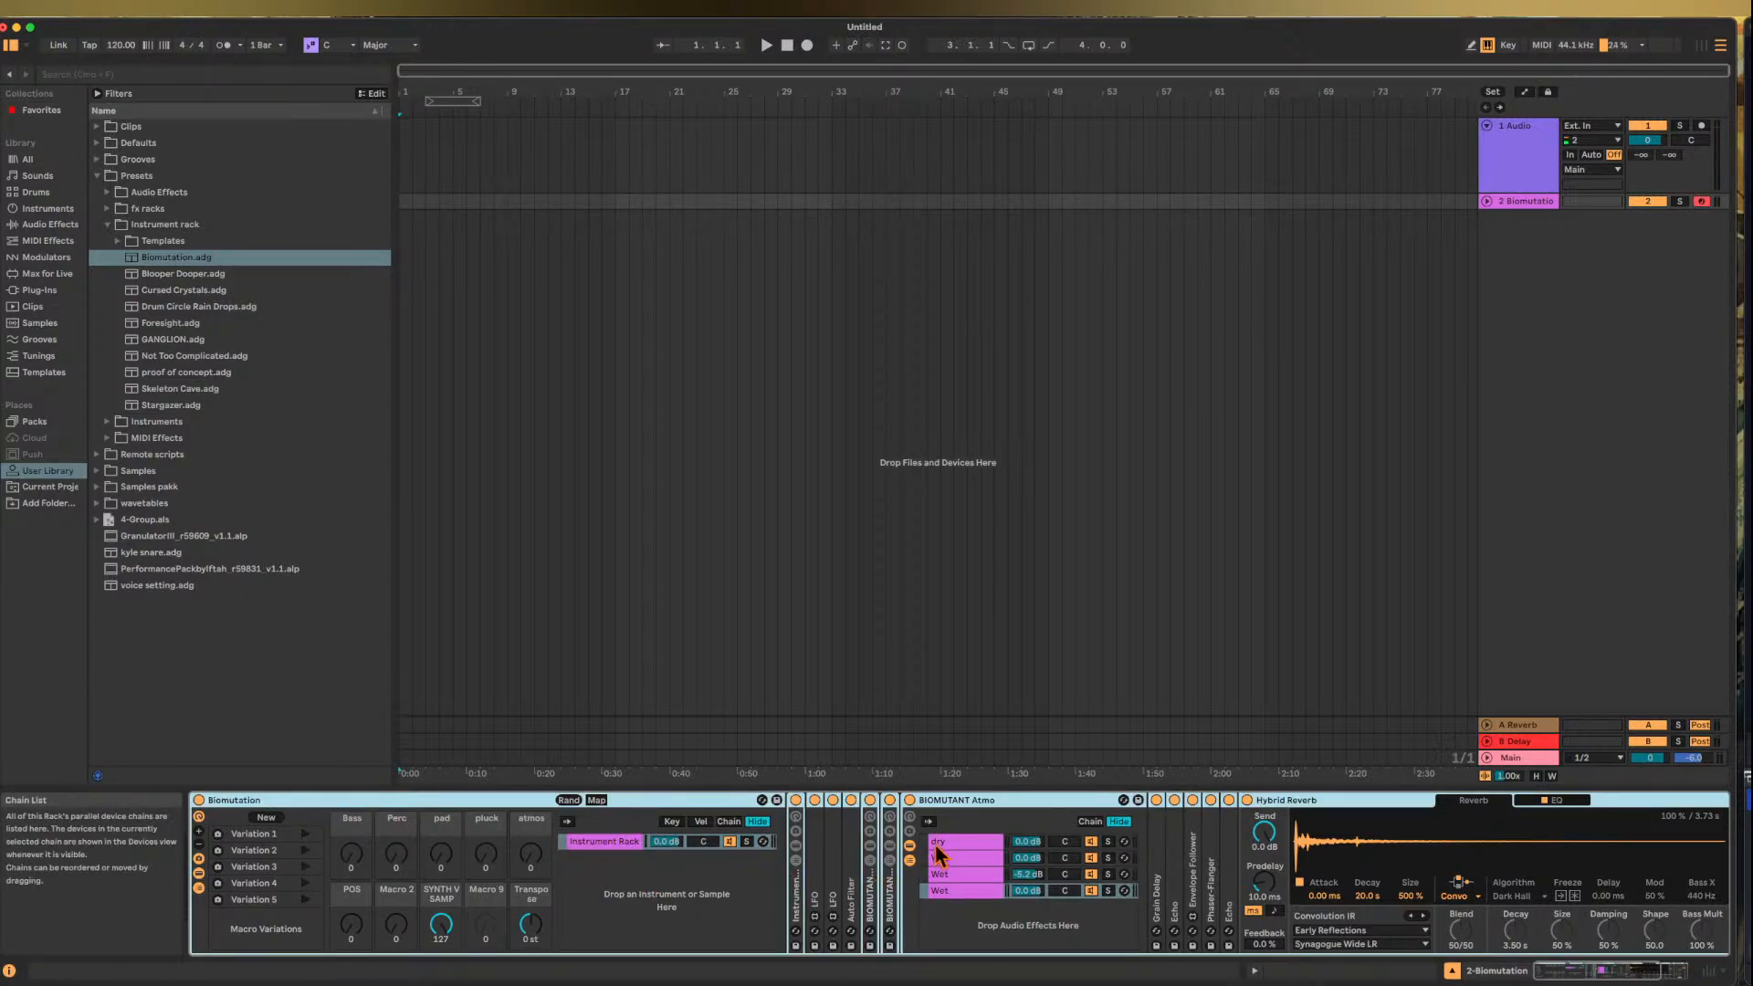
click(945, 801)
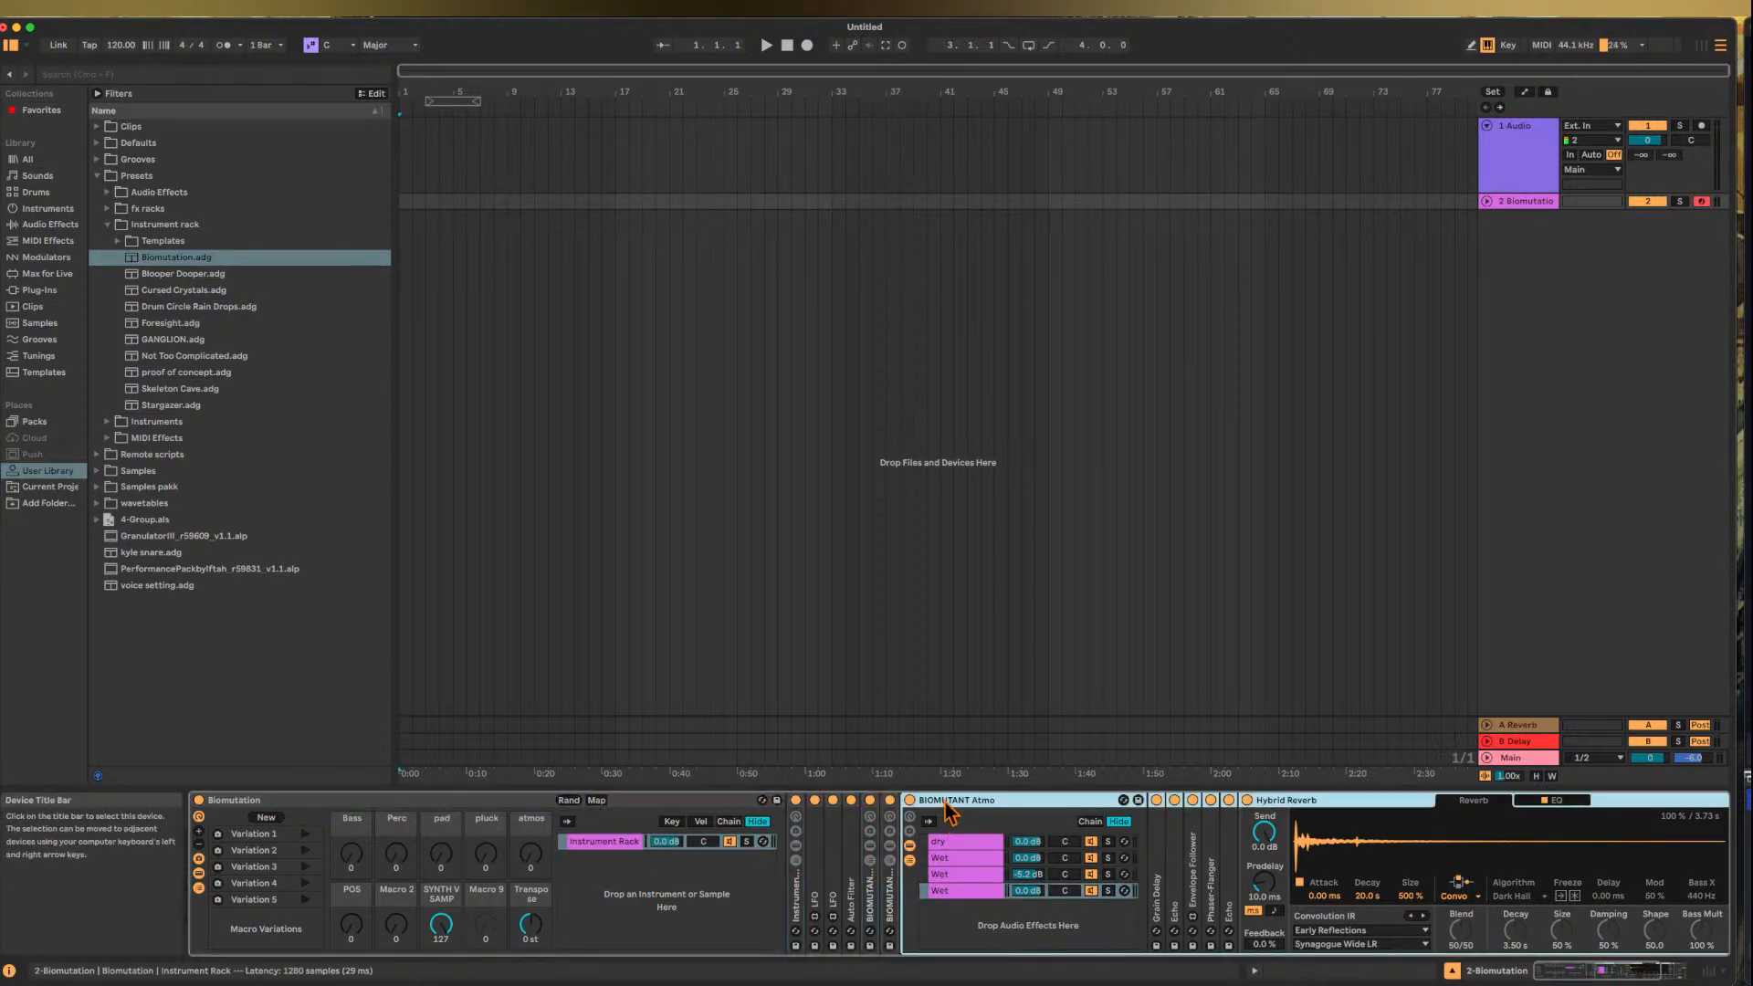
click(1136, 801)
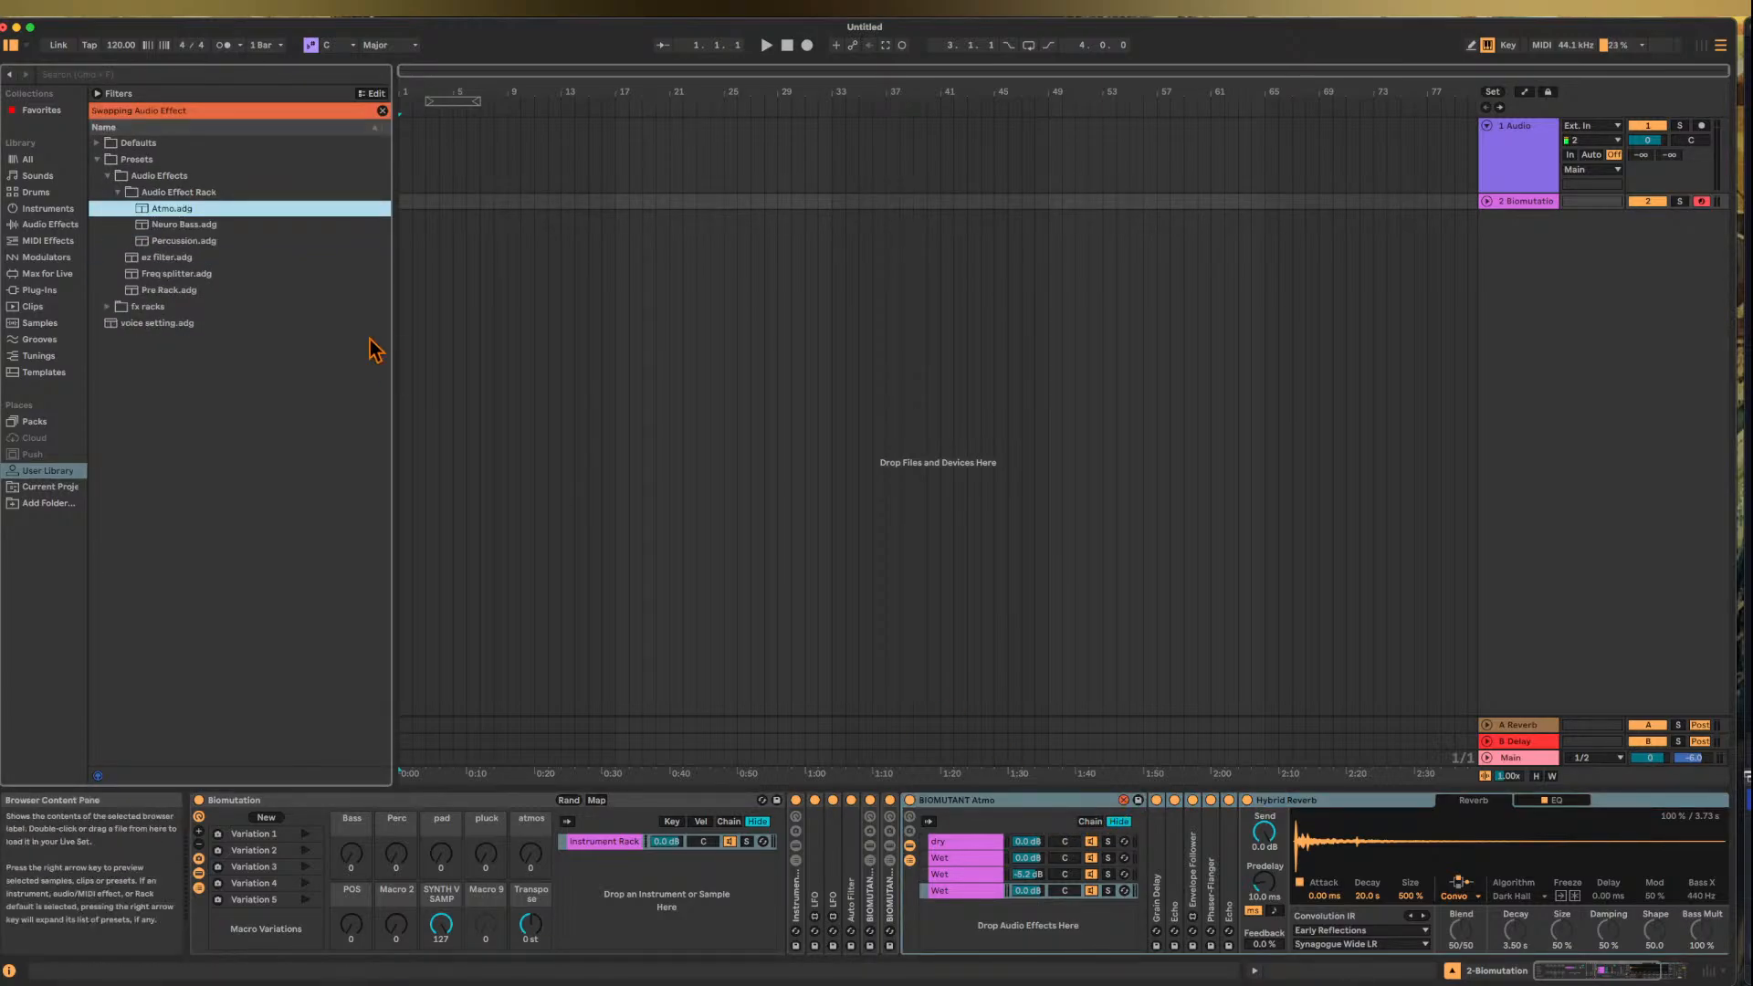
click(117, 191)
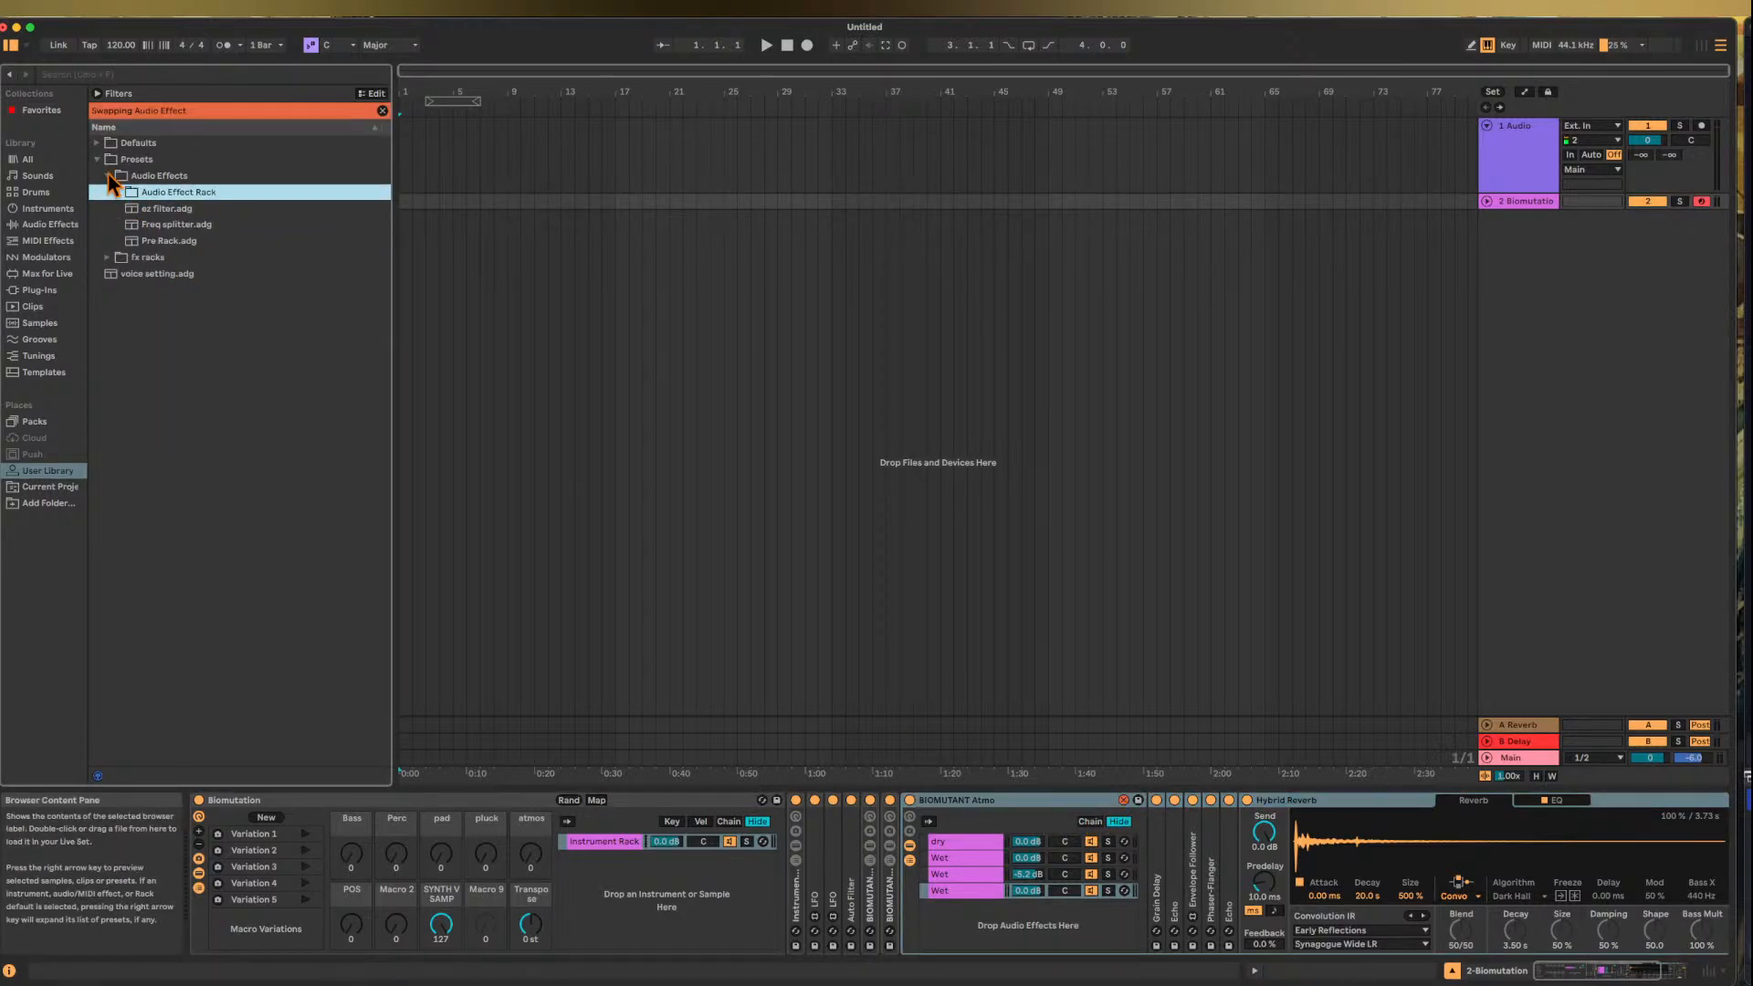
click(108, 176)
click(107, 192)
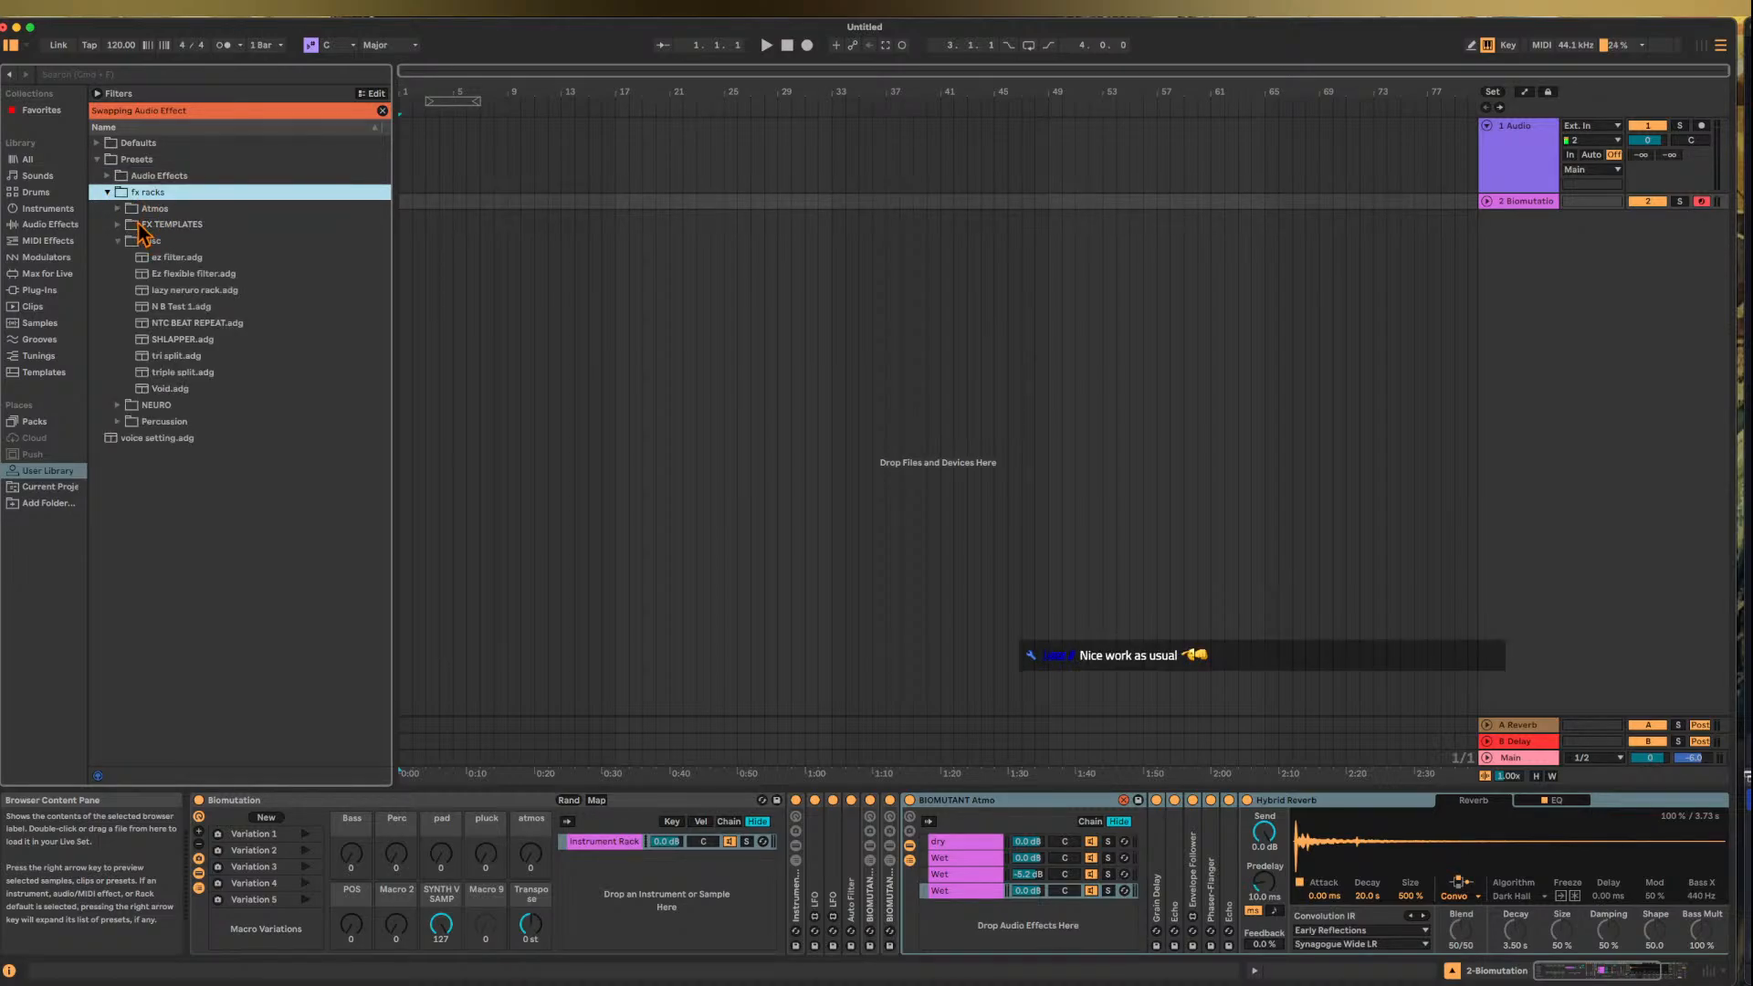
click(118, 209)
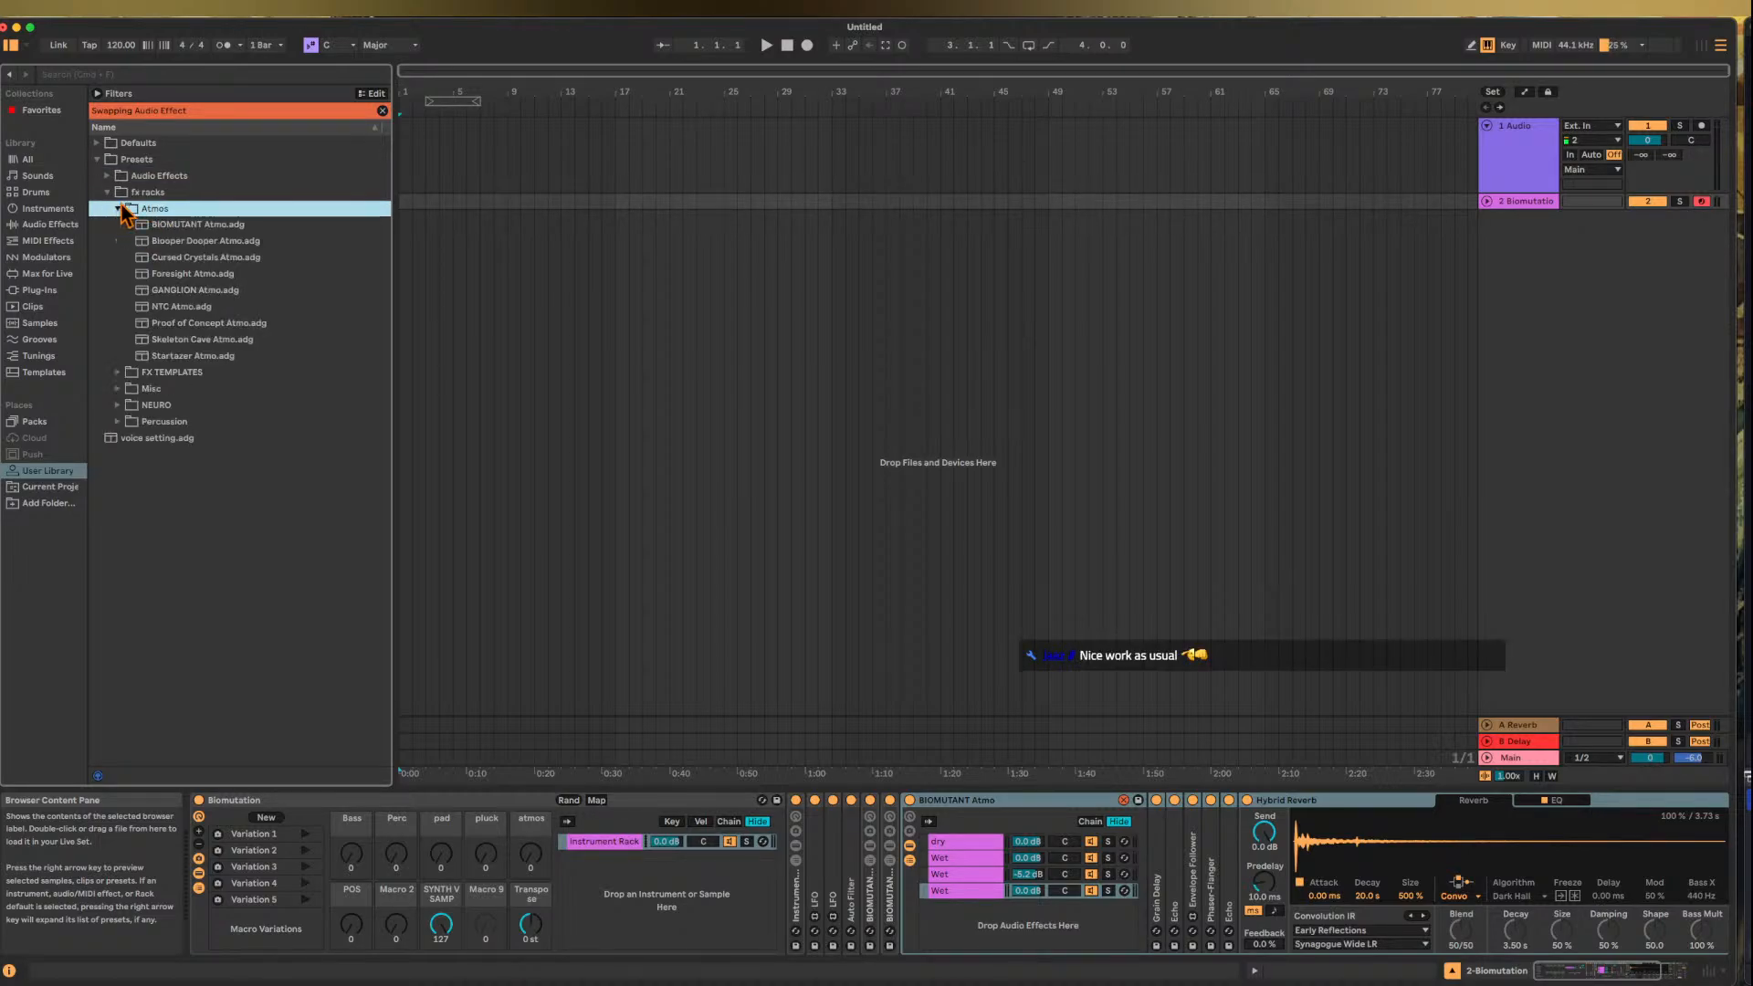
click(190, 308)
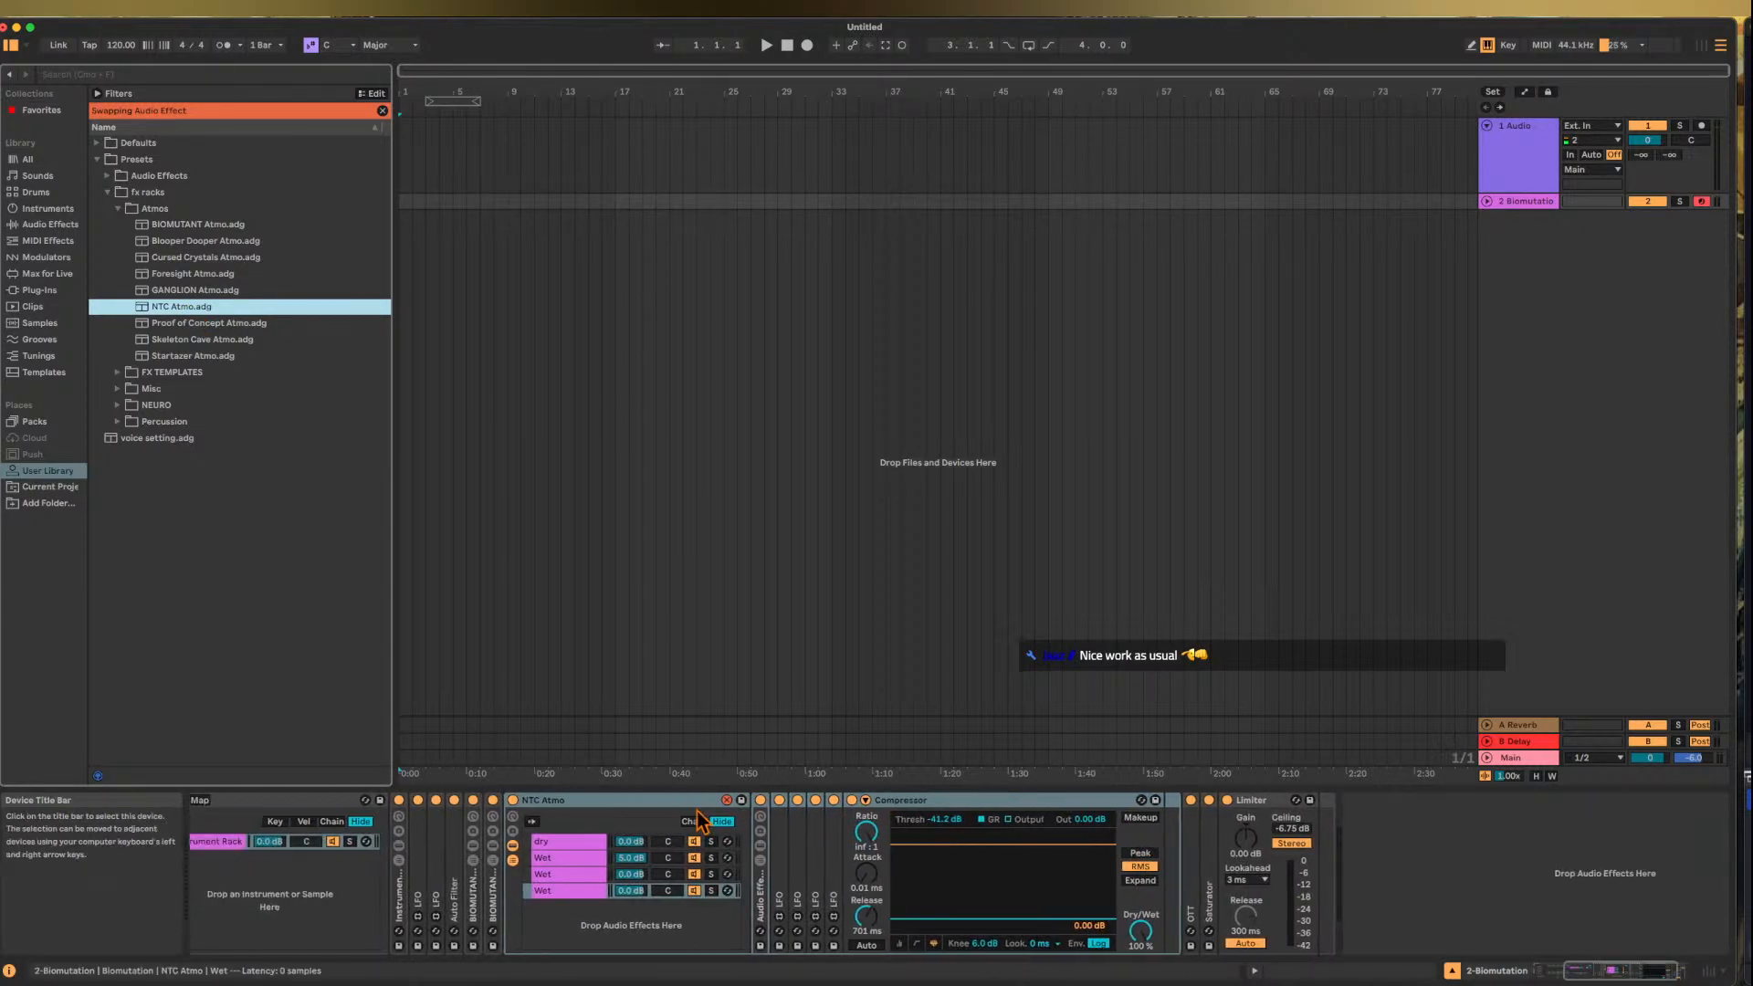
- Turn the Biomutation rack's atmos macro up to 127, then bring it back to 0
scroll(697, 811, left, 1)
drag(532, 857, 532, 739)
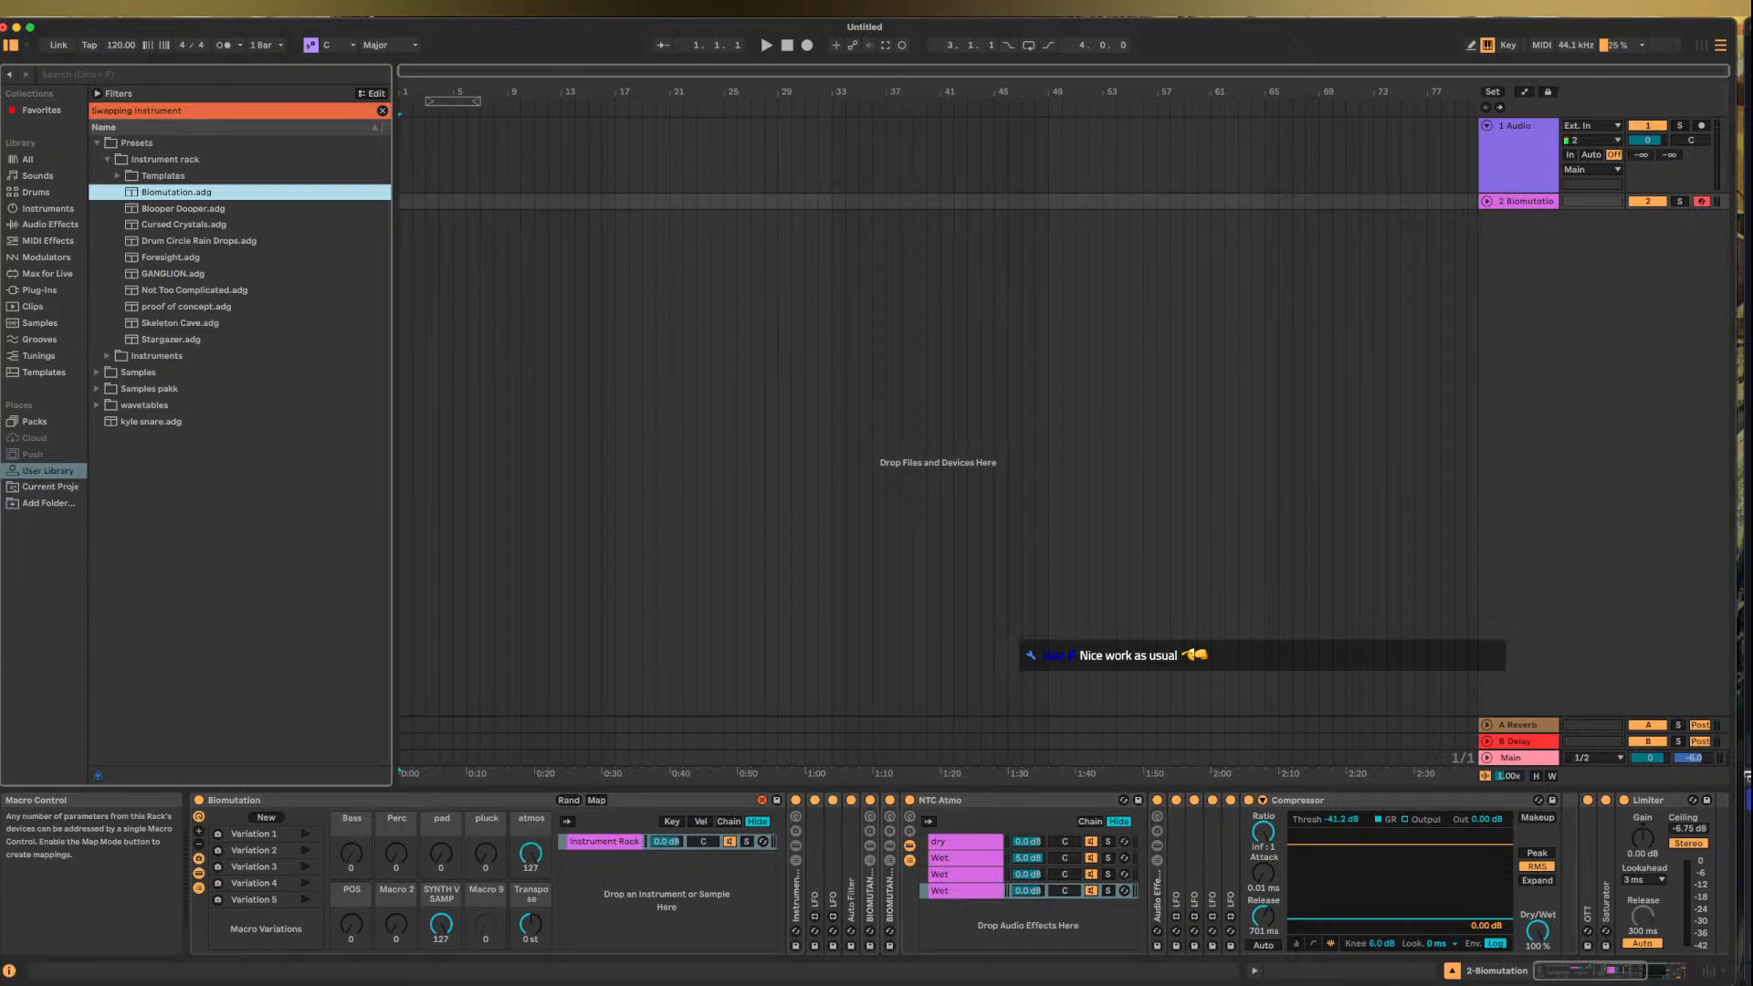
drag(532, 858, 532, 973)
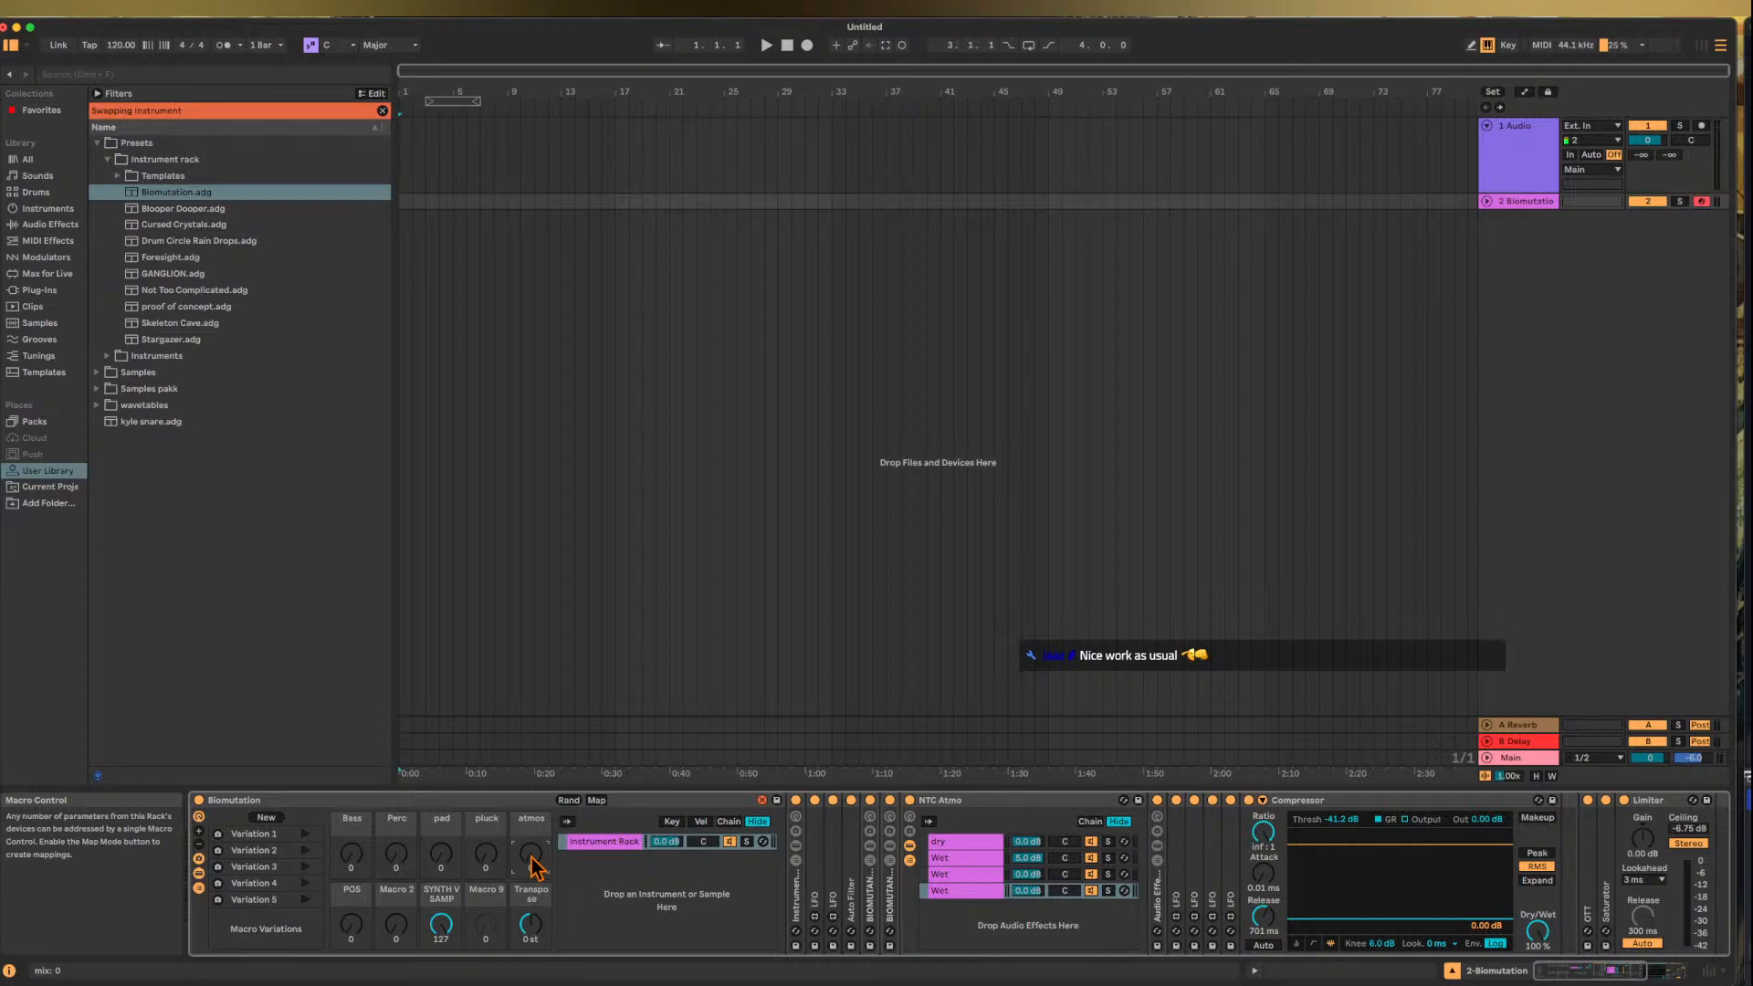
- Unfold the nested Instrument Rack inside Biomutation and show its Granulator III chain
drag(441, 924, 441, 942)
click(798, 902)
double_click(798, 902)
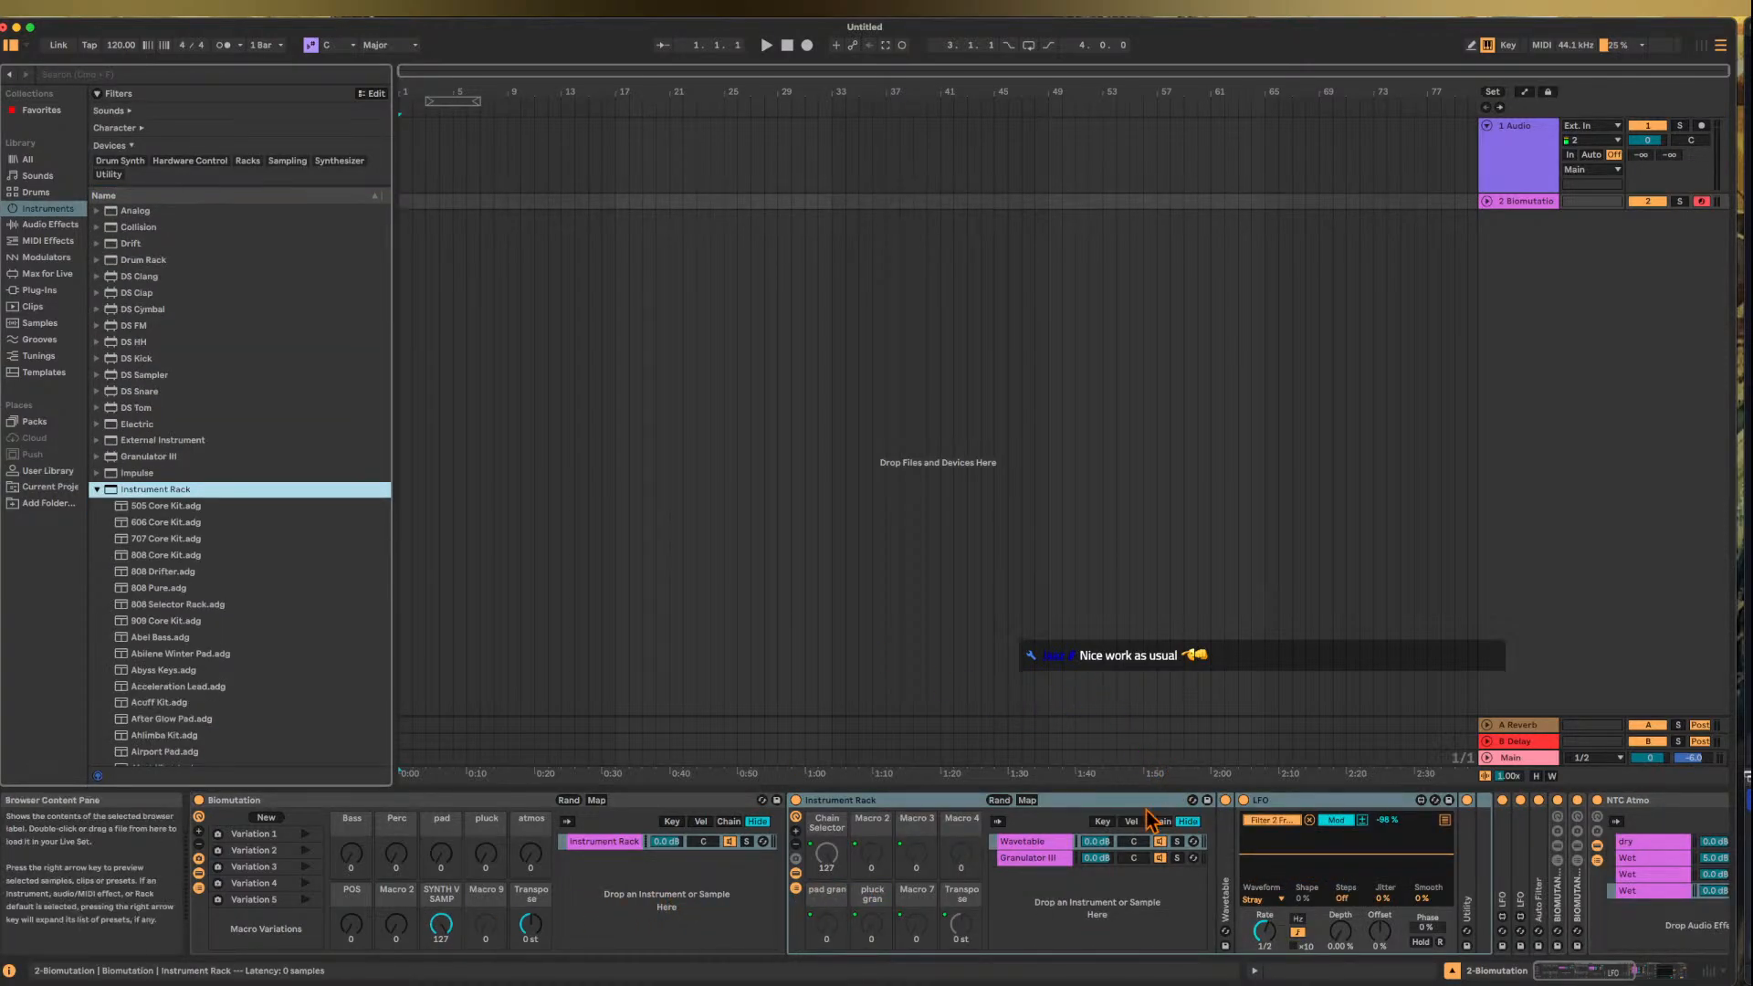
click(1040, 859)
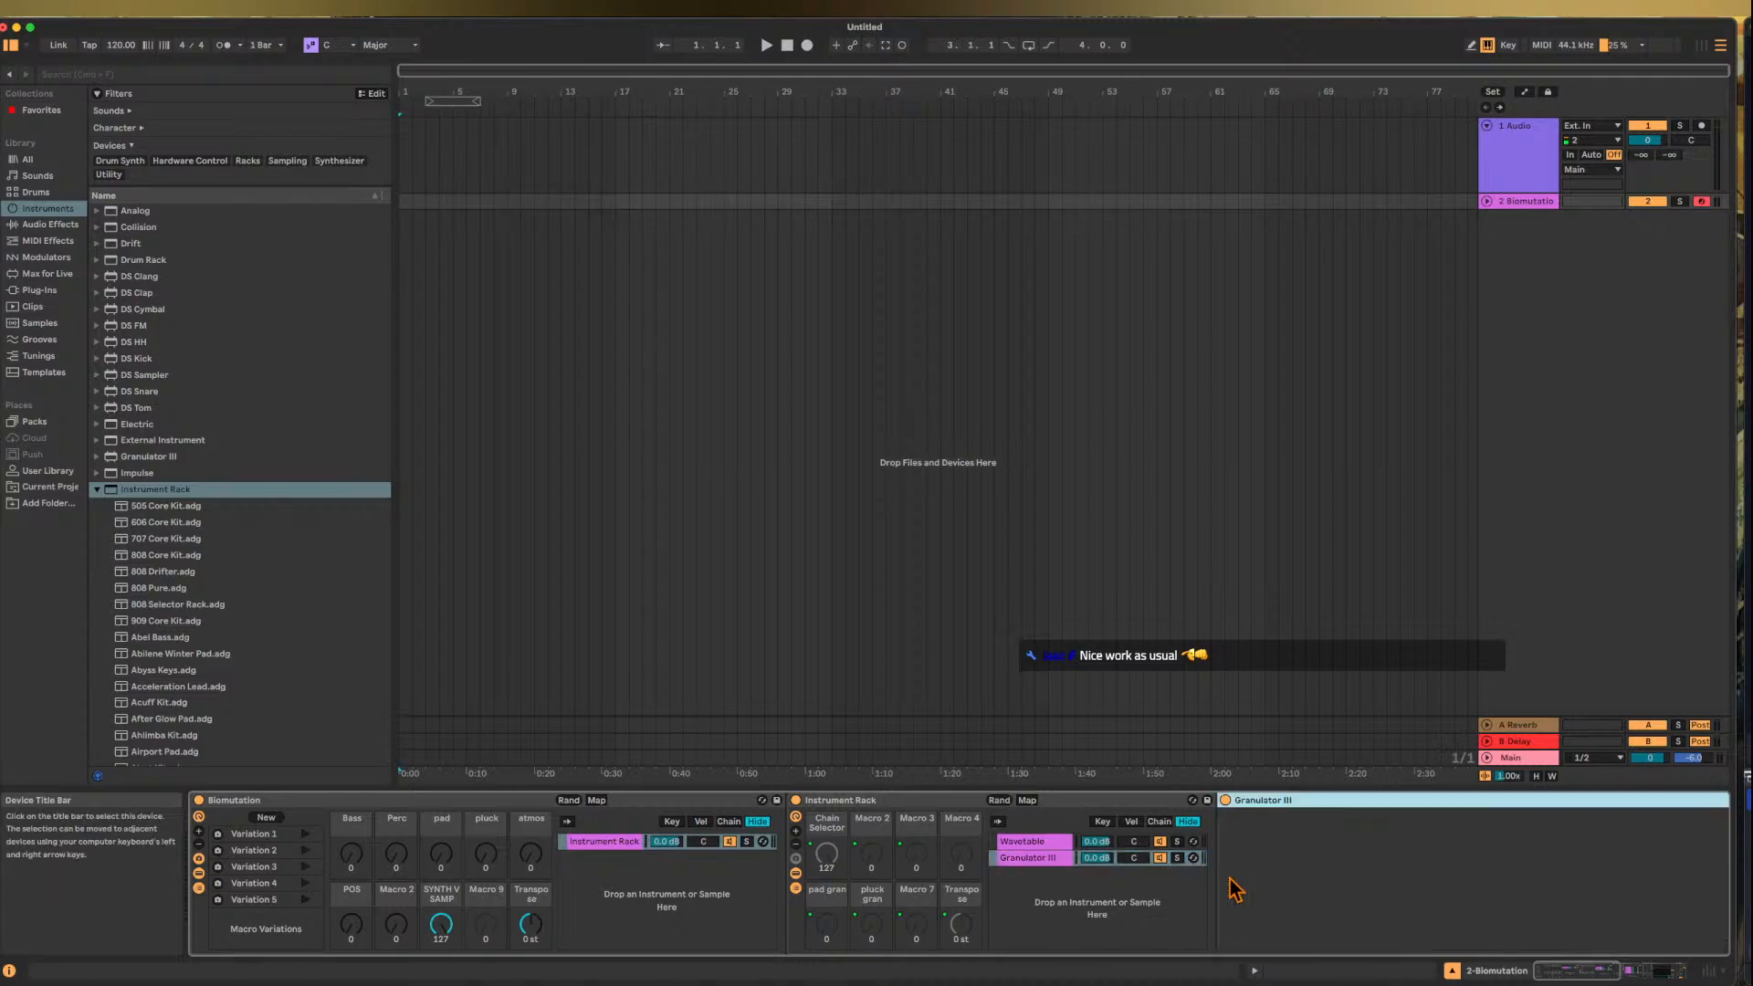
scroll(1229, 879, left, 2)
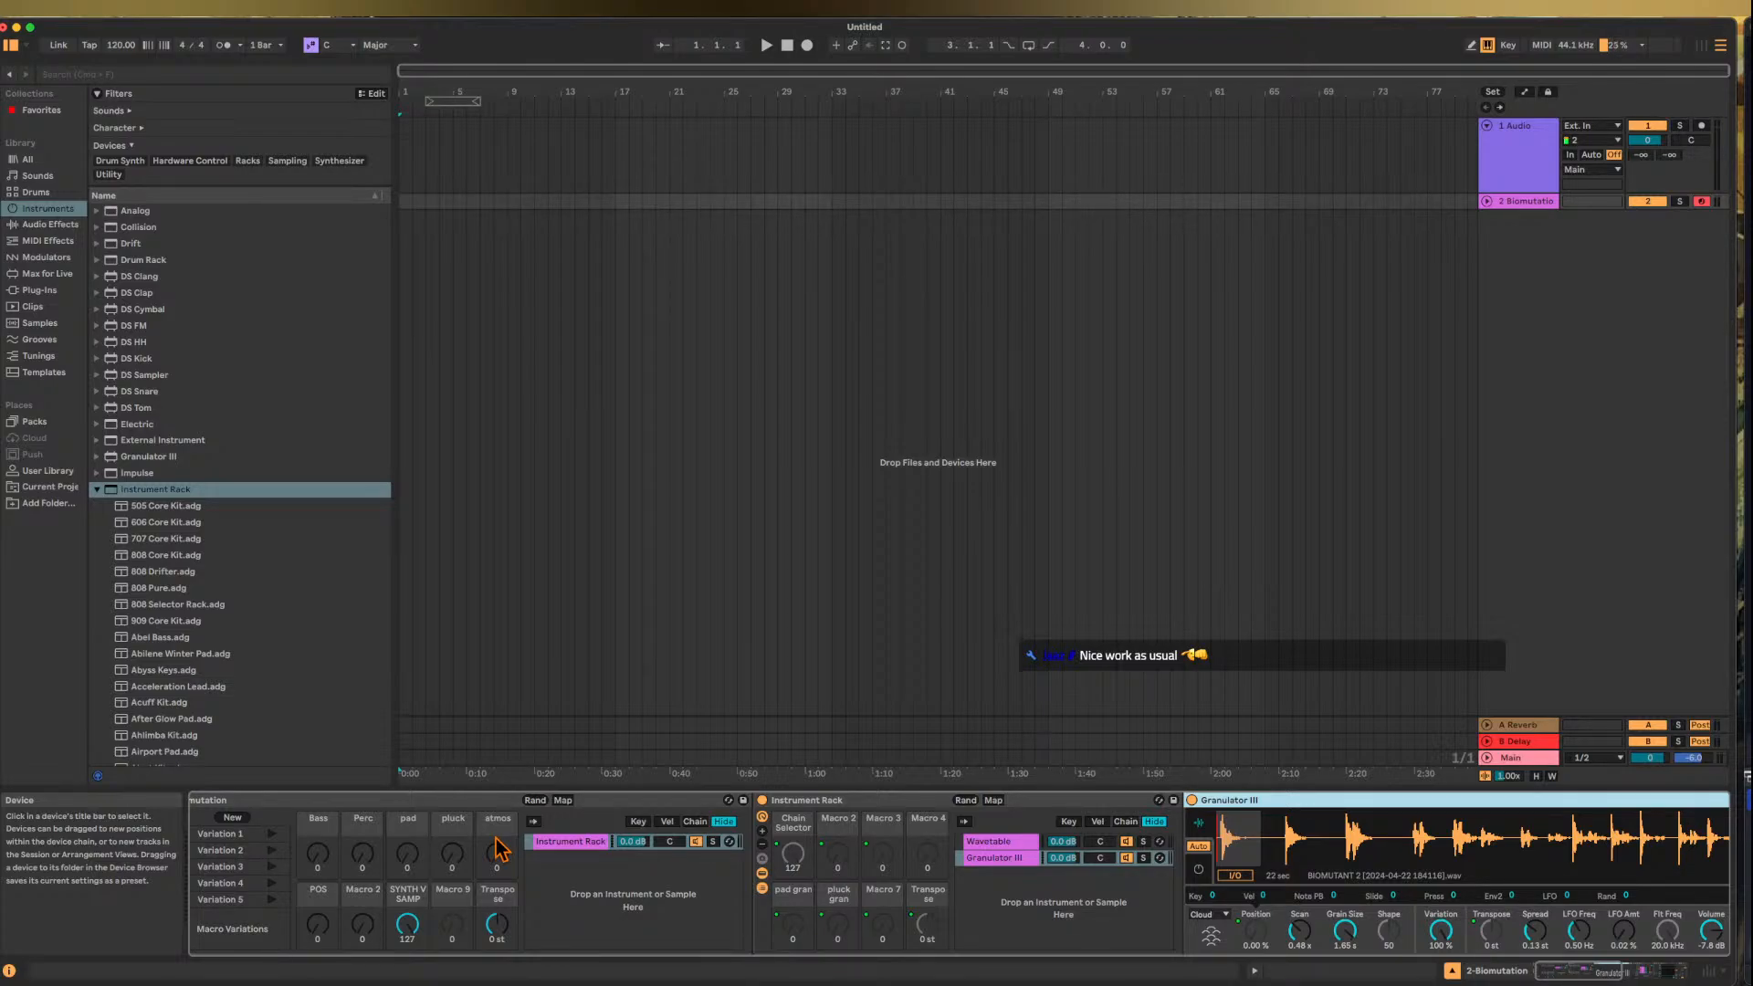
- Find the Rolling Sampler plug-in, add it to the Main track, move its window aside, and reselect the Biomutation track
click(1516, 758)
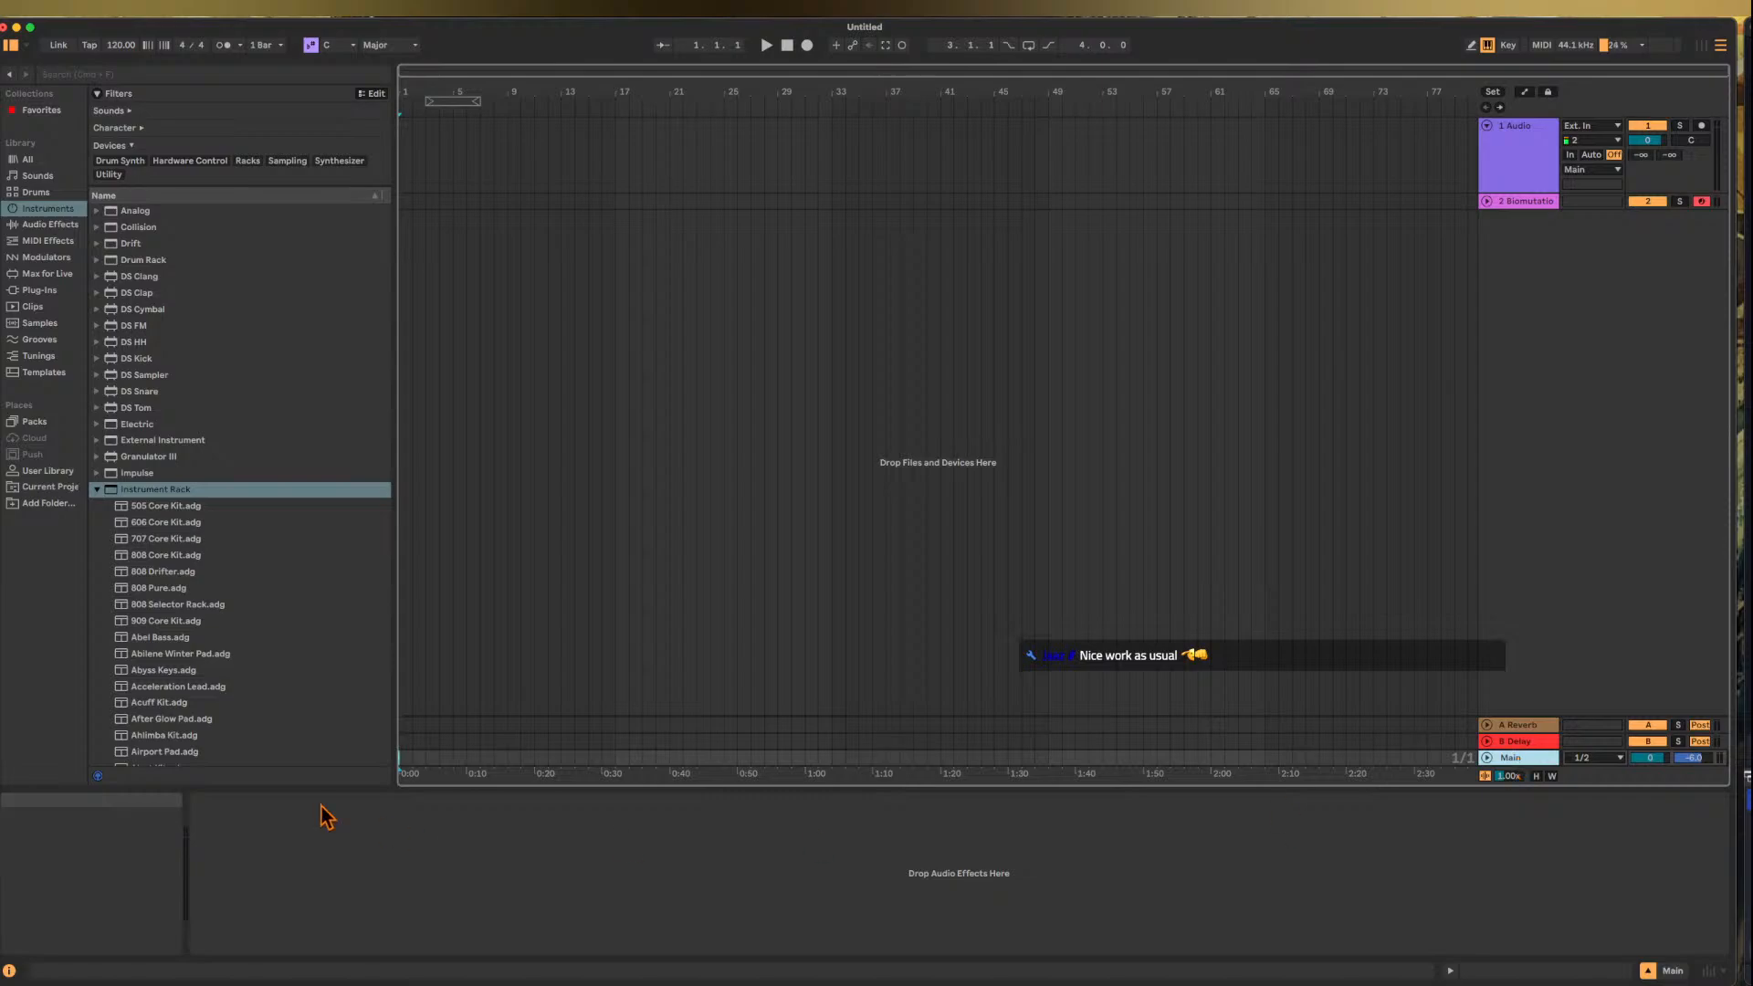
click(132, 76)
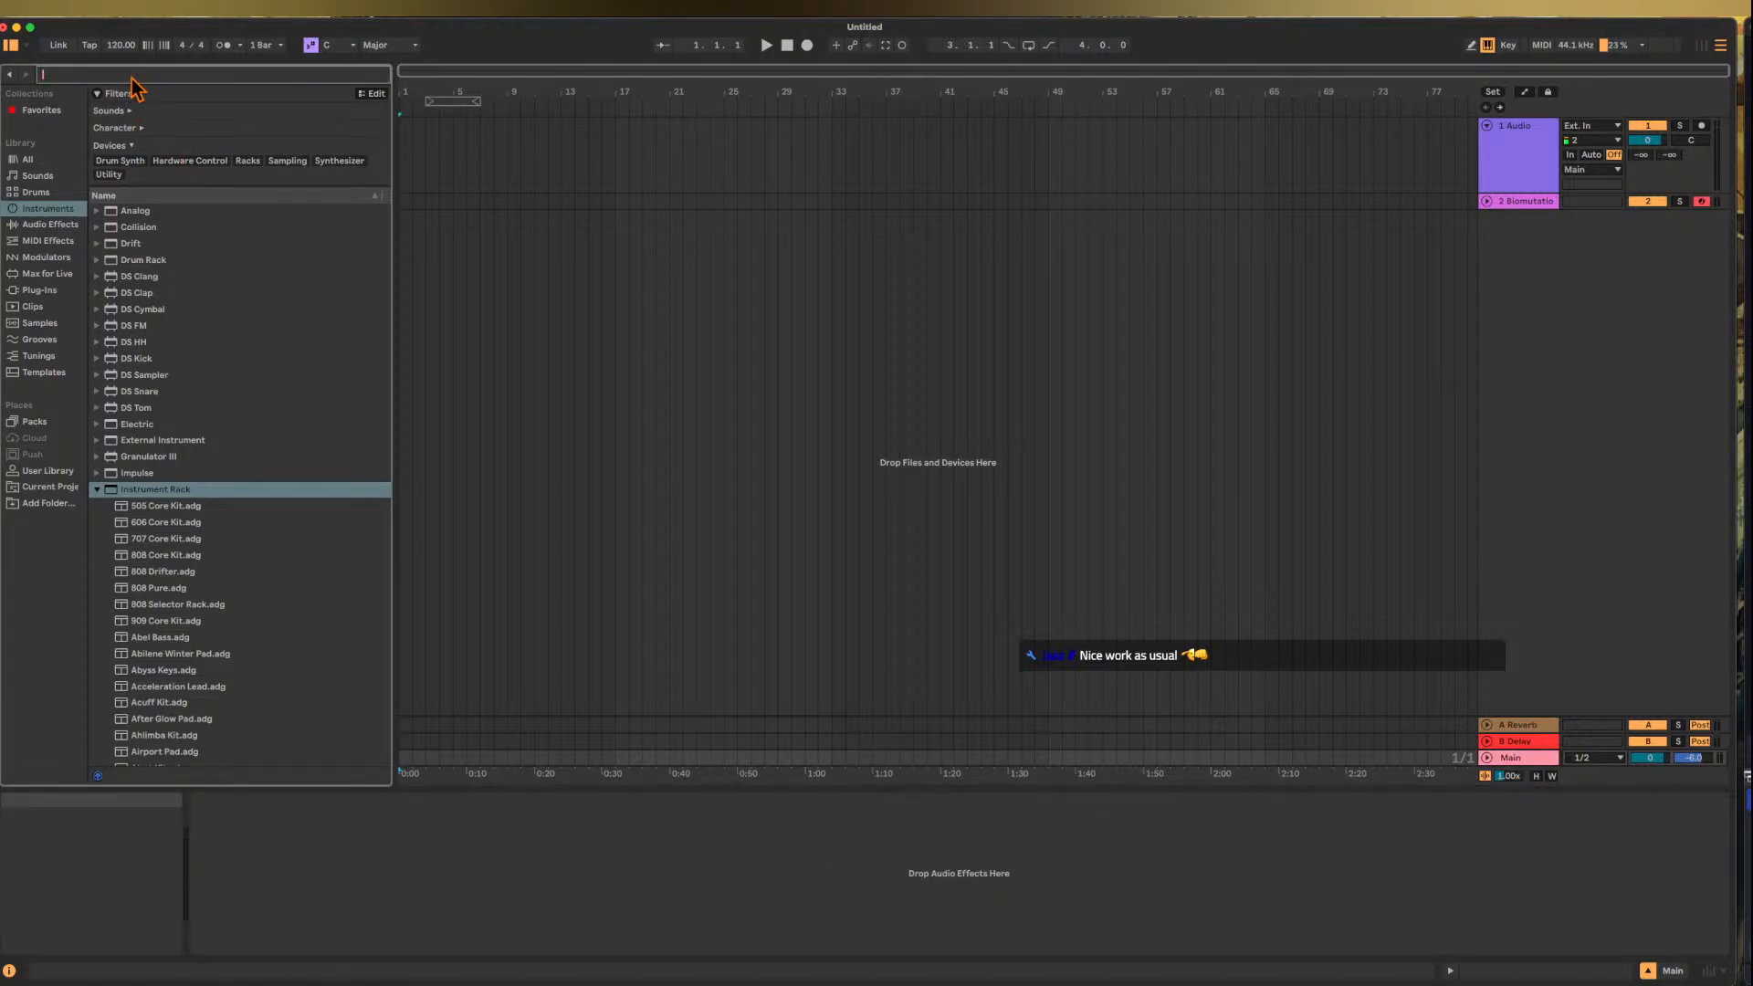
text(rolli)
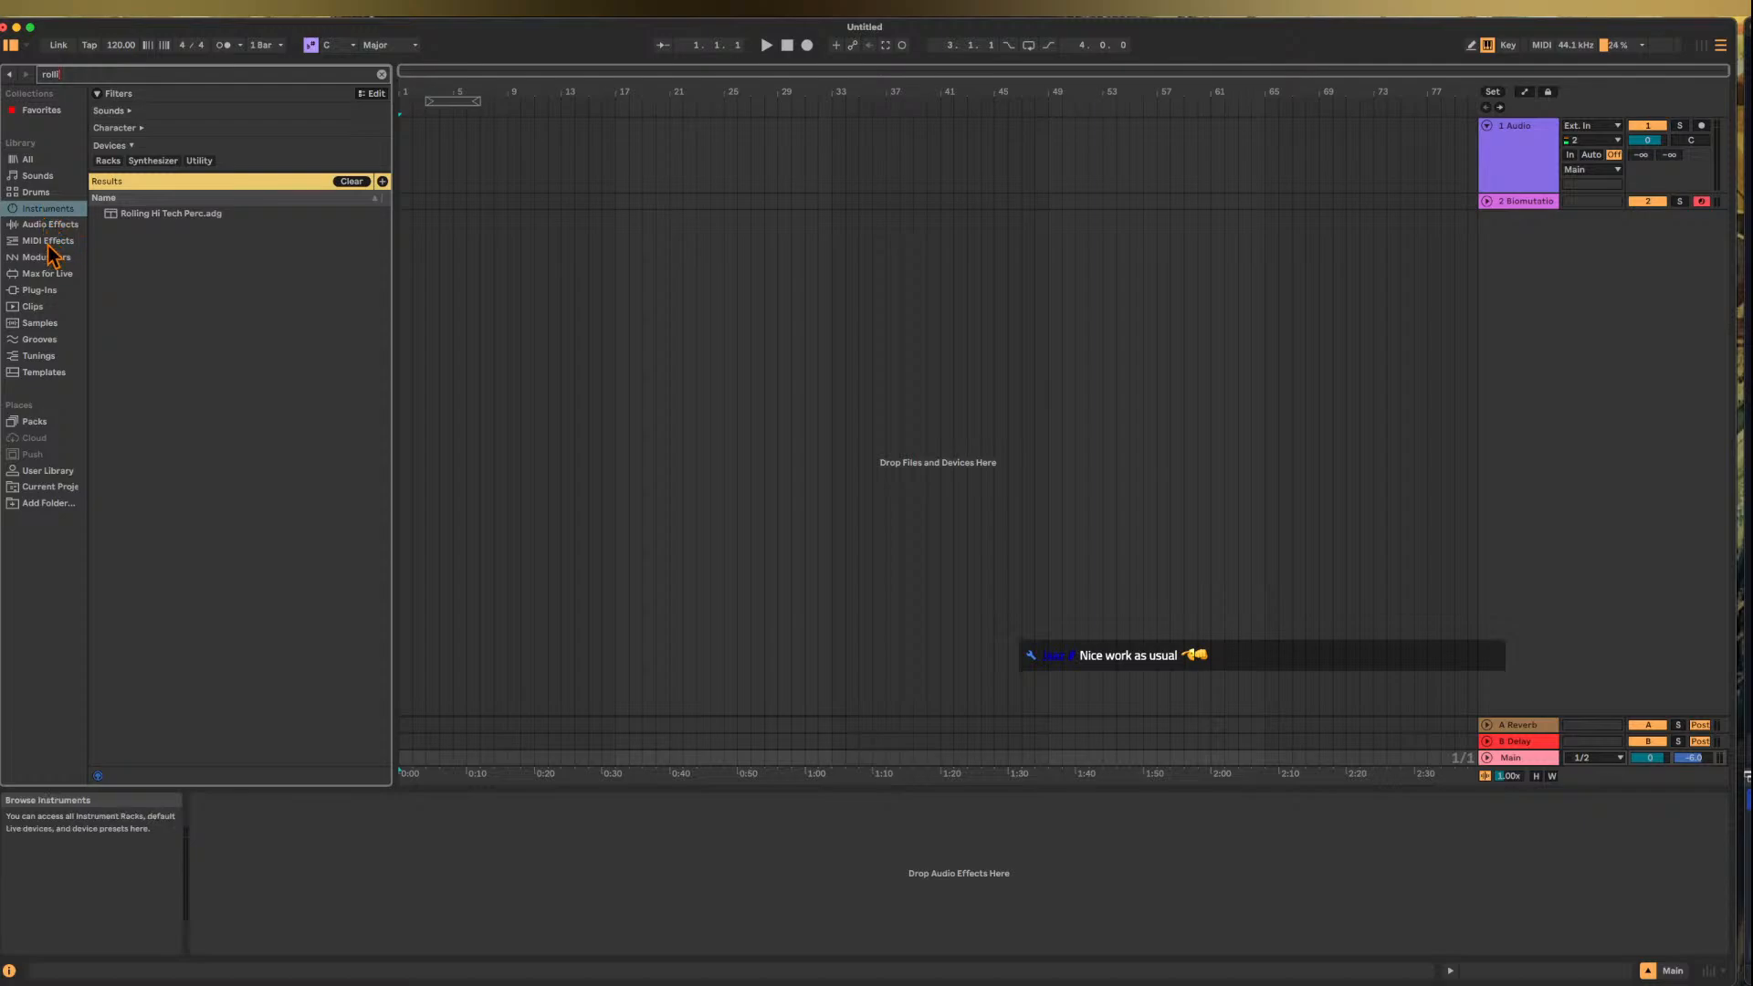
click(40, 292)
drag(150, 230, 430, 864)
drag(802, 247, 998, 39)
click(1517, 202)
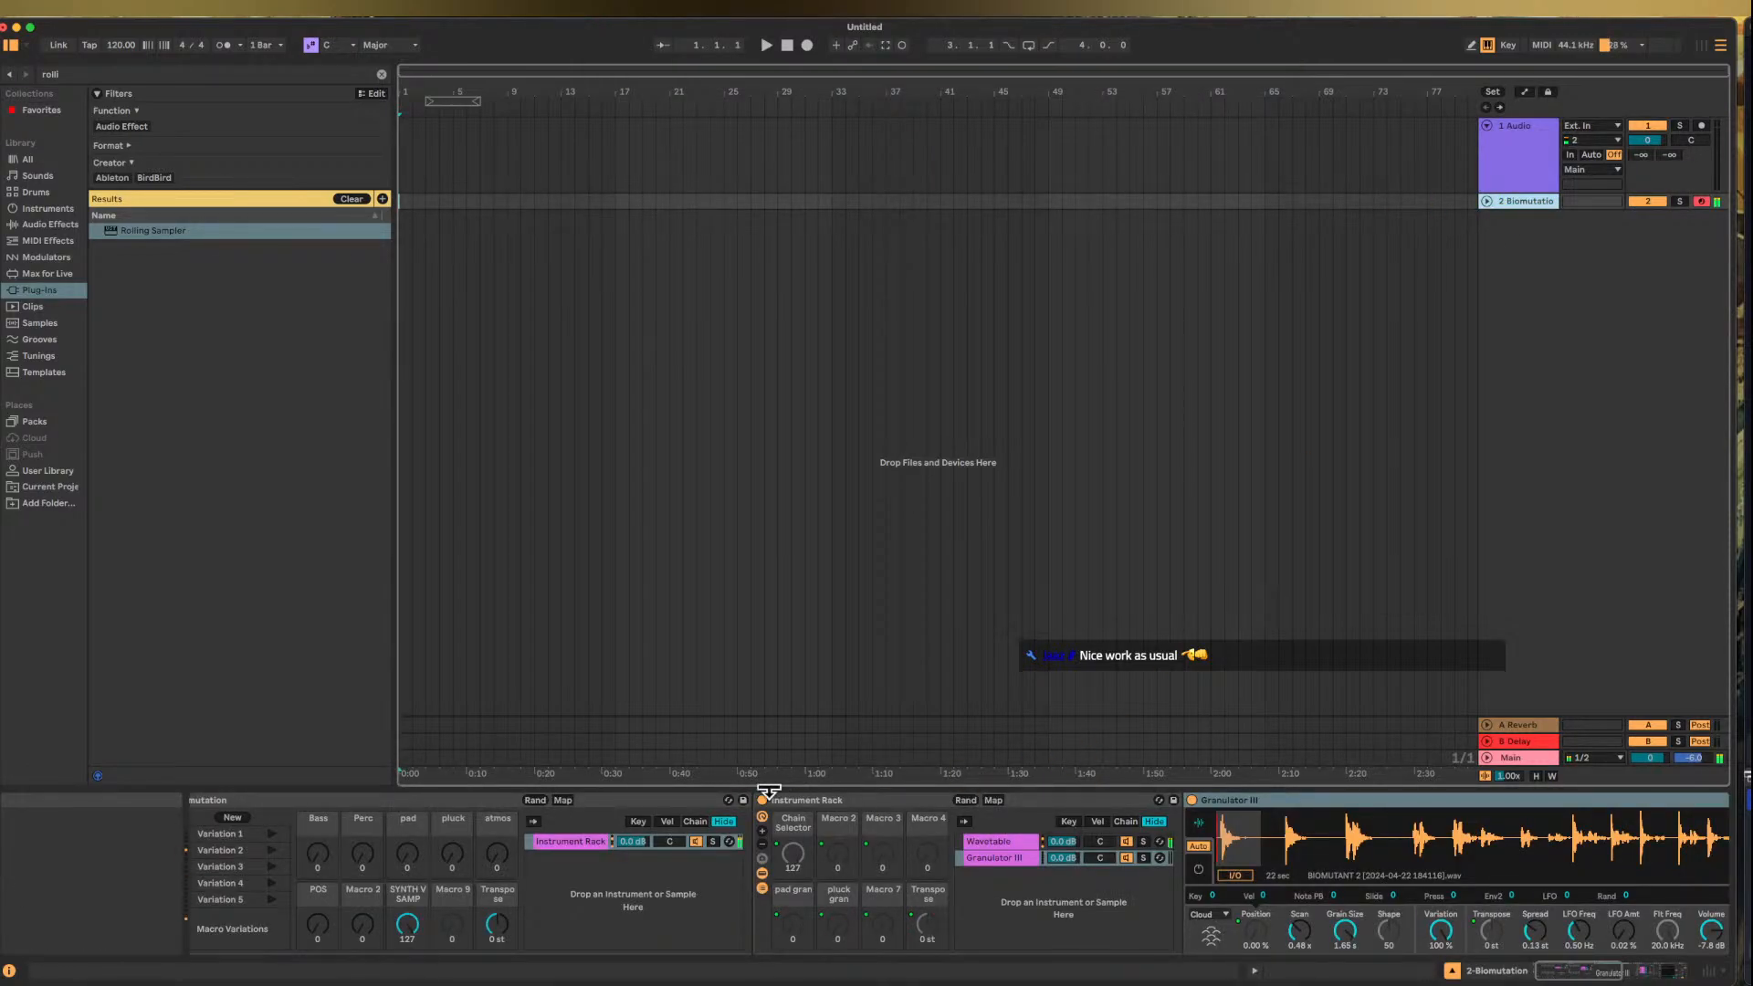
- Set the atmos macro to 121 and the pluck macro to 127, with the computer keyboard octave lowered to C2–D3
drag(497, 853, 496, 785)
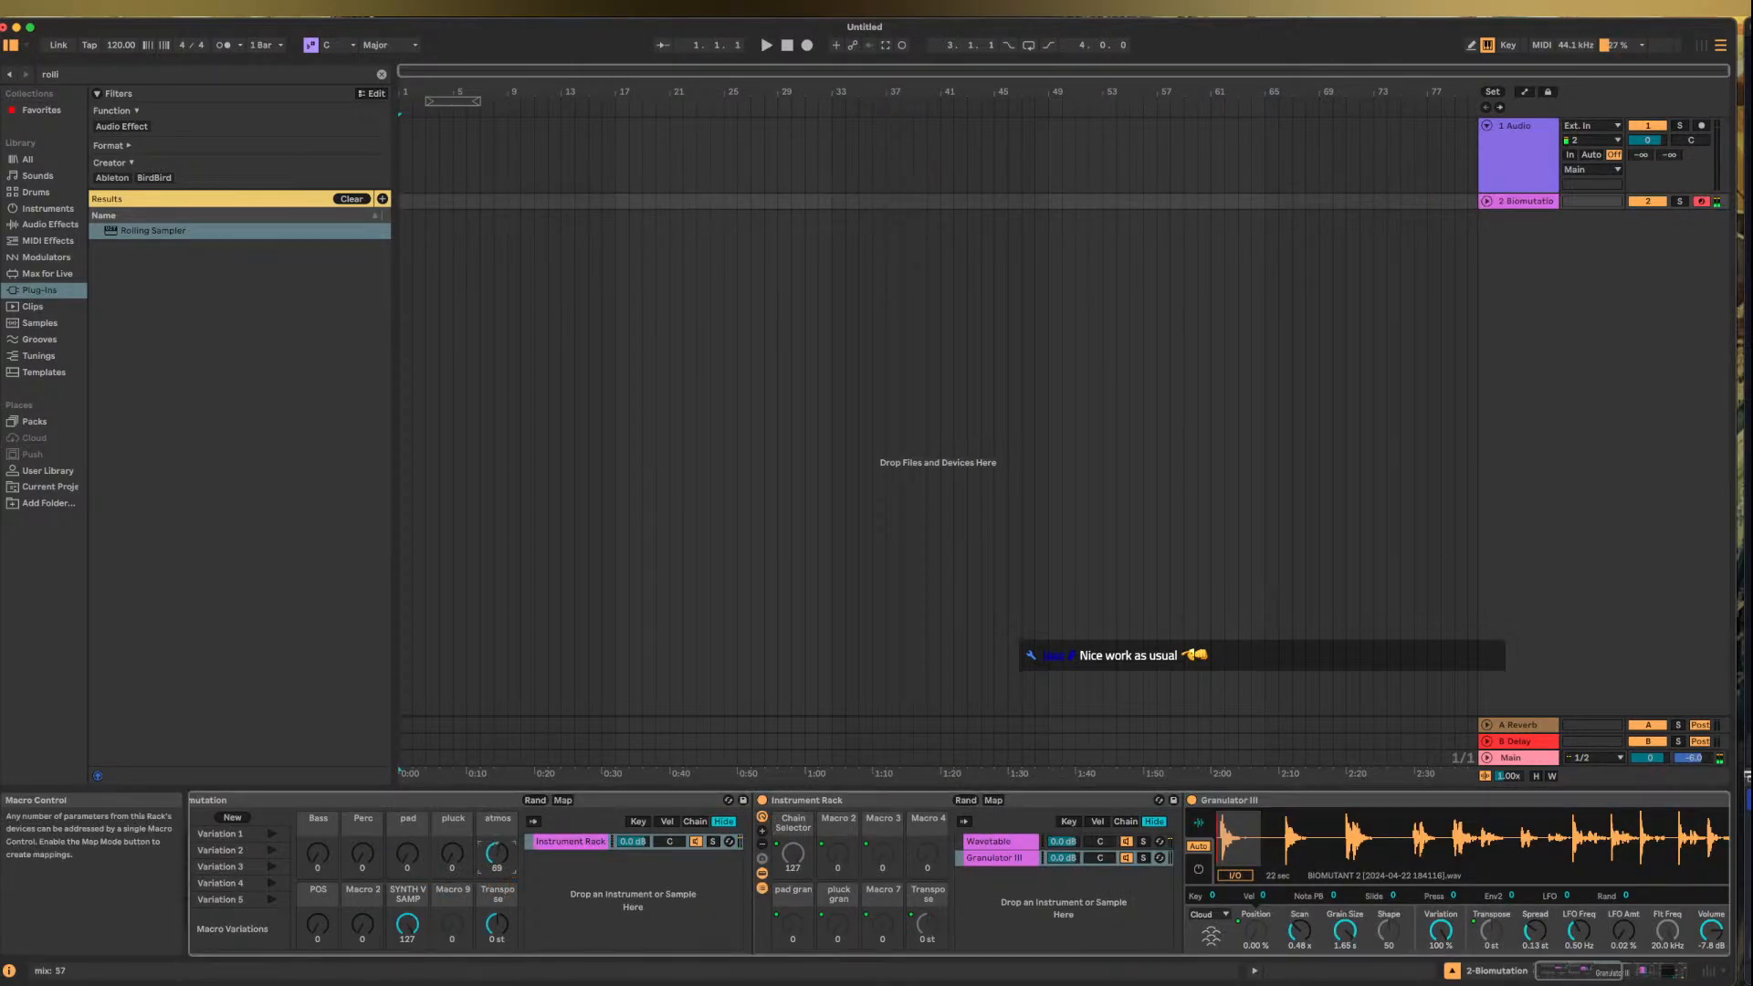
drag(497, 854, 509, 864)
key(z)
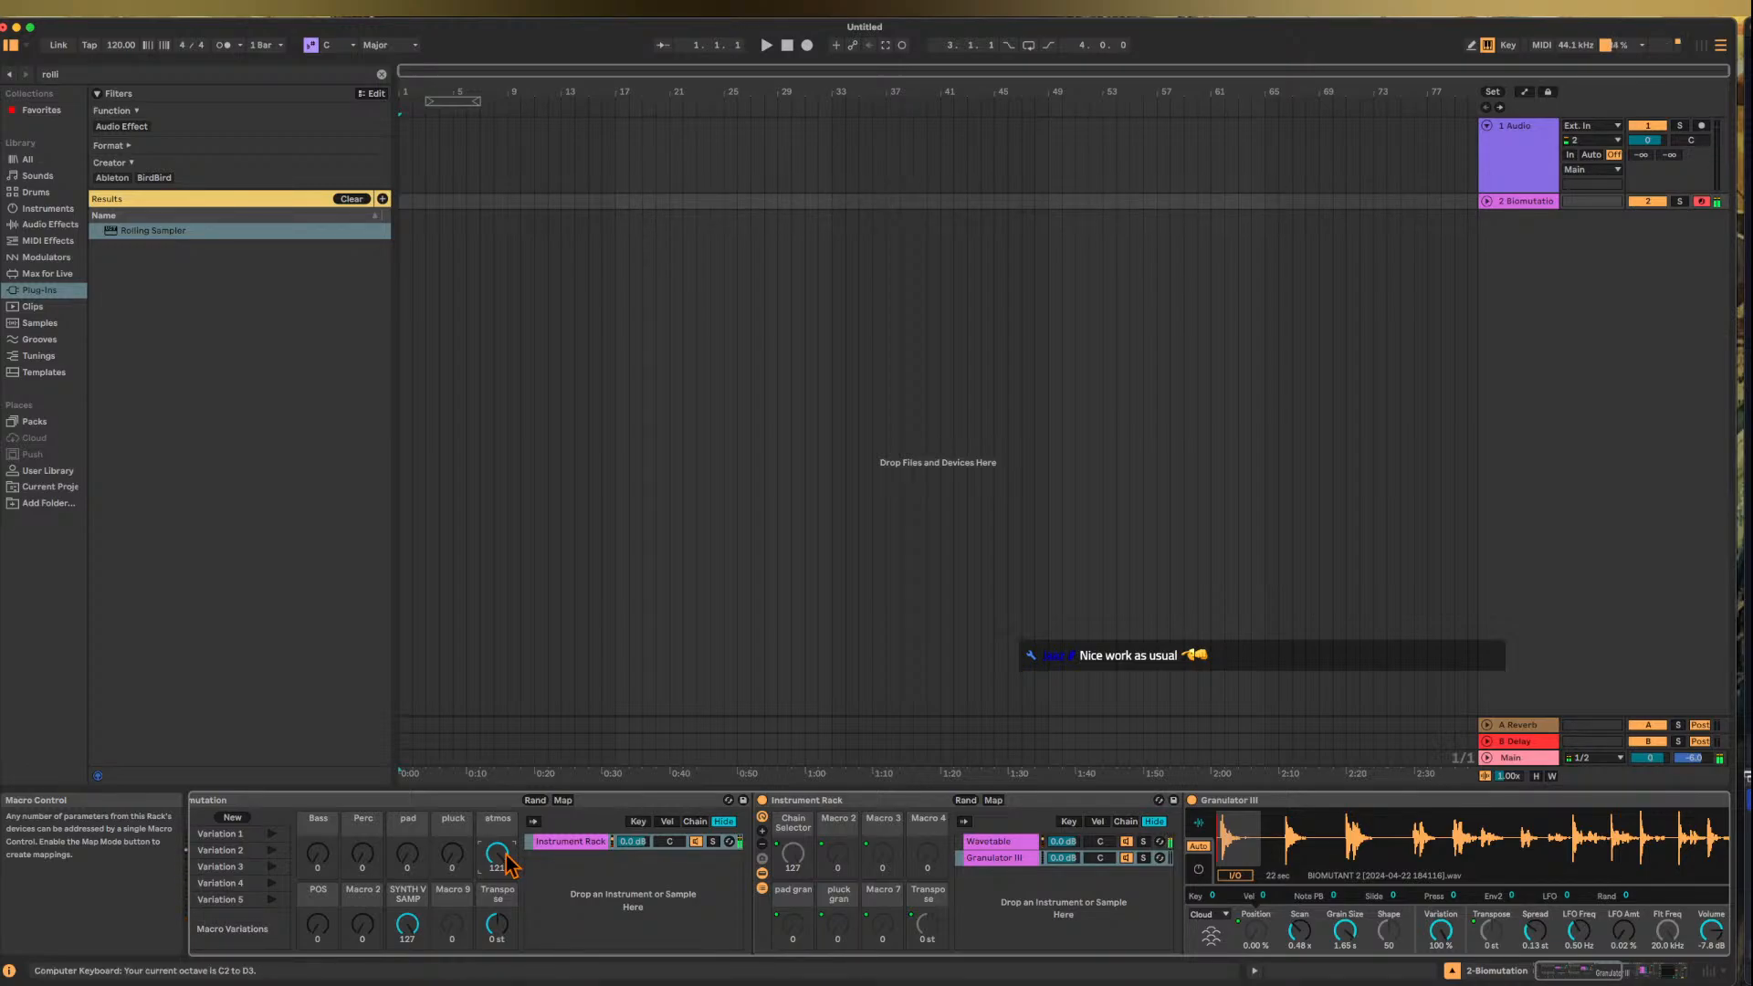
click(452, 854)
drag(452, 856, 452, 758)
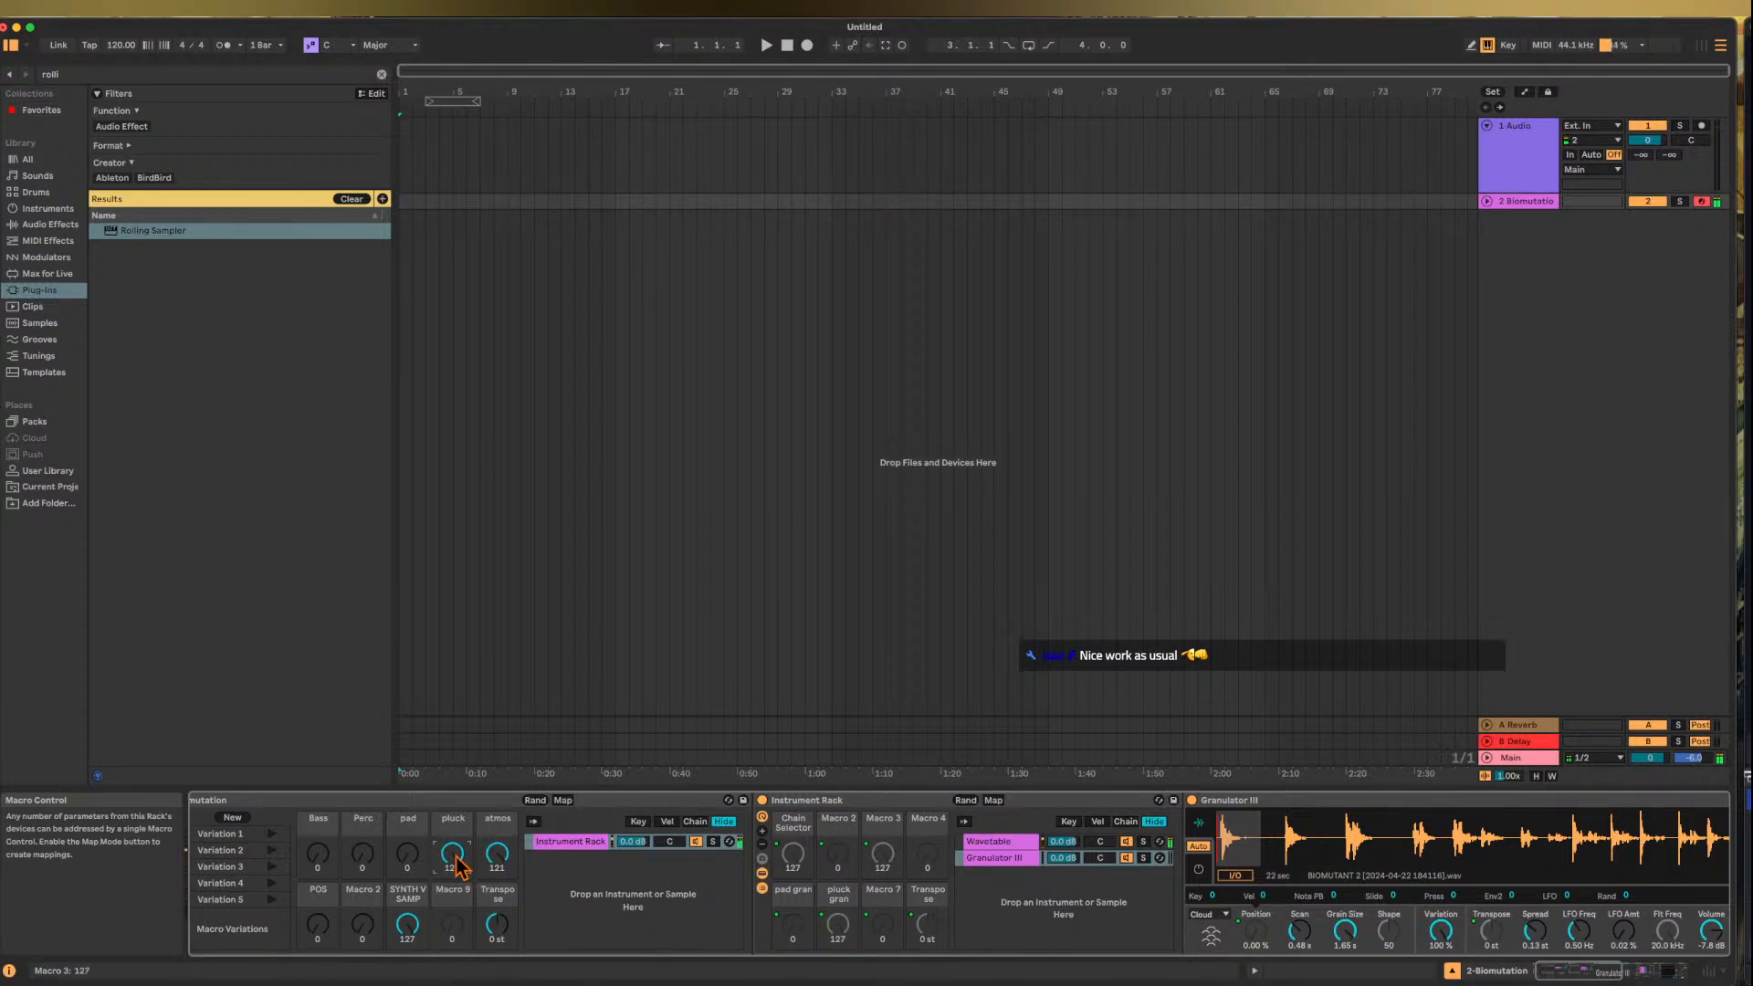
- Set the Perc macro to 127 and the atmos macro to 124, shifting the computer keyboard octave down to C1–D2 and then up twice
drag(498, 855, 497, 869)
key(z)
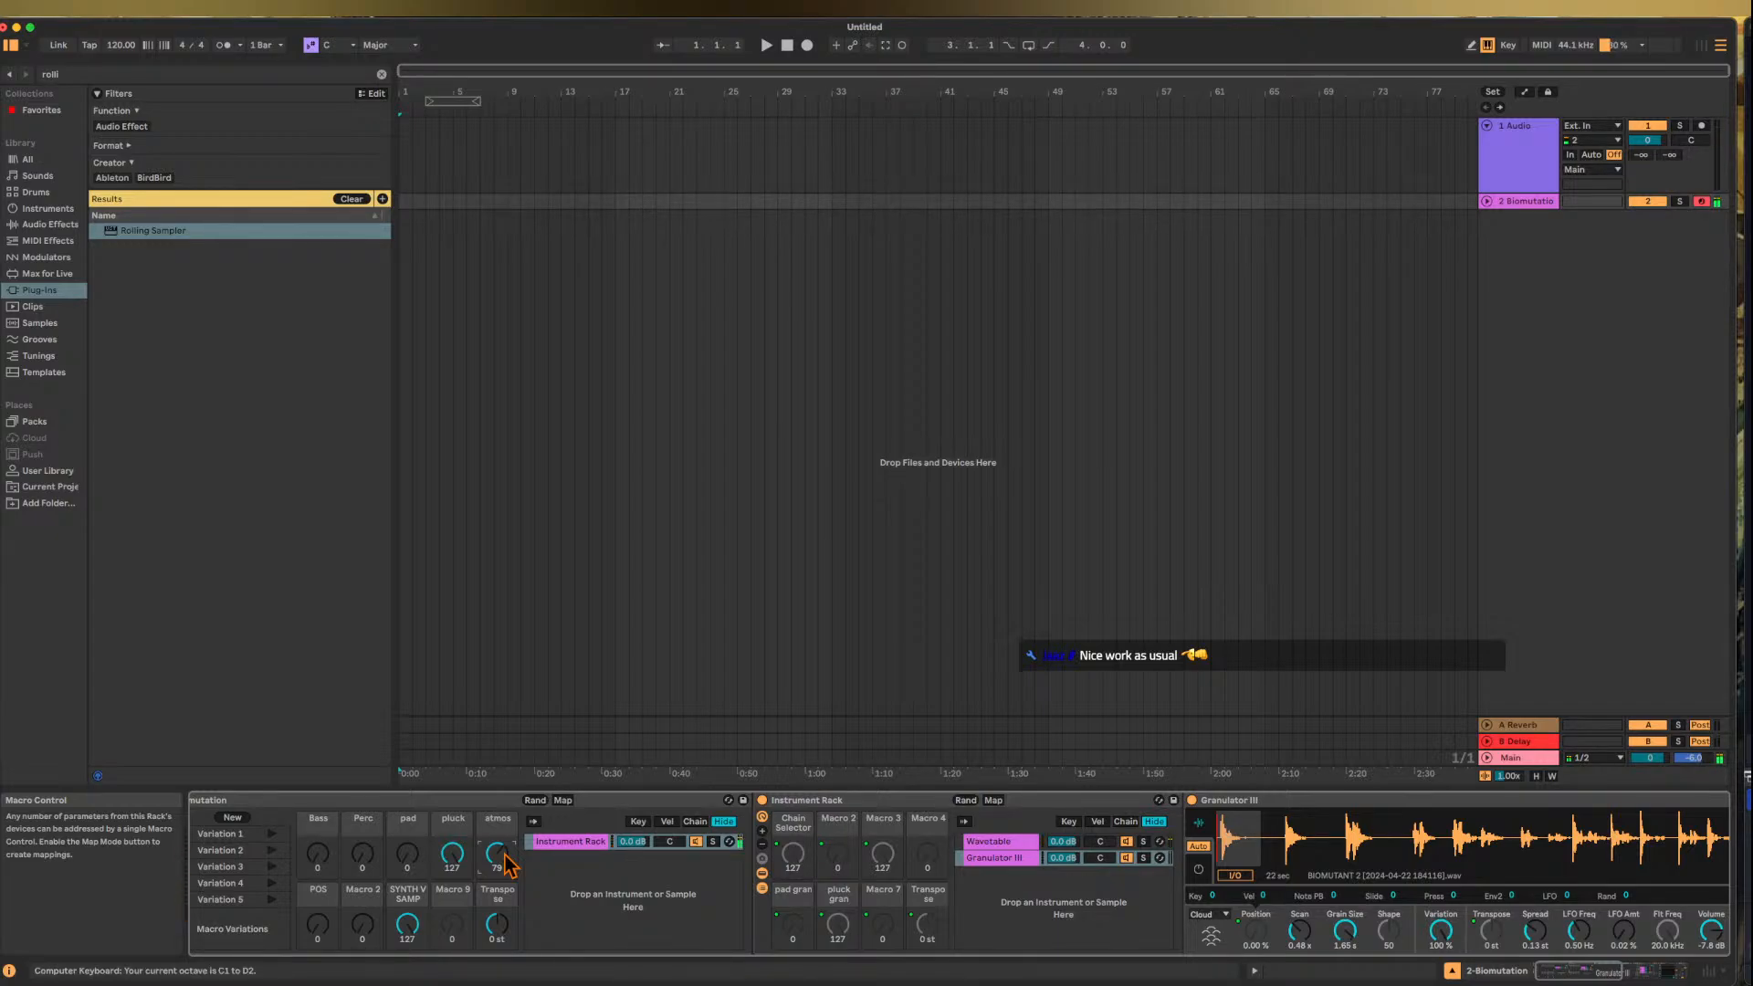
key(x)
key(x)
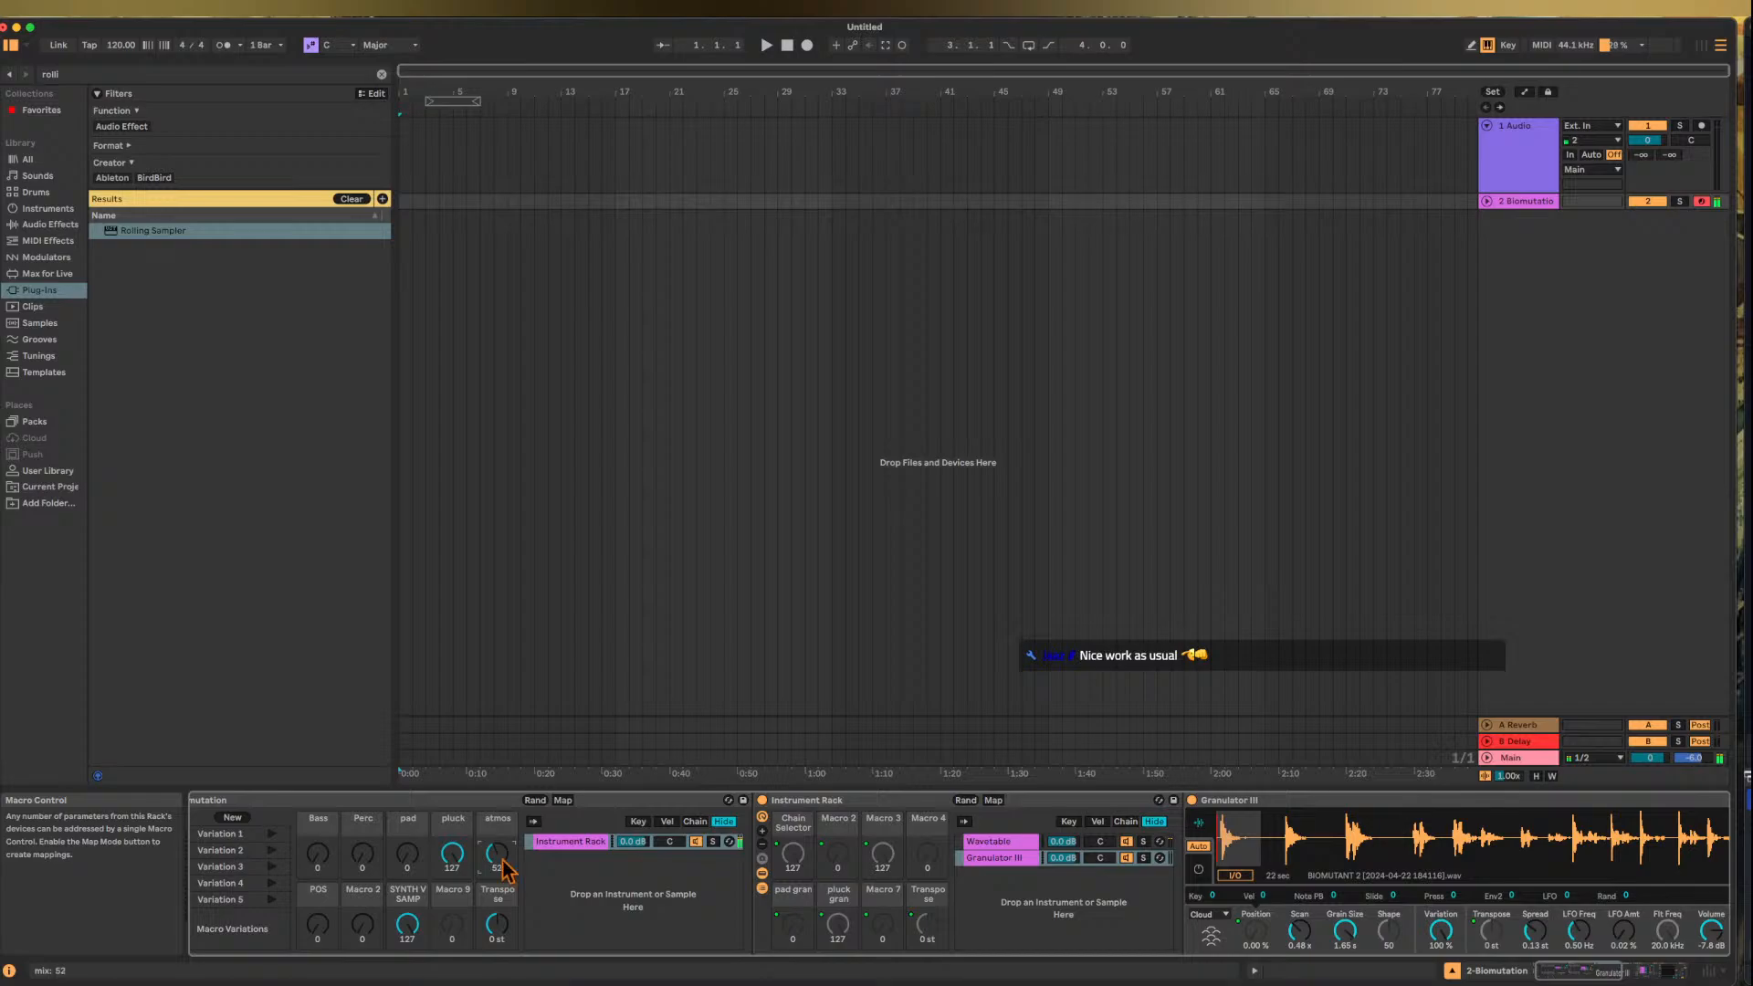
drag(364, 858, 366, 863)
drag(497, 858, 504, 875)
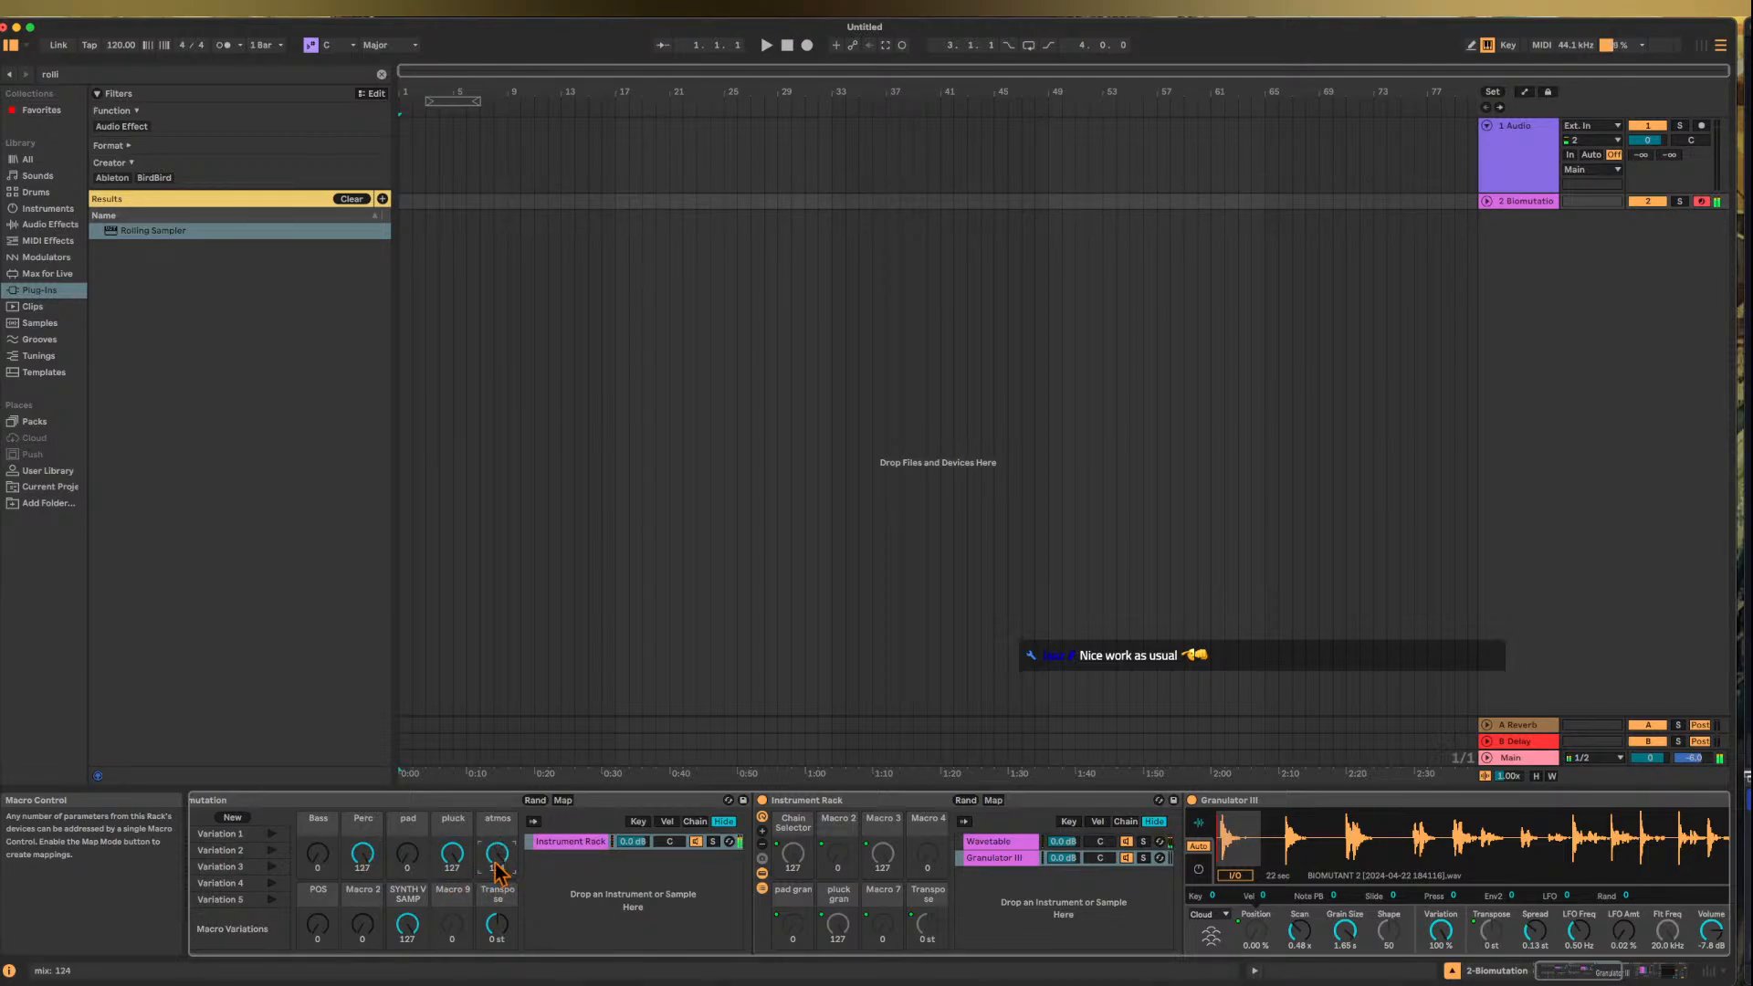
- Place the audio captured by Rolling Sampler on the Main track onto a new audio track at bar 17 of the arrangement
click(1516, 758)
drag(595, 65, 622, 259)
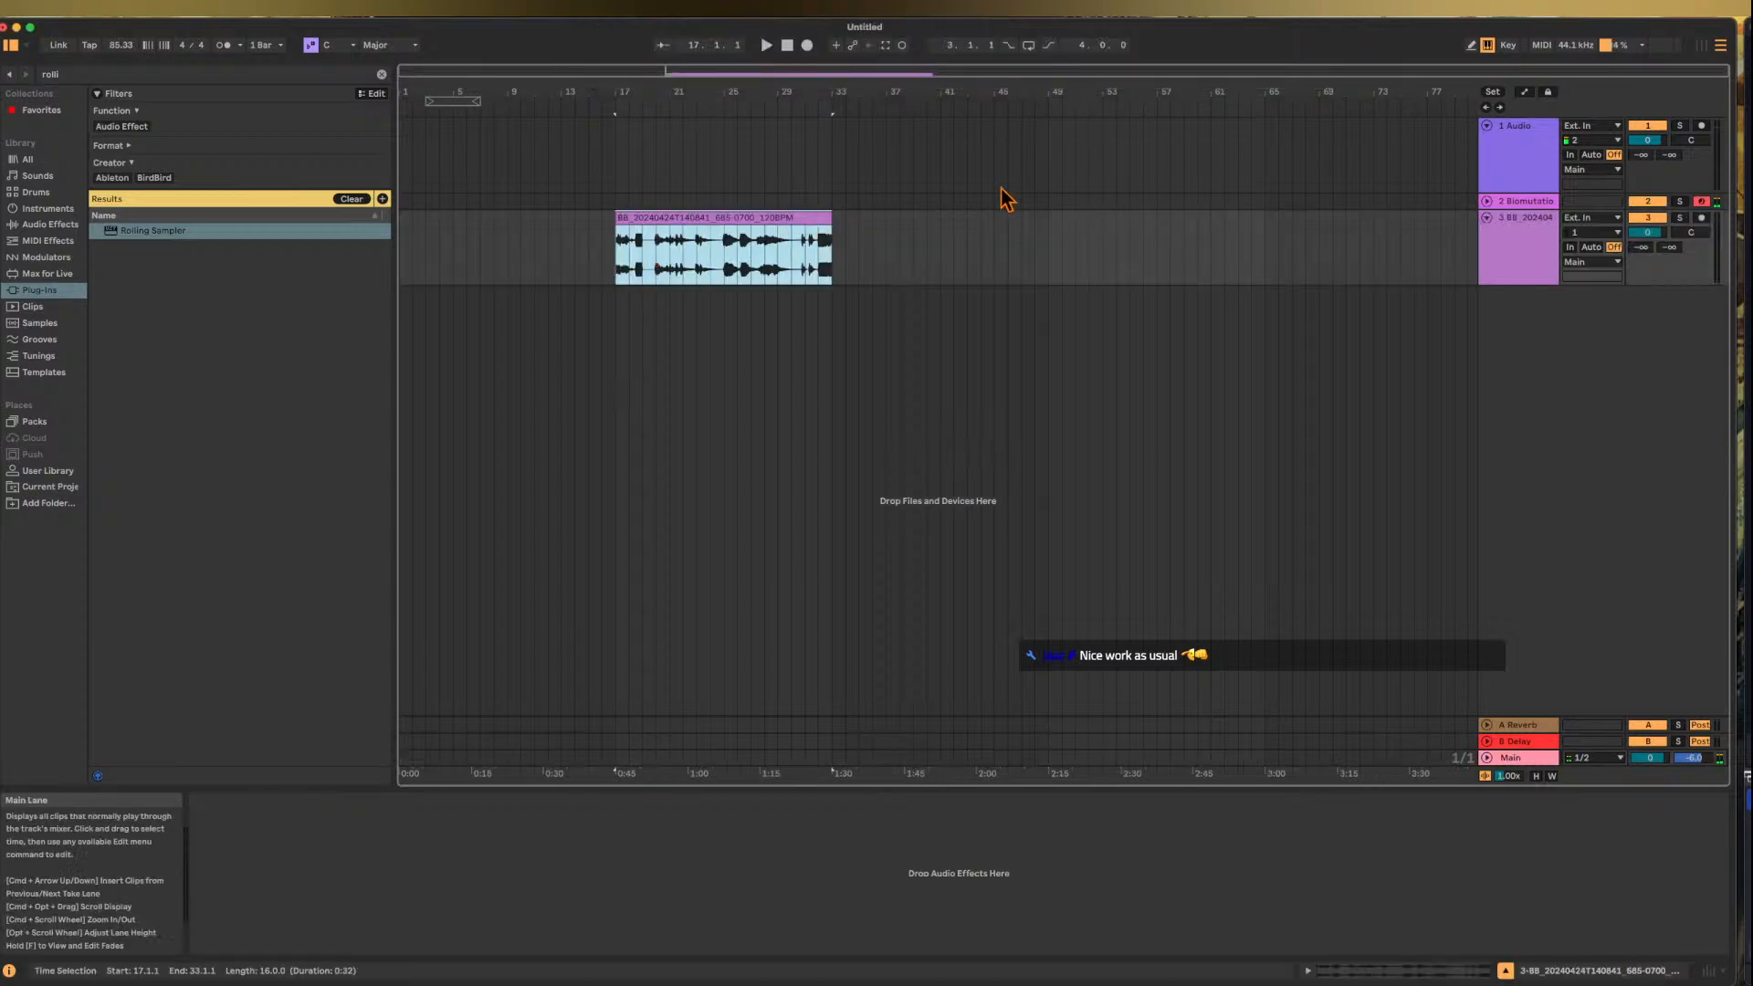
scroll(669, 217, up, 5)
scroll(671, 221, down, 3)
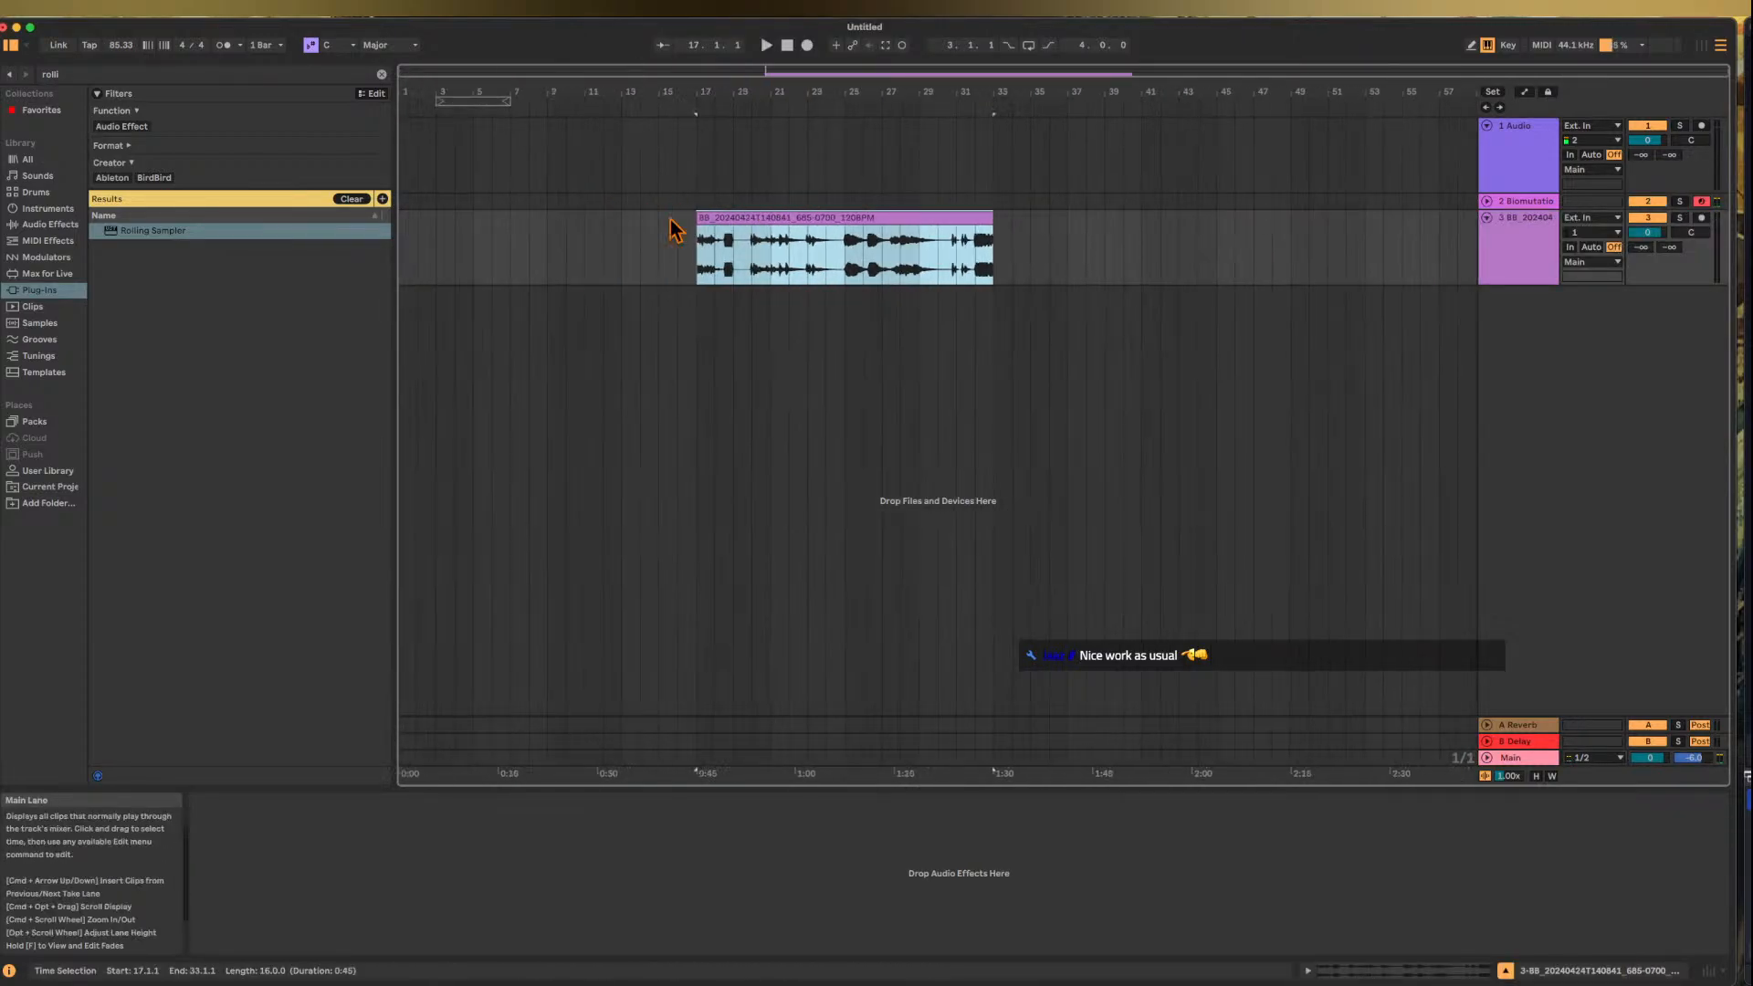
- Place the insert marker at bar 25 in the captured clip and unfold the Biomutation track
click(1527, 245)
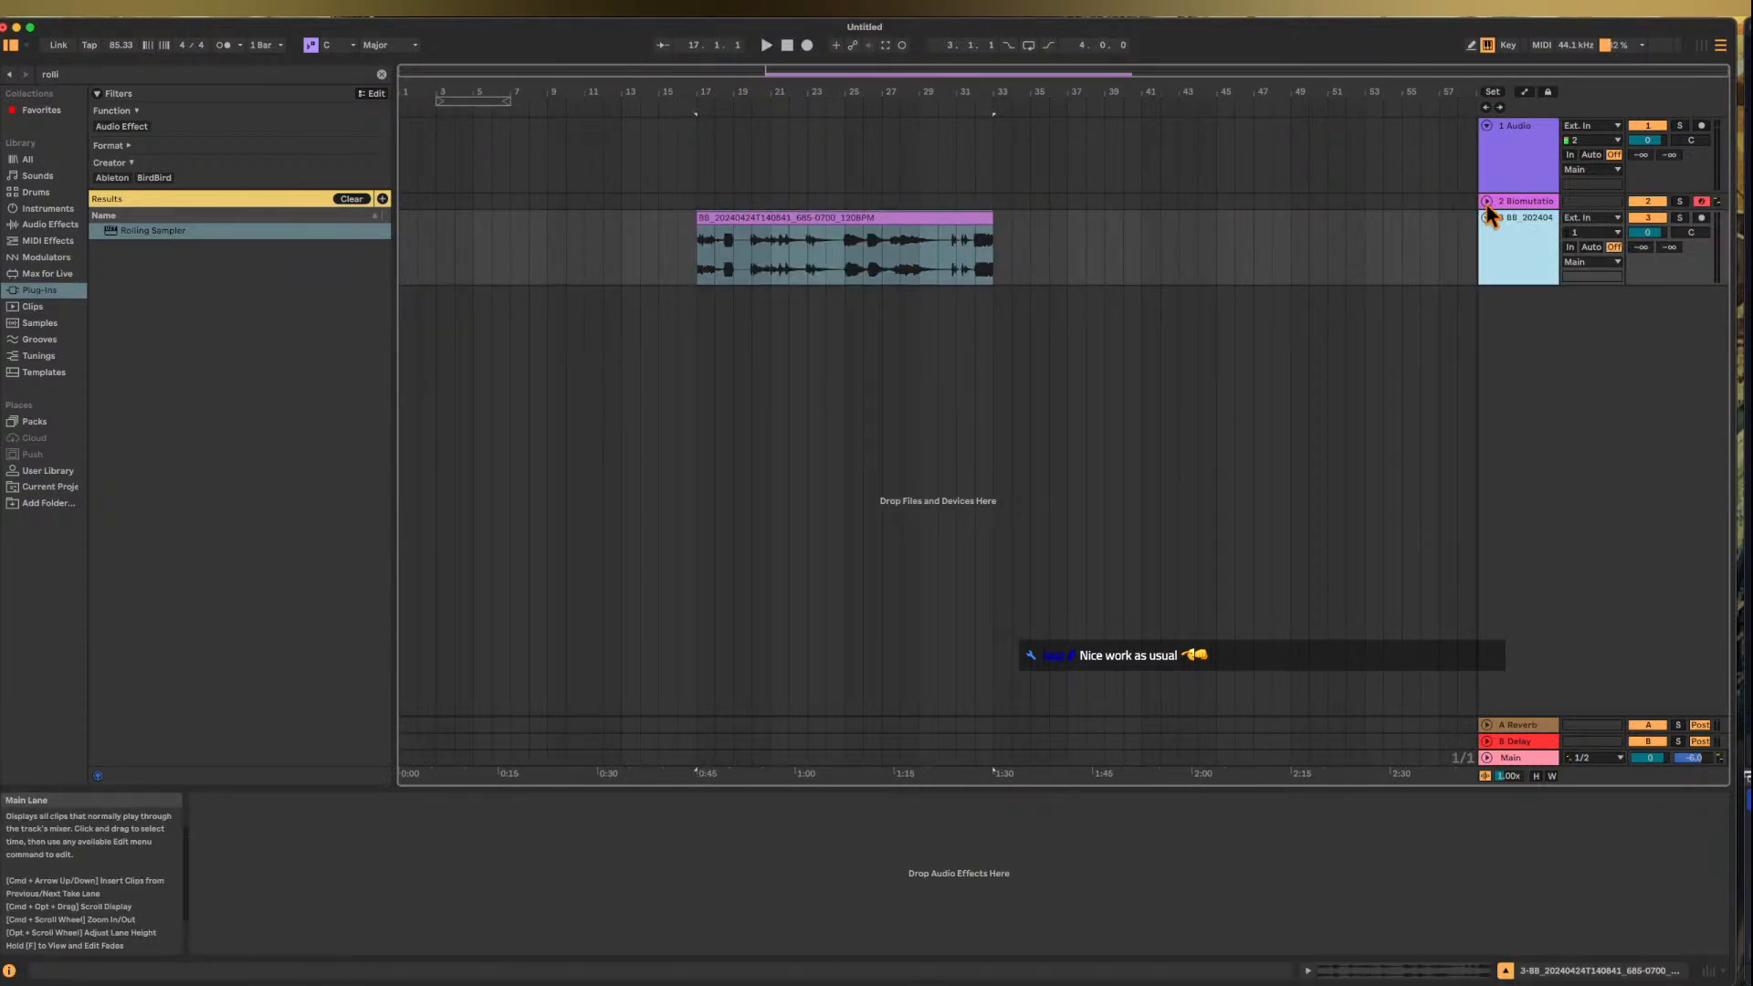
click(844, 264)
scroll(842, 263, up, 4)
scroll(842, 263, down, 1)
scroll(890, 255, up, 3)
scroll(890, 255, down, 1)
click(1487, 201)
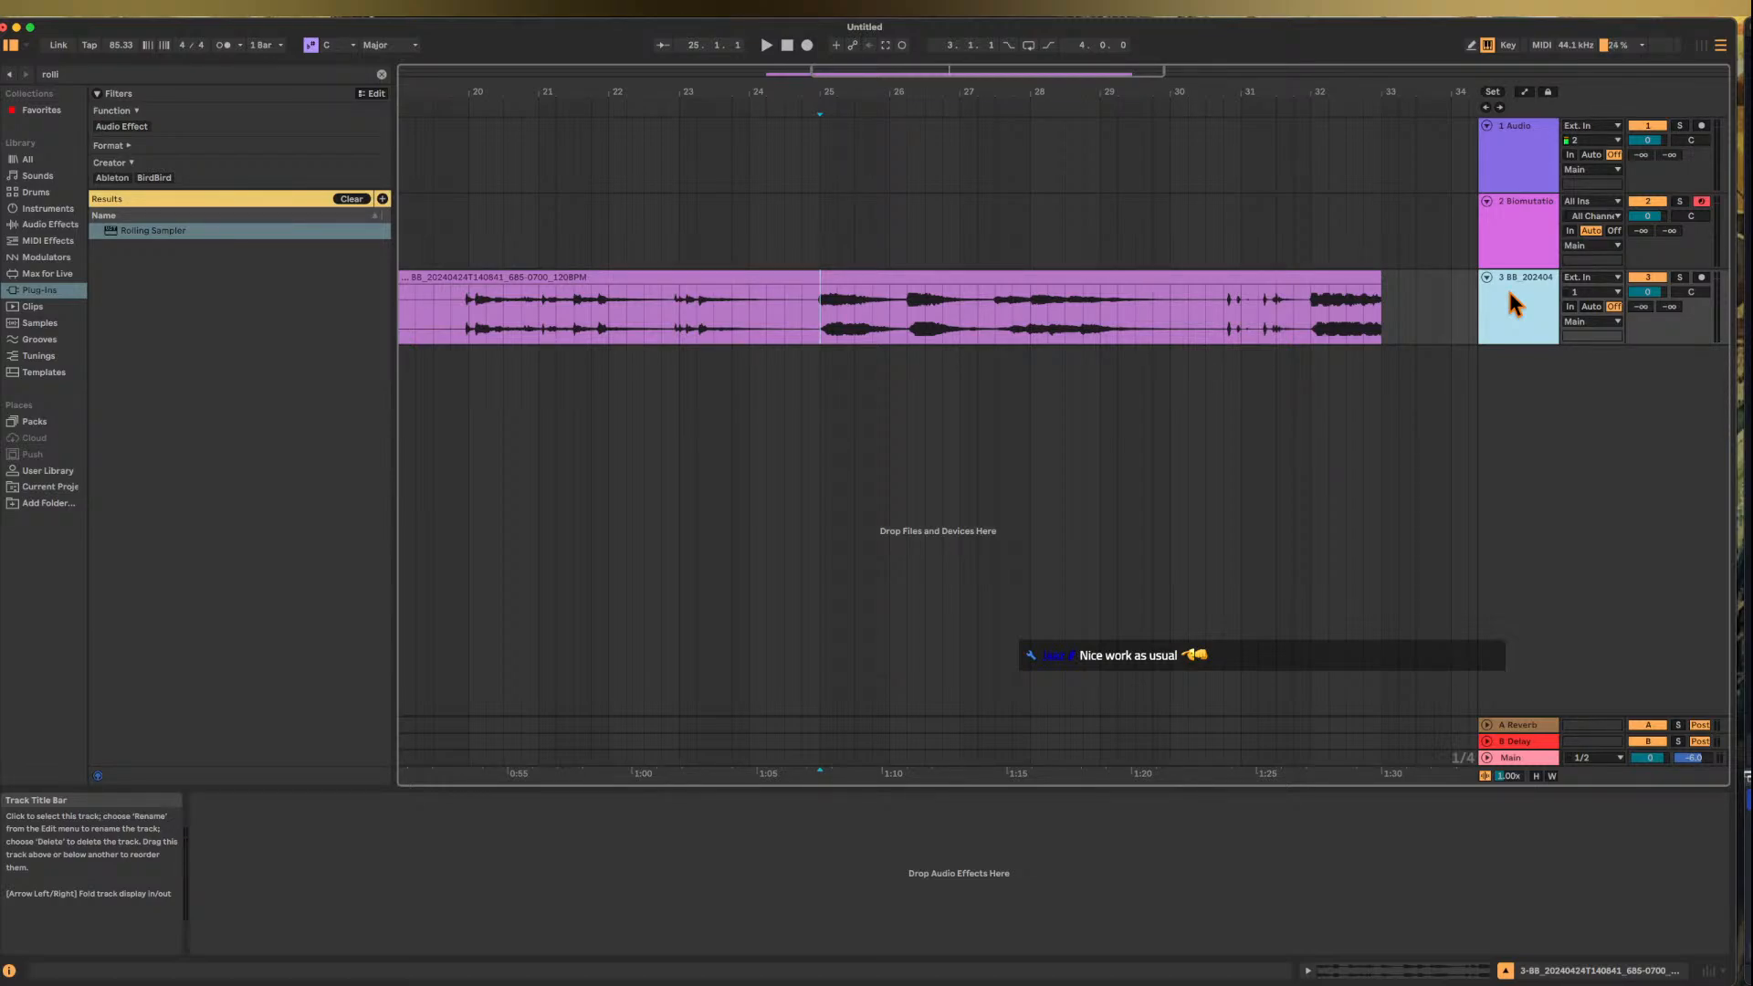
- Clear the plug-in search and load the Proof of Concept Atmo rack from the User Library onto the captured audio track
click(382, 74)
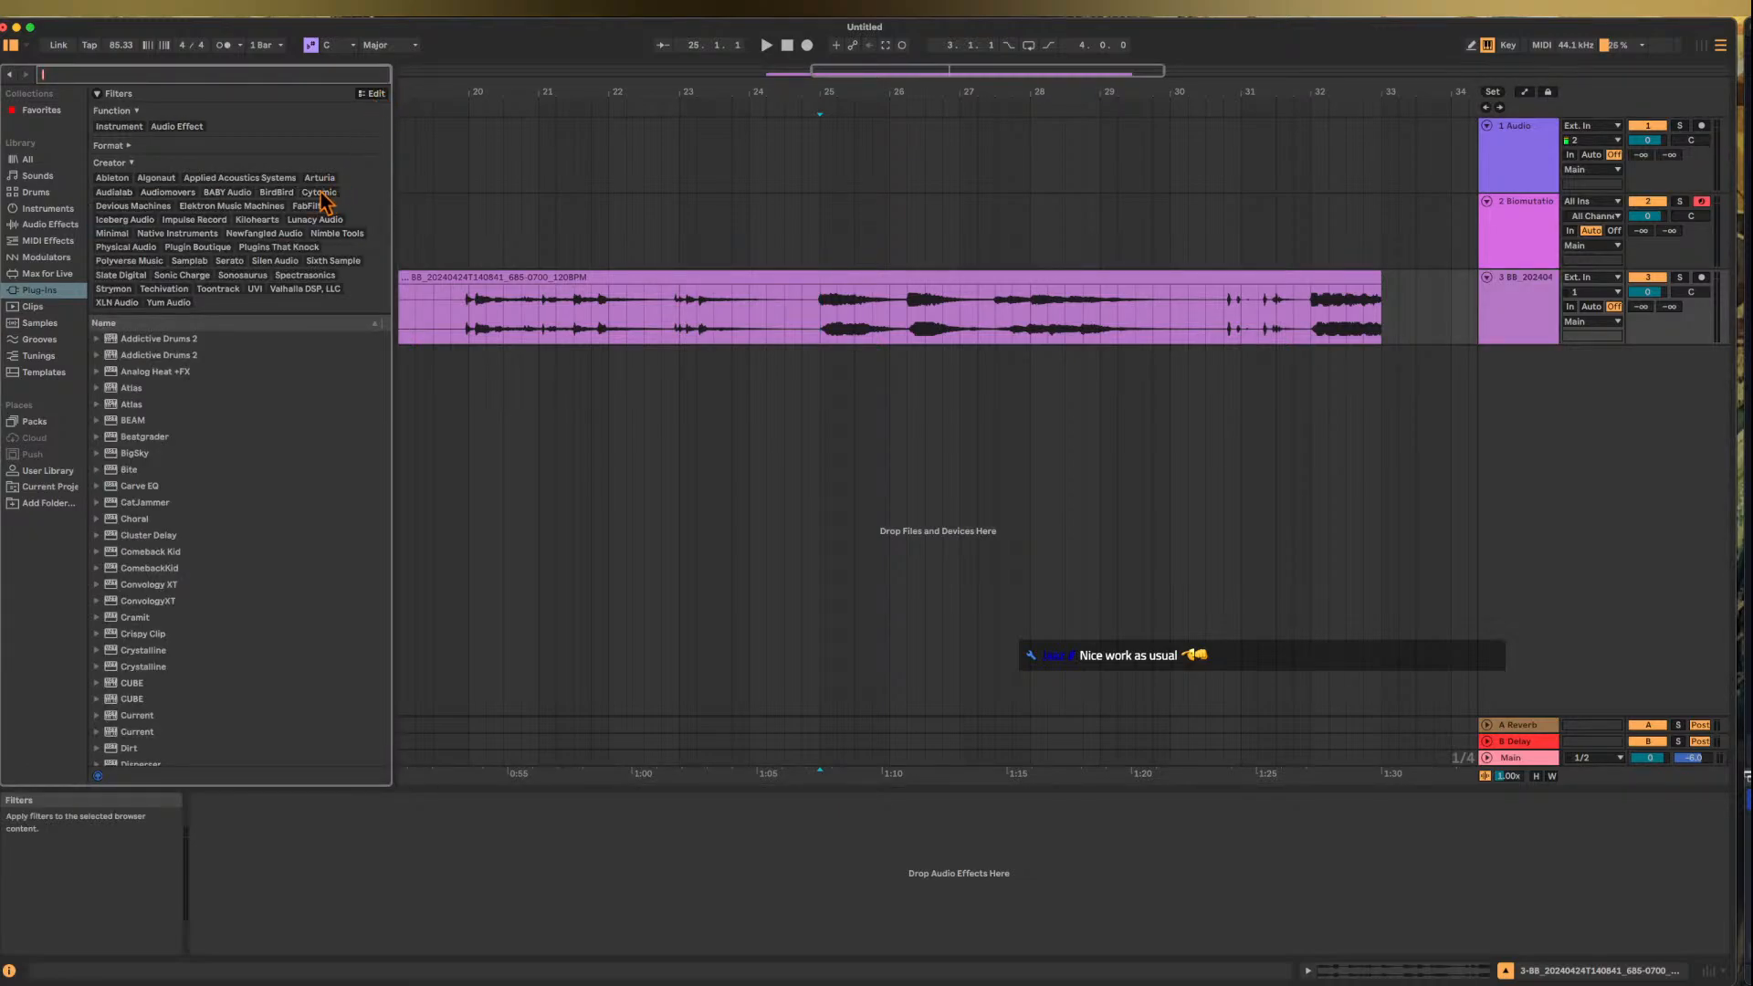
click(46, 470)
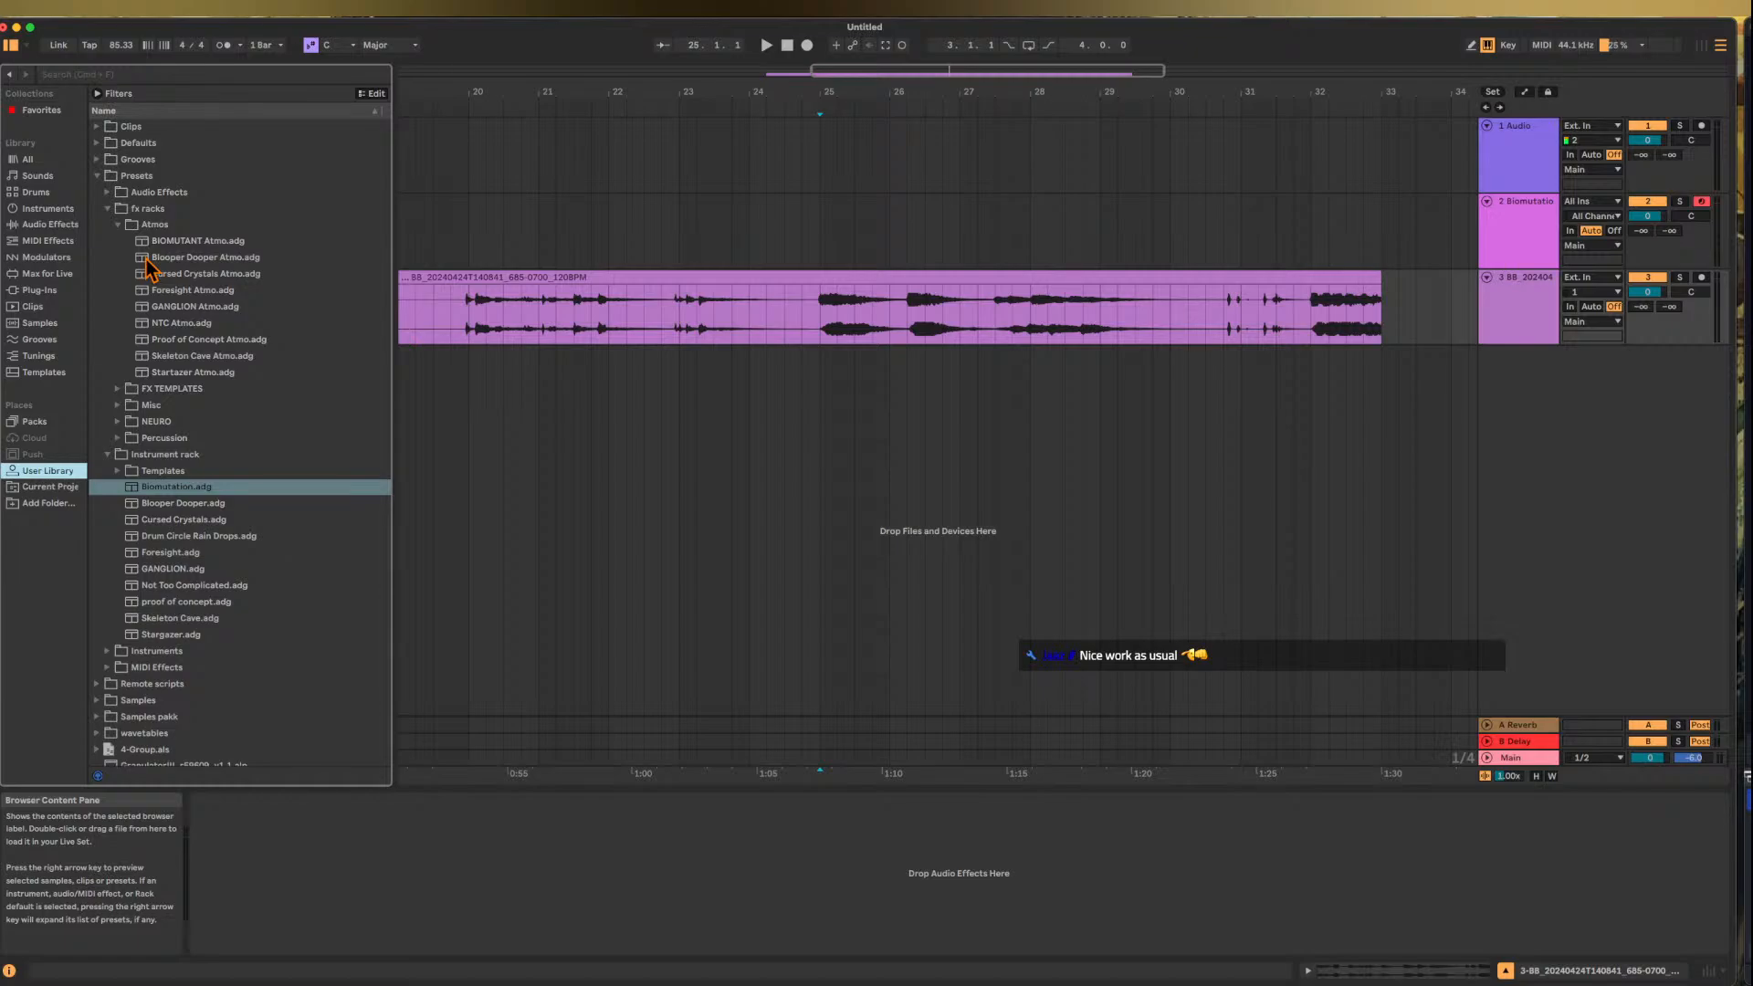
click(108, 454)
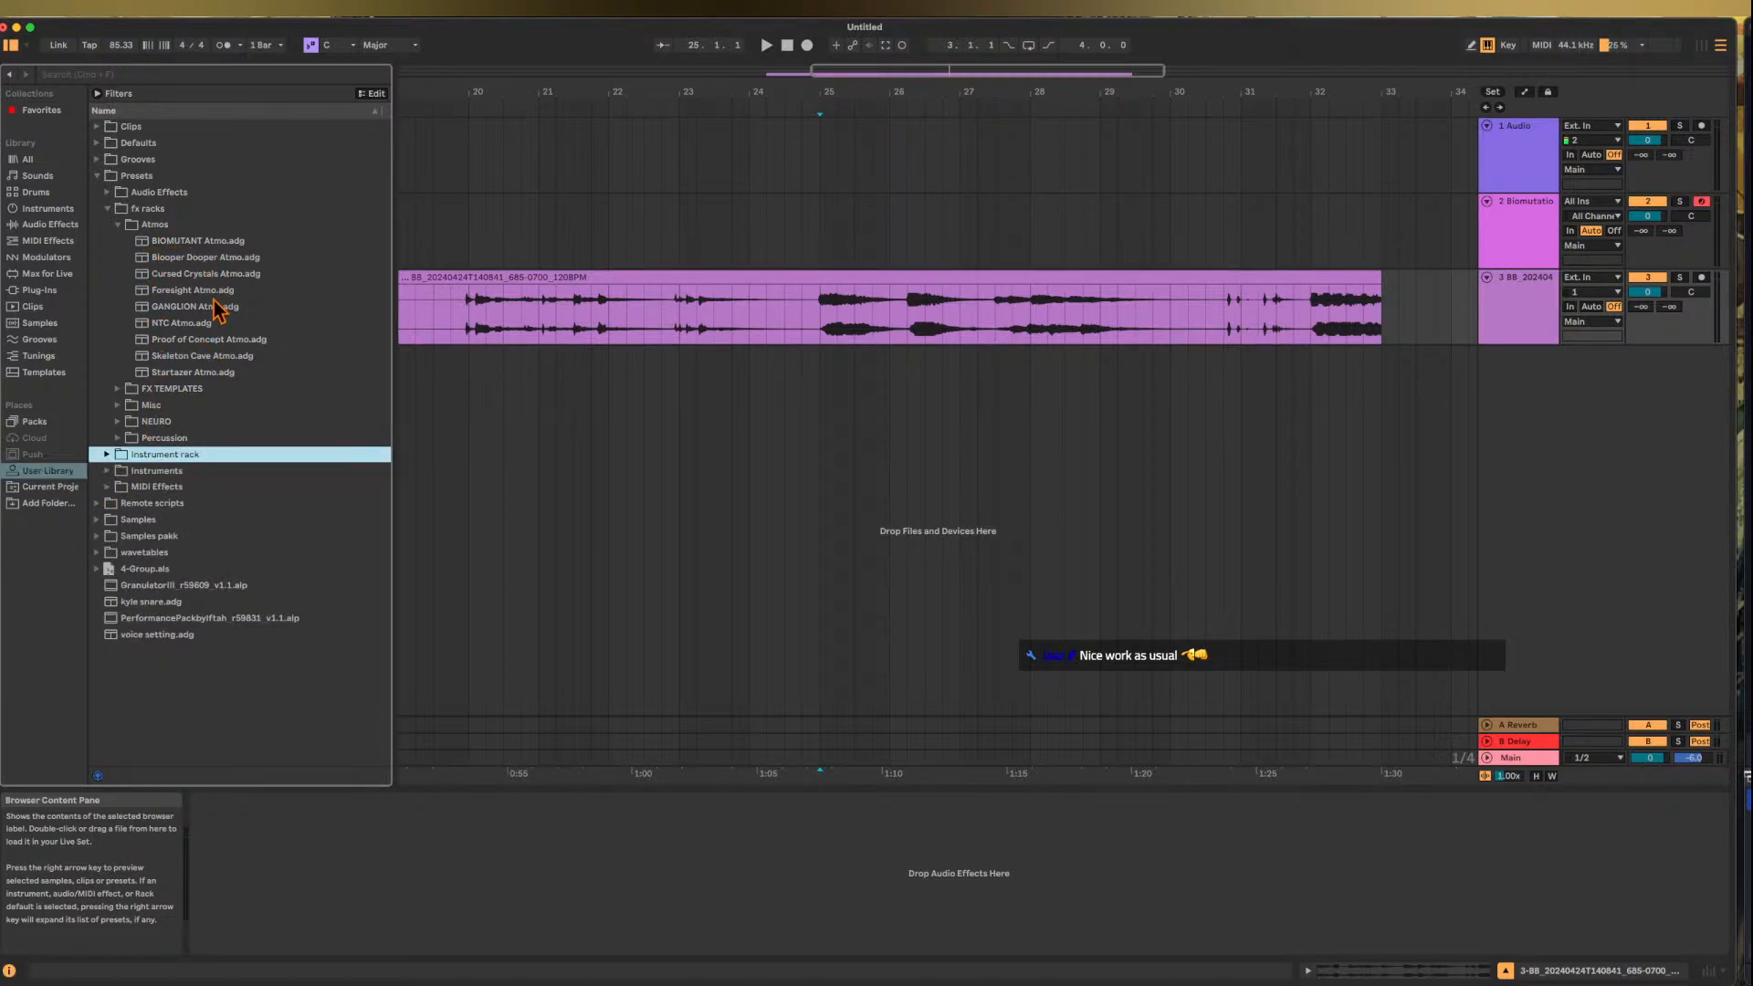
click(179, 325)
drag(182, 340, 444, 924)
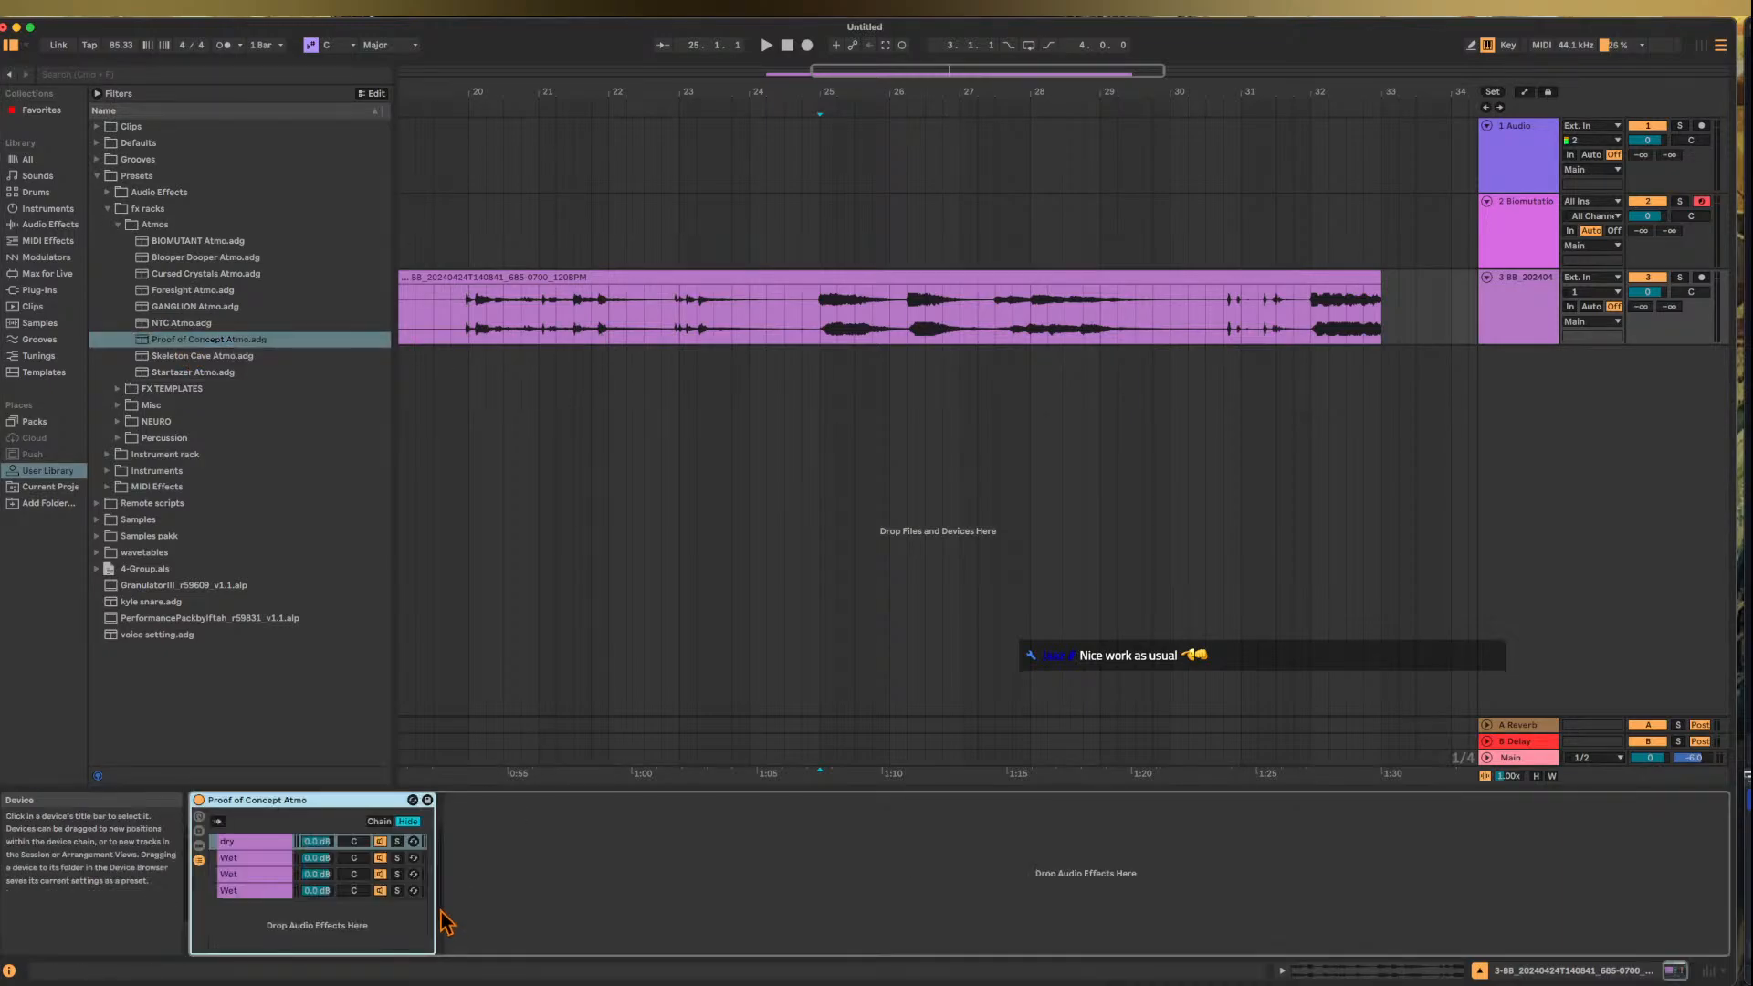
- Show the Proof of Concept Atmo rack's macros, set mix to 40, and play the captured clip from bar 25
click(274, 858)
click(201, 817)
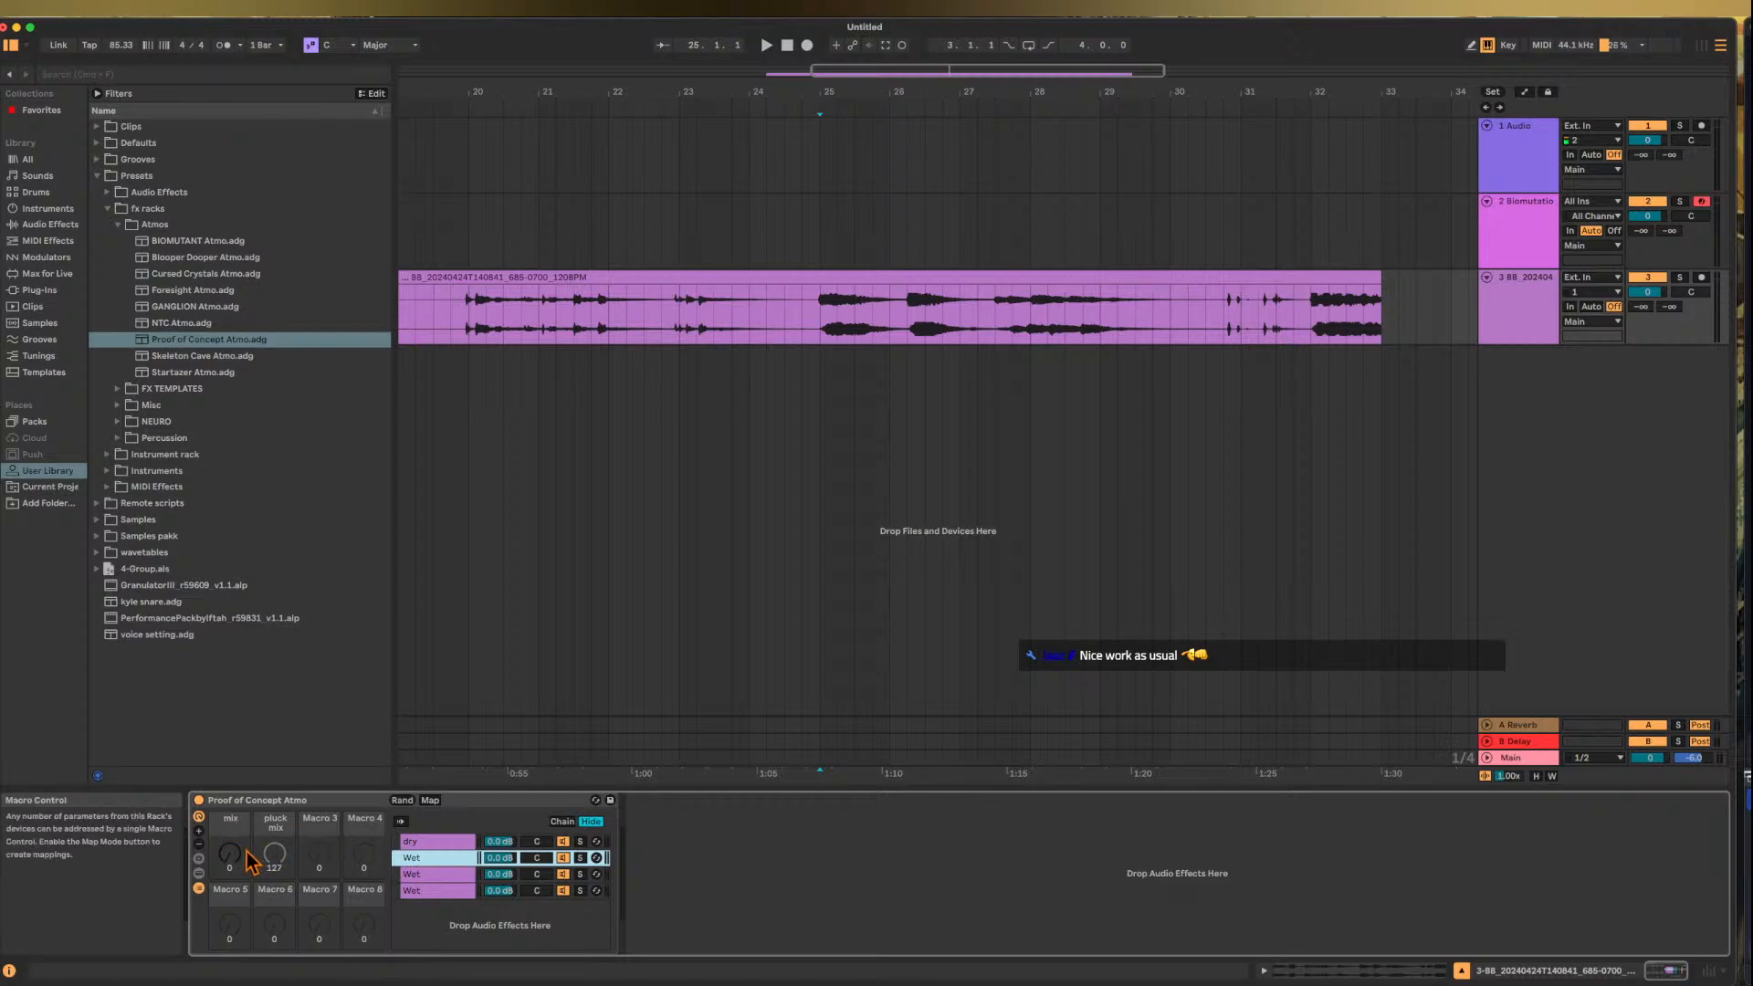
drag(230, 854, 229, 794)
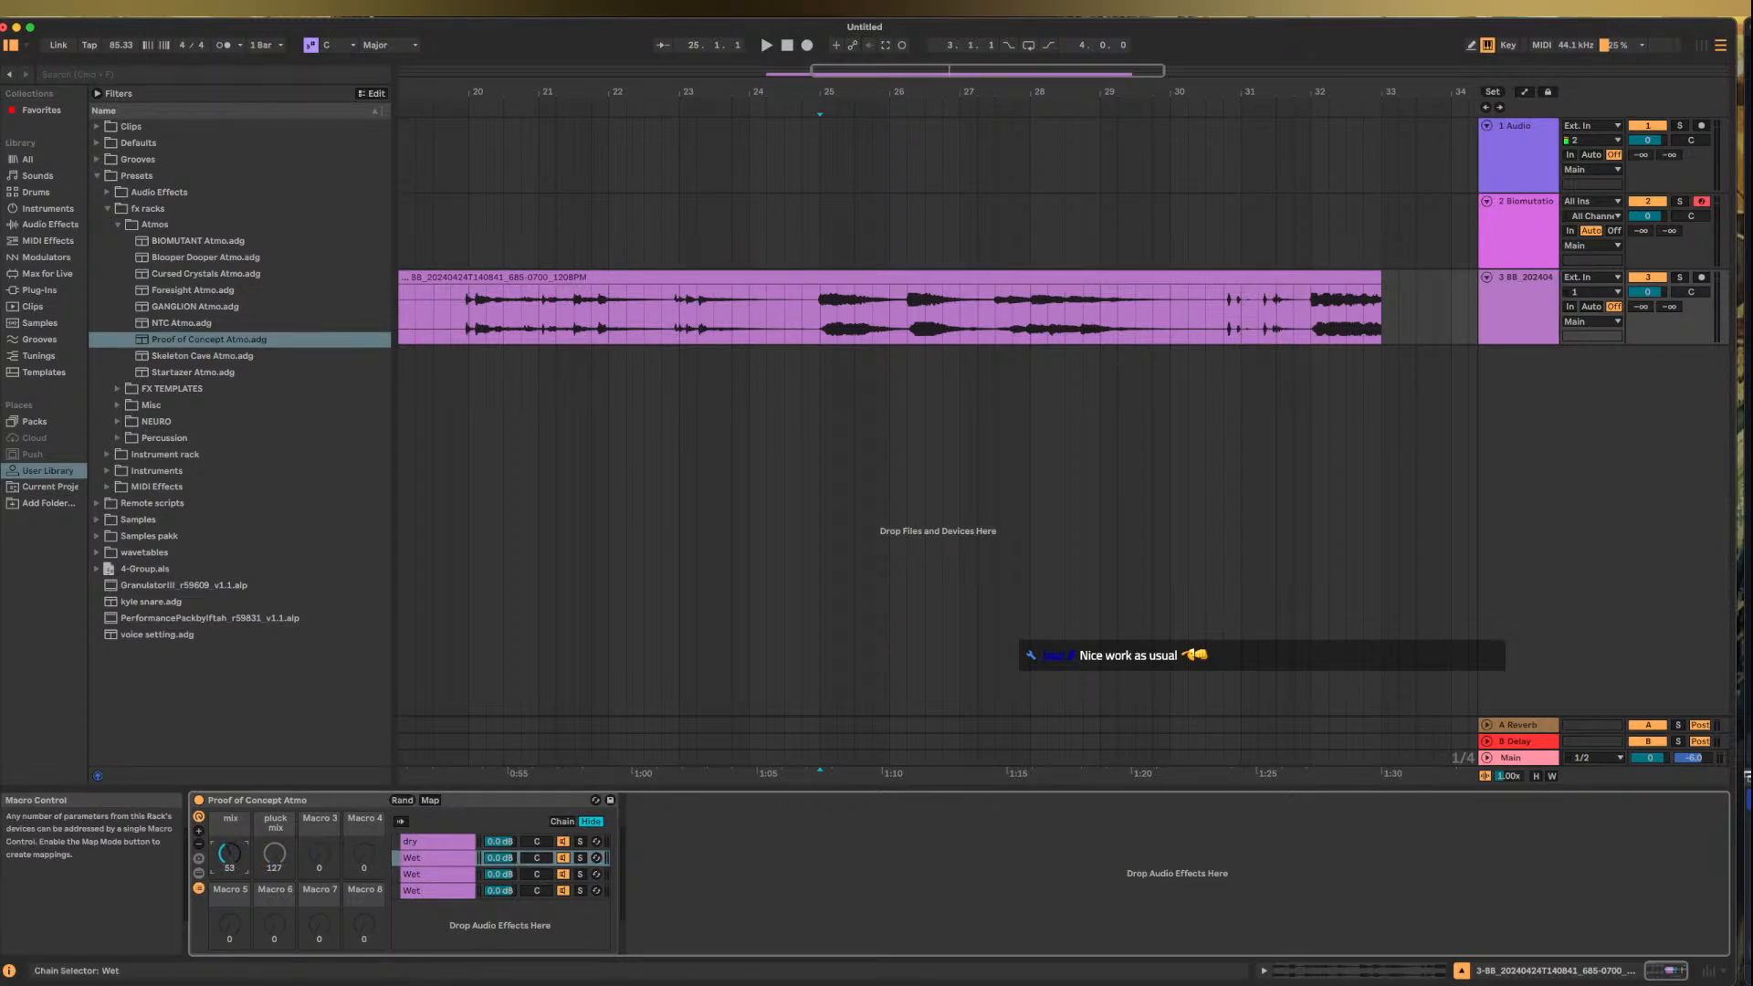
mouse_move(229, 853)
mouse_down()
mouse_move(229, 812)
mouse_move(230, 905)
mouse_up()
click(818, 330)
key(space)
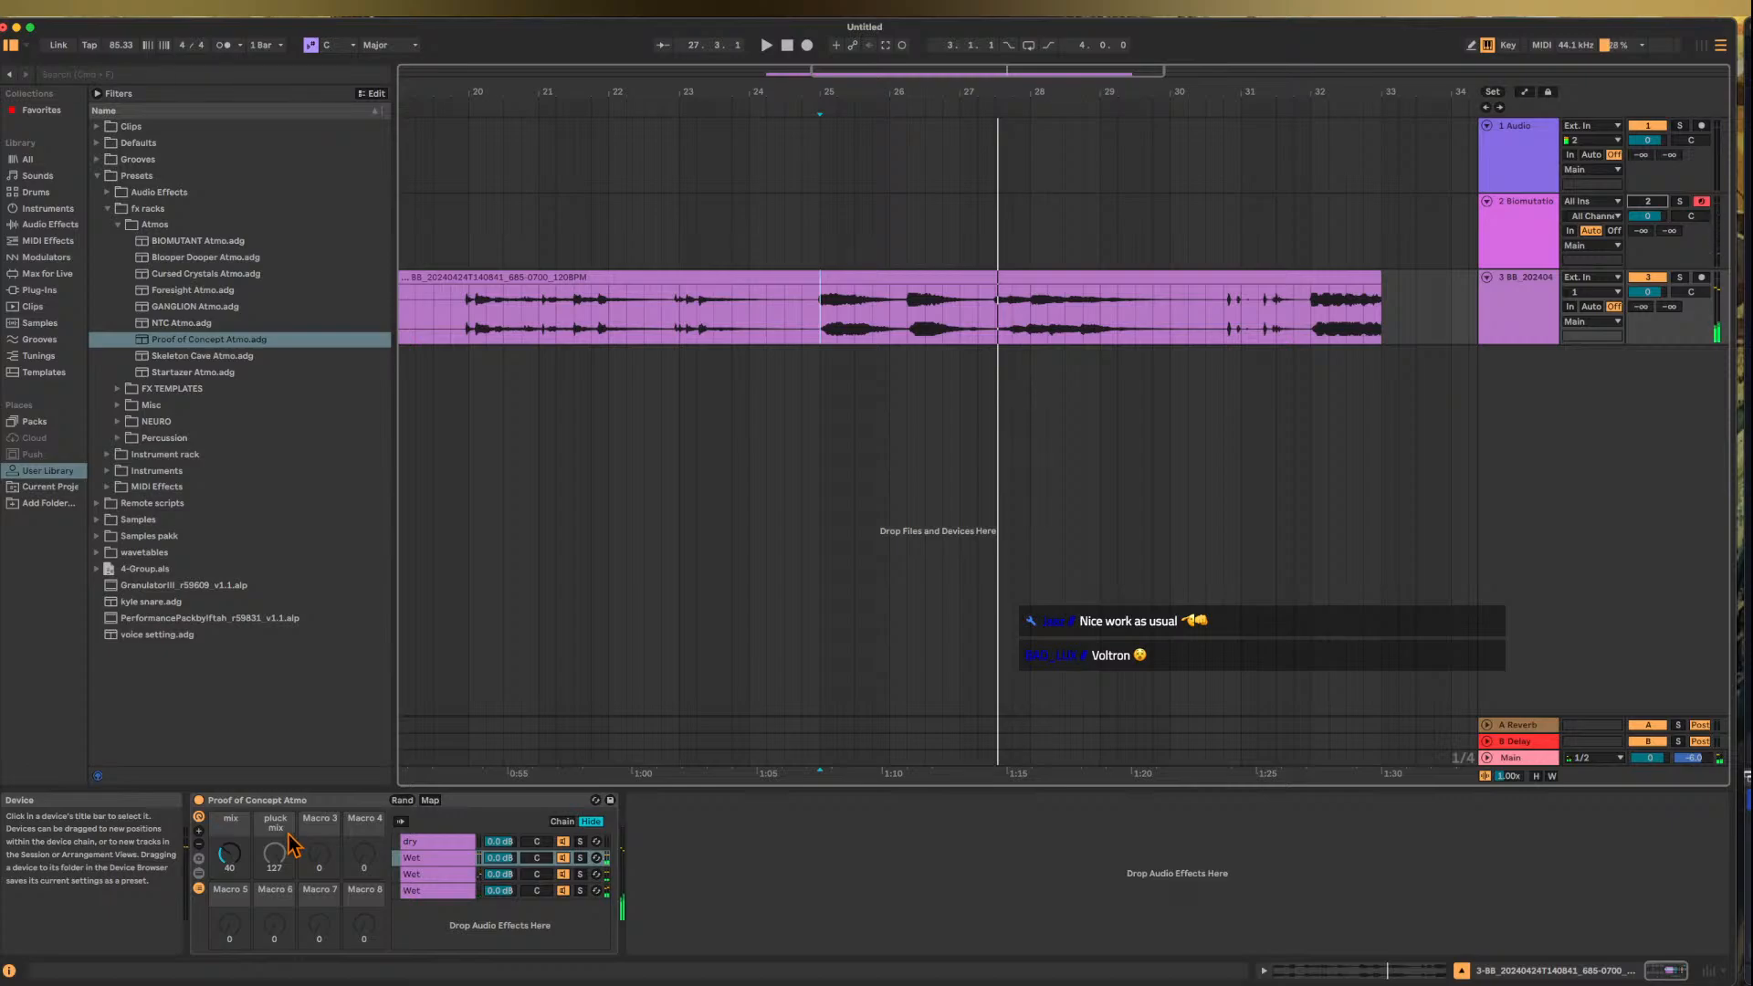
- Duplicate the Proof of Concept Atmo rack and raise the first rack's mix macro to 106
click(351, 805)
key(super+d)
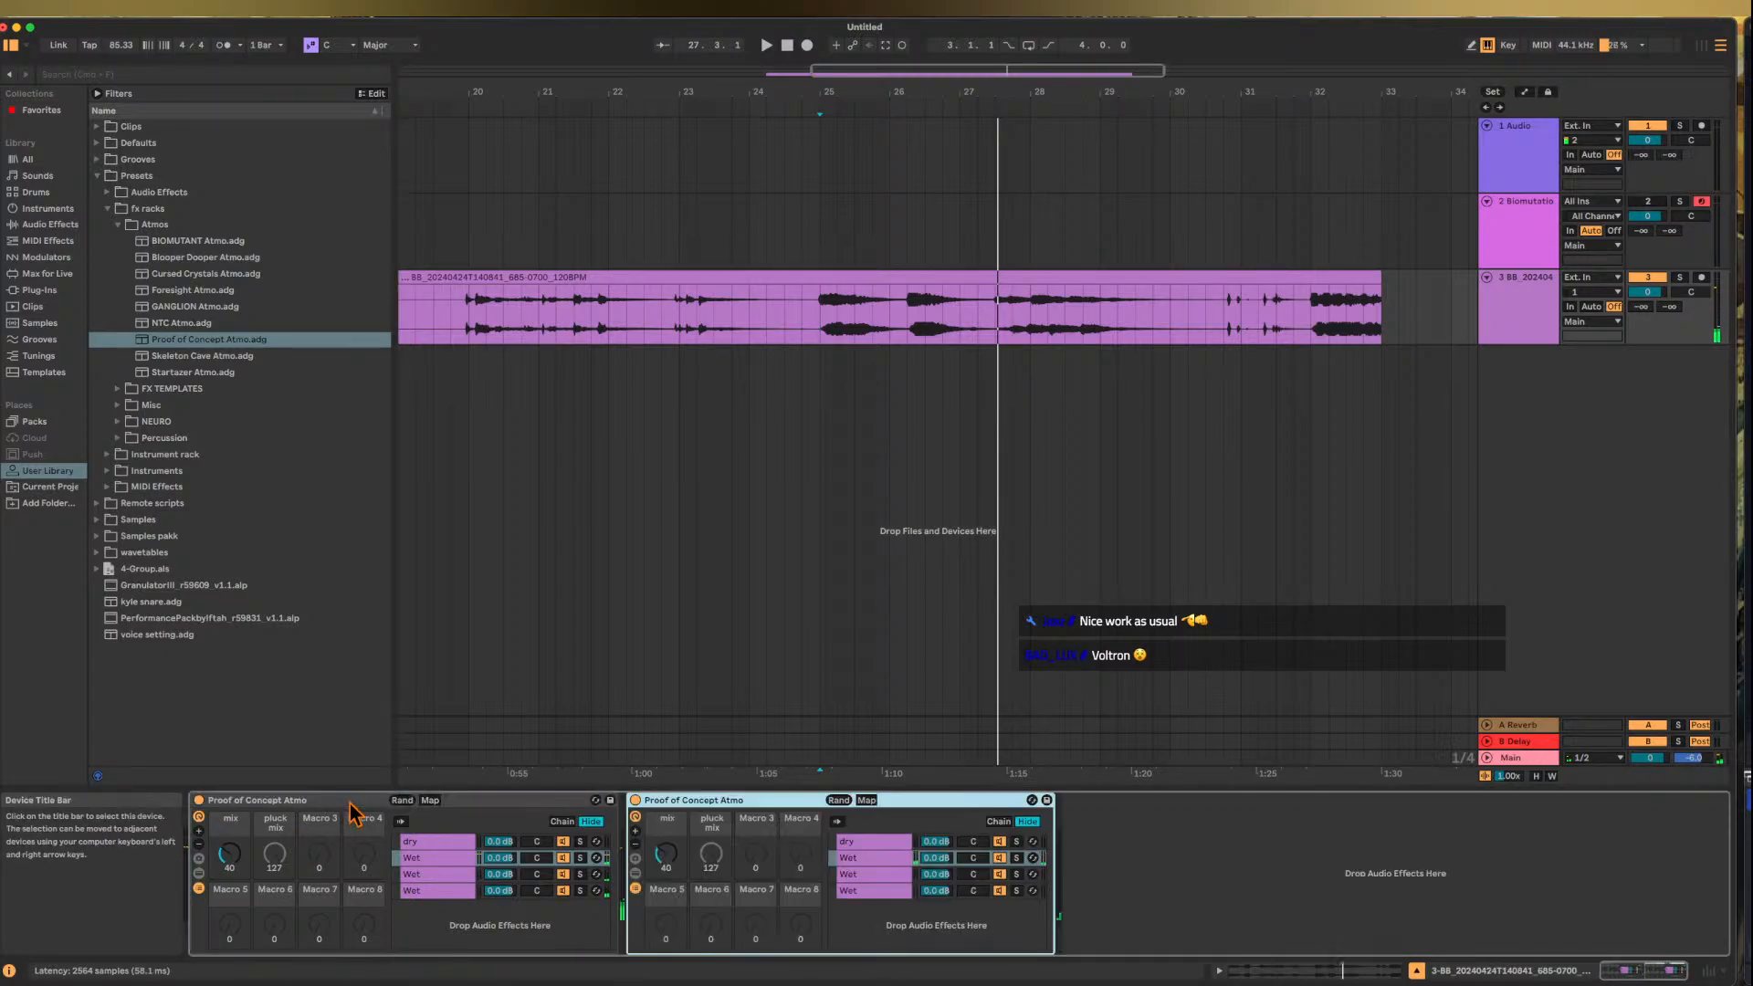
drag(229, 853, 229, 790)
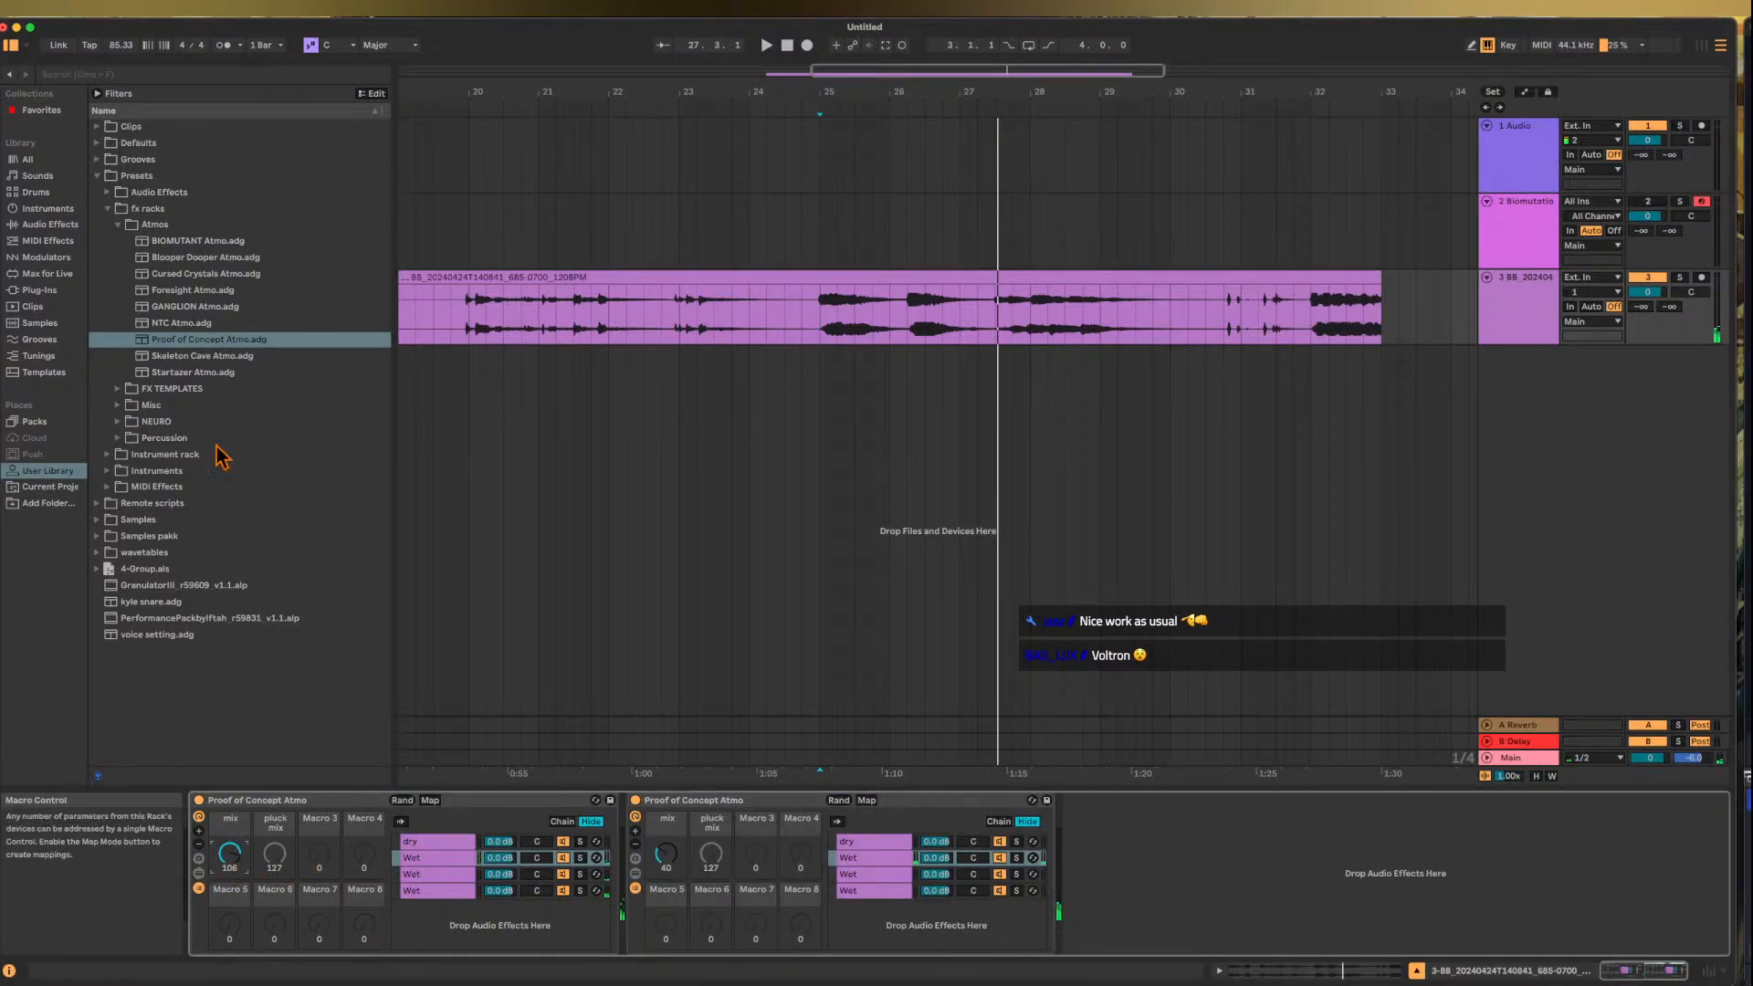
- Search the audio effects for "sat" and add a Saturator after the second Proof of Concept Atmo rack
click(96, 74)
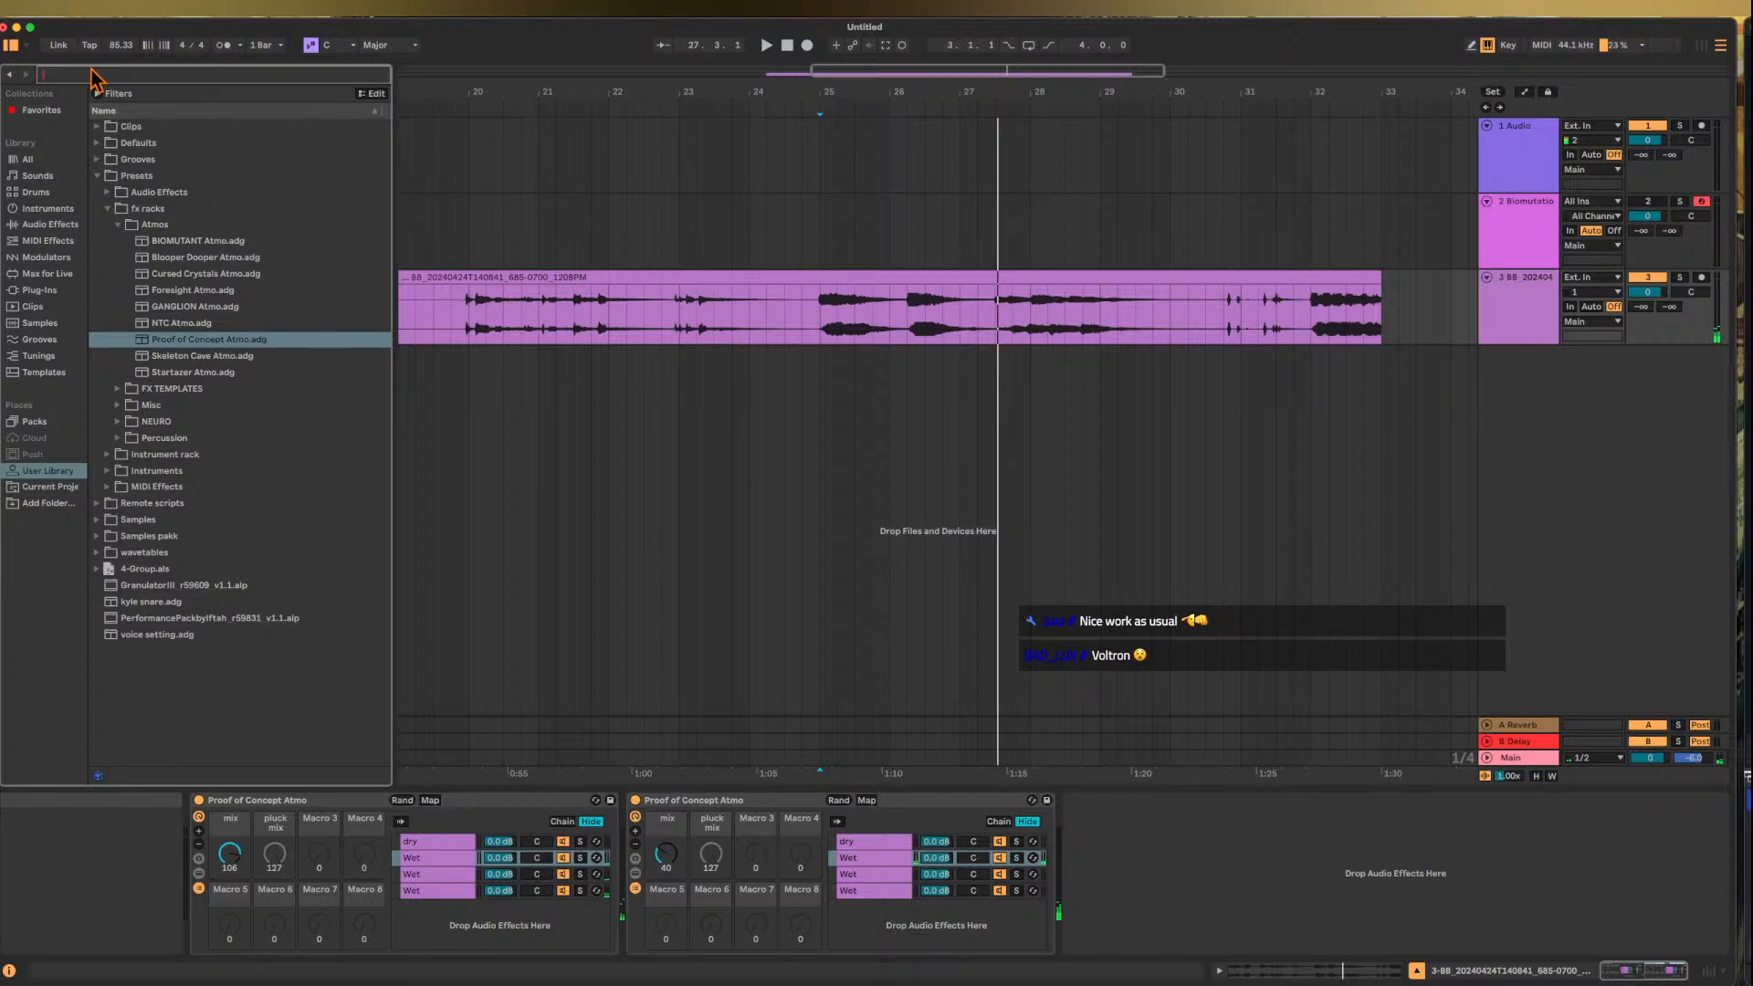
text(sat)
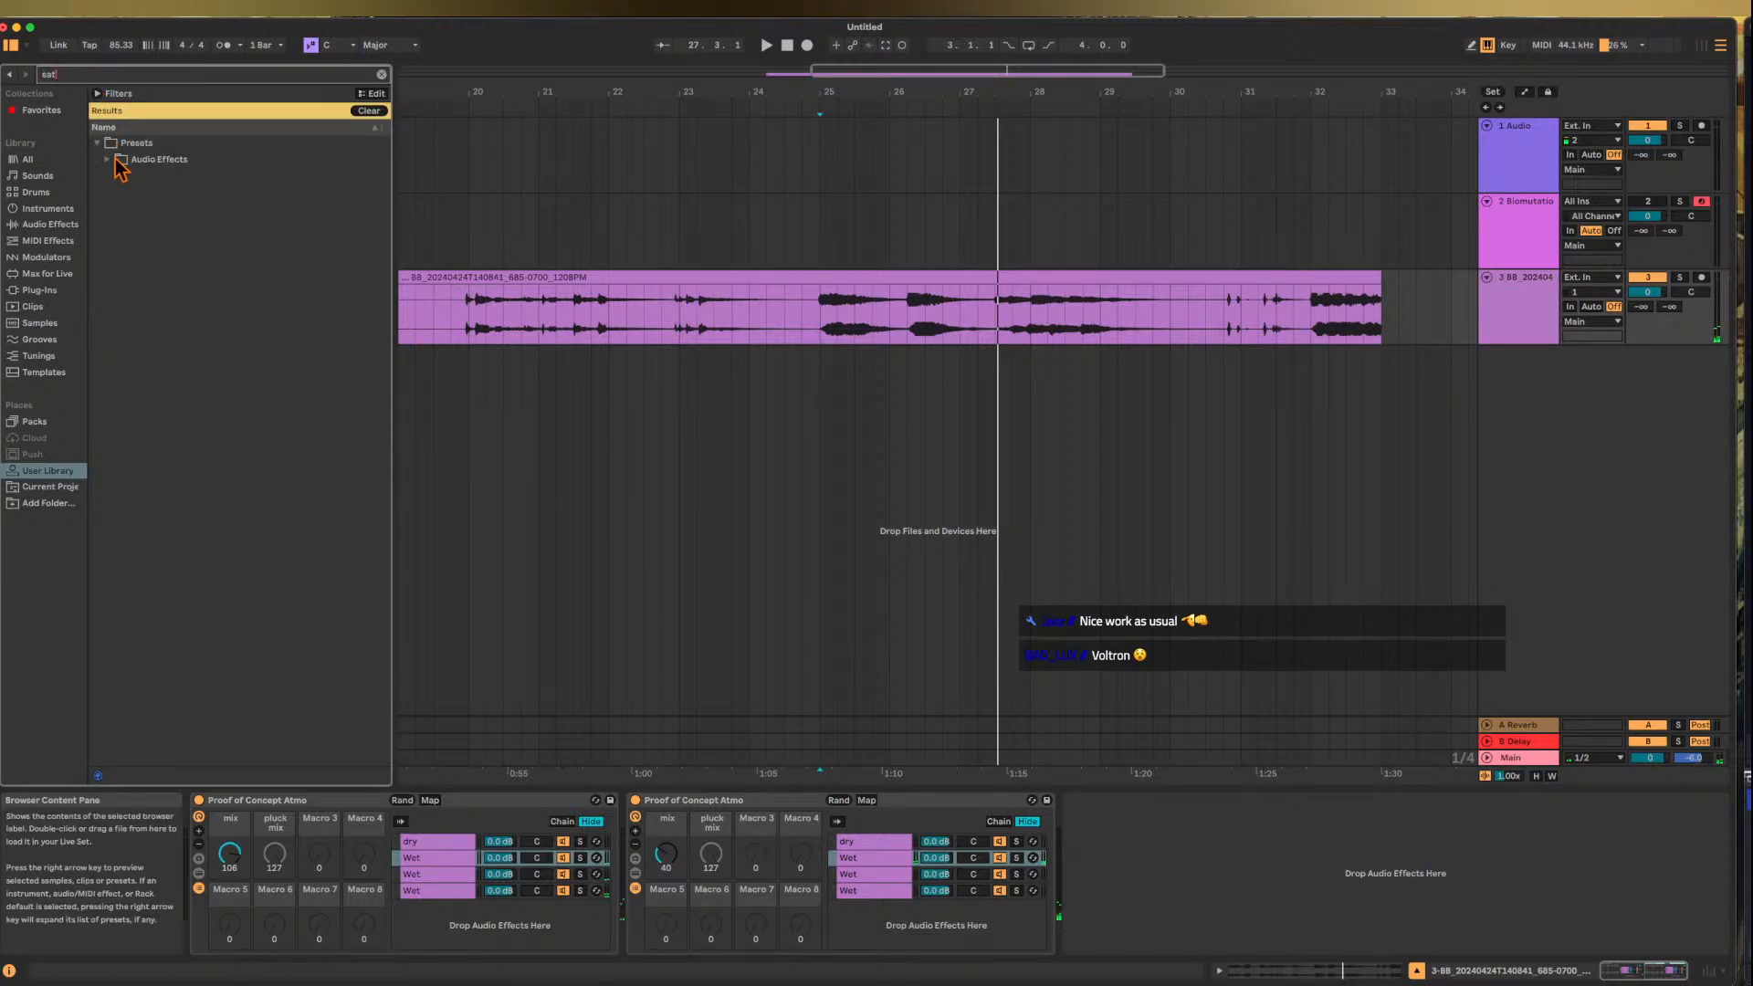
click(50, 224)
drag(142, 179, 1134, 874)
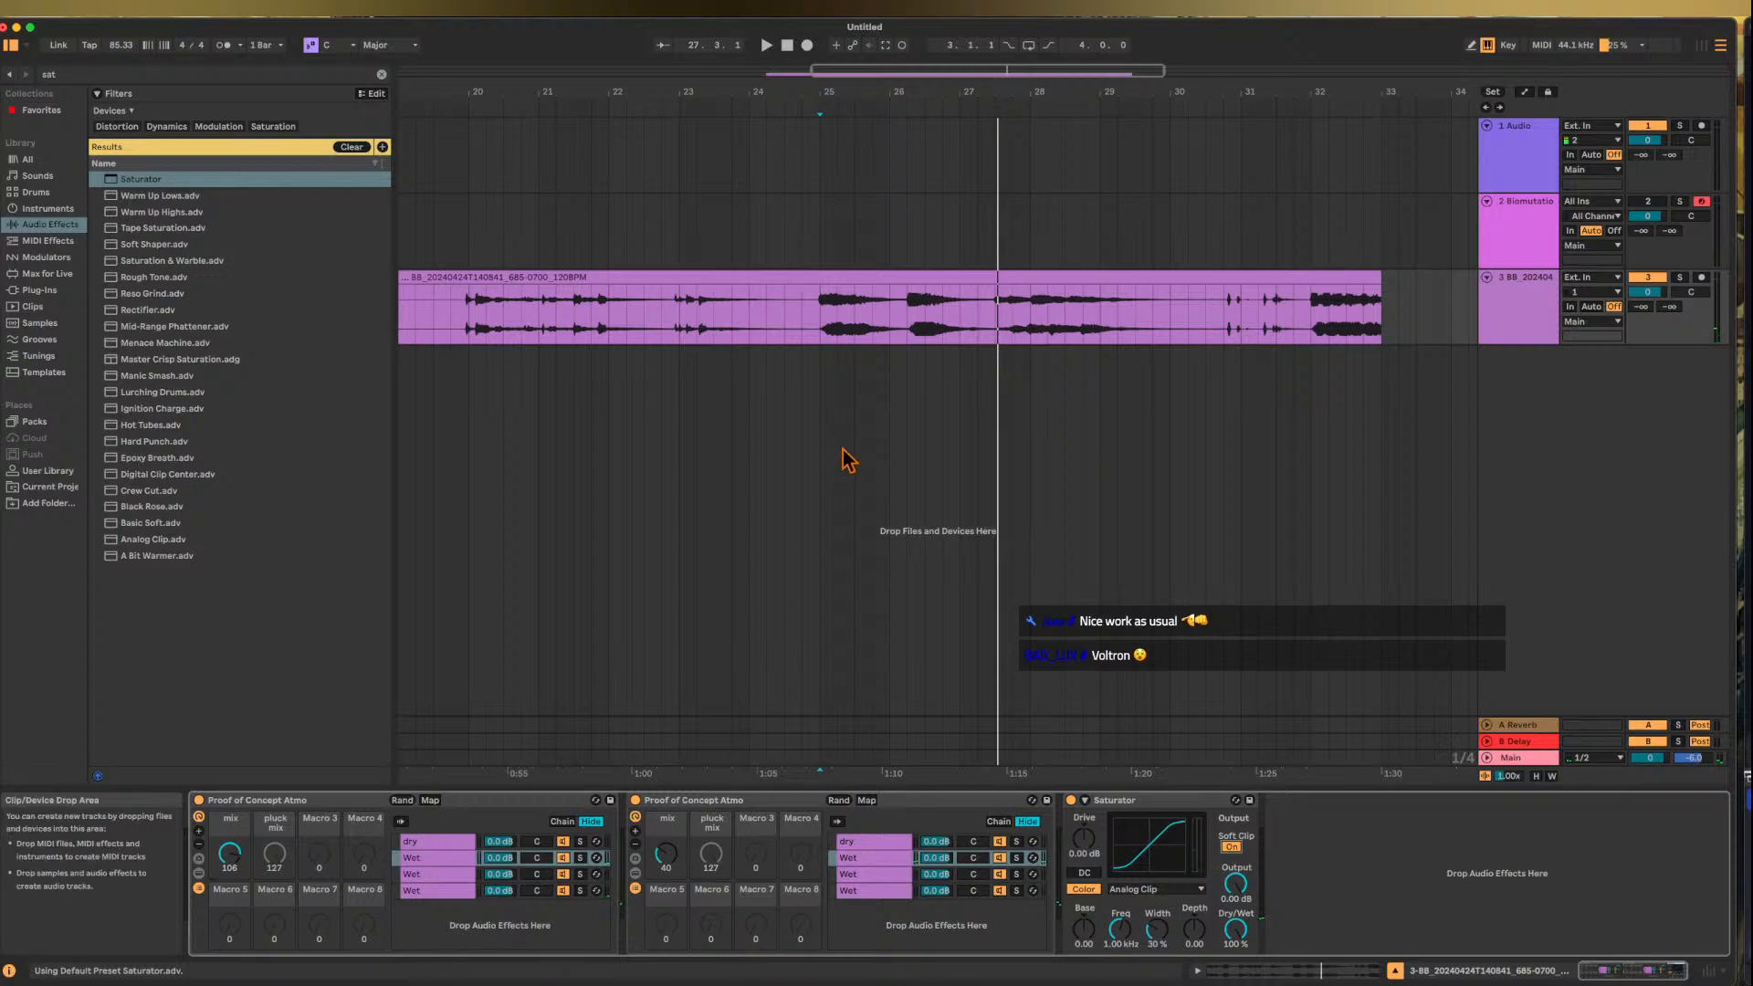
- Loop the captured clip over its full length and play it with the second rack's mix macro raised to 114
click(804, 279)
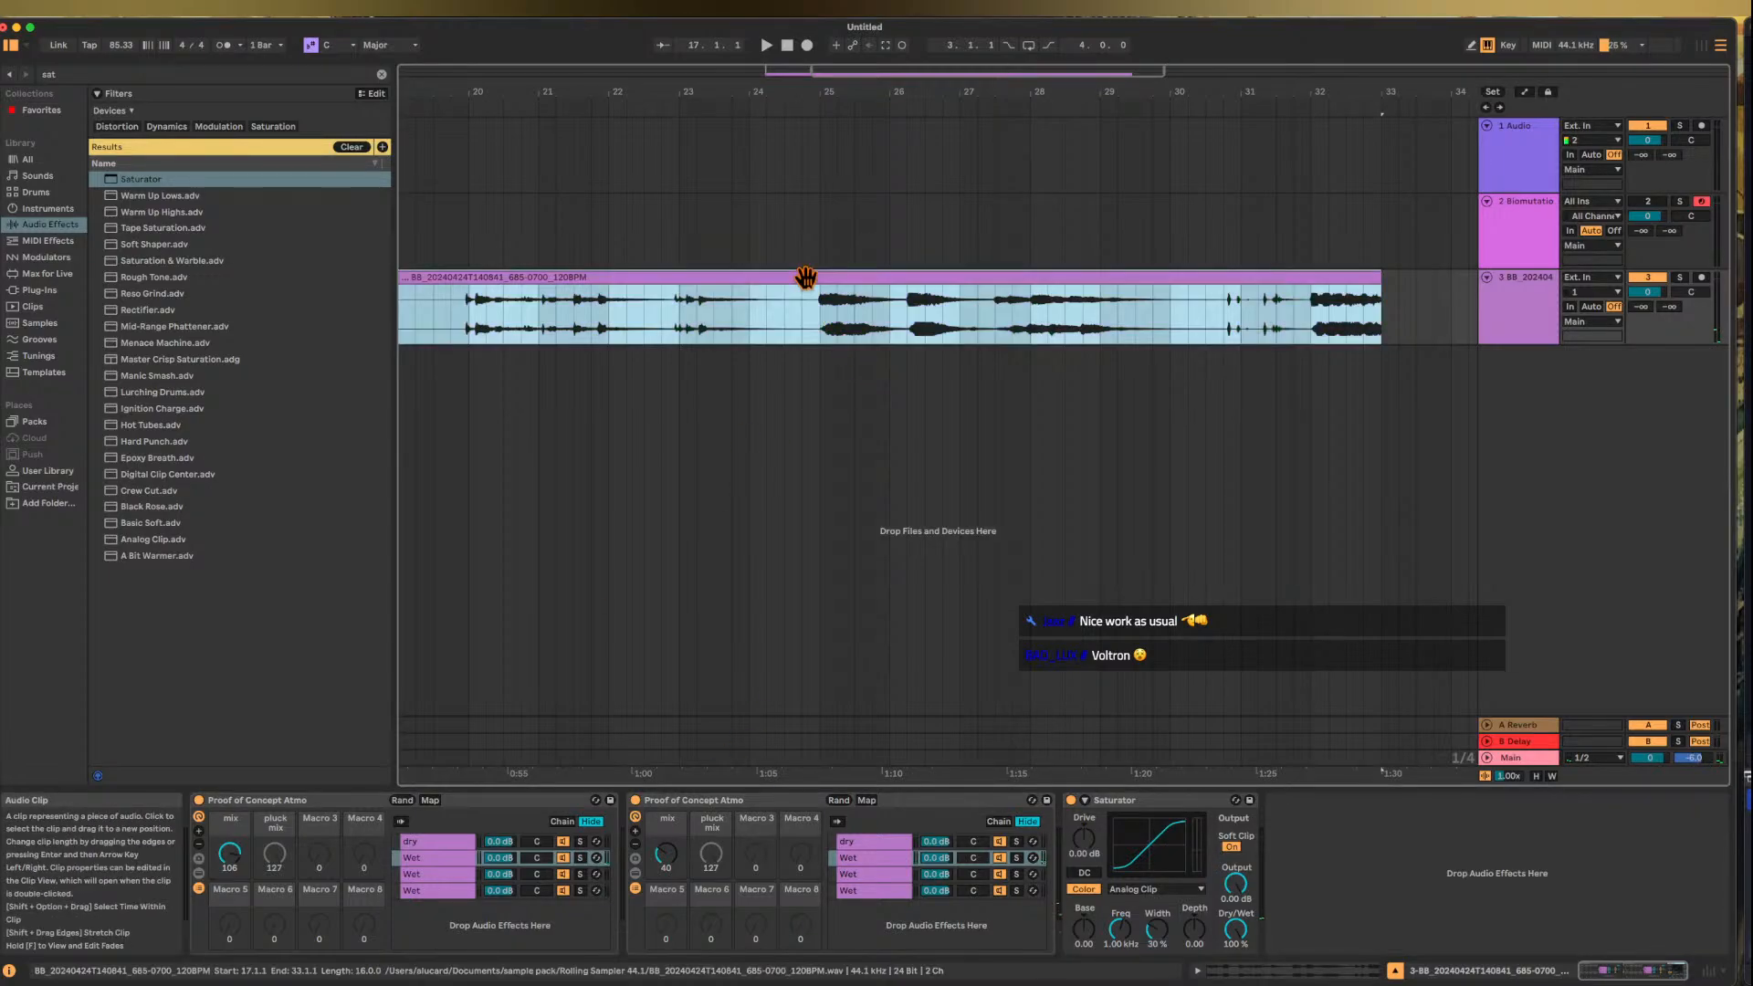
key(super+l)
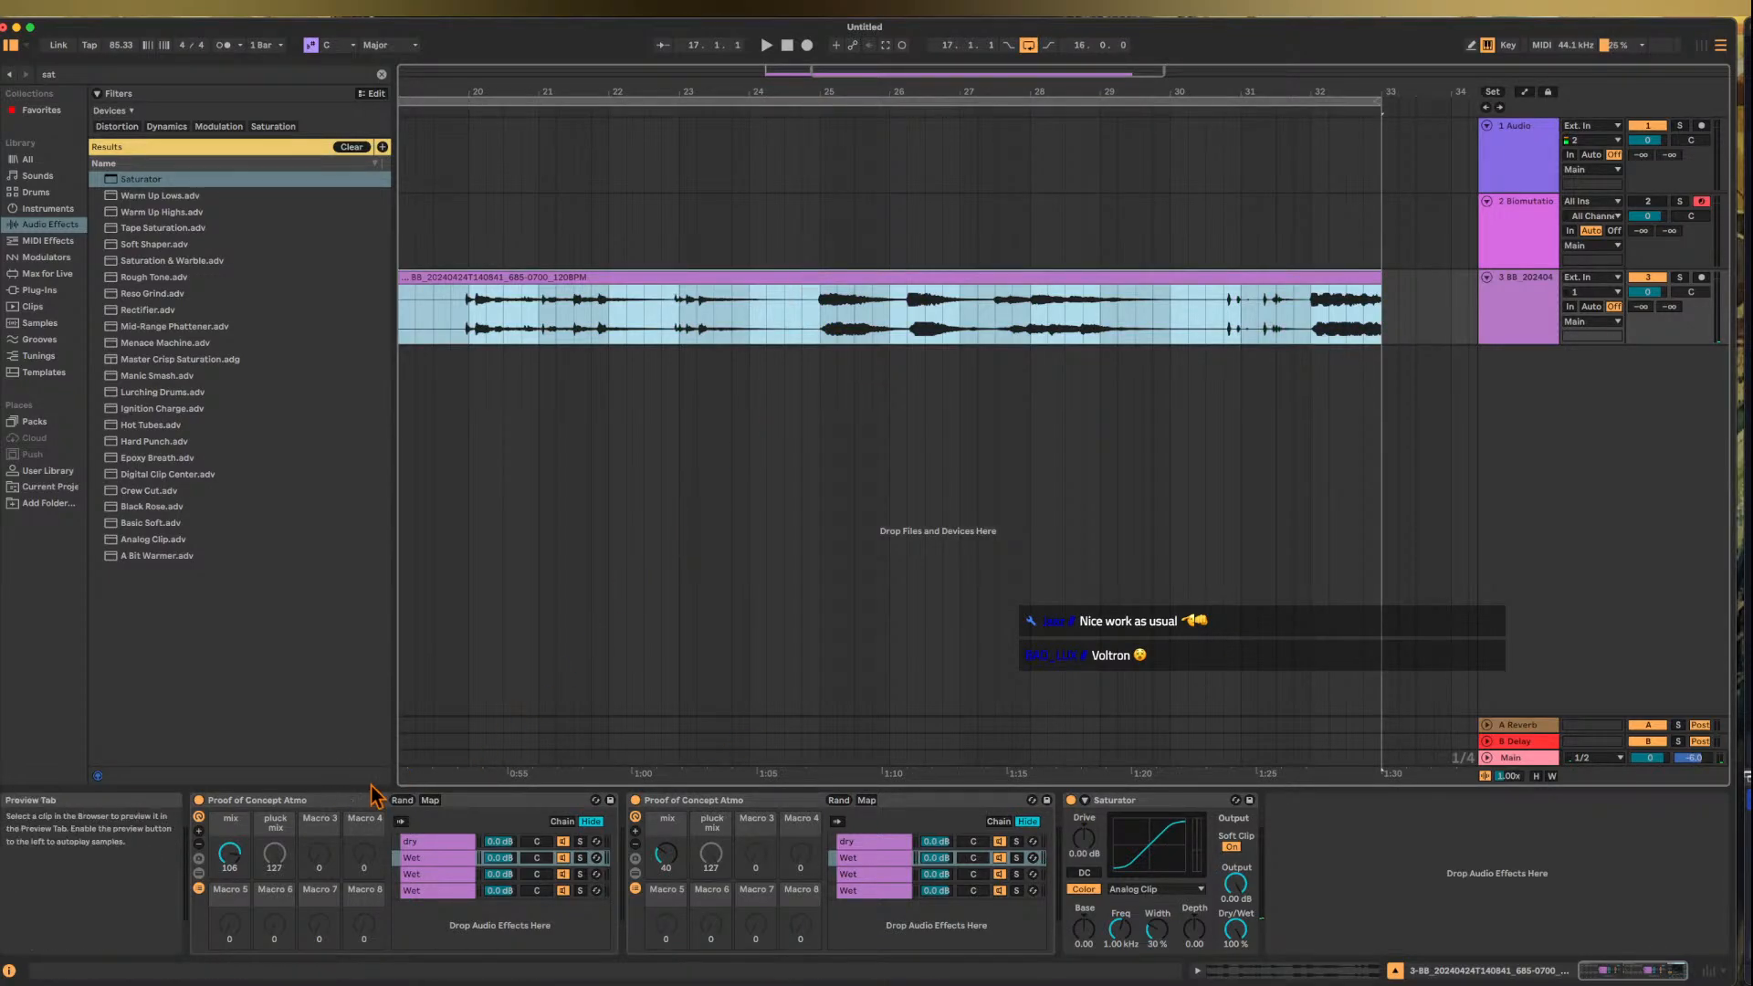
mouse_move(667, 852)
mouse_down()
mouse_move(666, 813)
mouse_move(667, 842)
mouse_up()
key(space)
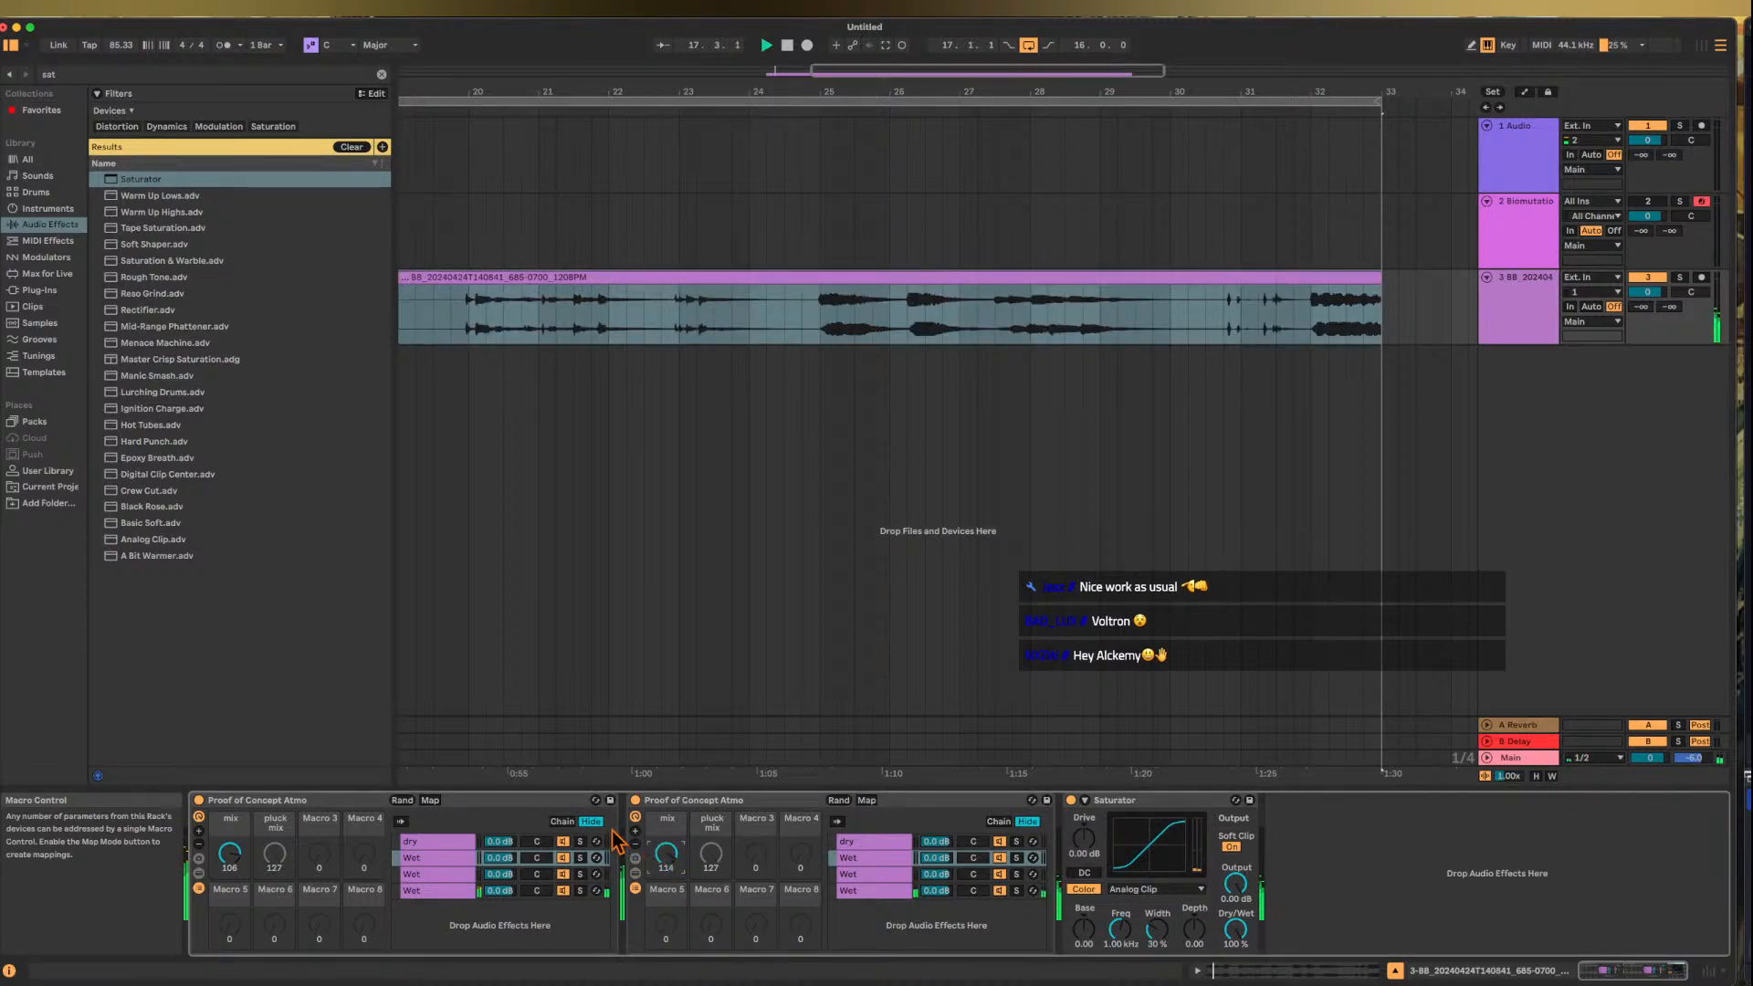
- Reset the preview/cue volume to 0 and replay the clip from bar 25 with the second rack's mix macro at 105
click(826, 334)
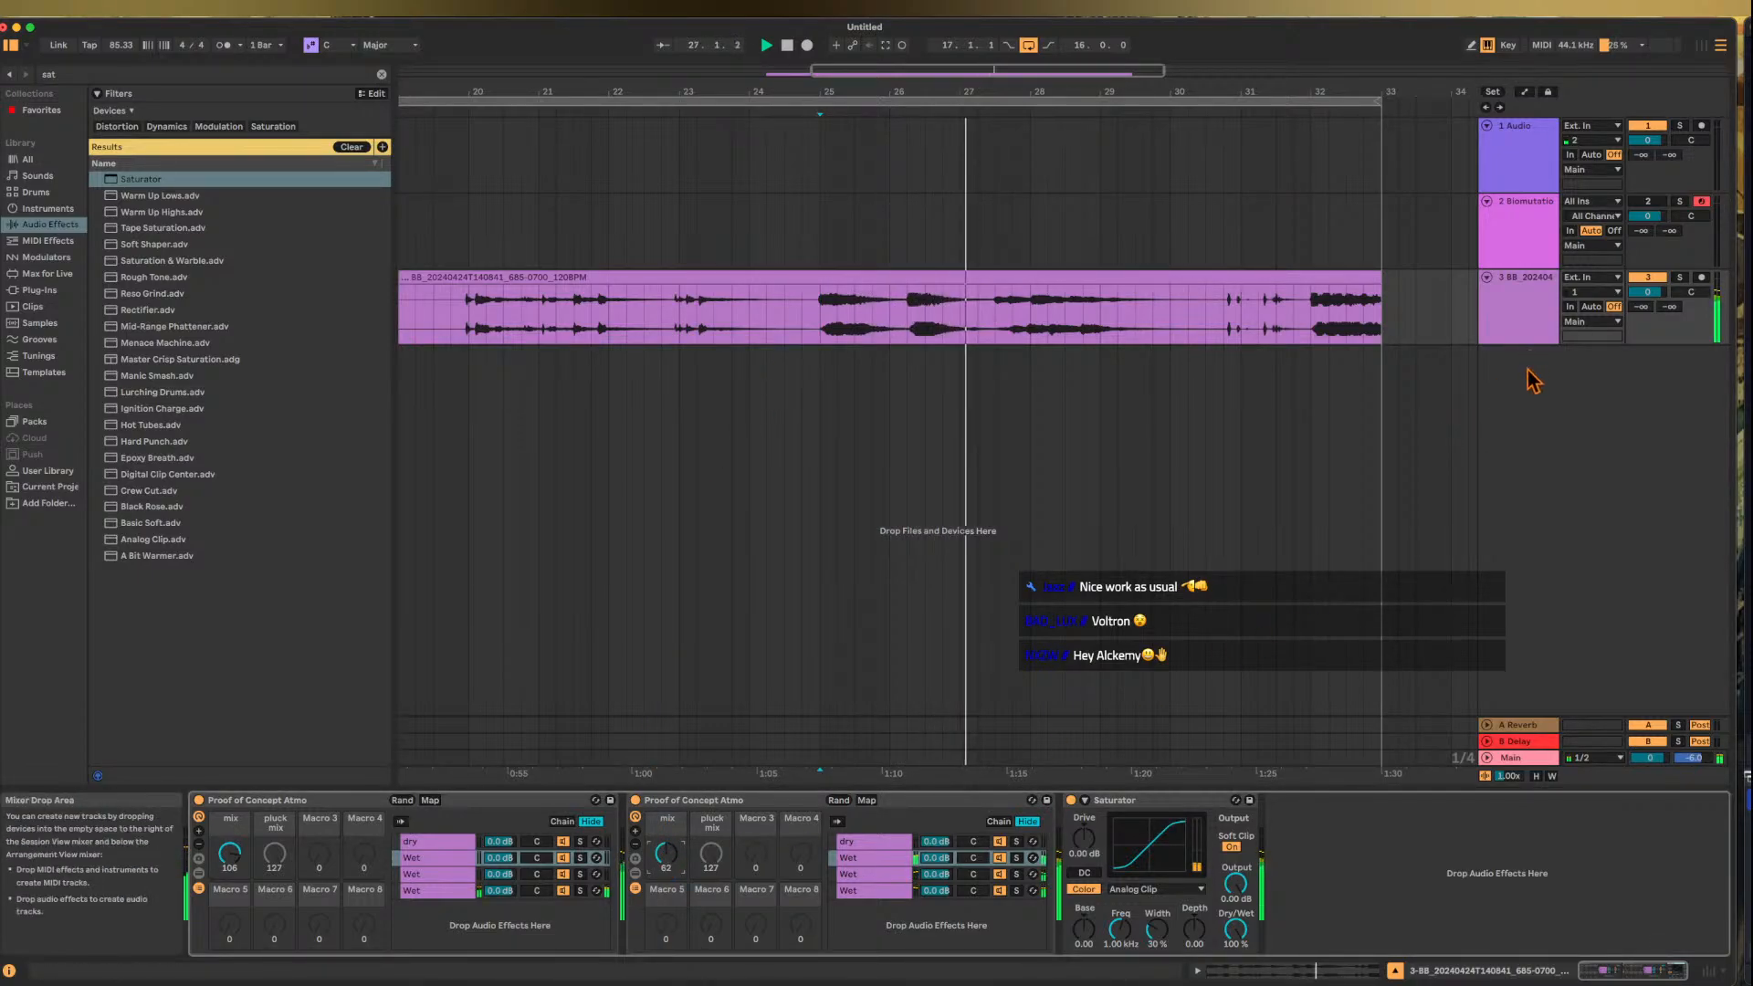
double_click(1693, 758)
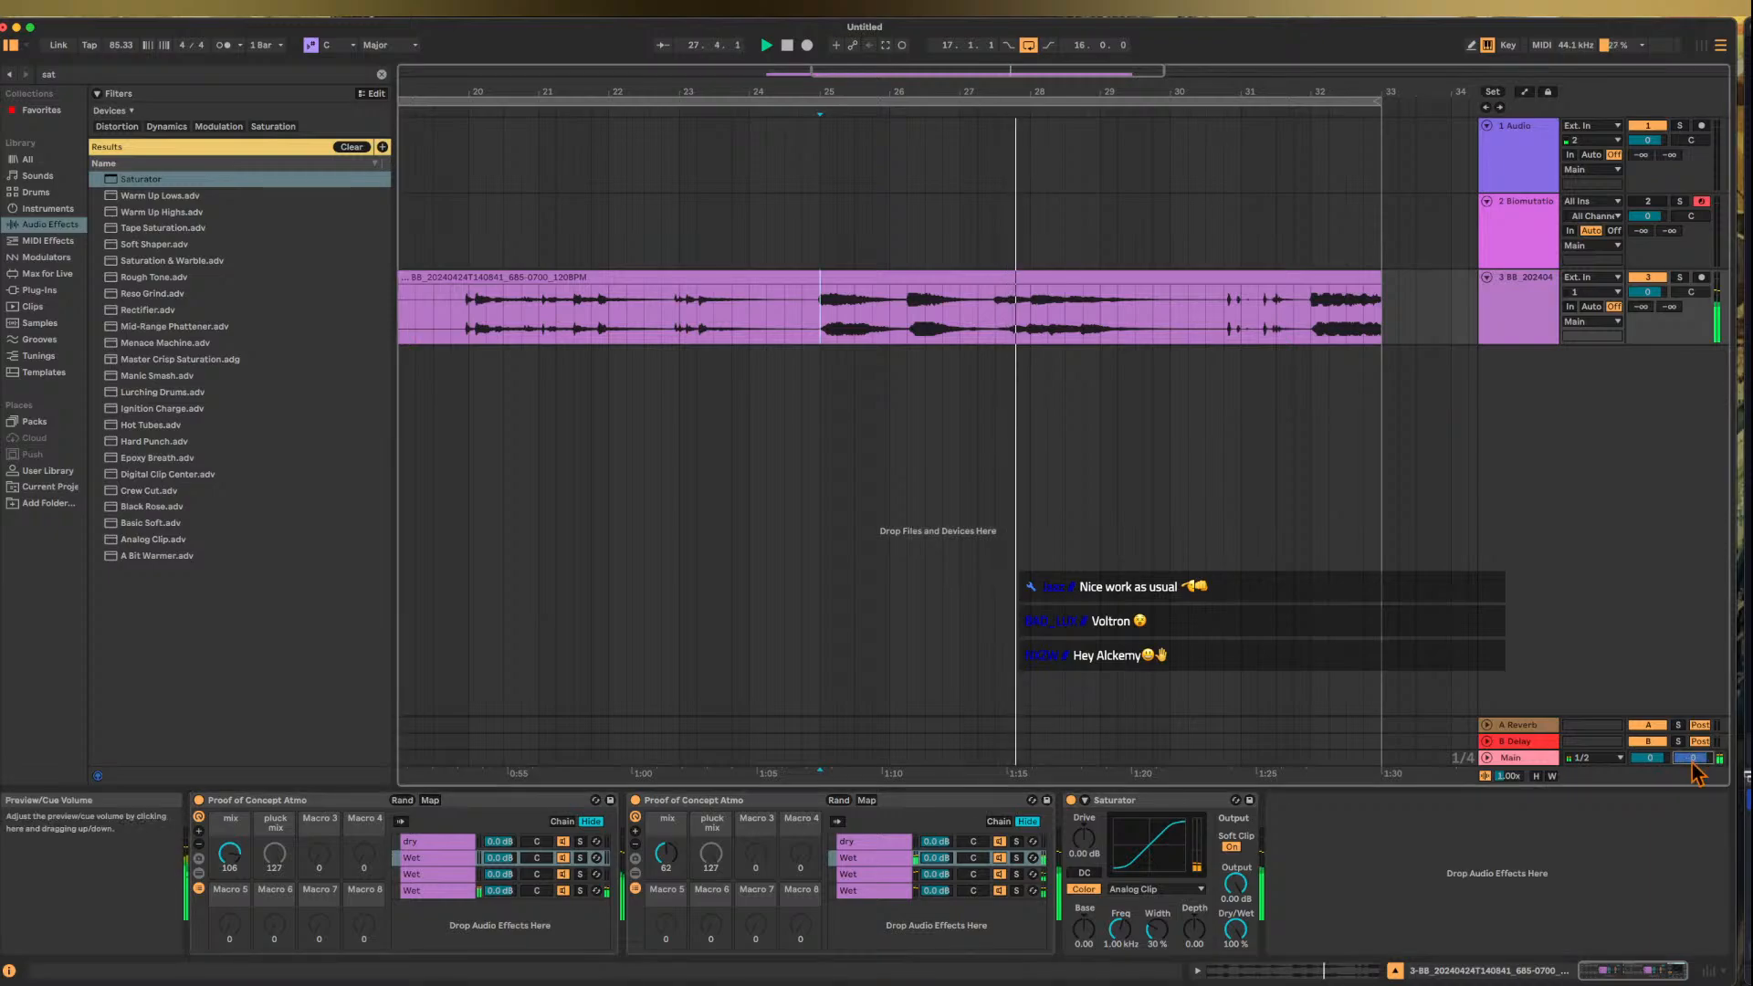
drag(665, 854, 666, 814)
key(space)
key(space)
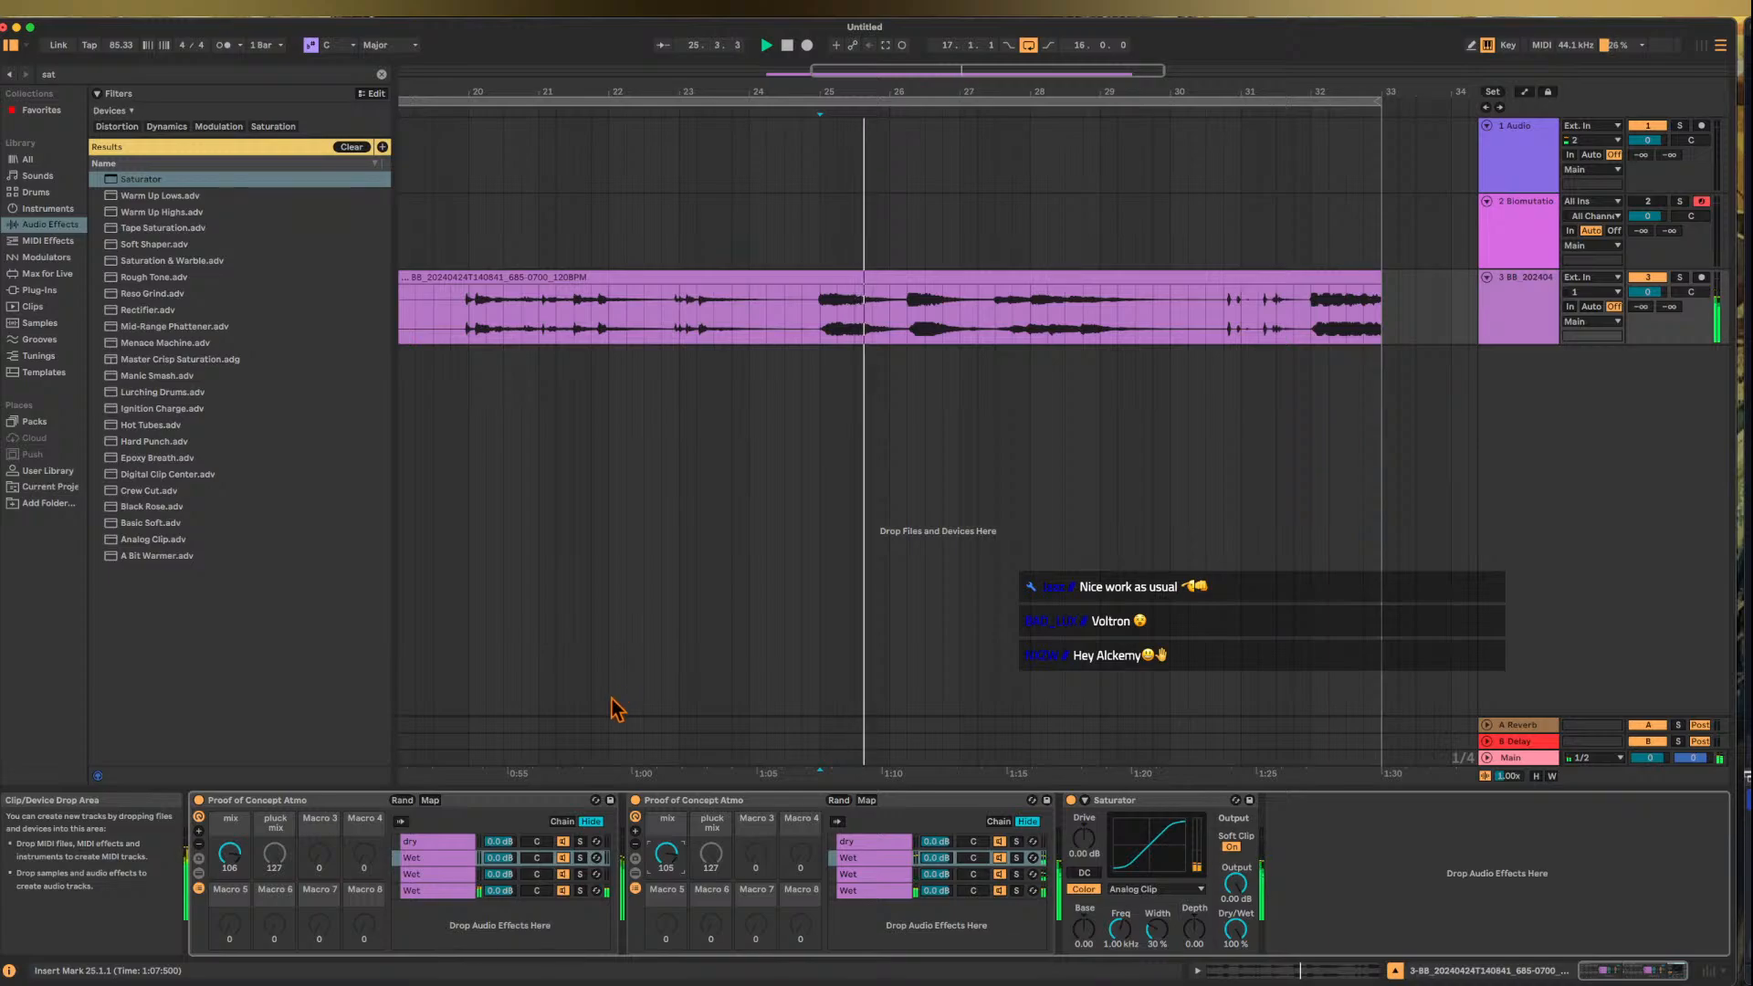
- Lower the second rack's mix macro to 43 and the first rack's to 28, and replay the clip from bar 25
drag(665, 844, 666, 901)
drag(230, 855, 230, 925)
key(space)
key(space)
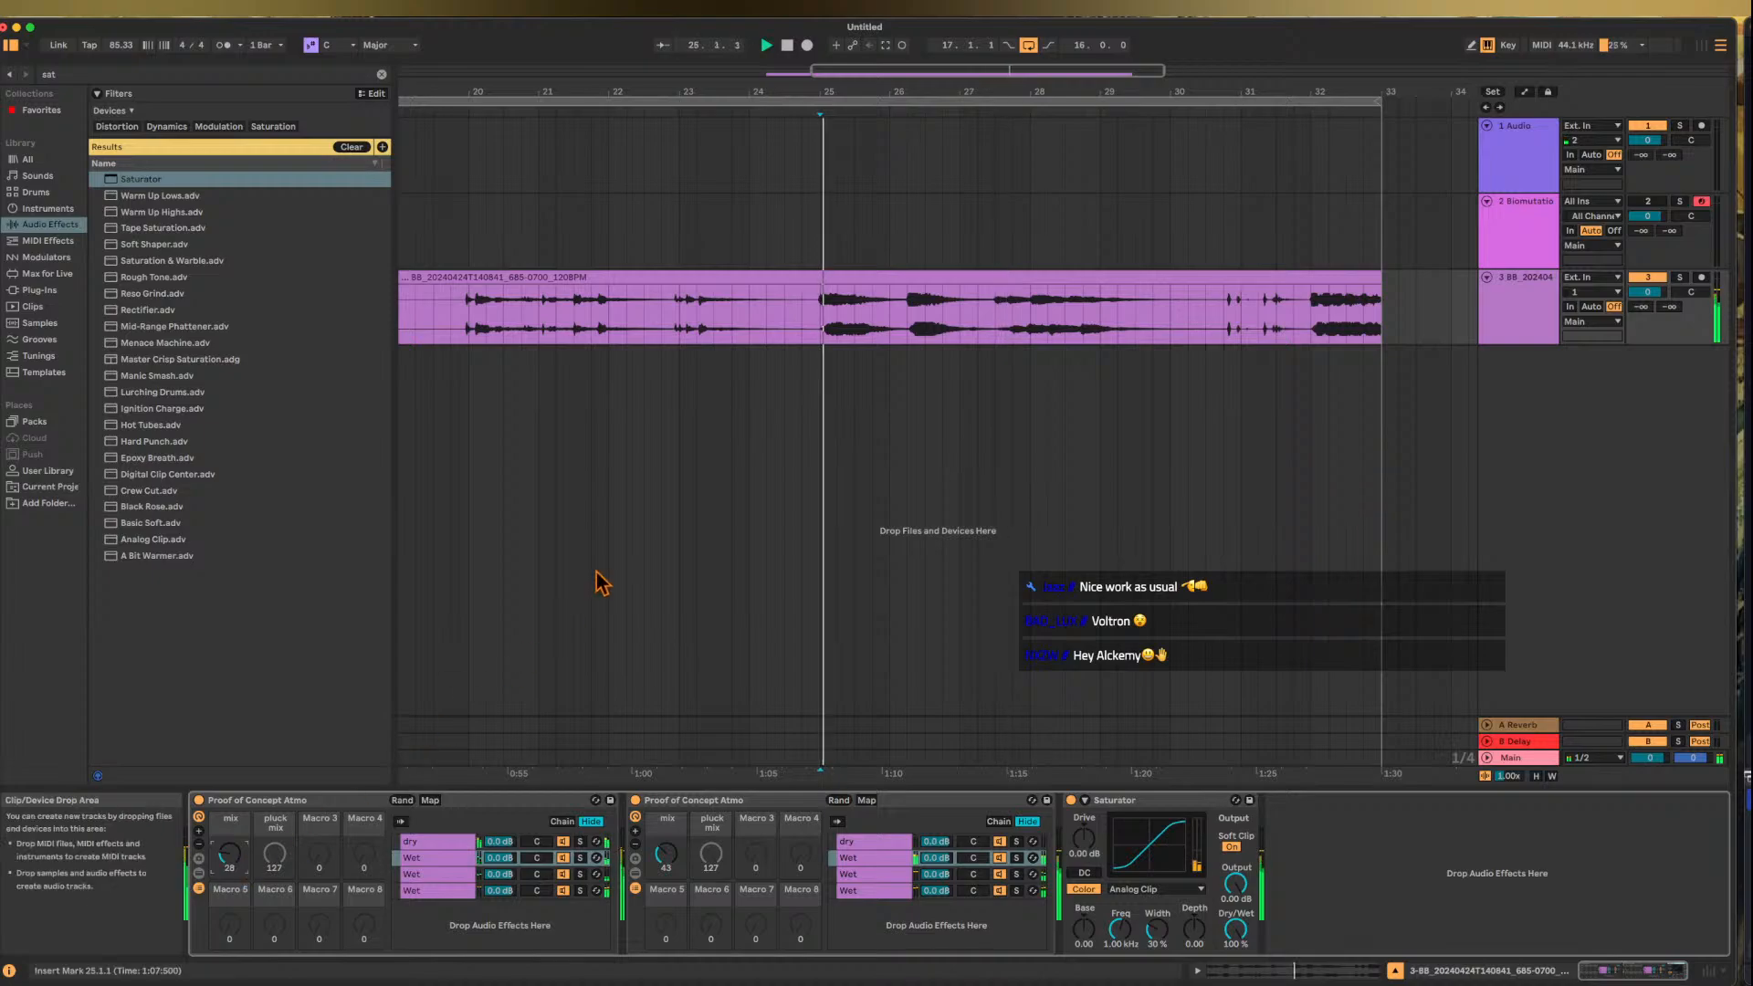
- Audition earlier parts of the captured clip through the effect racks, playing from 18.3.1 and from around bar 20
scroll(606, 338, left, 5)
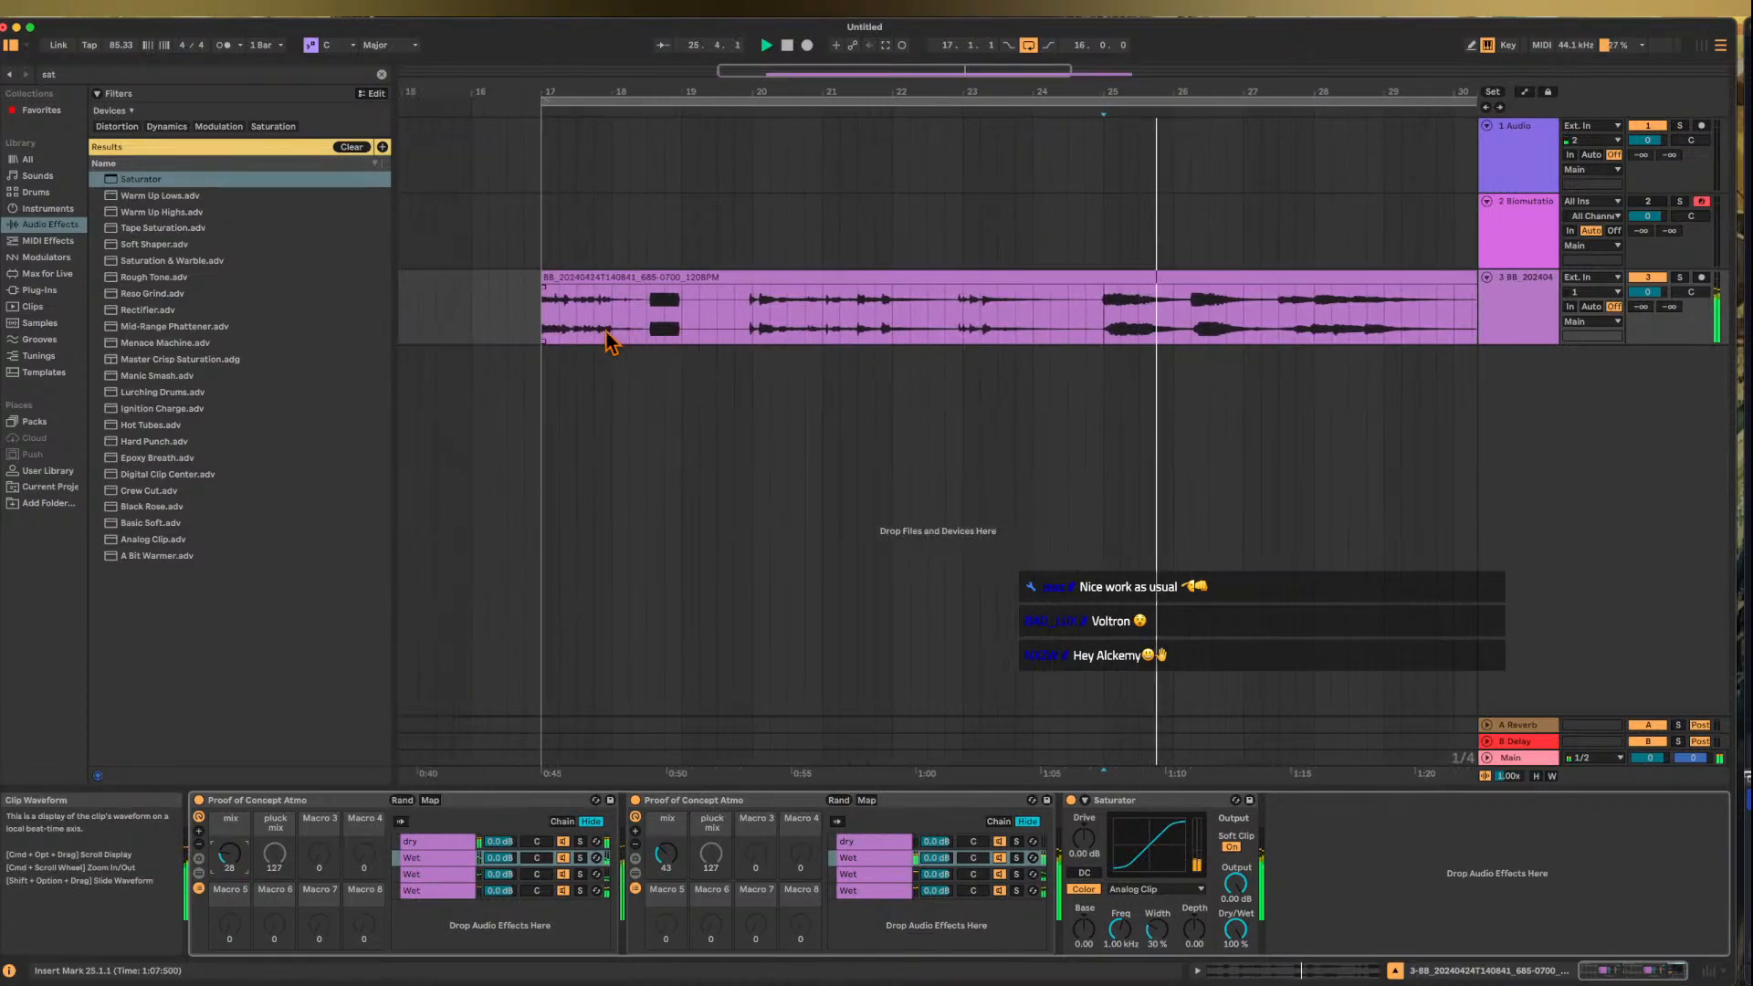
scroll(663, 326, up, 2)
click(663, 327)
key(space)
key(space)
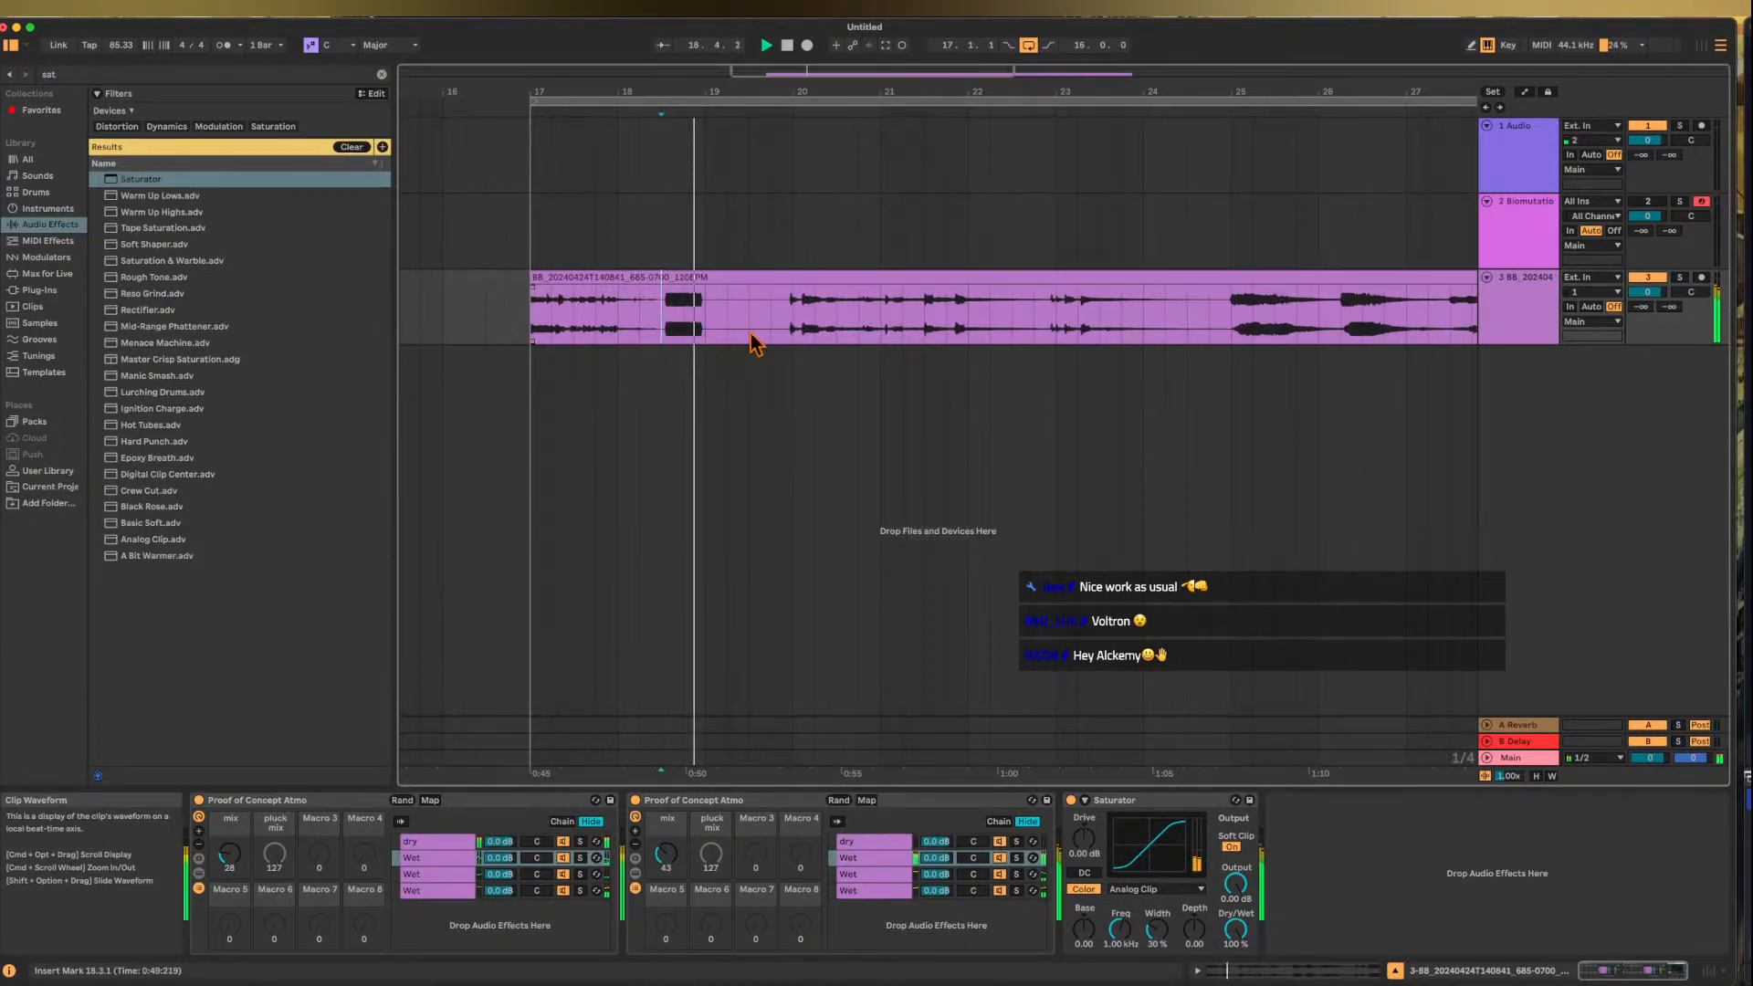
scroll(783, 331, up, 2)
click(850, 329)
key(space)
key(space)
scroll(850, 329, down, 5)
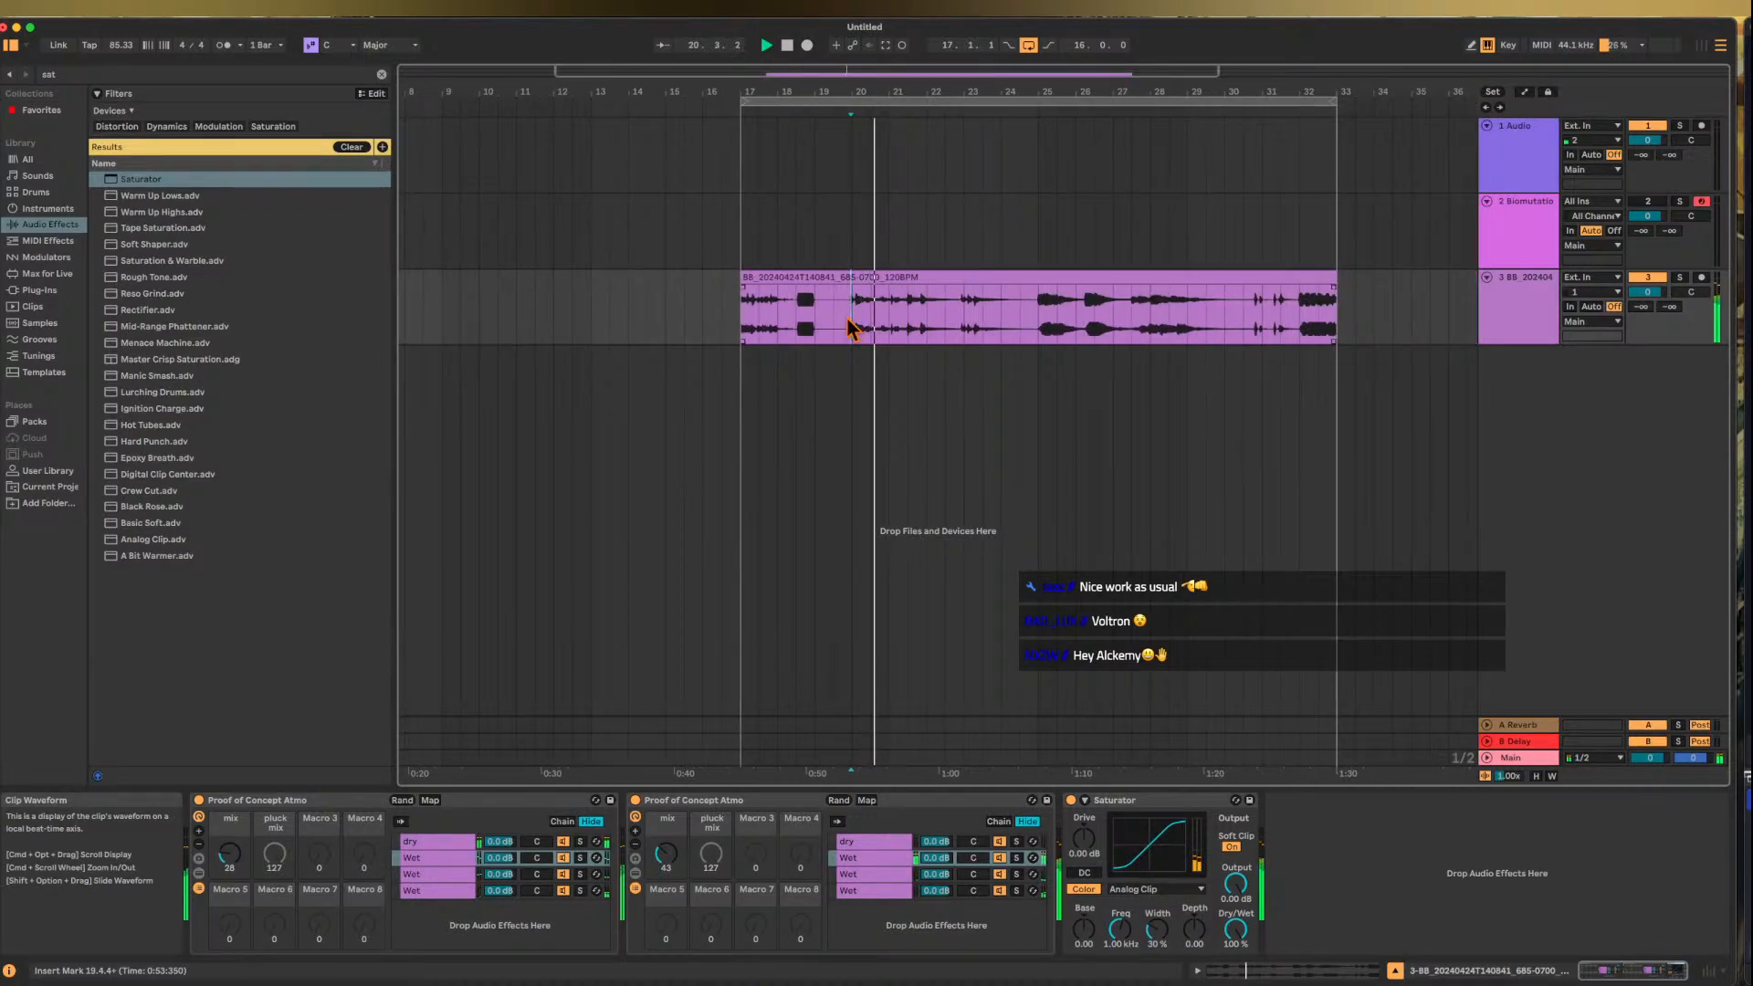
- Delete both Proof of Concept Atmo racks and the Saturator from the captured audio track
click(721, 801)
click(331, 802)
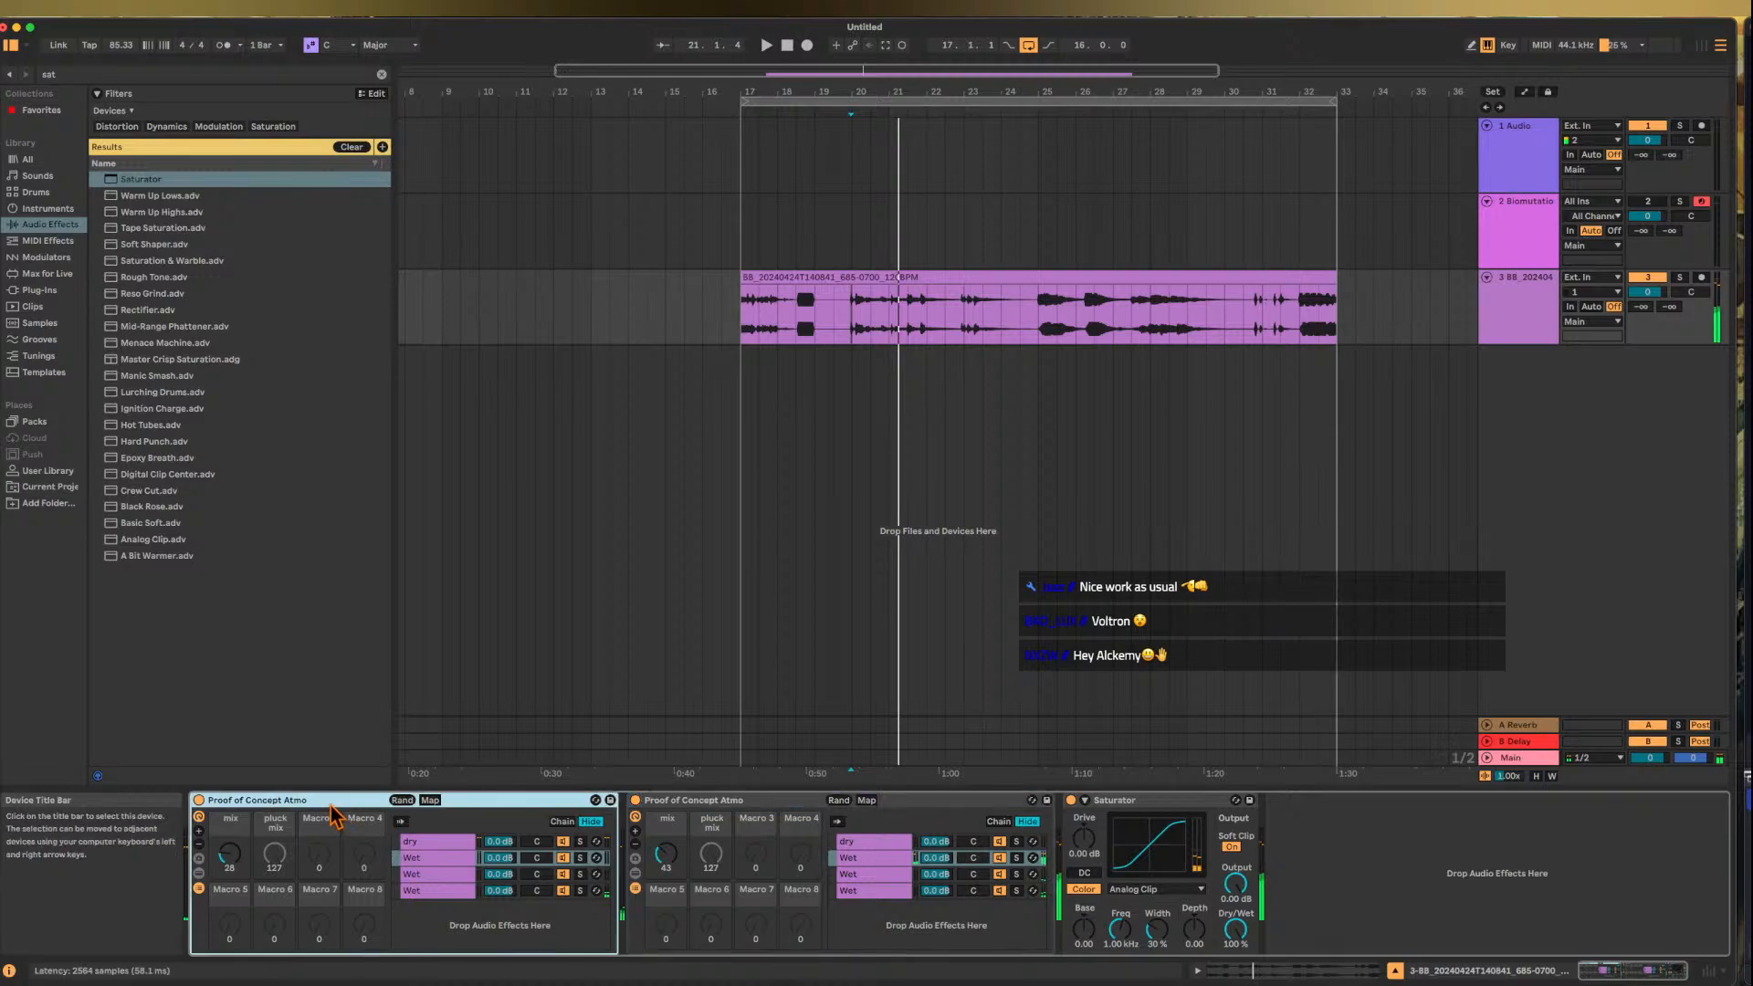
shift+click(1131, 814)
key(Delete)
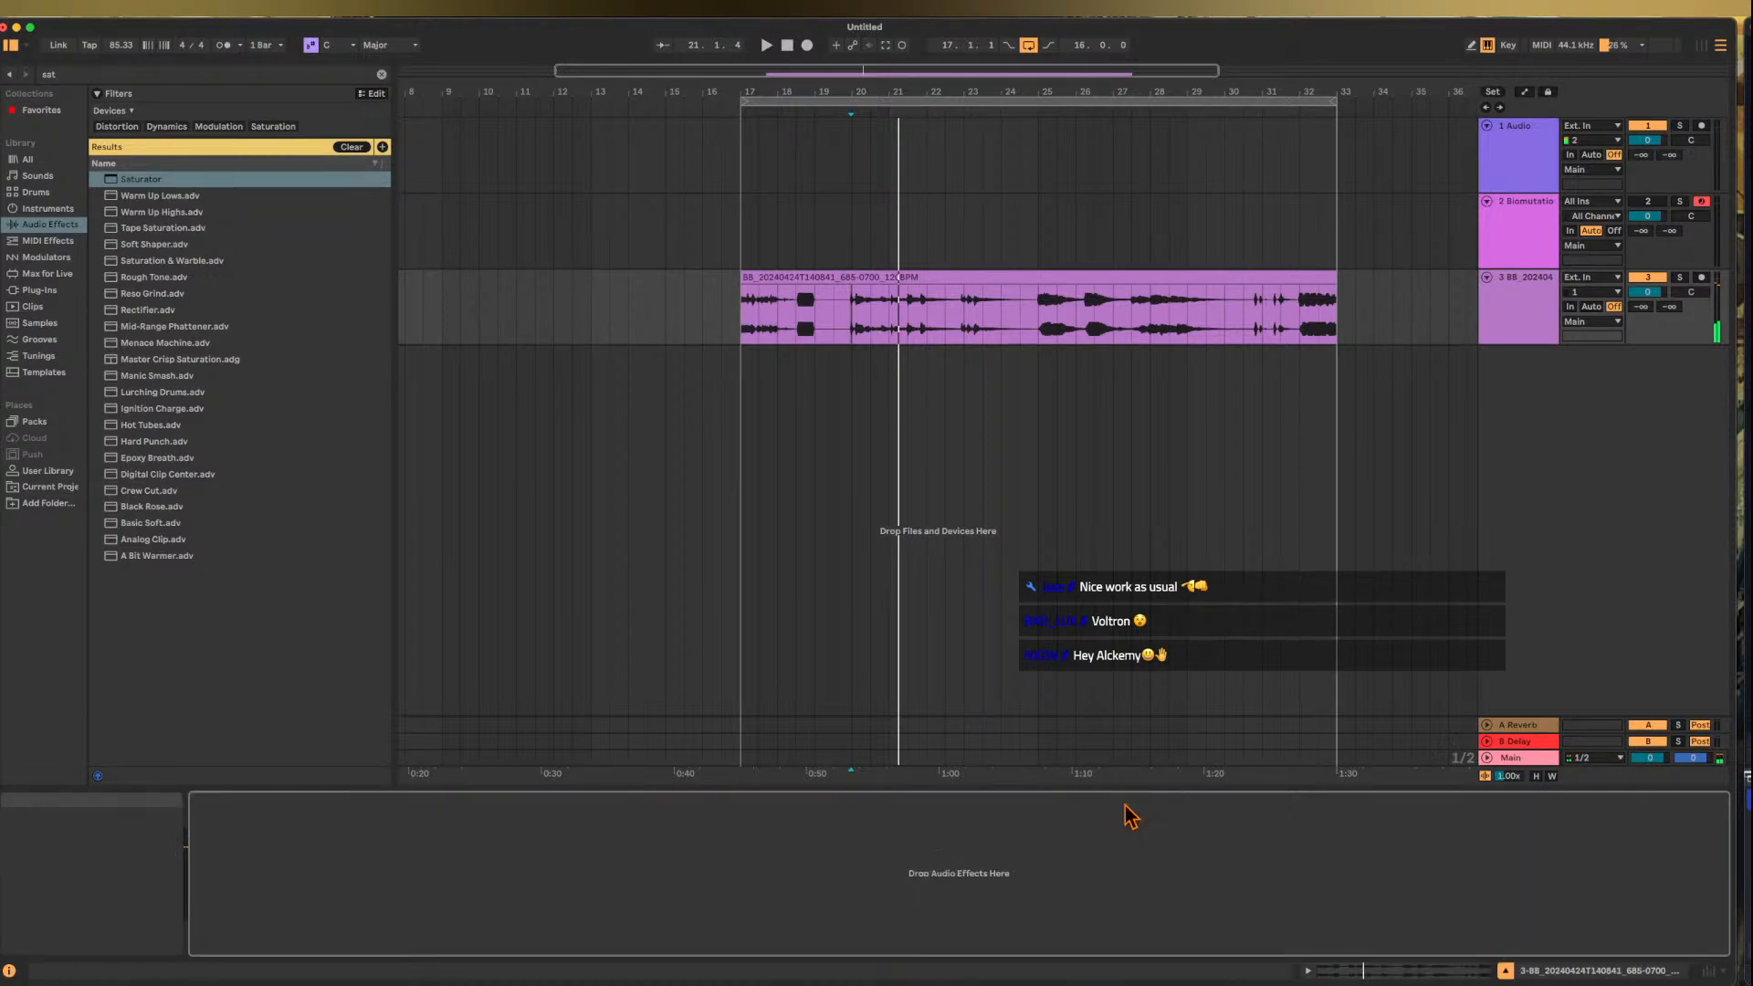
- Fold the nested Instrument Rack and the NTC Atmo rack in the Biomutation track's device chain, leaving the track selected
click(1491, 242)
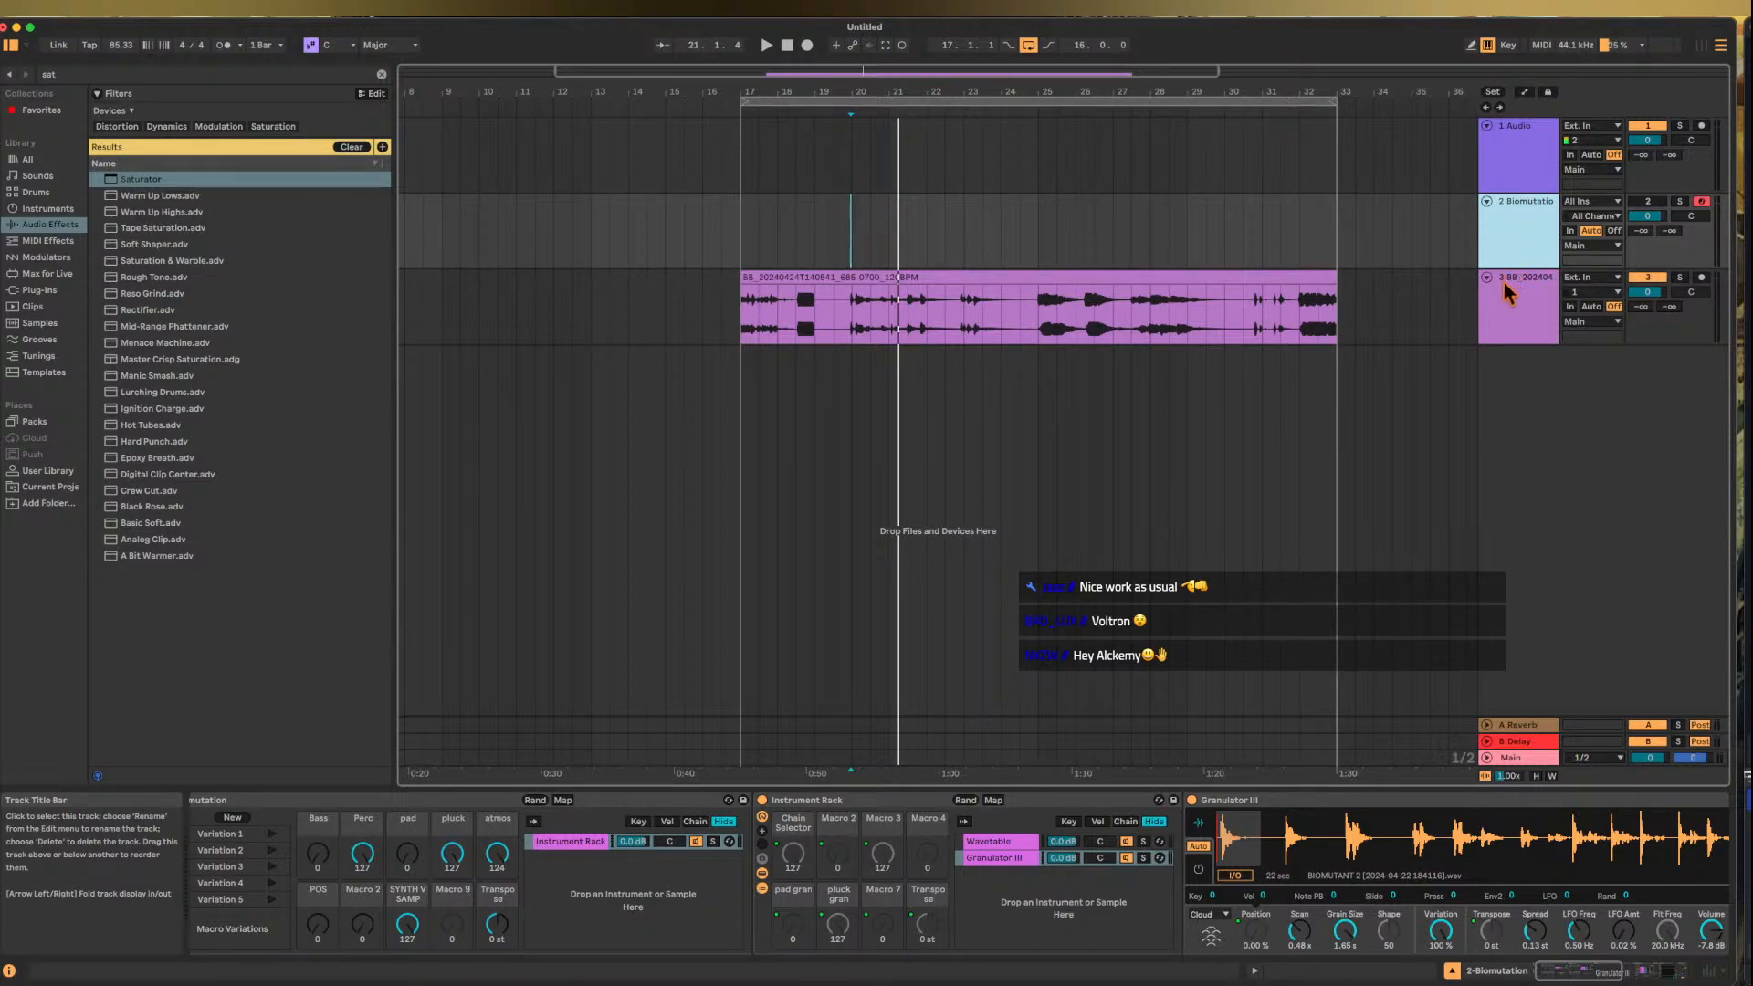
double_click(819, 798)
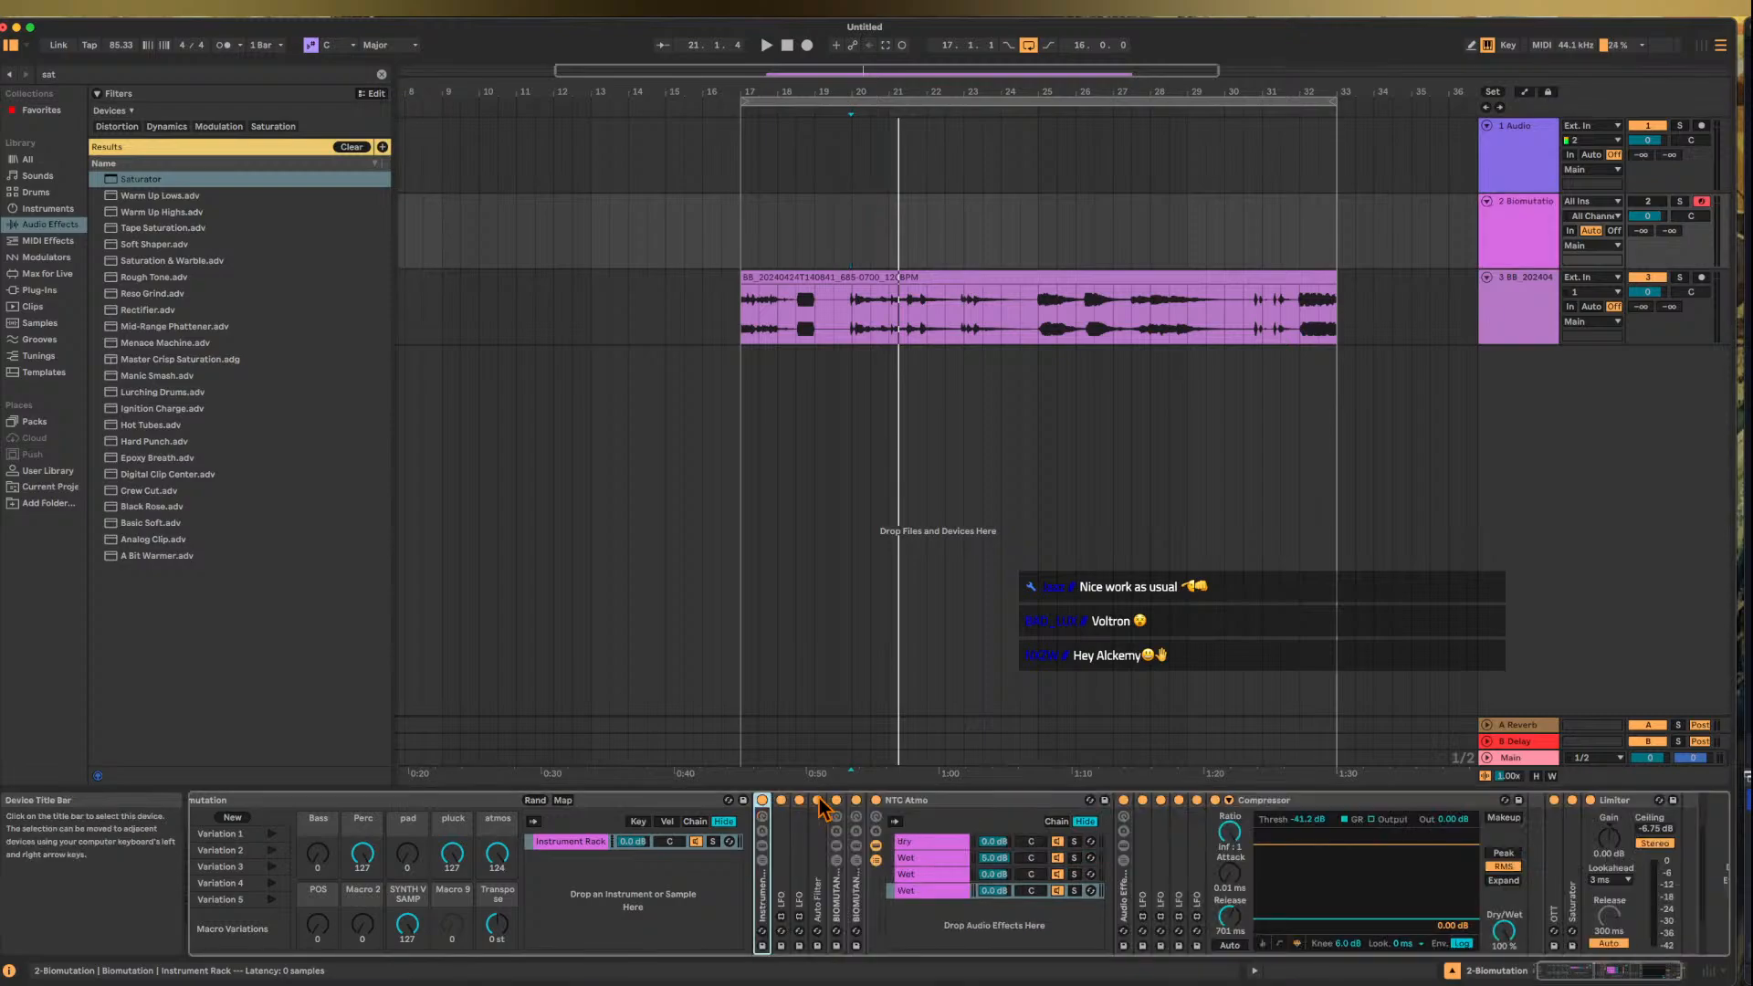
double_click(970, 804)
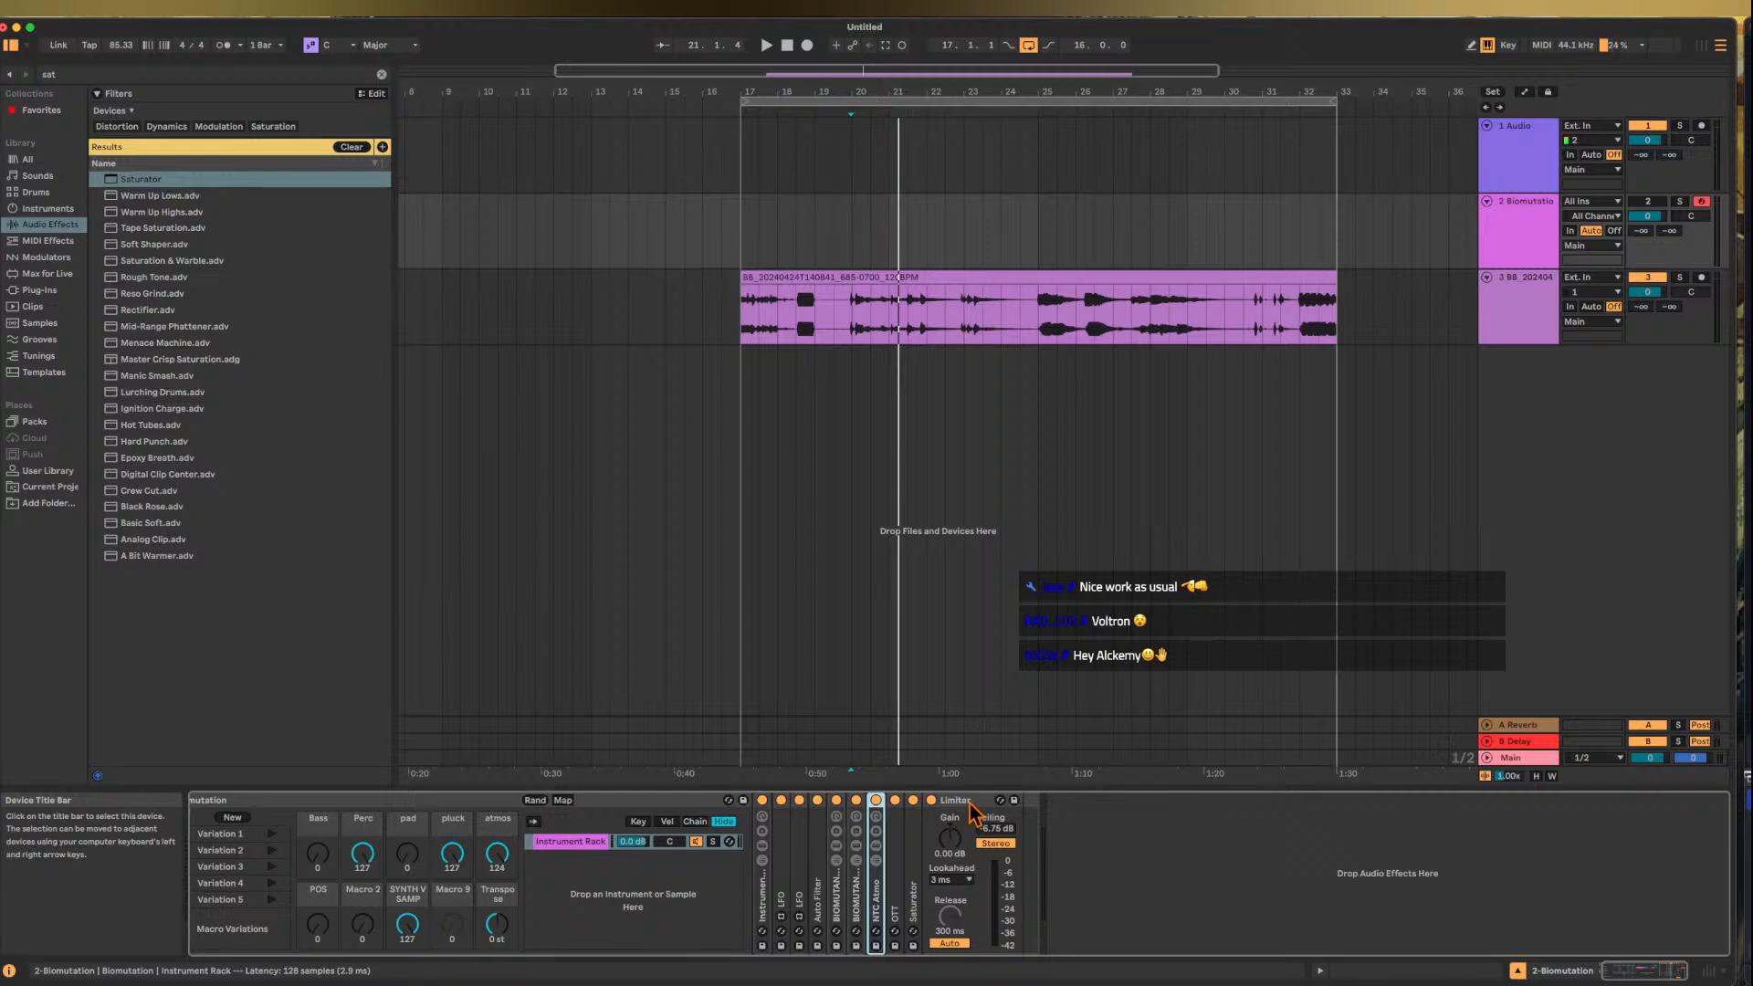
click(1511, 237)
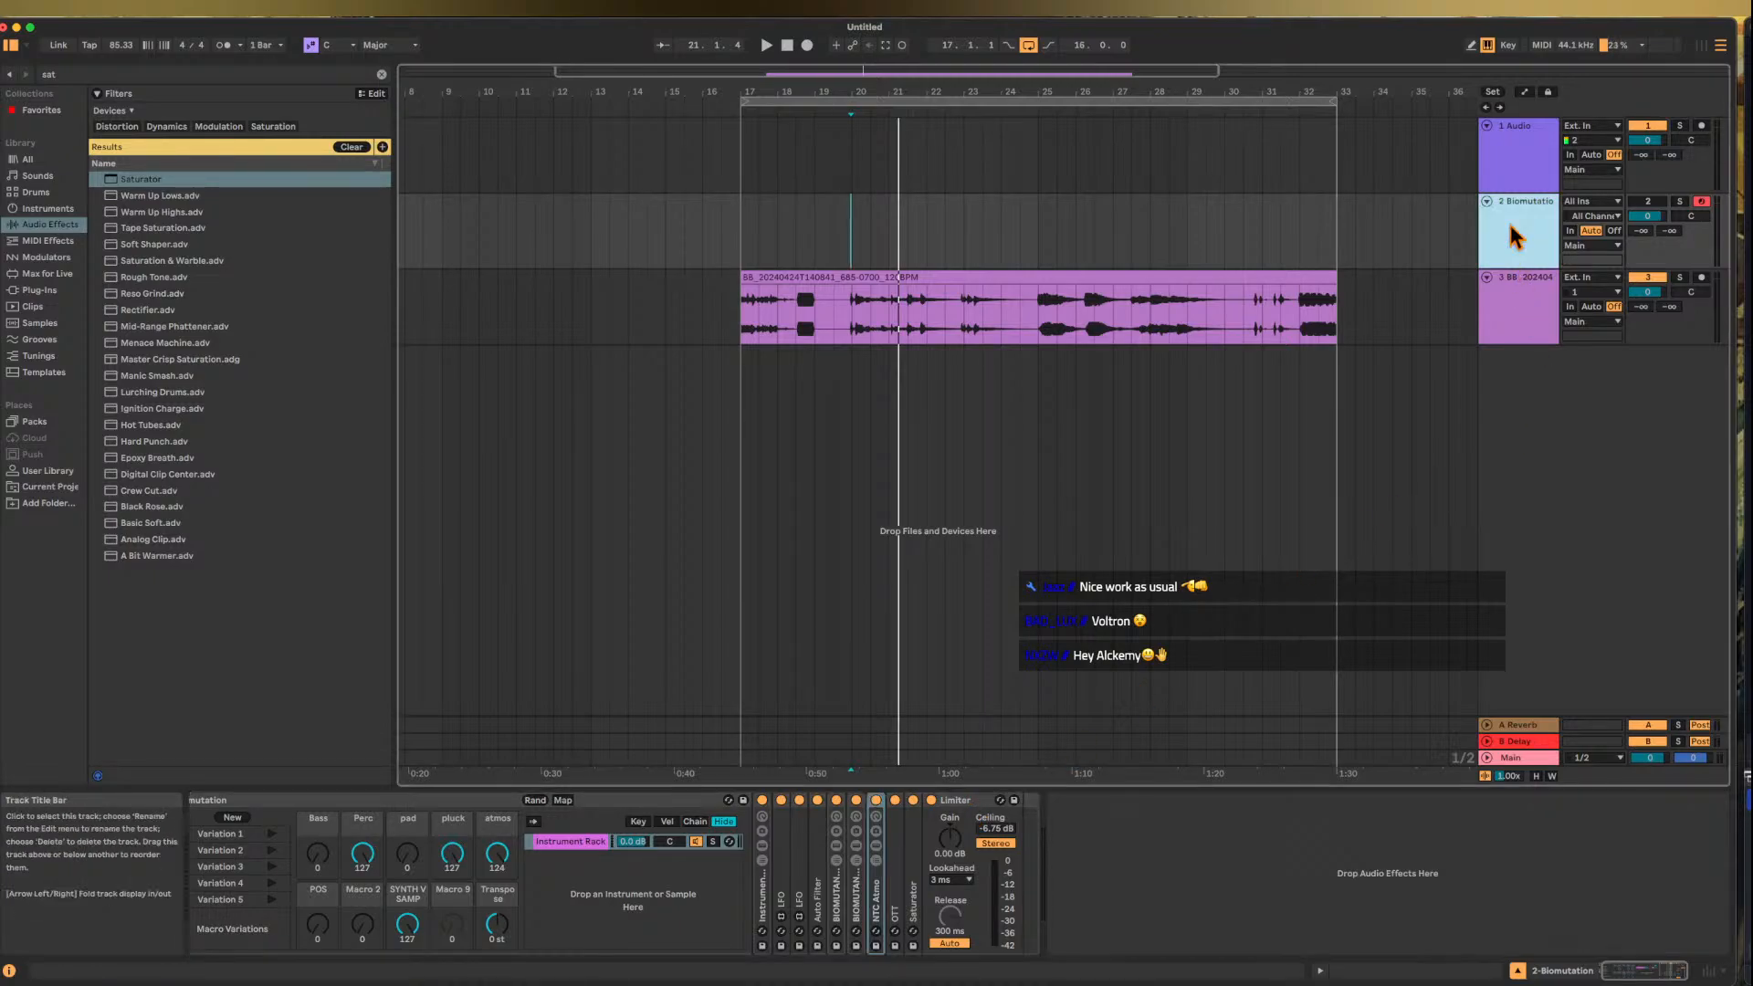
- Set the Biomutation rack's Perc, pluck and SYNTH V SAMP macros to 0 and its atmos macro to 74
scroll(453, 812, left, 2)
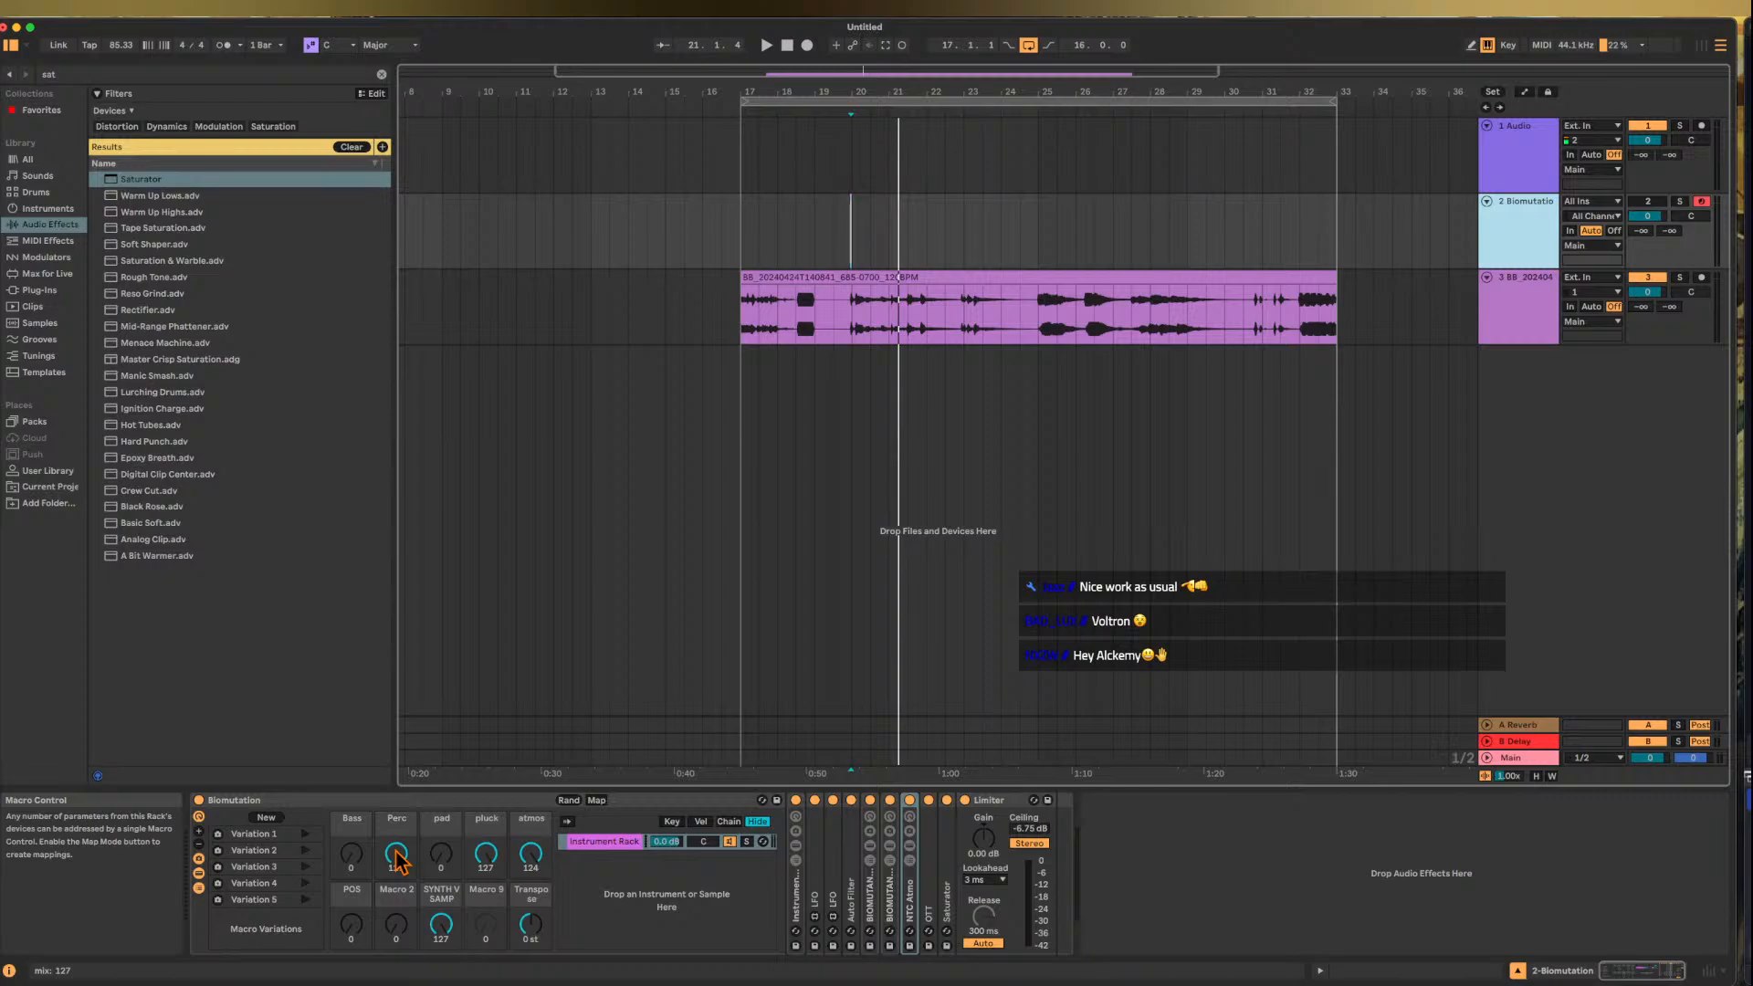
drag(396, 853, 396, 968)
drag(484, 856, 485, 972)
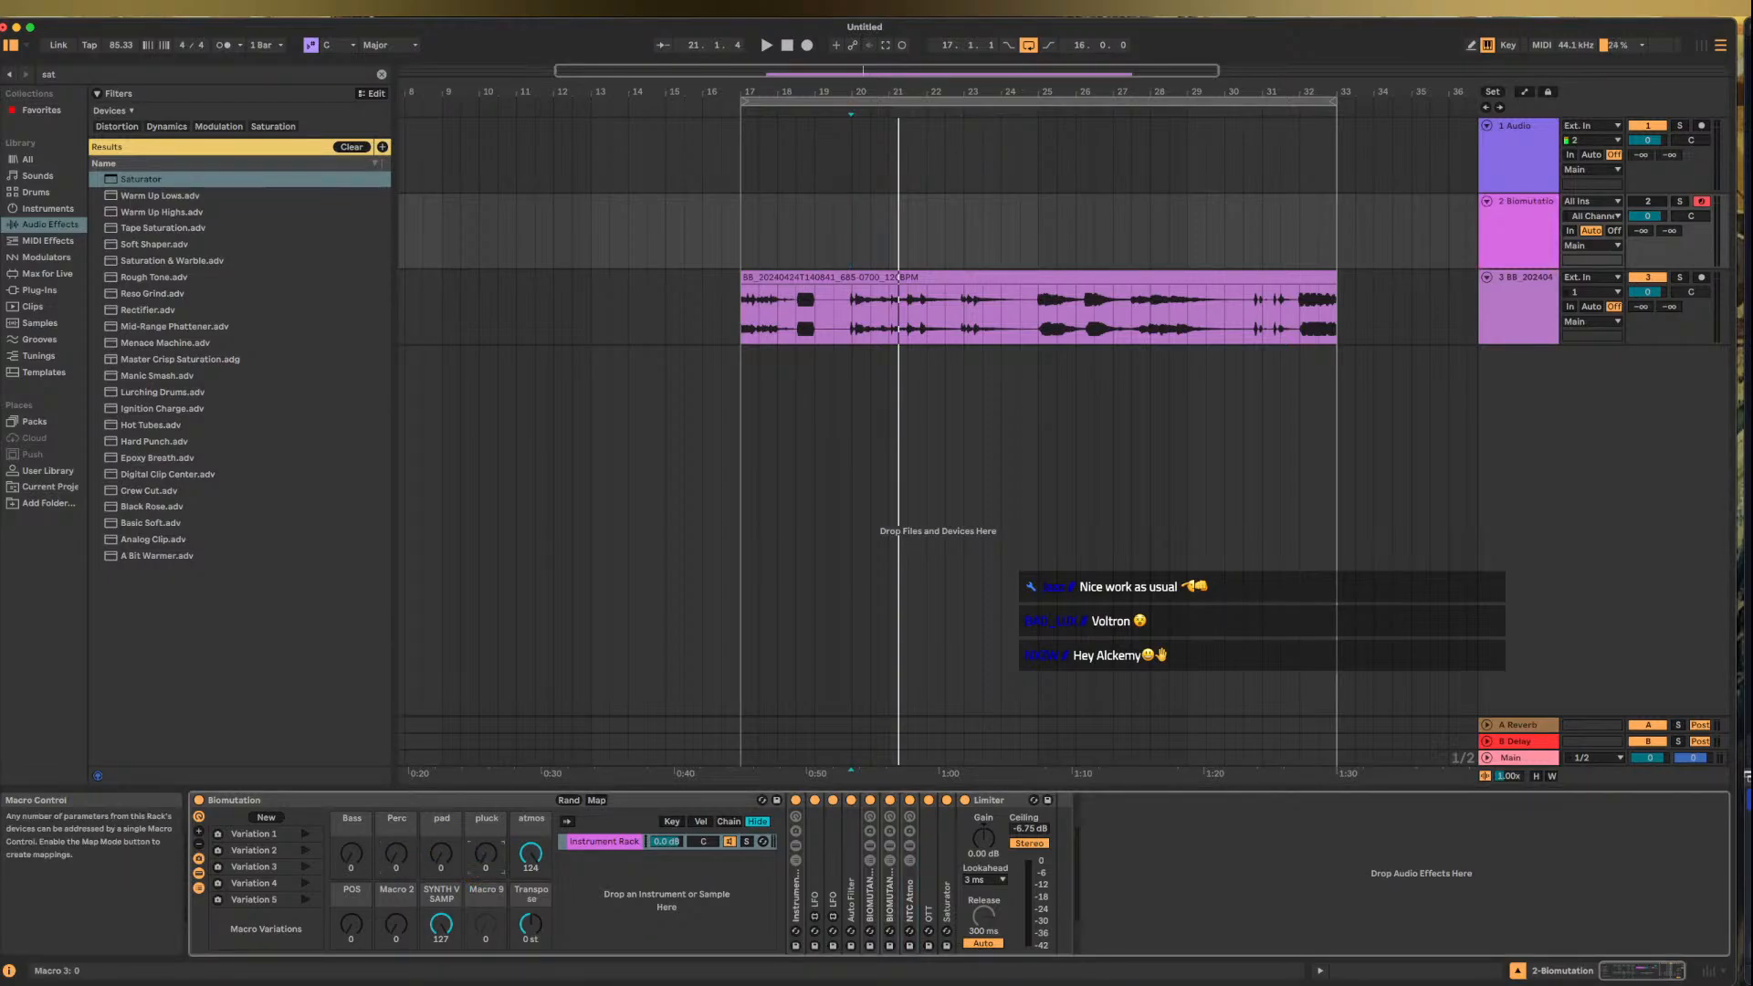
drag(530, 853, 530, 968)
click(440, 927)
- Unfold Biomutation's nested Instrument Rack and show the User Library presets with the browser search cleared
double_click(796, 909)
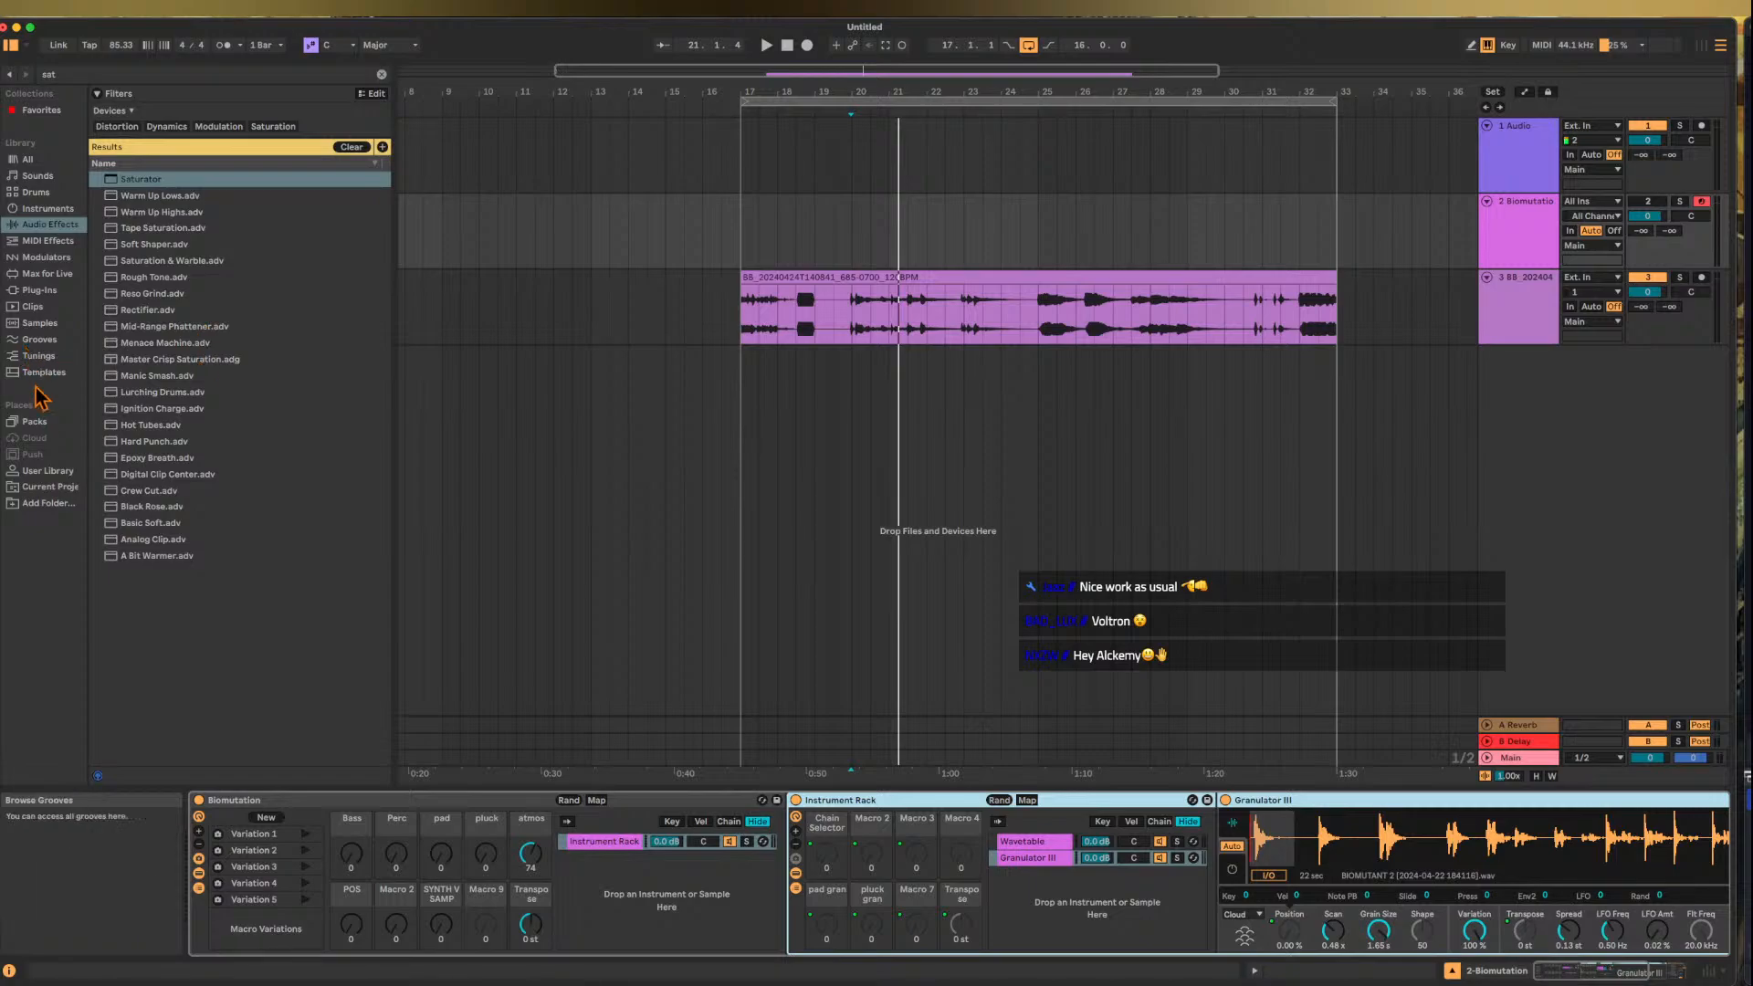
click(52, 470)
click(101, 143)
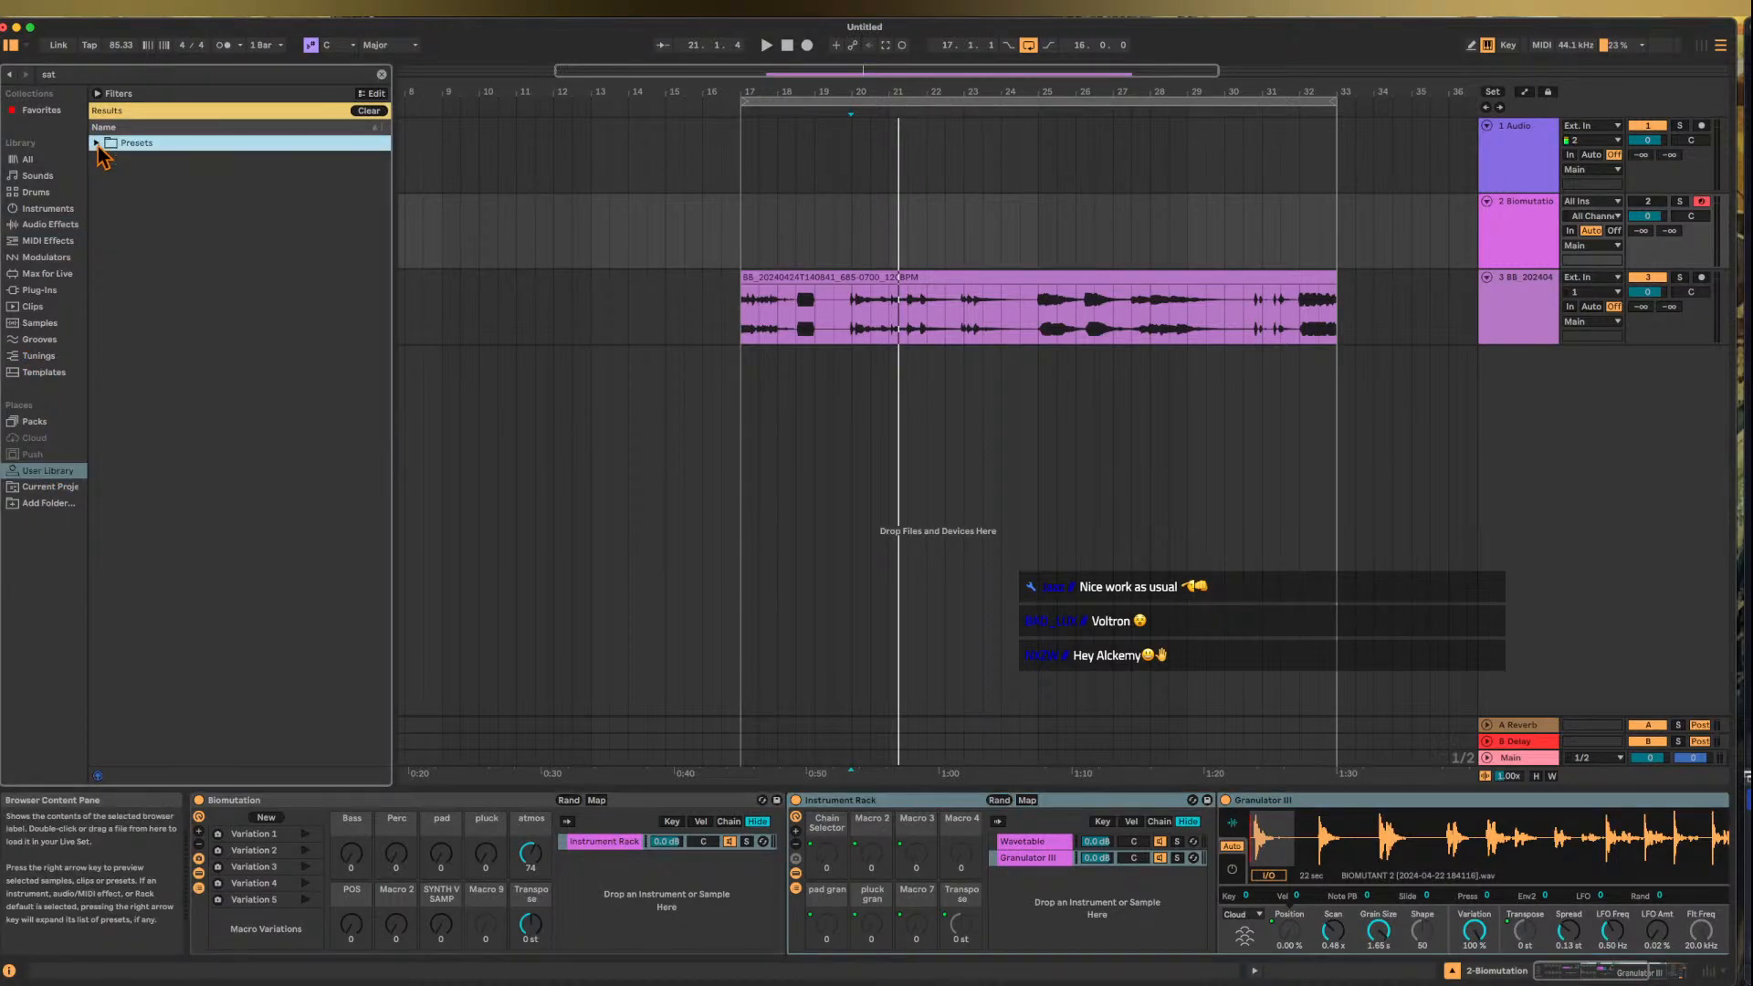
click(368, 110)
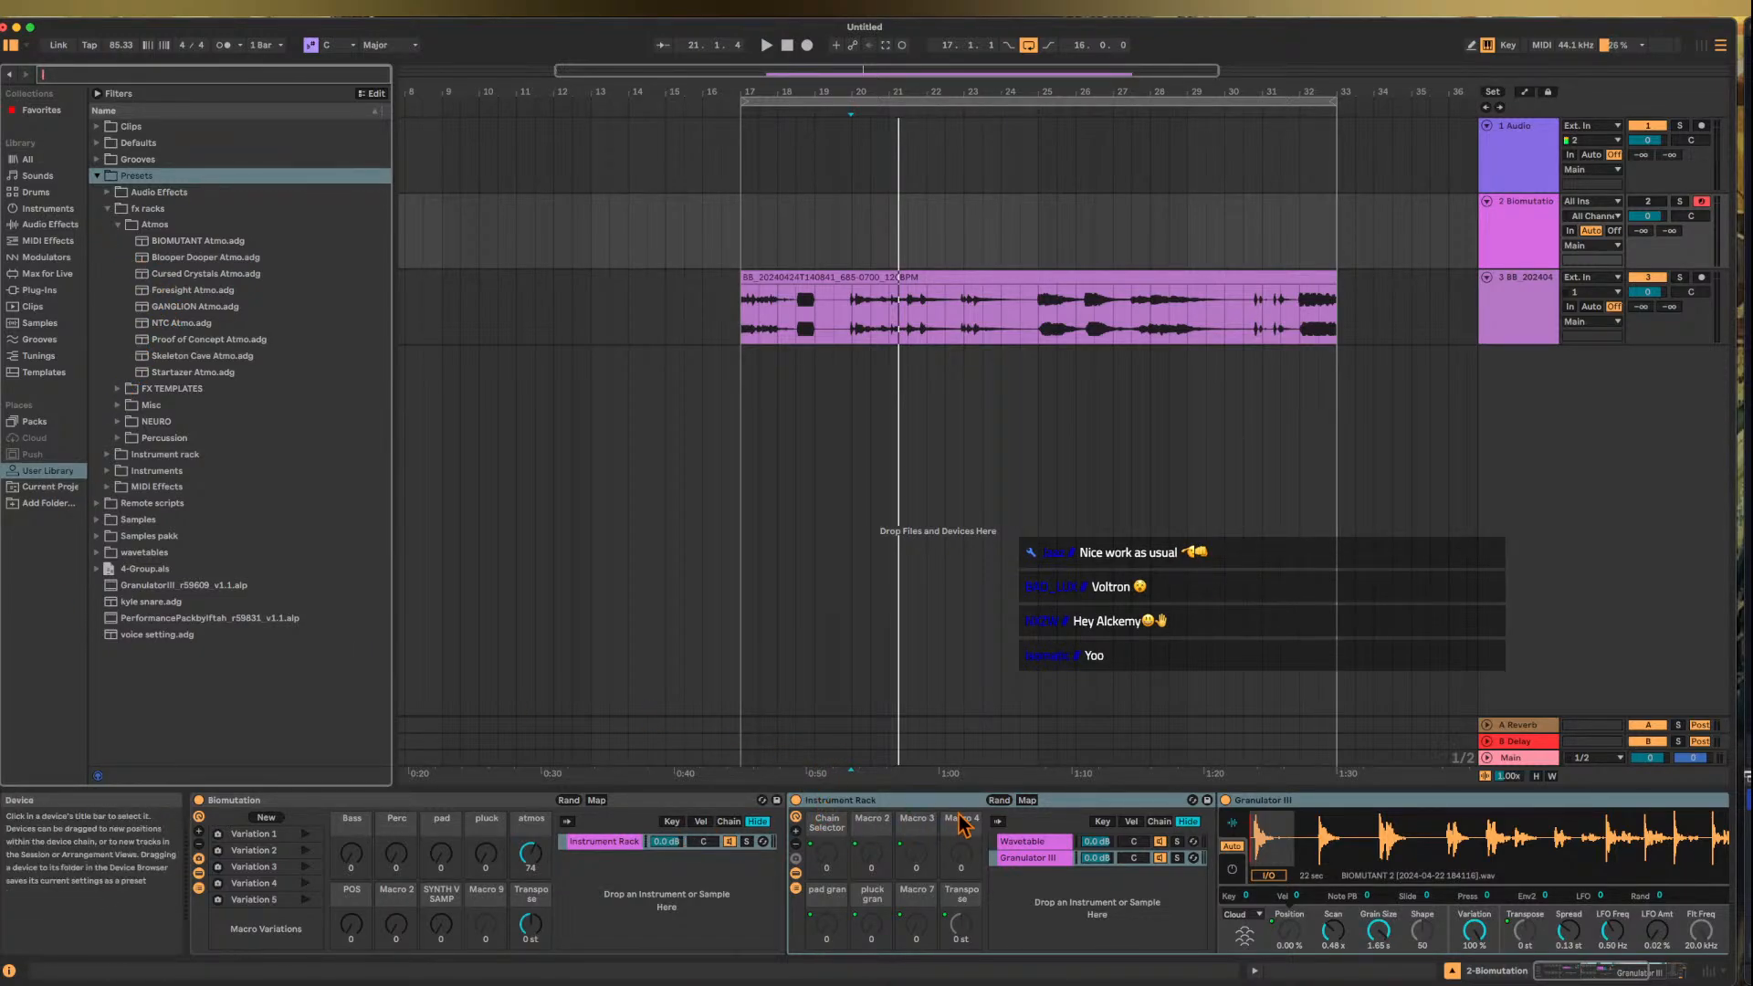
- Examine the Wavetable chain of the nested Instrument Rack, including the unfolded Wavetable synth
scroll(643, 844, right, 10)
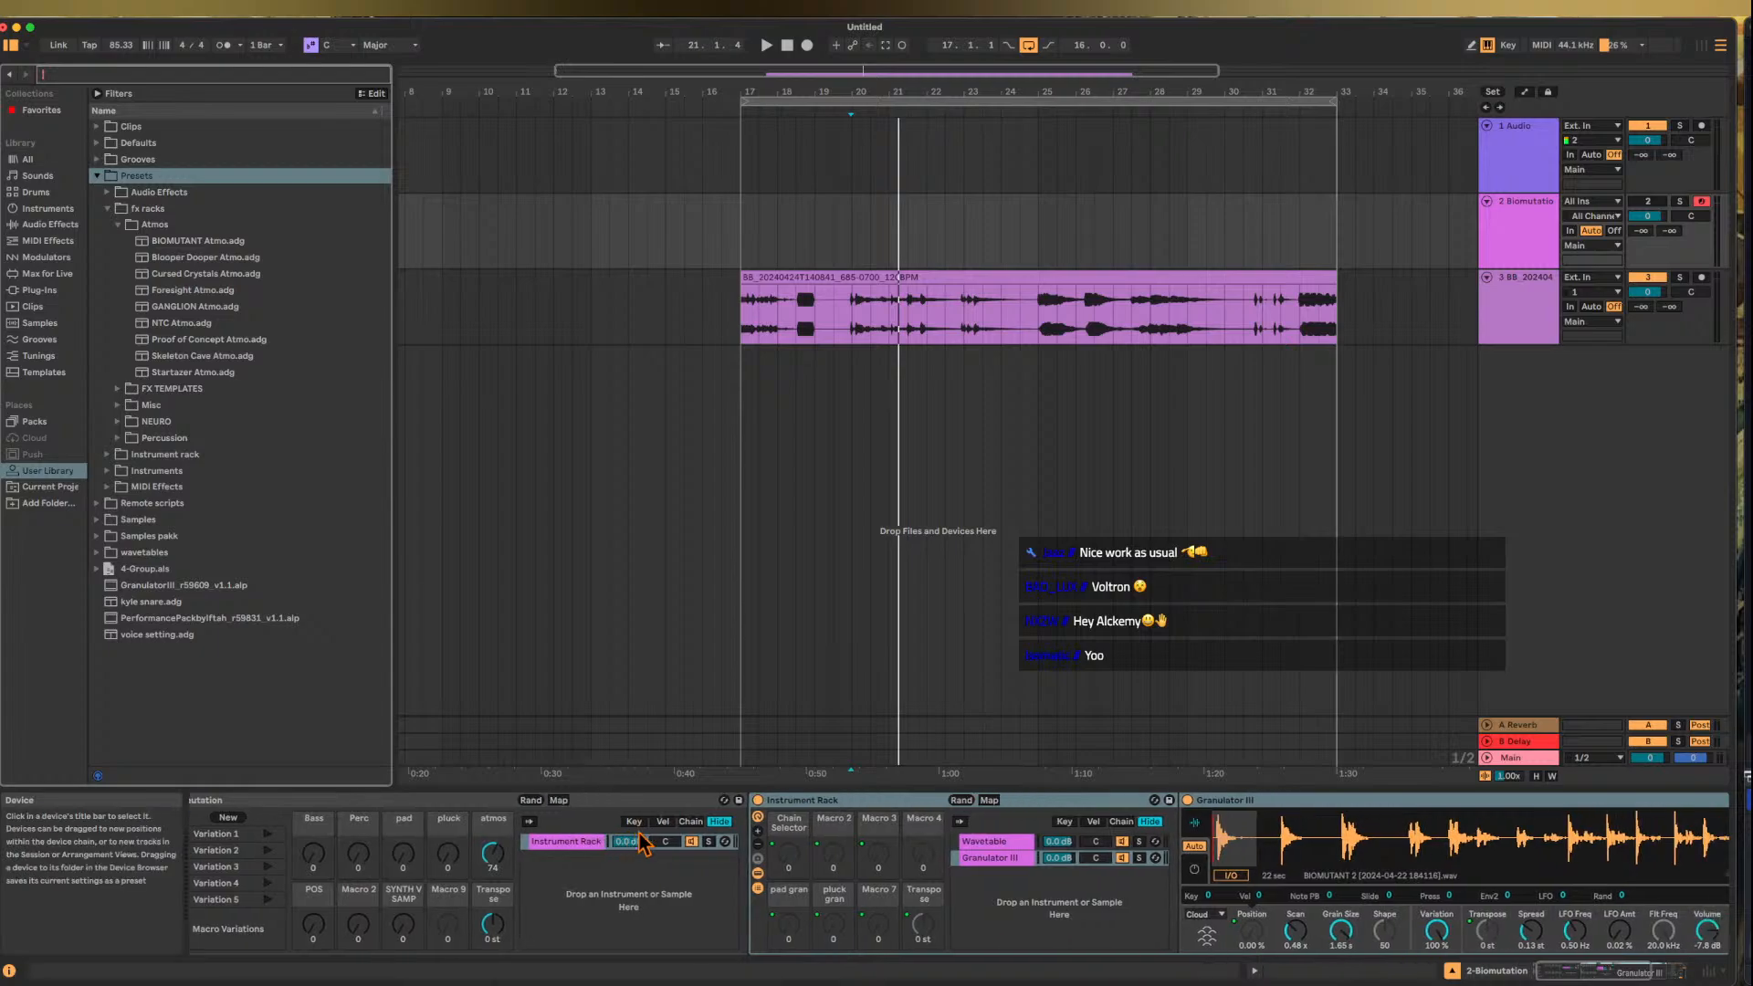
scroll(643, 844, left, 10)
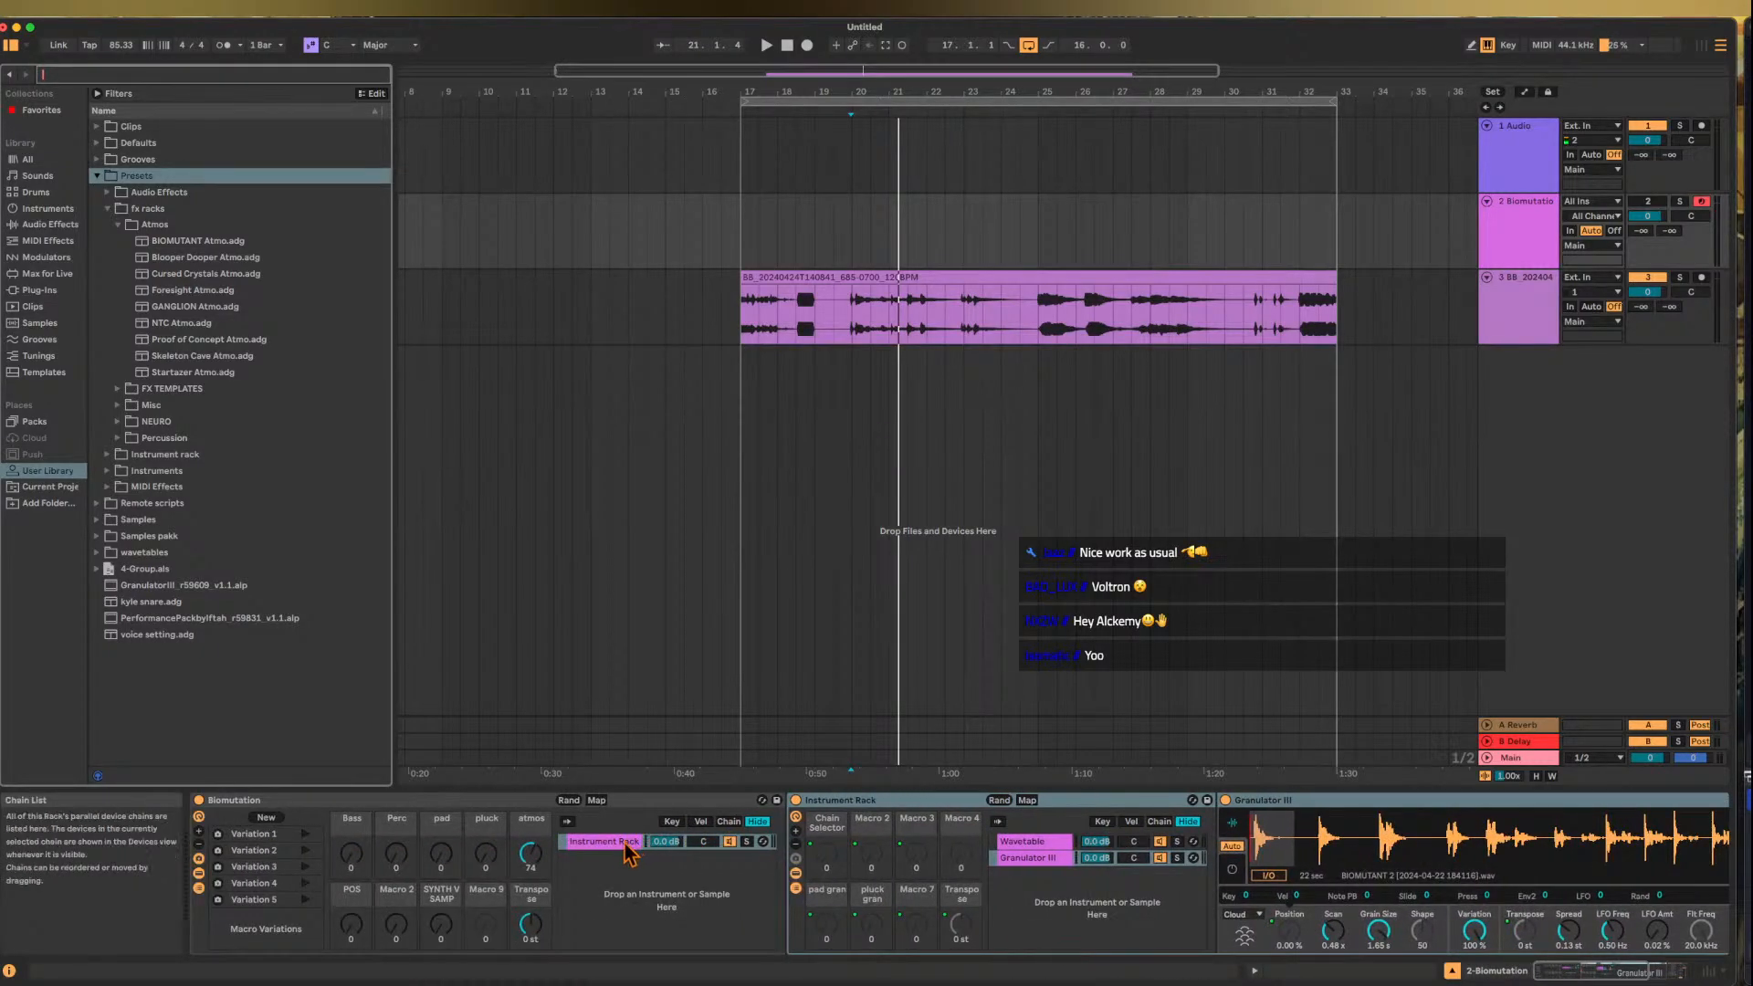
click(1023, 840)
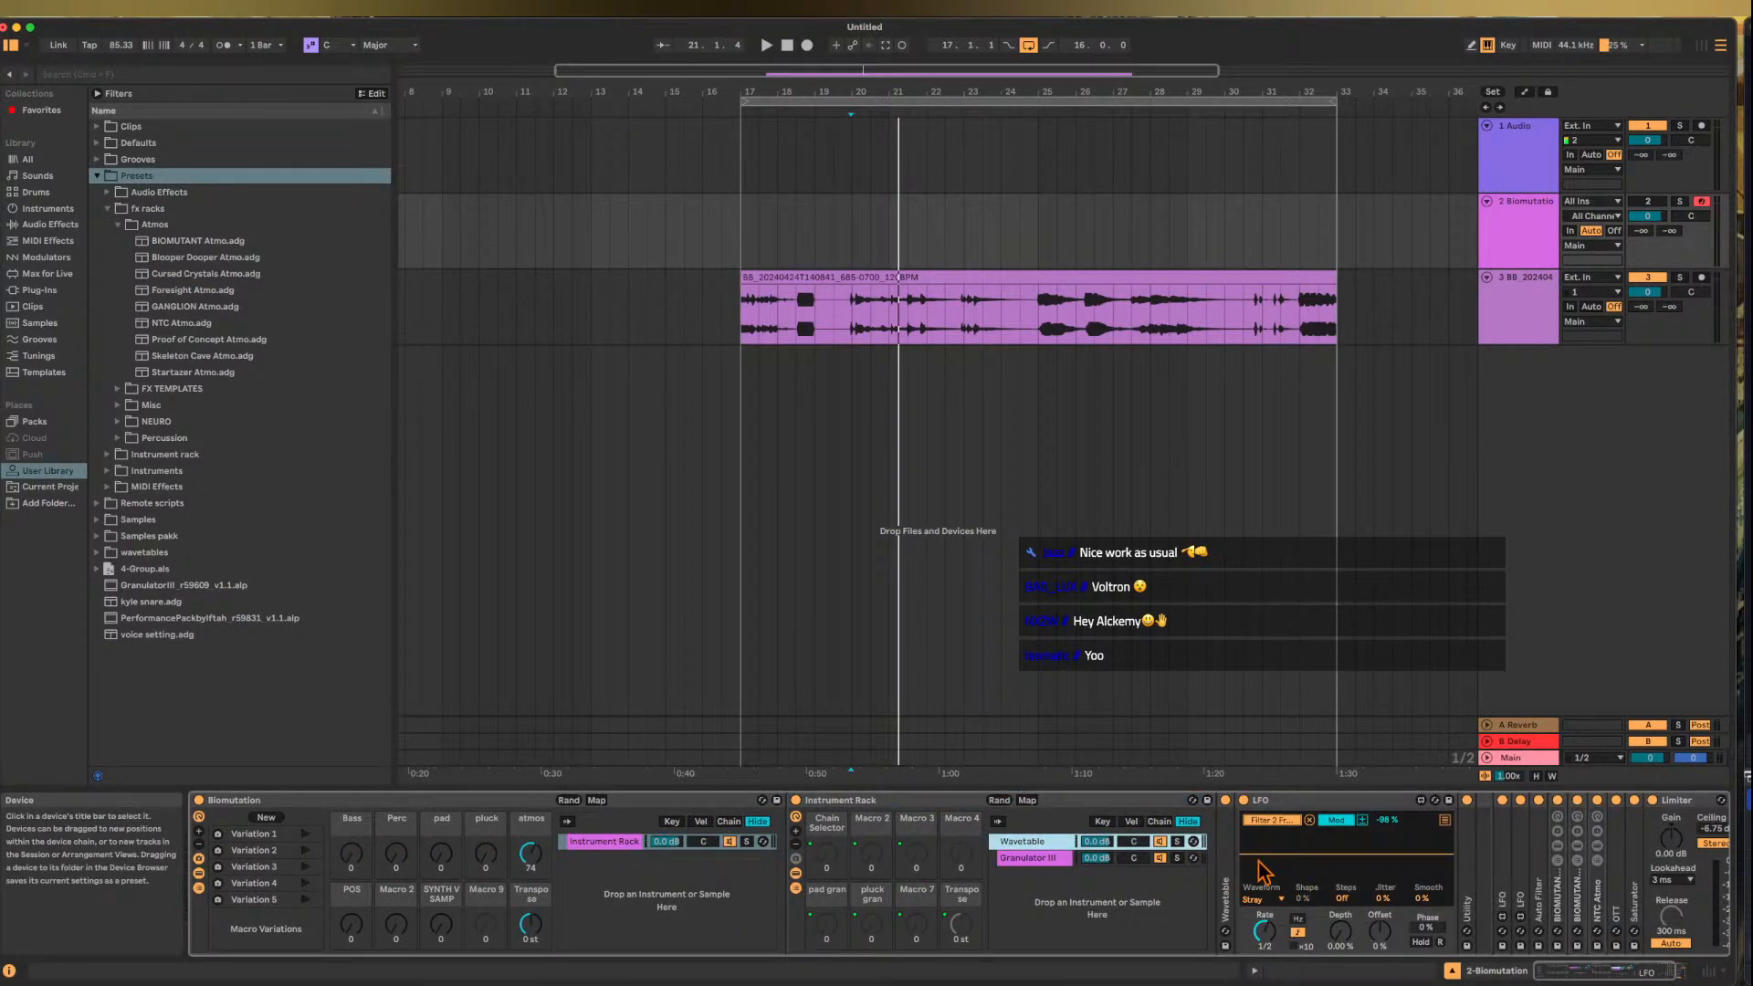
scroll(1241, 863, left, 5)
drag(530, 924, 528, 933)
scroll(920, 875, right, 10)
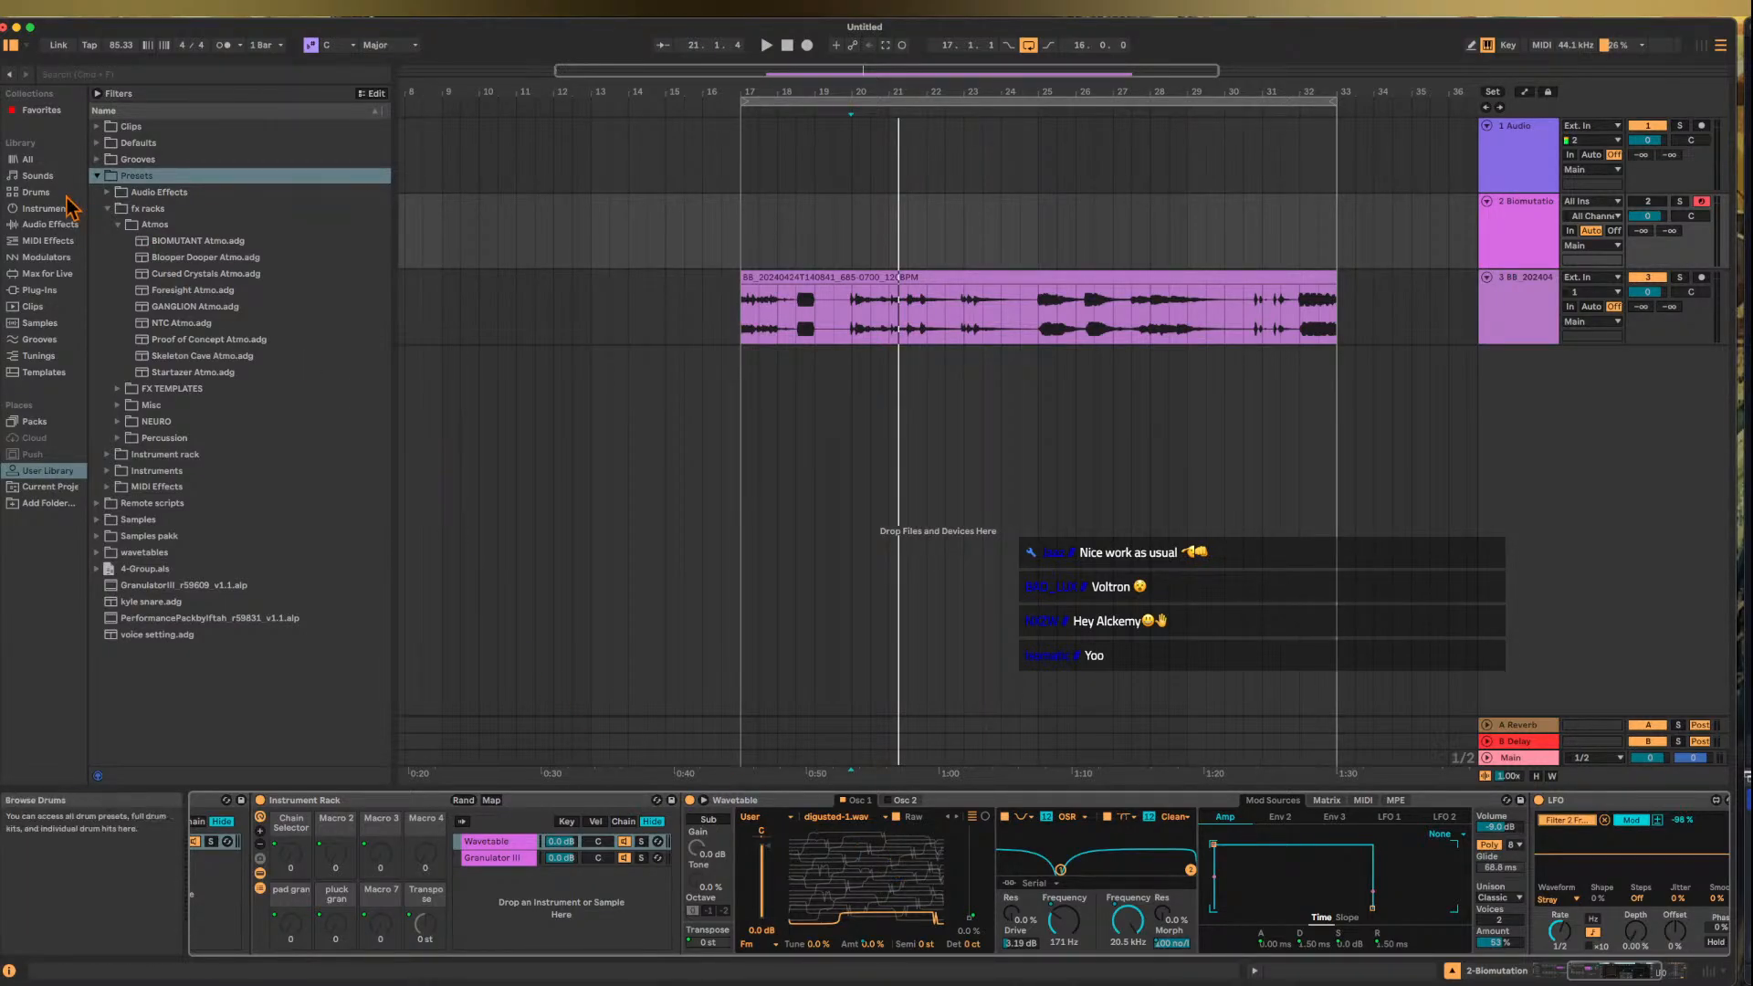
- Collapse the fx racks folder and browse the Skeleton Rack presets in the Instrument rack Templates folder
click(109, 210)
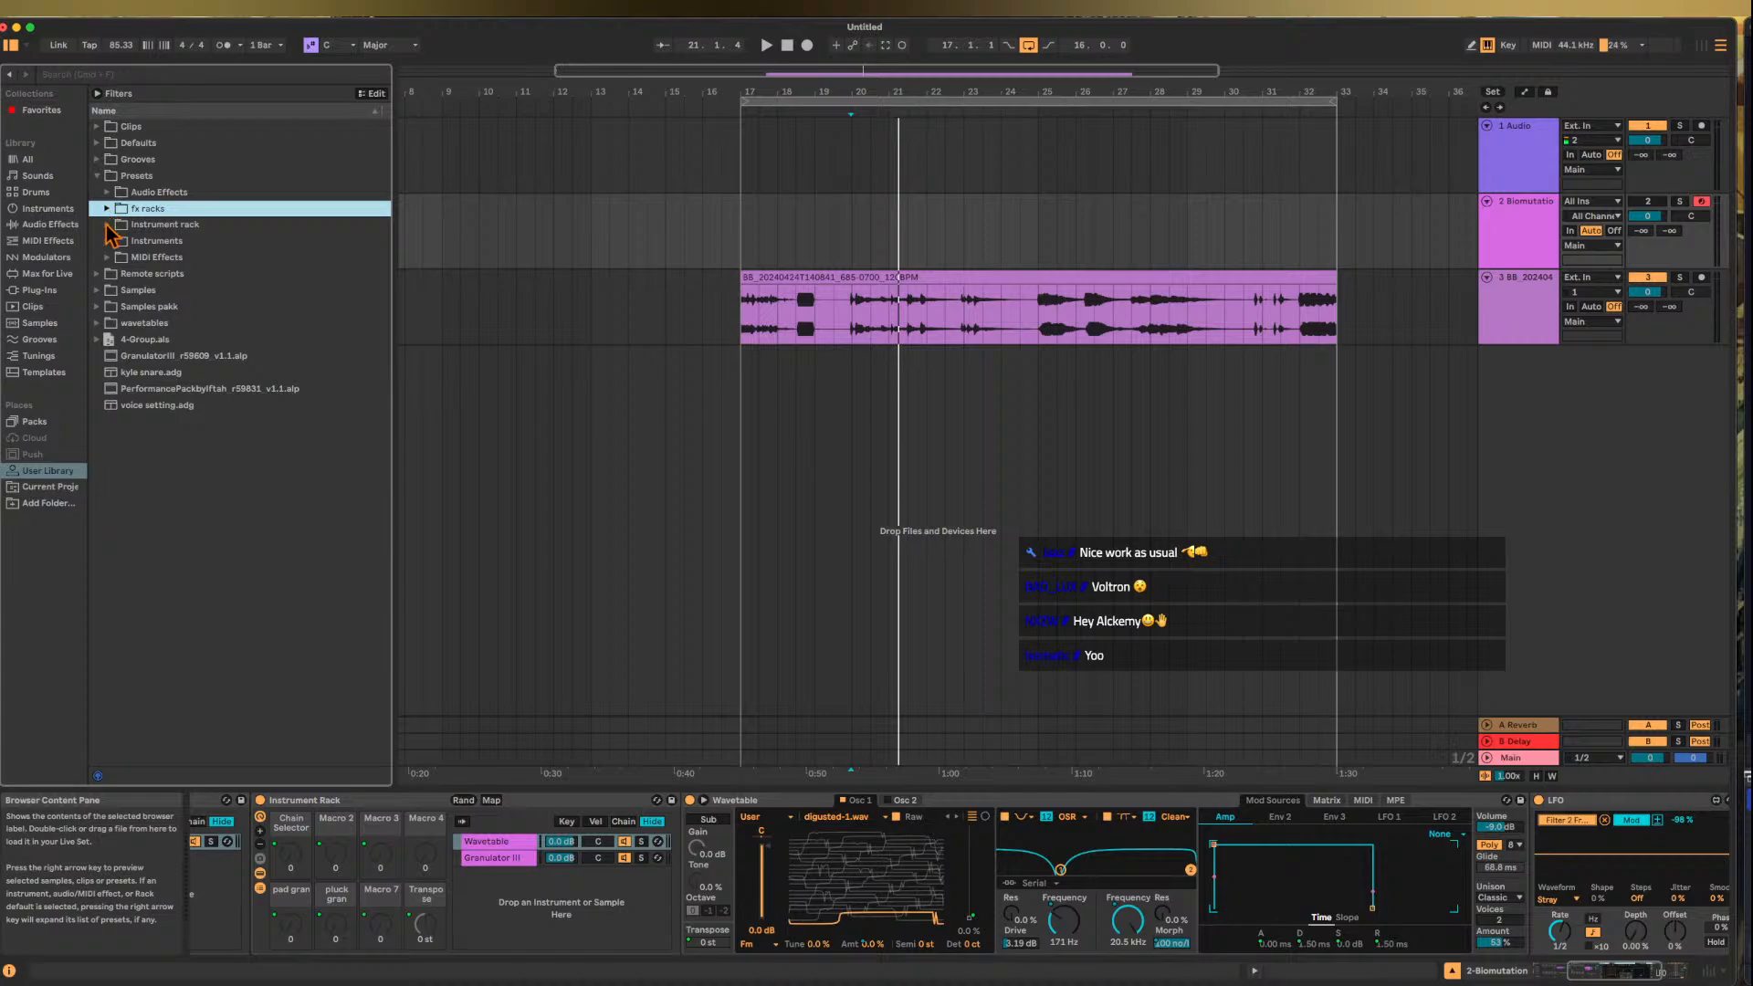
click(107, 225)
click(118, 242)
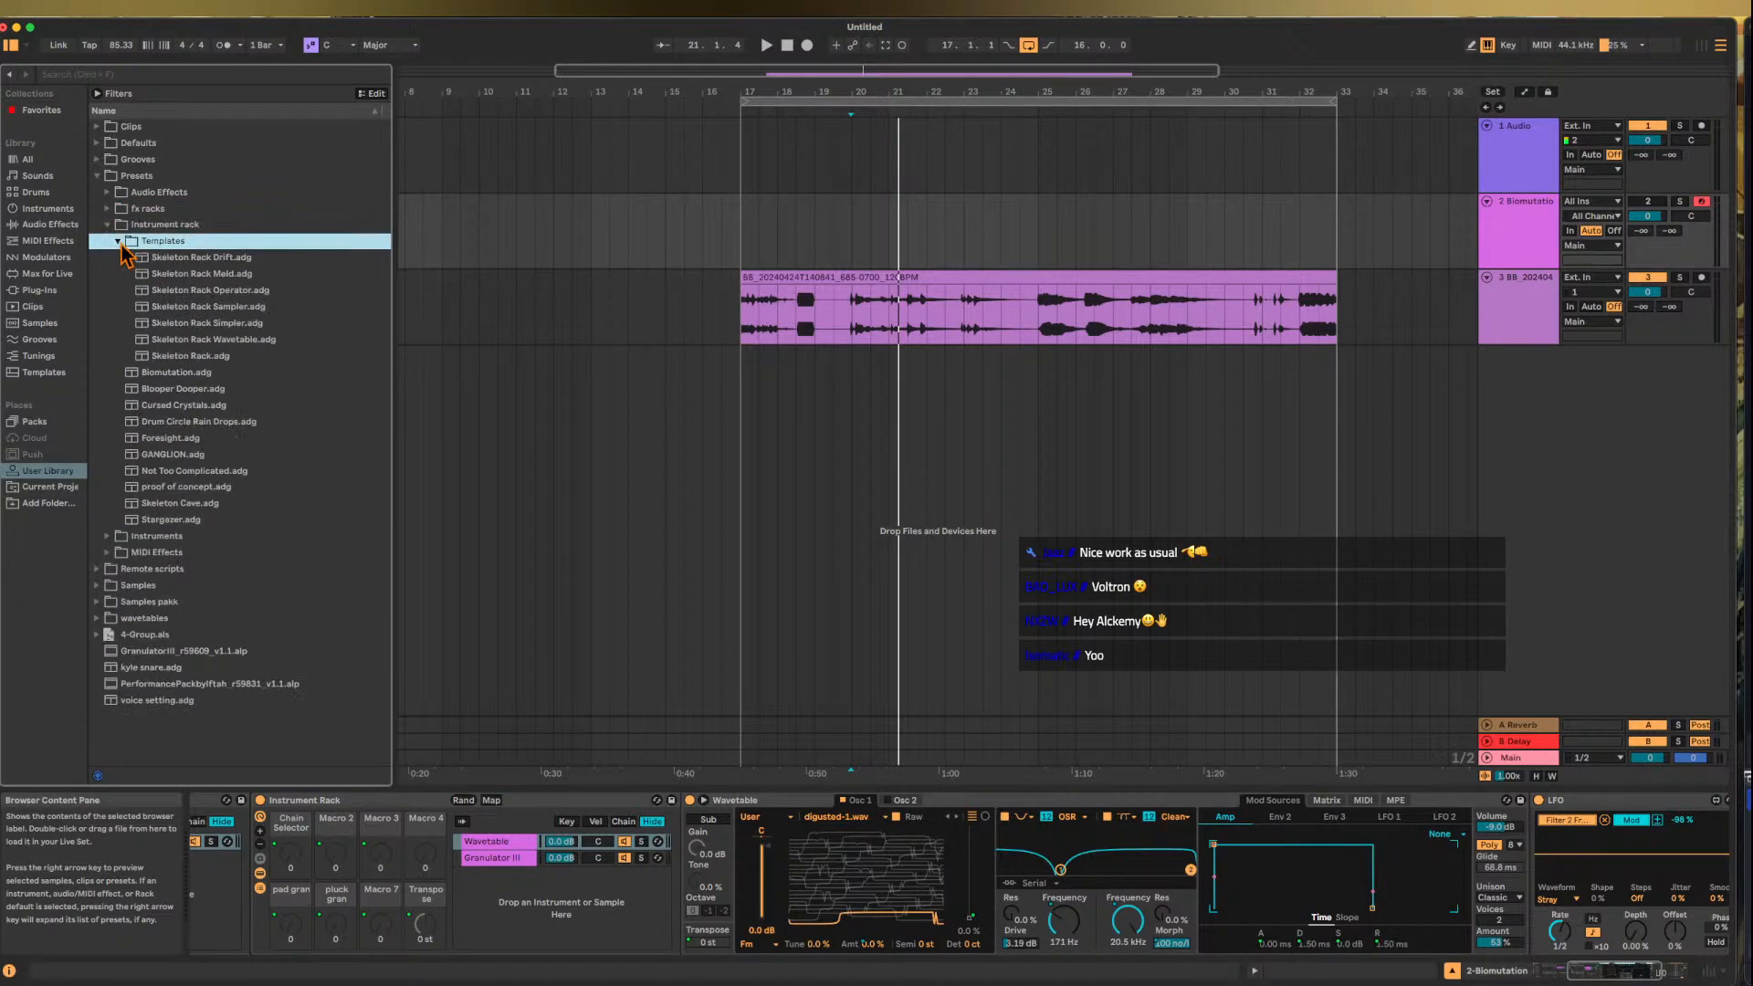
click(196, 262)
click(204, 275)
click(204, 292)
click(204, 309)
click(203, 325)
click(207, 342)
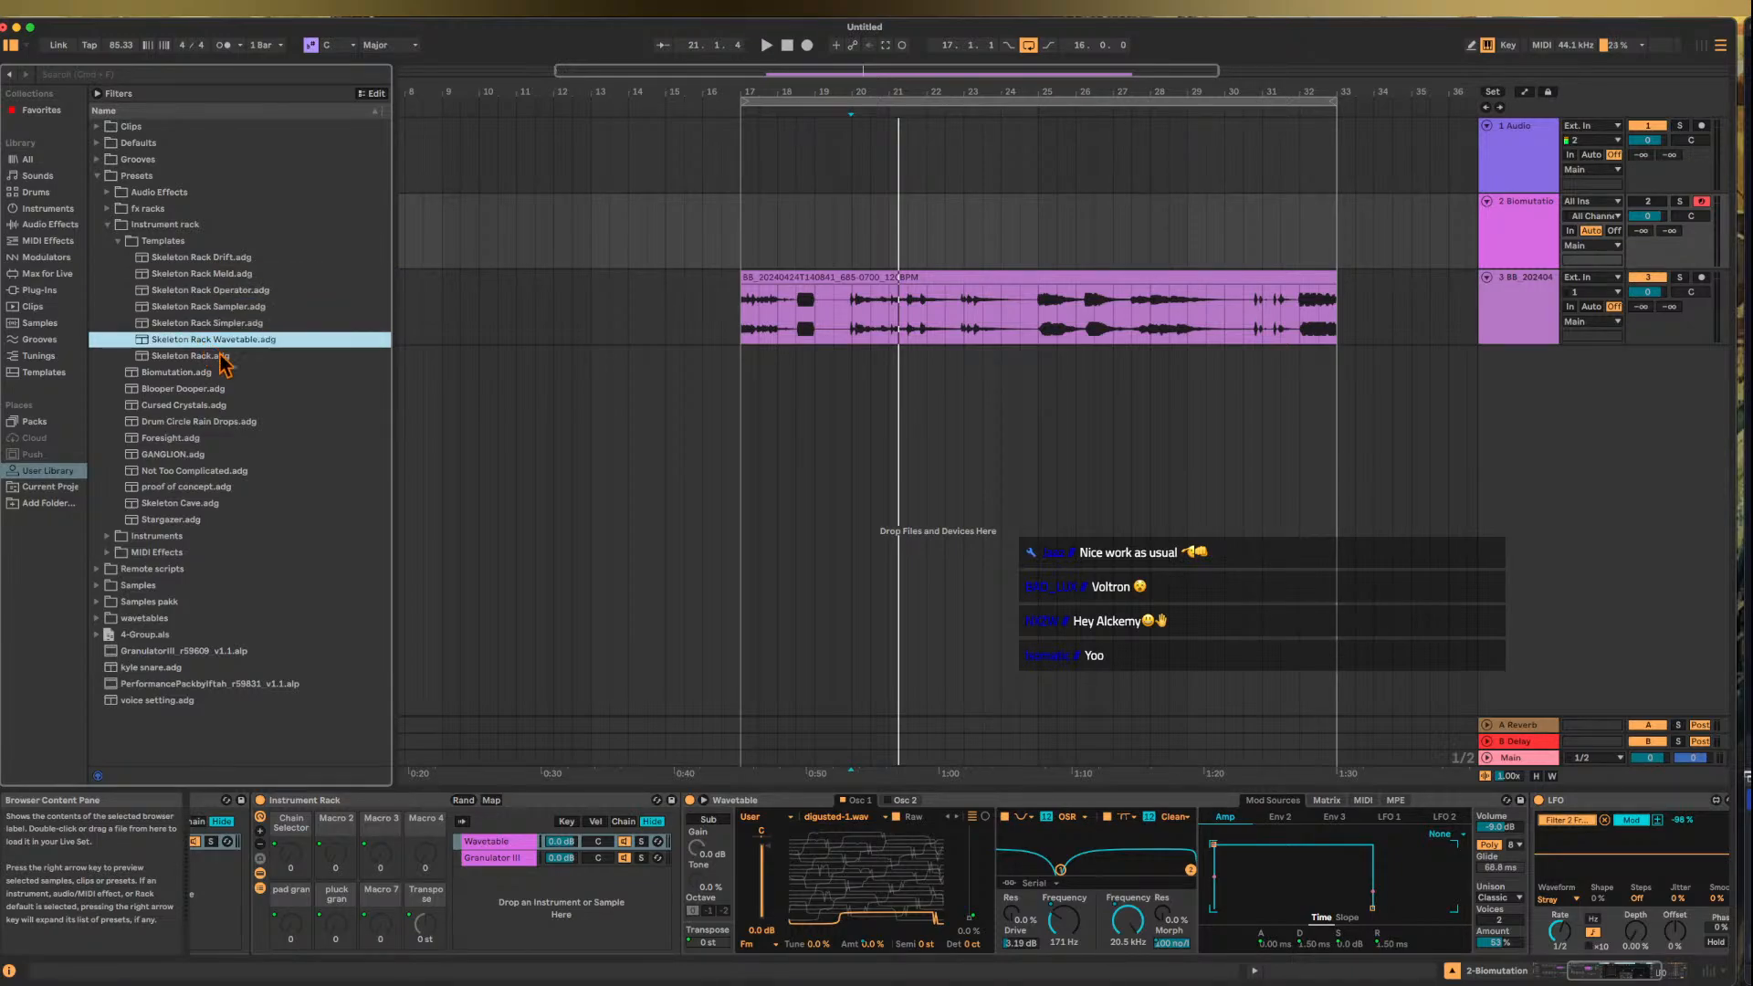
click(207, 358)
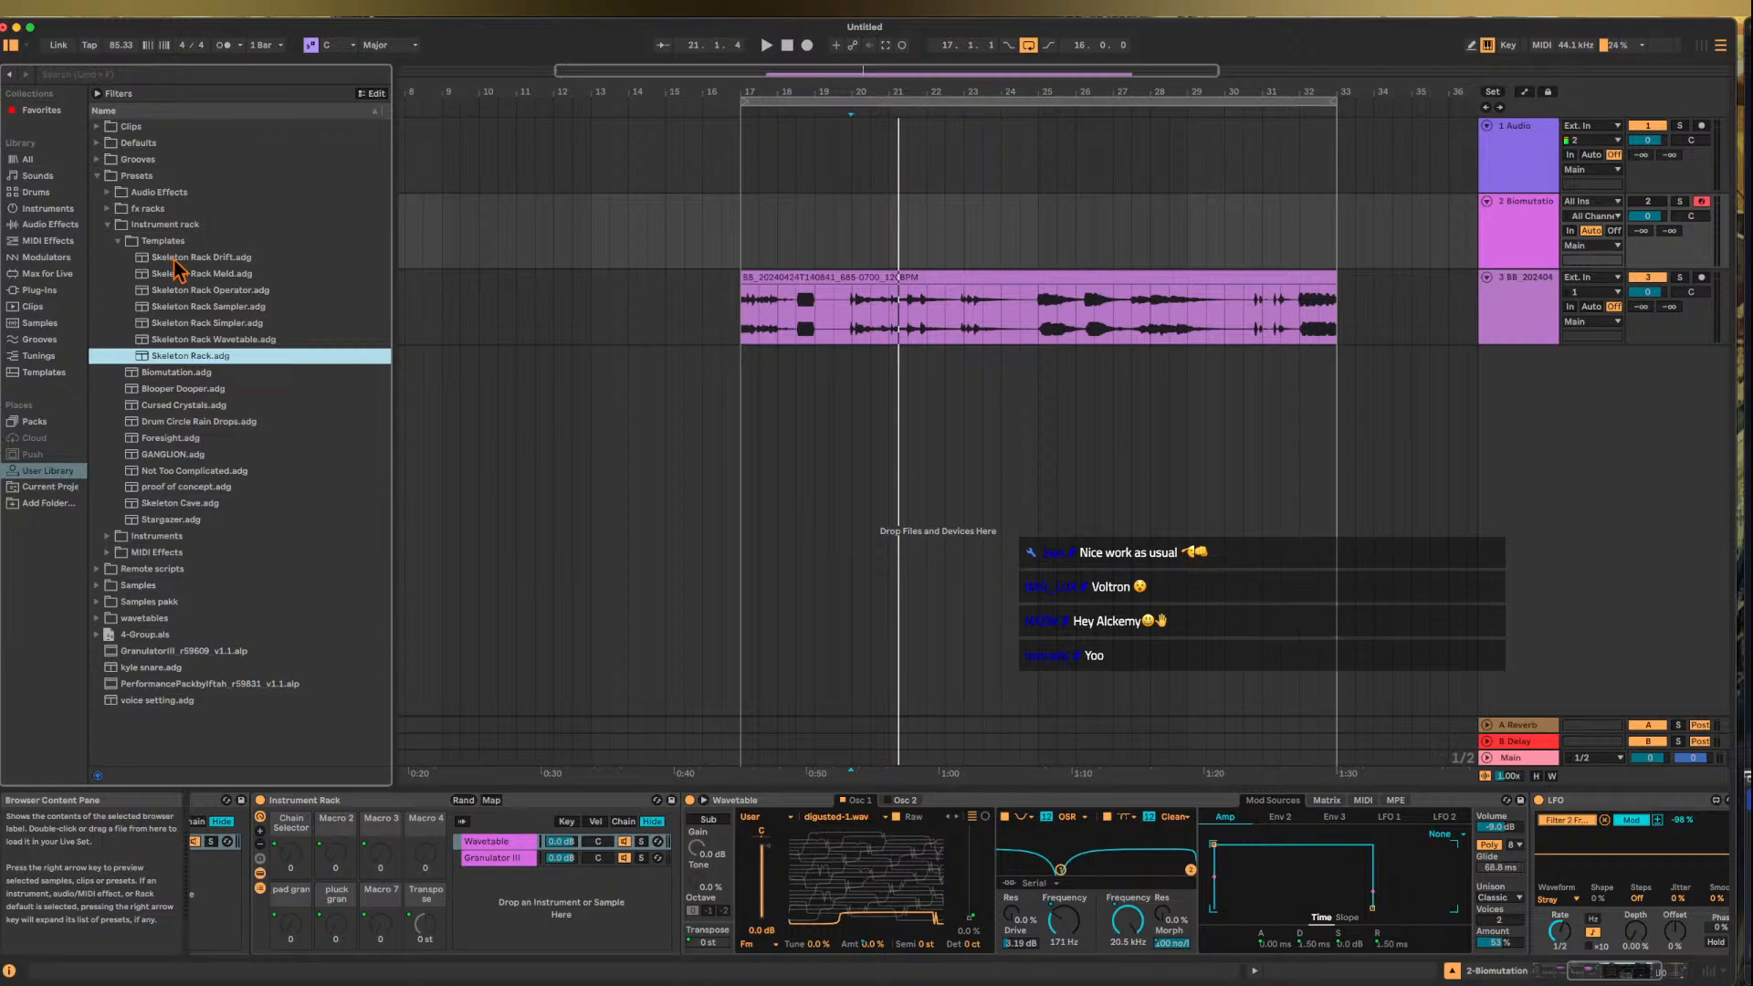
- Delete the Biomutation rack from its track and load Skeleton Rack Meld from the templates in its place
double_click(380, 800)
click(381, 800)
scroll(380, 804, left, 5)
click(337, 802)
key(Delete)
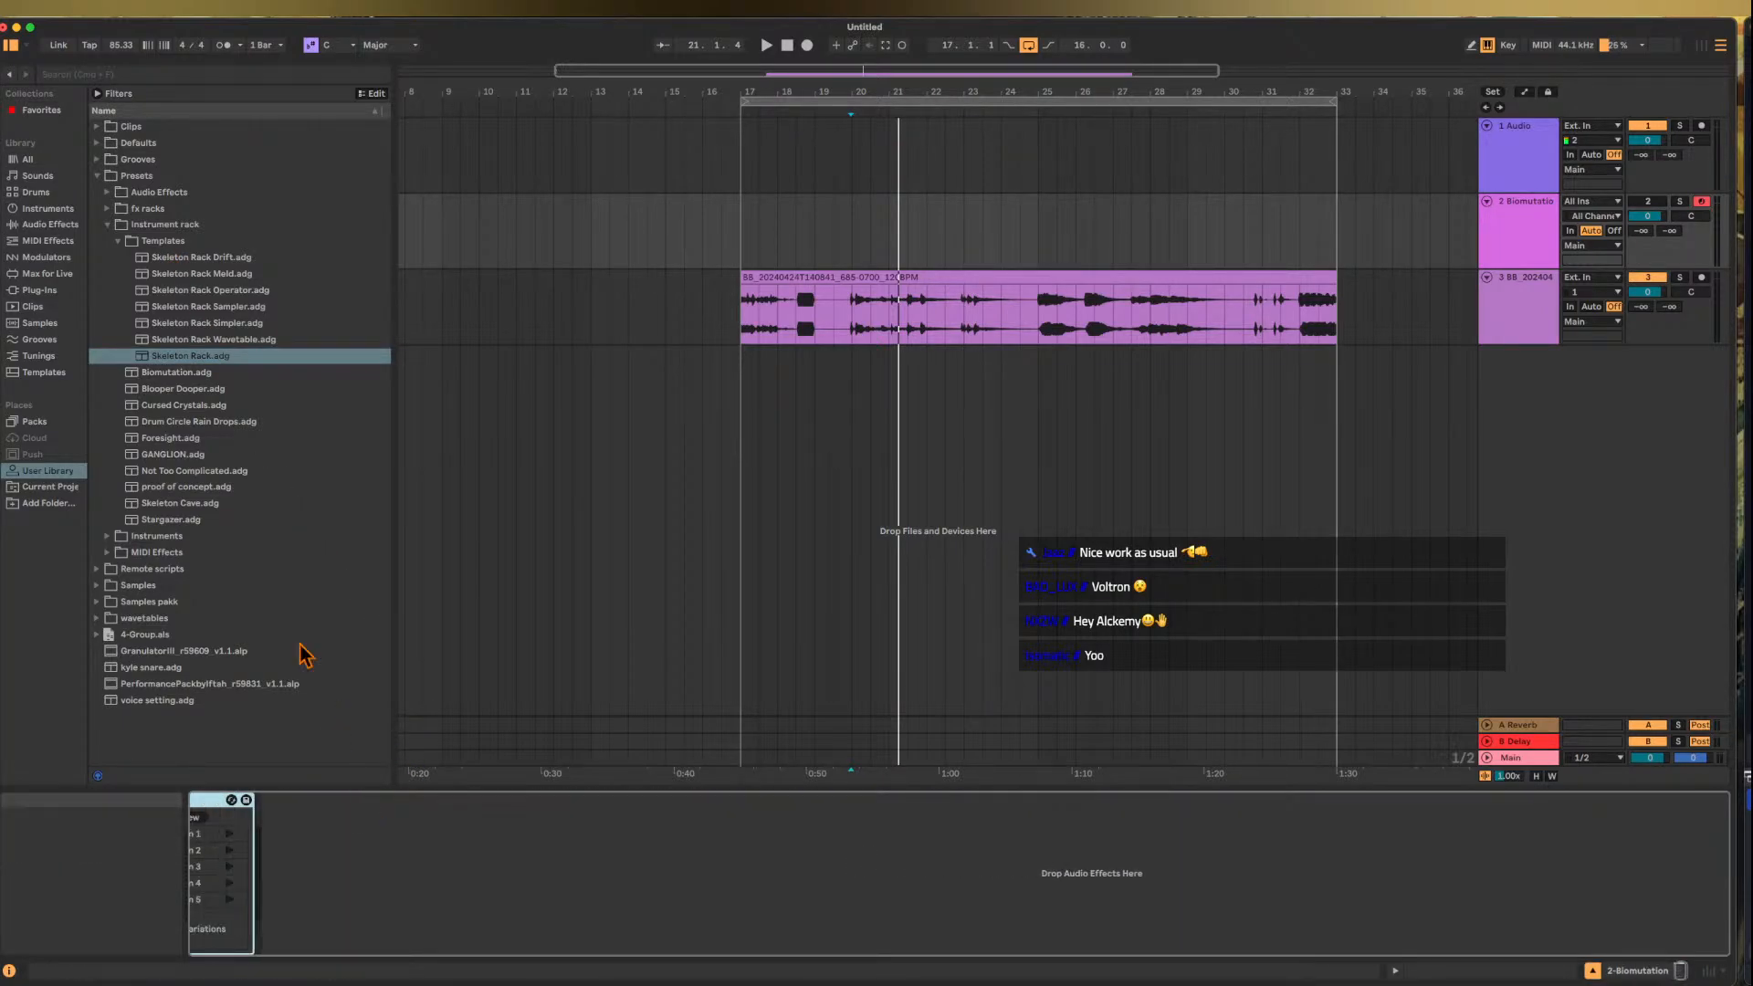
scroll(273, 851, left, 3)
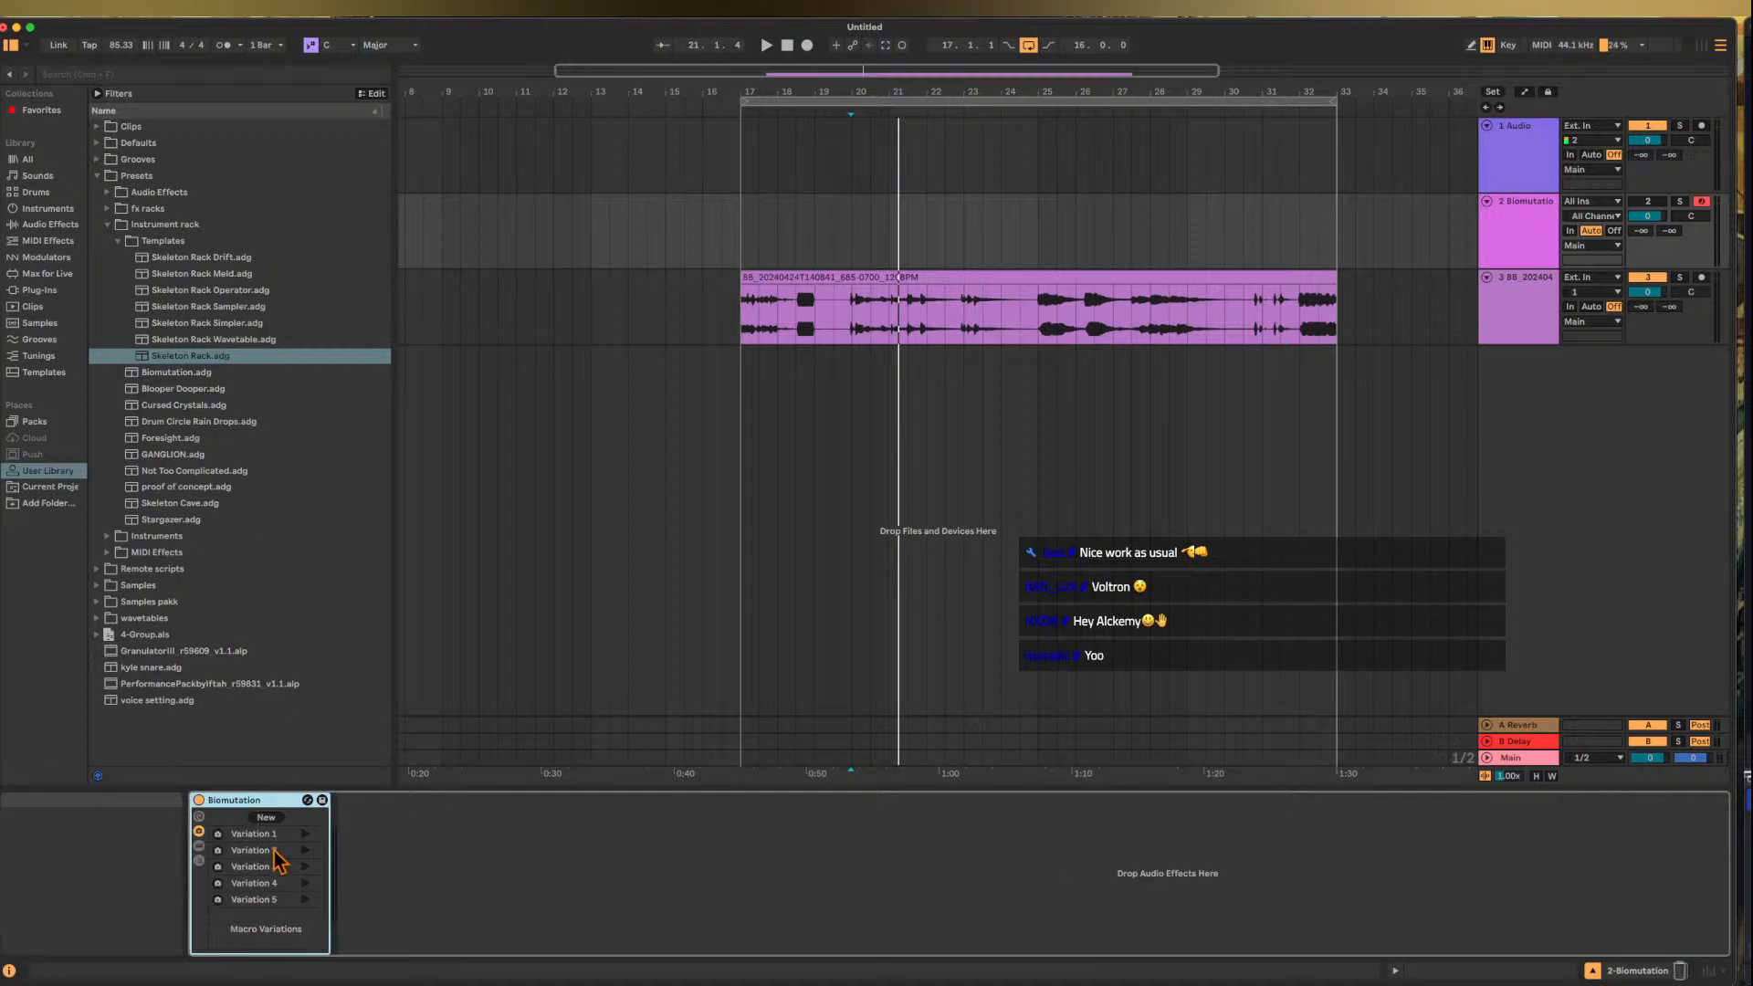
click(210, 272)
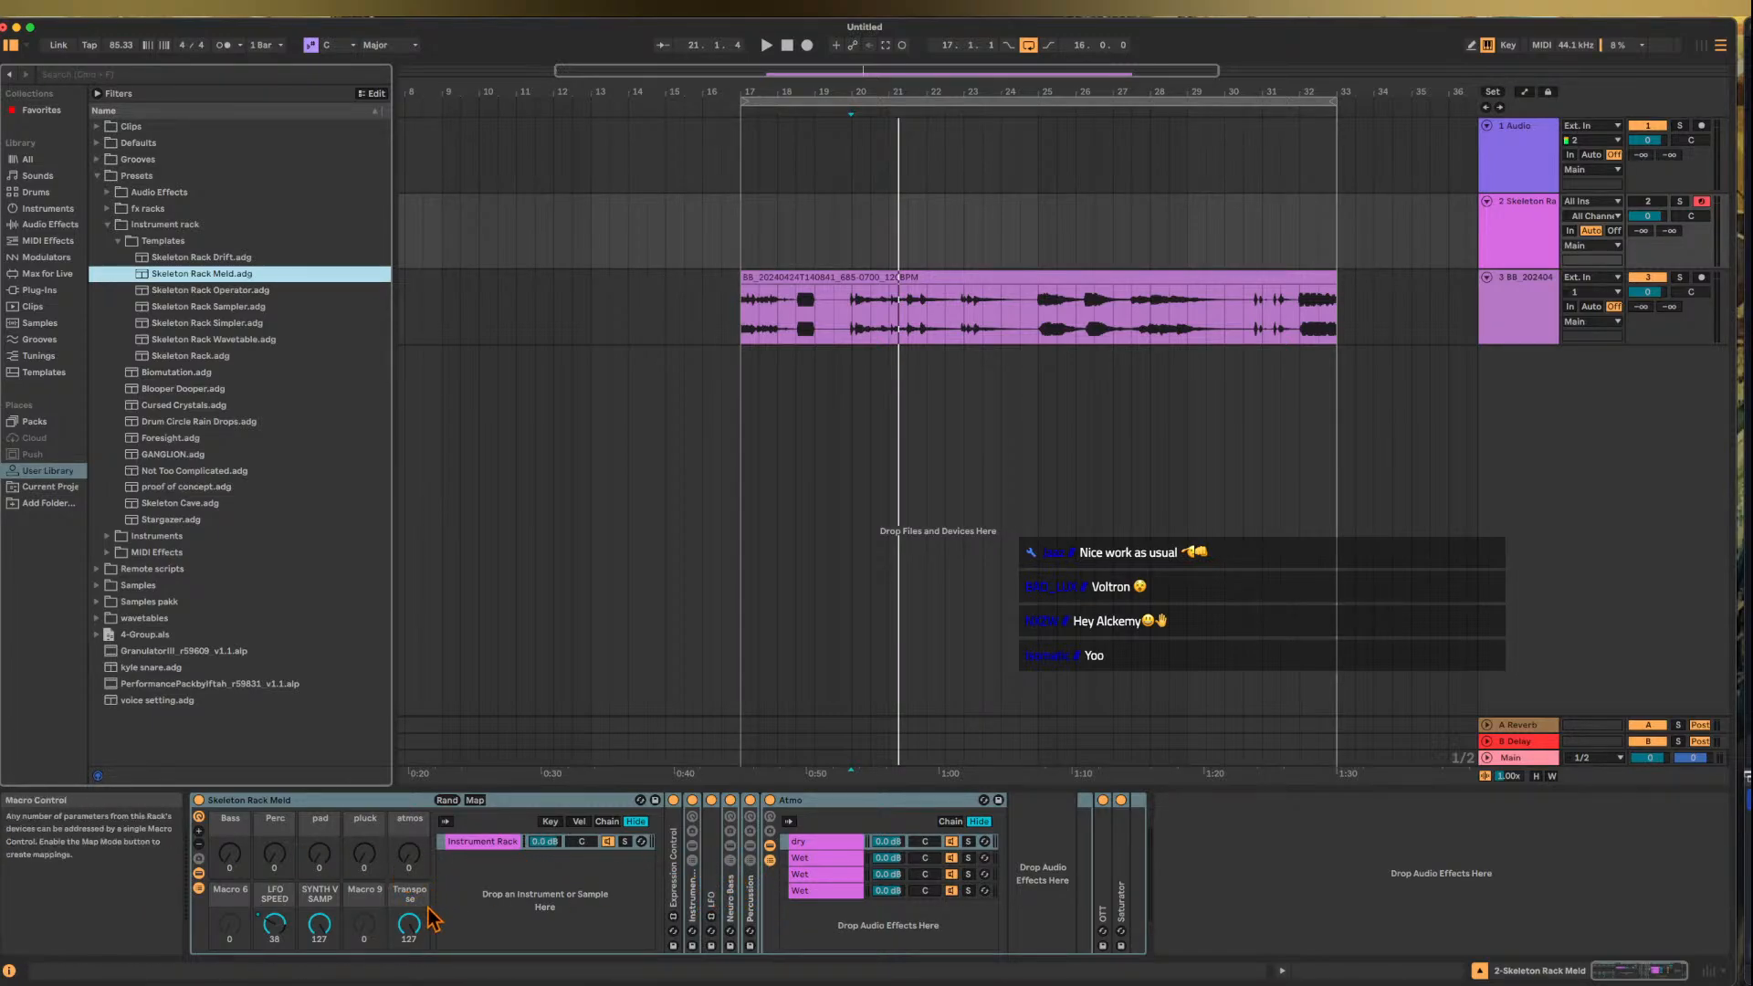
- Unfold the nested Instrument Rack inside Skeleton Rack Meld and select its Meld synth
double_click(410, 927)
drag(410, 928, 409, 911)
double_click(692, 885)
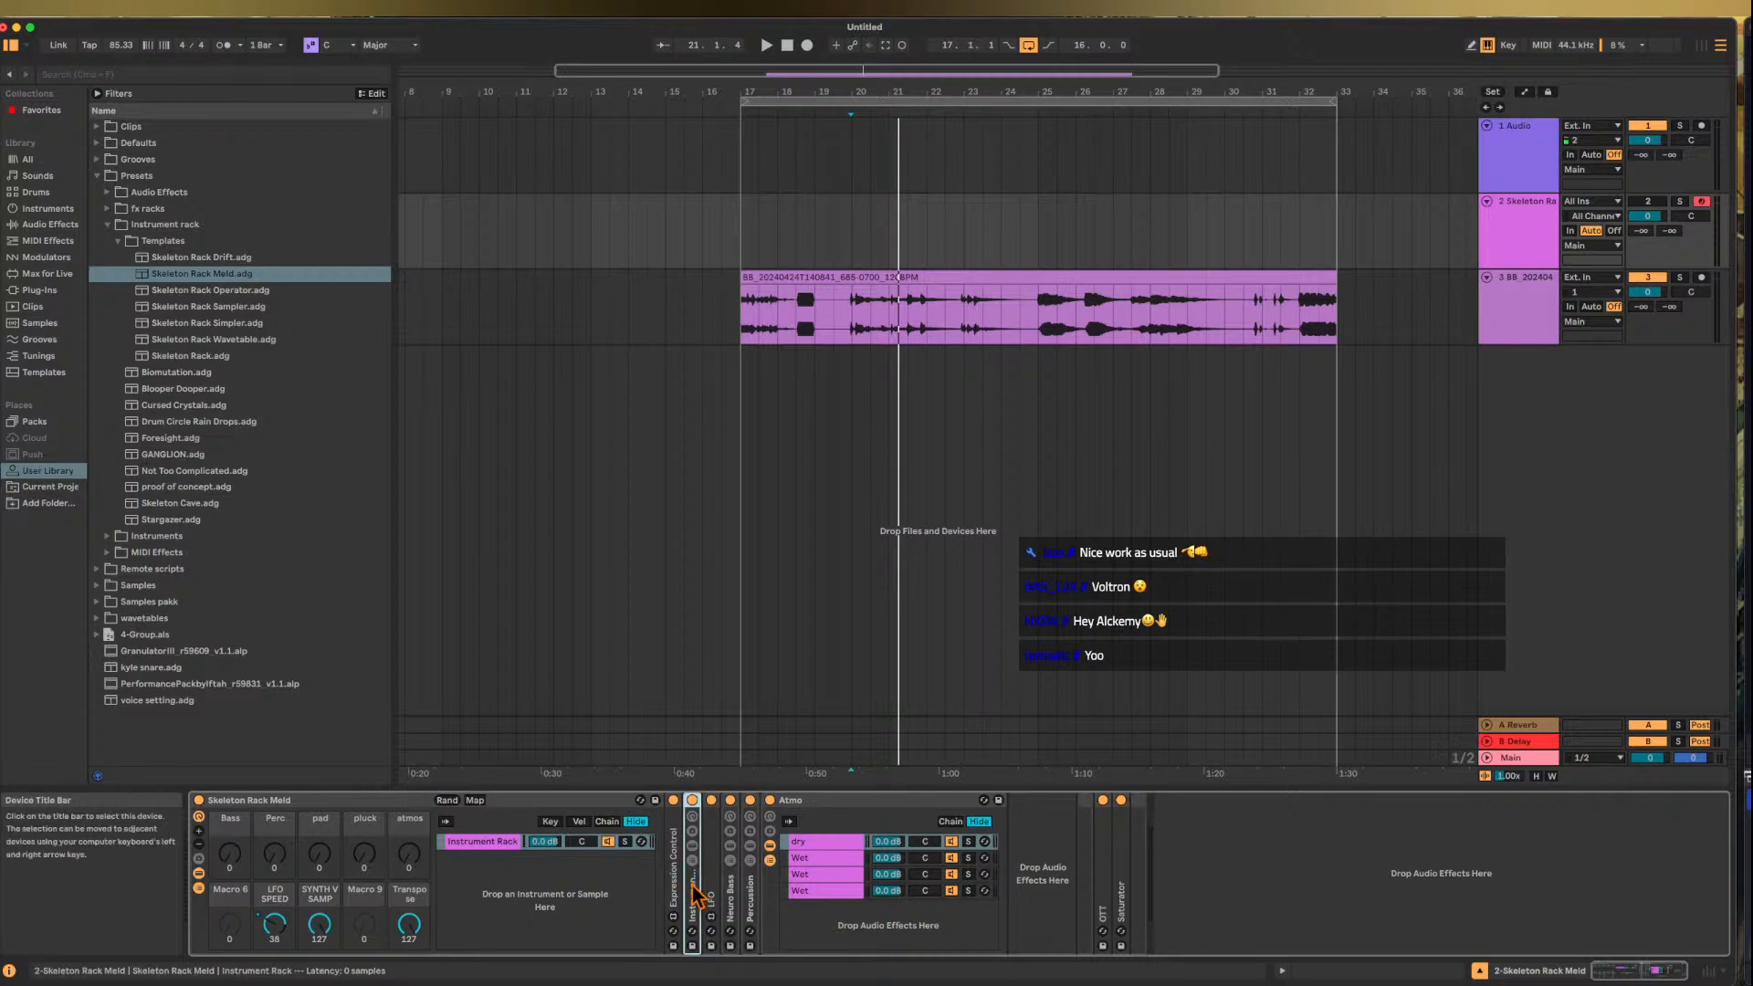
scroll(1124, 837, right, 4)
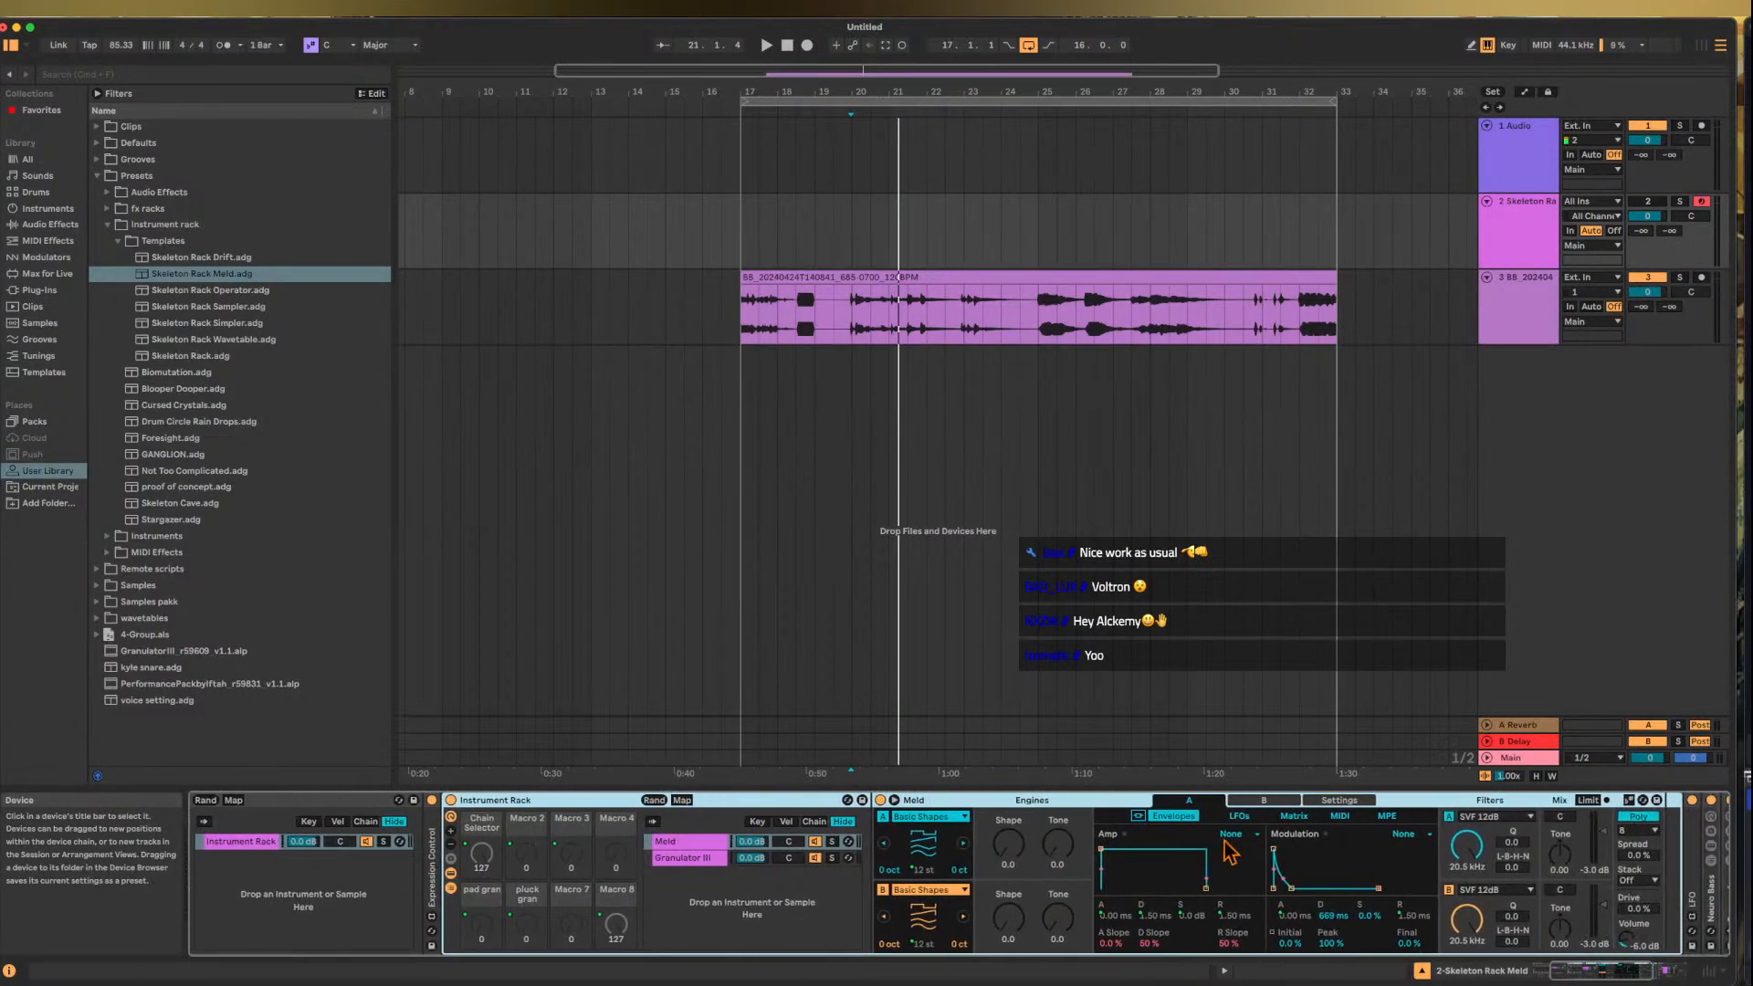
click(1004, 803)
scroll(1004, 813, right, 3)
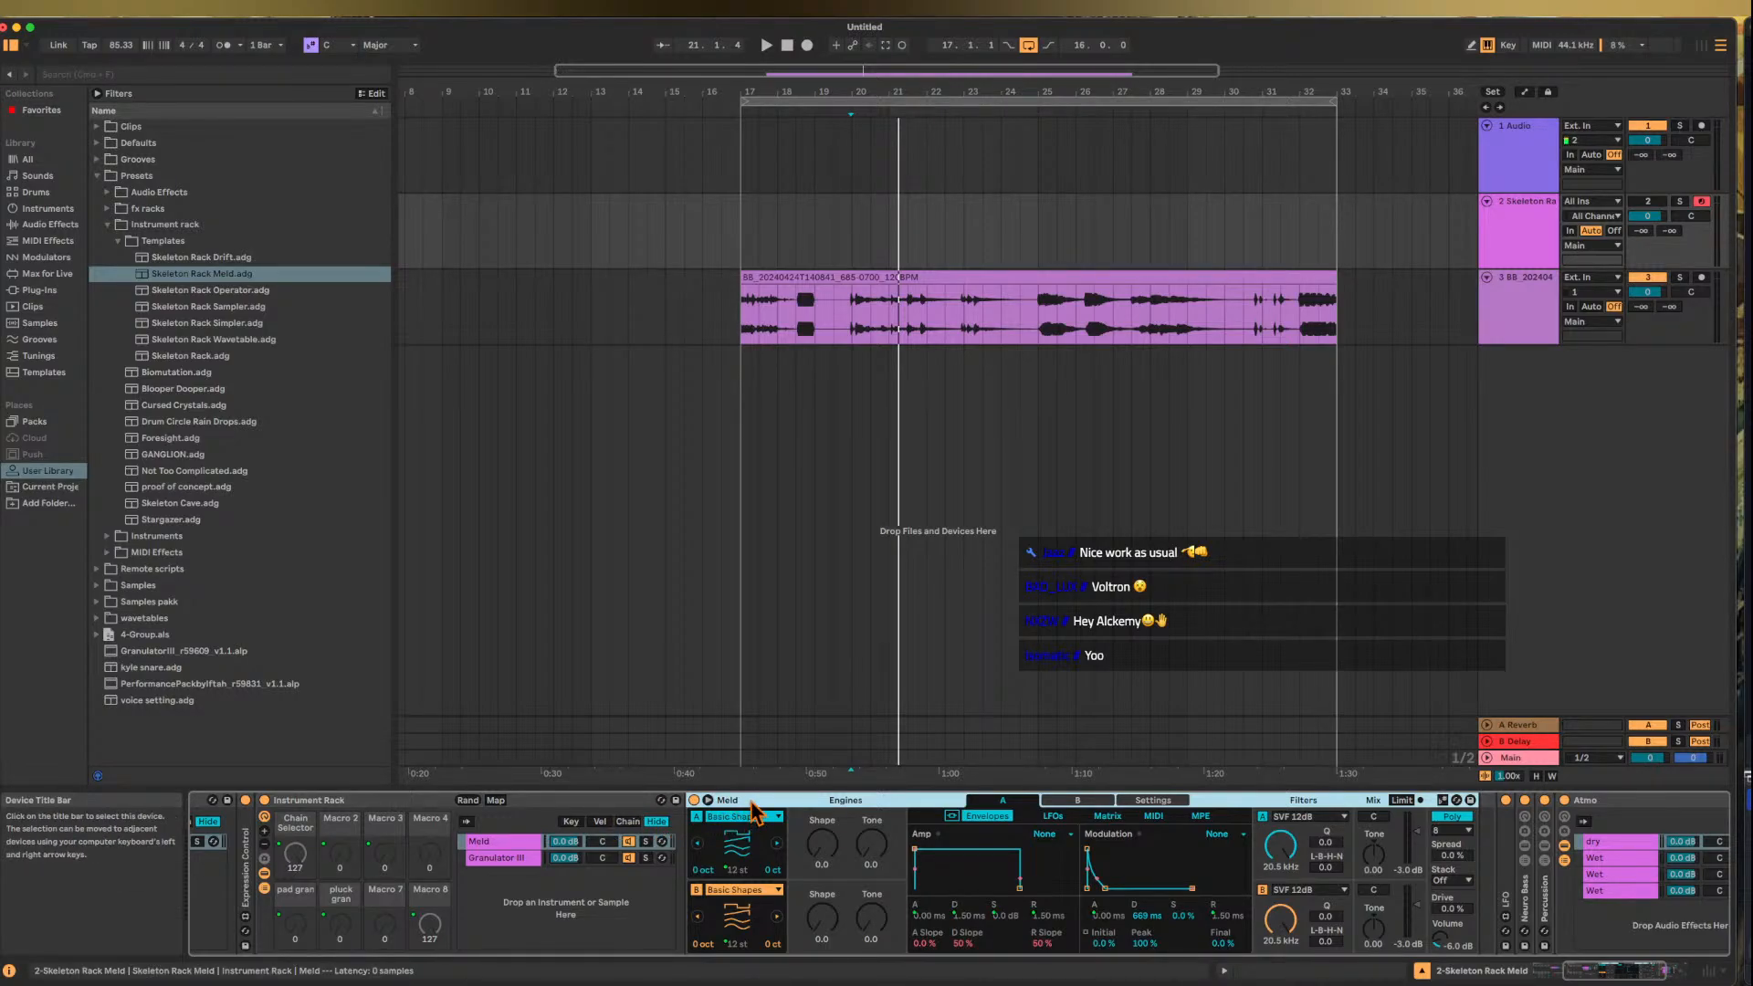
scroll(754, 810, right, 5)
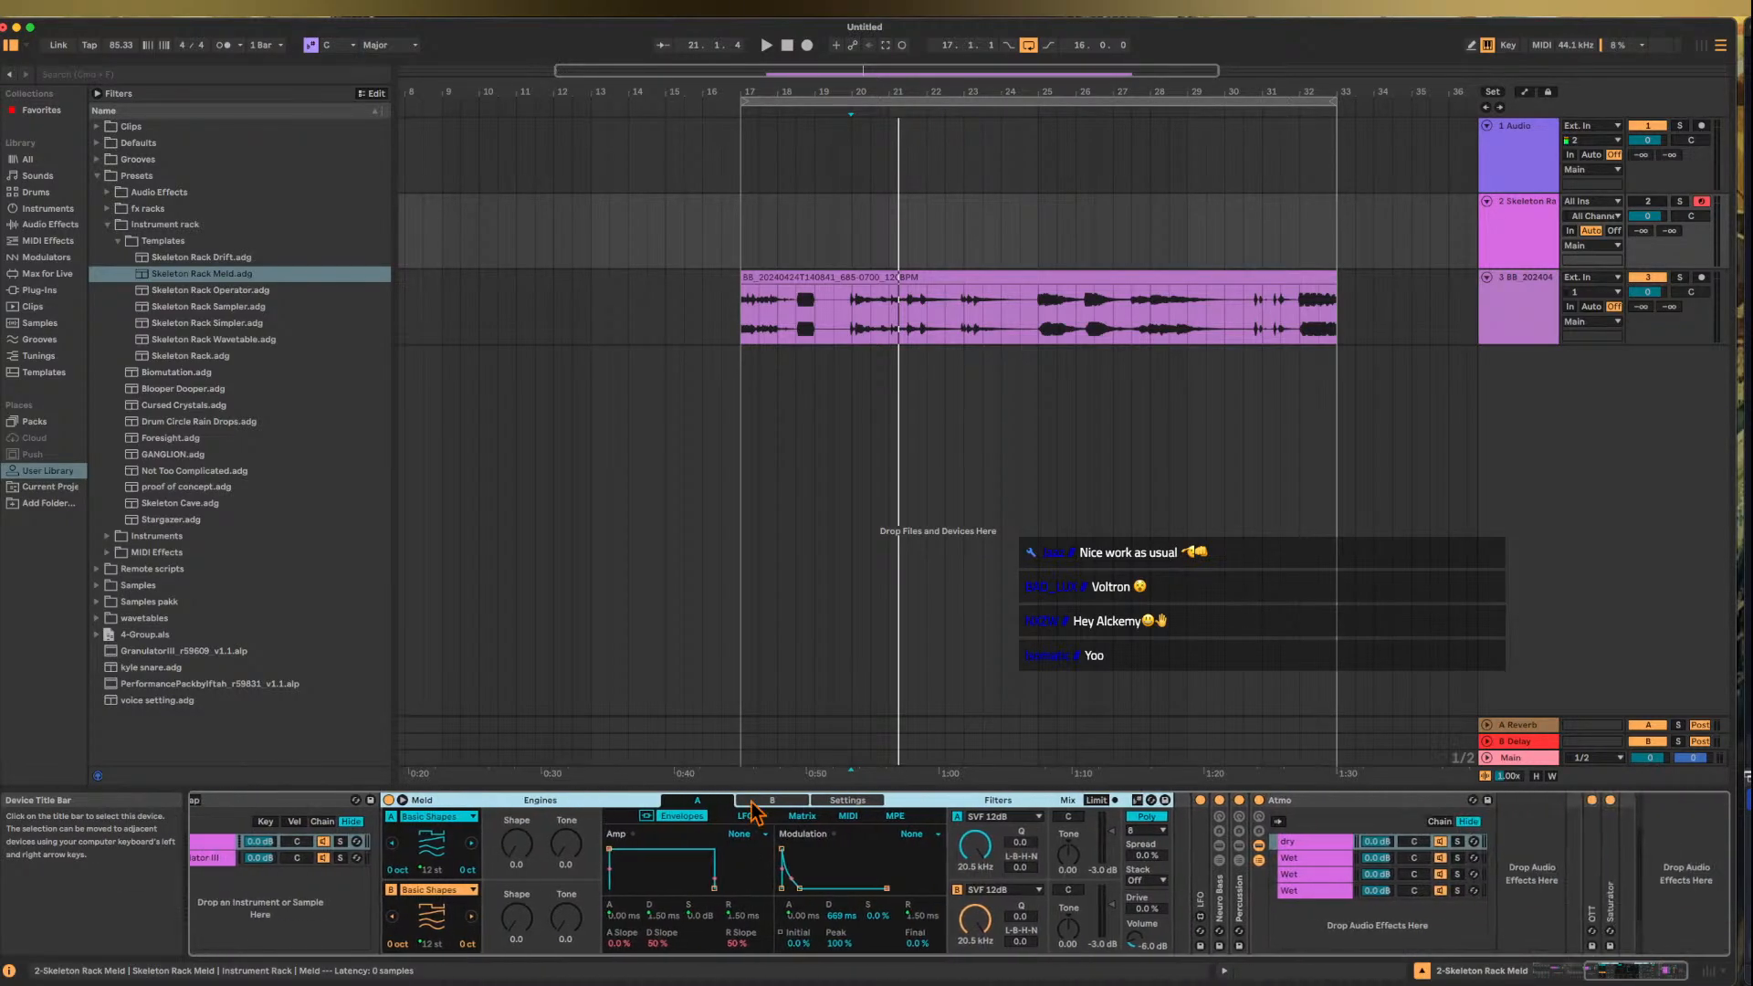
- Unfold the Neuro Bass effect rack, hot-swap it with Cursed Crystals Neuro Bass from the NEURO folder, and leave hot-swap mode
double_click(1221, 894)
scroll(1221, 894, right, 4)
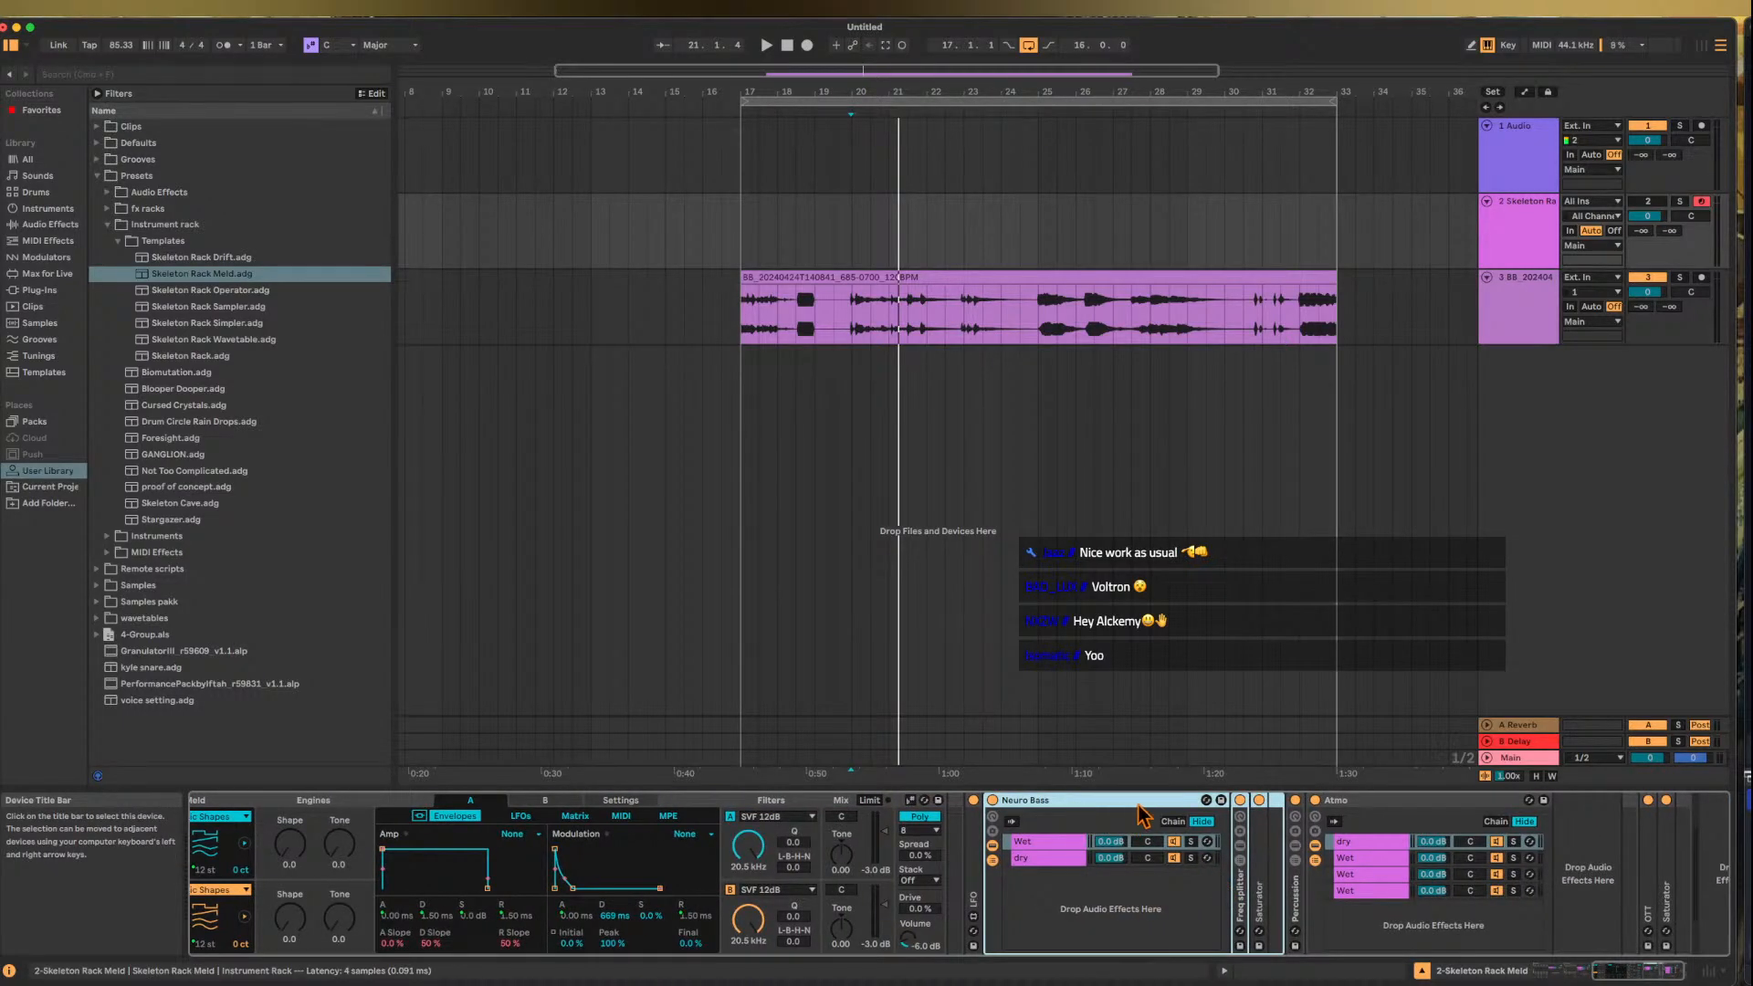
click(1206, 801)
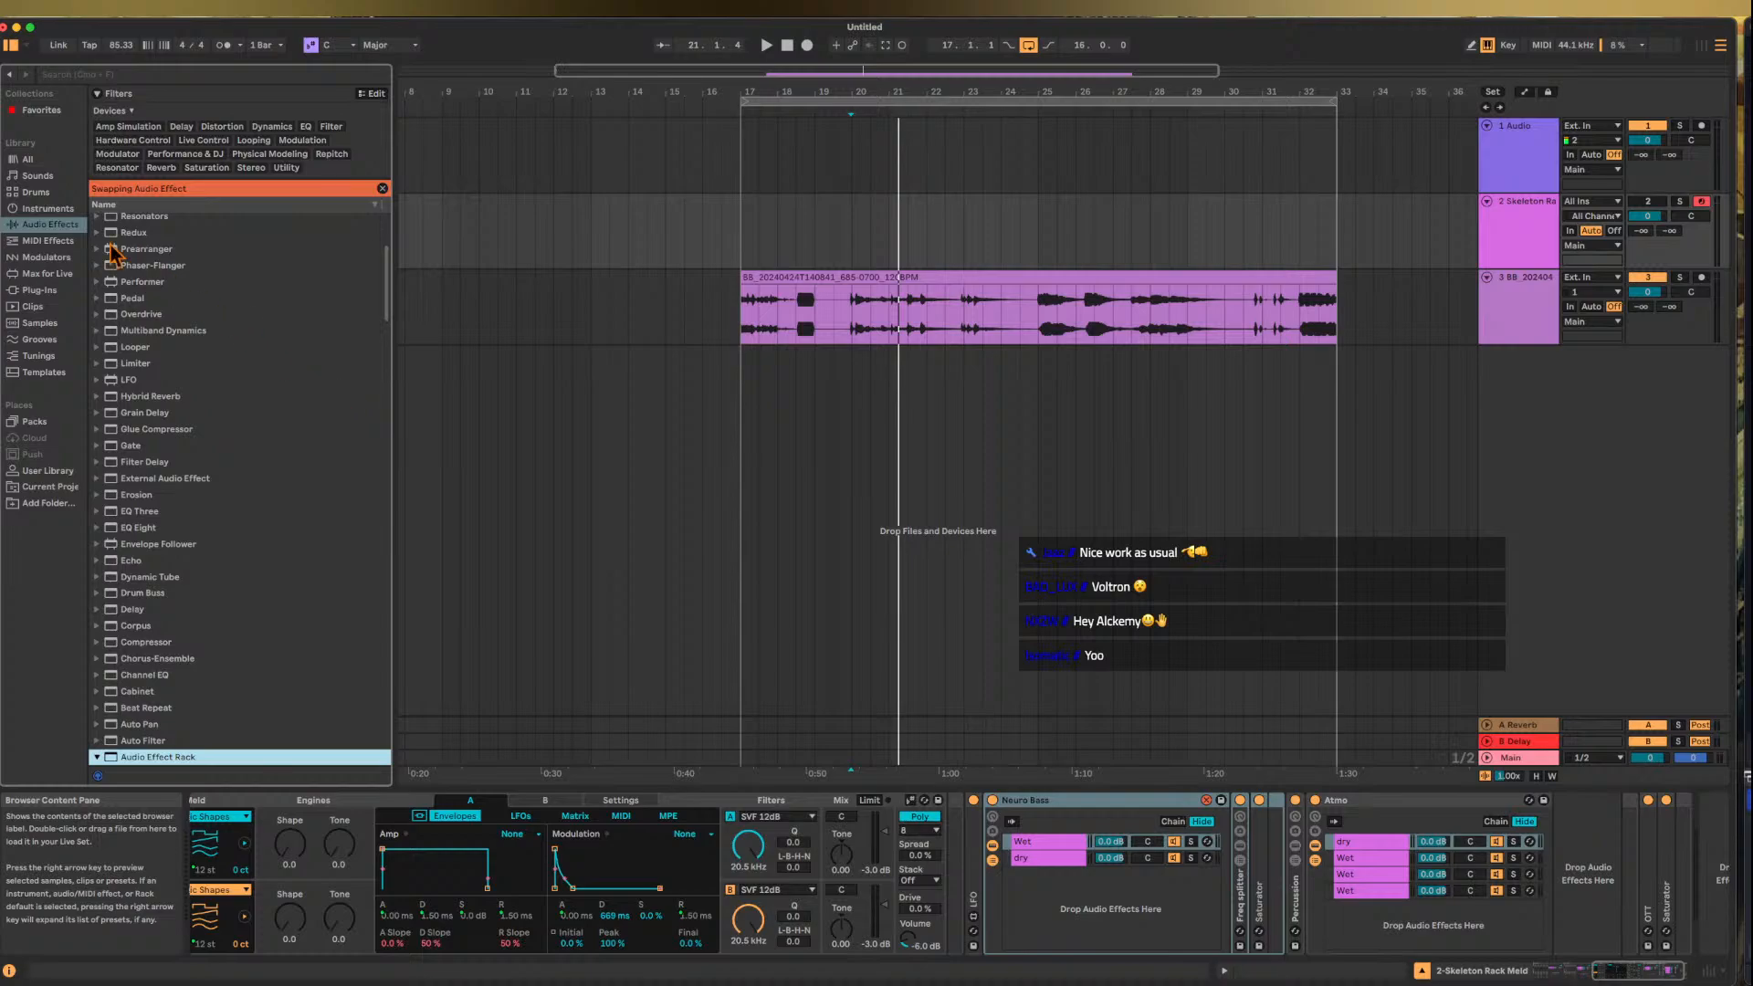
click(48, 470)
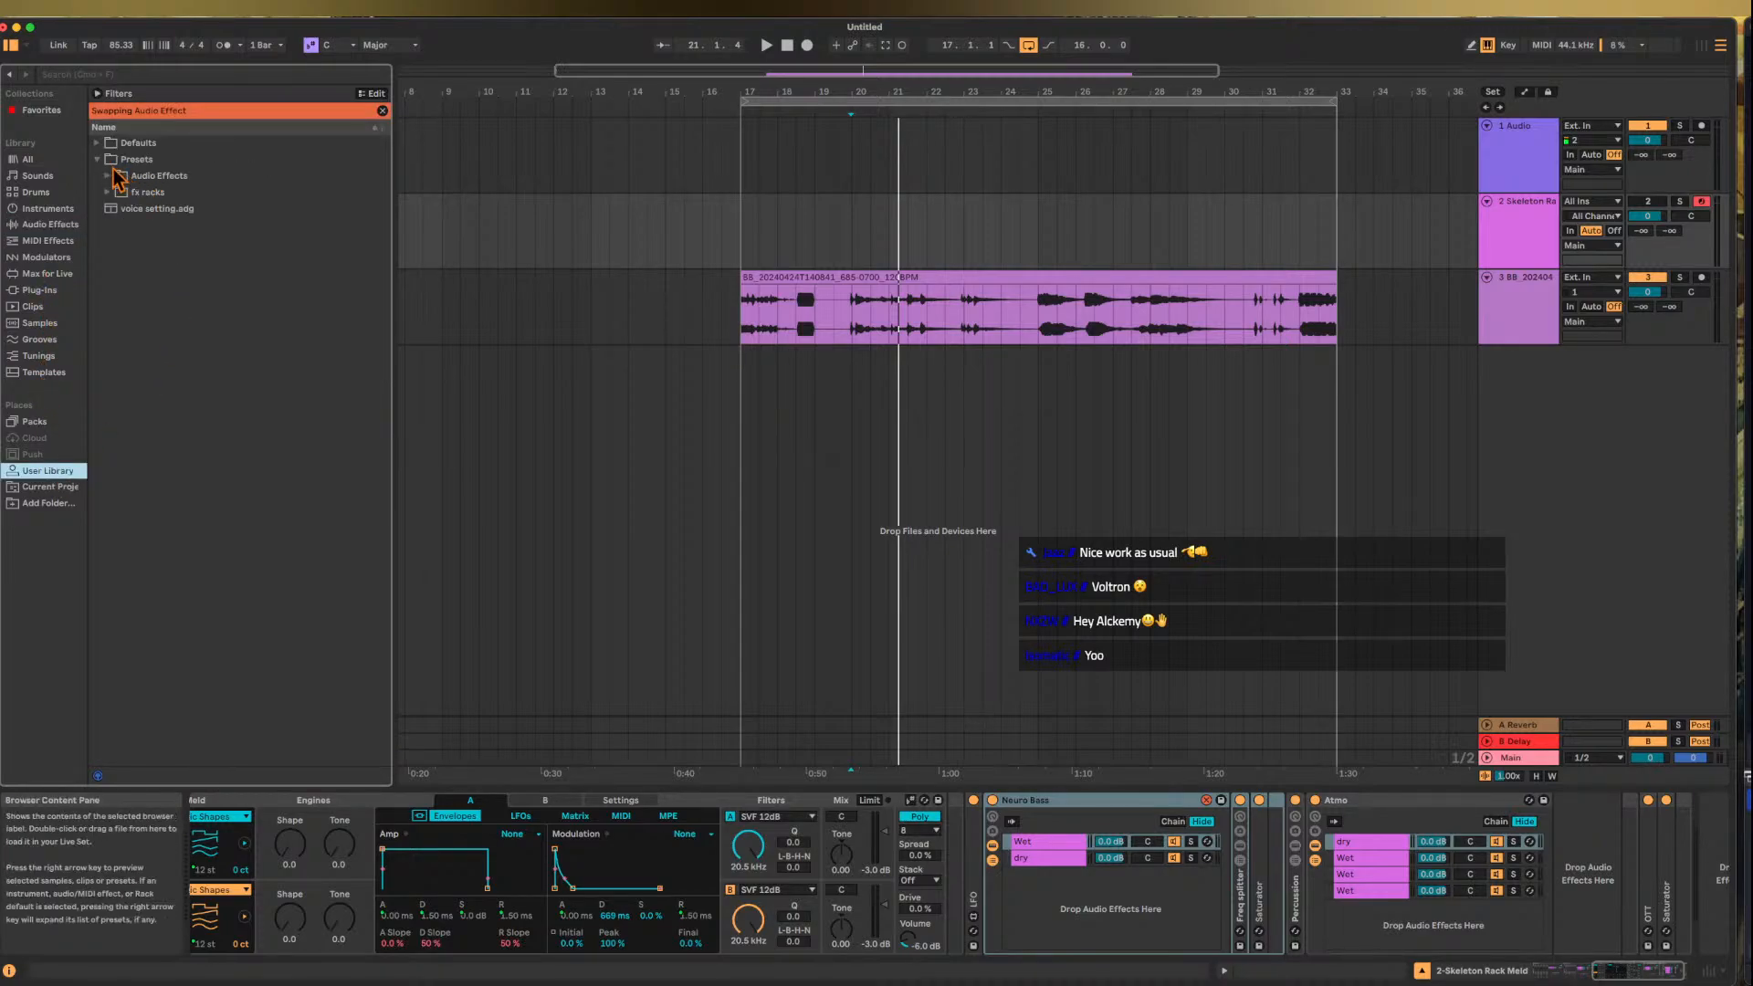
click(108, 175)
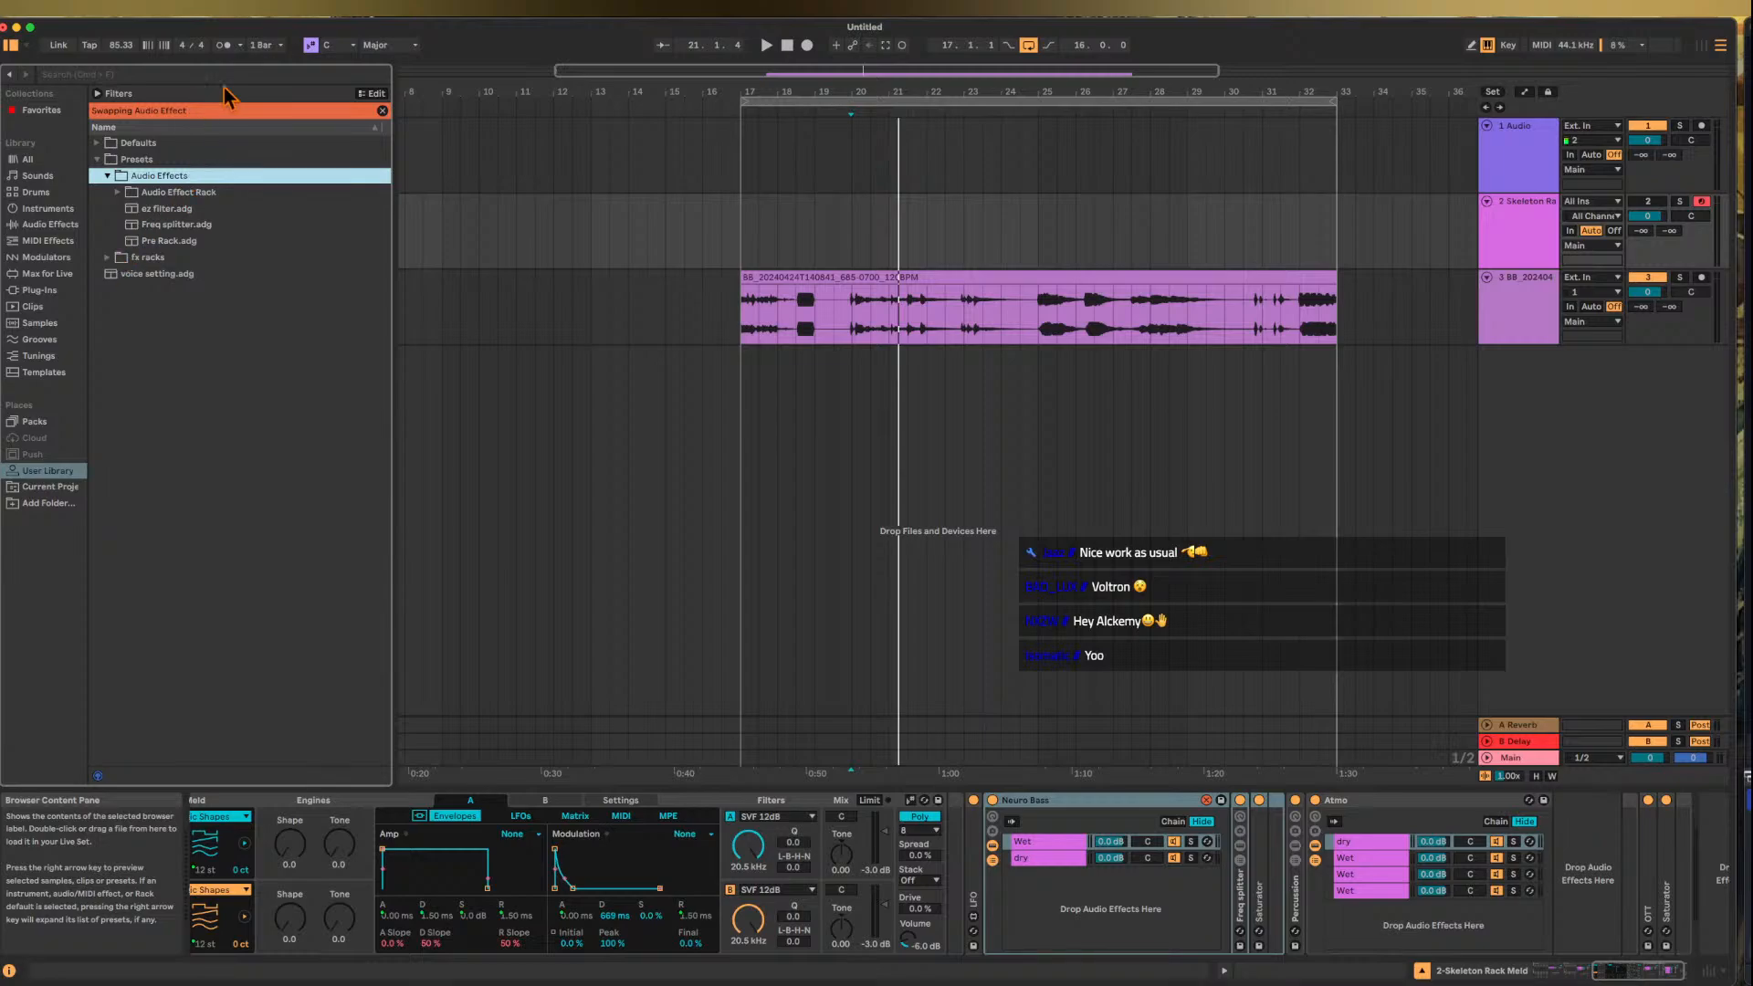
click(117, 257)
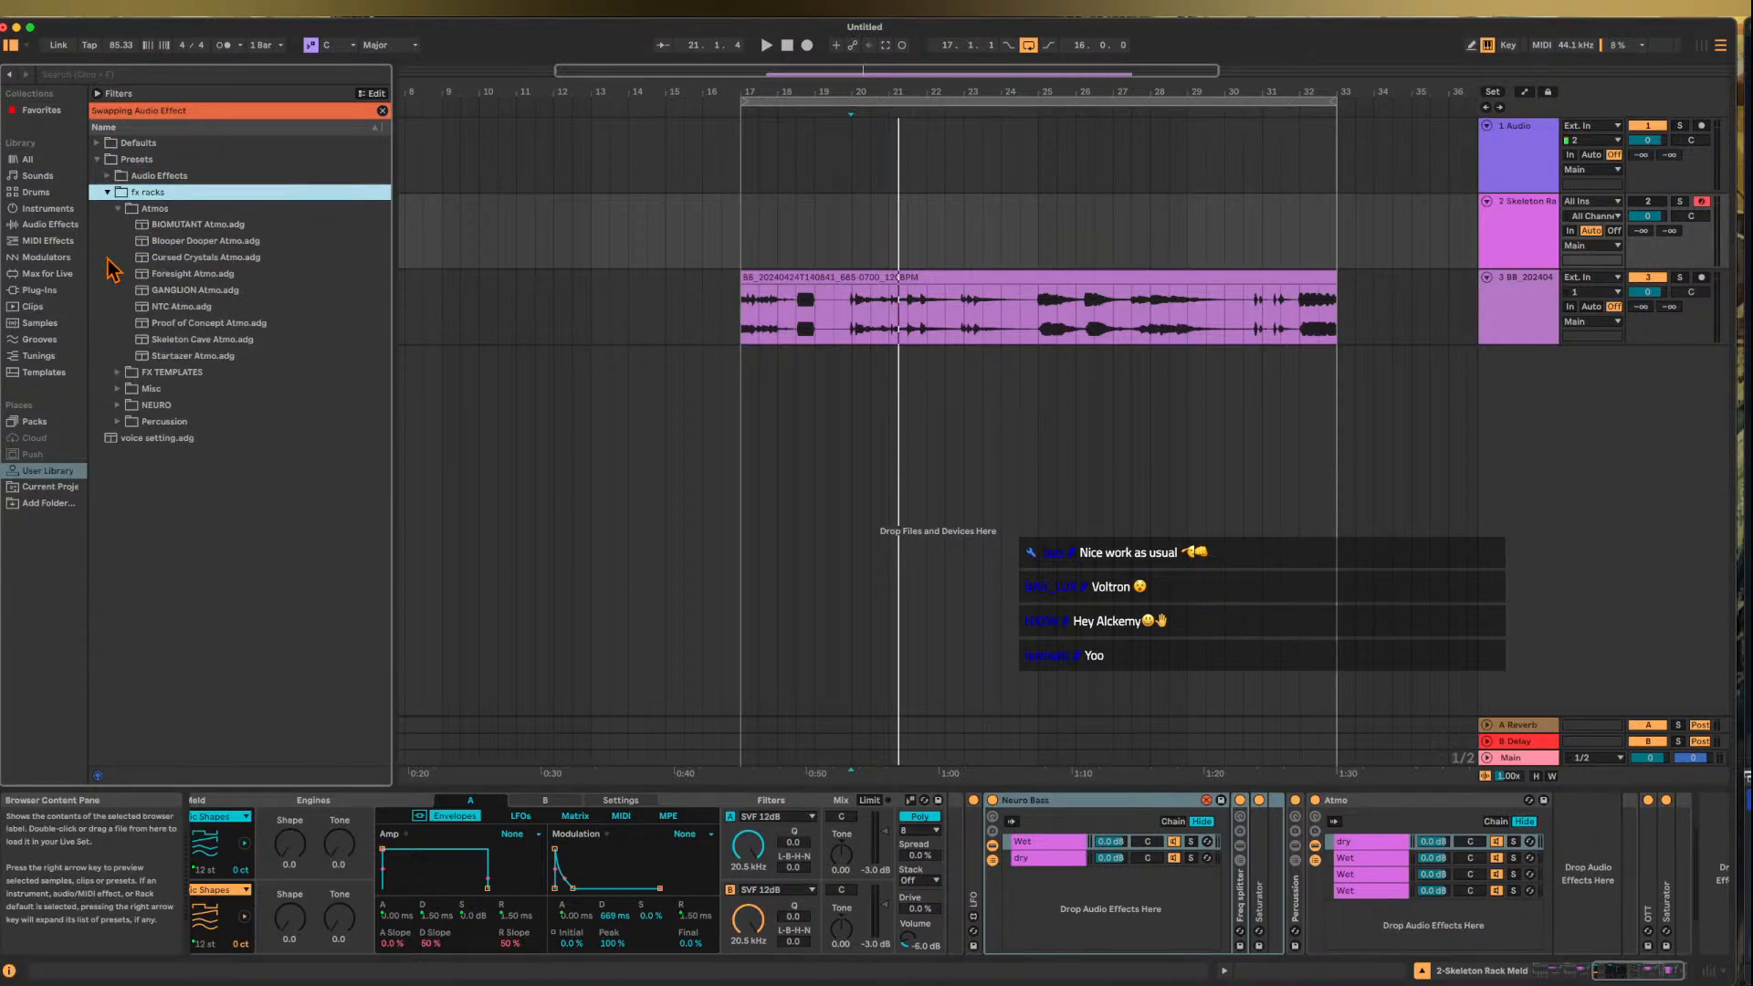
click(117, 209)
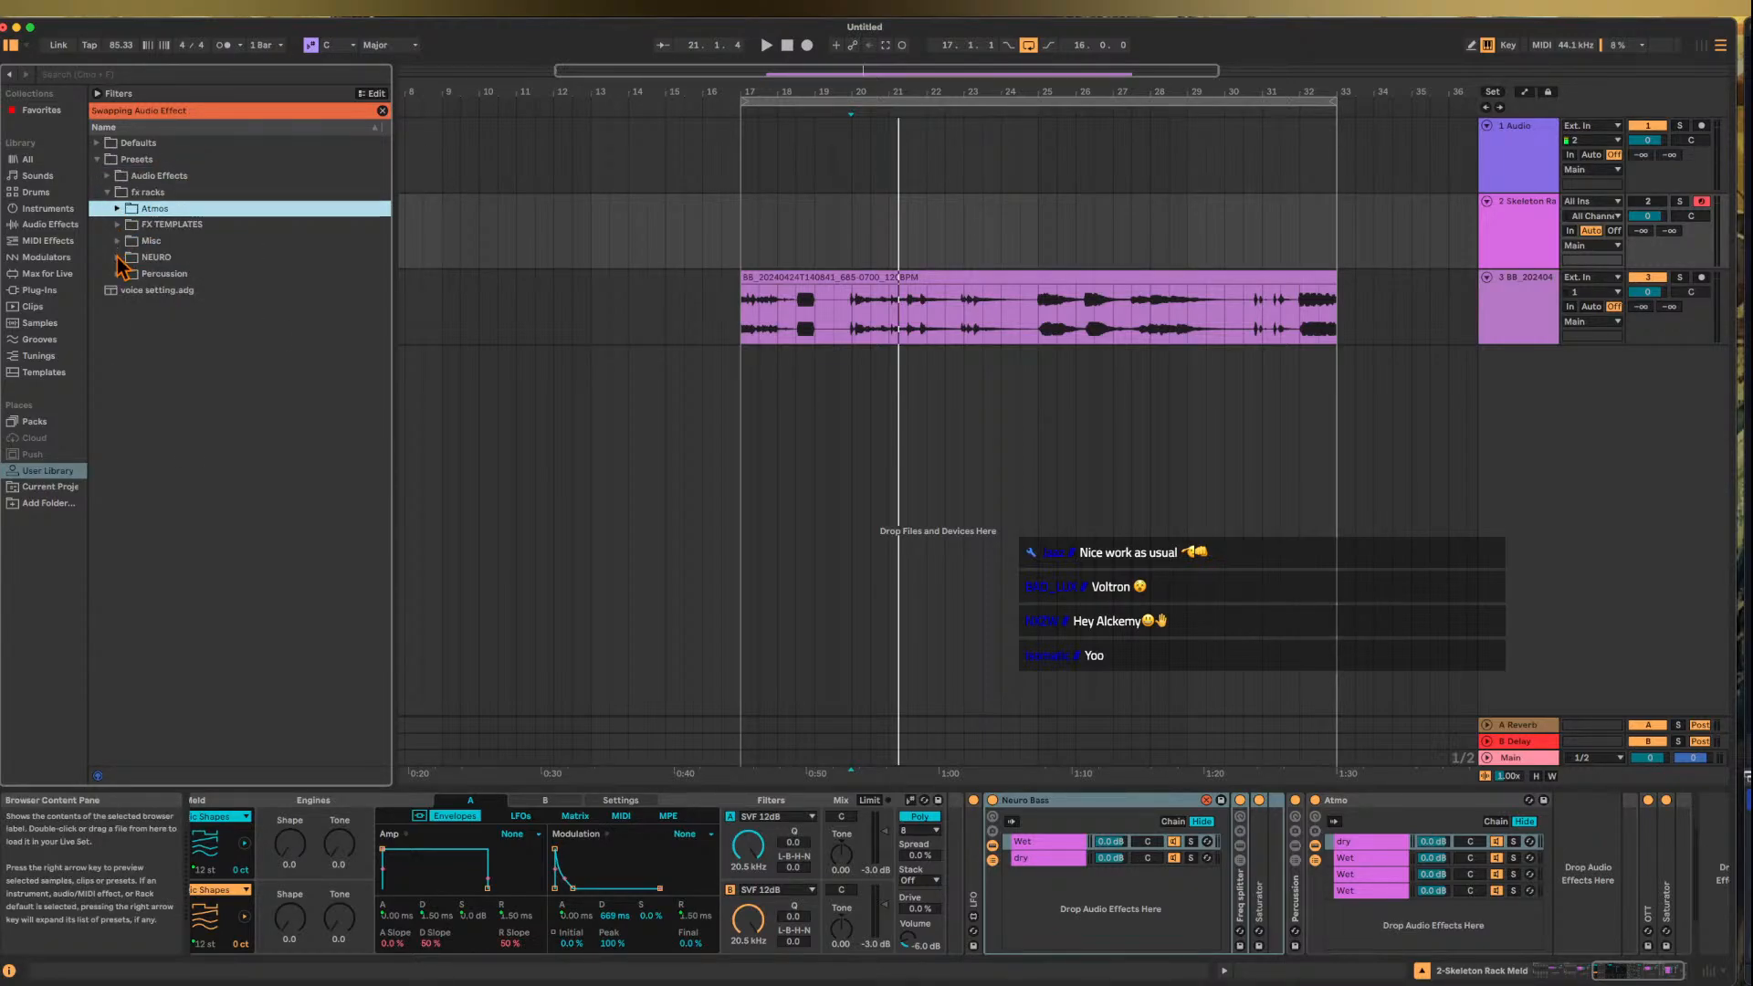
click(118, 258)
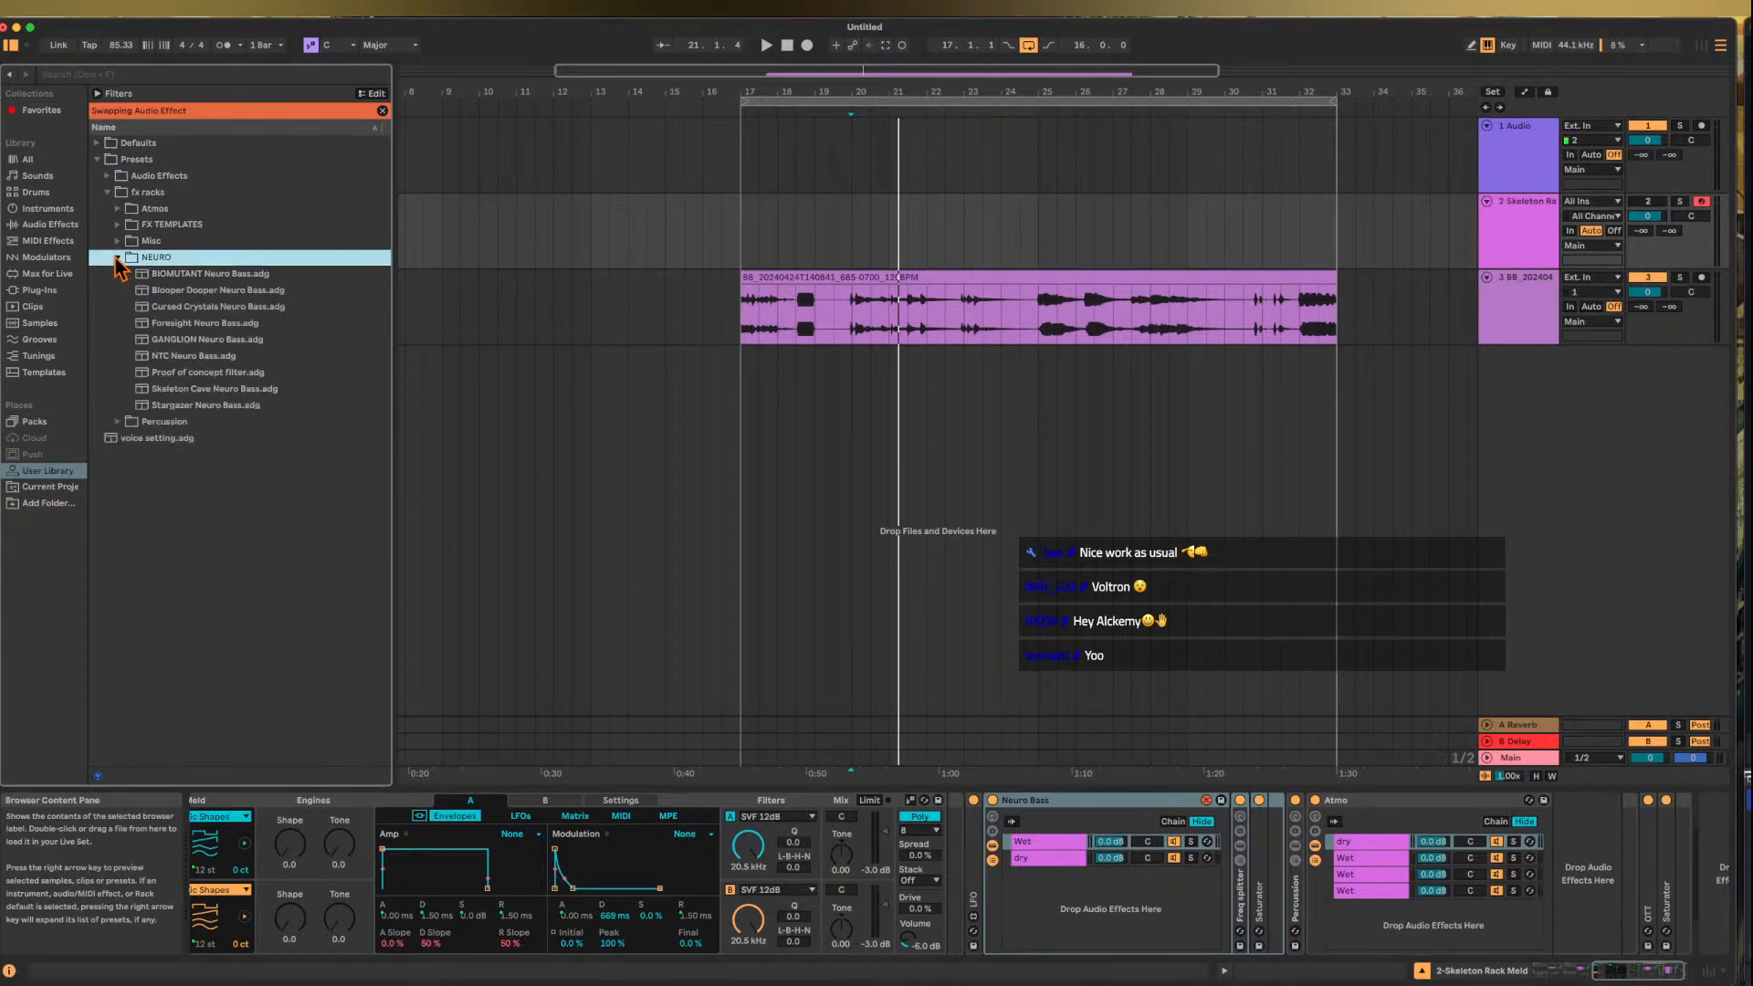
double_click(196, 308)
scroll(916, 815, left, 10)
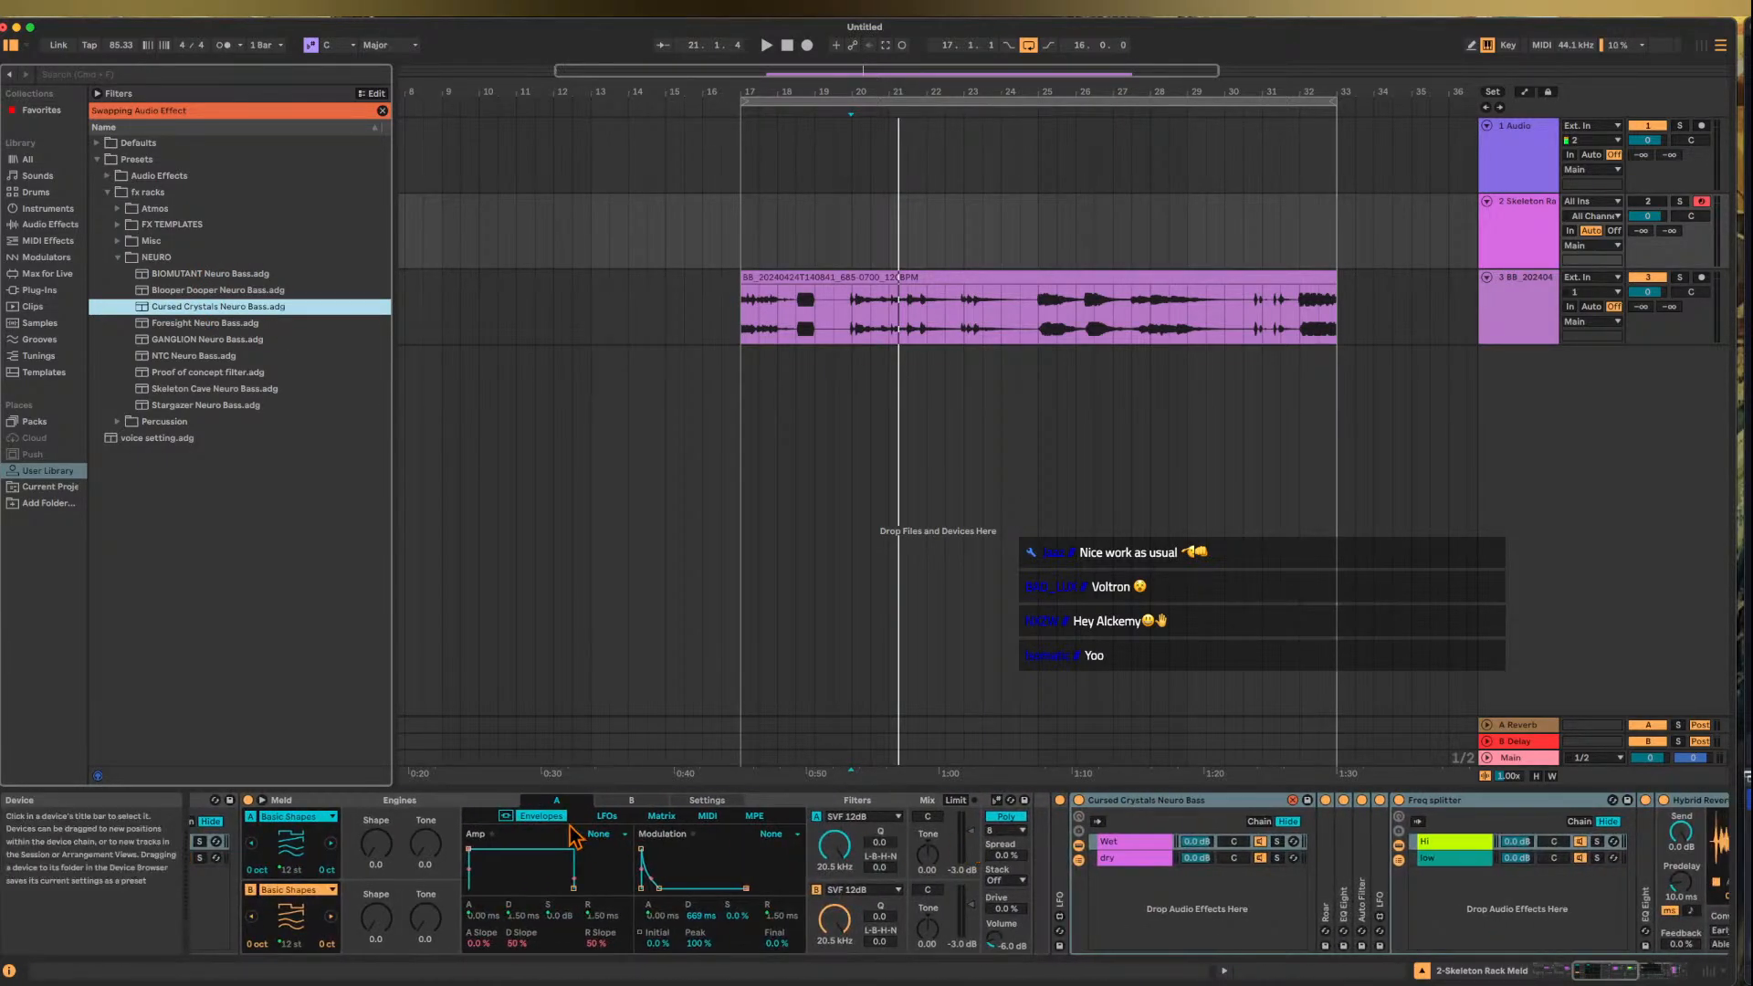
scroll(393, 858, left, 10)
scroll(389, 864, left, 1)
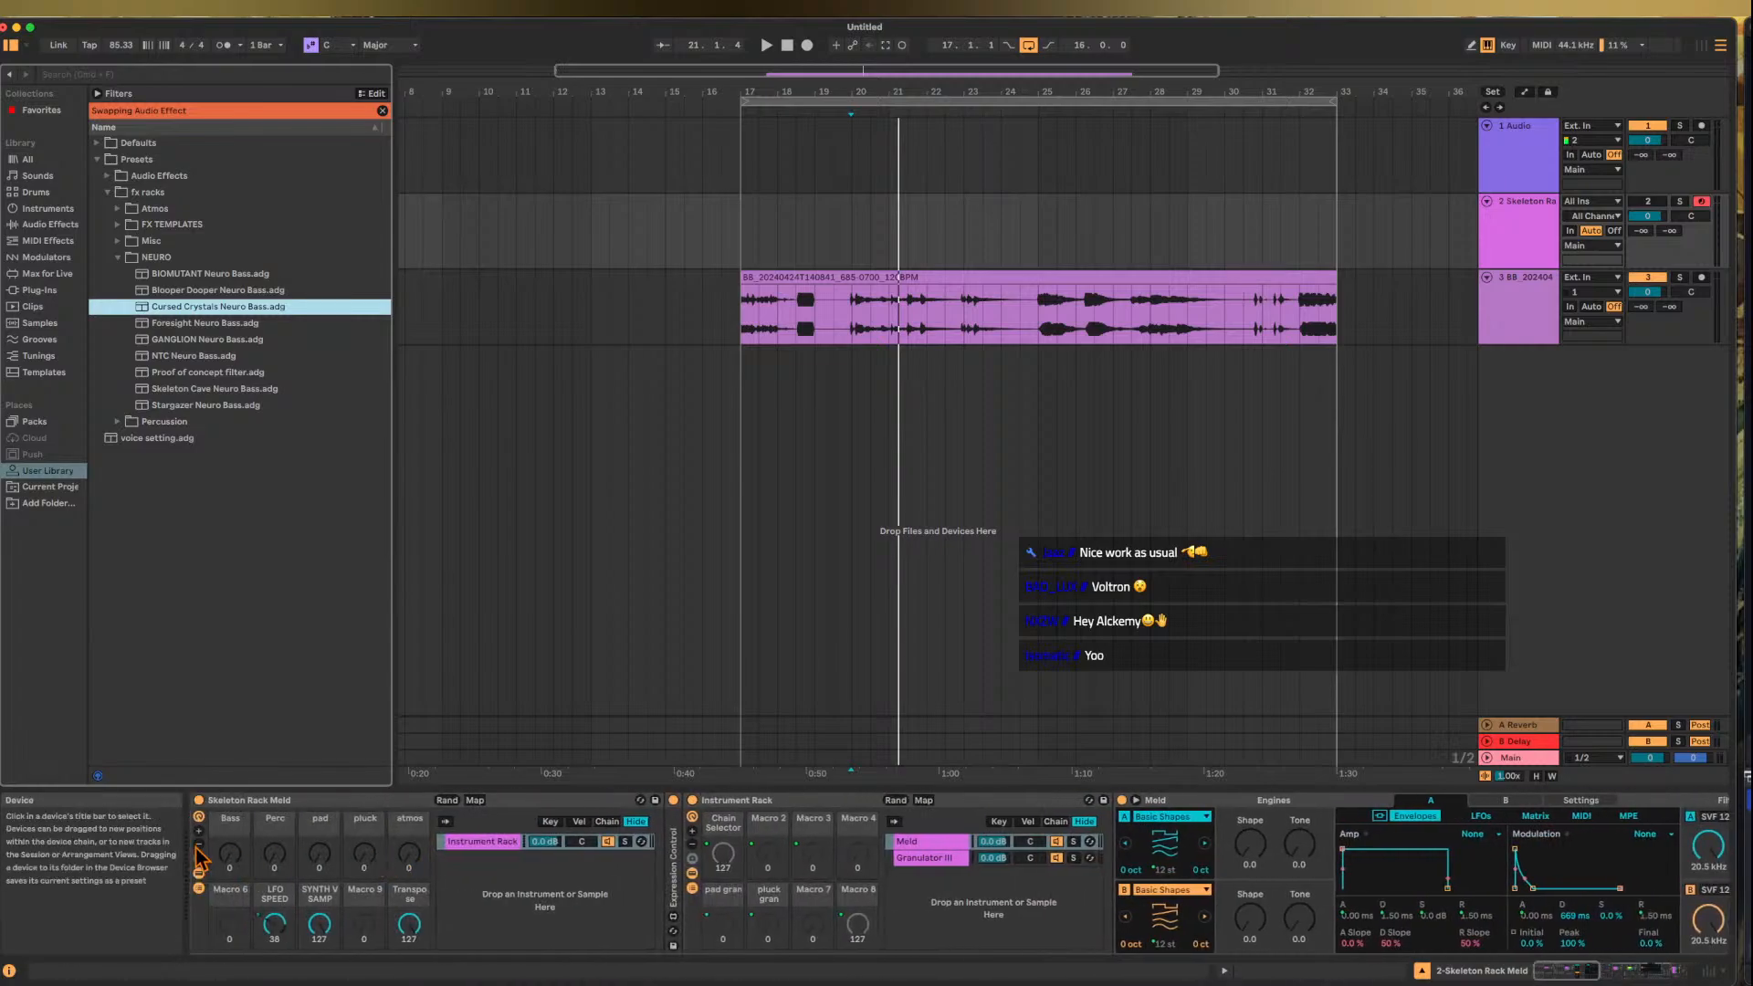
click(383, 112)
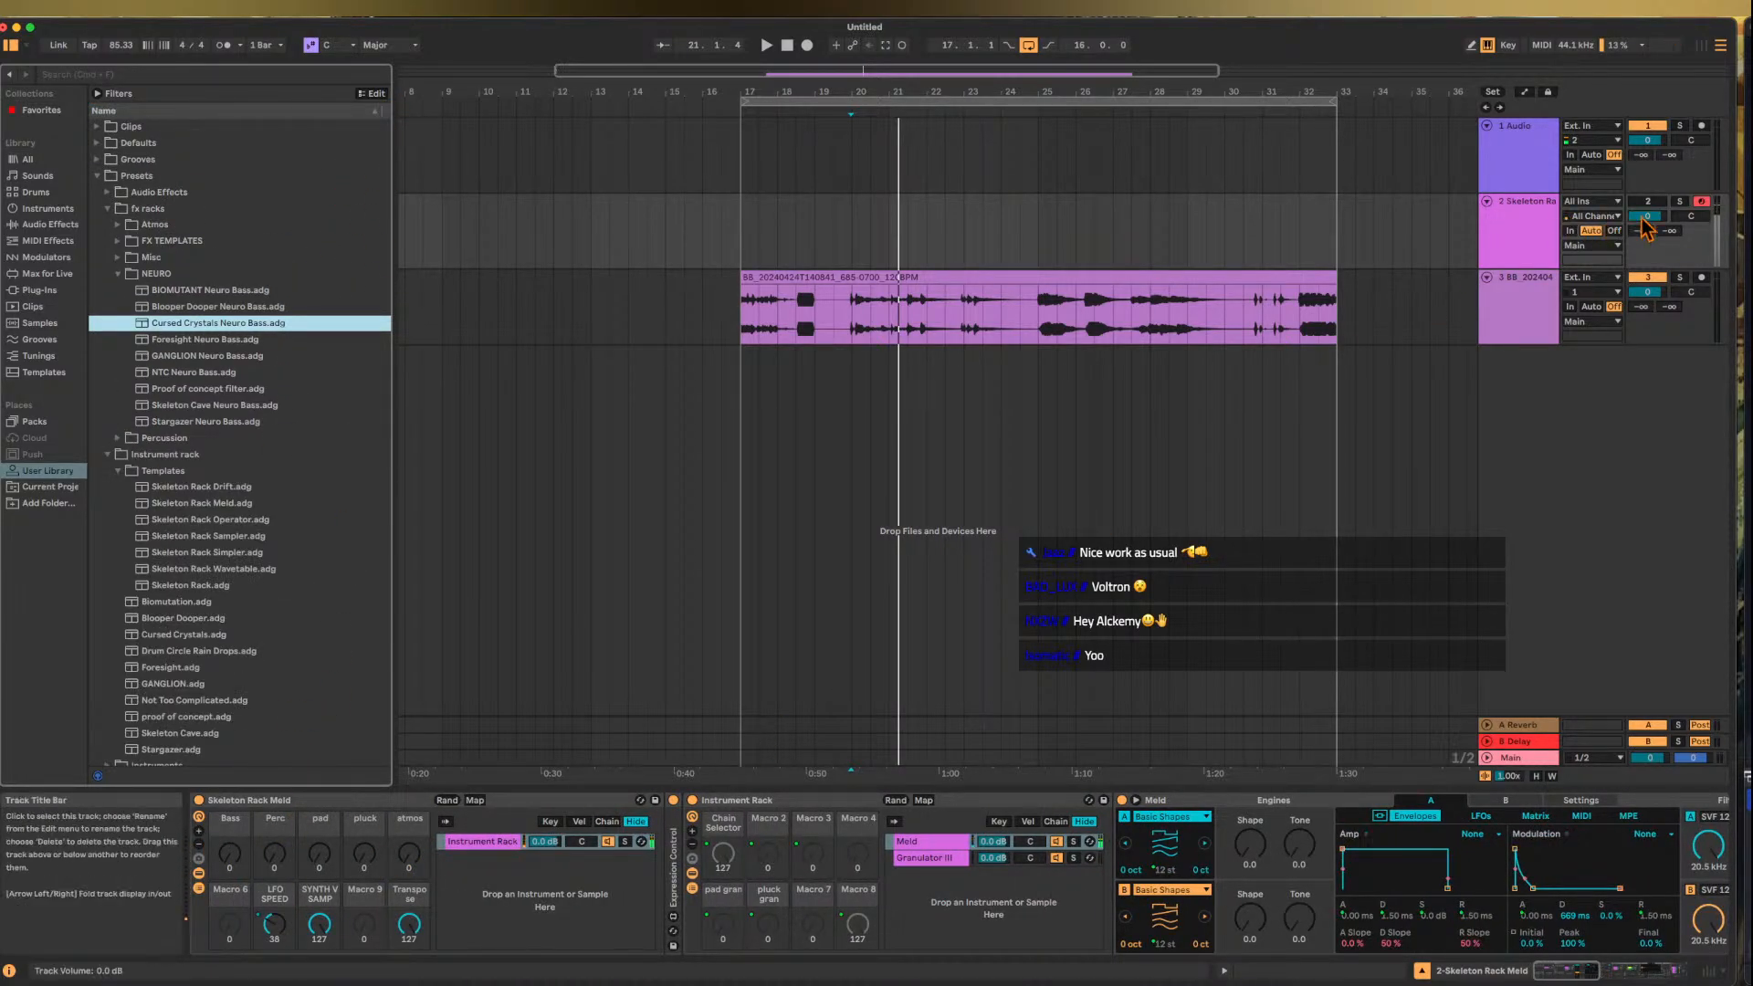
- Play a note on the Skeleton Rack Meld track, lowering the keyboard octave by one and trying the Bass macro at 127
click(1513, 223)
key(a)
key(z)
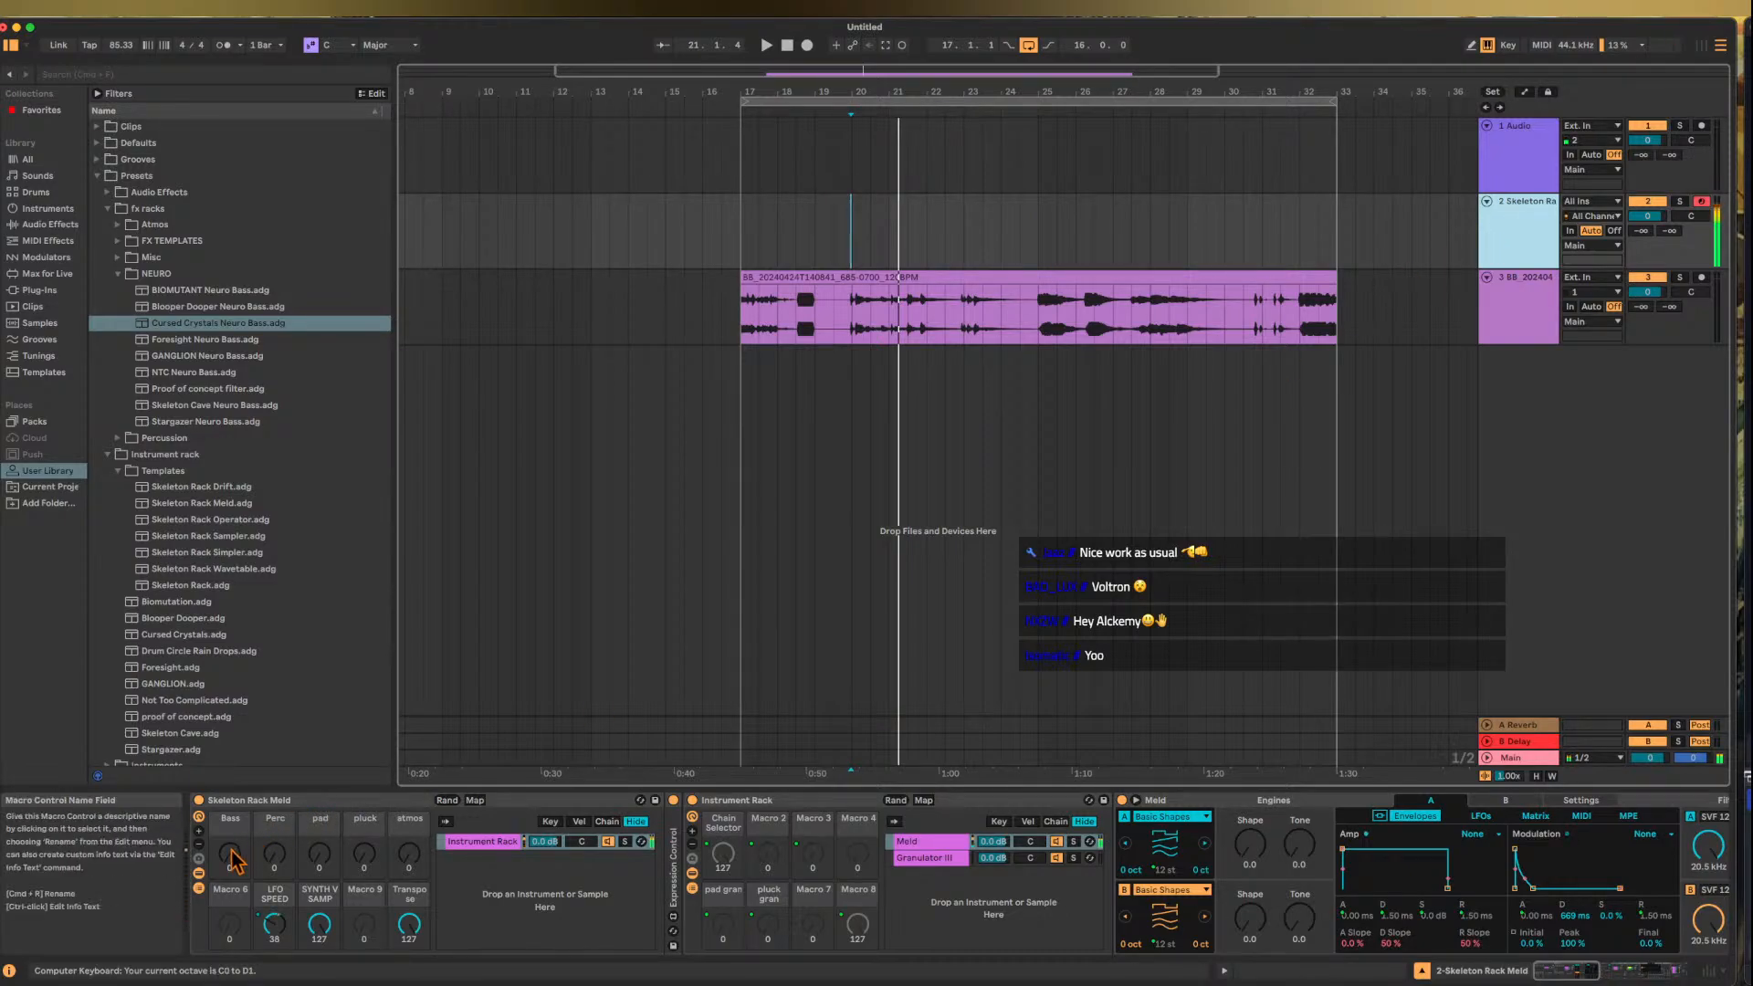
drag(233, 857, 232, 794)
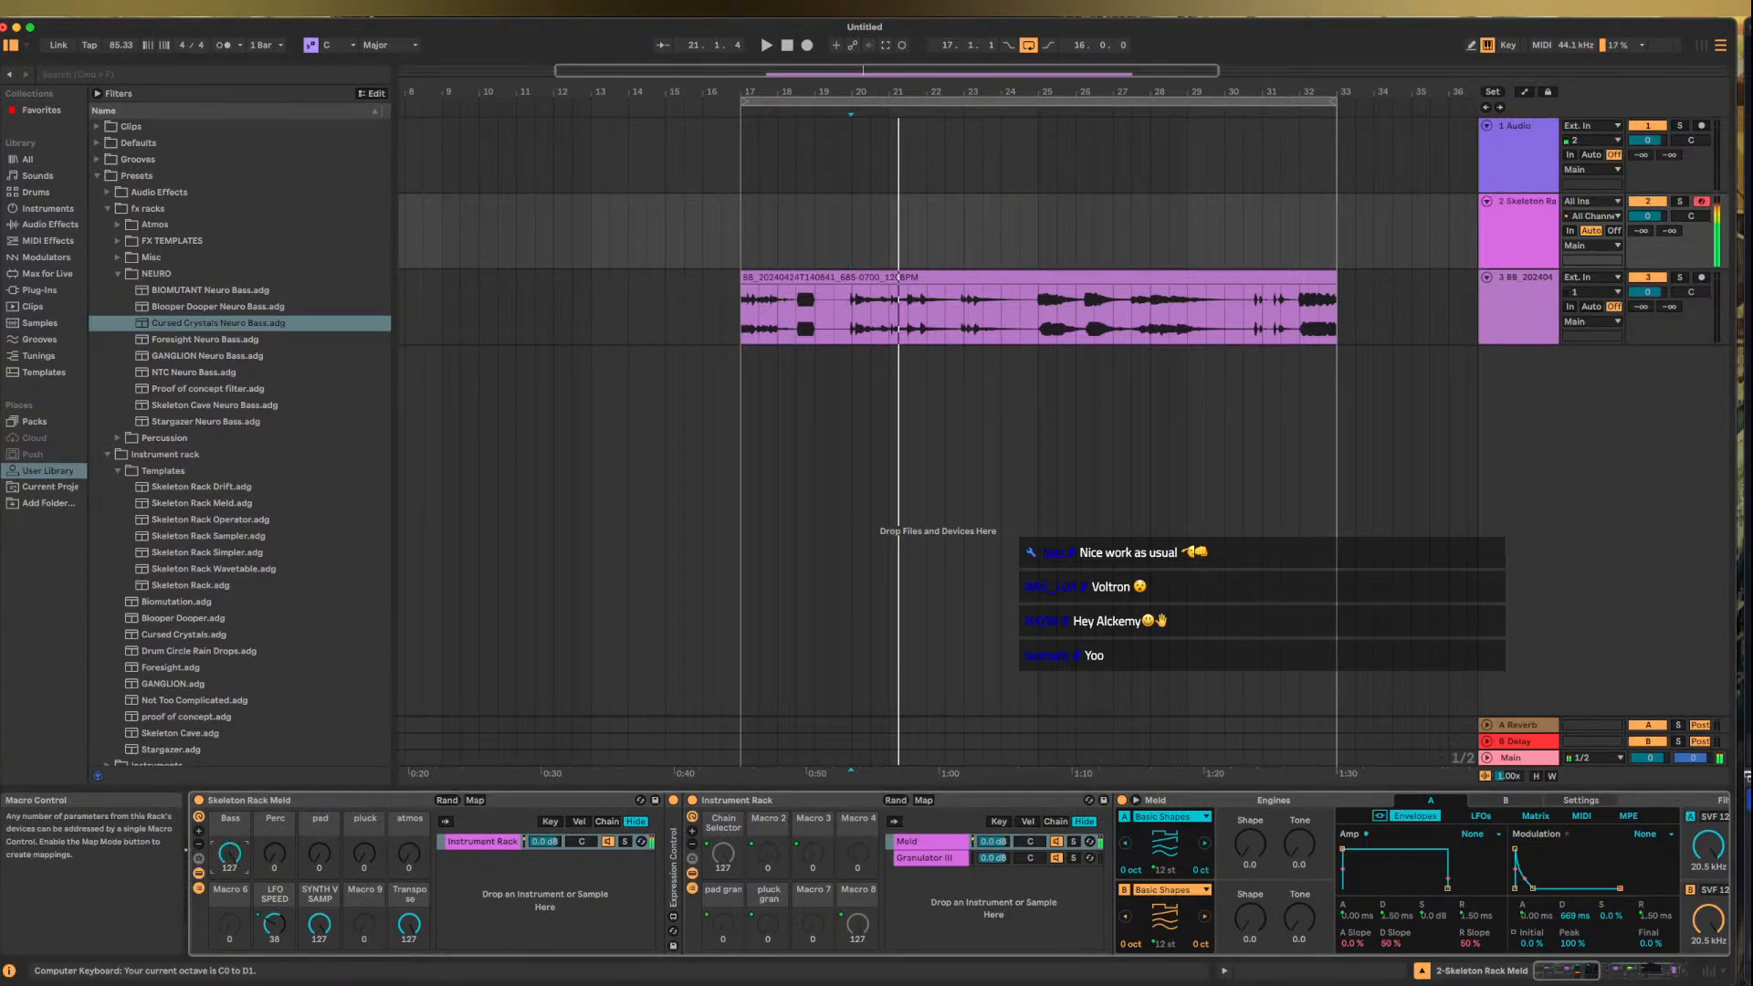
scroll(1161, 876, right, 1)
scroll(1161, 881, left, 1)
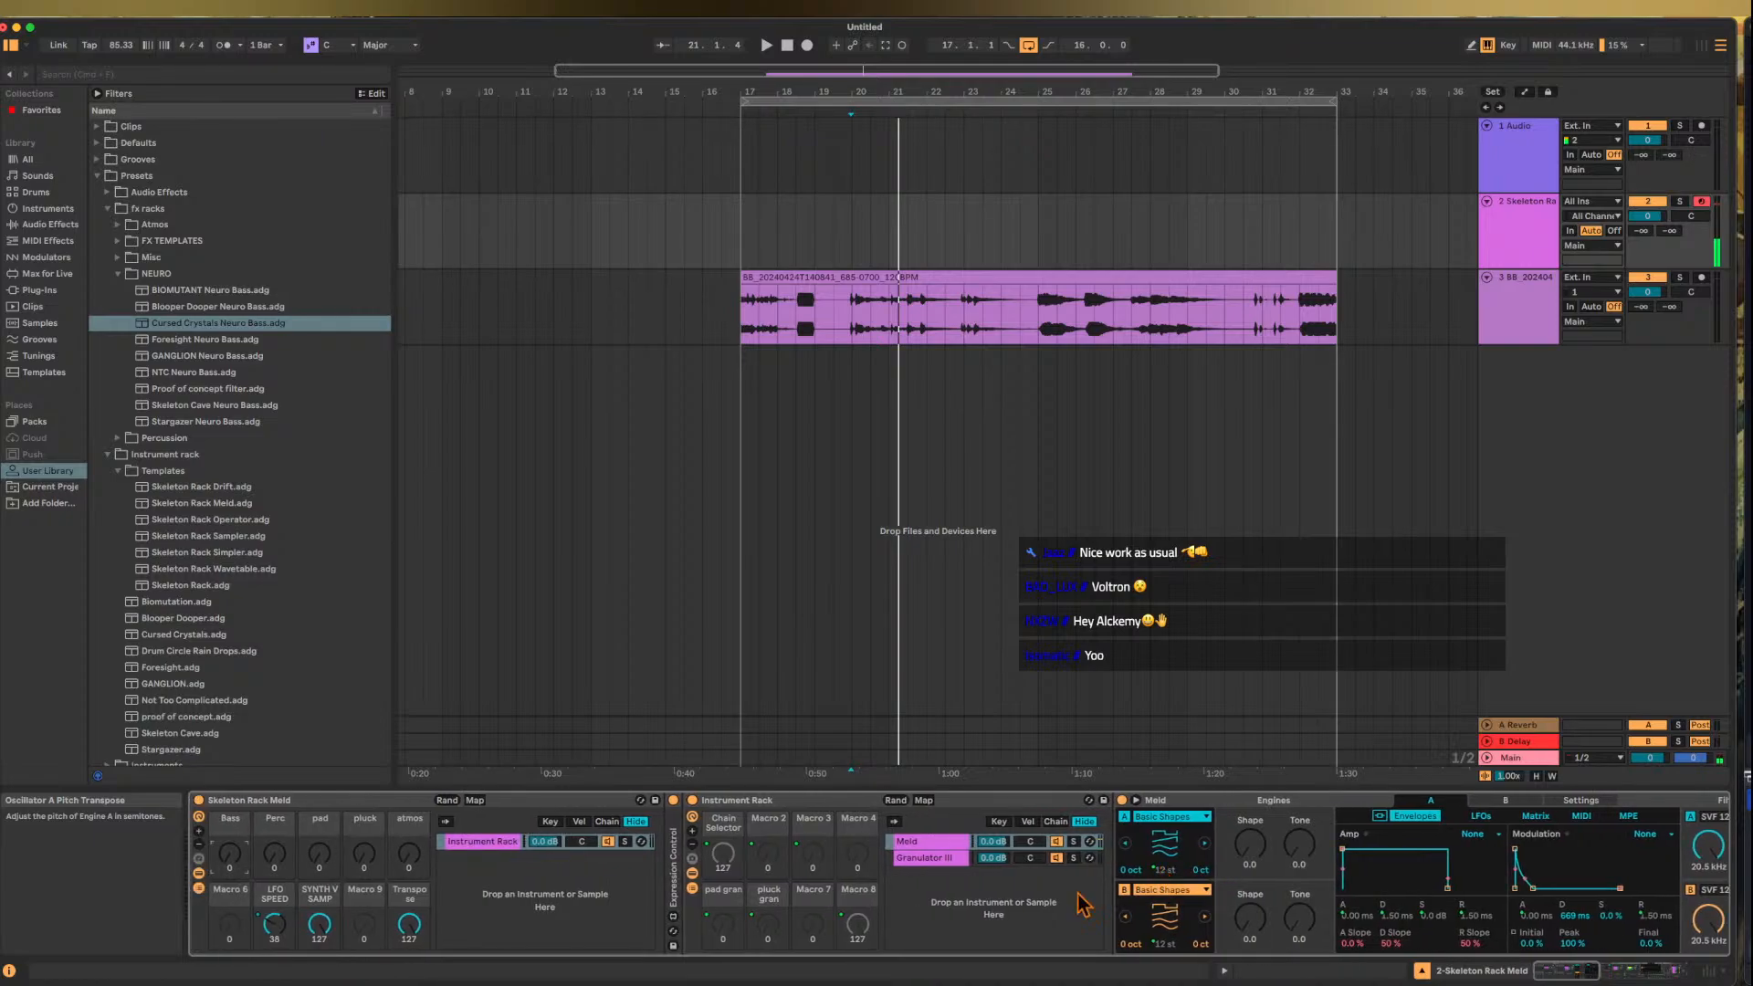
- Set Meld's oscillator A to Dual Basic Shapes with Shape 56.3 and Detune 8.7, and raise Meld's Drive to 20% and Volume to 0 dB
scroll(1177, 863, right, 1)
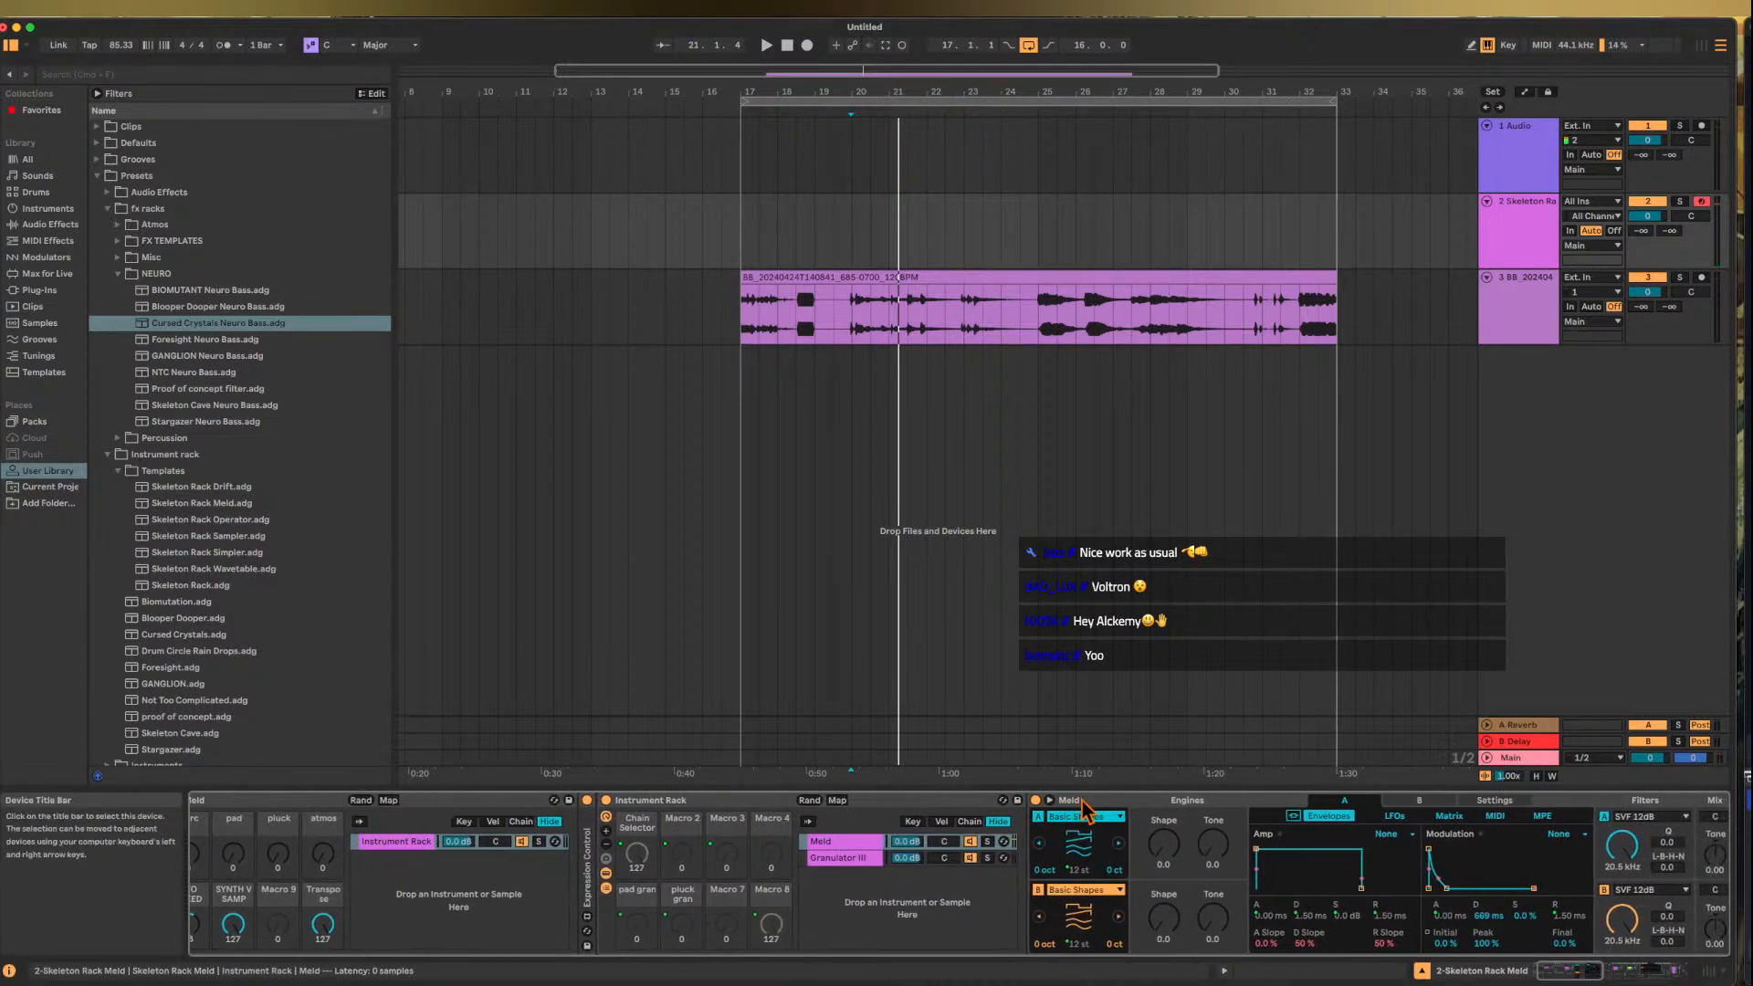
drag(1144, 847, 1144, 796)
key(z)
click(1096, 816)
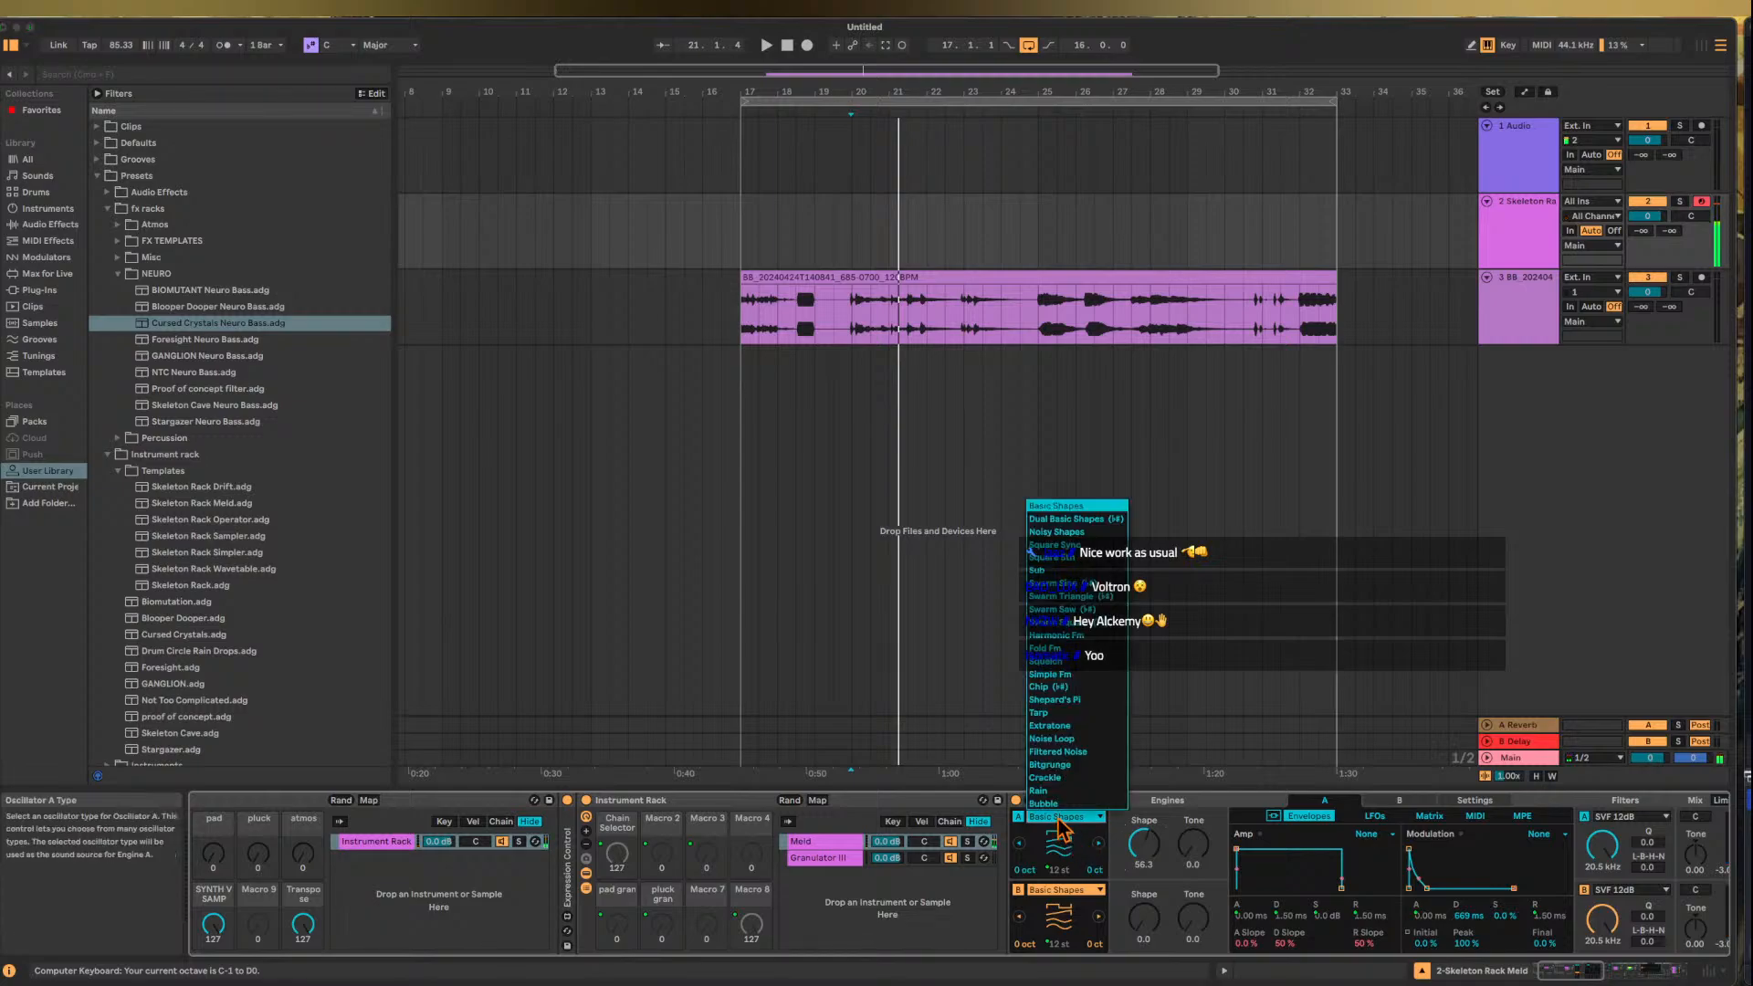
click(1078, 519)
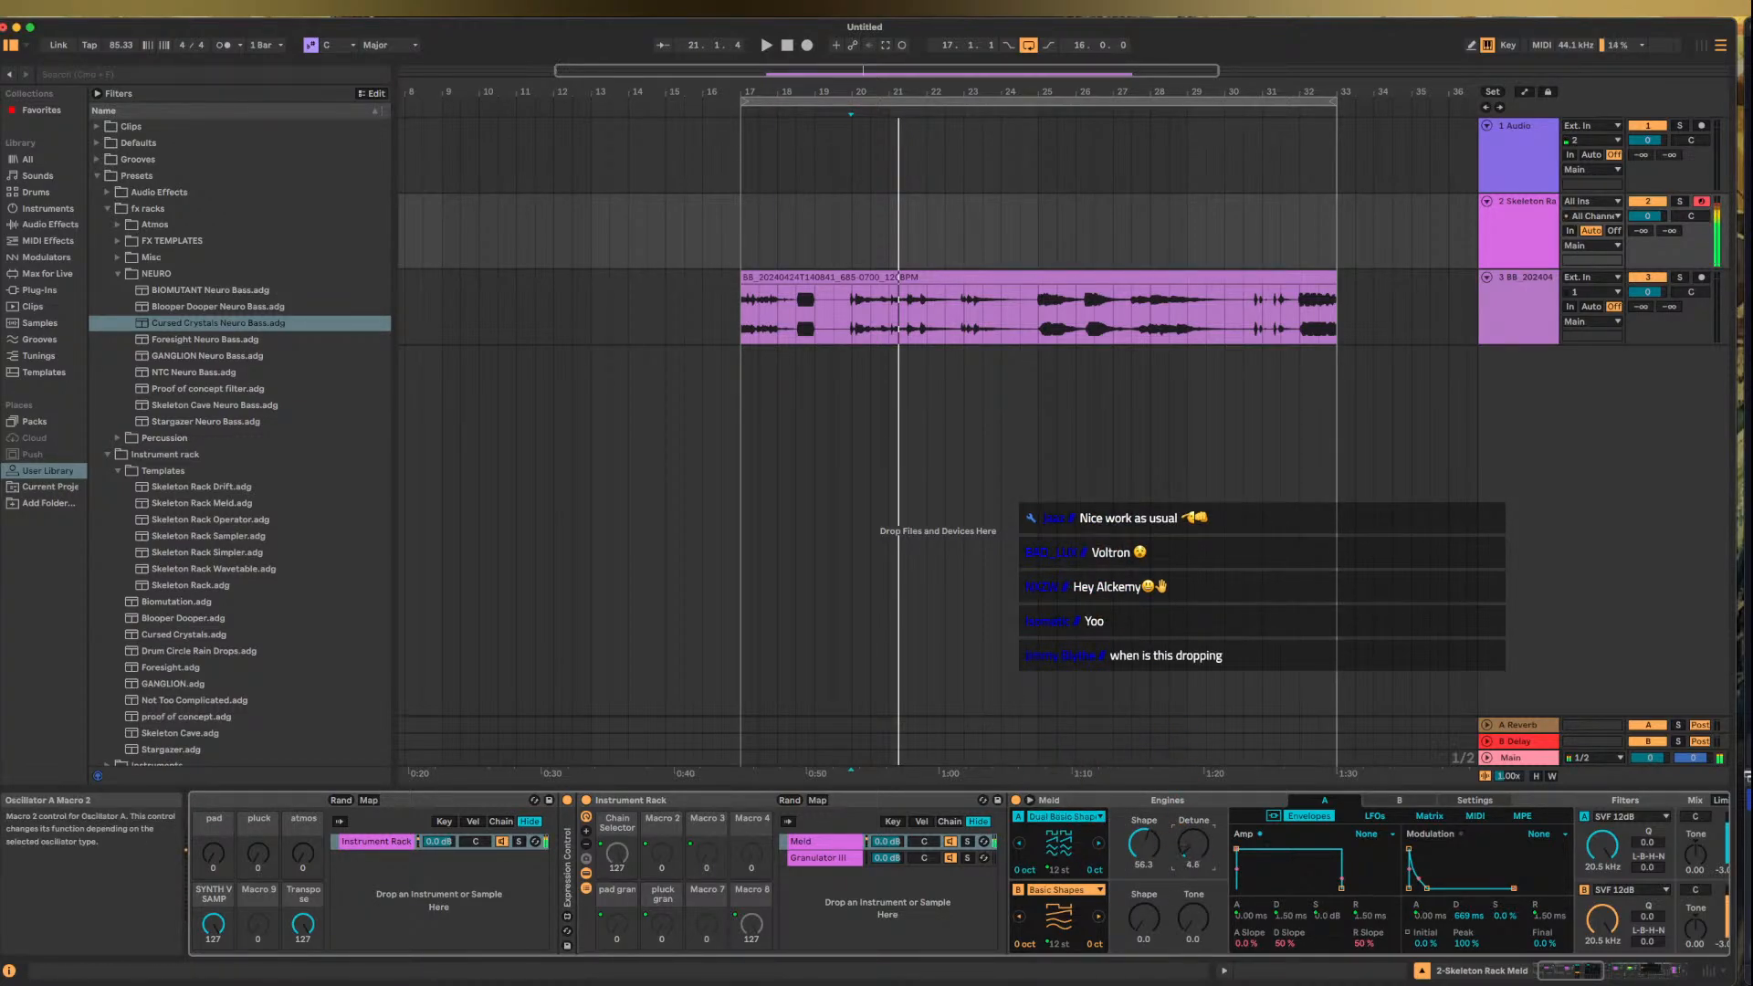
scroll(1196, 858, right, 5)
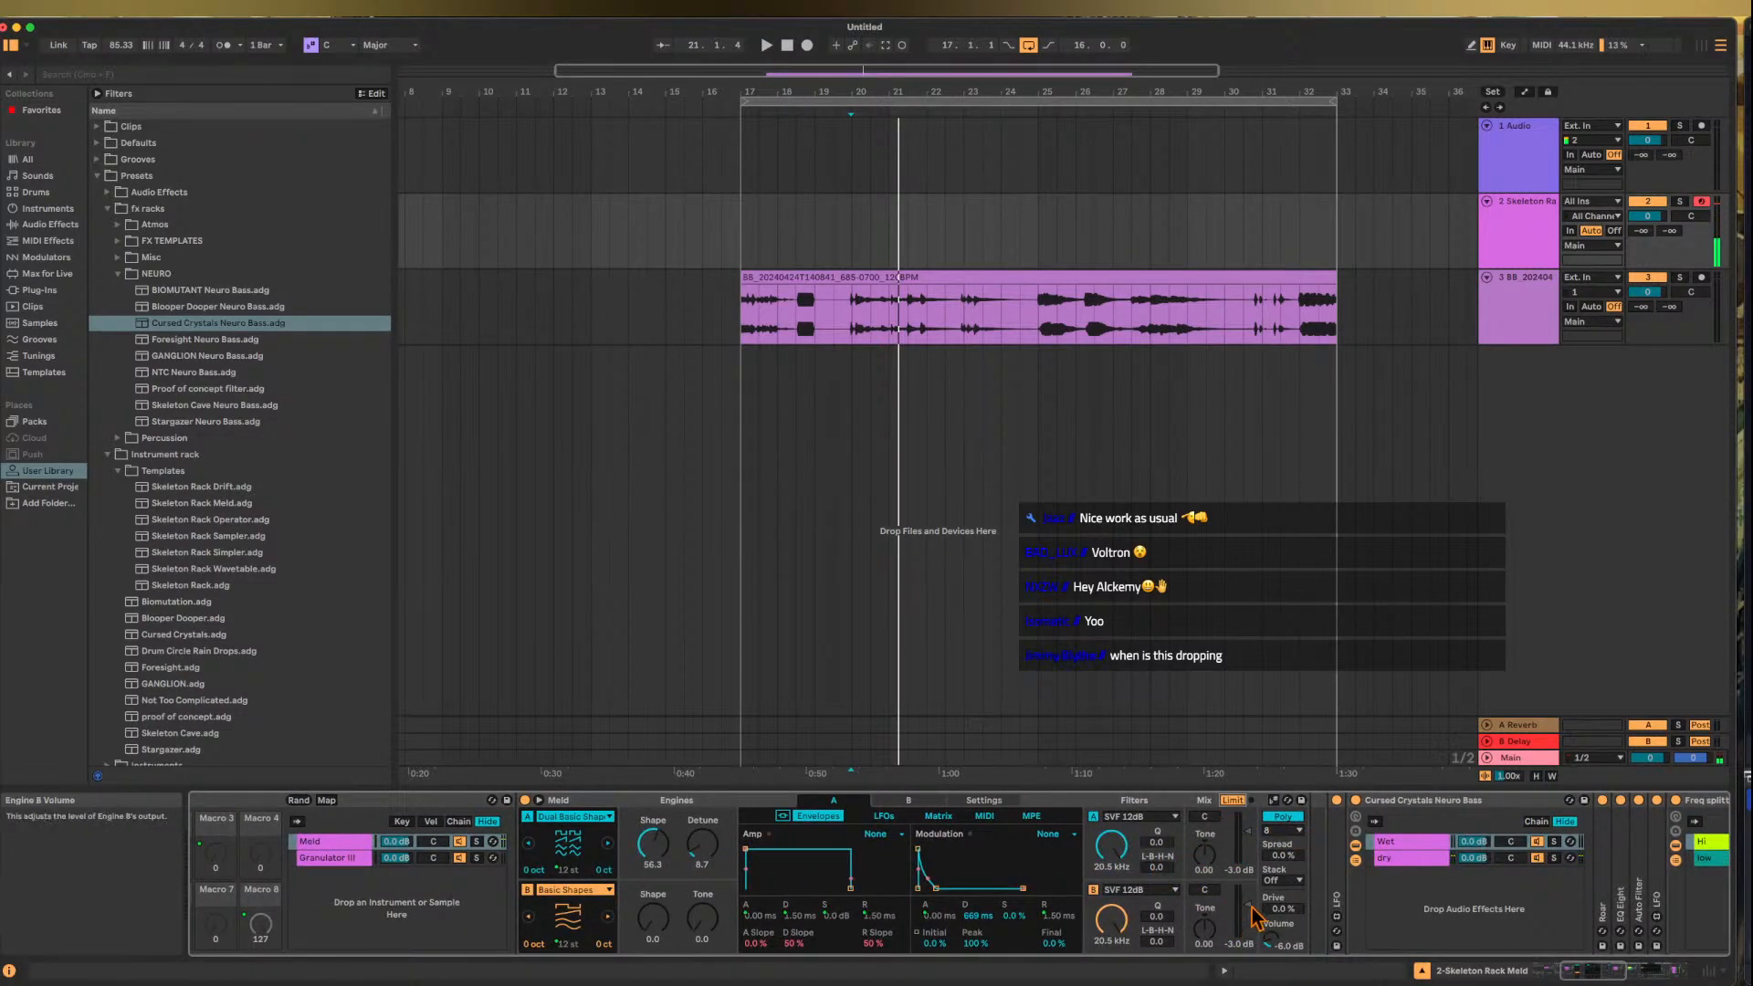
drag(1269, 939, 1269, 942)
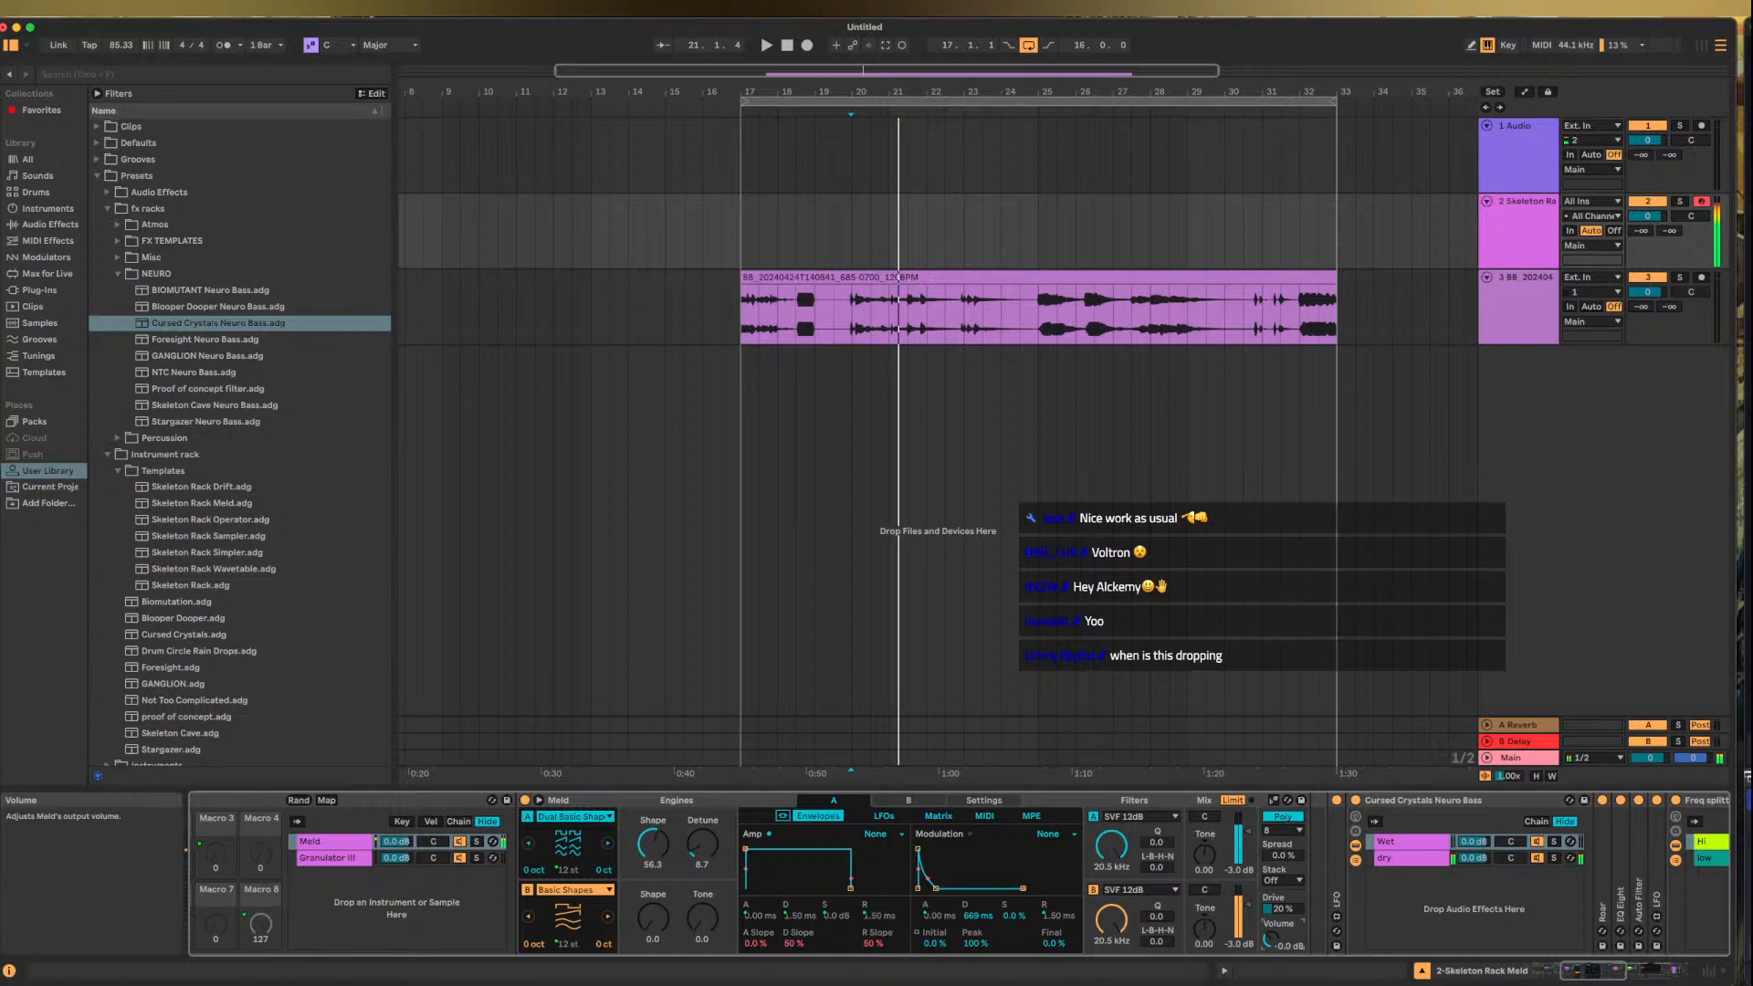
- Play the Skeleton Rack Meld sound while trying its Transpose macro and sweeping the Bass macro, leaving Bass at 1
scroll(1116, 869, left, 6)
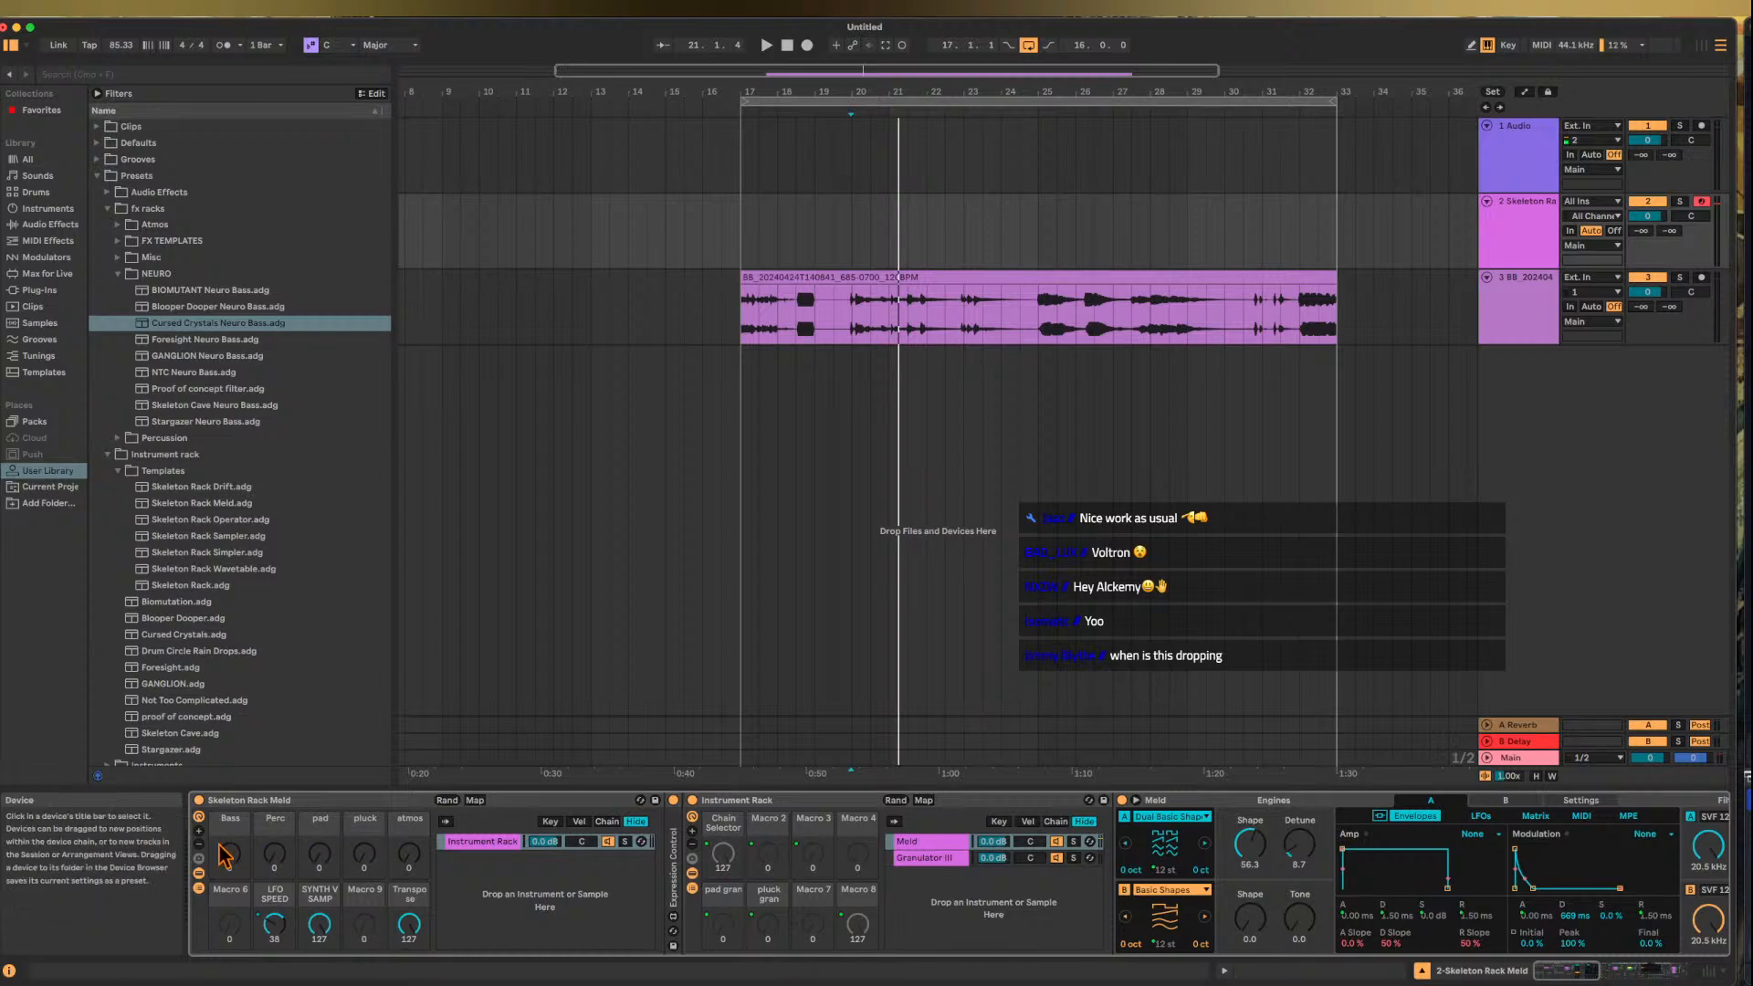
drag(230, 858, 230, 849)
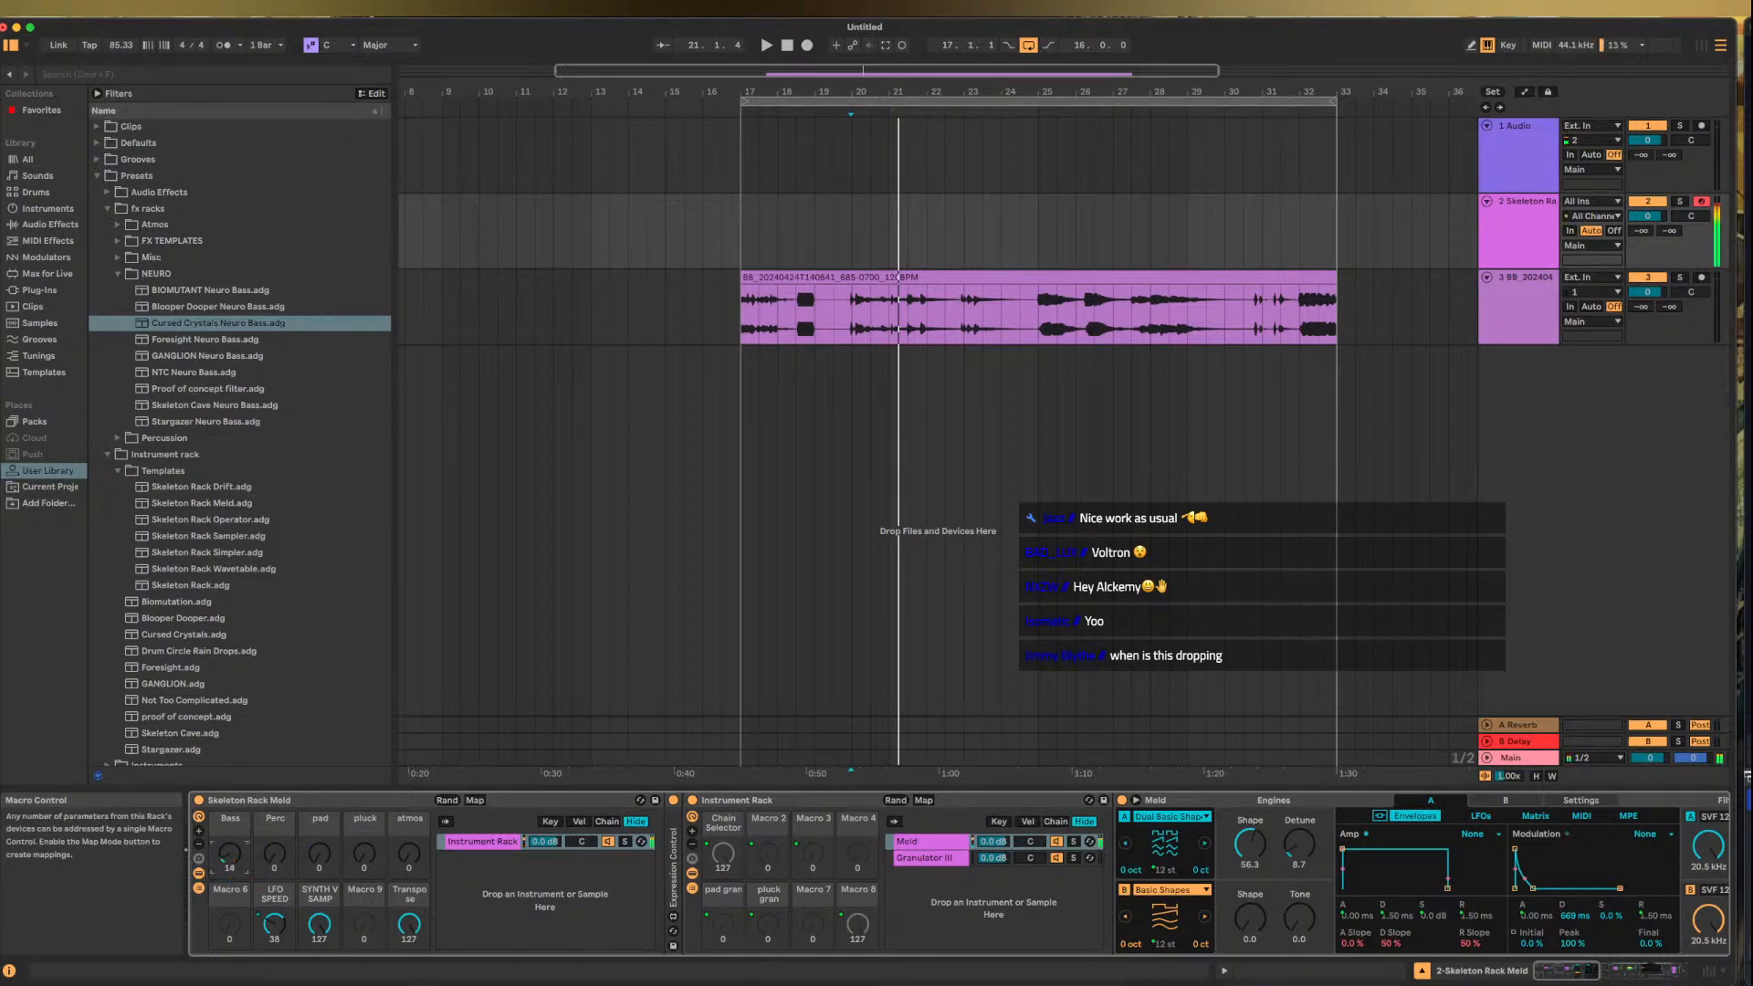
drag(409, 926, 409, 982)
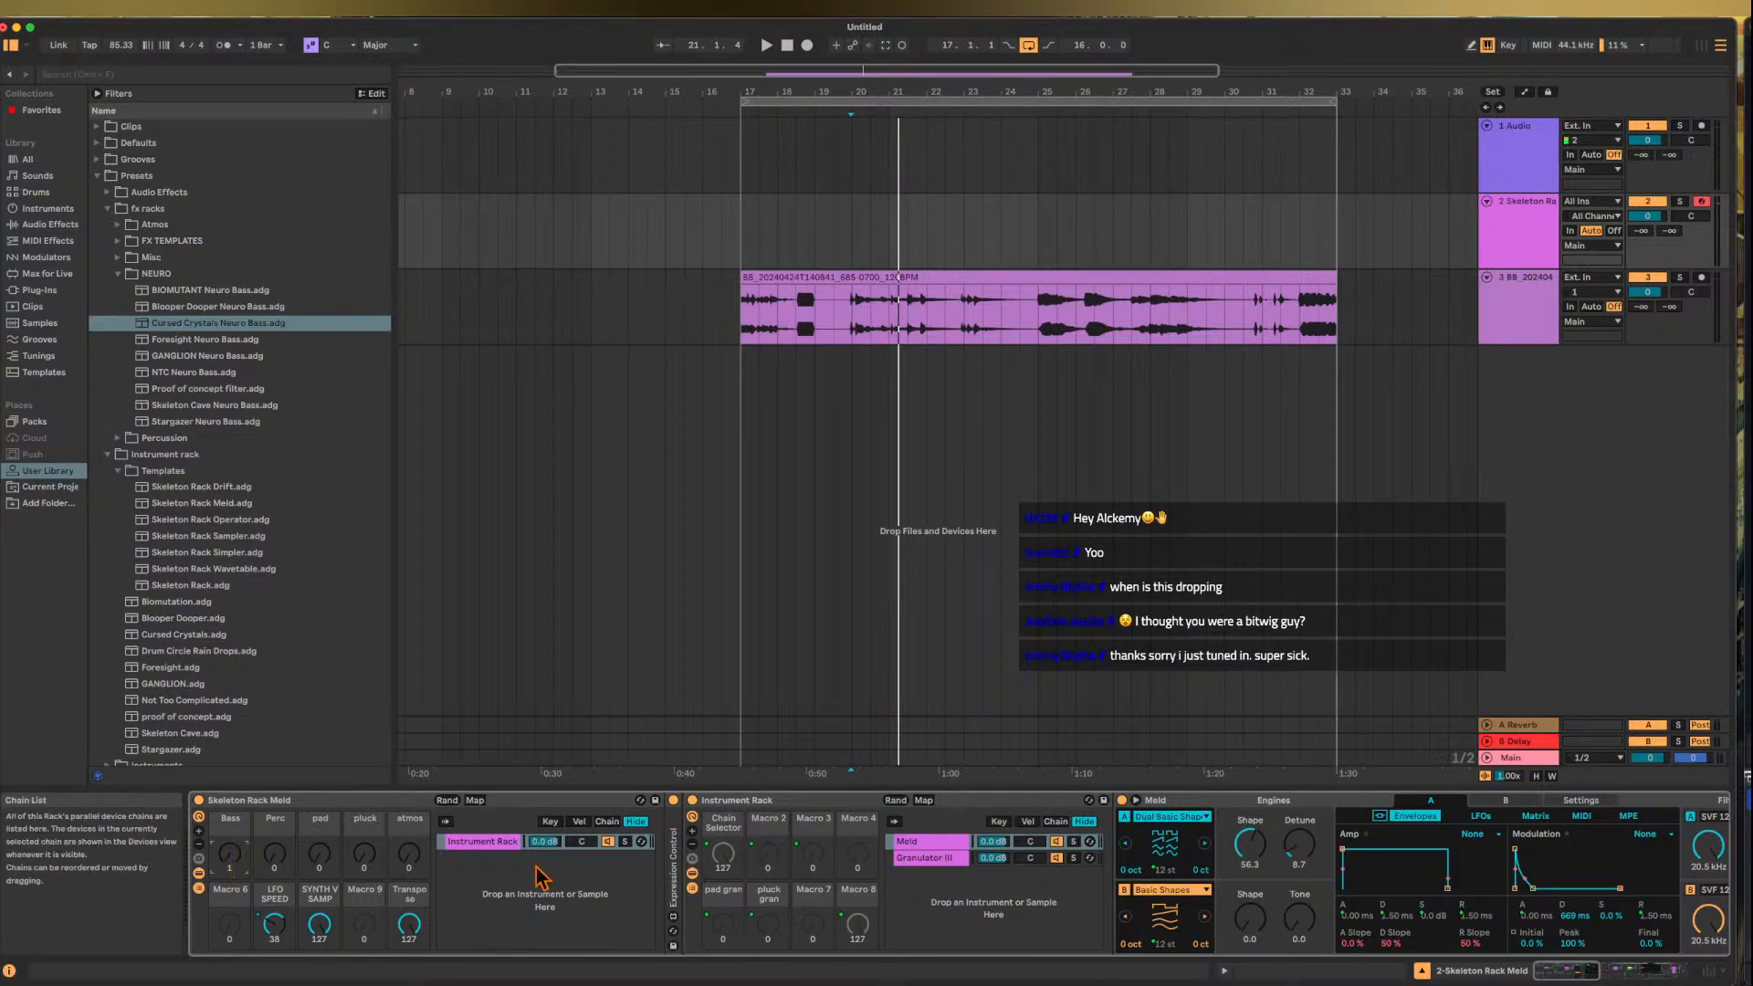
- Fold the nested Instrument Rack and the Cursed Crystals Neuro Bass rack
scroll(822, 885, right, 1)
double_click(737, 803)
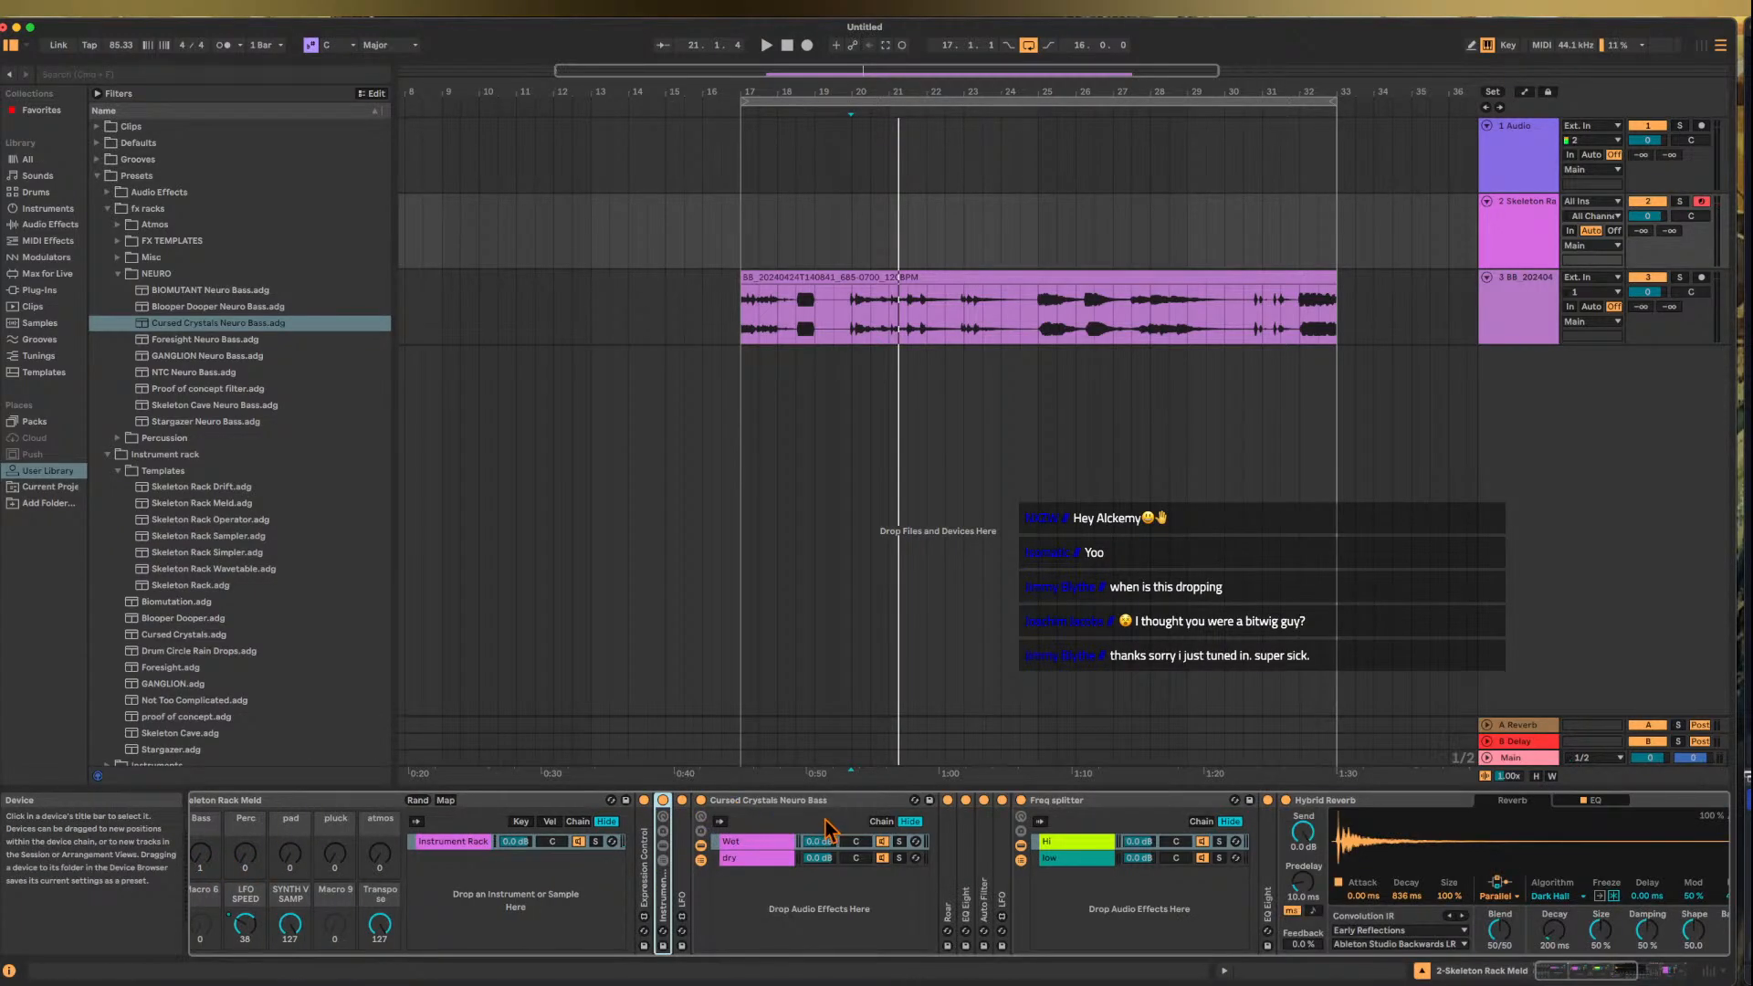
double_click(737, 803)
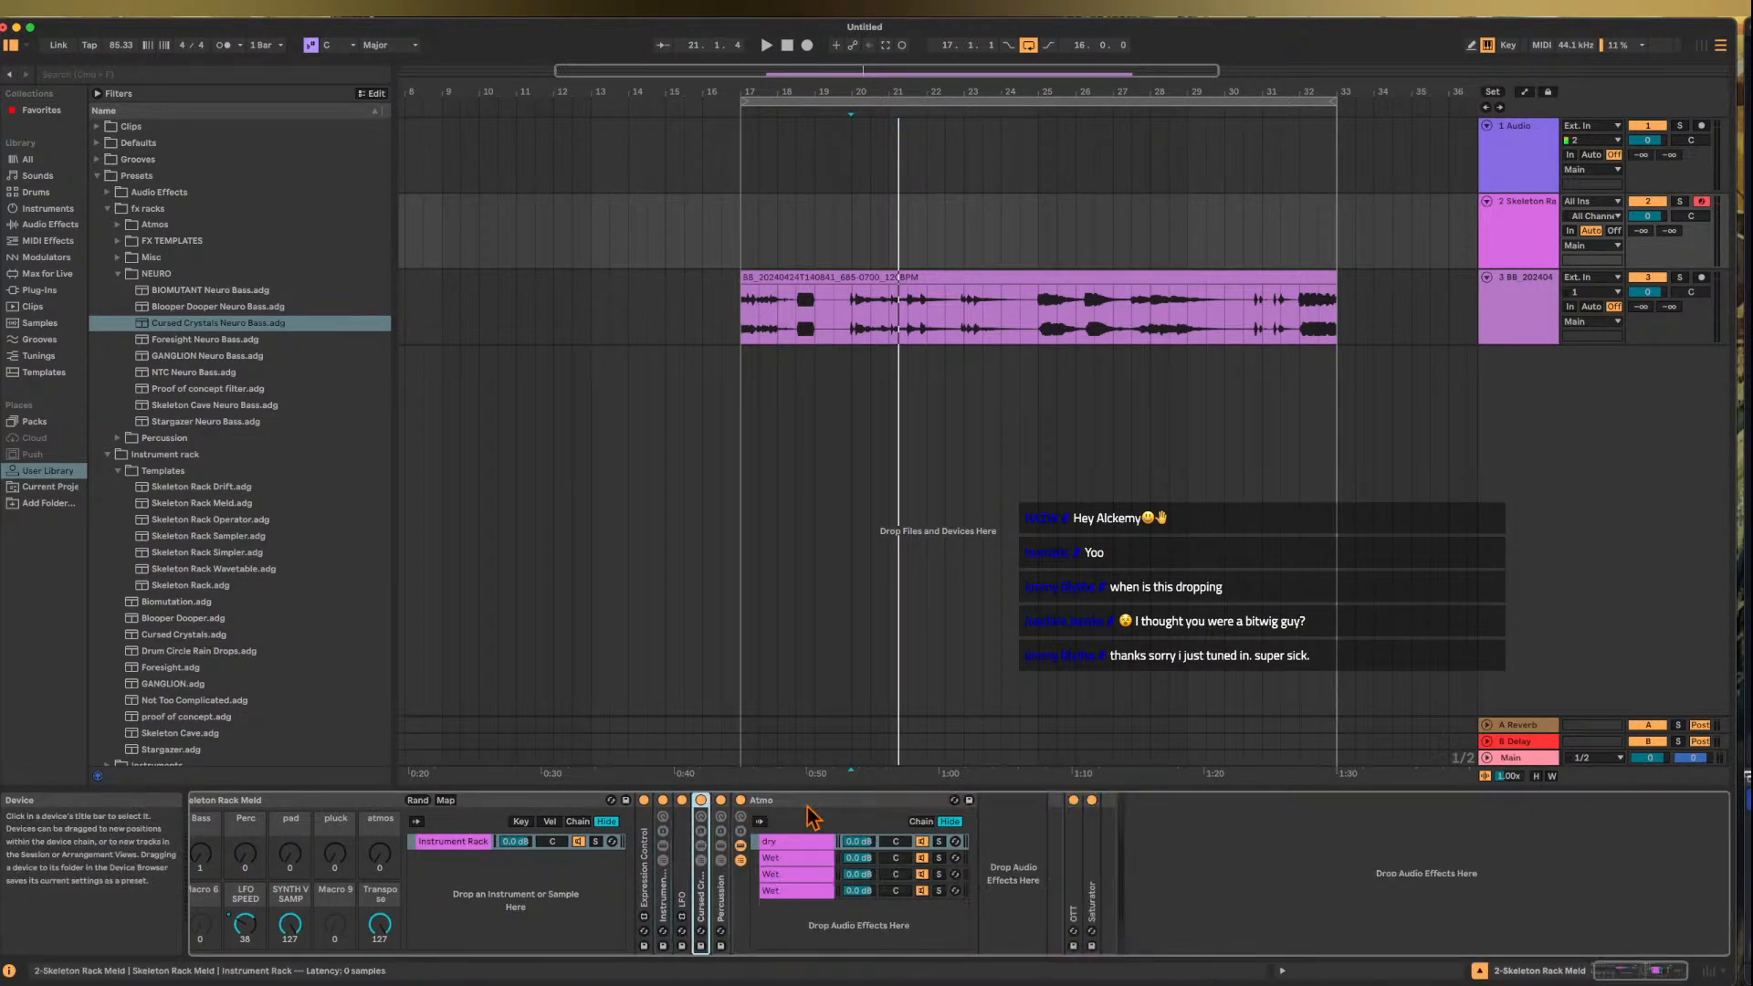
- Unfold the Percussion effect rack, hot-swap it with Skeleton Cave Percussion from the Percussion folder, and fold the swapped rack
double_click(722, 890)
click(1115, 800)
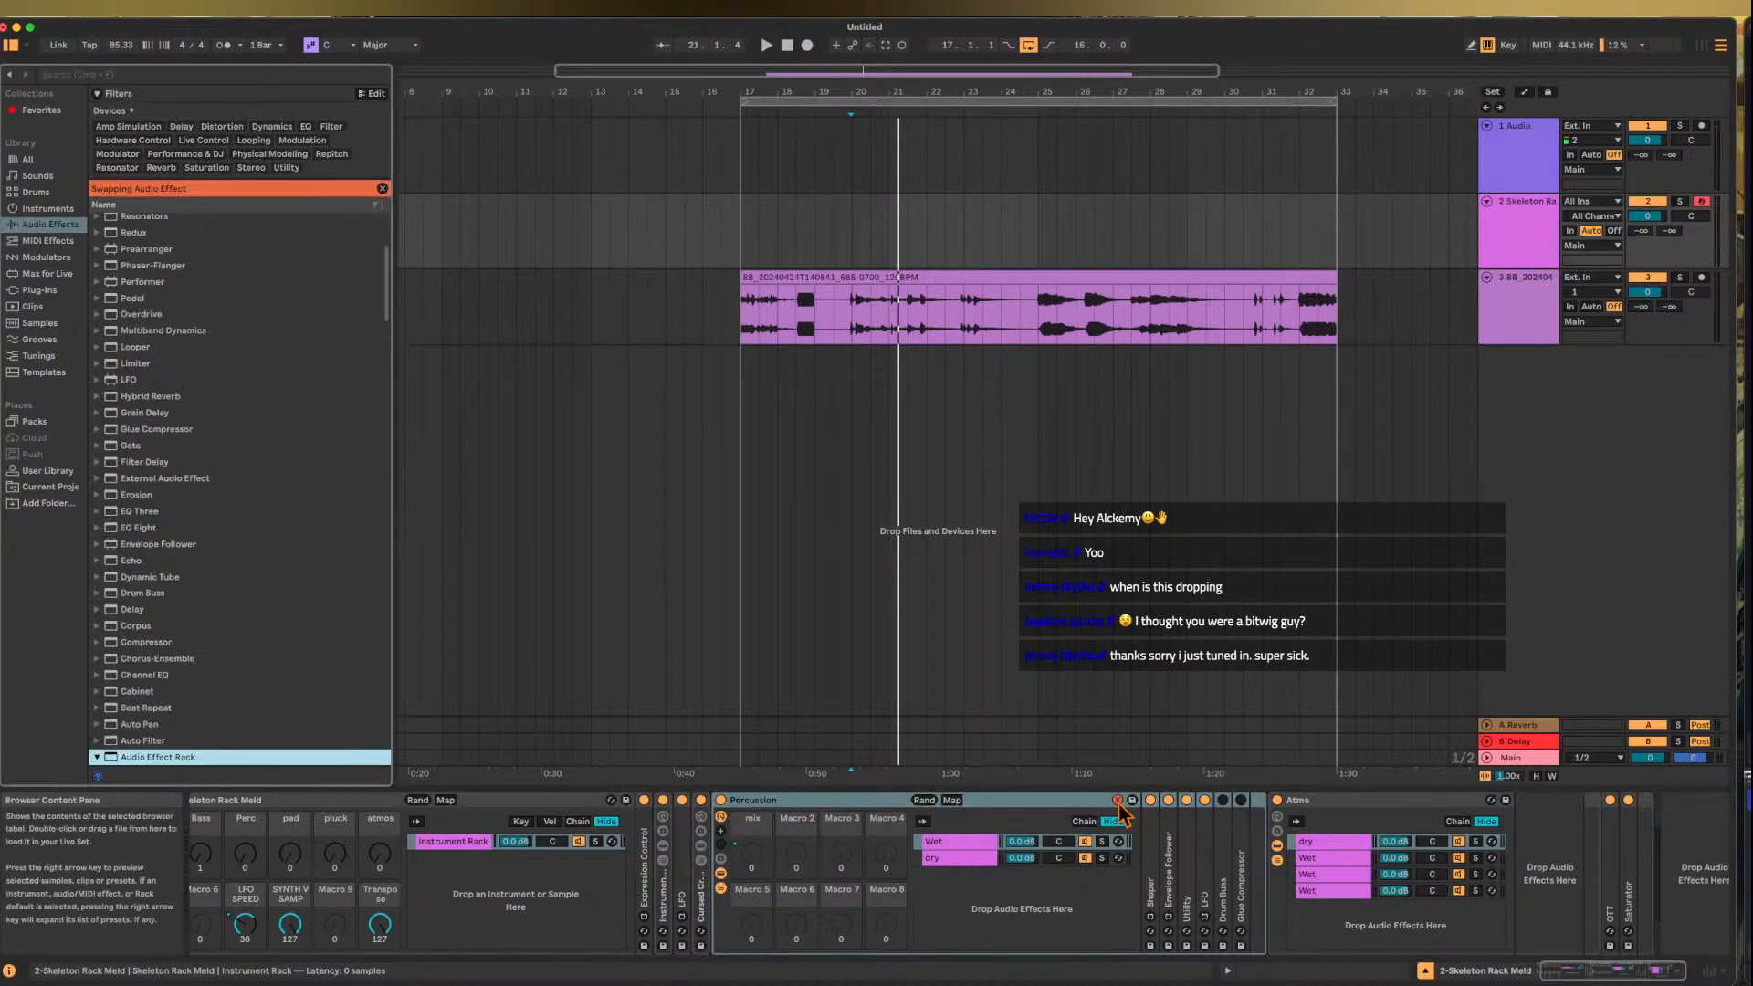
click(50, 471)
click(118, 257)
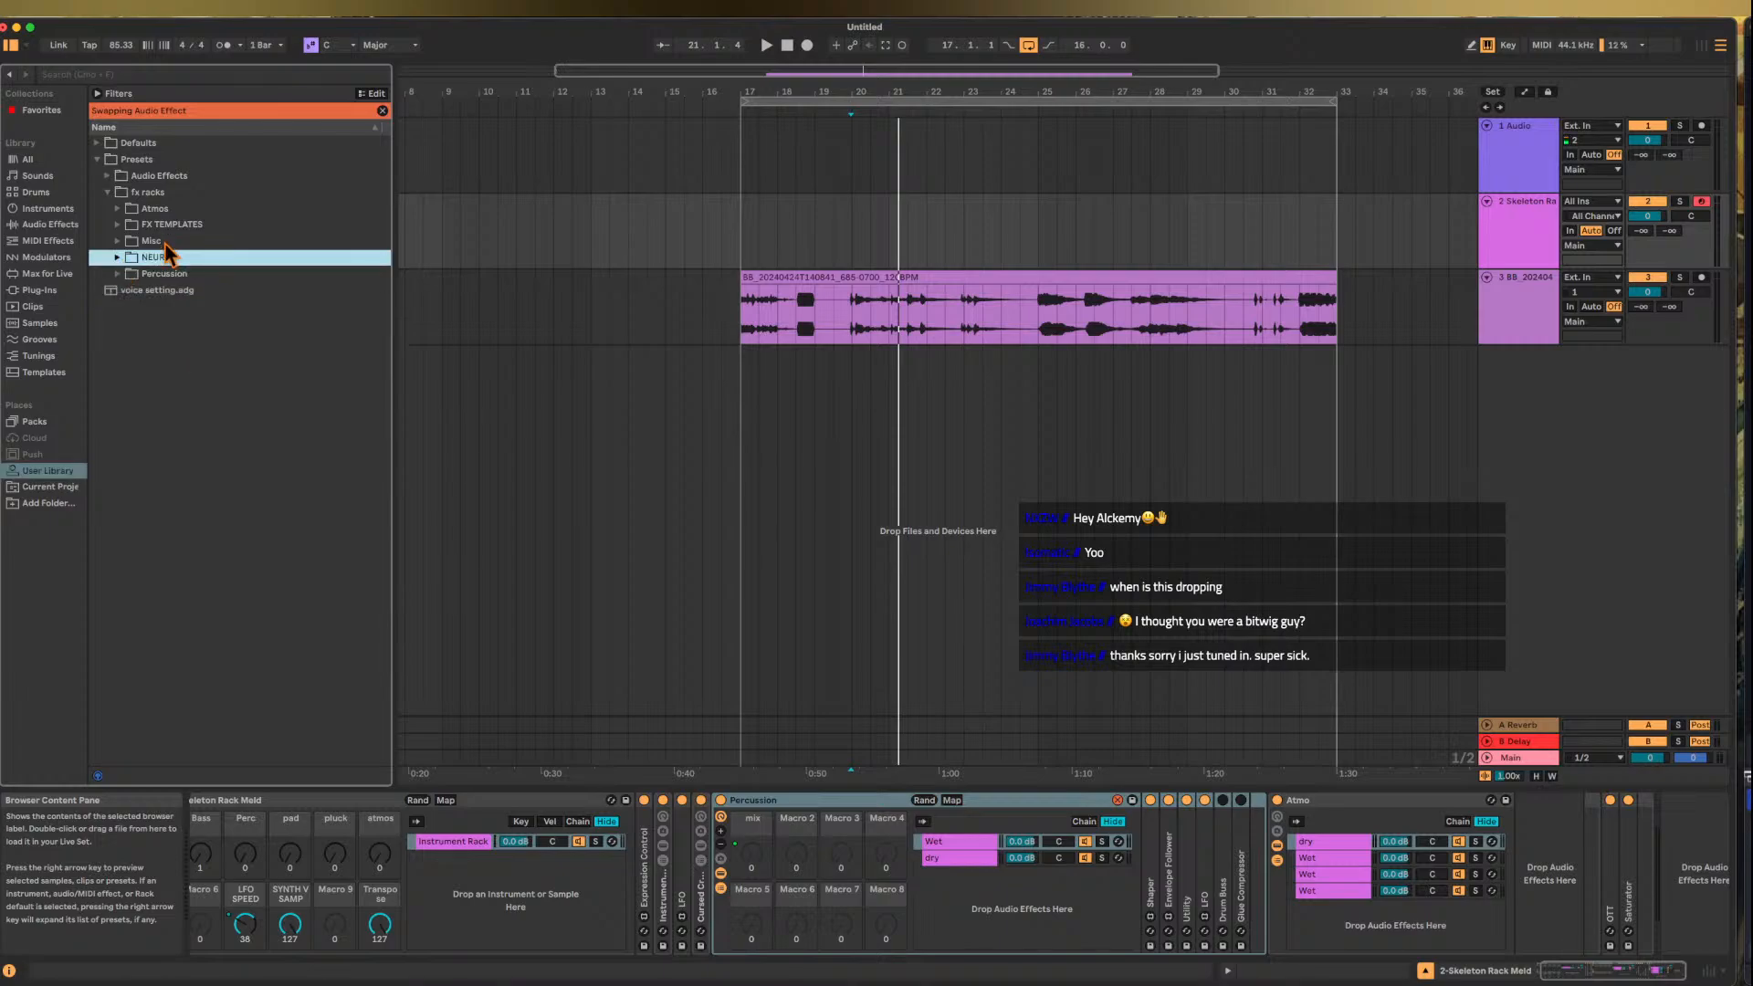
click(117, 273)
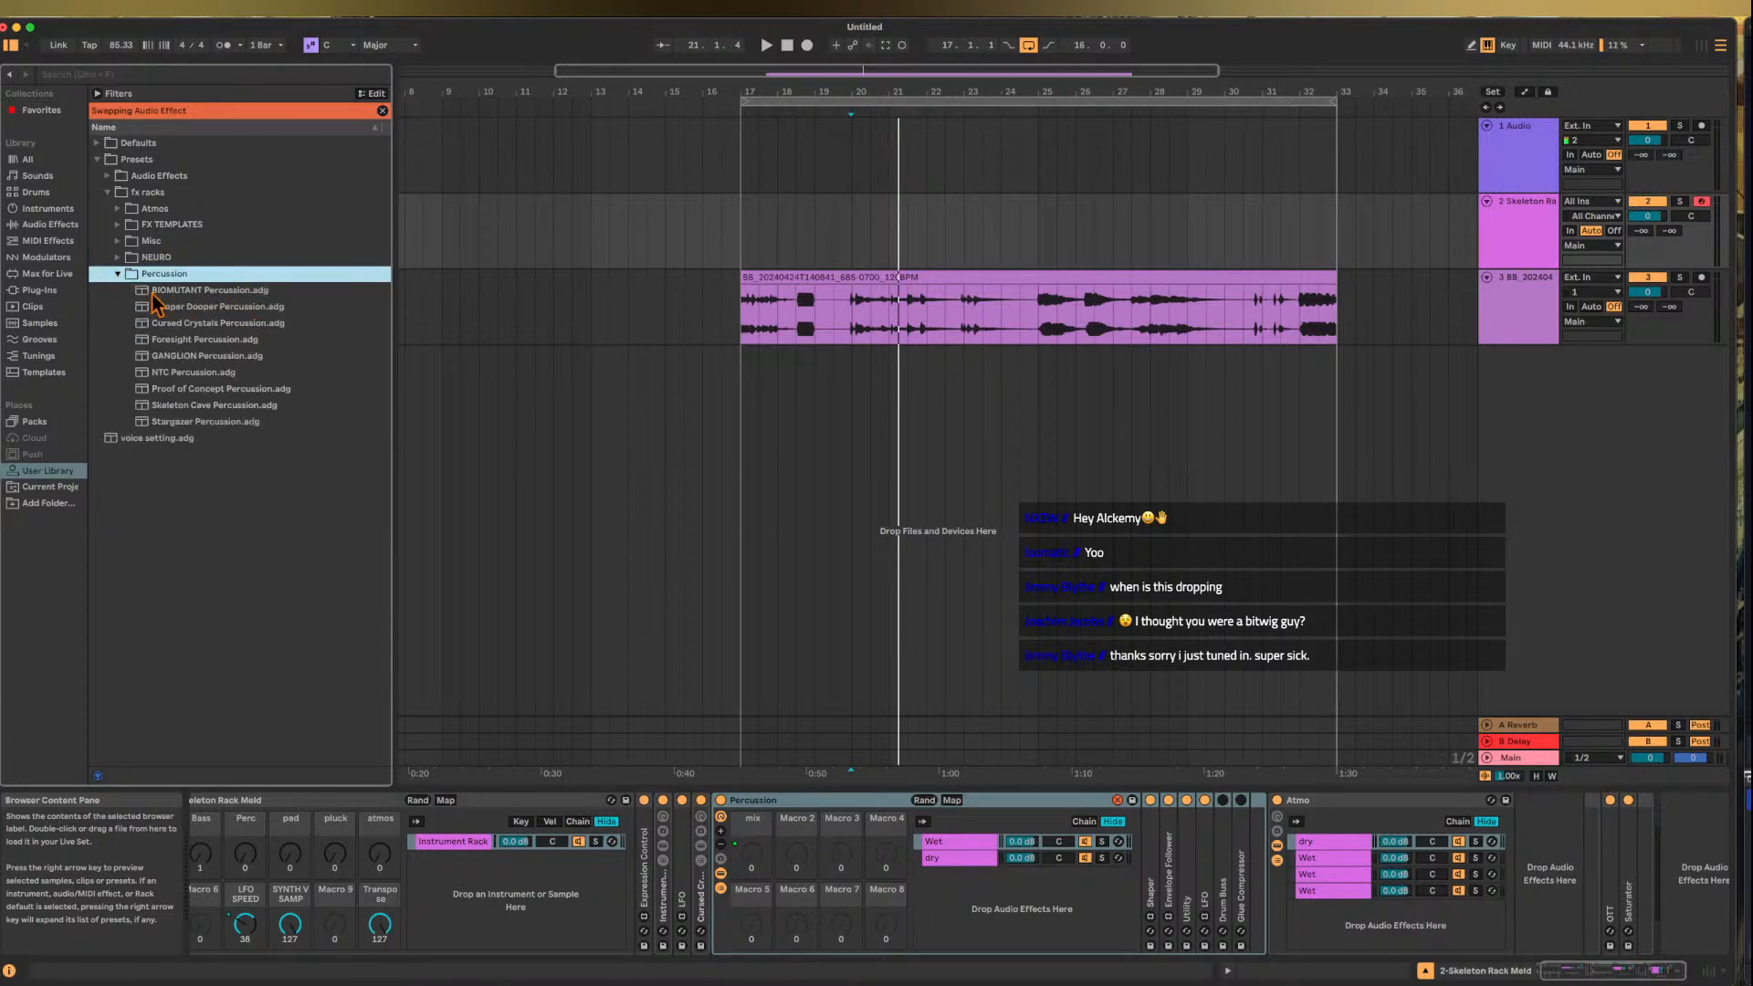
click(201, 407)
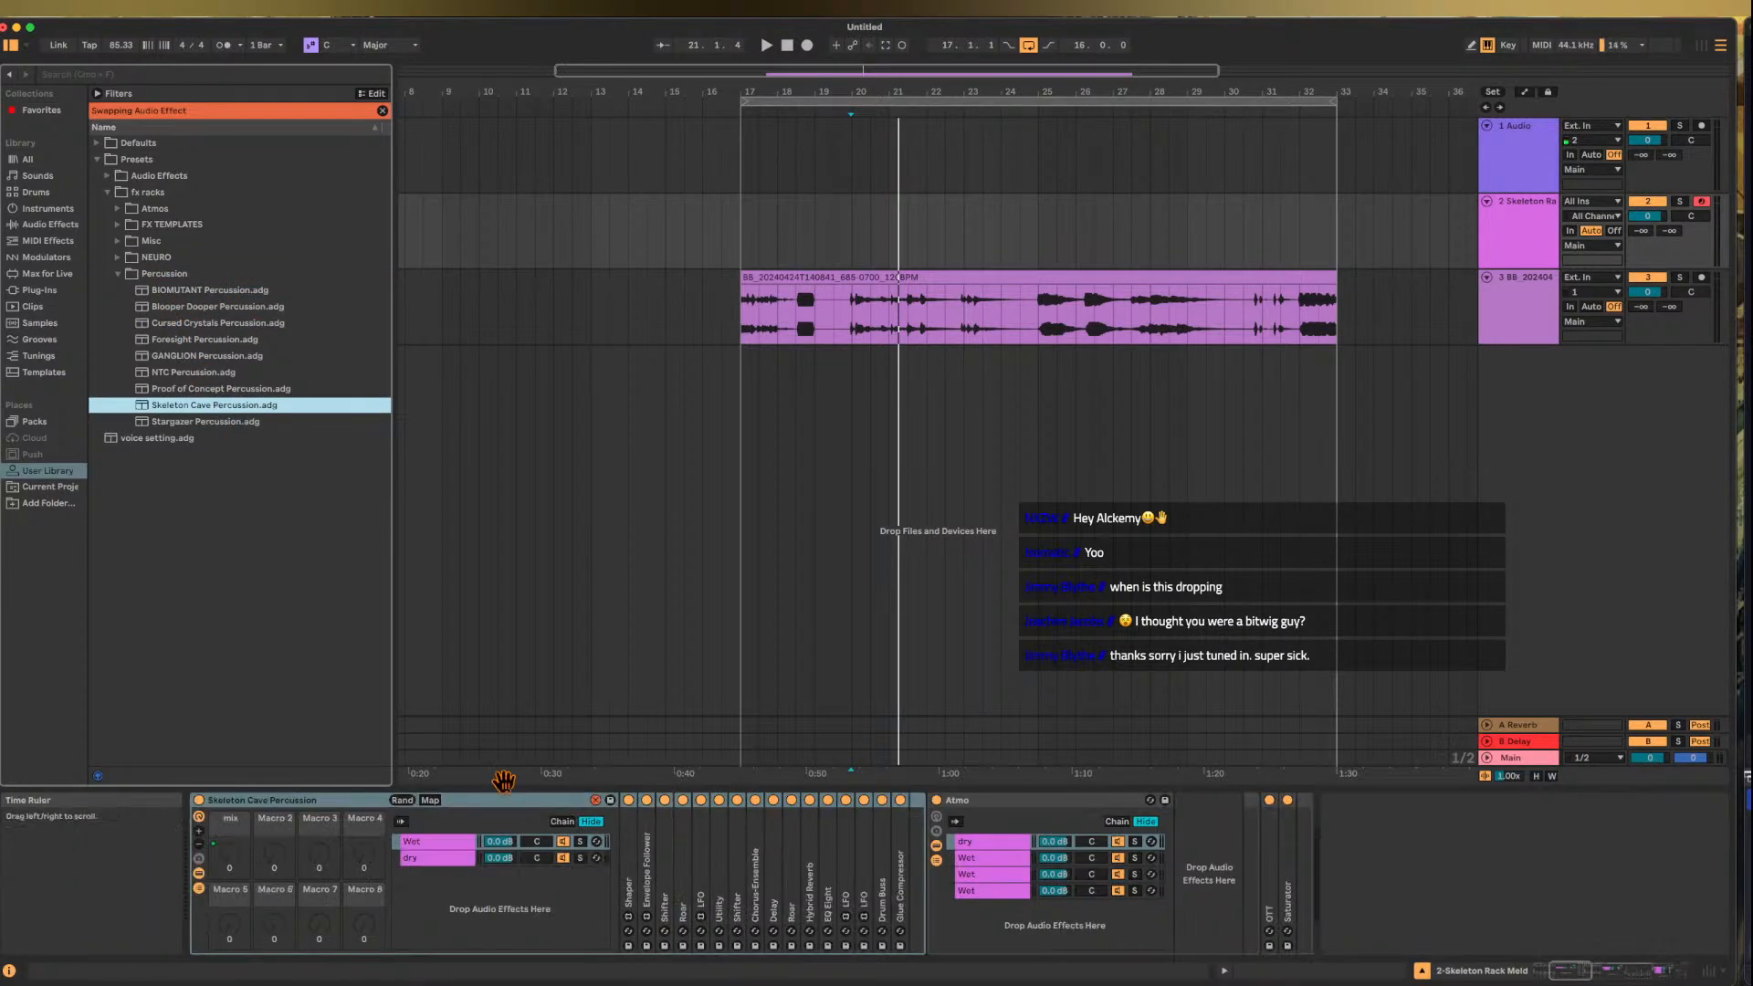
double_click(280, 801)
- Hot-swap the Atmo rack with Blooper Dooper Atmo from the Atmos folder, and reset the Skeleton Rack Meld's Transpose macro to 0
click(262, 802)
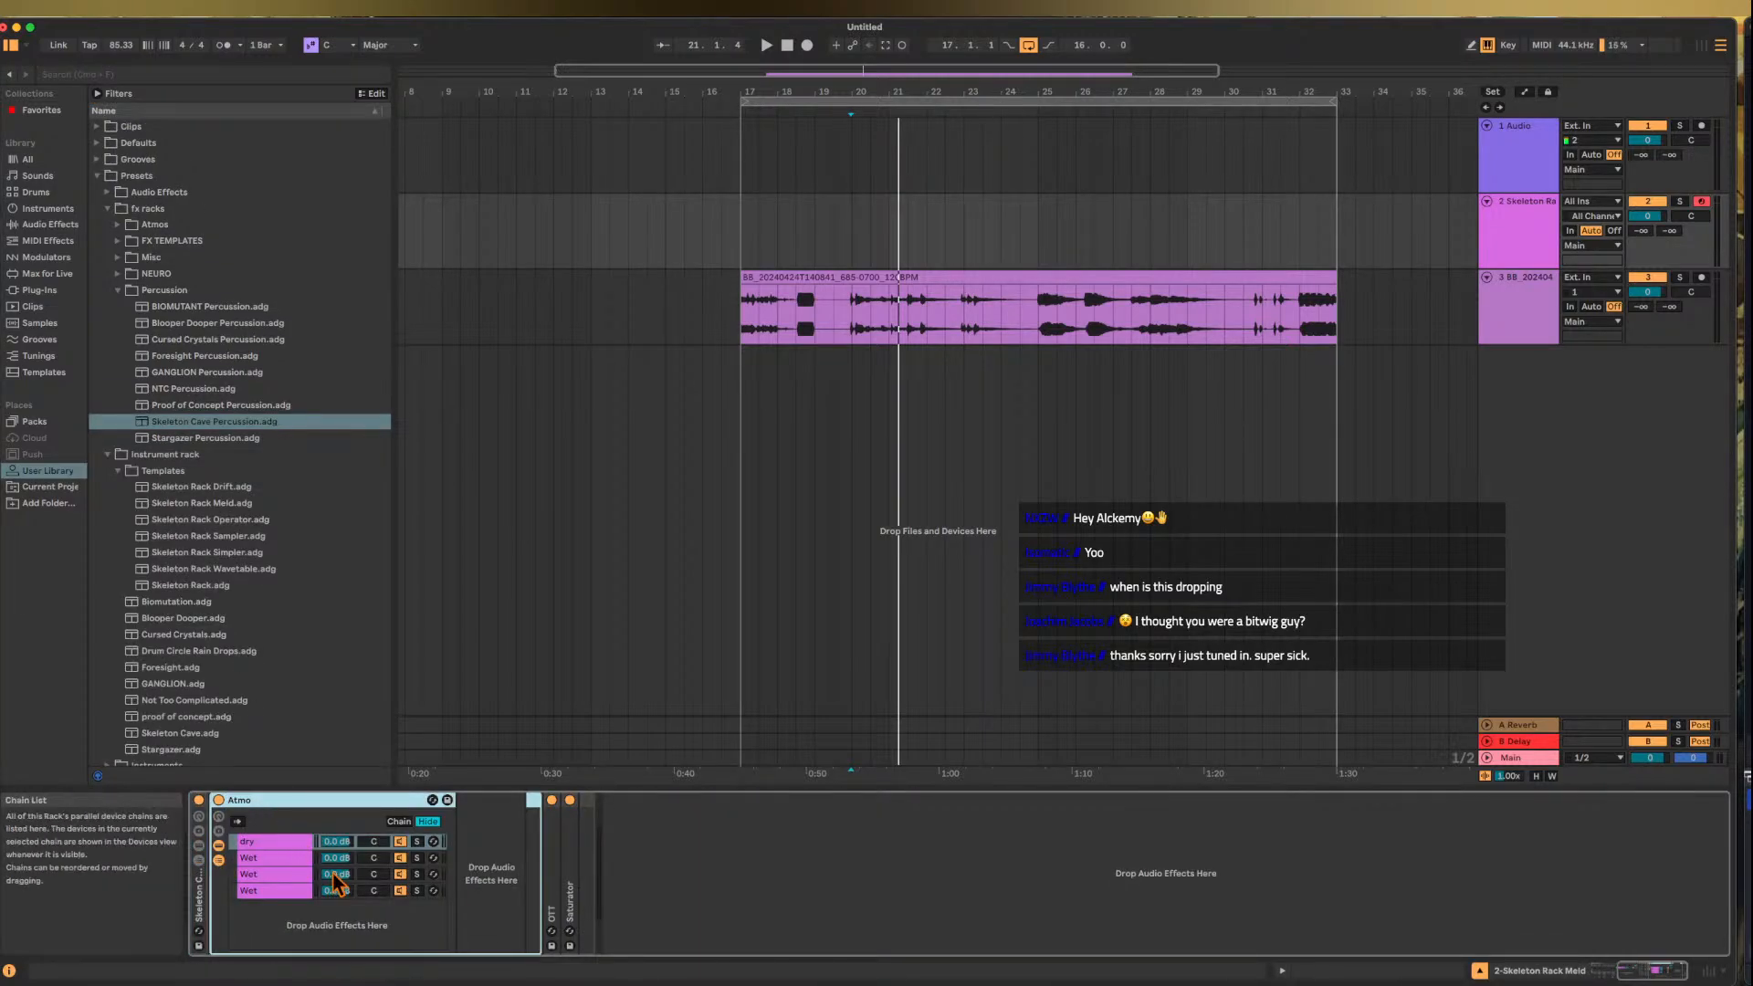
click(433, 800)
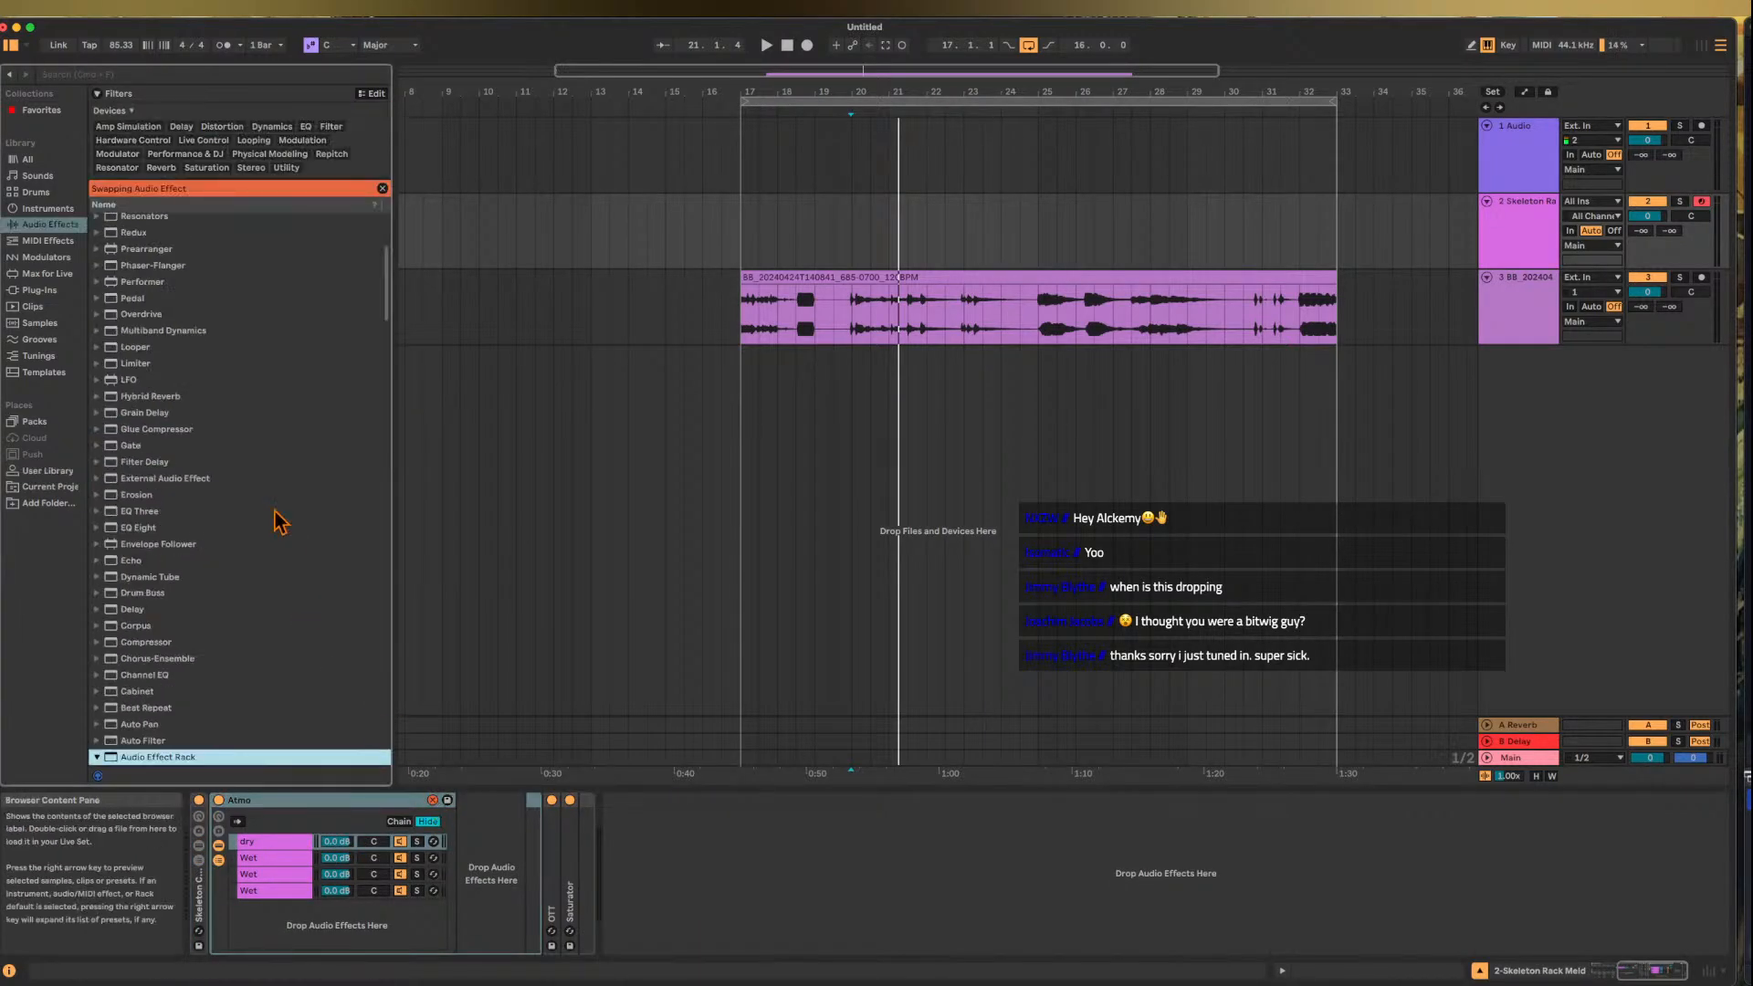
click(48, 470)
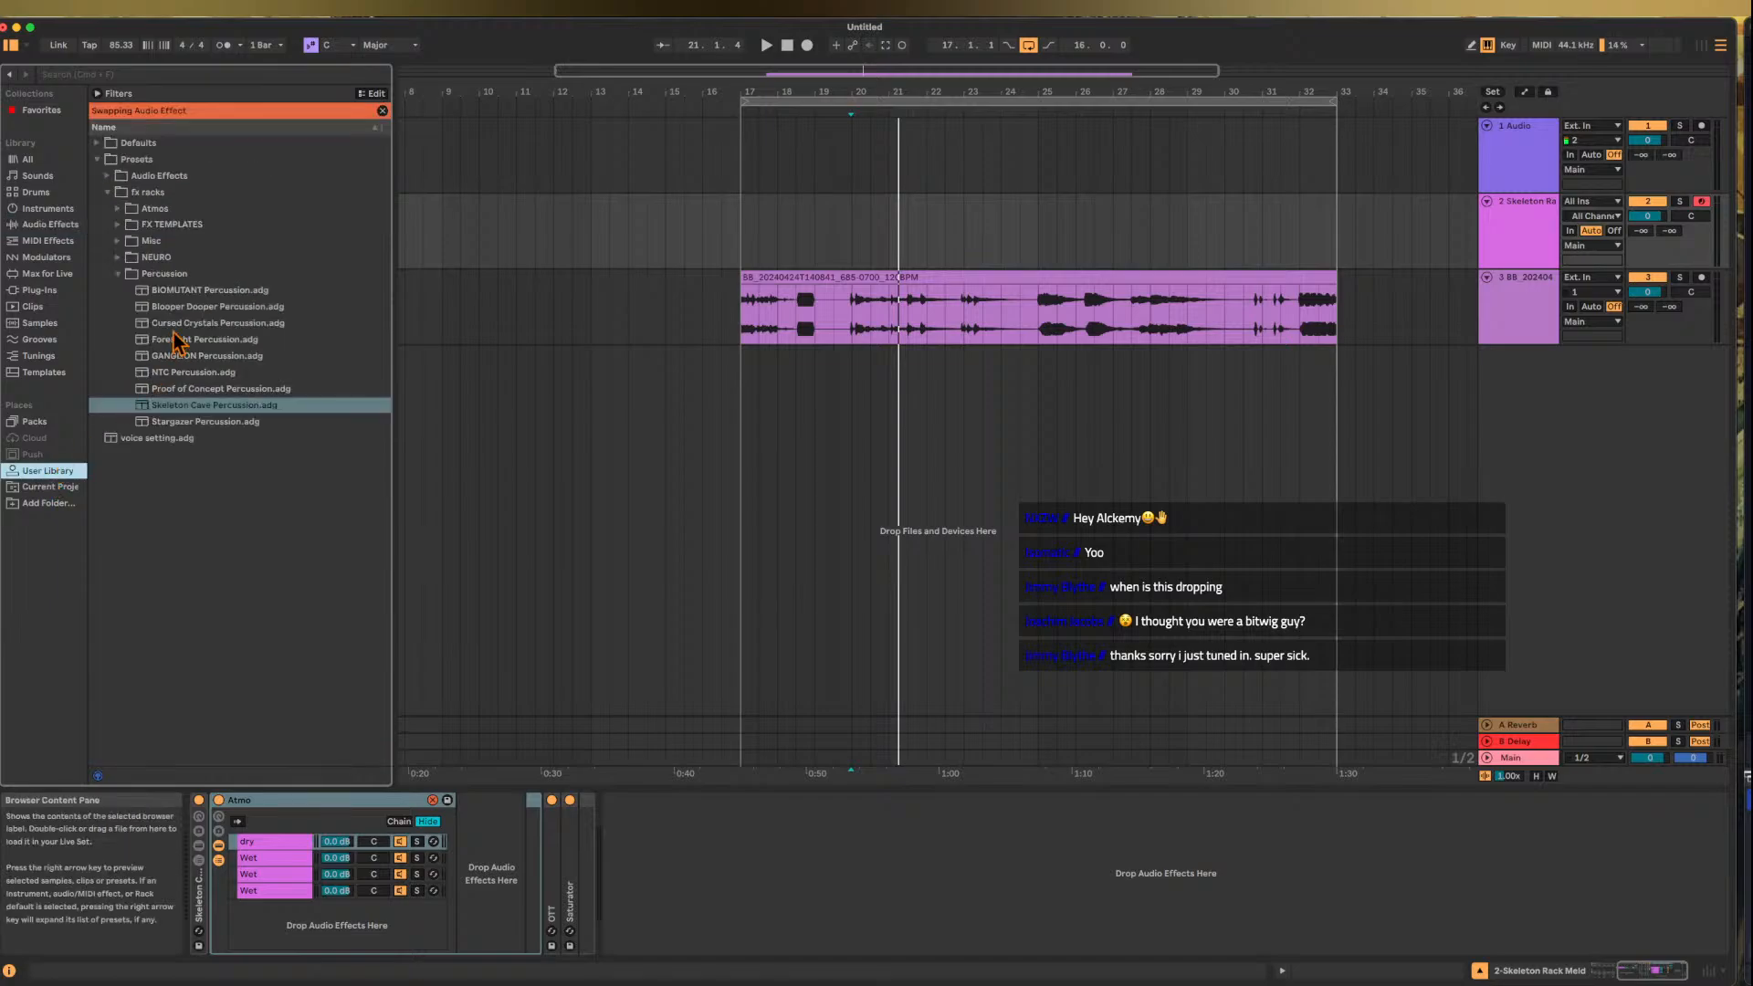
click(117, 275)
click(117, 209)
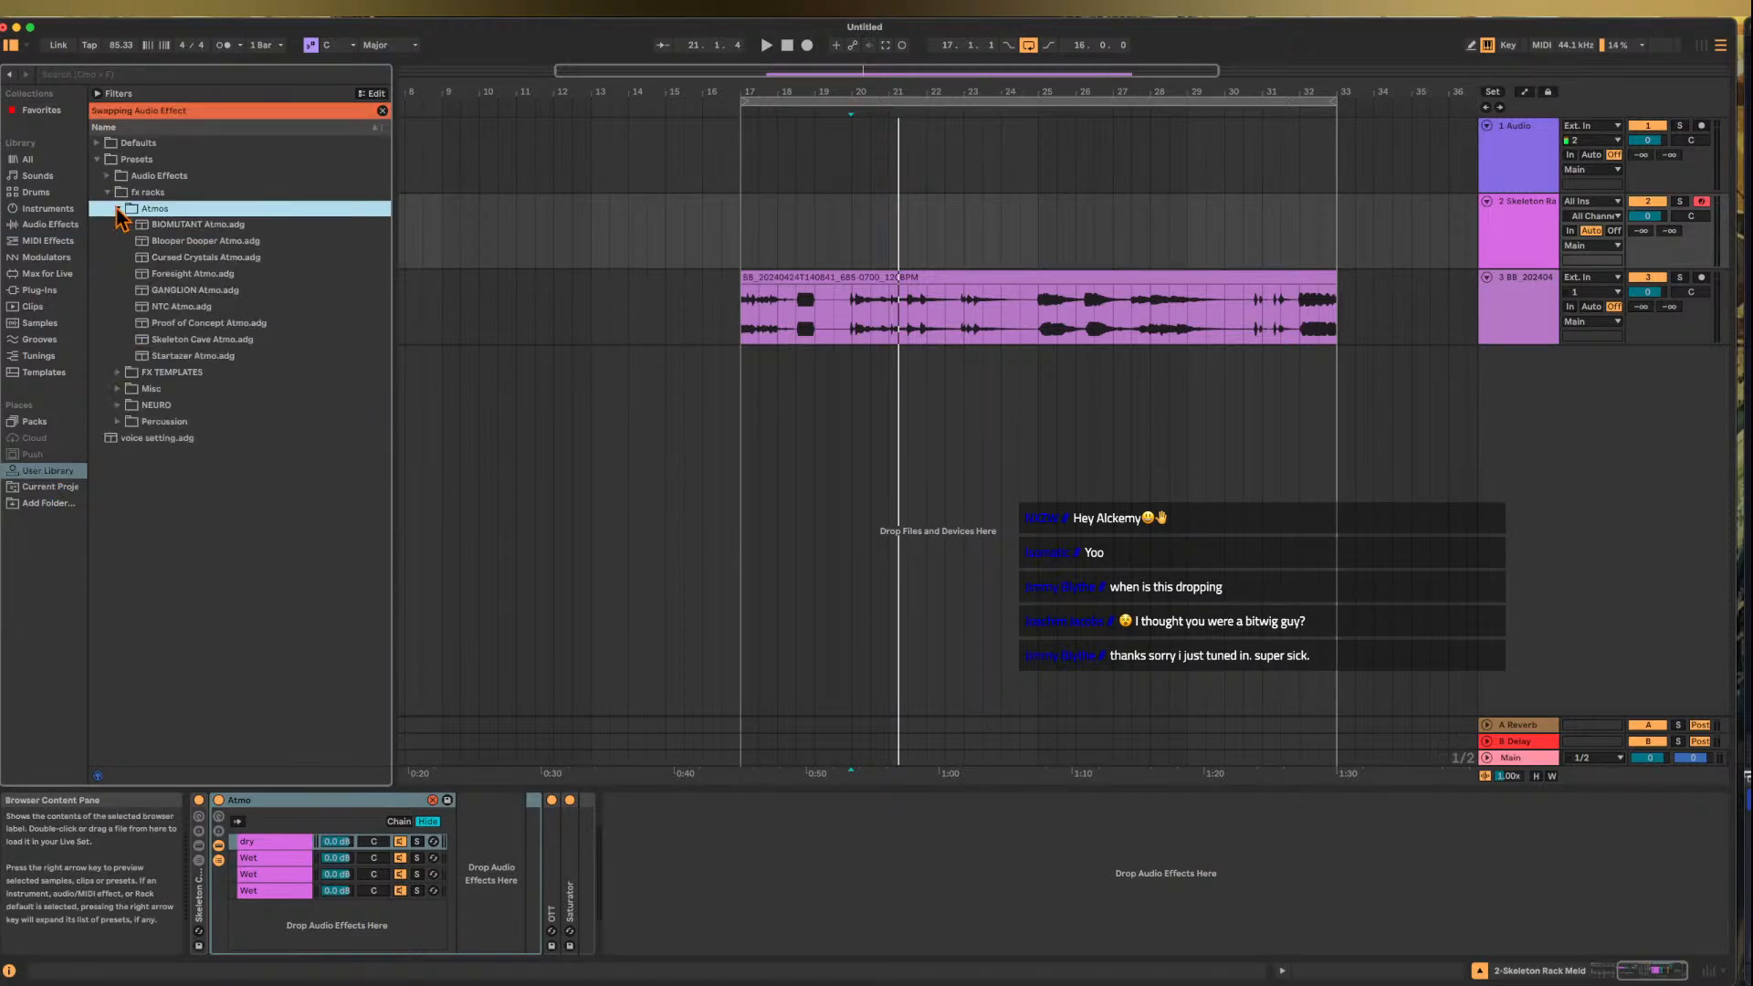
click(194, 242)
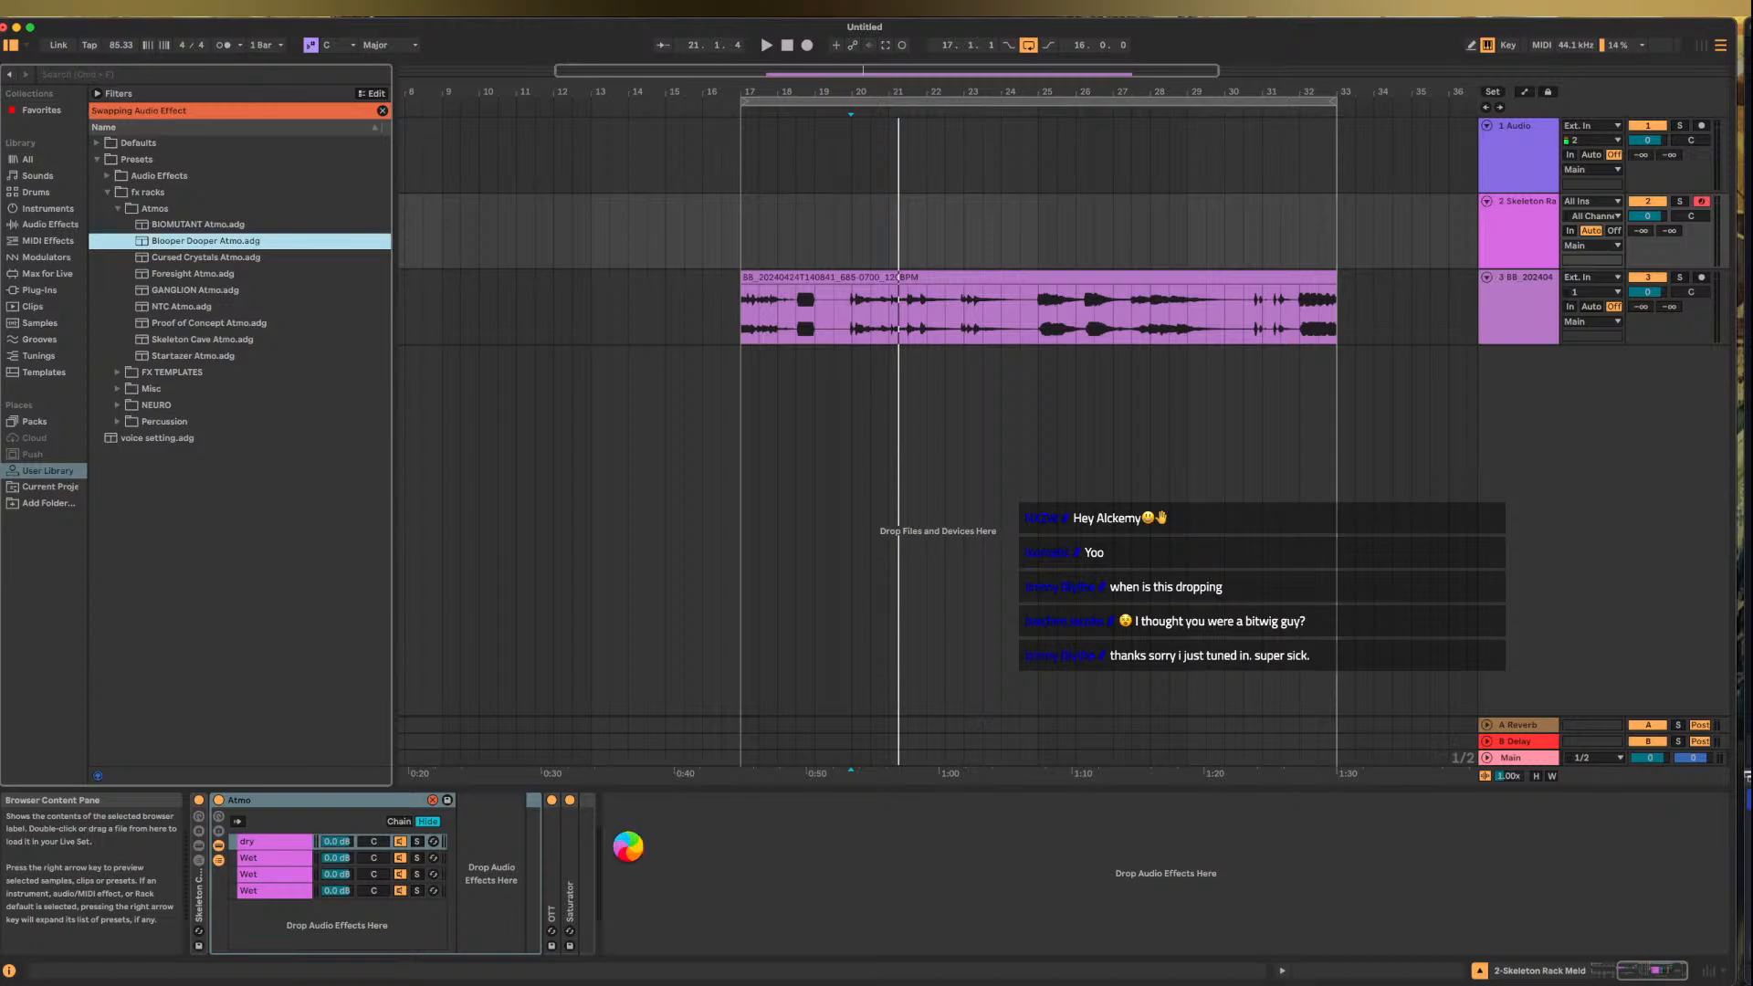
scroll(471, 882, left, 5)
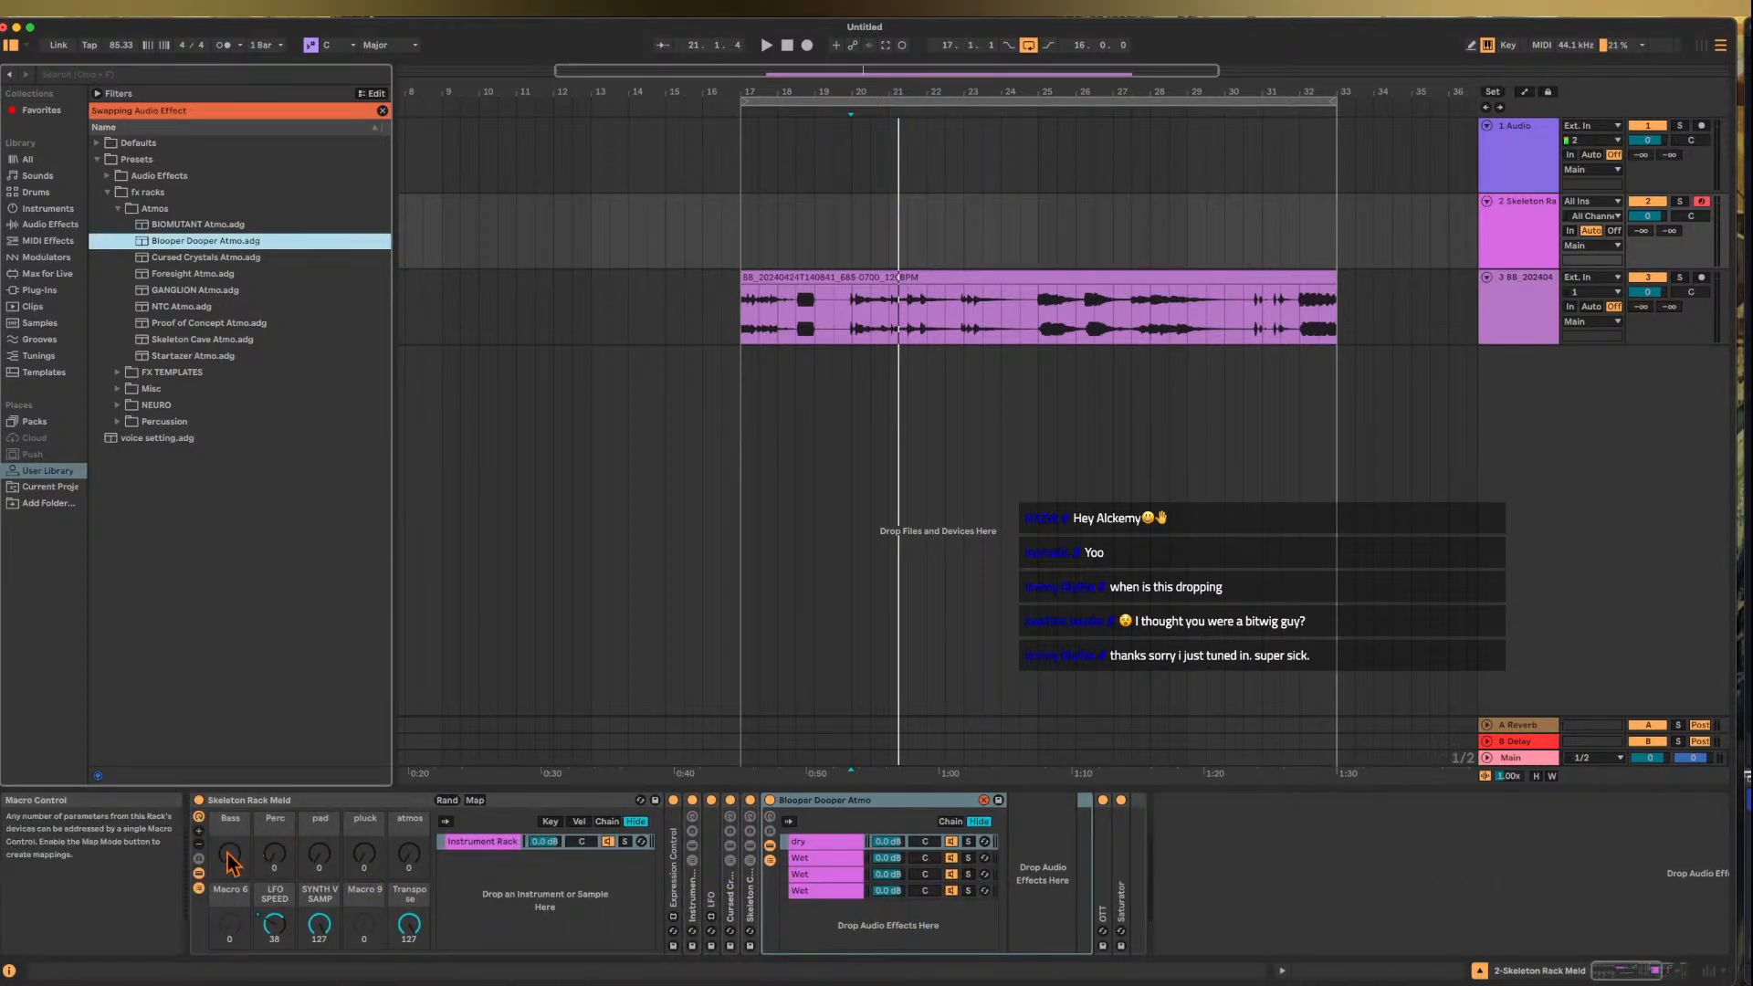
double_click(410, 926)
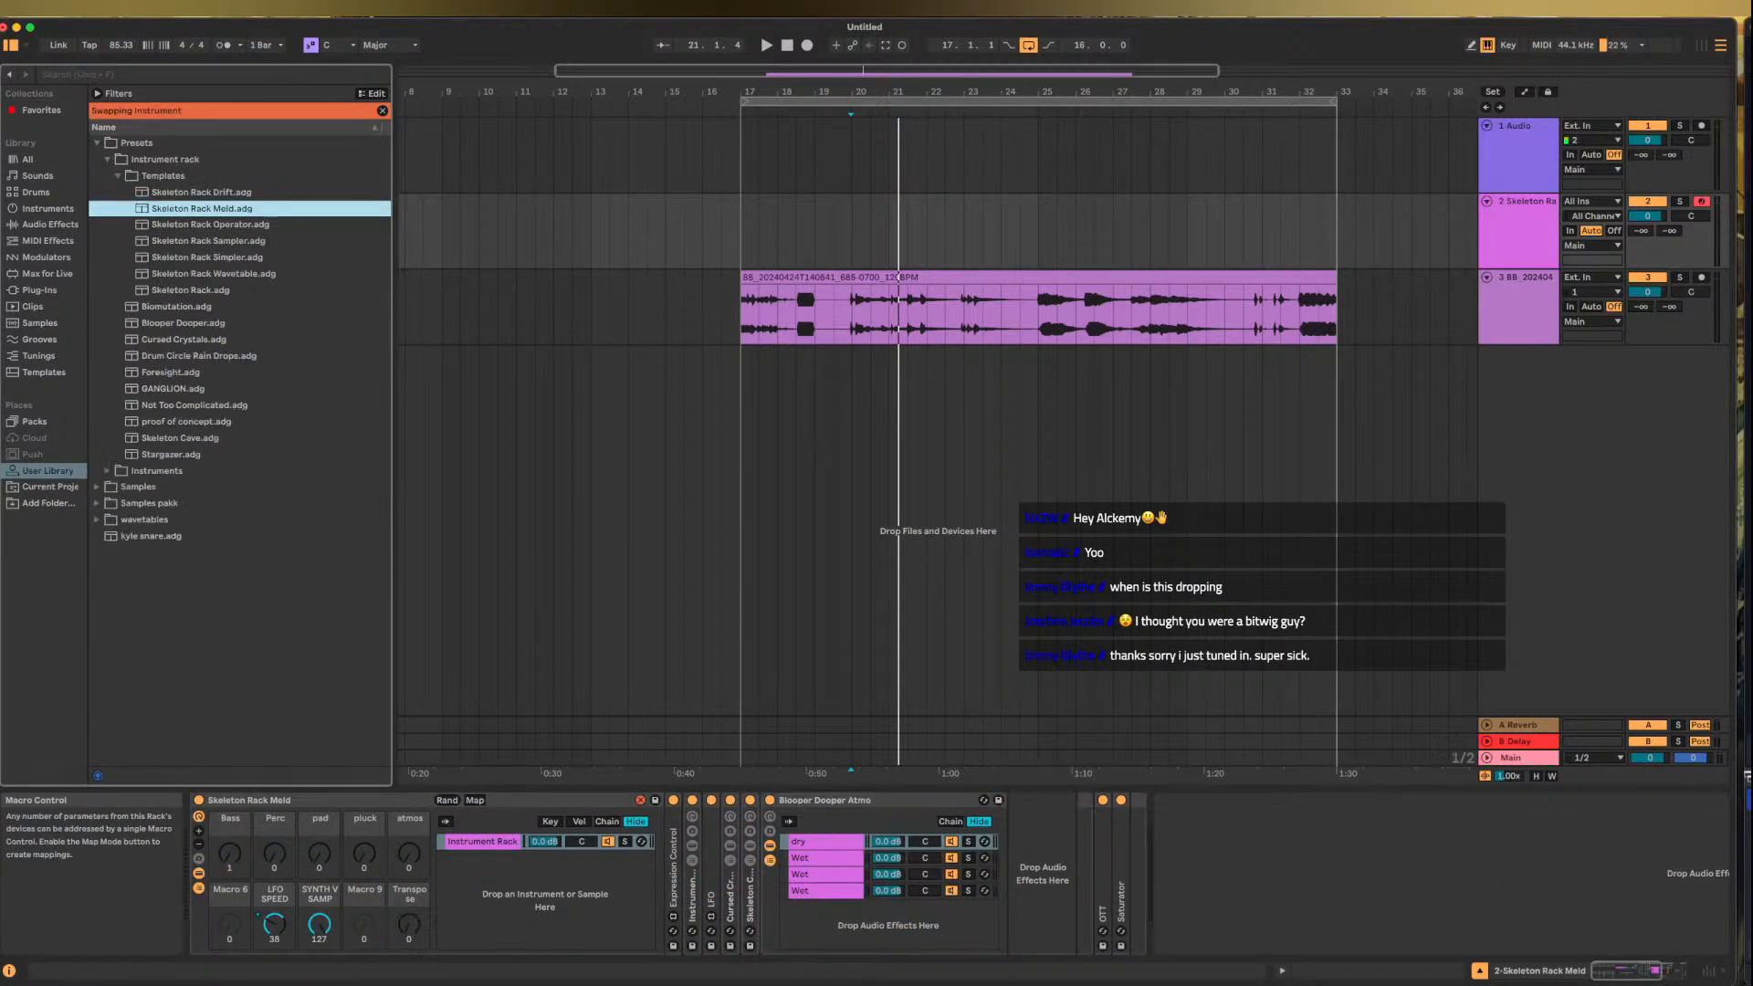
- Unfold the nested Instrument Rack, look at the hot-swap options for the Meld chain and the racks, and fold it again
double_click(692, 906)
click(904, 841)
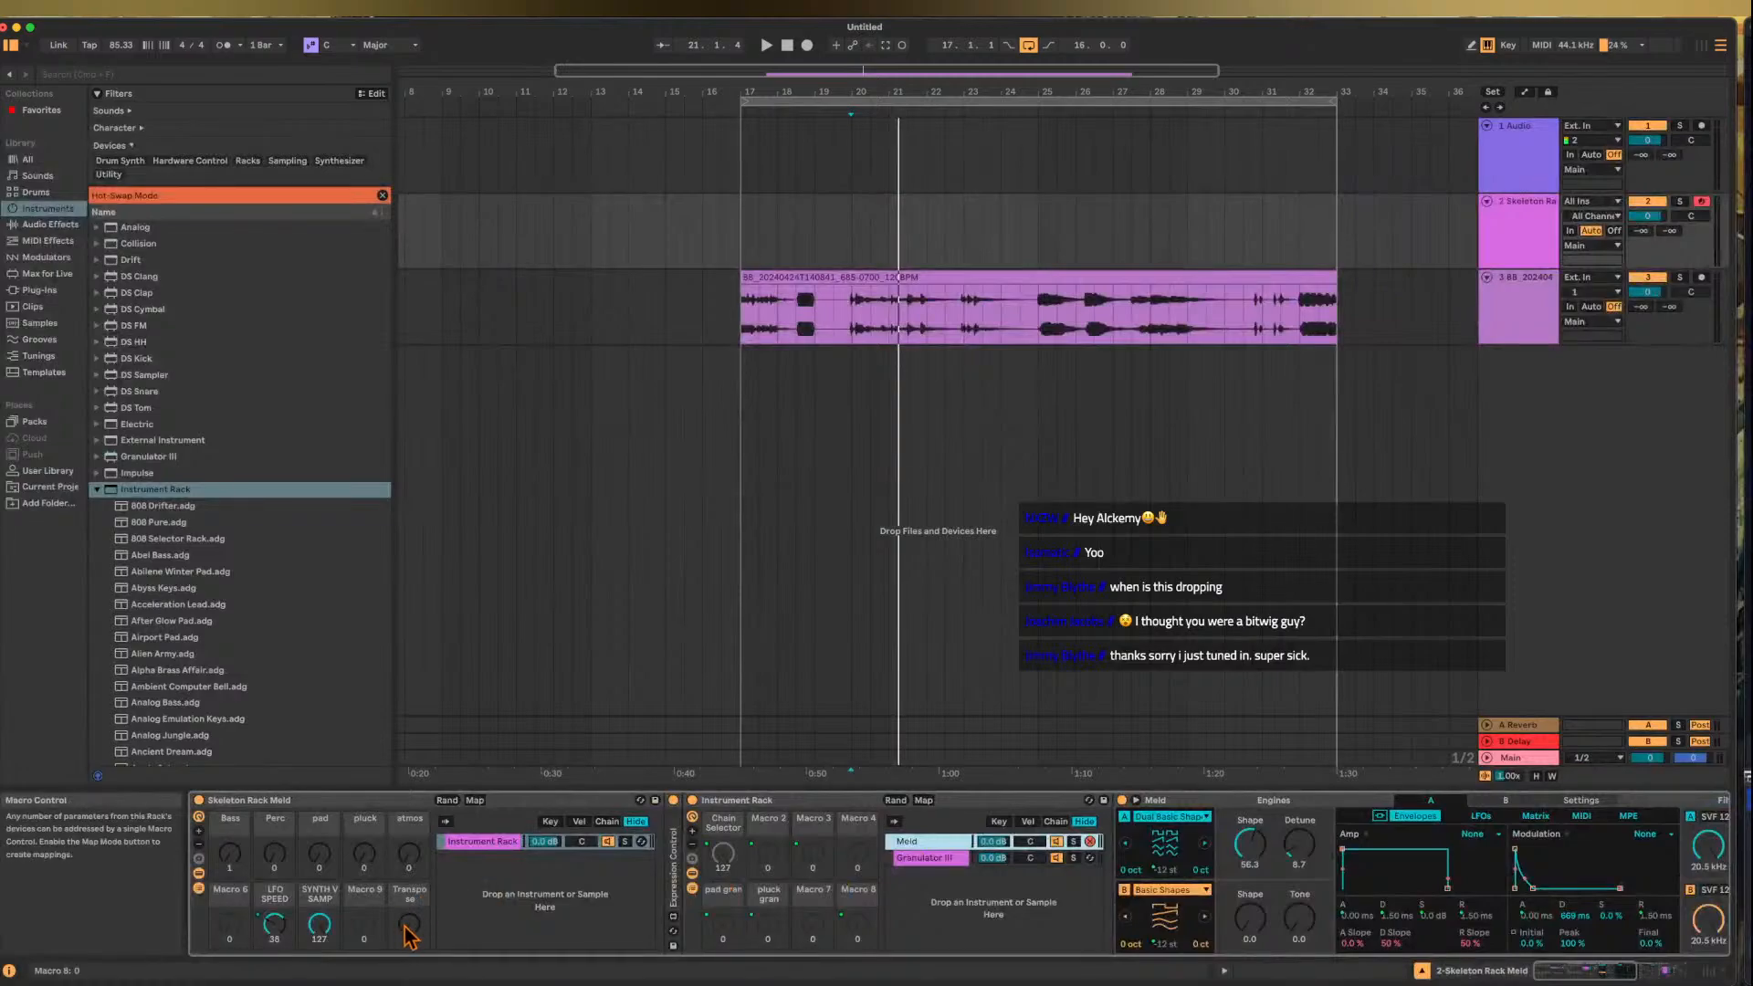
click(404, 927)
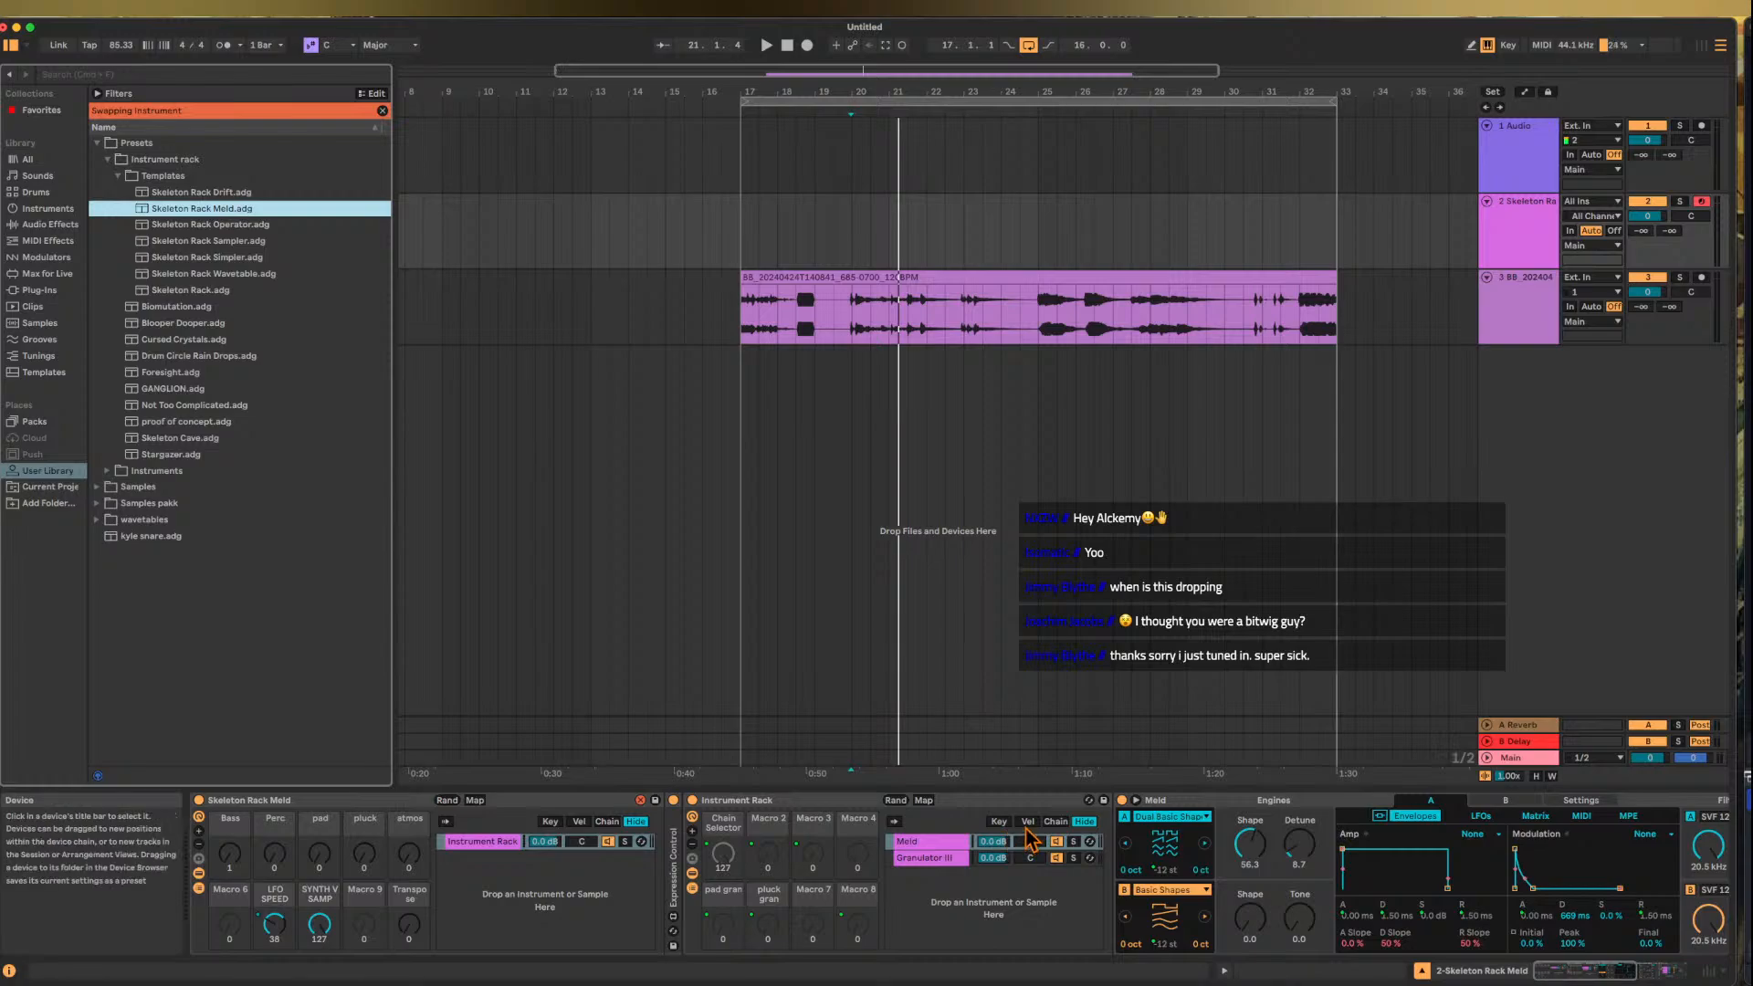
click(1056, 821)
click(1056, 821)
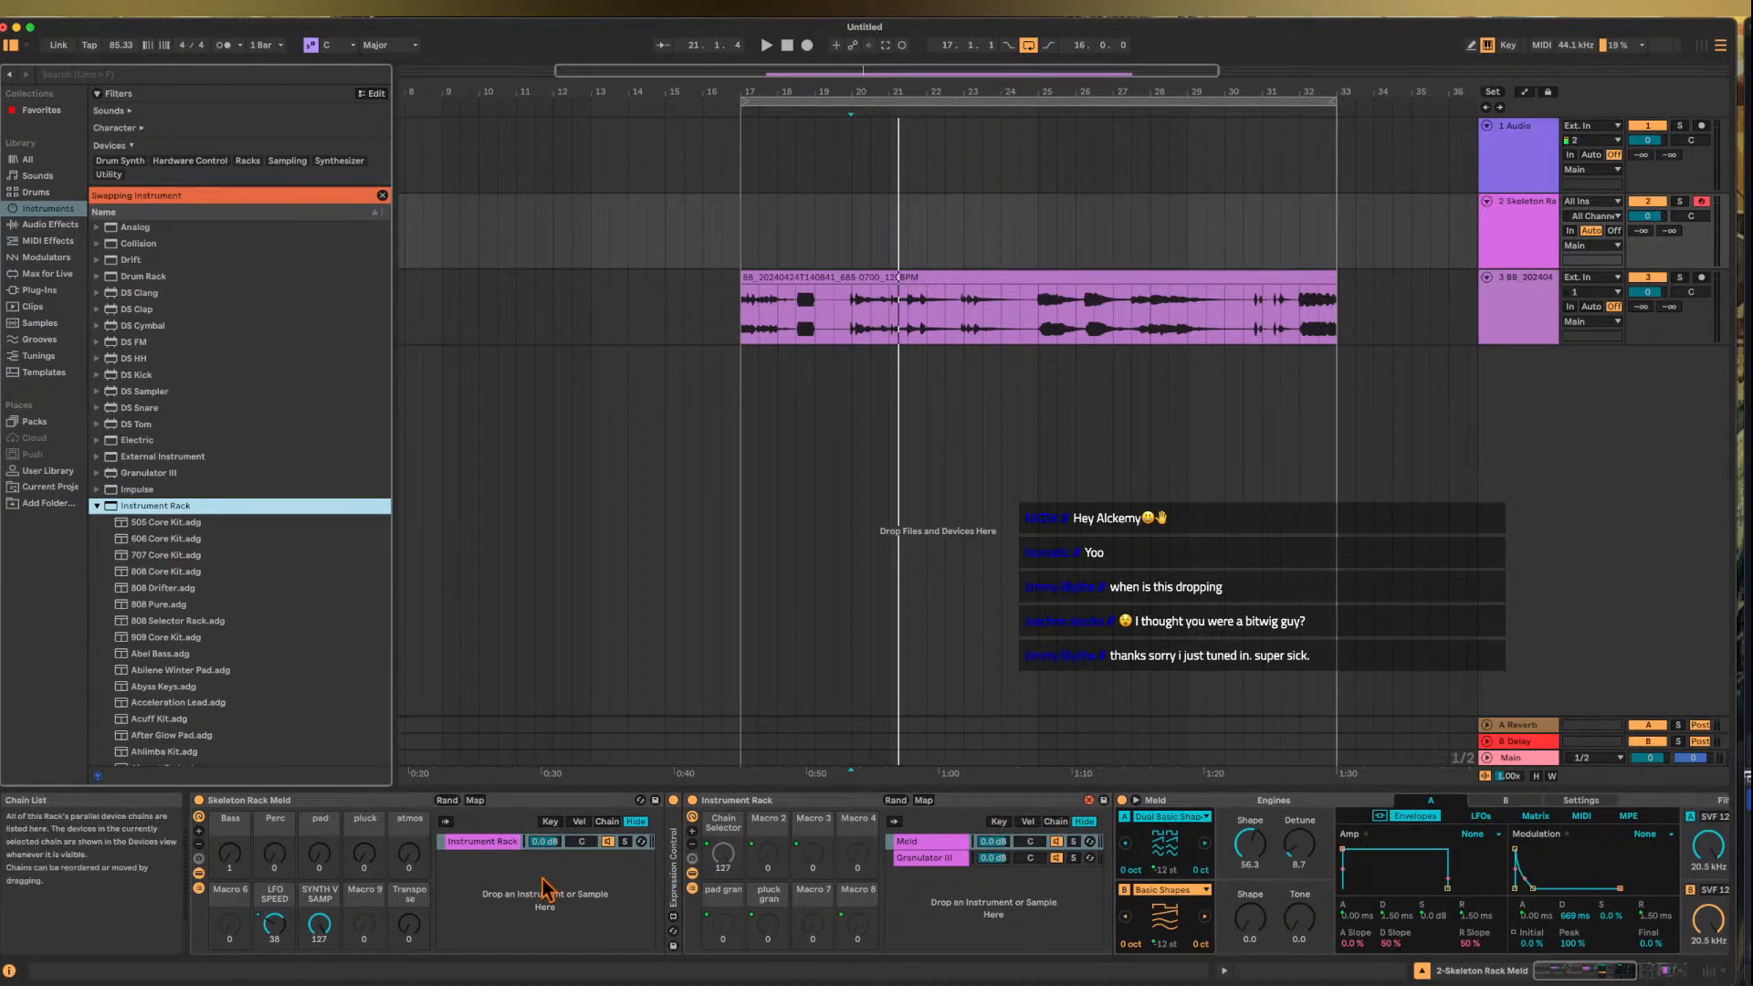
click(269, 804)
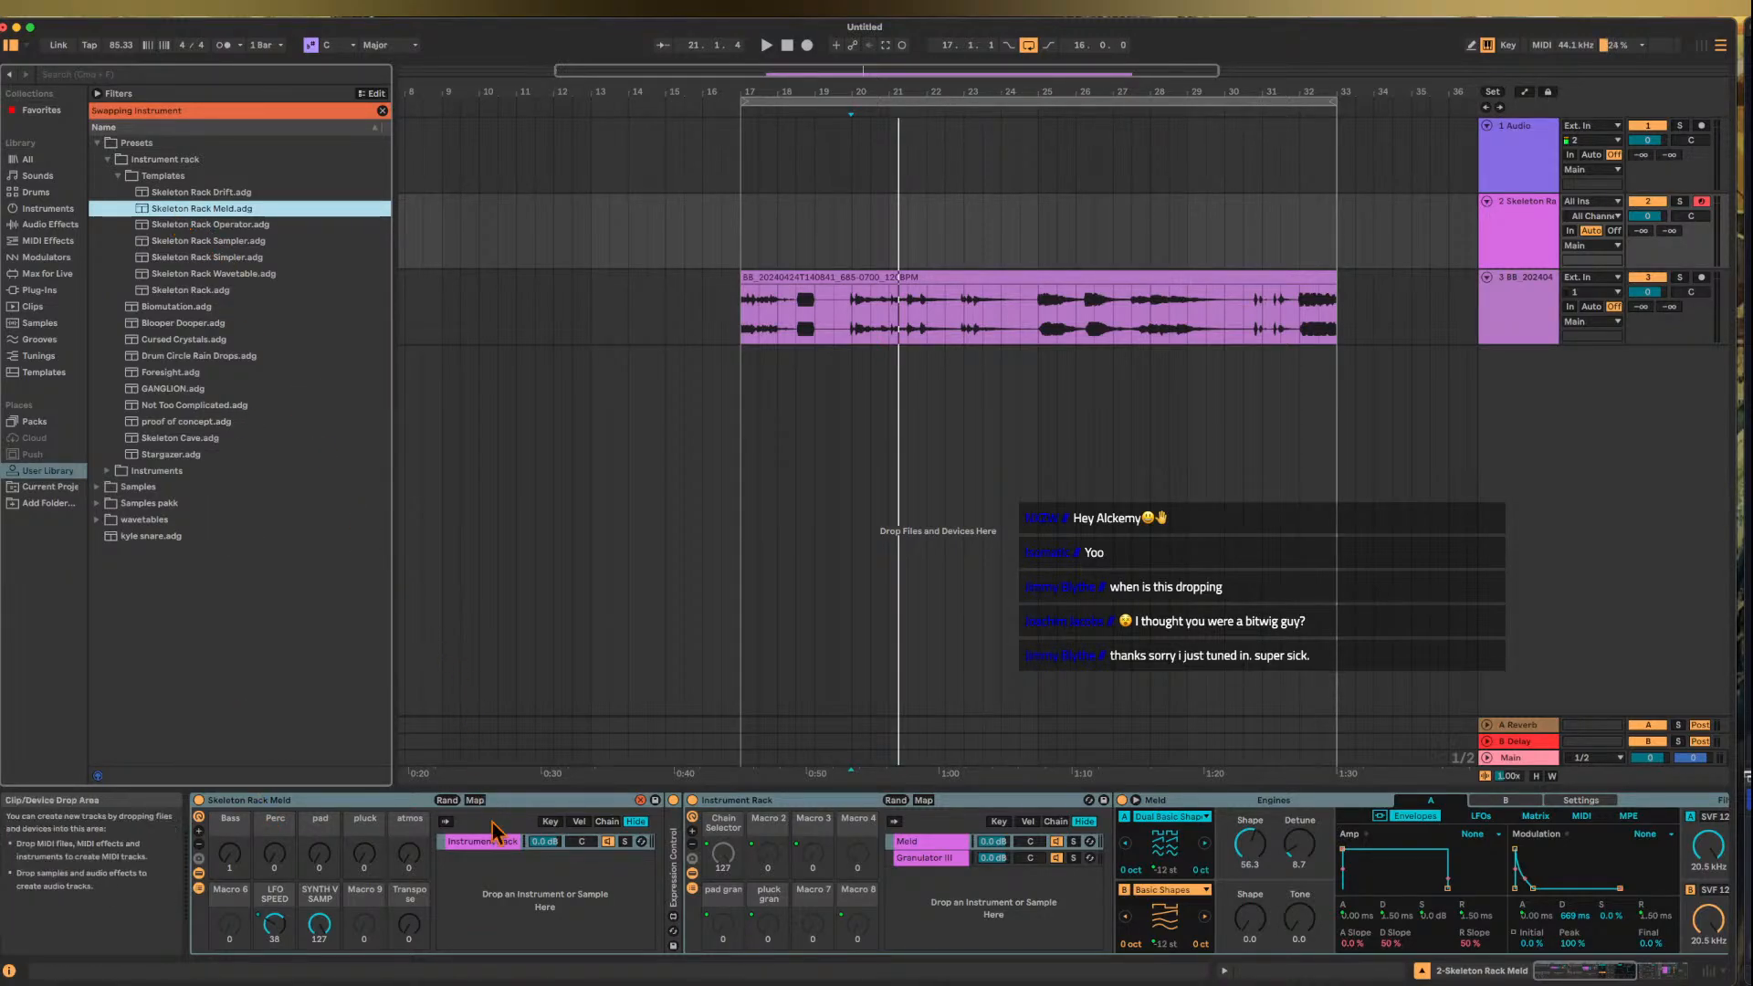
click(514, 896)
double_click(738, 801)
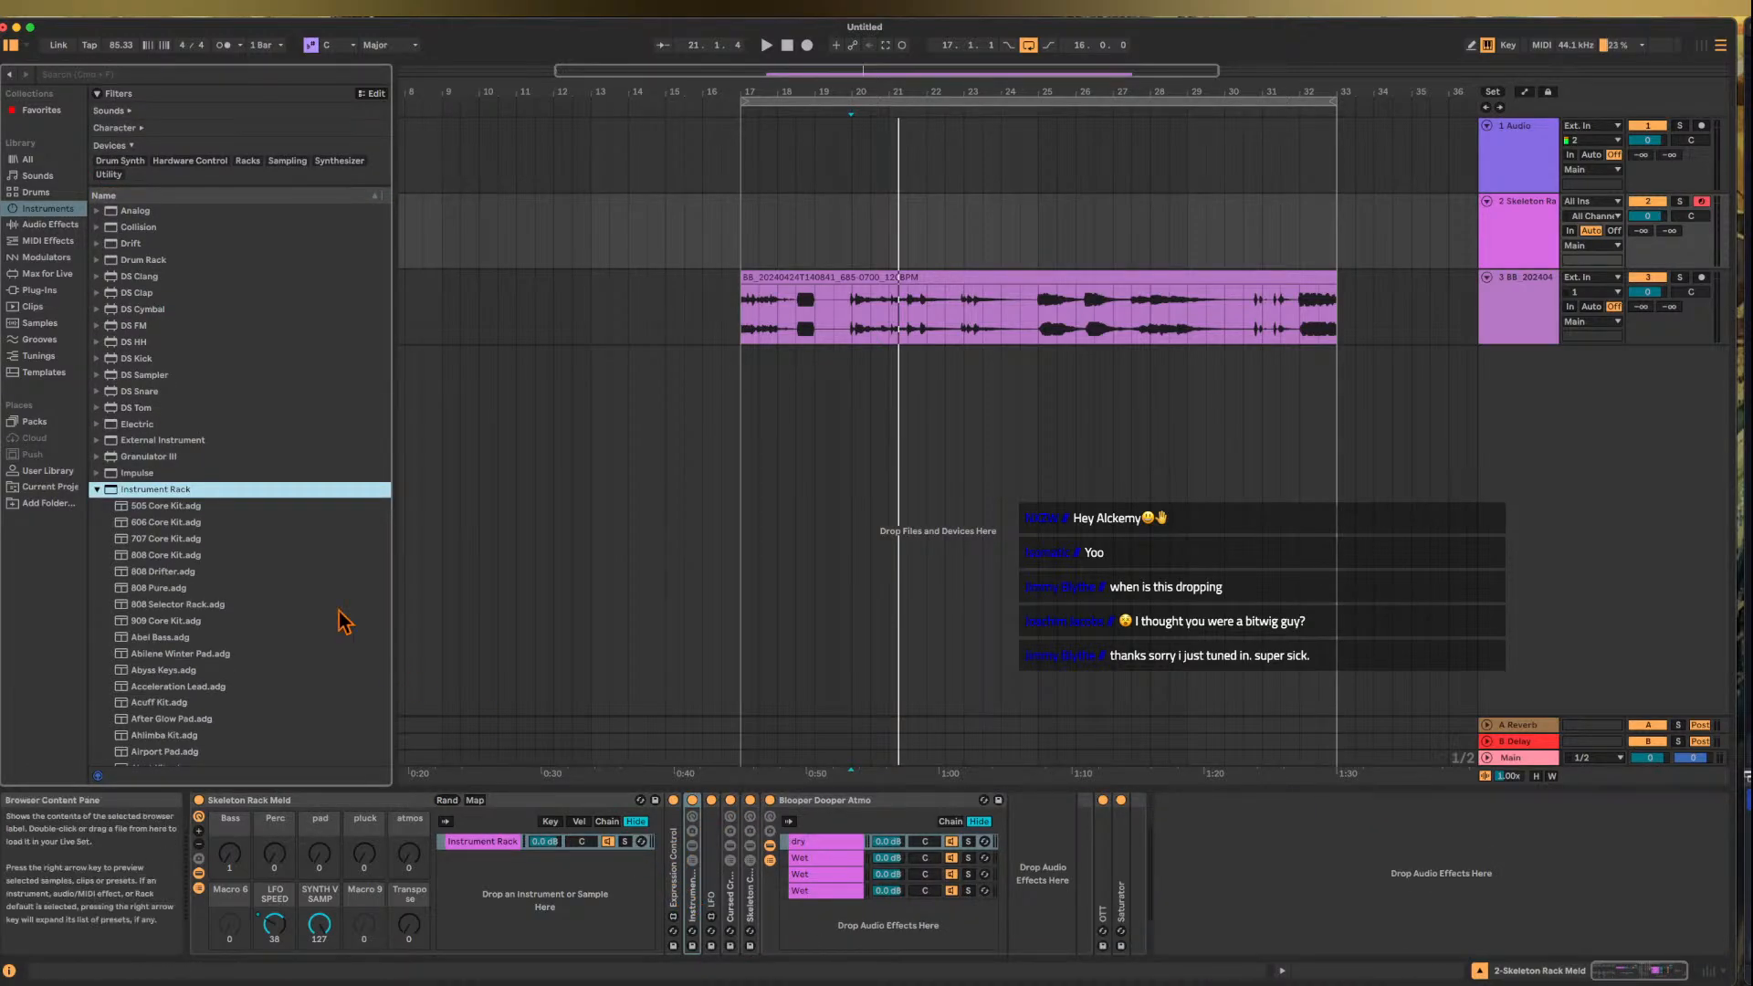
- Insert an empty MIDI track below the Skeleton Rack Meld track and select it
click(1510, 289)
click(1508, 157)
click(1526, 329)
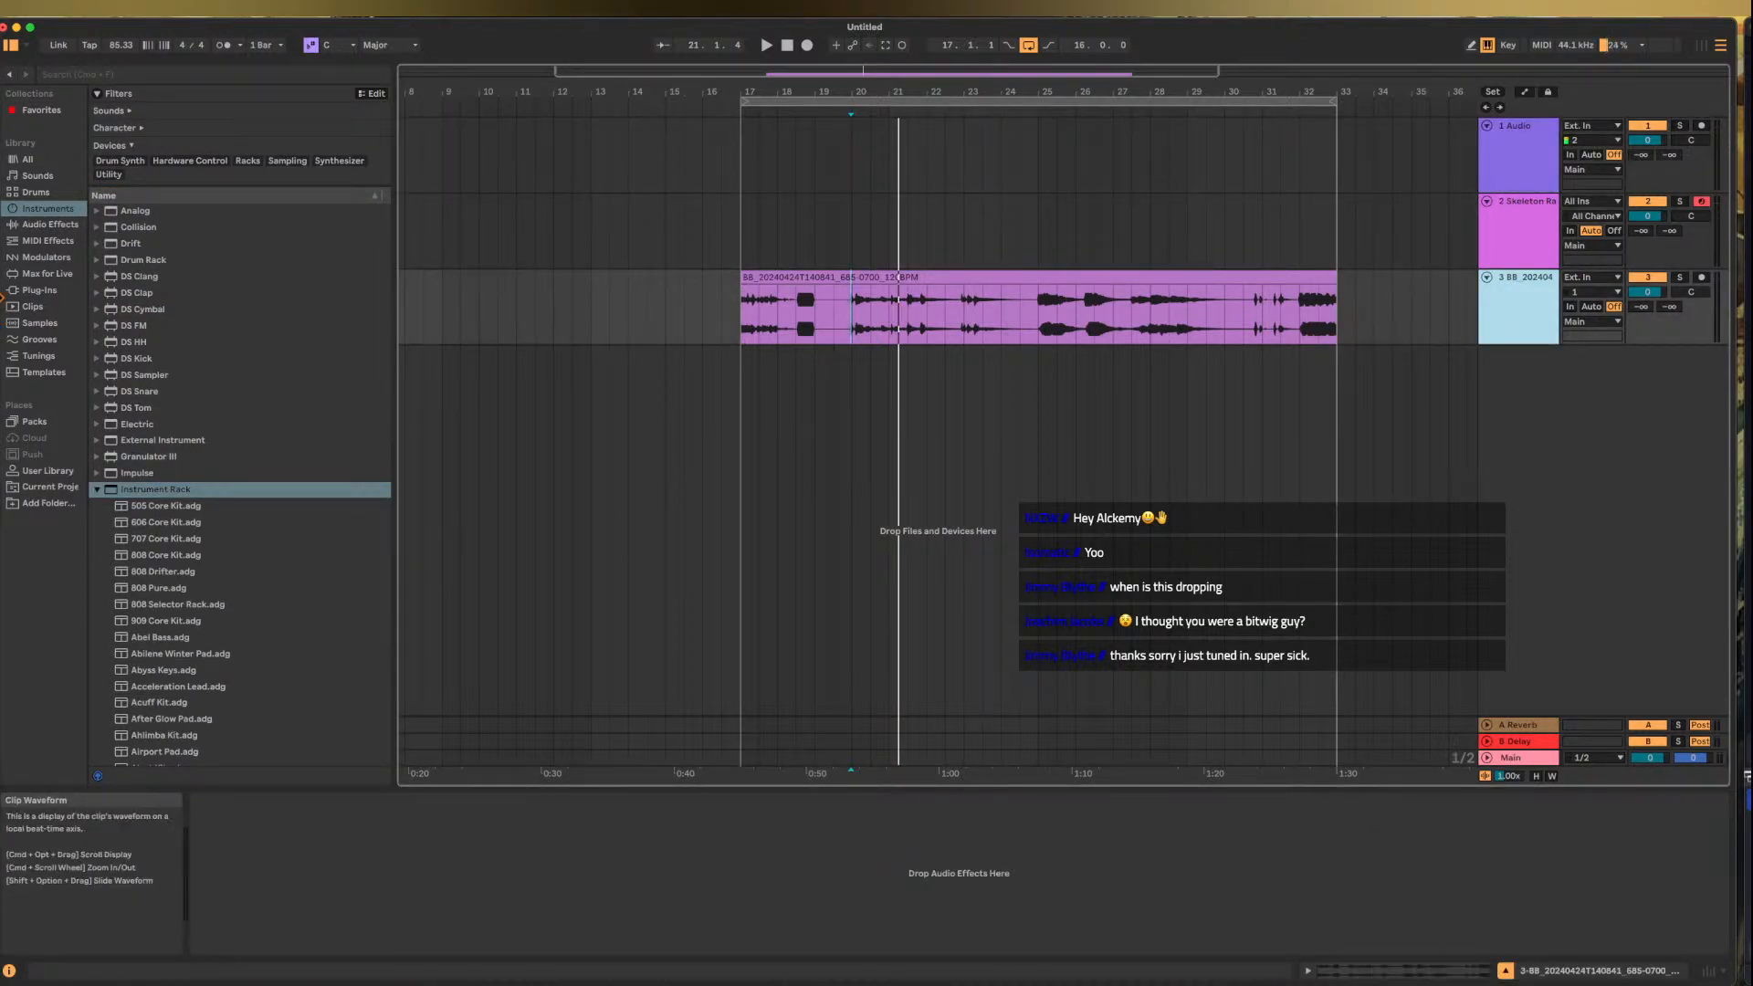
click(96, 489)
click(1512, 319)
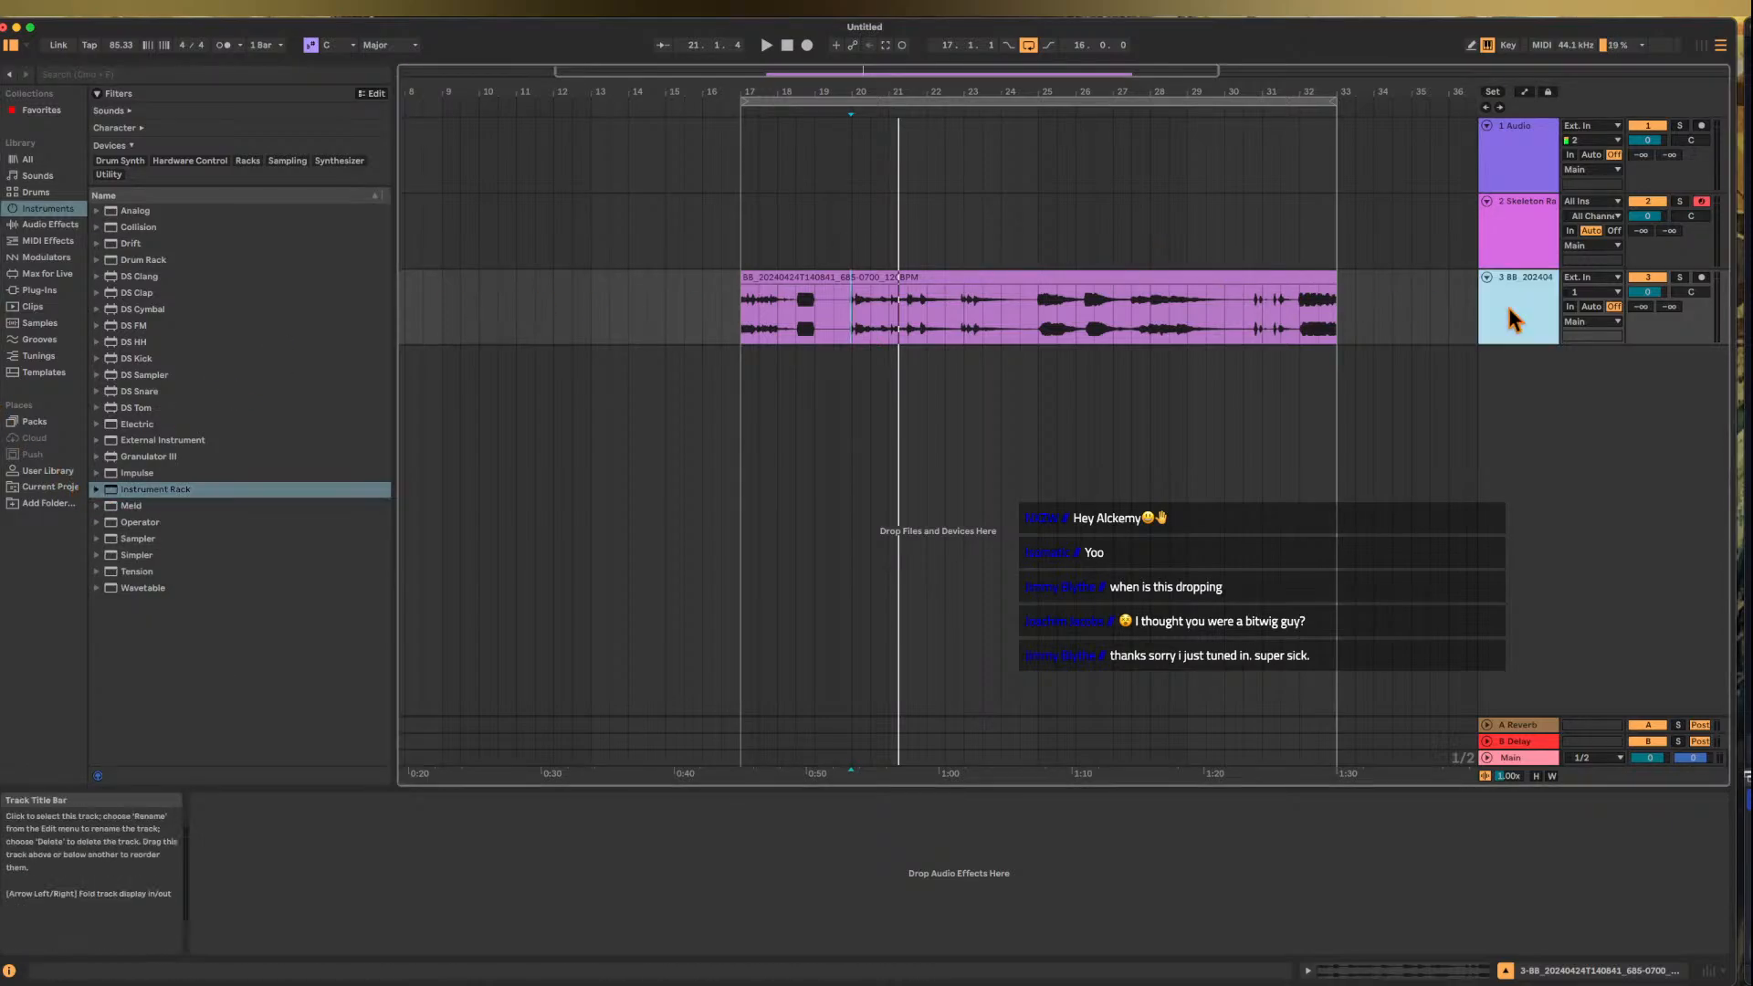
click(1512, 202)
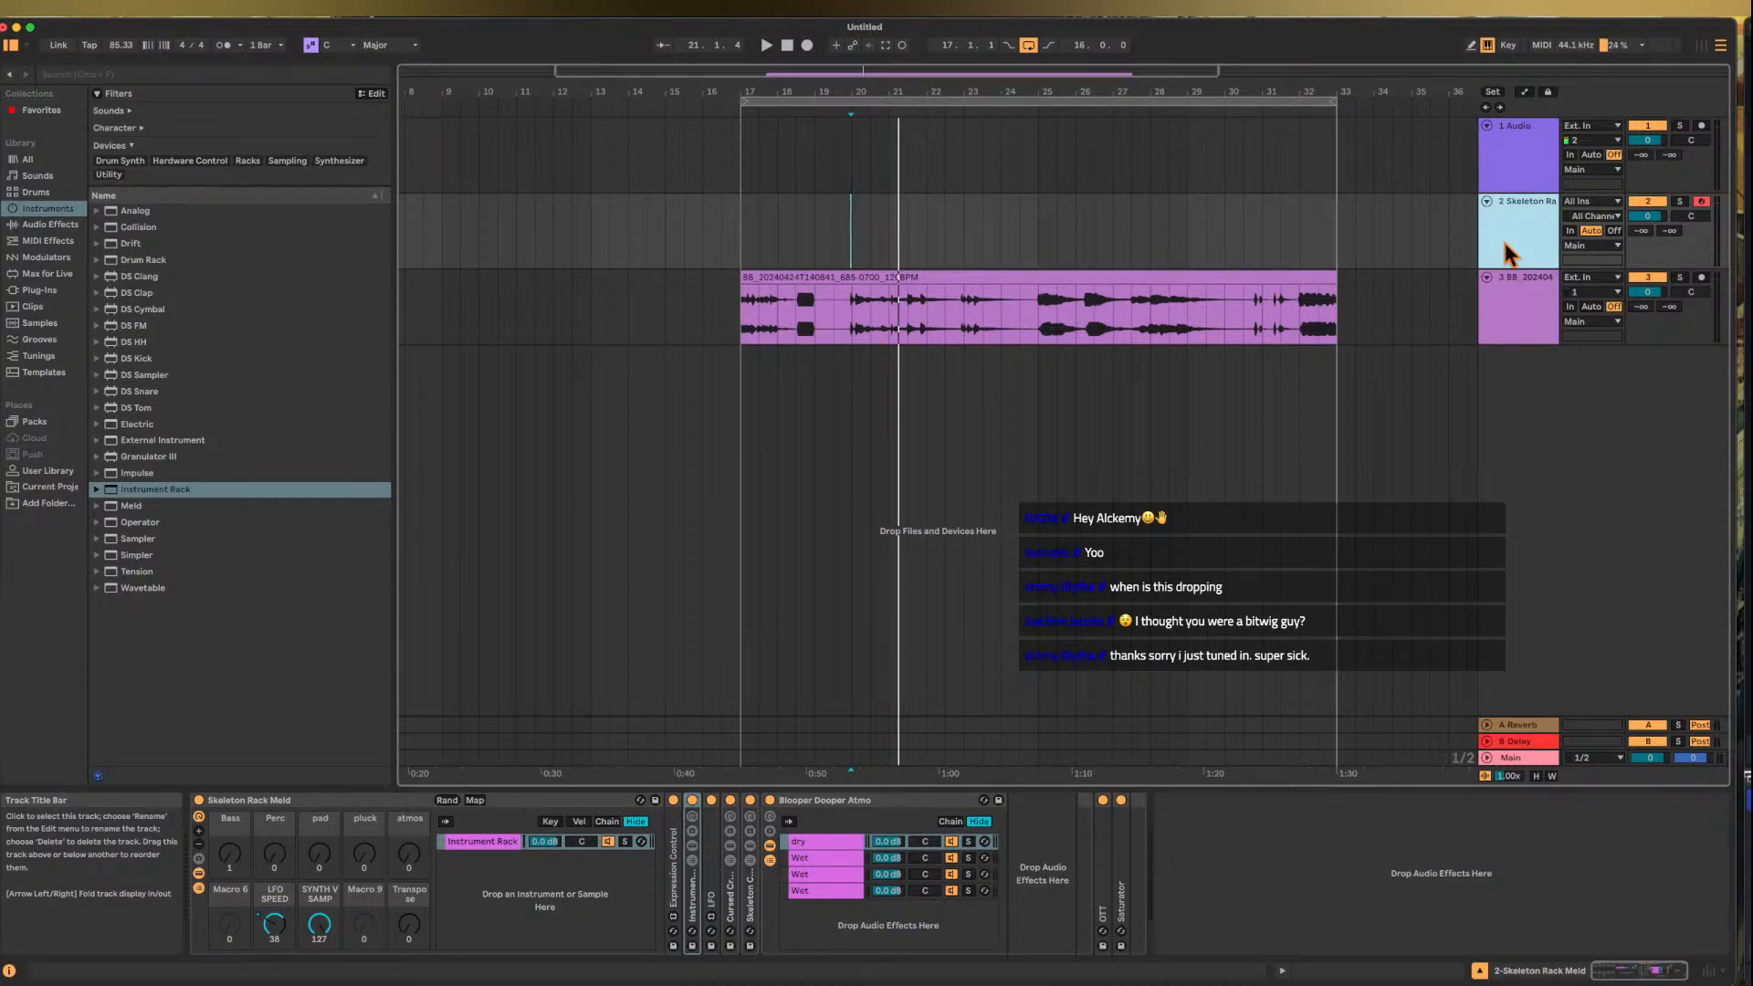
key(super+shift+t)
click(1506, 315)
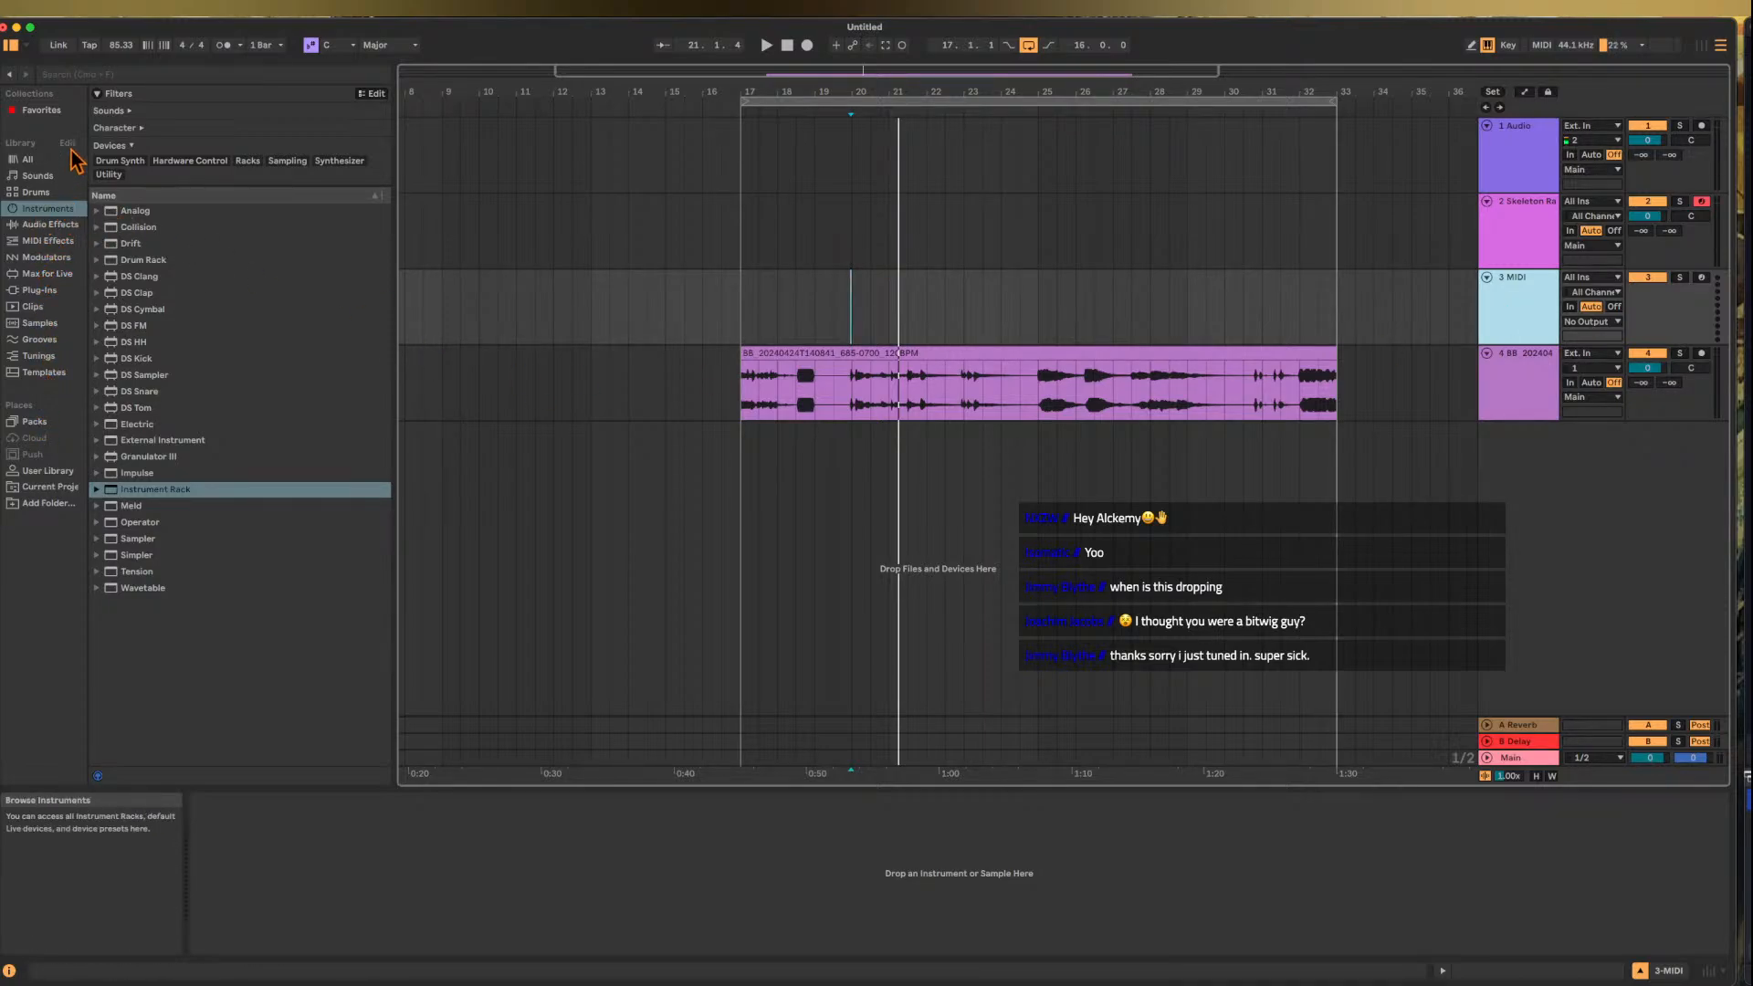
- Search the plug-ins for "serum" and load Serum on the new MIDI track
click(82, 73)
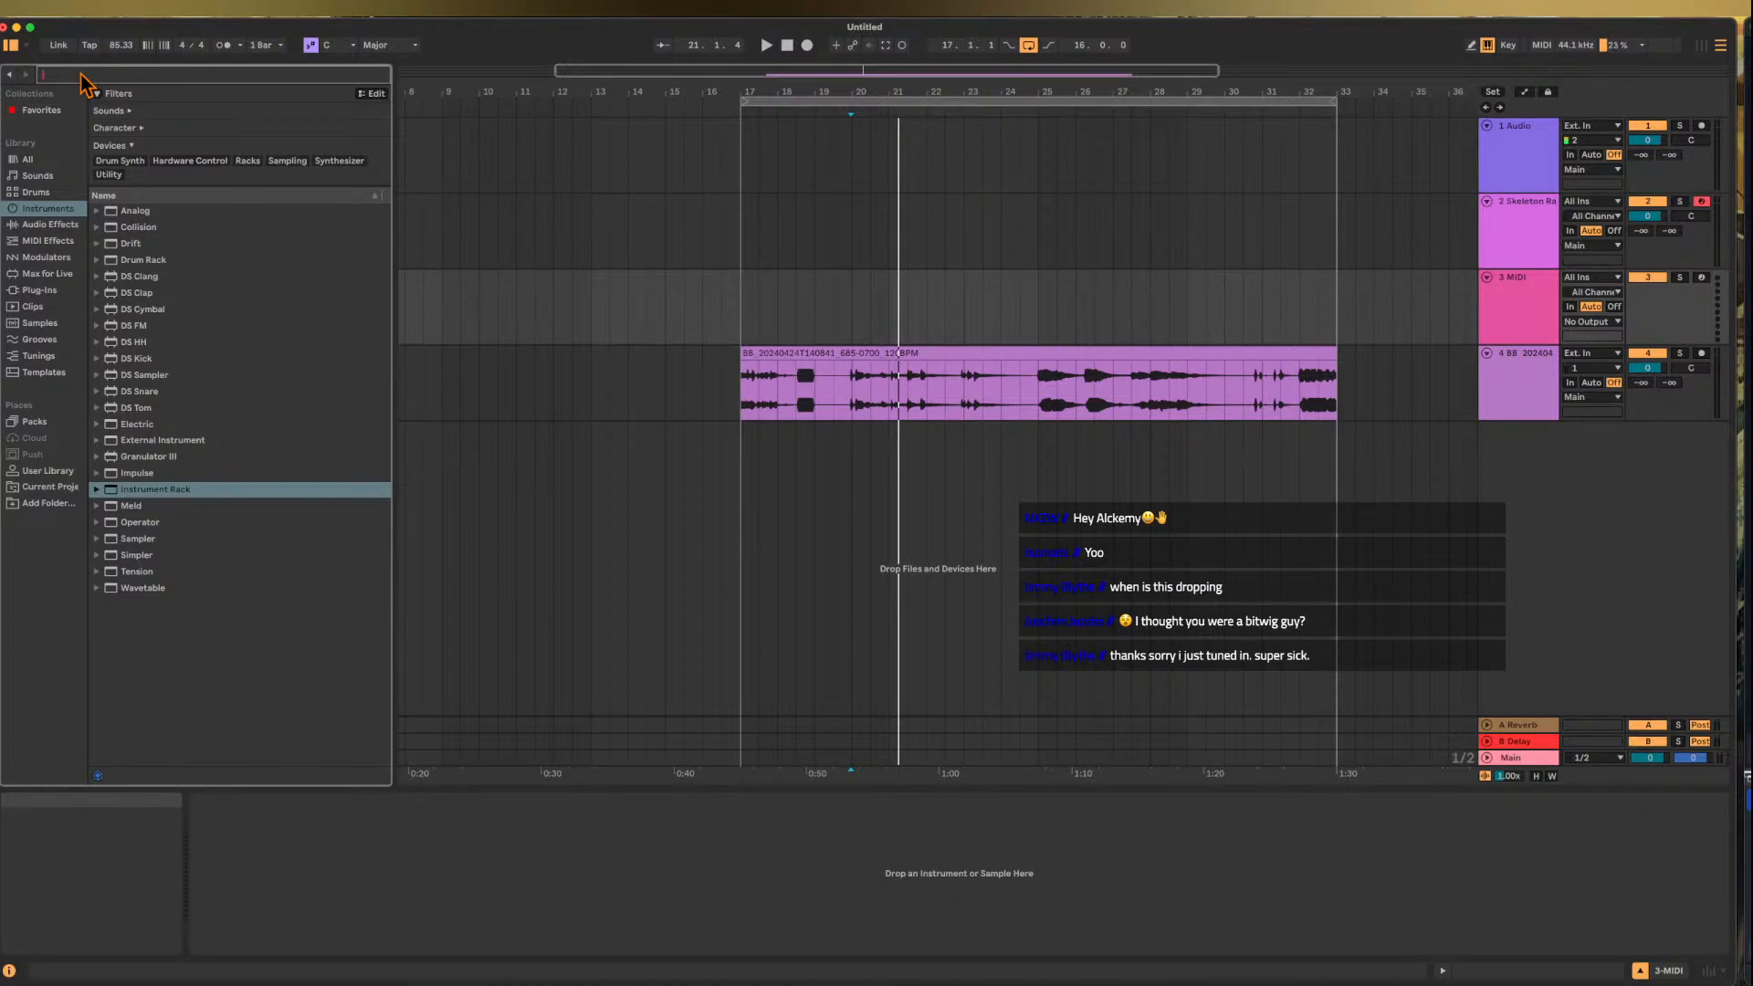
text(serum)
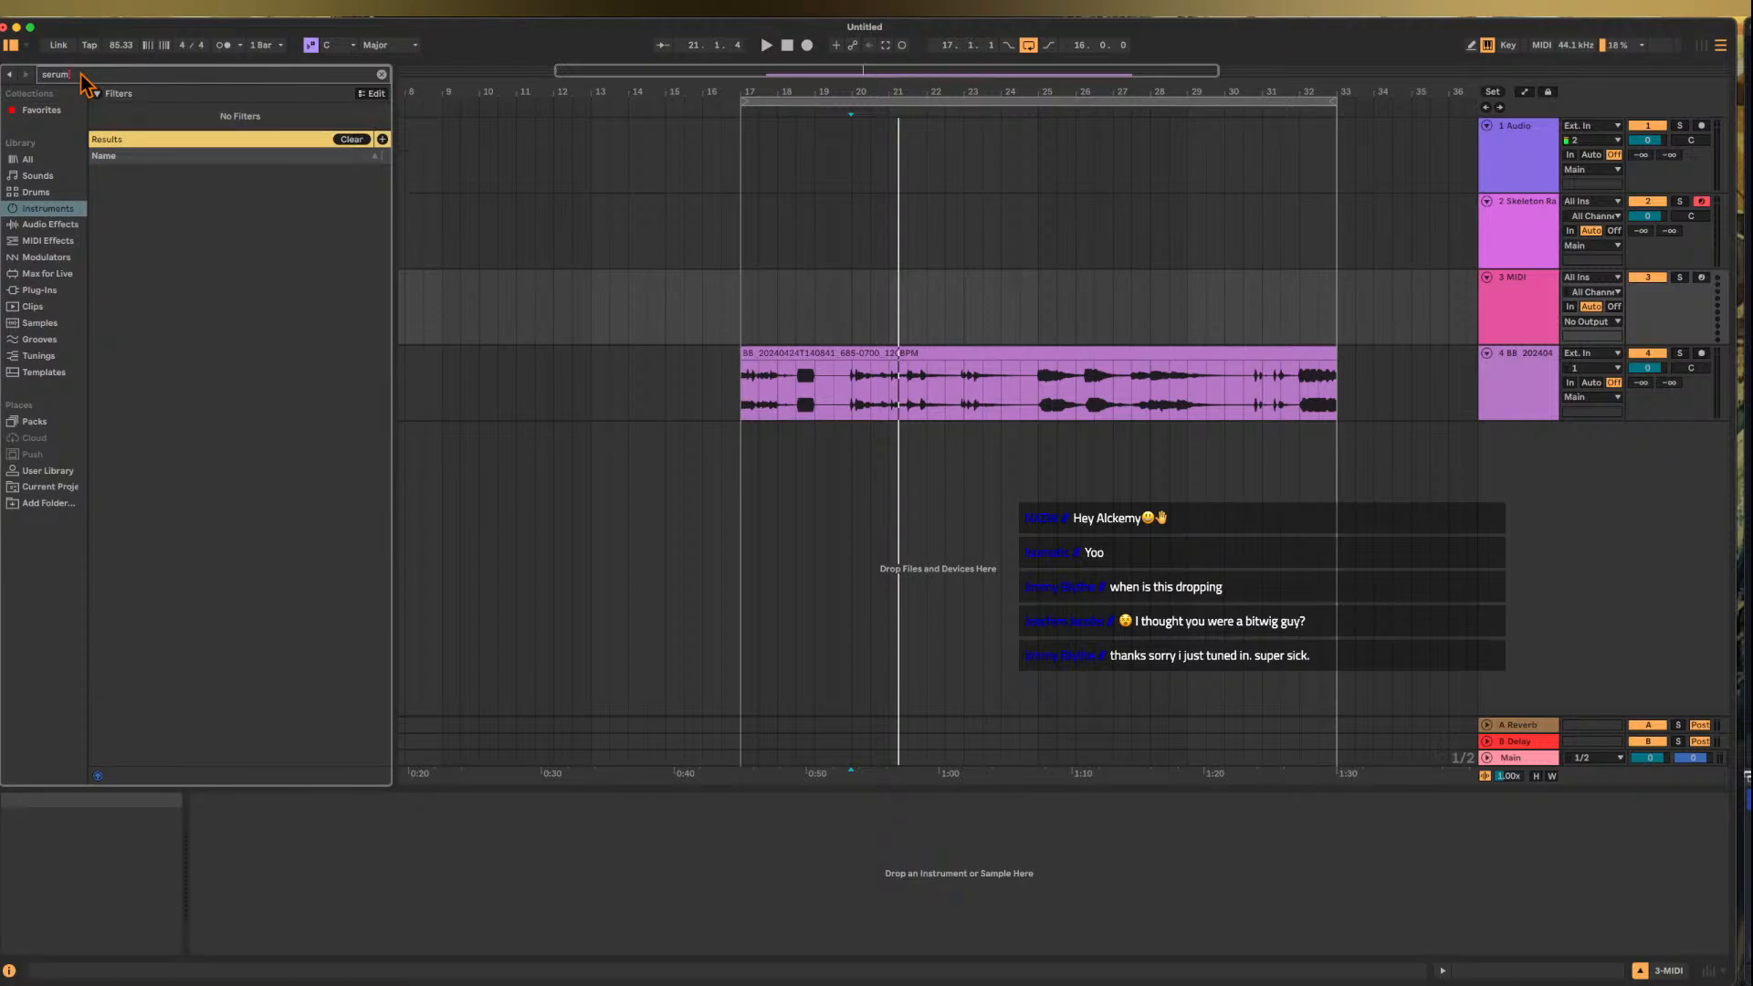
click(40, 290)
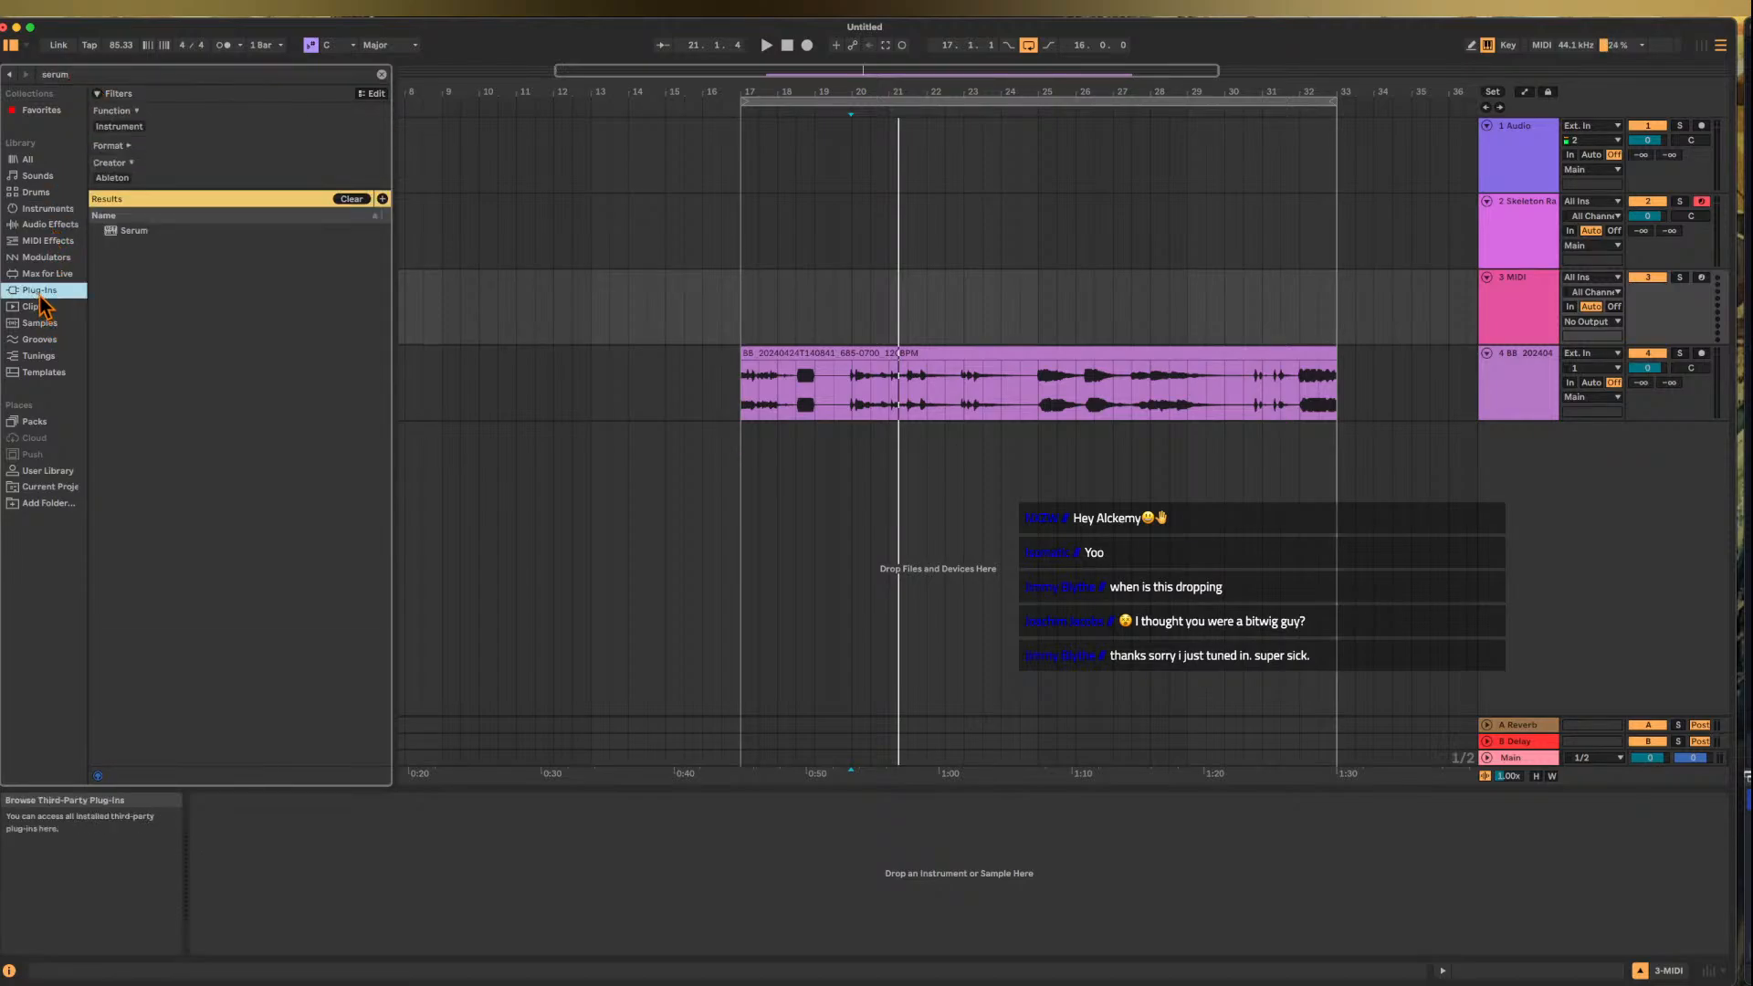
click(137, 232)
double_click(139, 234)
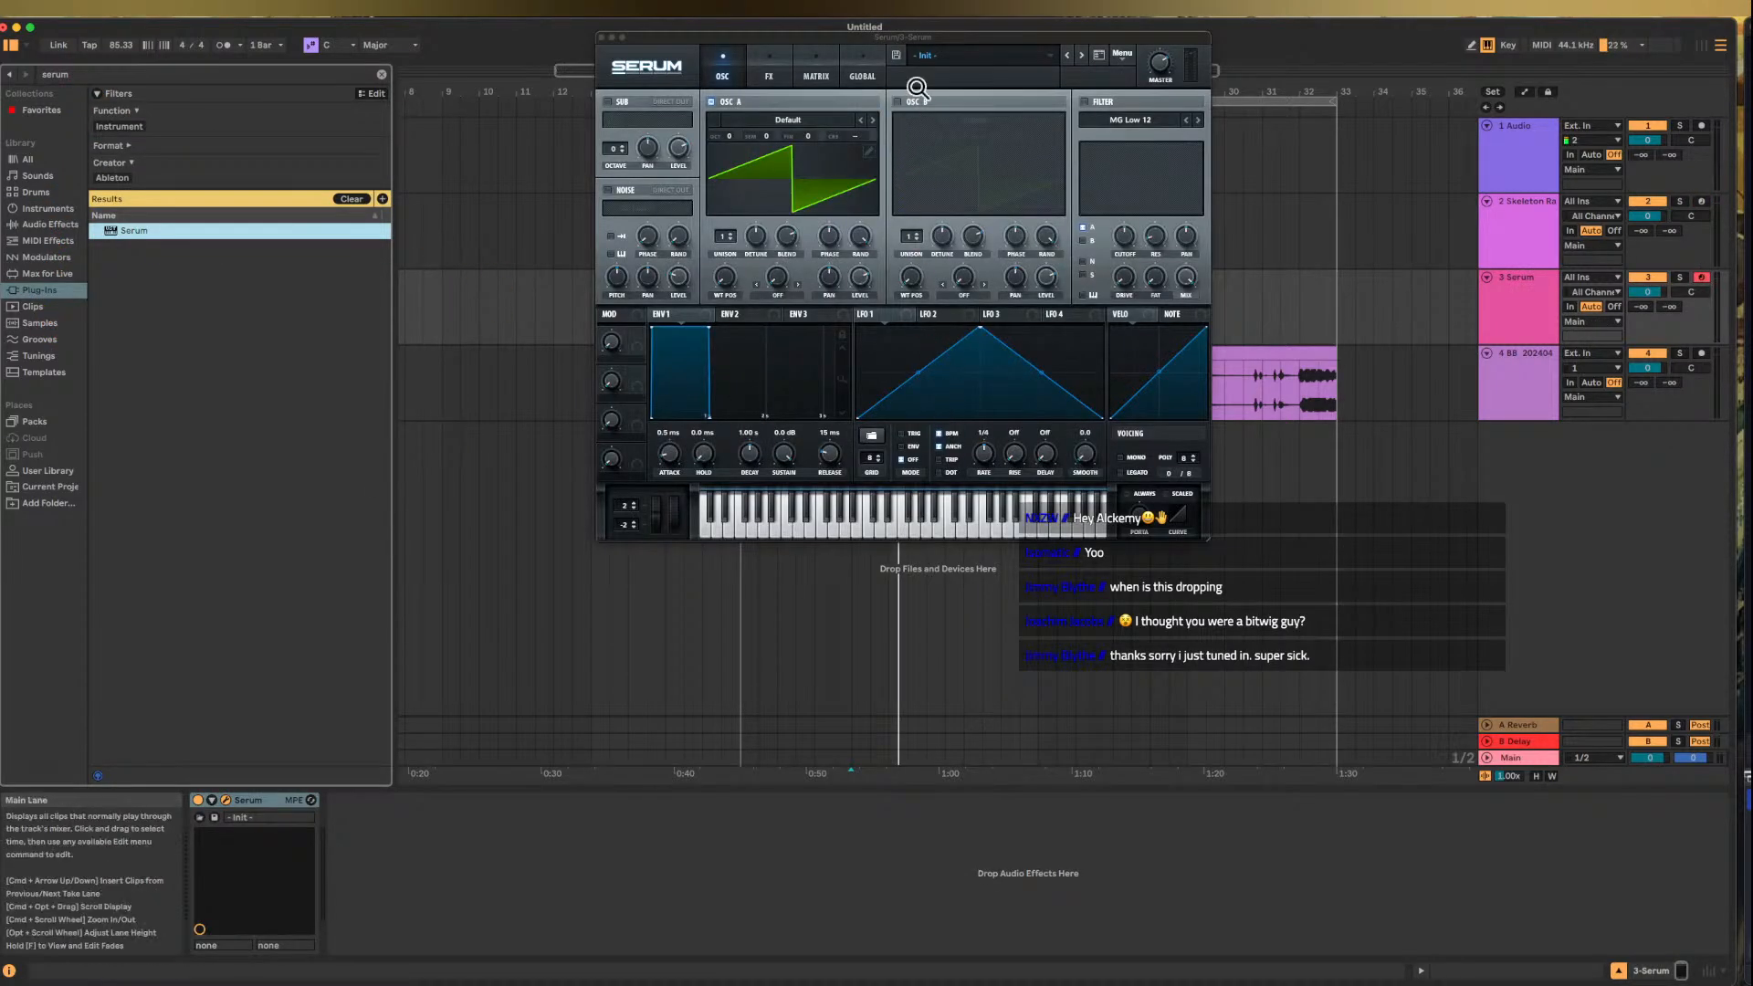
- Load the DEMONTUS preset from Serum's User folder and audition it with low notes
click(943, 59)
mouse_move(968, 211)
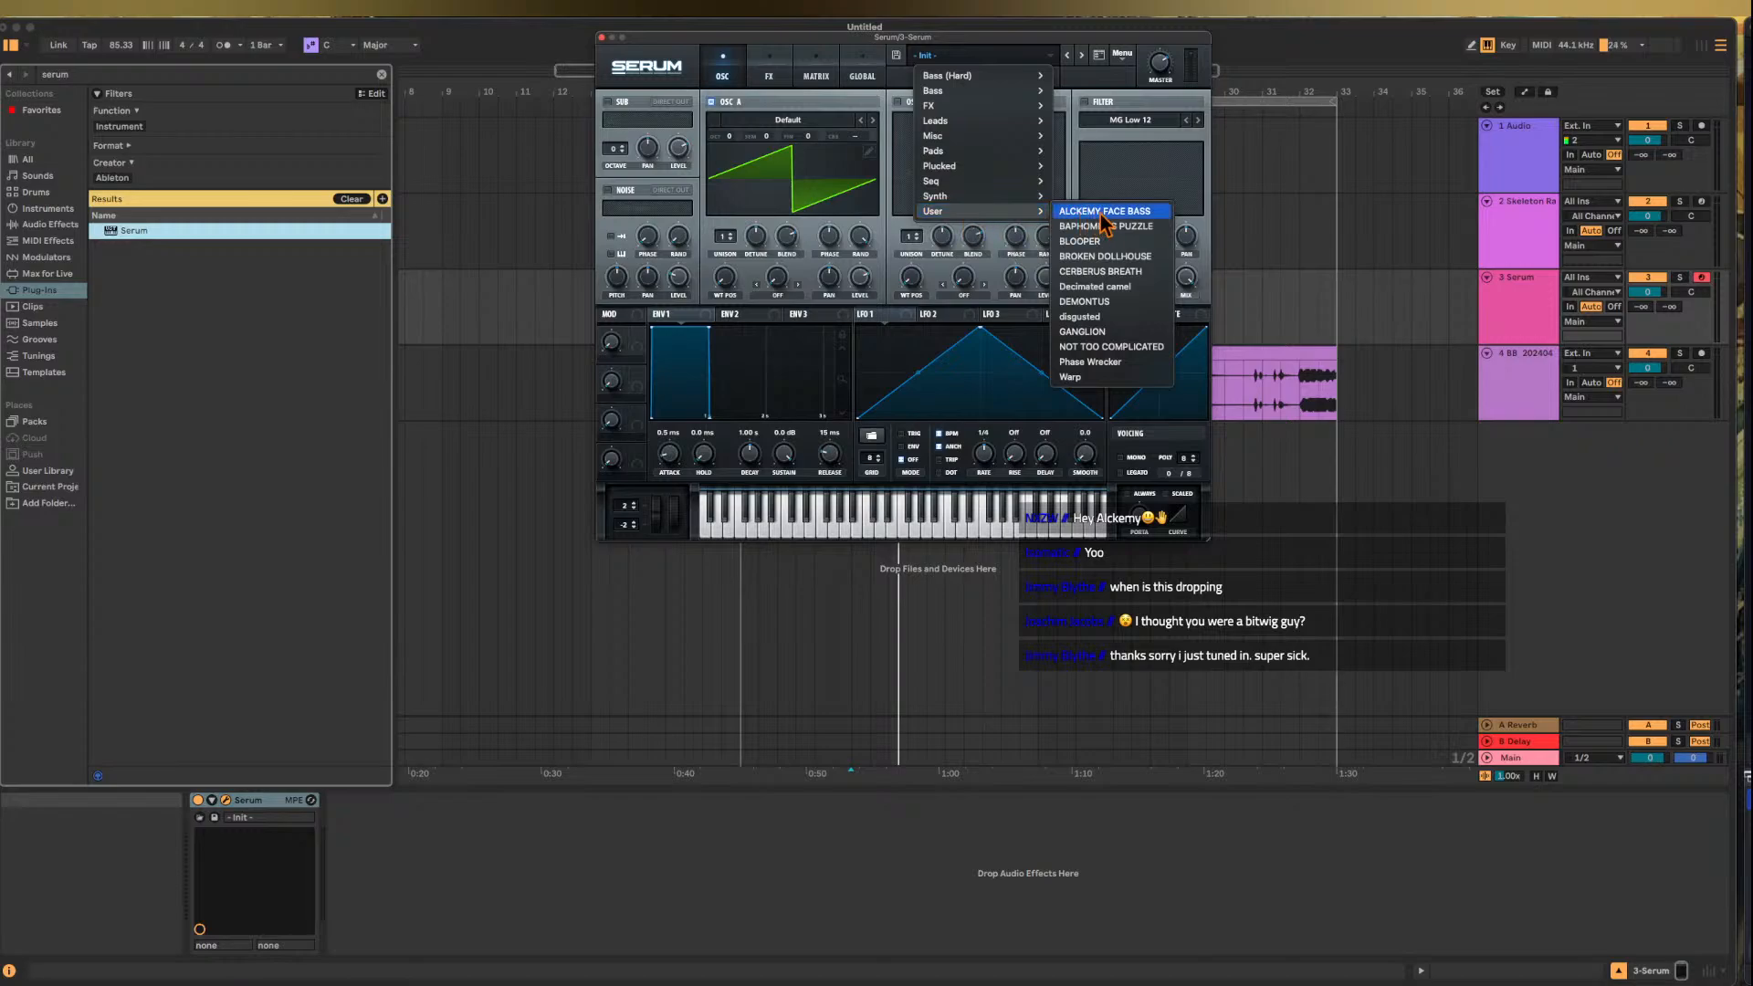
click(1086, 301)
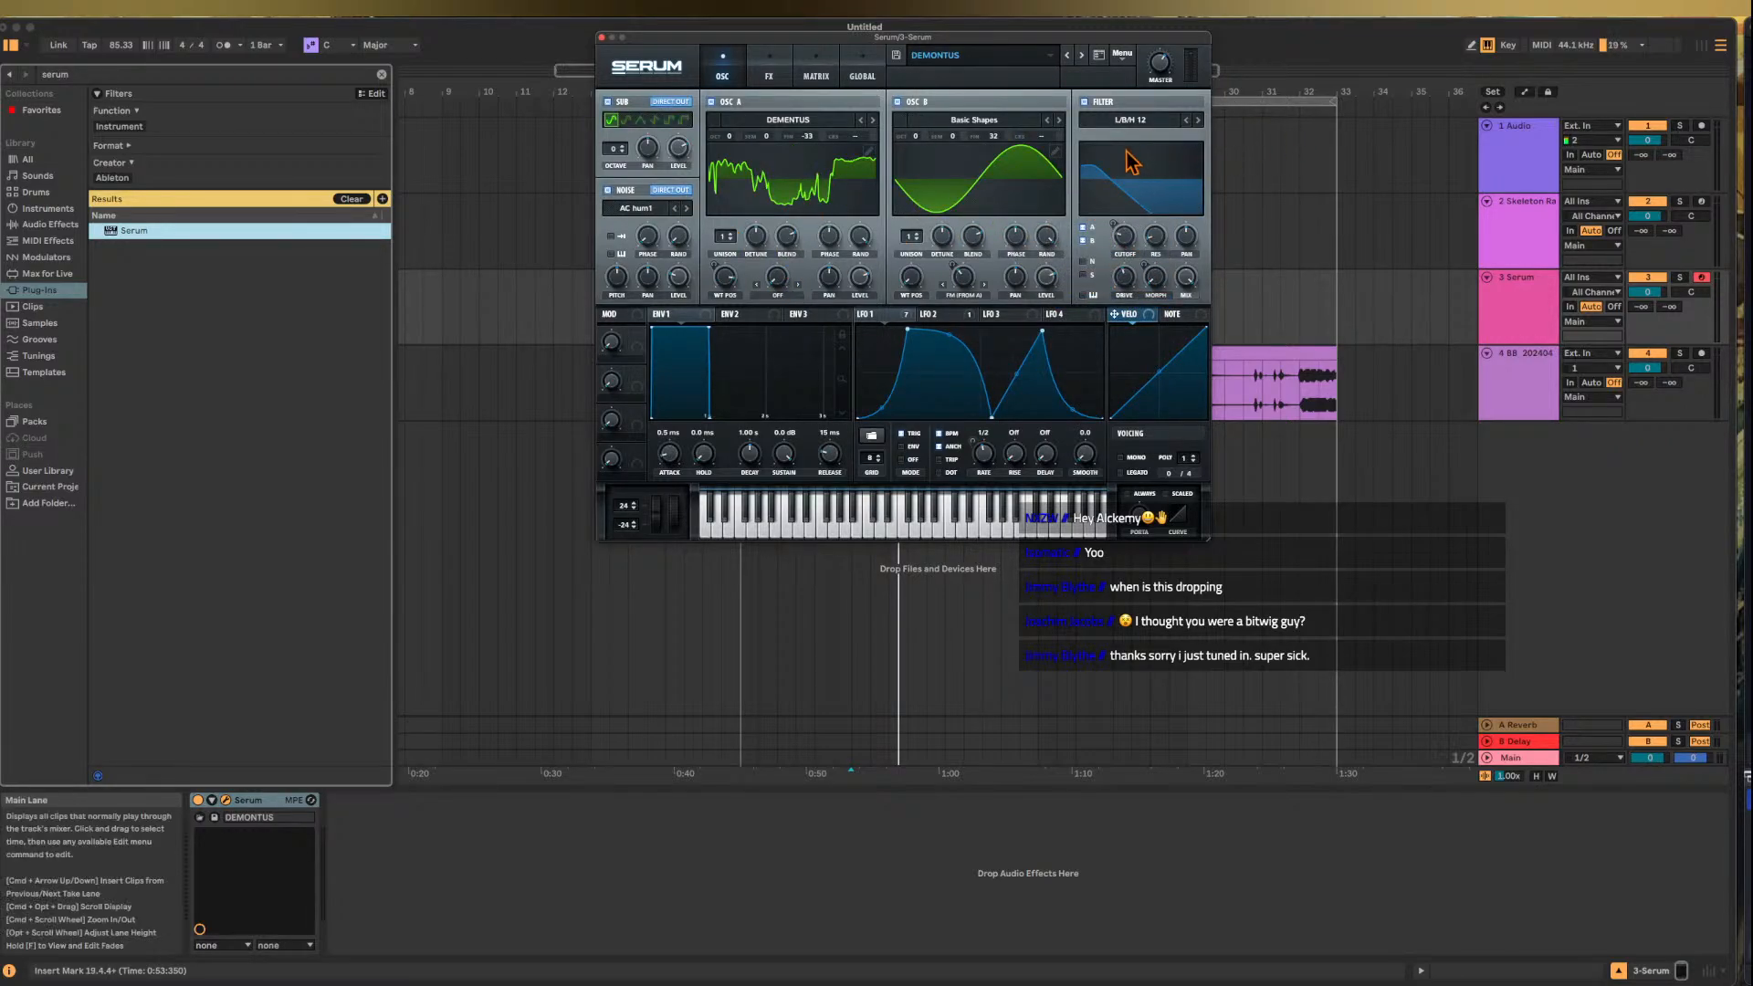
key(a)
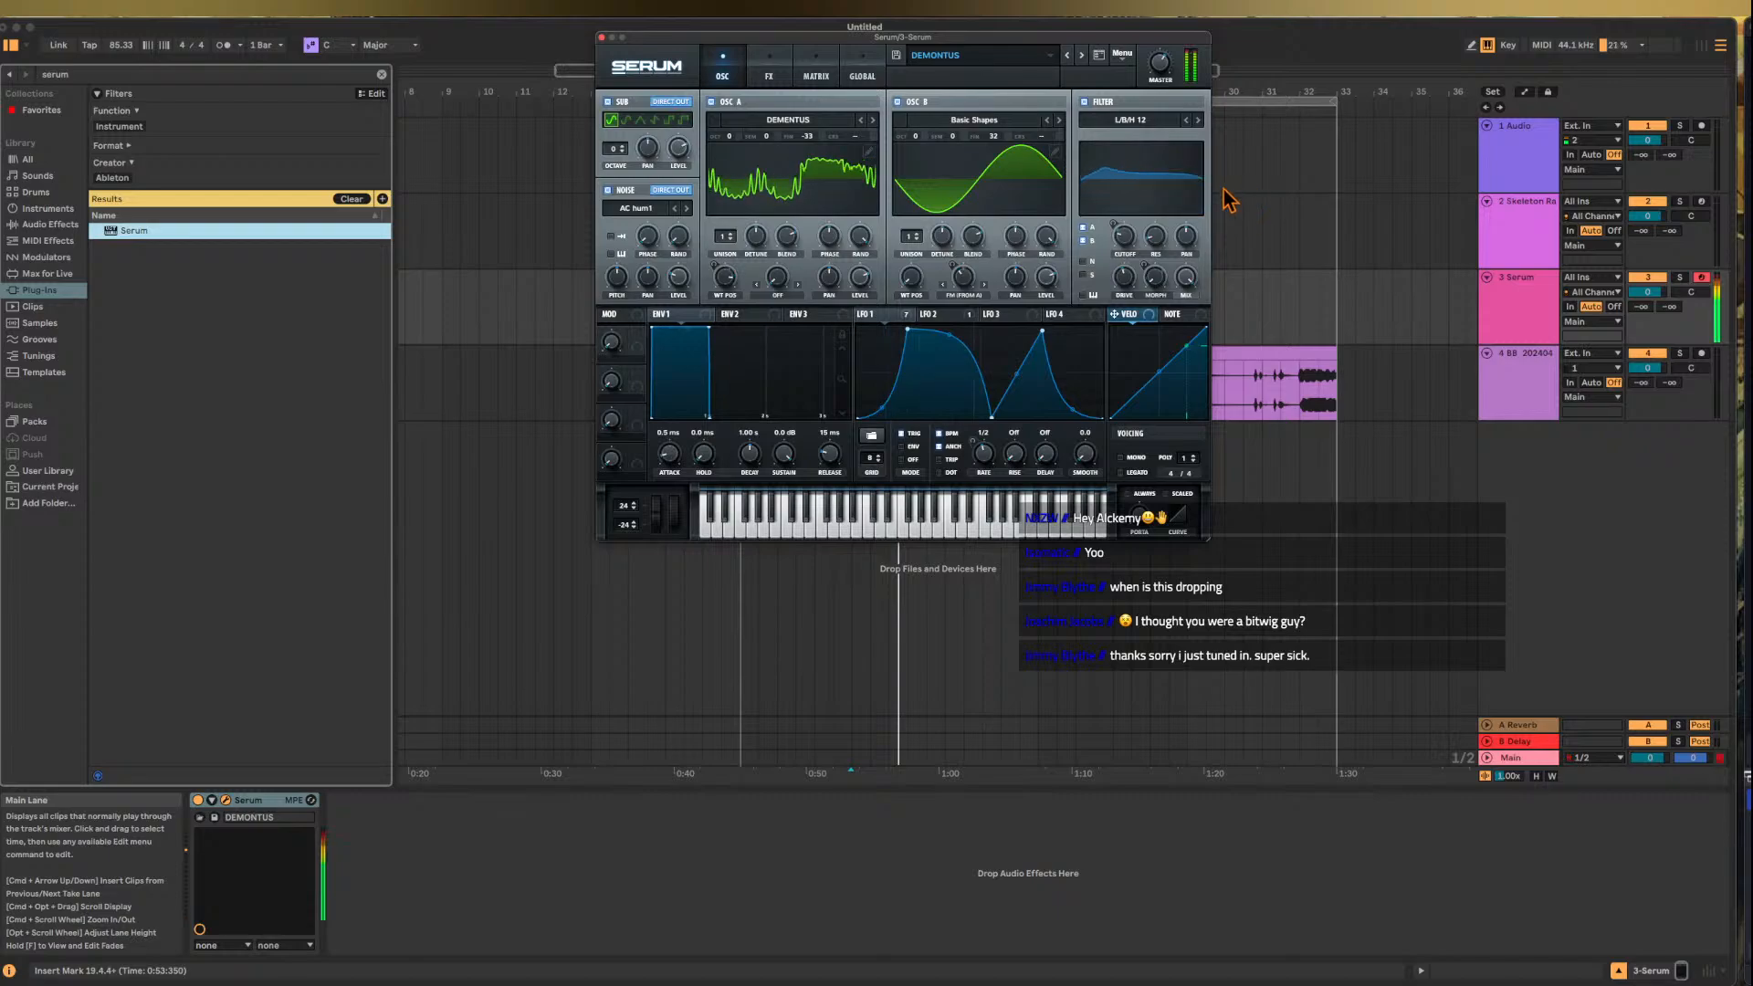
key(z)
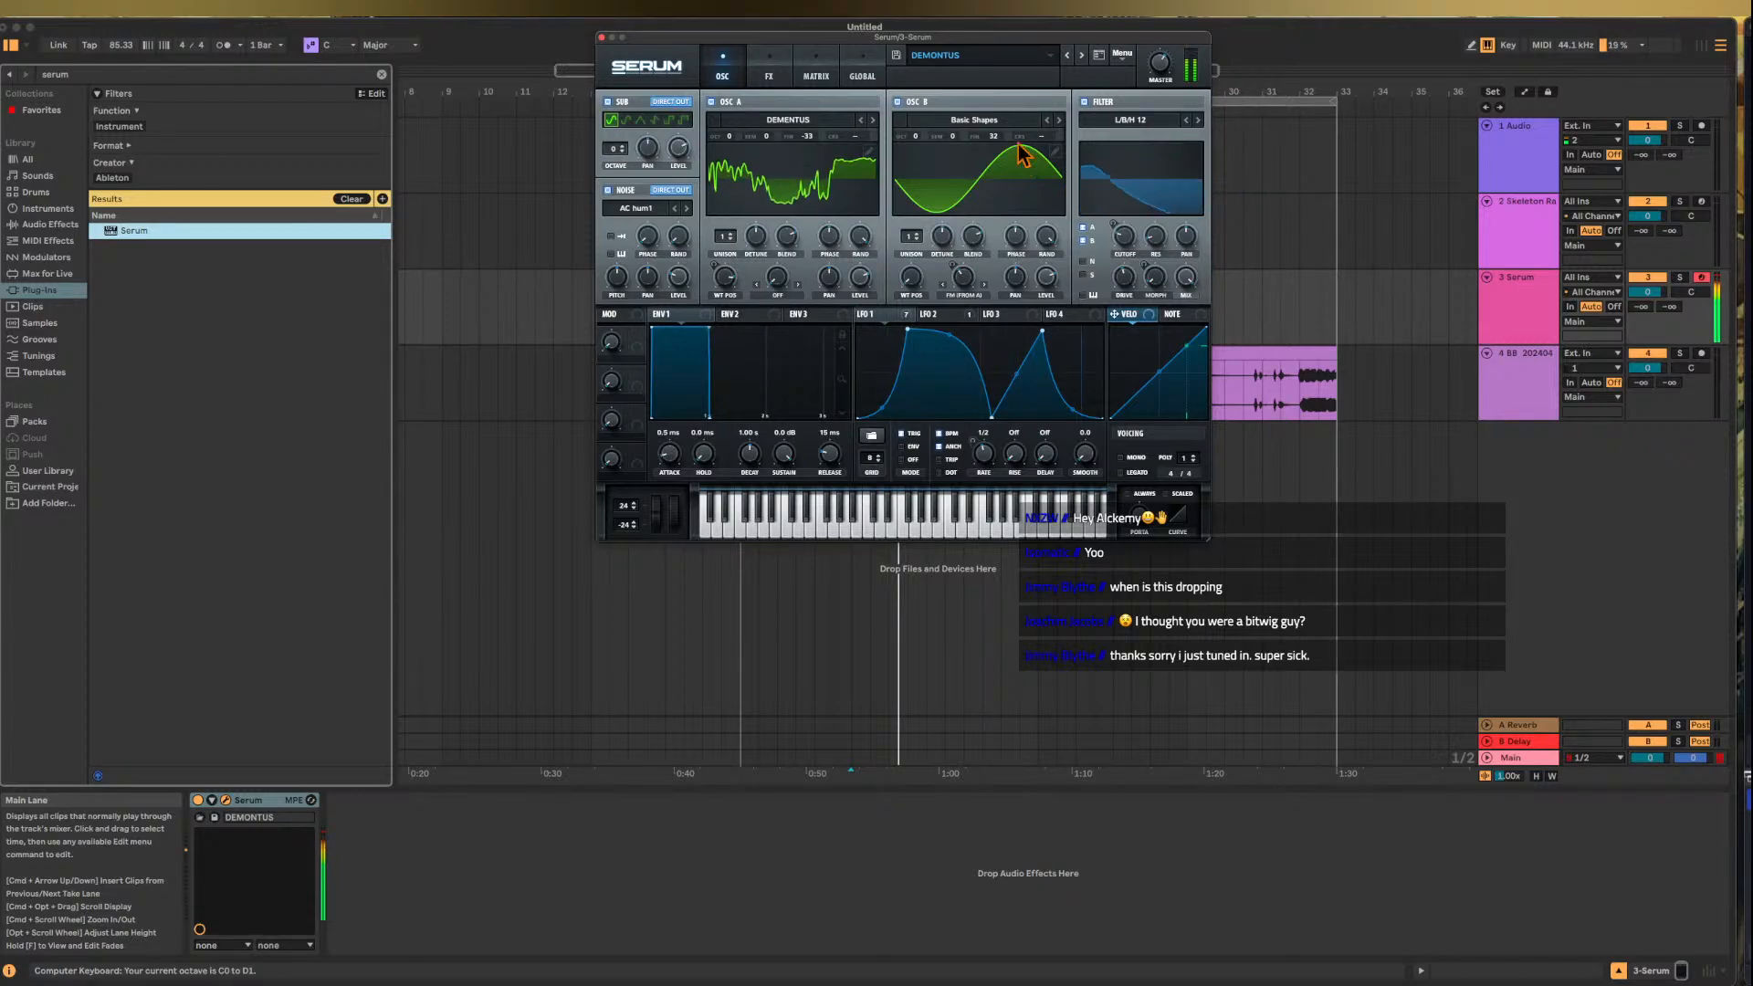
- Look at the wavetable export options in the Oscillator A table editor, and close the Serum window
drag(924, 38, 812, 198)
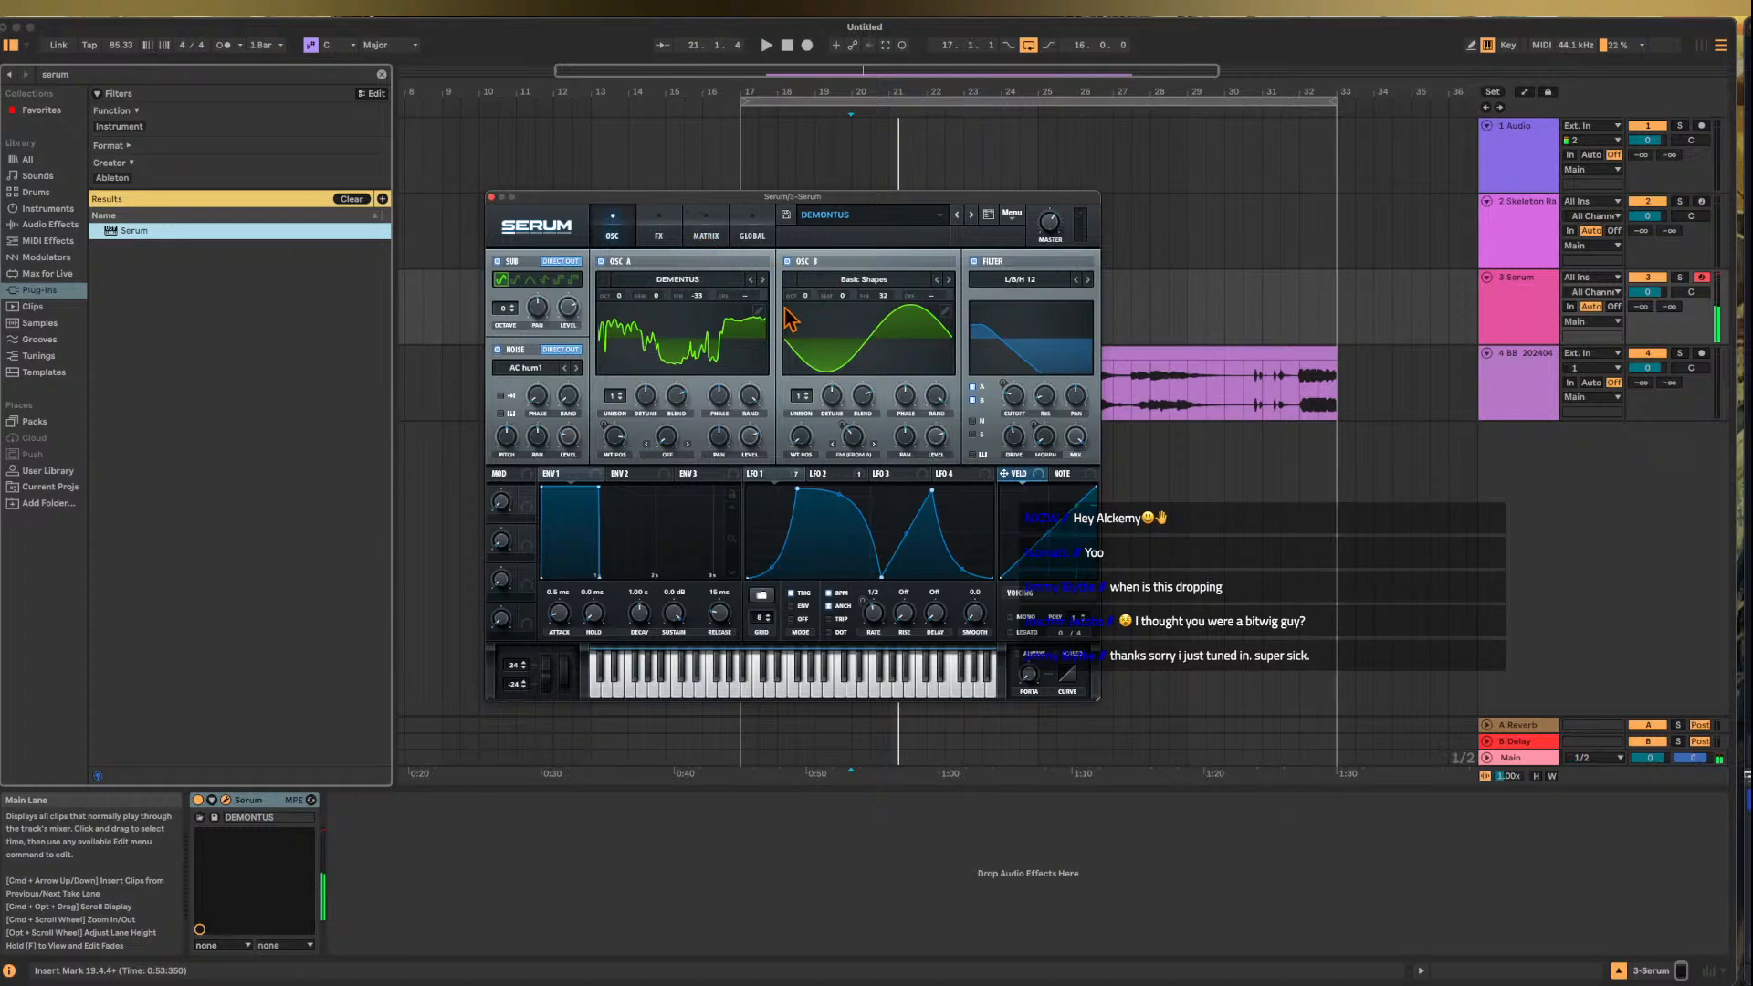
click(757, 311)
click(890, 353)
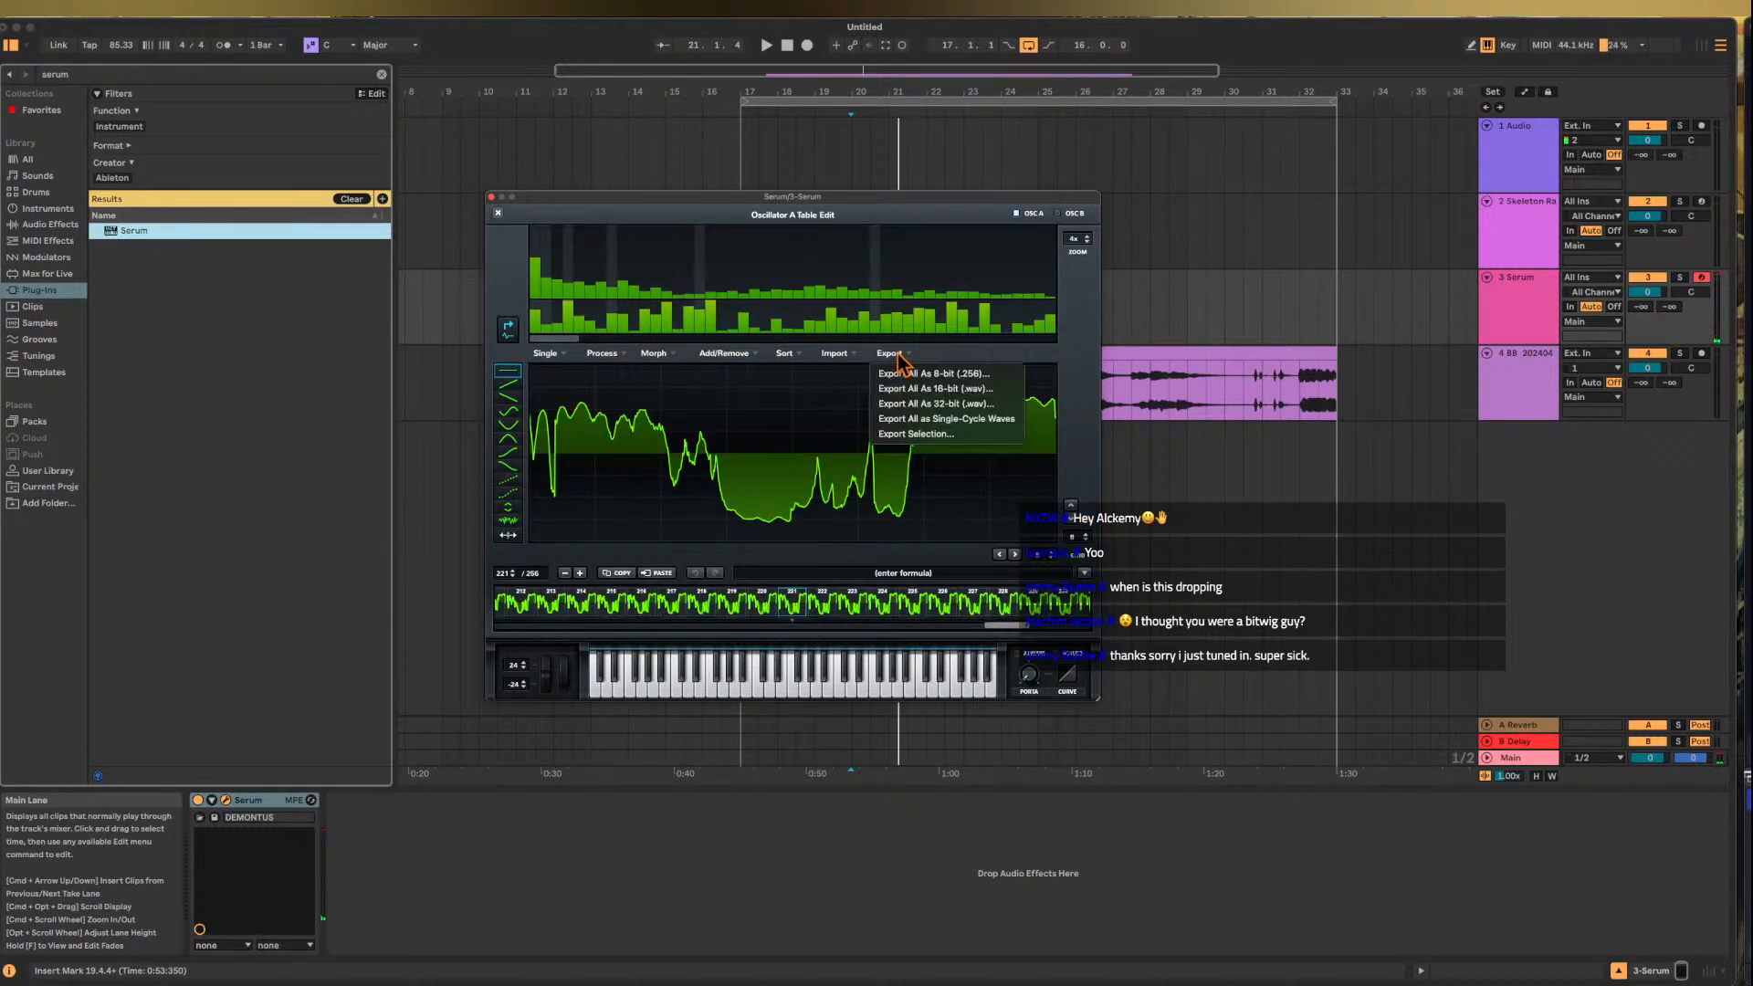
click(491, 196)
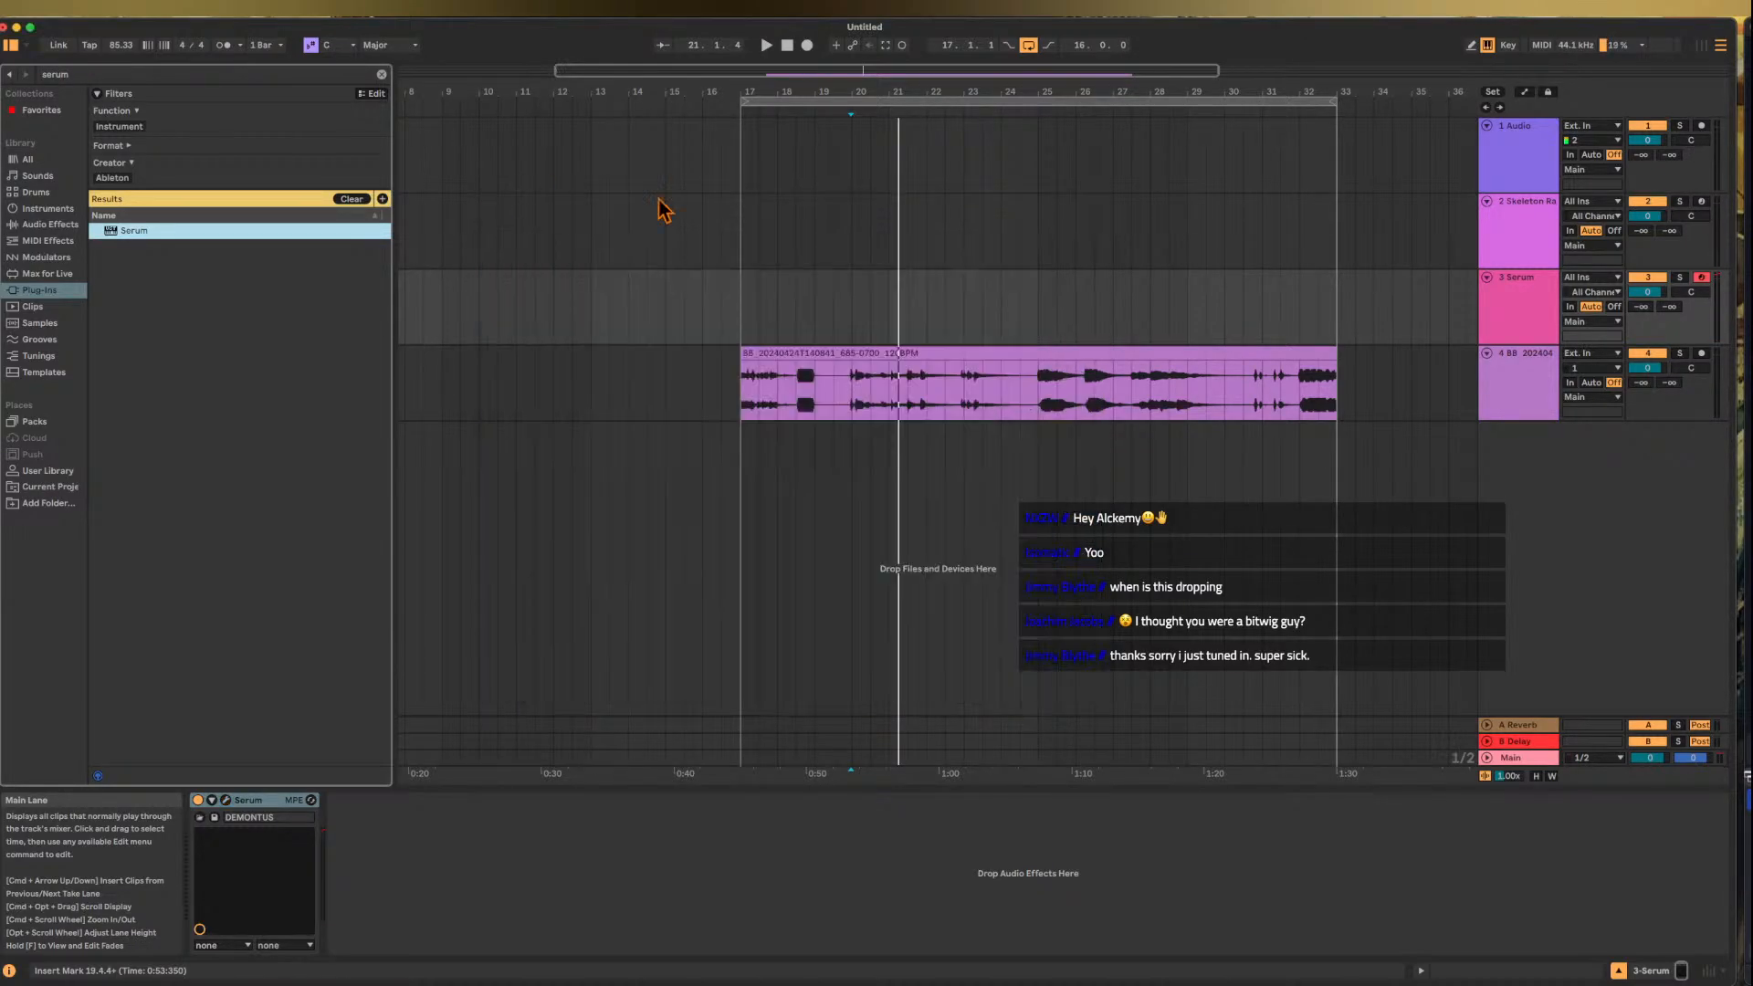
- Select the Skeleton Rack Meld track and show the full User Library with the search text cleared
click(1502, 317)
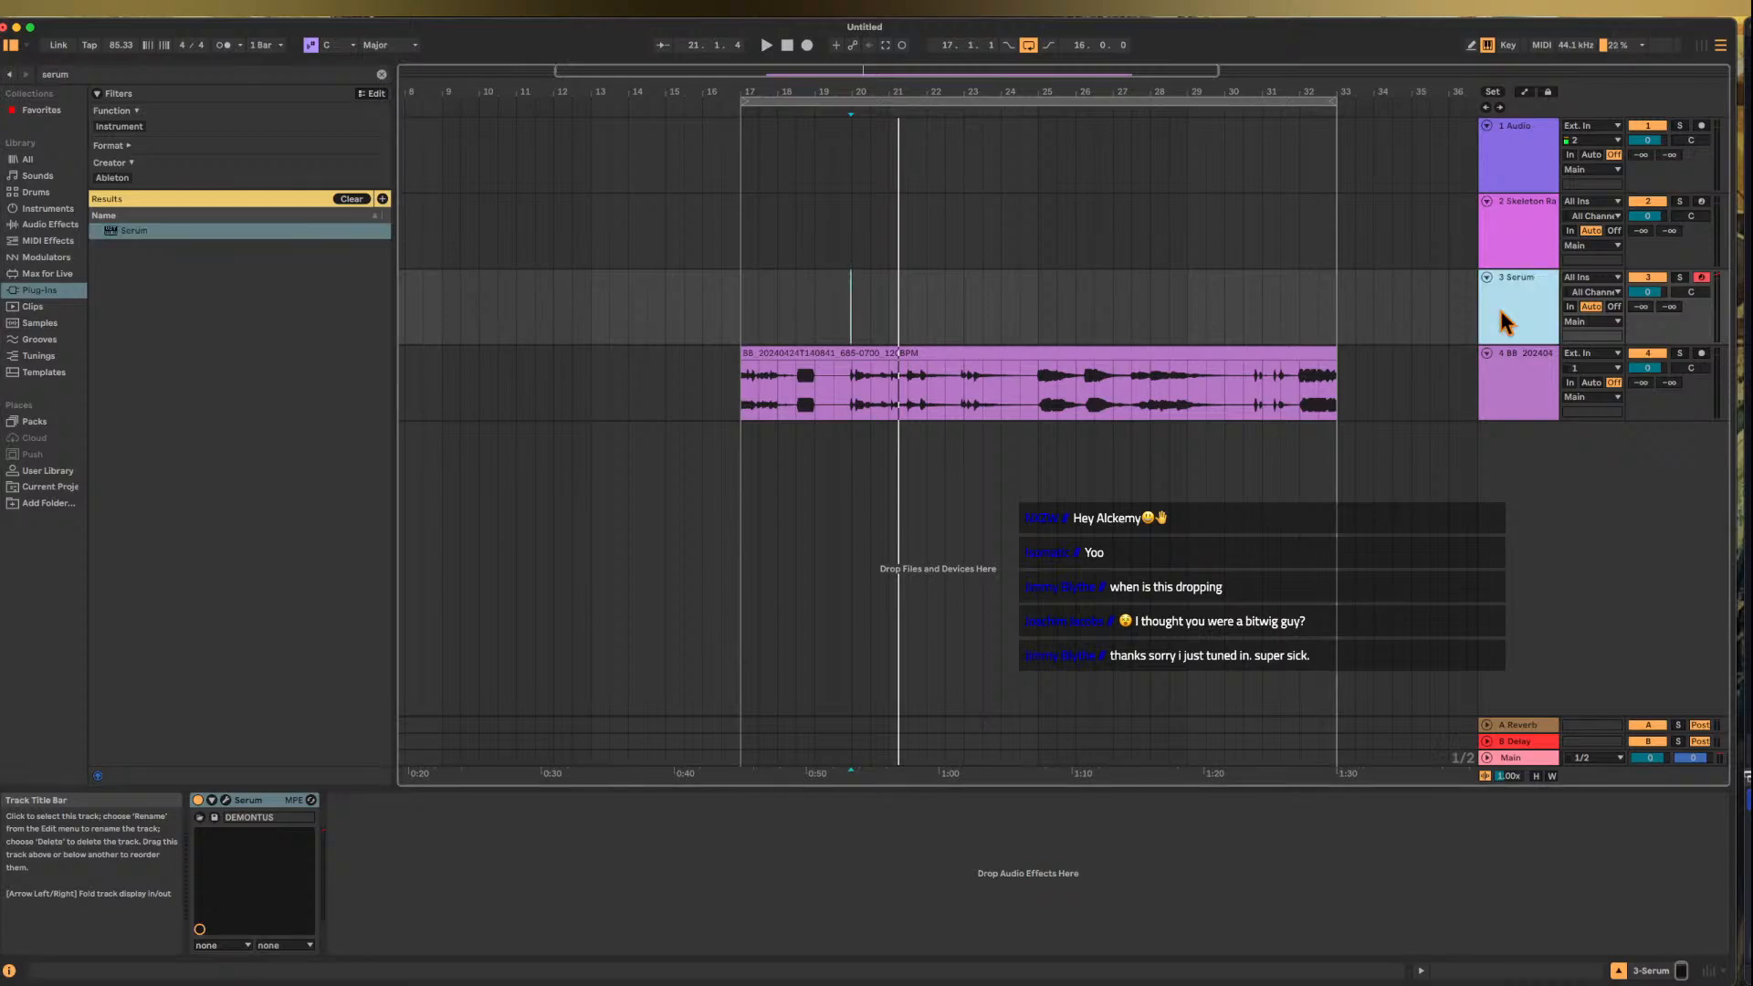
click(1526, 251)
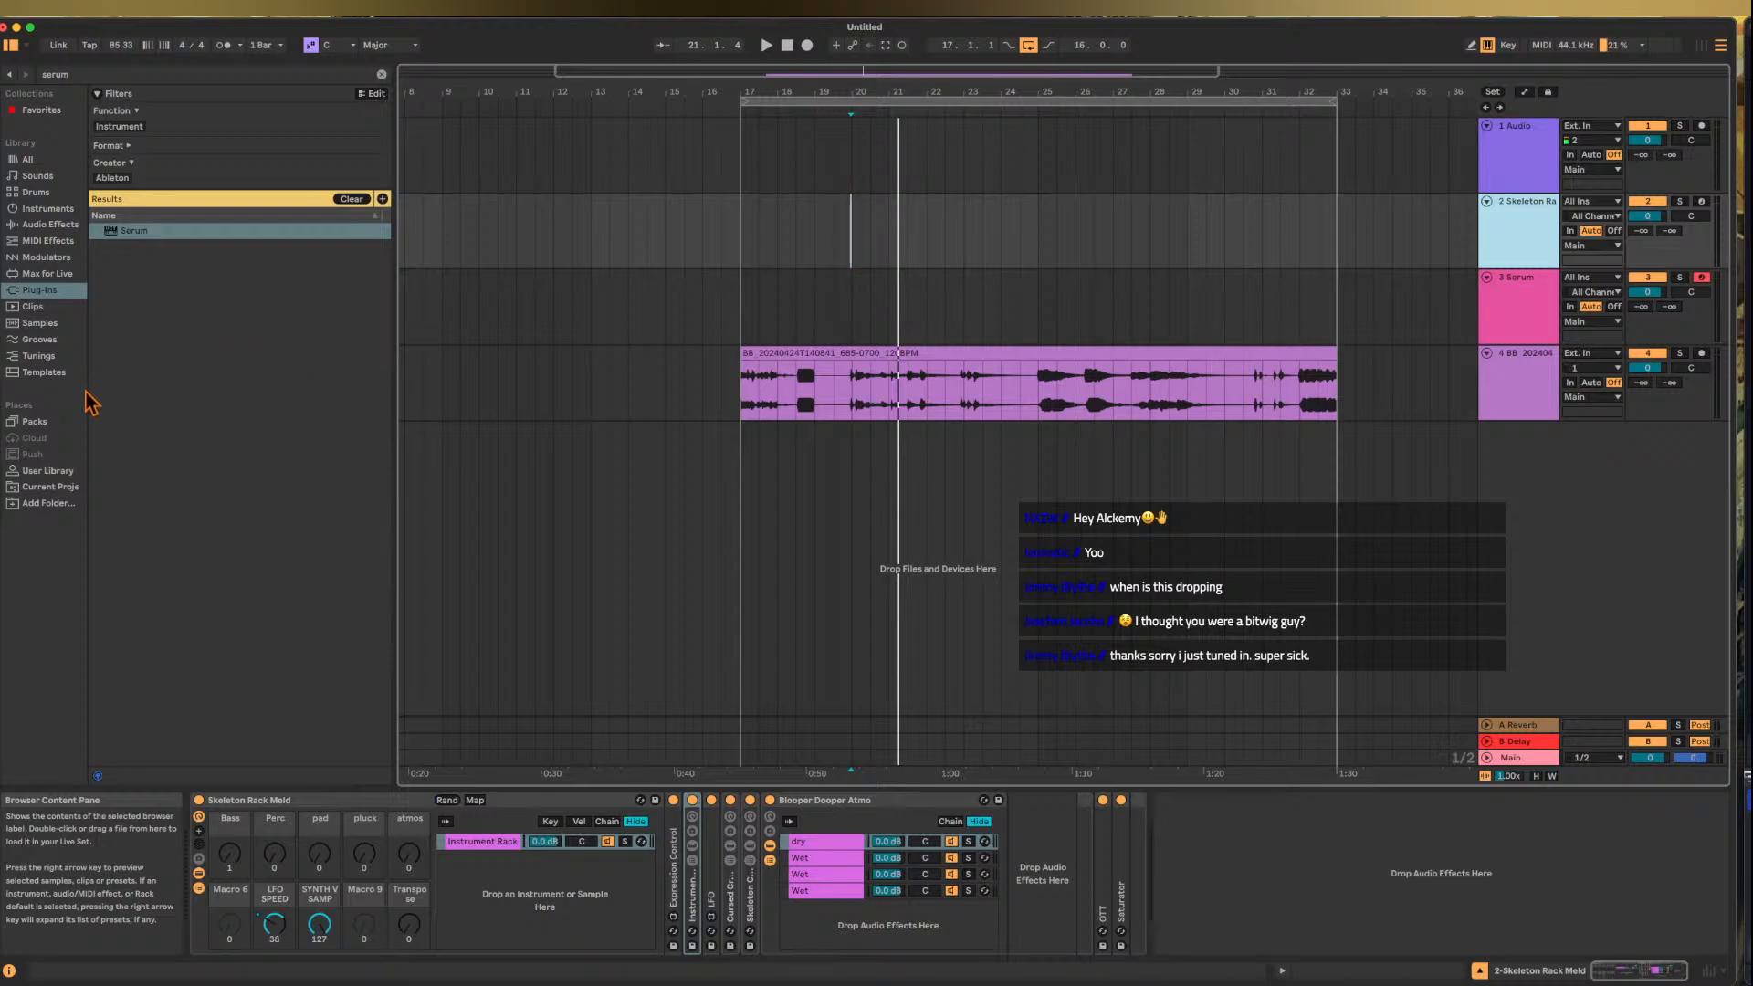
click(50, 470)
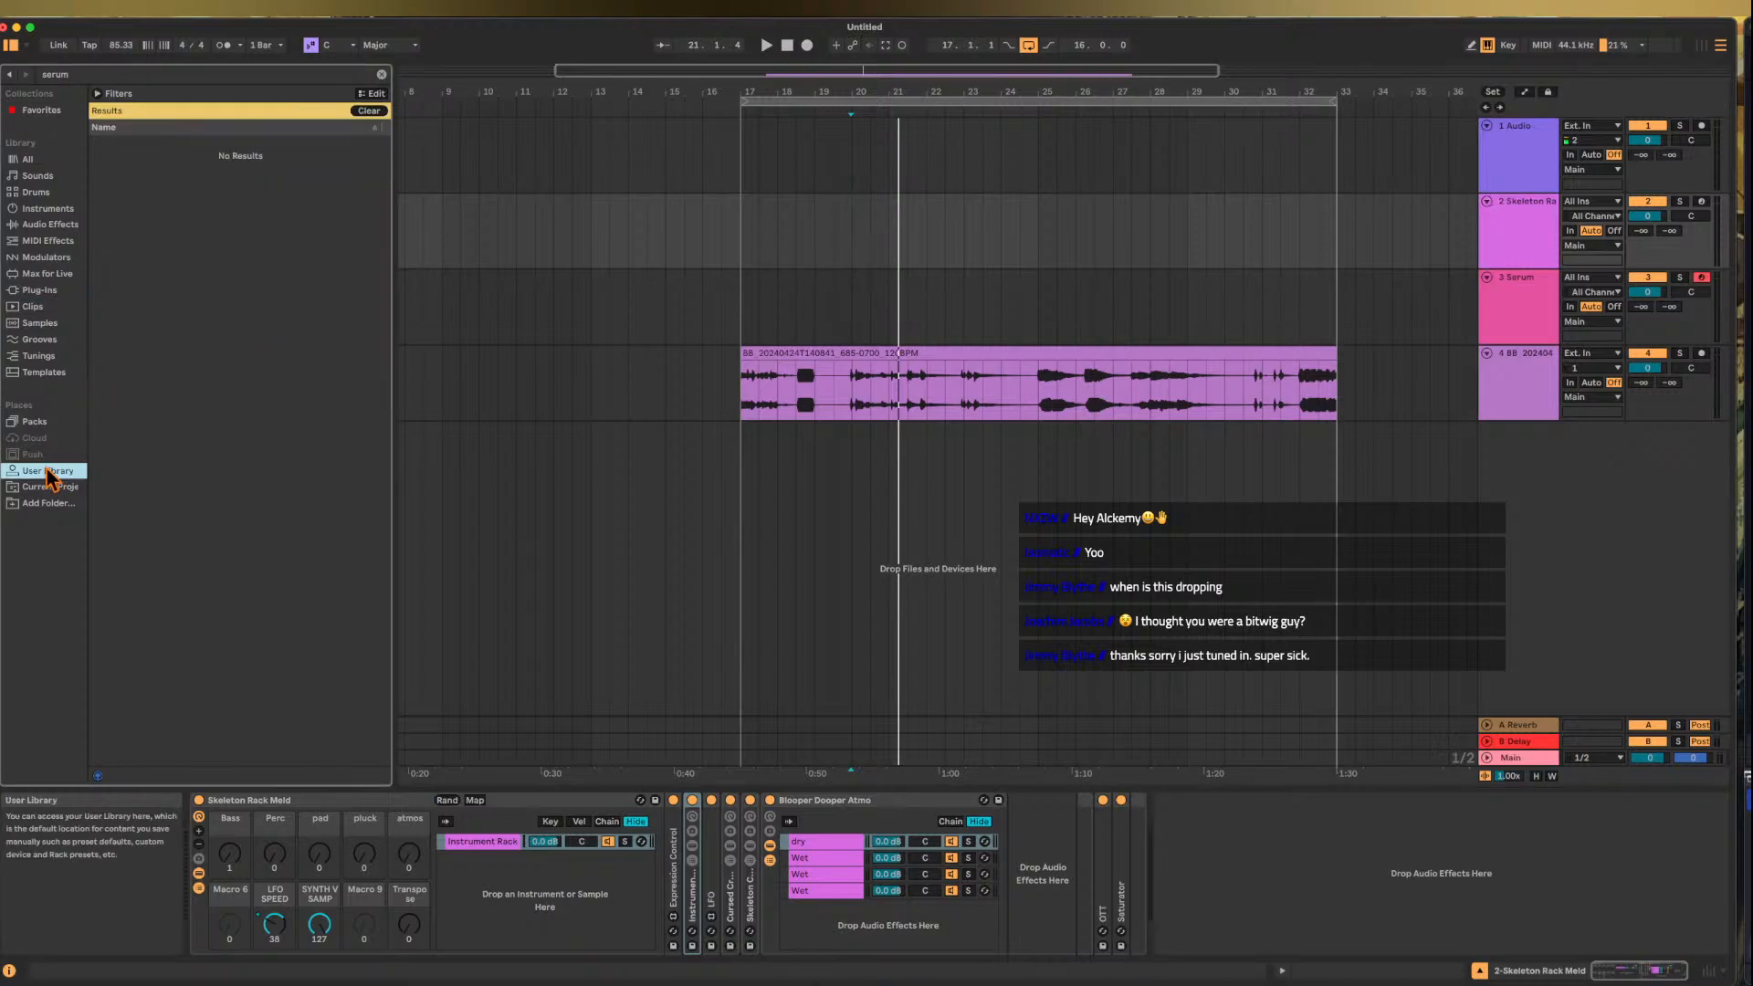
click(382, 74)
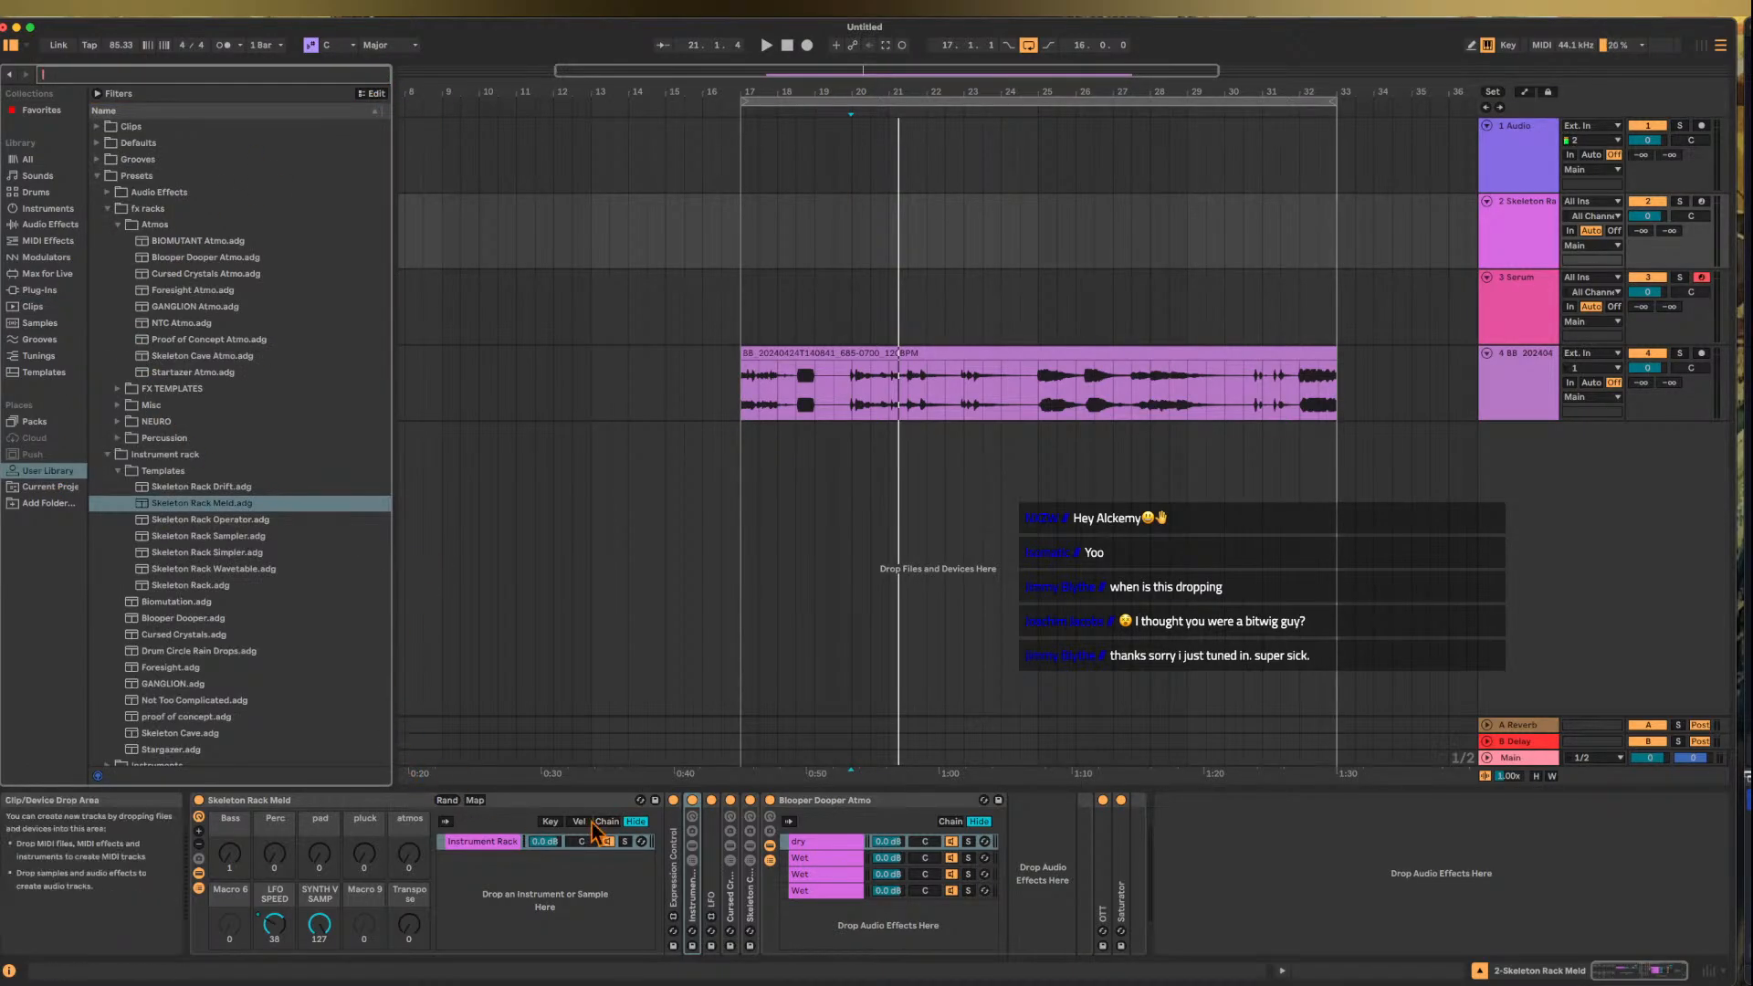
- Unfold the nested Instrument Rack and open the Granulator III device in its Granulator III chain
double_click(694, 899)
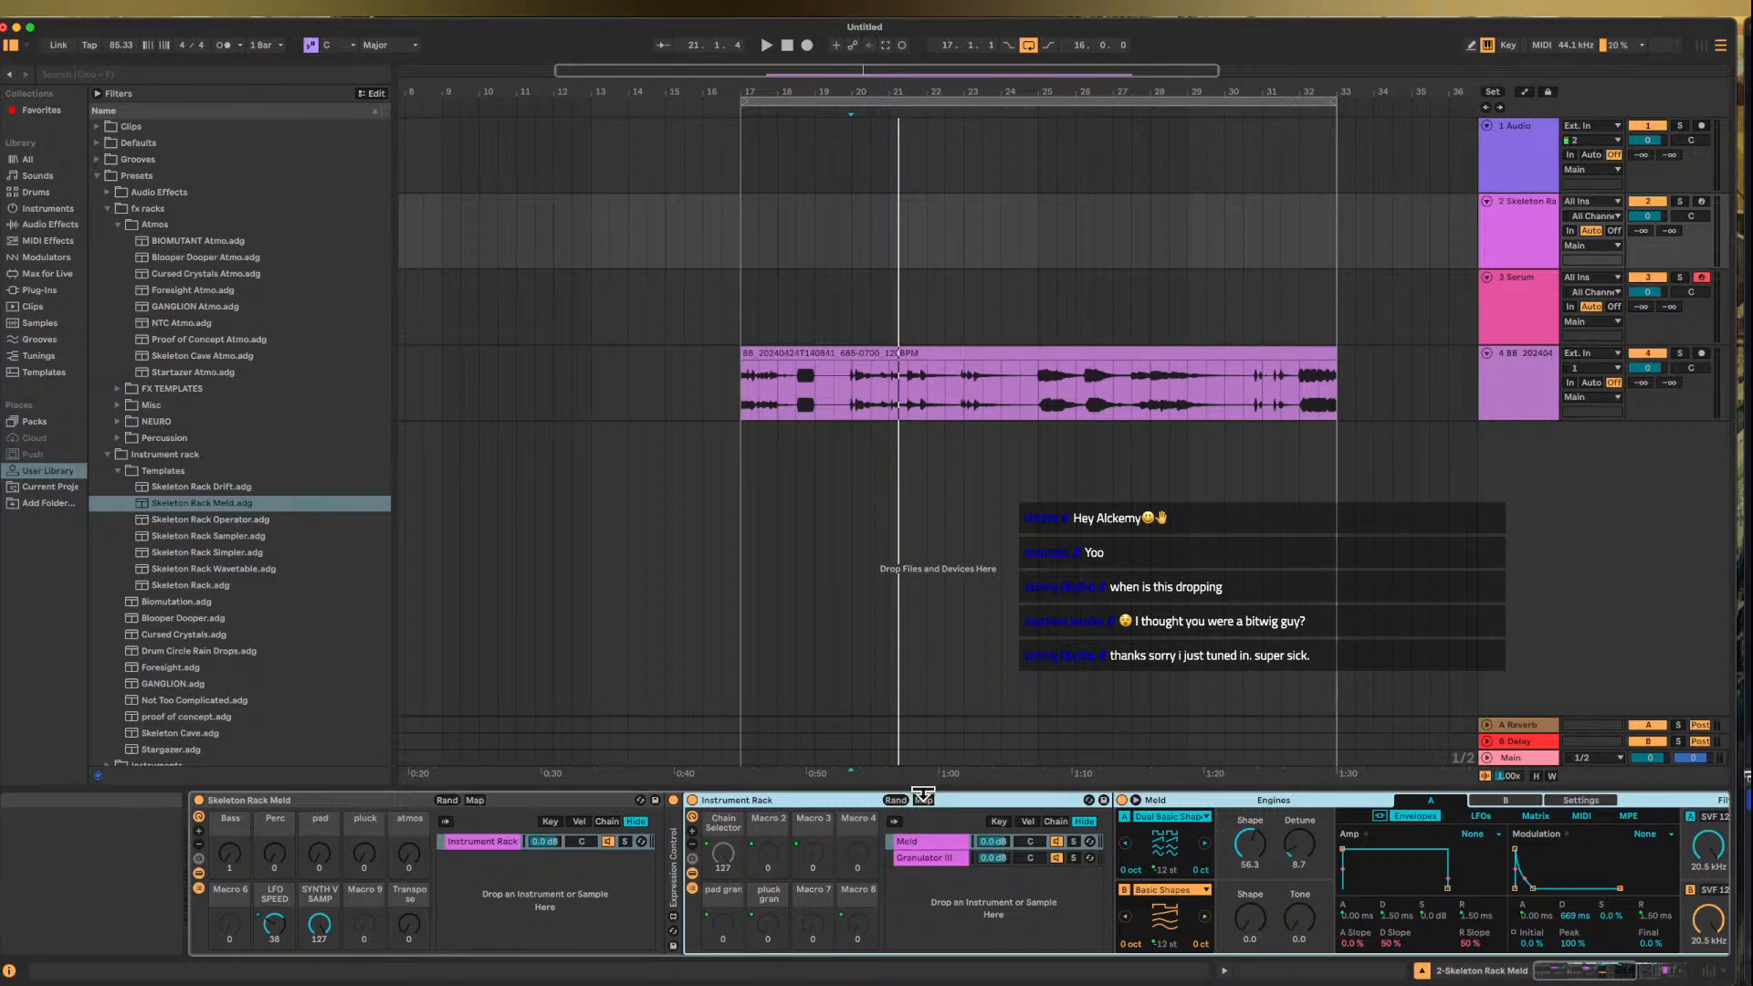
click(924, 858)
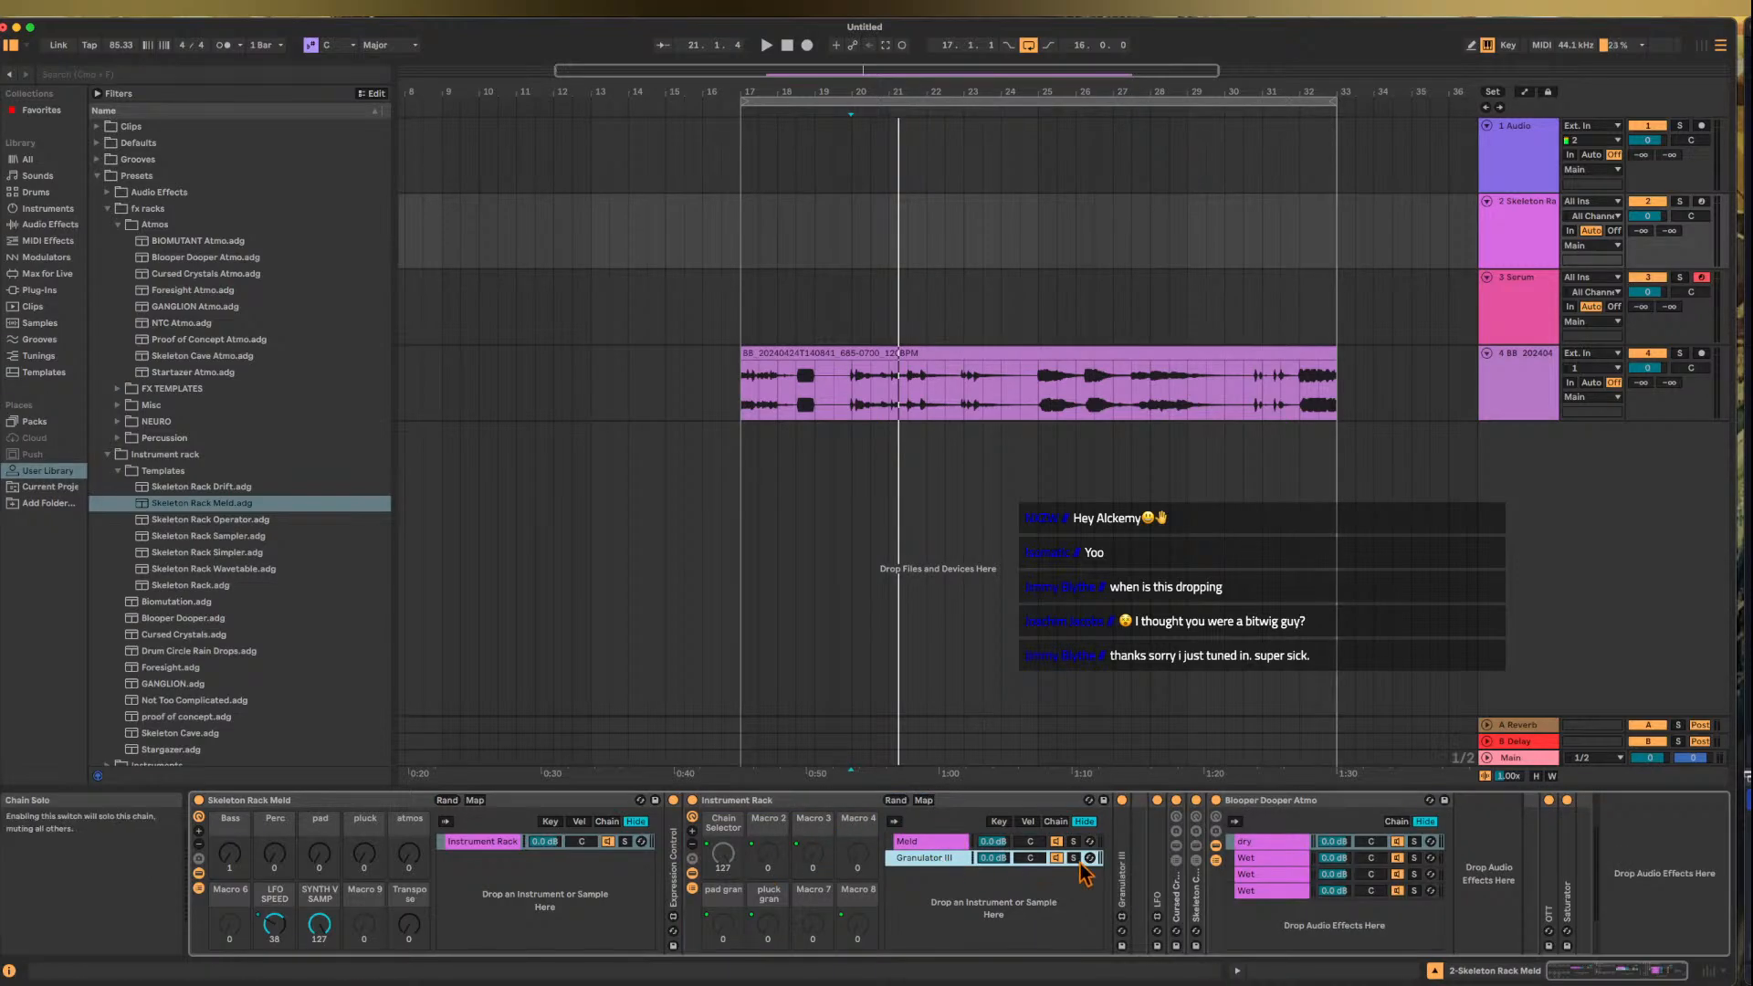
double_click(1129, 869)
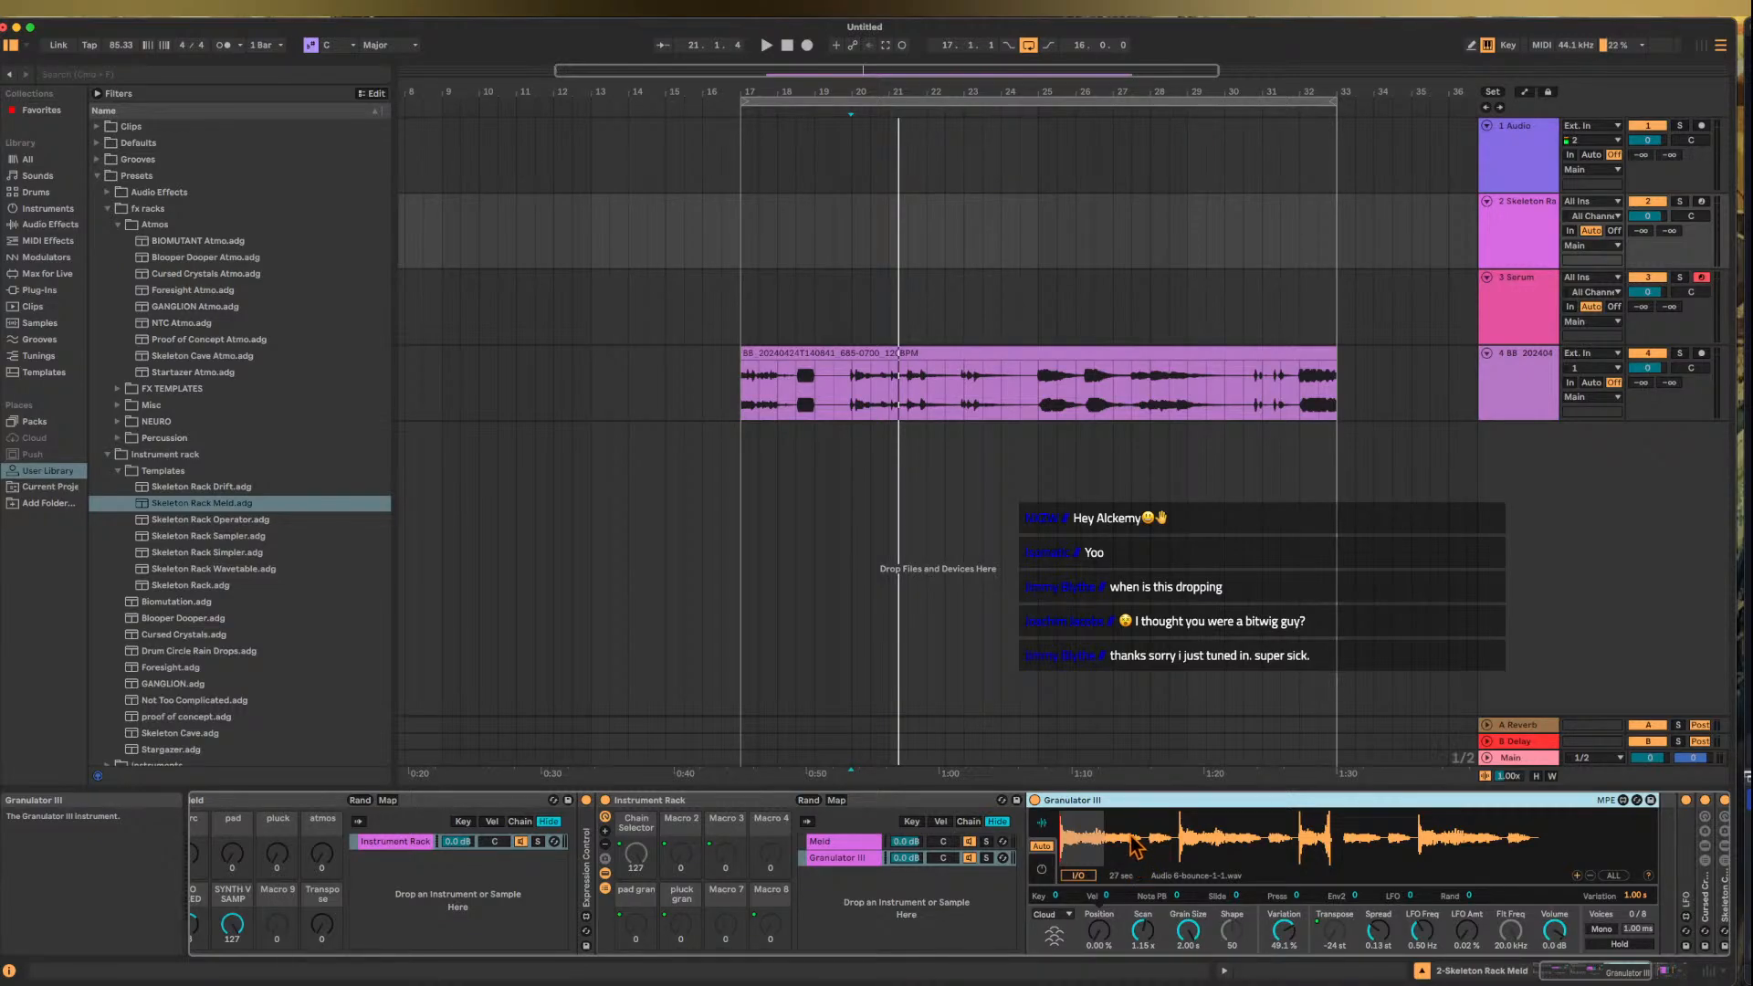
scroll(1251, 841, right, 1)
scroll(1255, 854, left, 3)
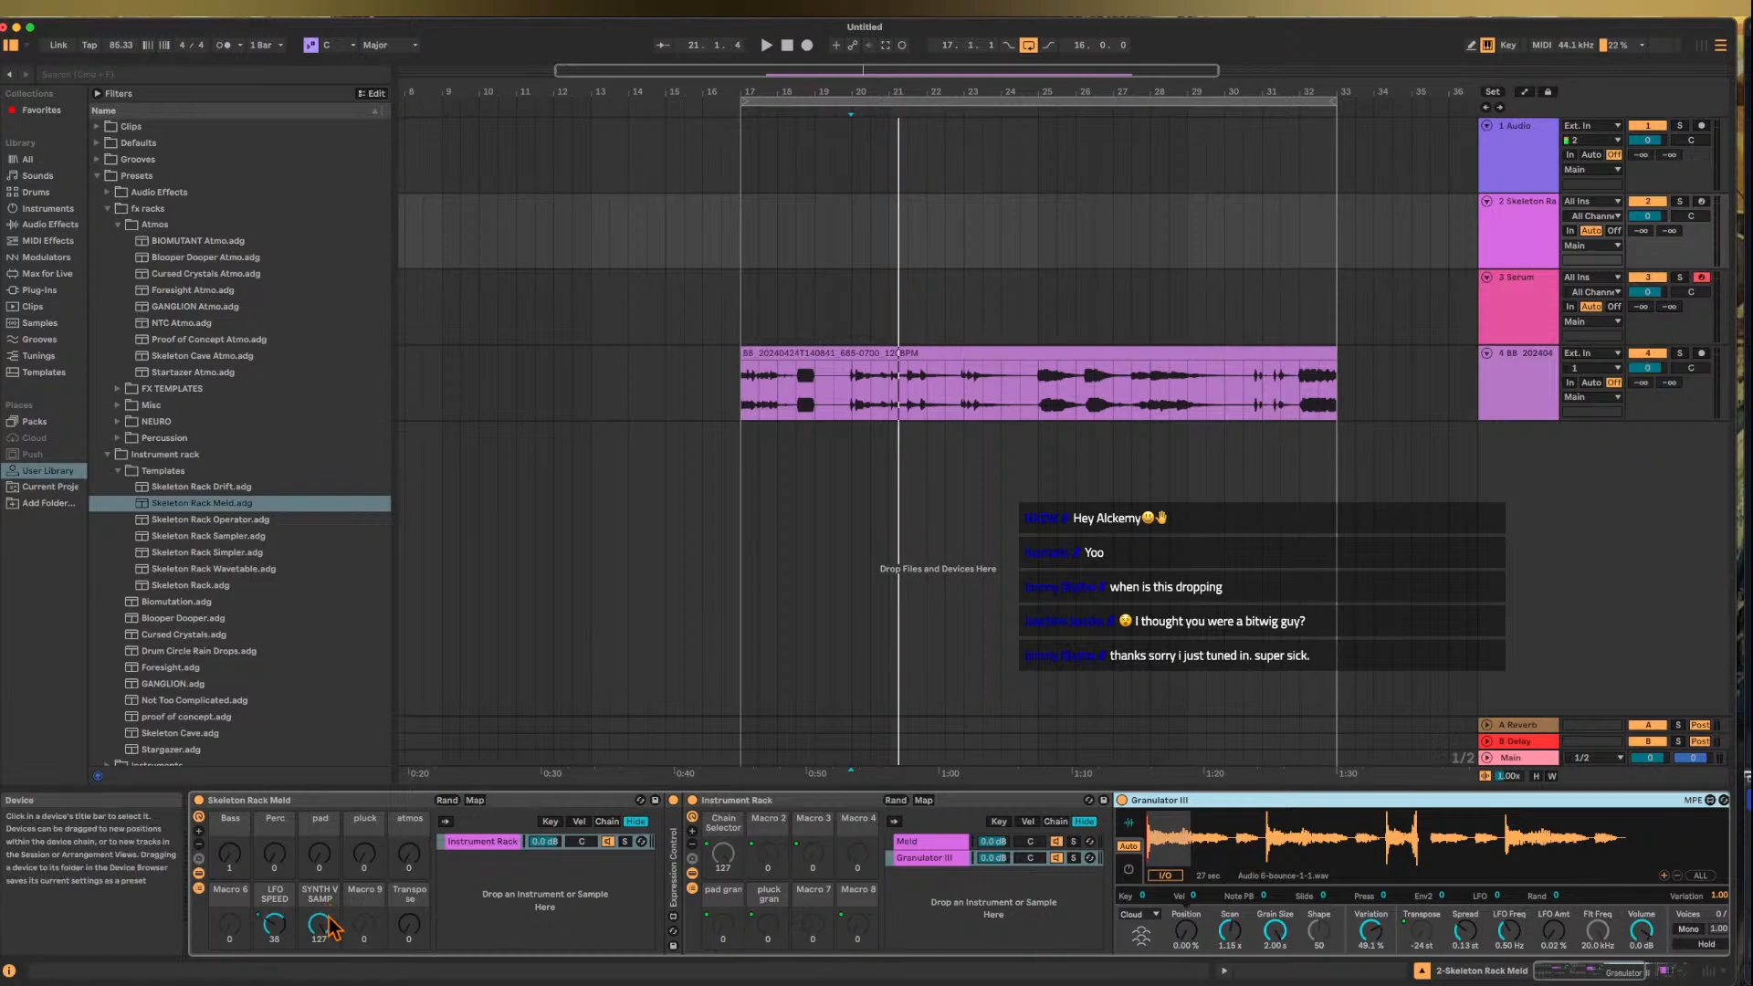
- Set the SYNTH V SAMP macro to 0, arm the Skeleton Rack Meld track, and play low notes through it
drag(326, 924, 324, 985)
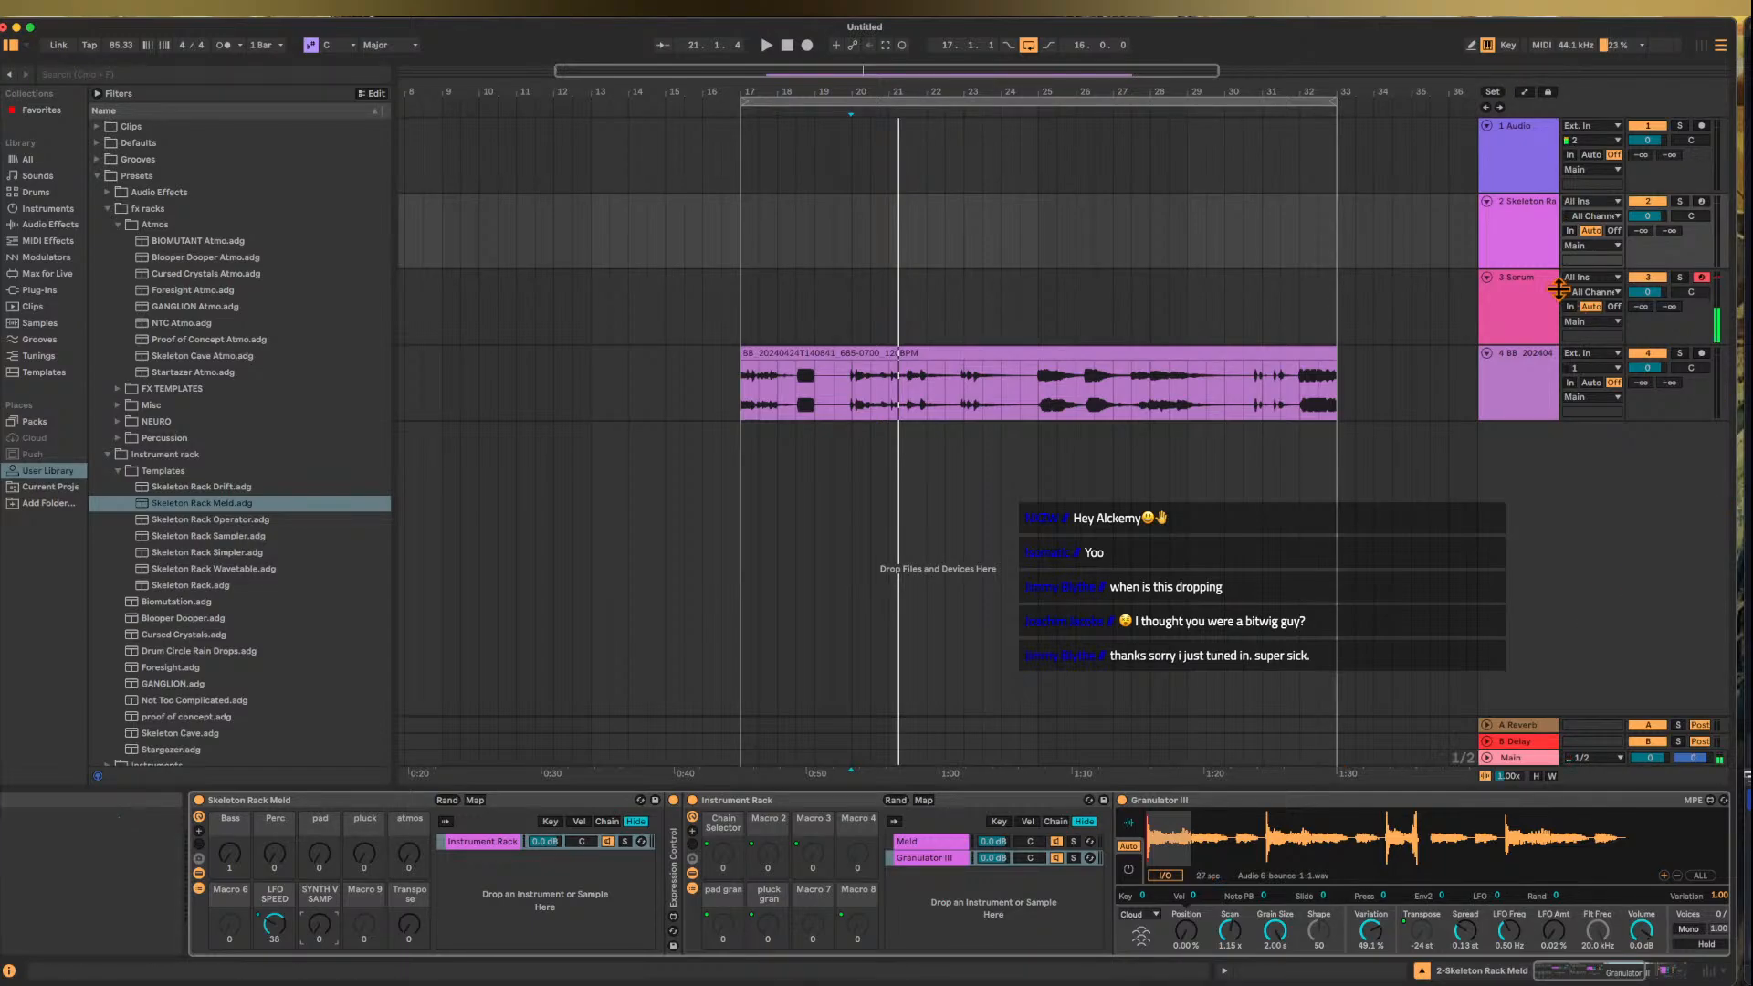
click(1701, 203)
key(a)
key(z)
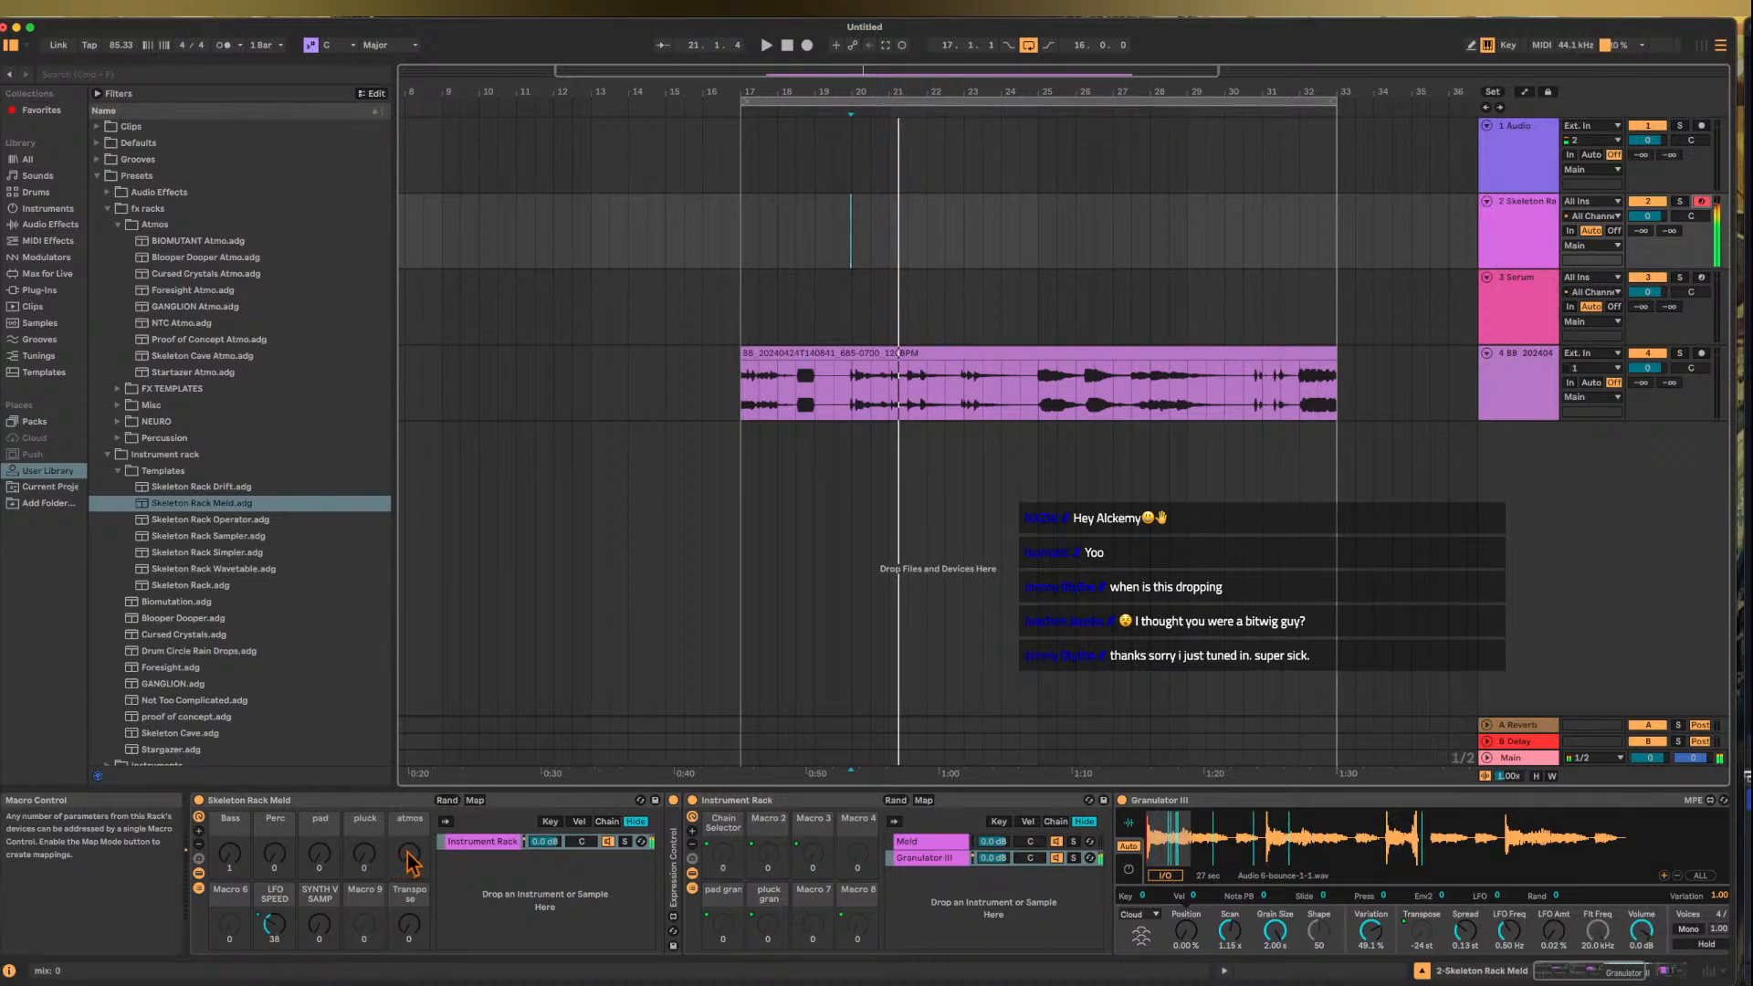
- In Granulator III, choose Cloud as the grain mode and set Variation to 14.3% and Spread to 1.05 st
scroll(781, 867, right, 5)
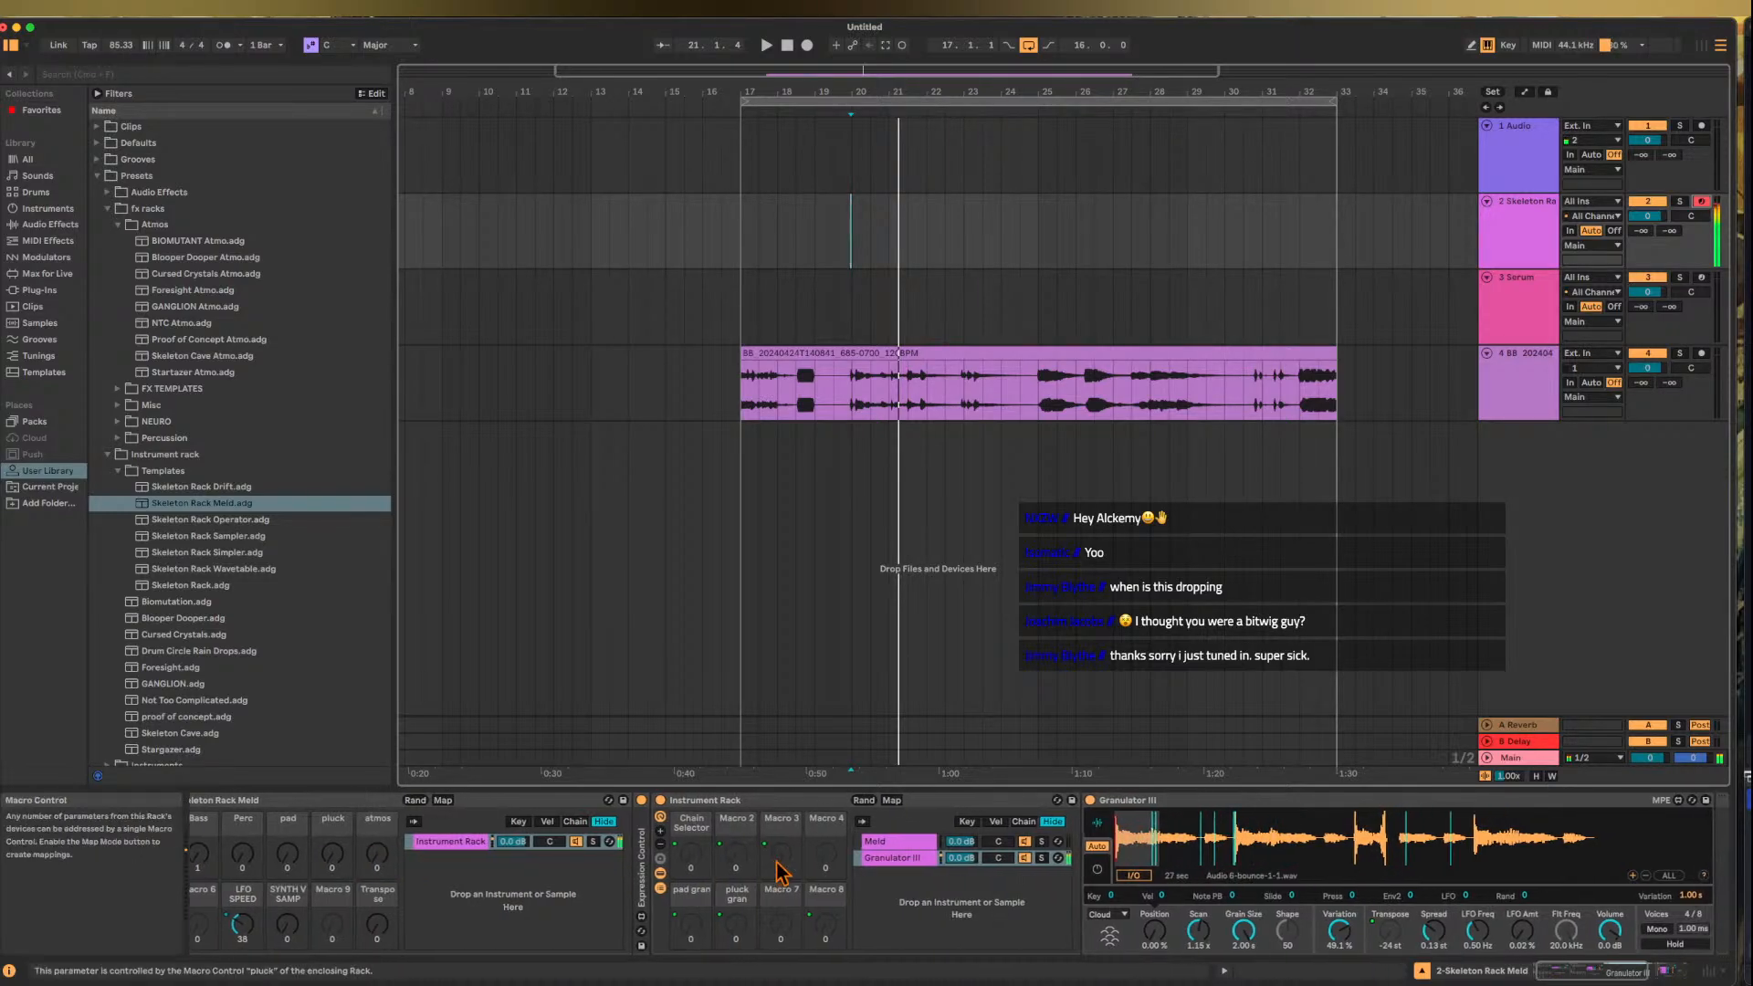
scroll(781, 872, right, 2)
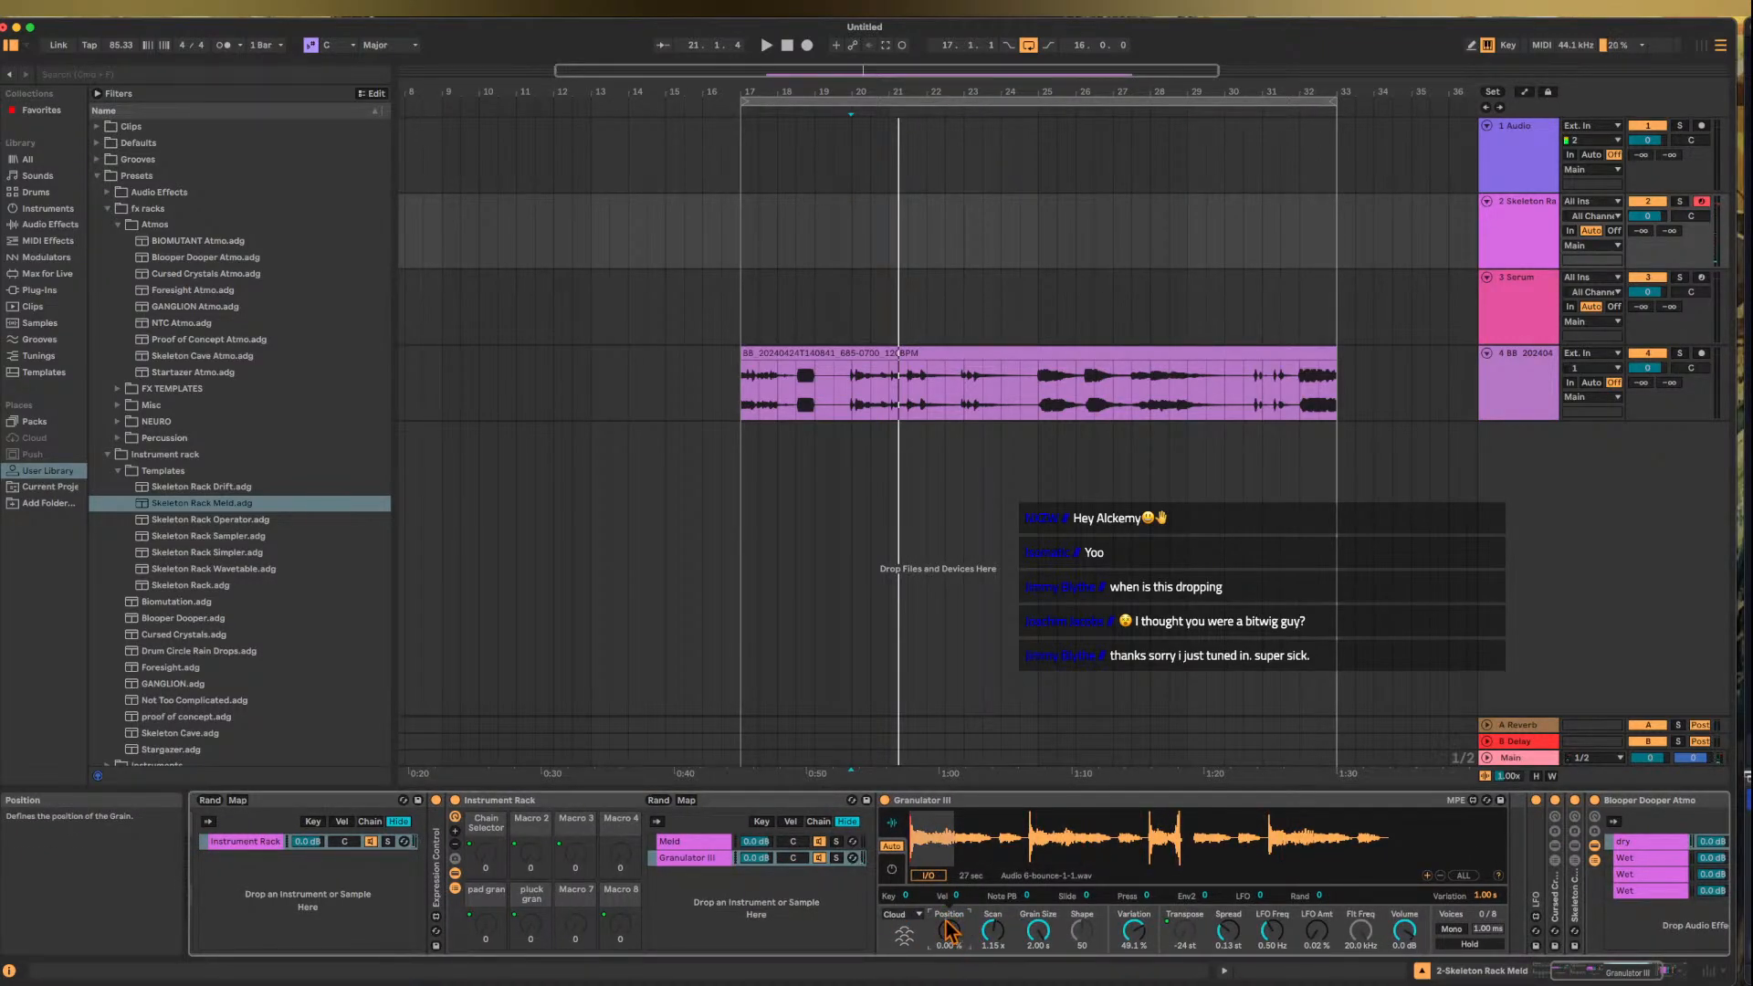
scroll(953, 931, left, 5)
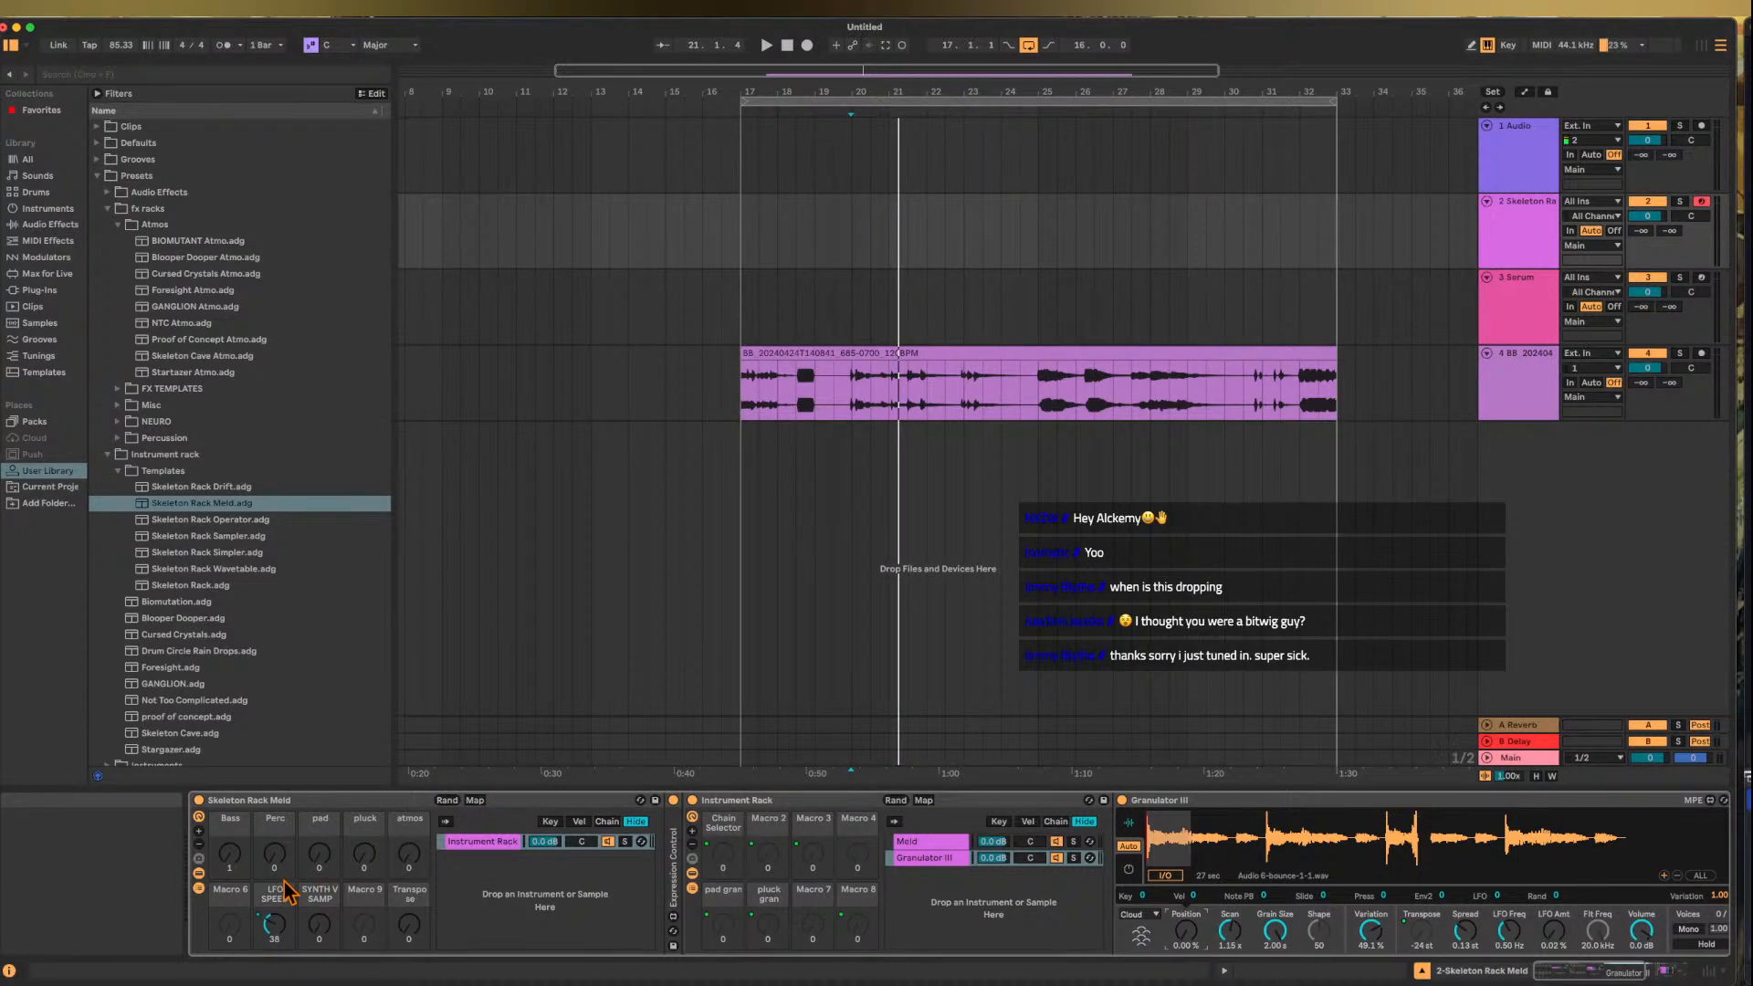
scroll(705, 910, right, 4)
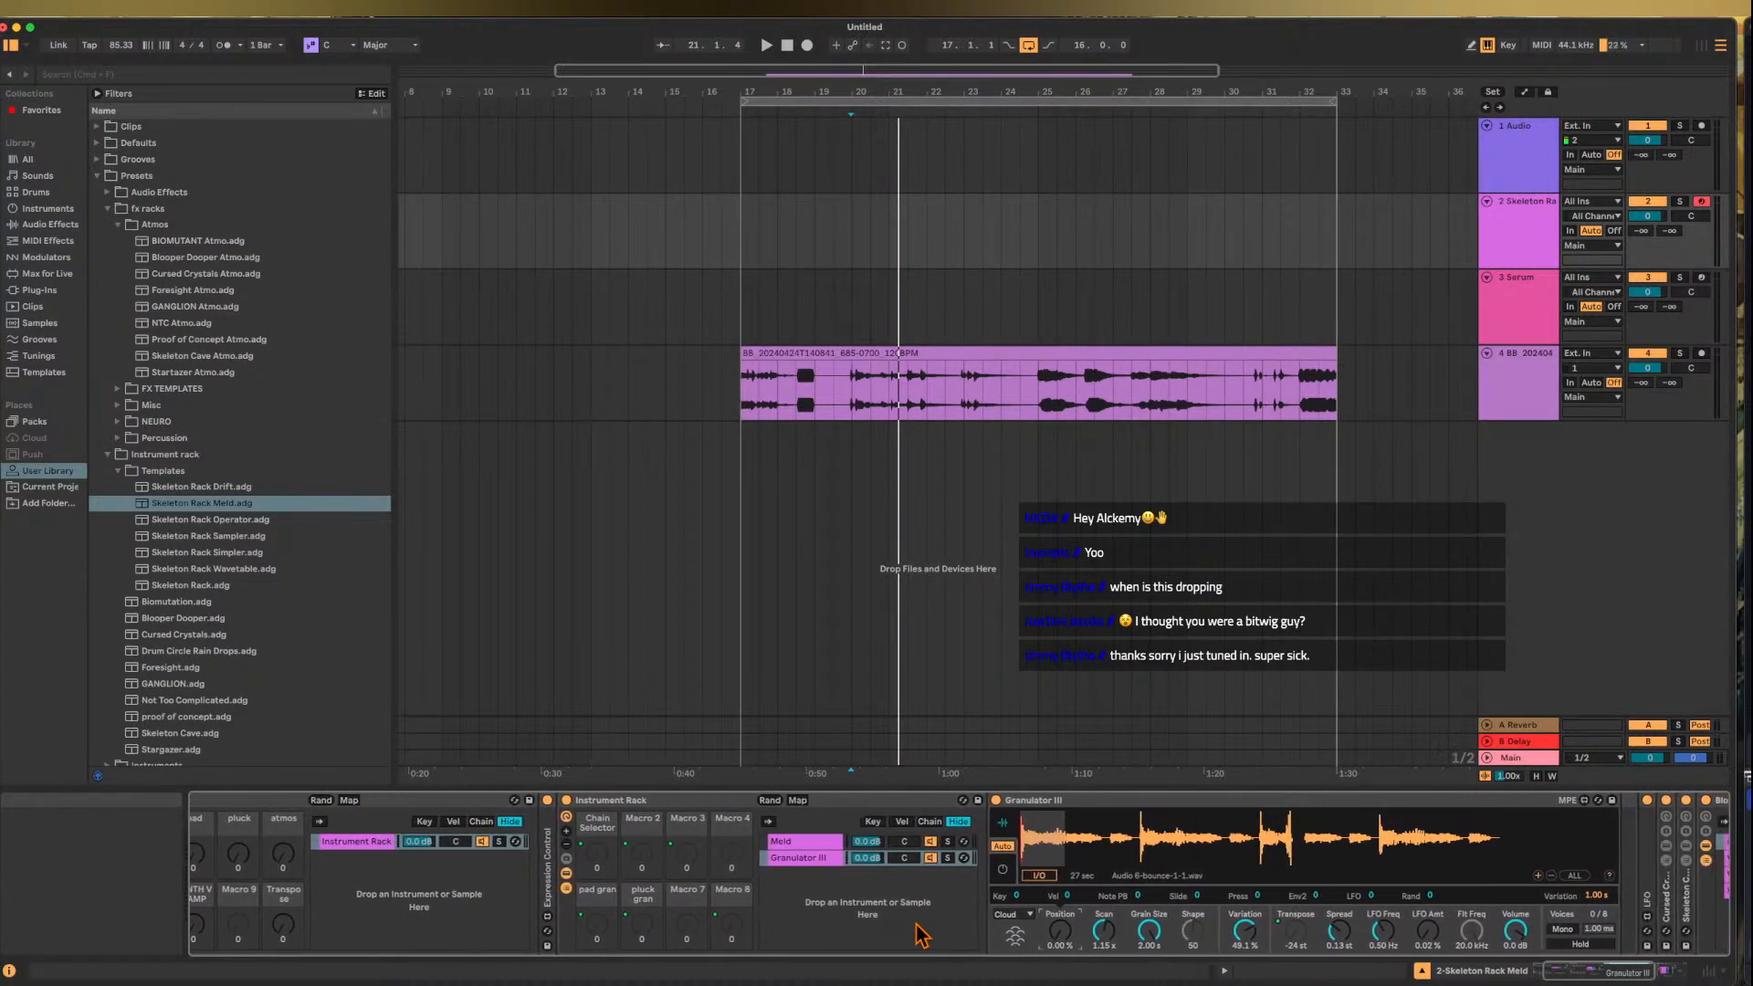
scroll(1101, 878, right, 1)
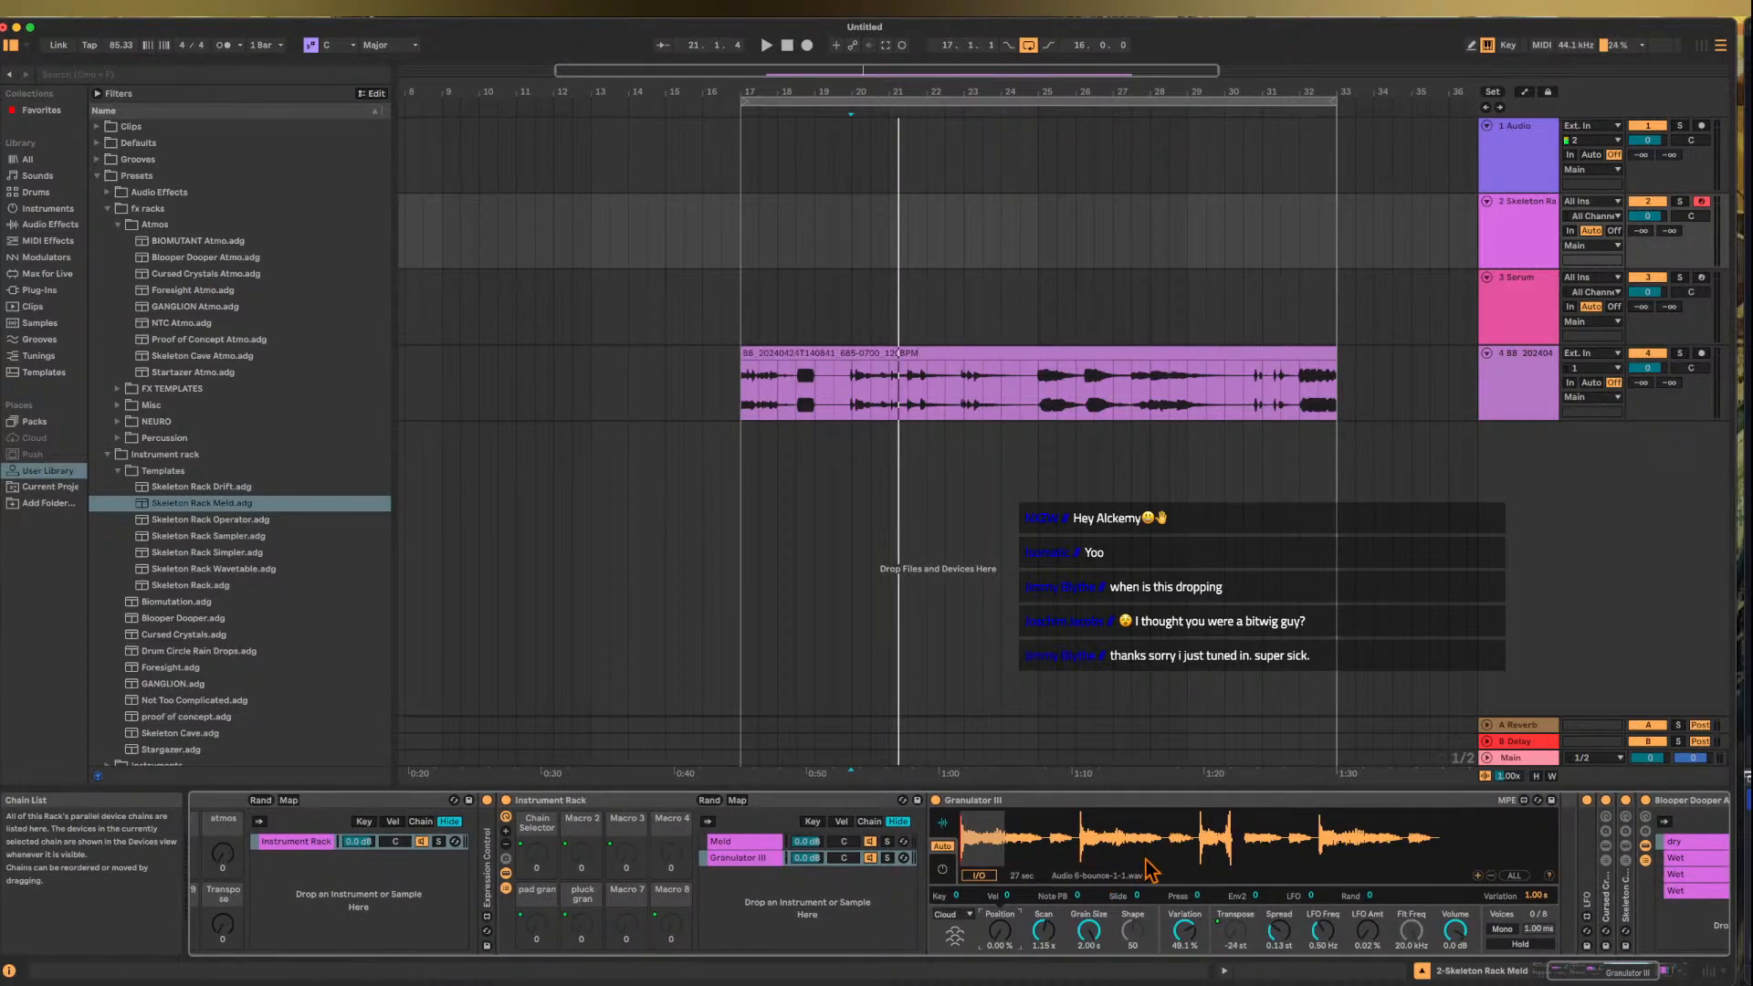
scroll(1000, 913, left, 2)
click(986, 913)
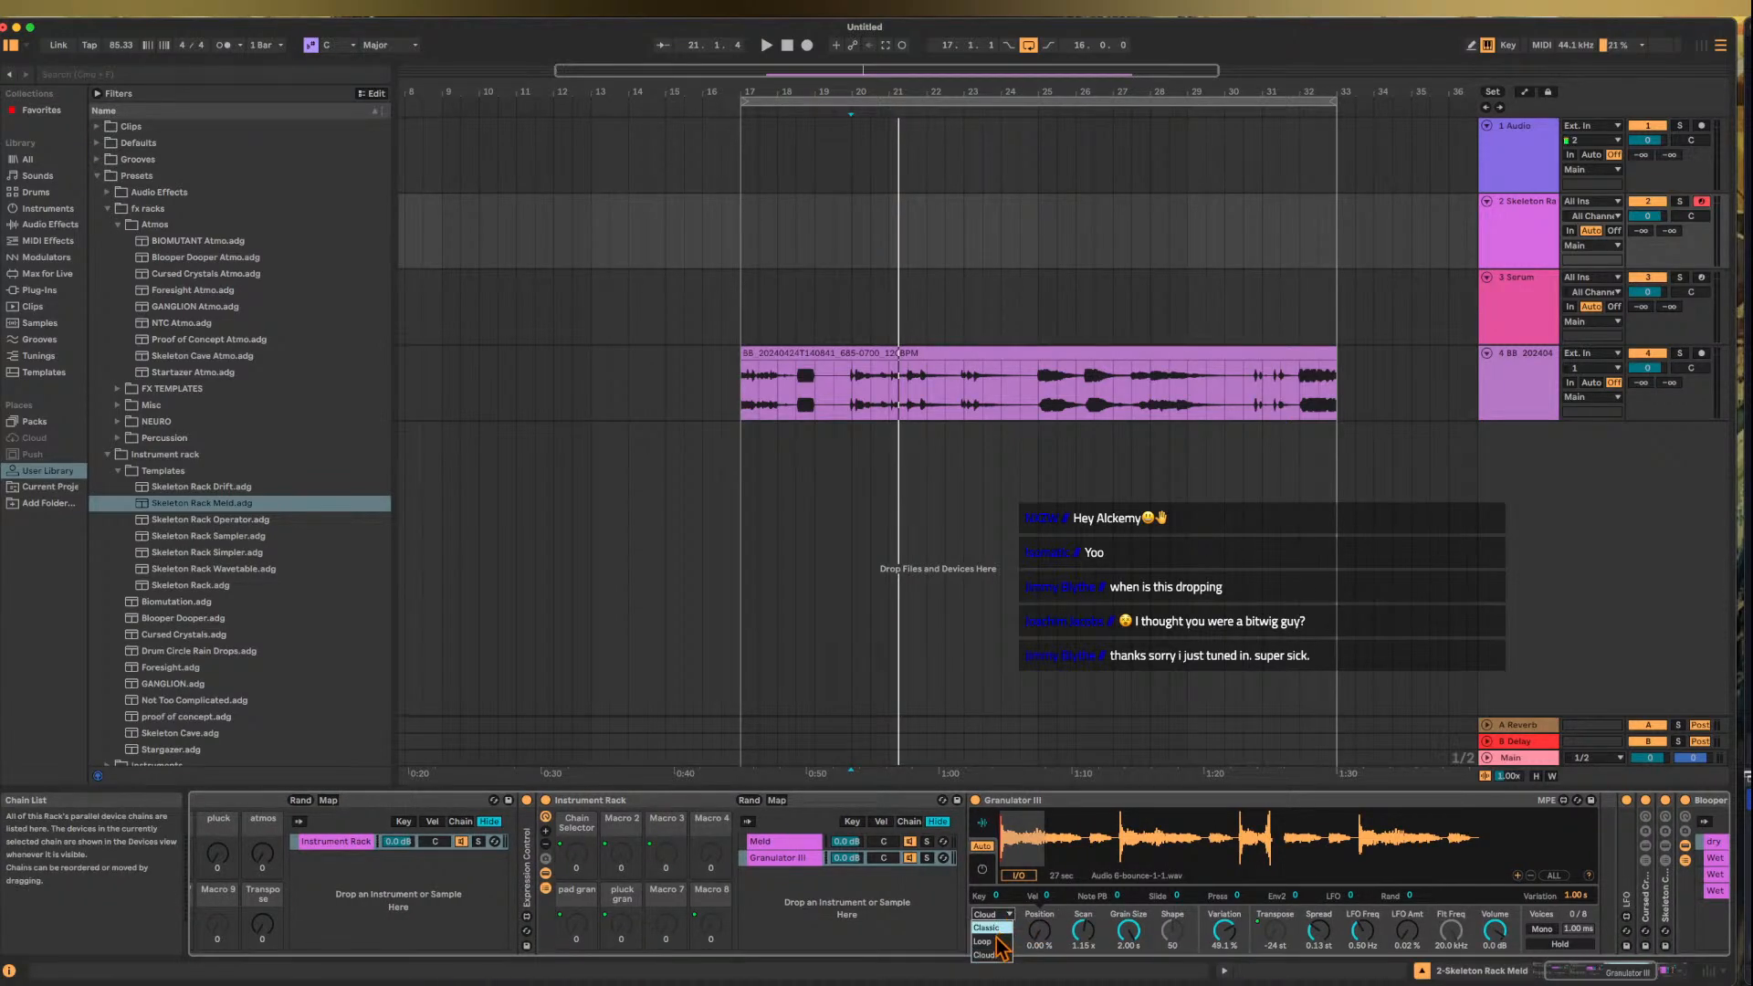
click(986, 954)
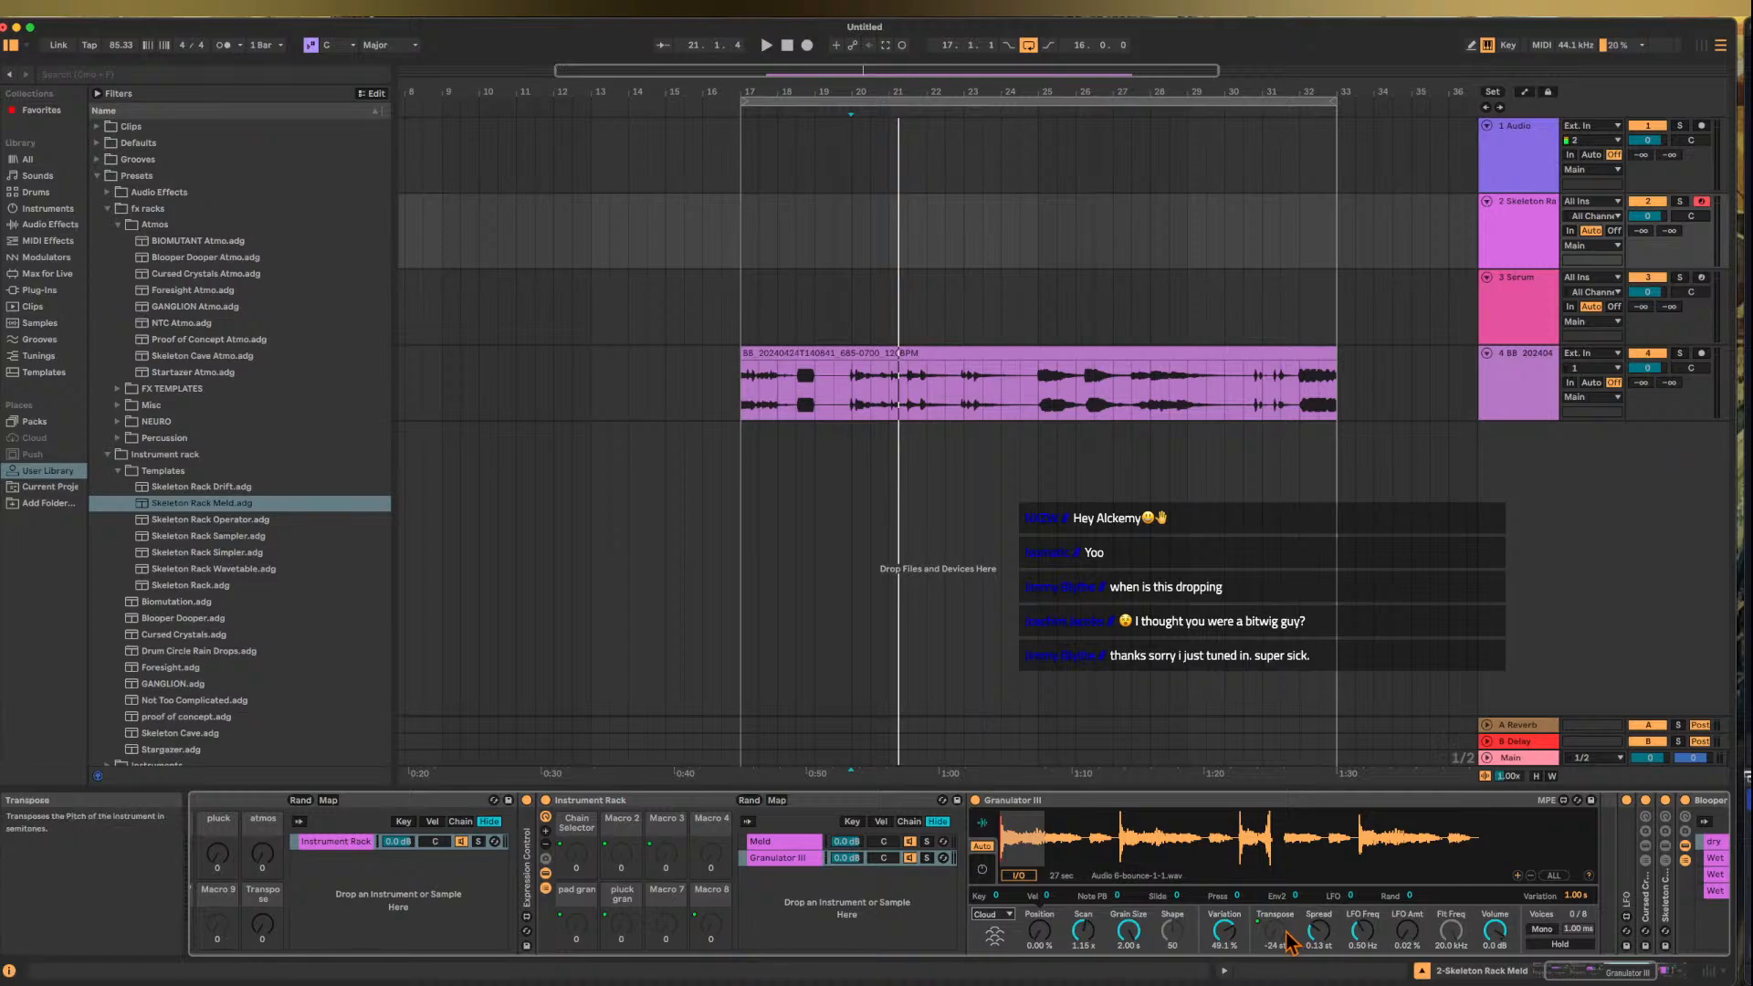
drag(1224, 930, 1318, 916)
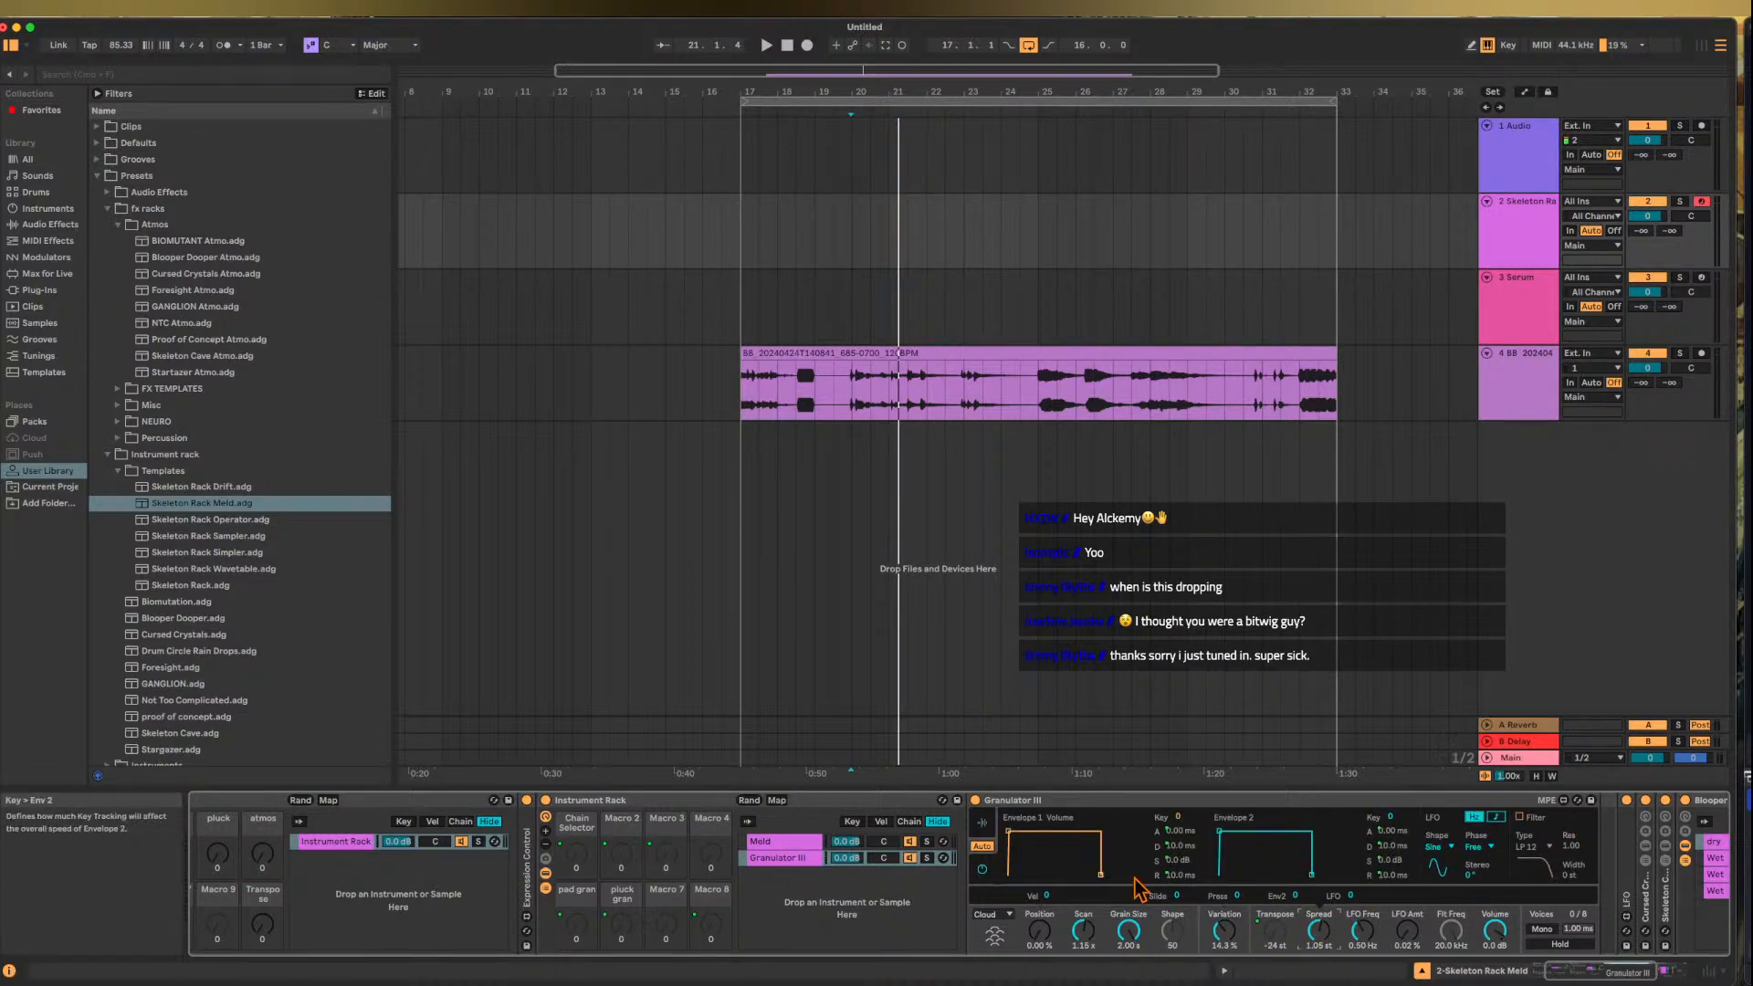
- While playing notes, set the atmos macro to 118 and SYNTH V SAMP to 64, and sweep the pad macro to 127 and back to 0
scroll(518, 924, left, 4)
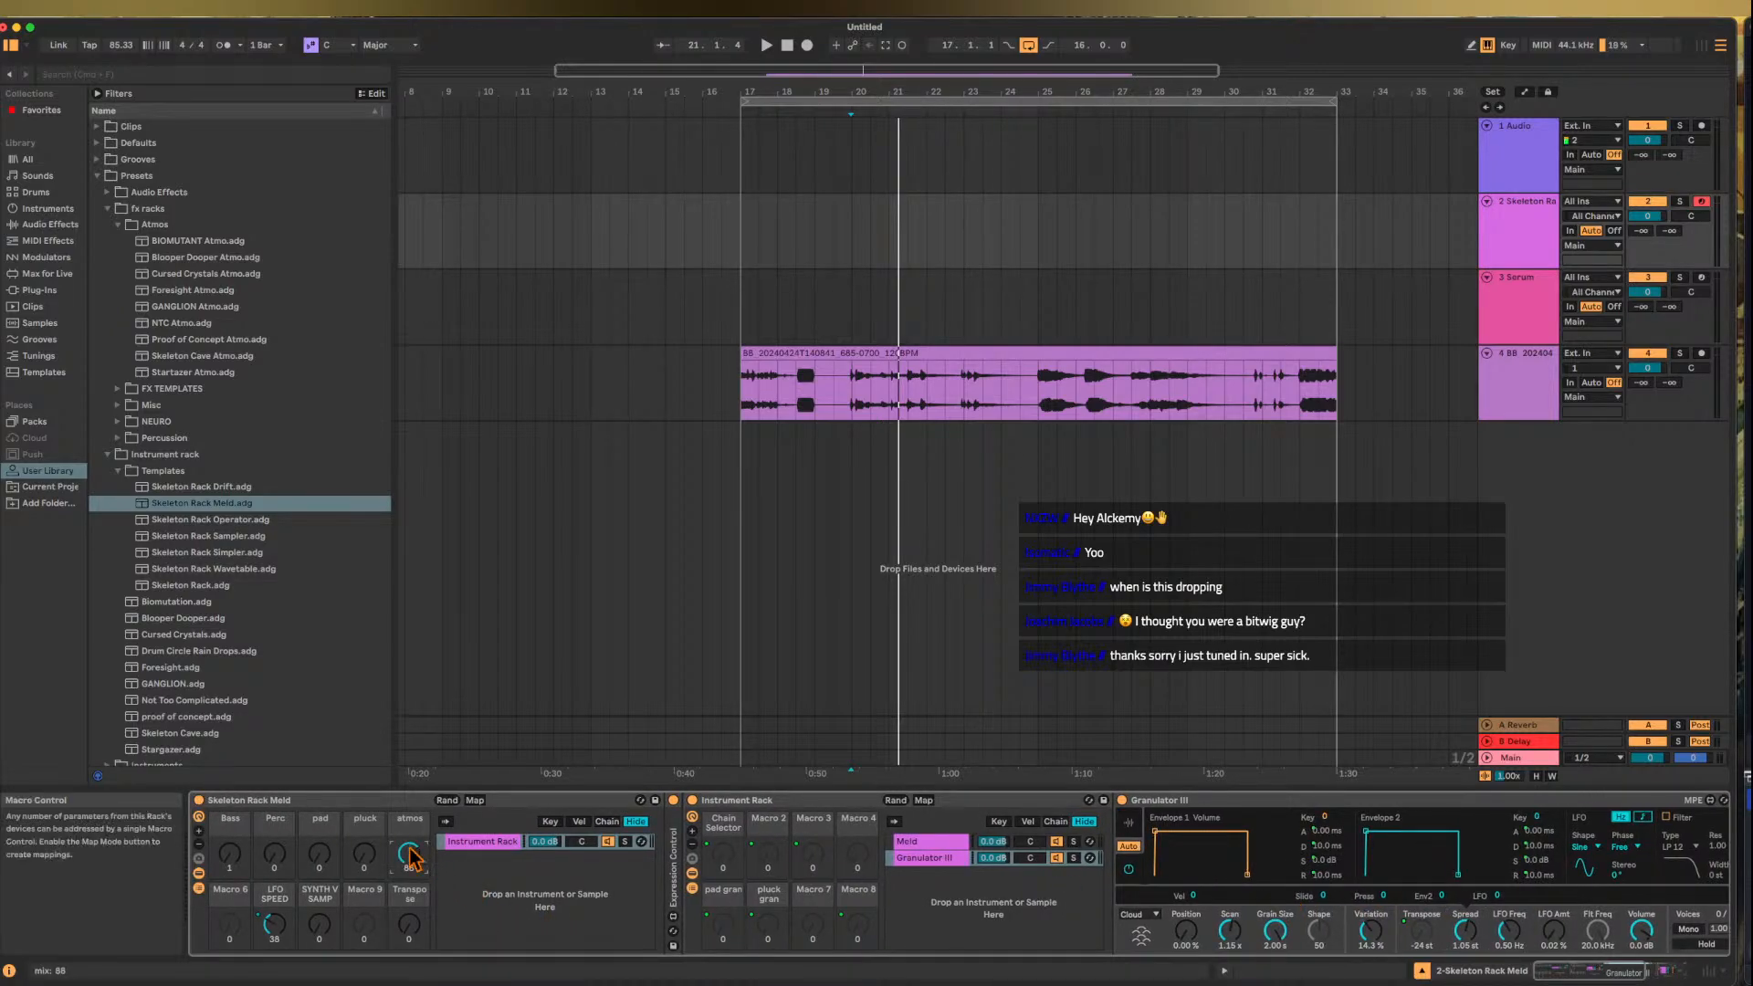
key(x)
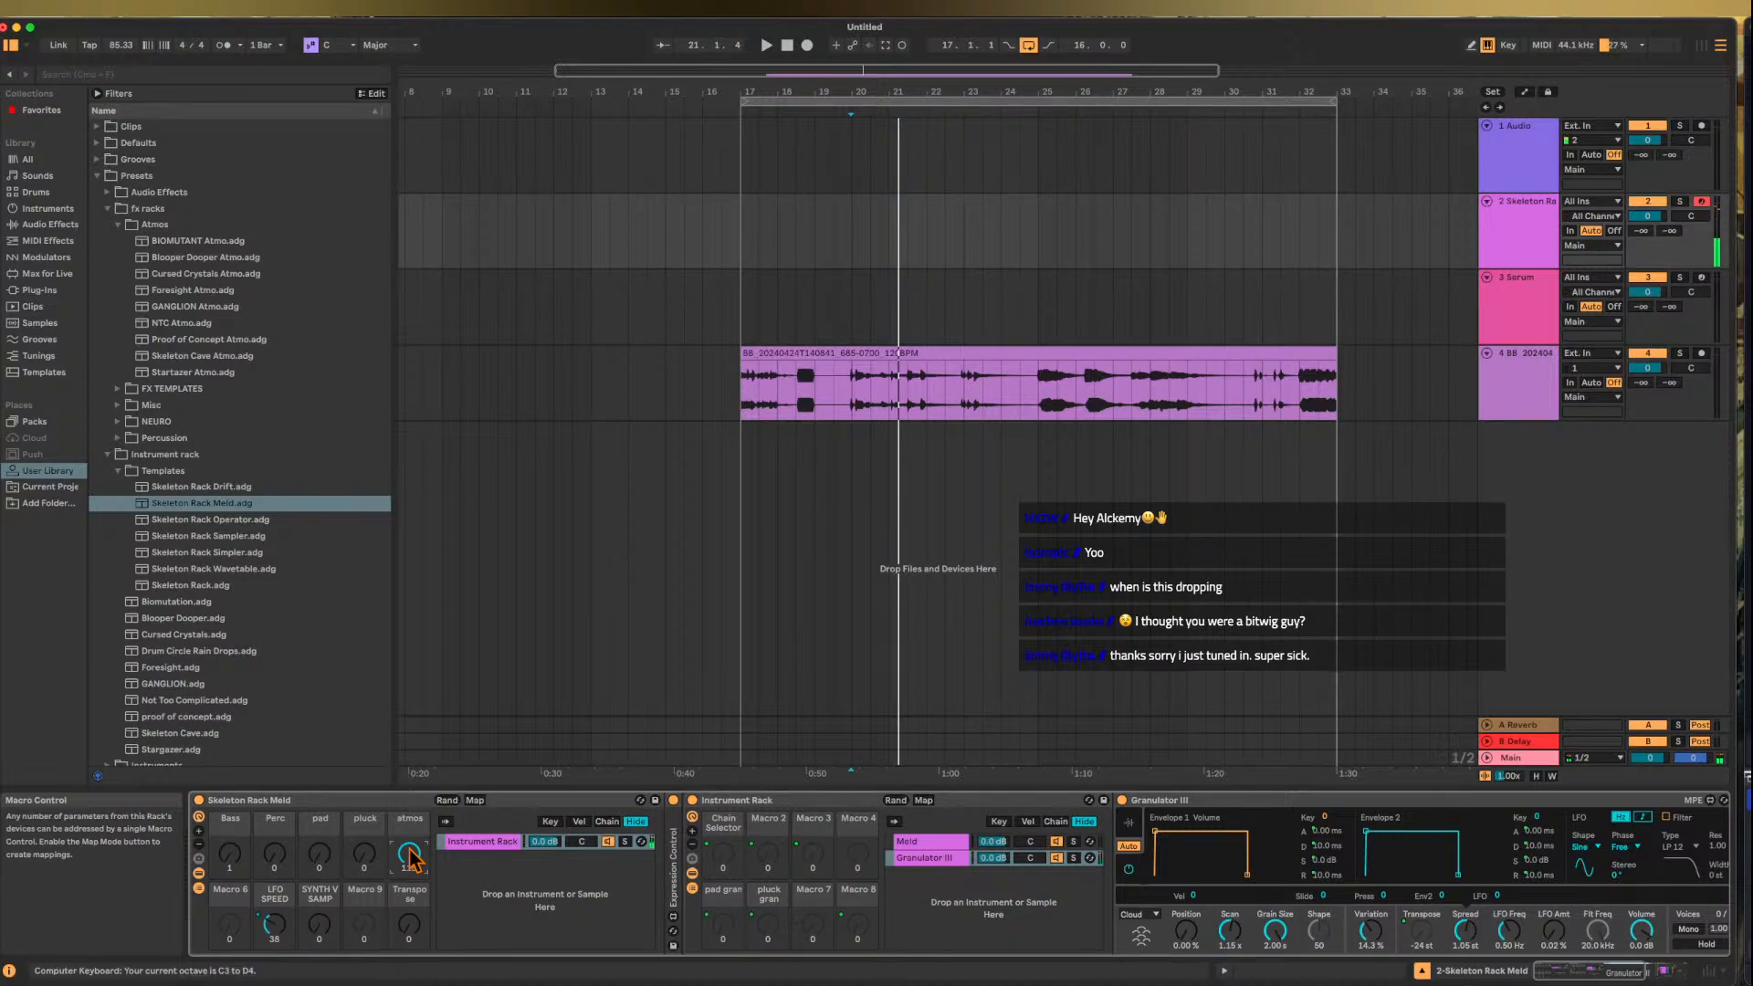
key(a)
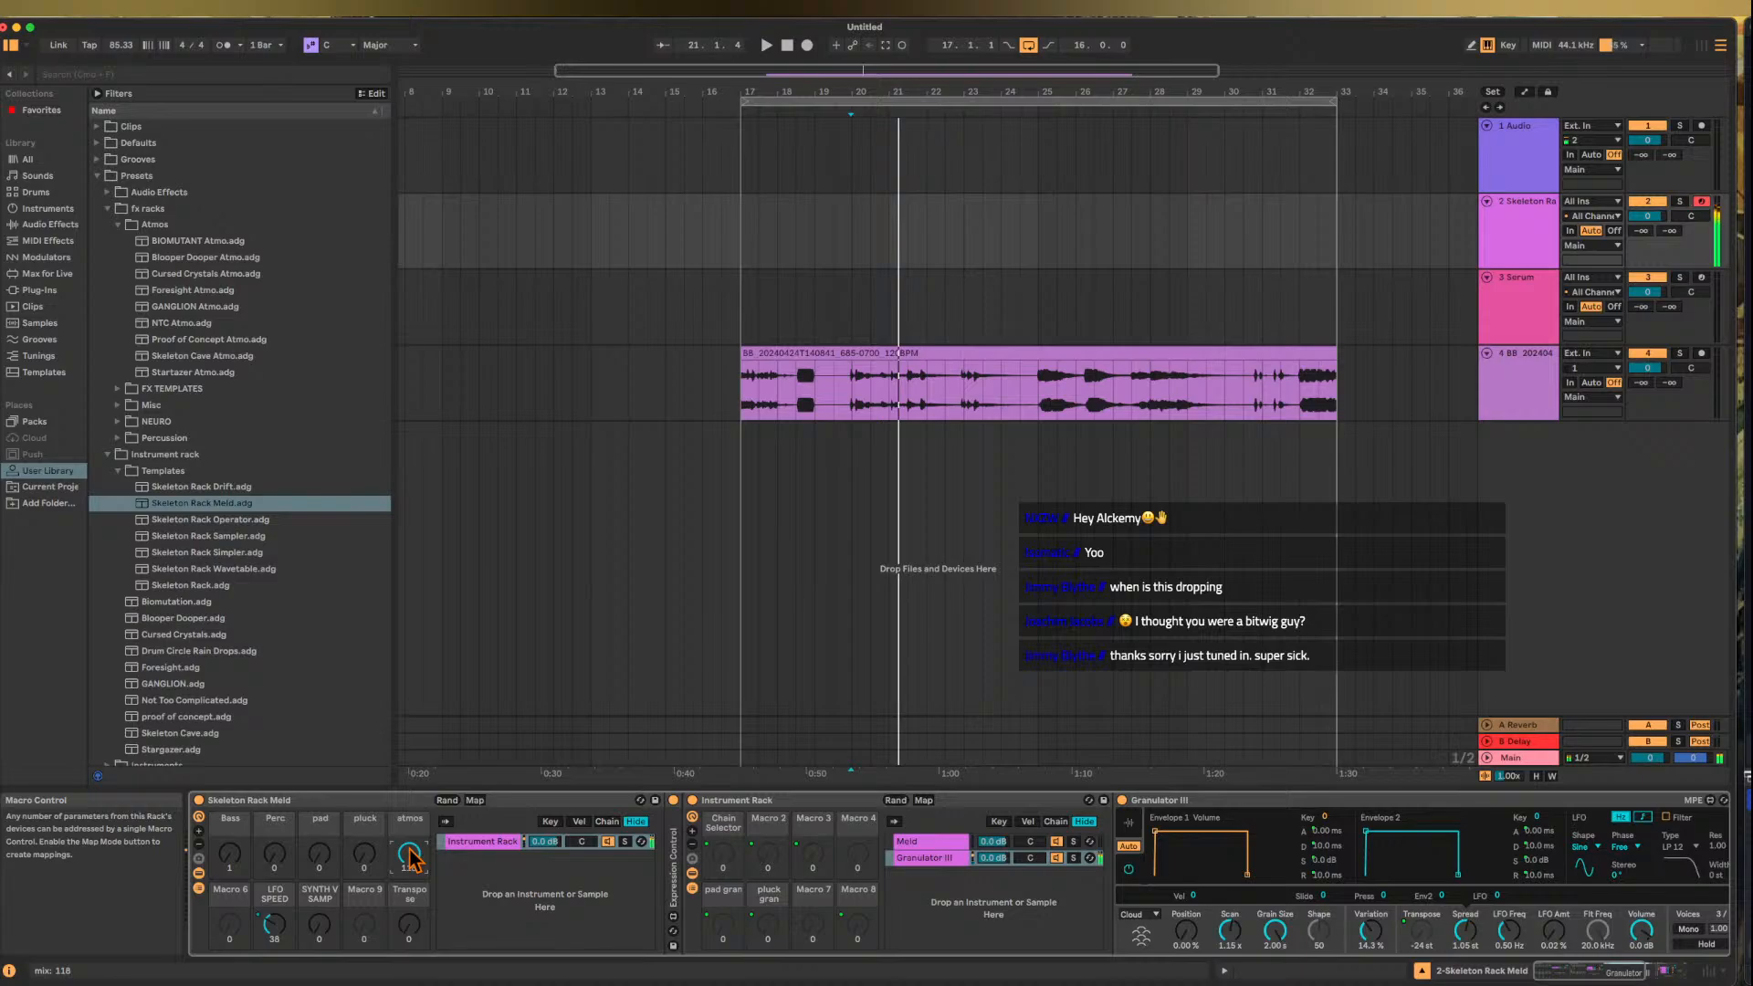
key(a)
drag(331, 856, 330, 739)
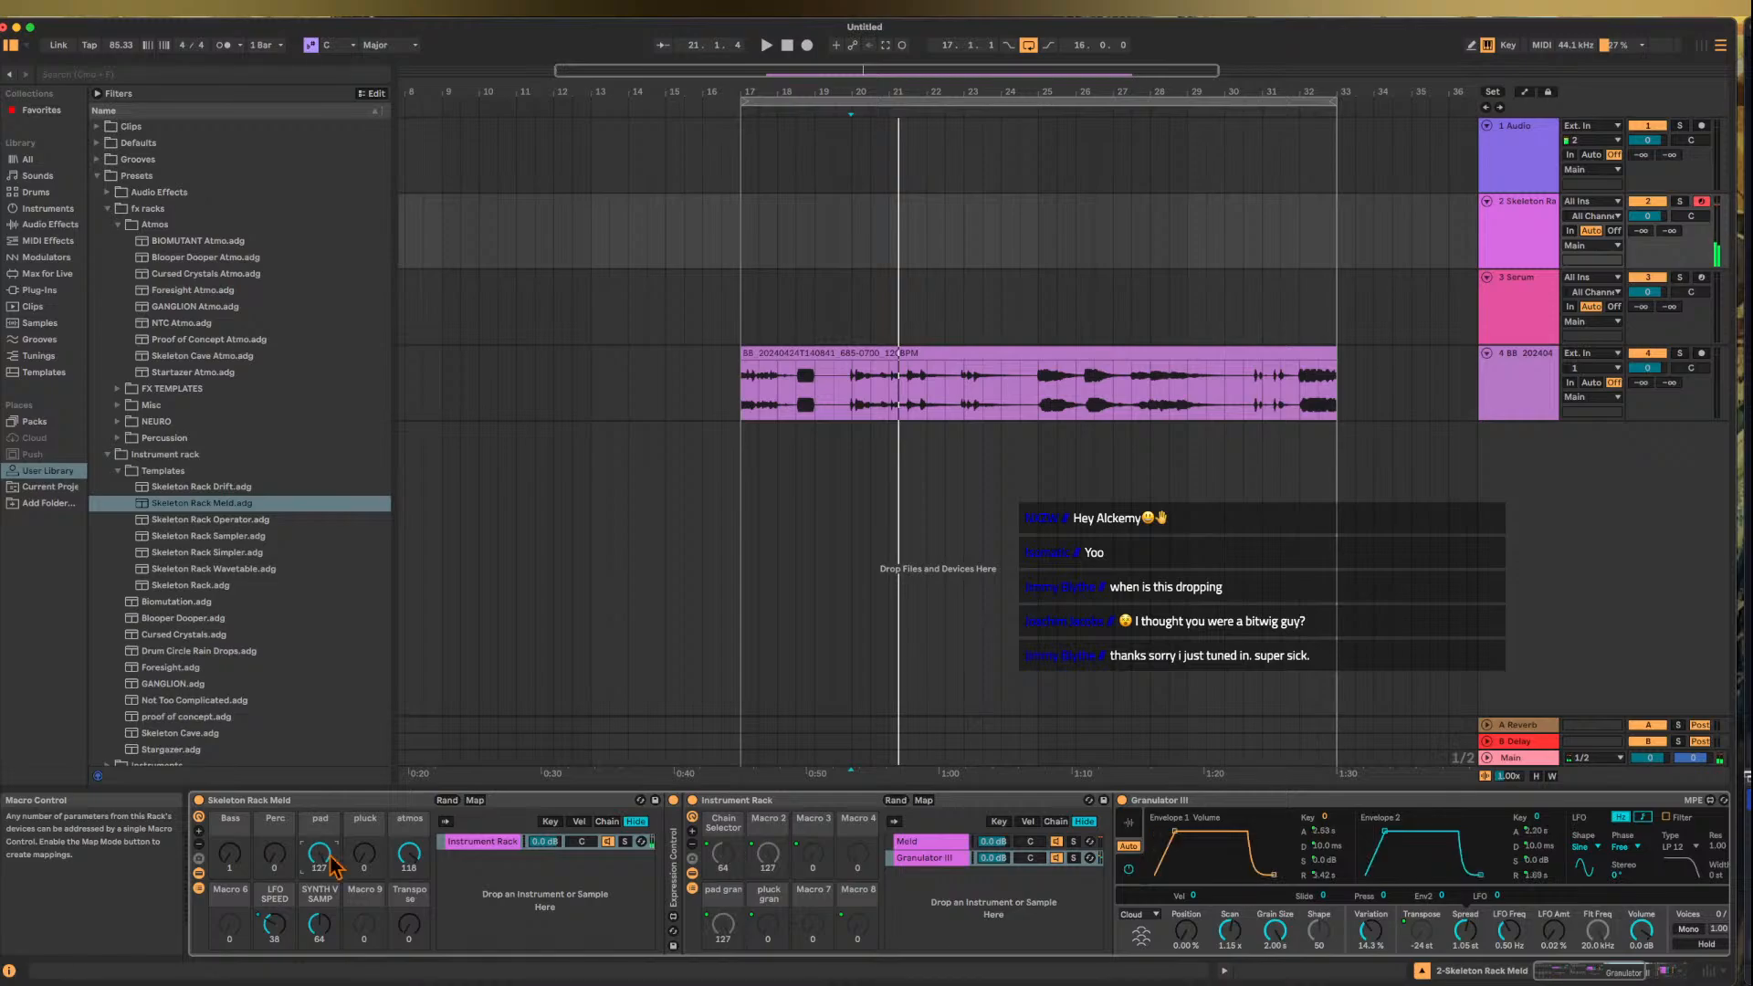
drag(330, 856, 331, 973)
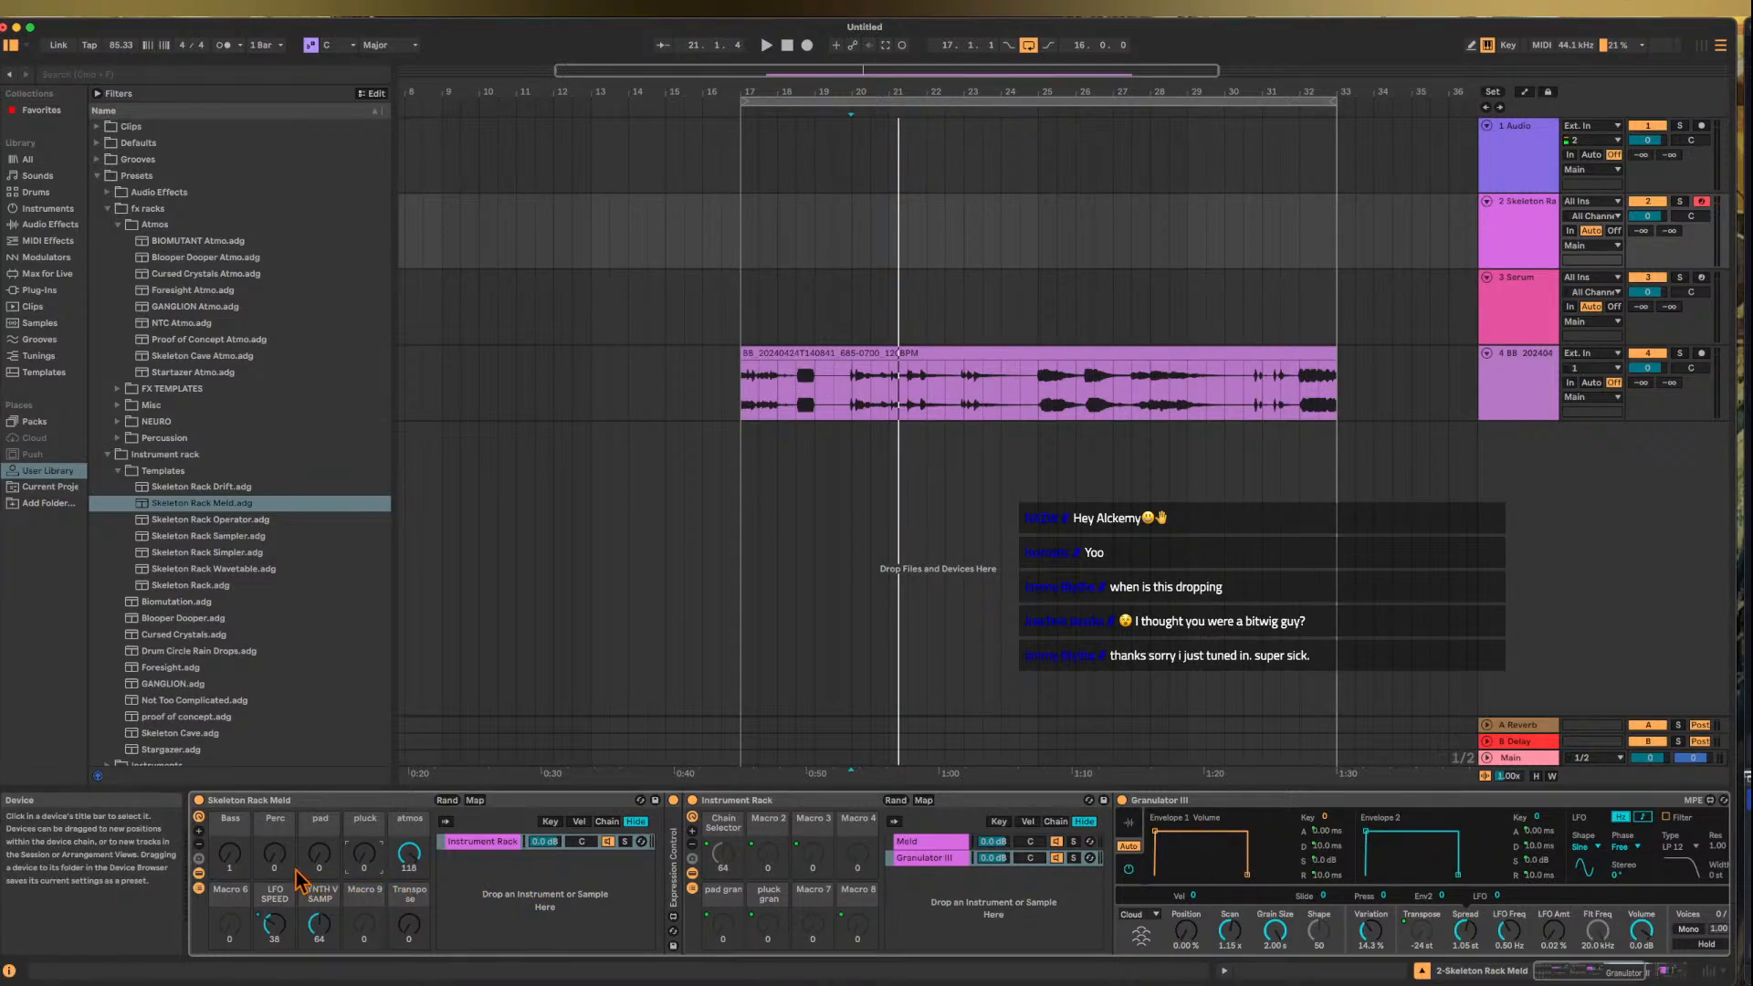
- Randomize the Skeleton Rack Meld macros, store them as a new macro variation, and raise the Transpose macro to 127
click(198, 858)
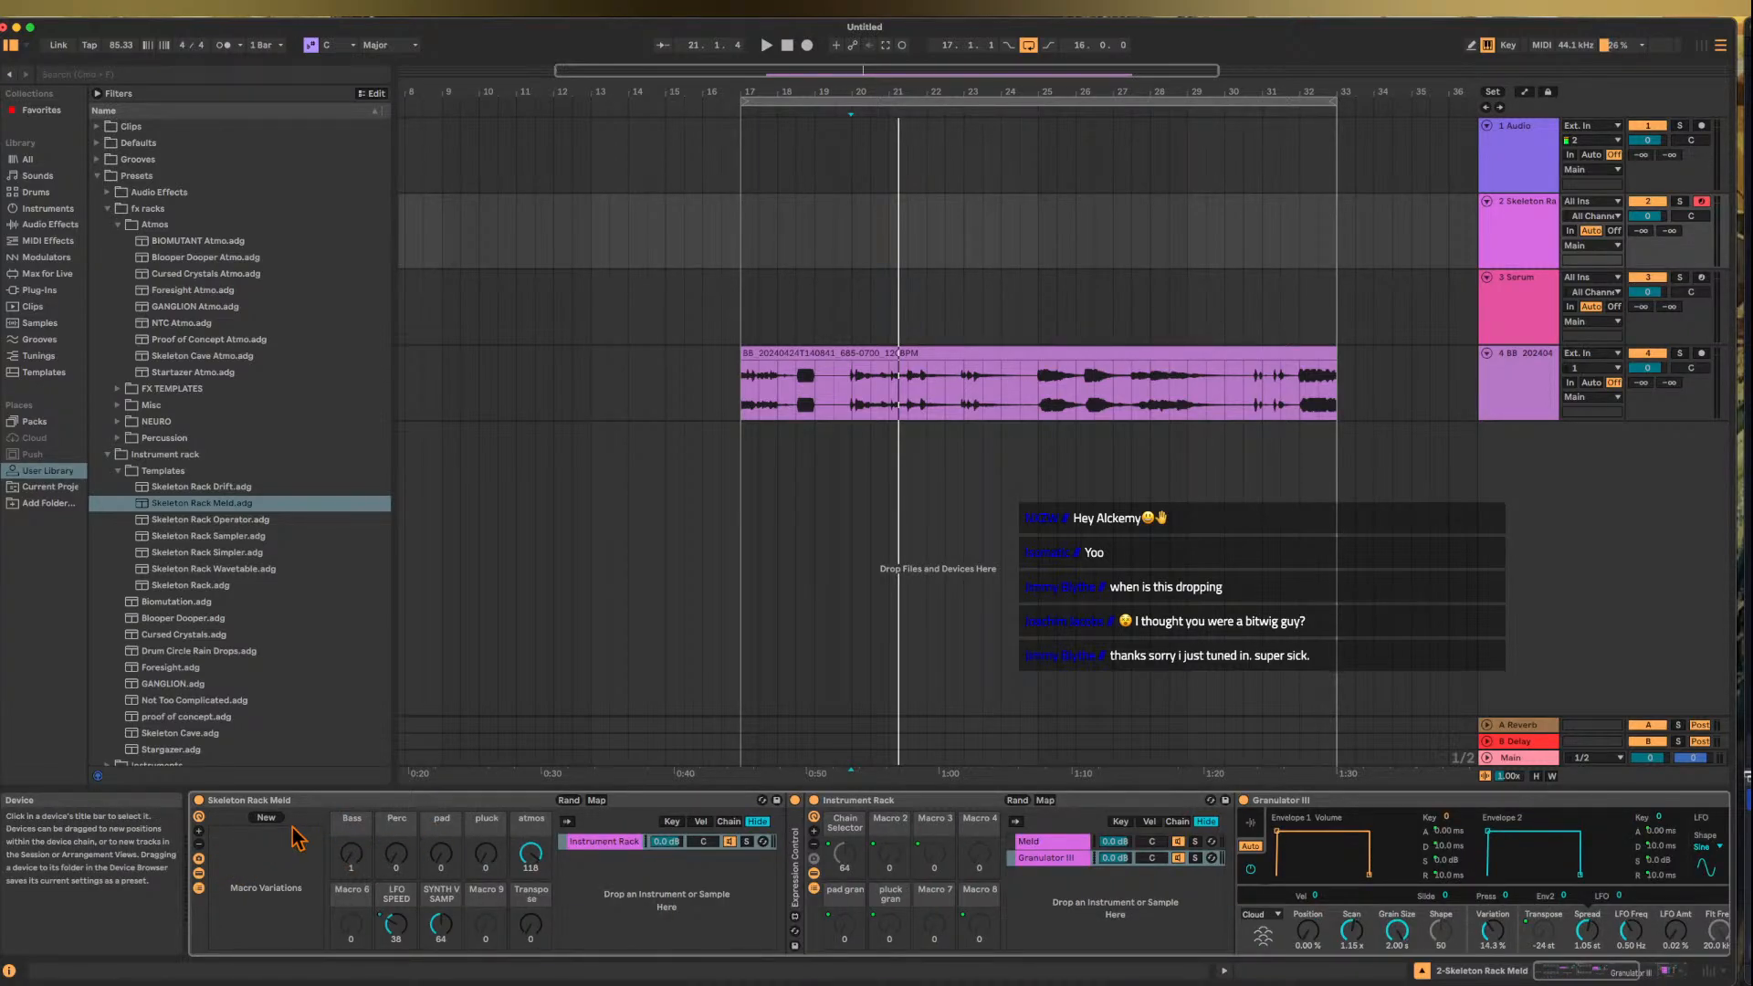
click(569, 800)
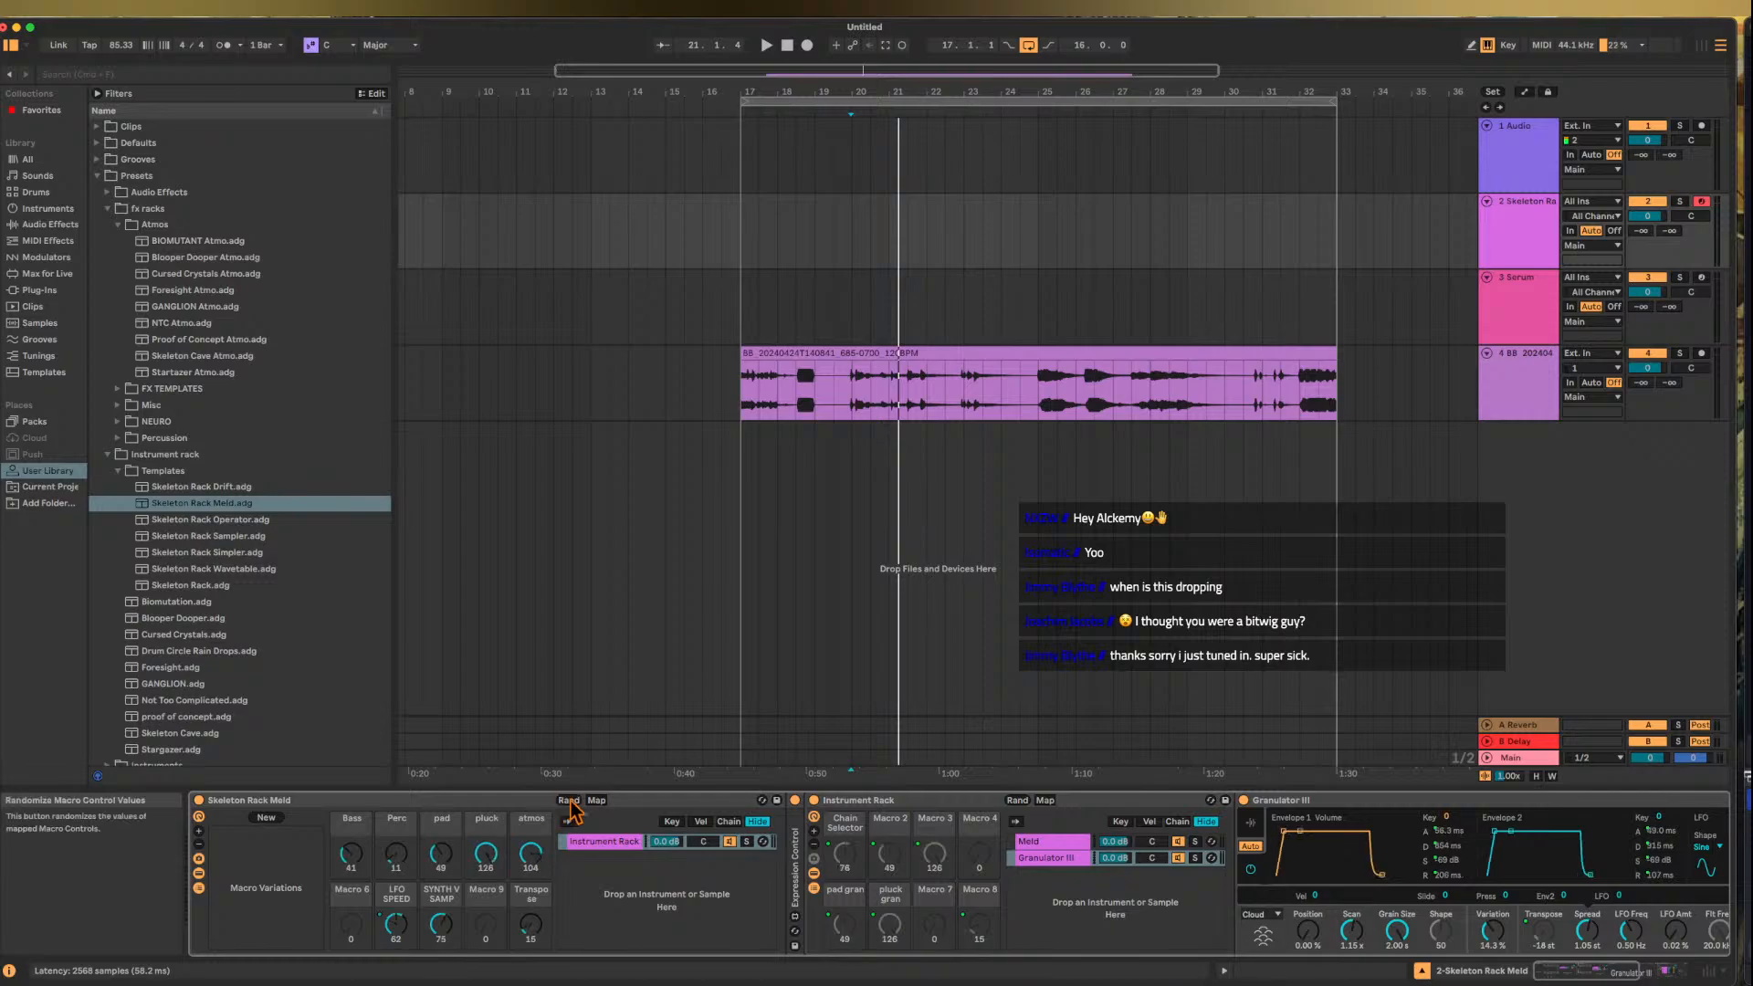
click(568, 801)
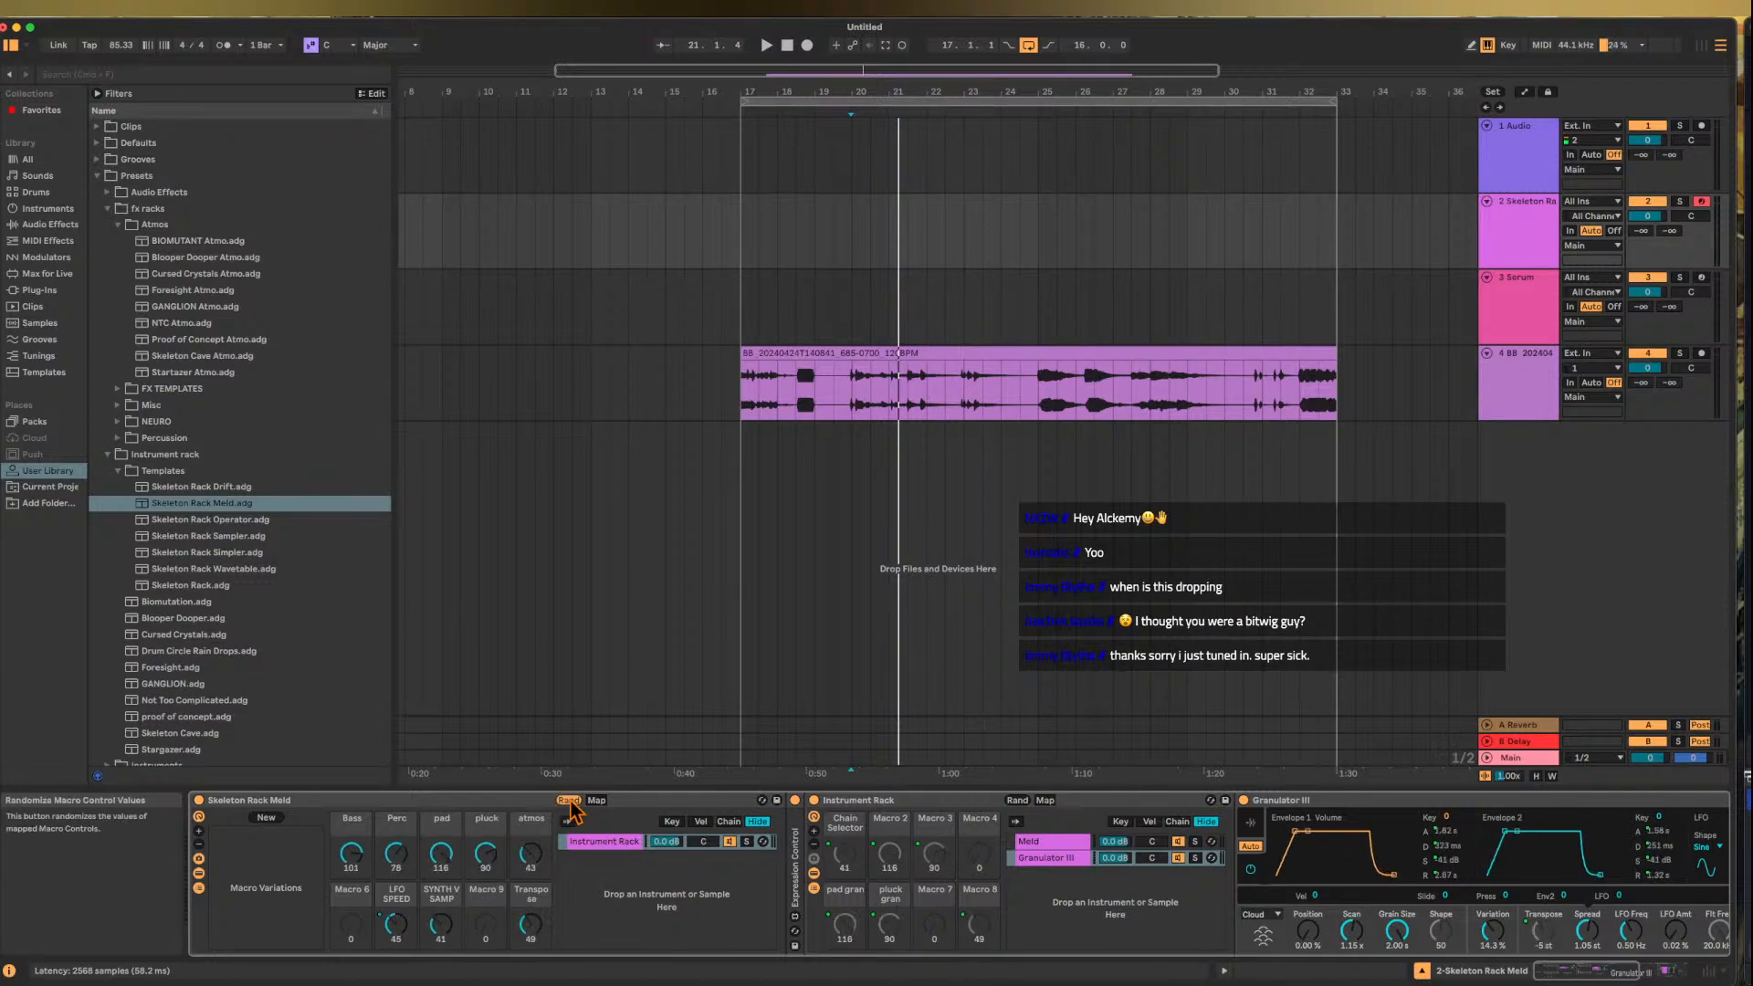
click(265, 818)
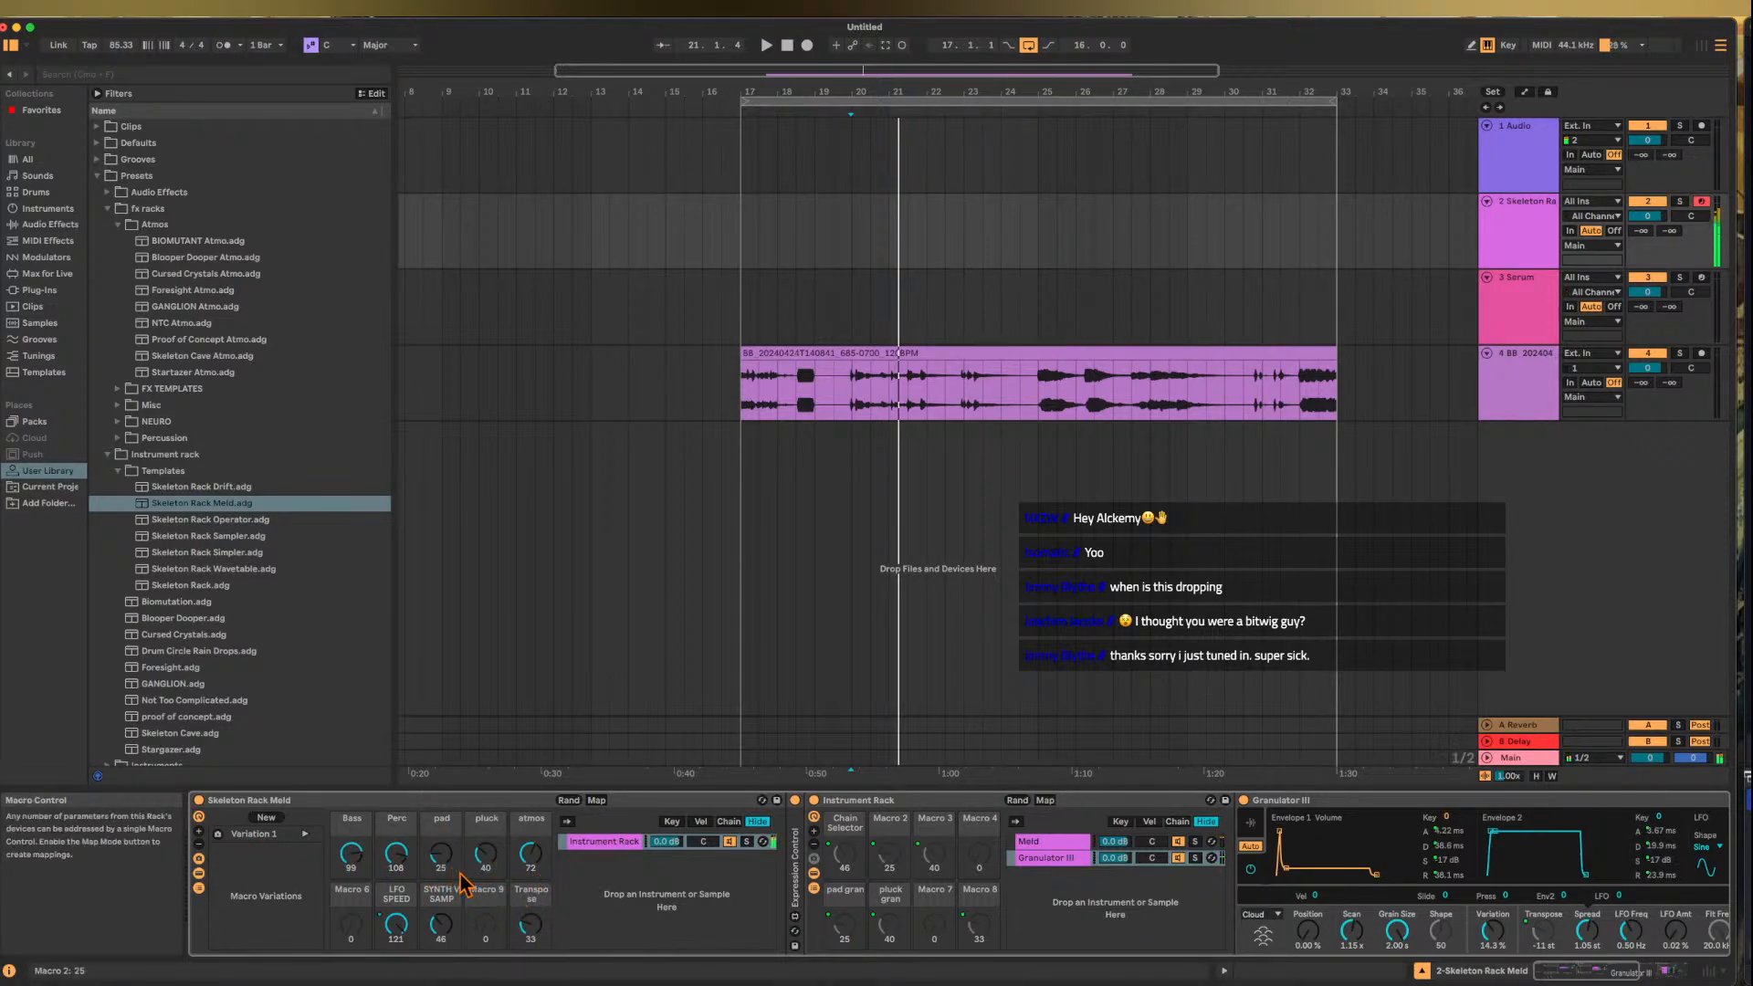
drag(530, 928, 530, 904)
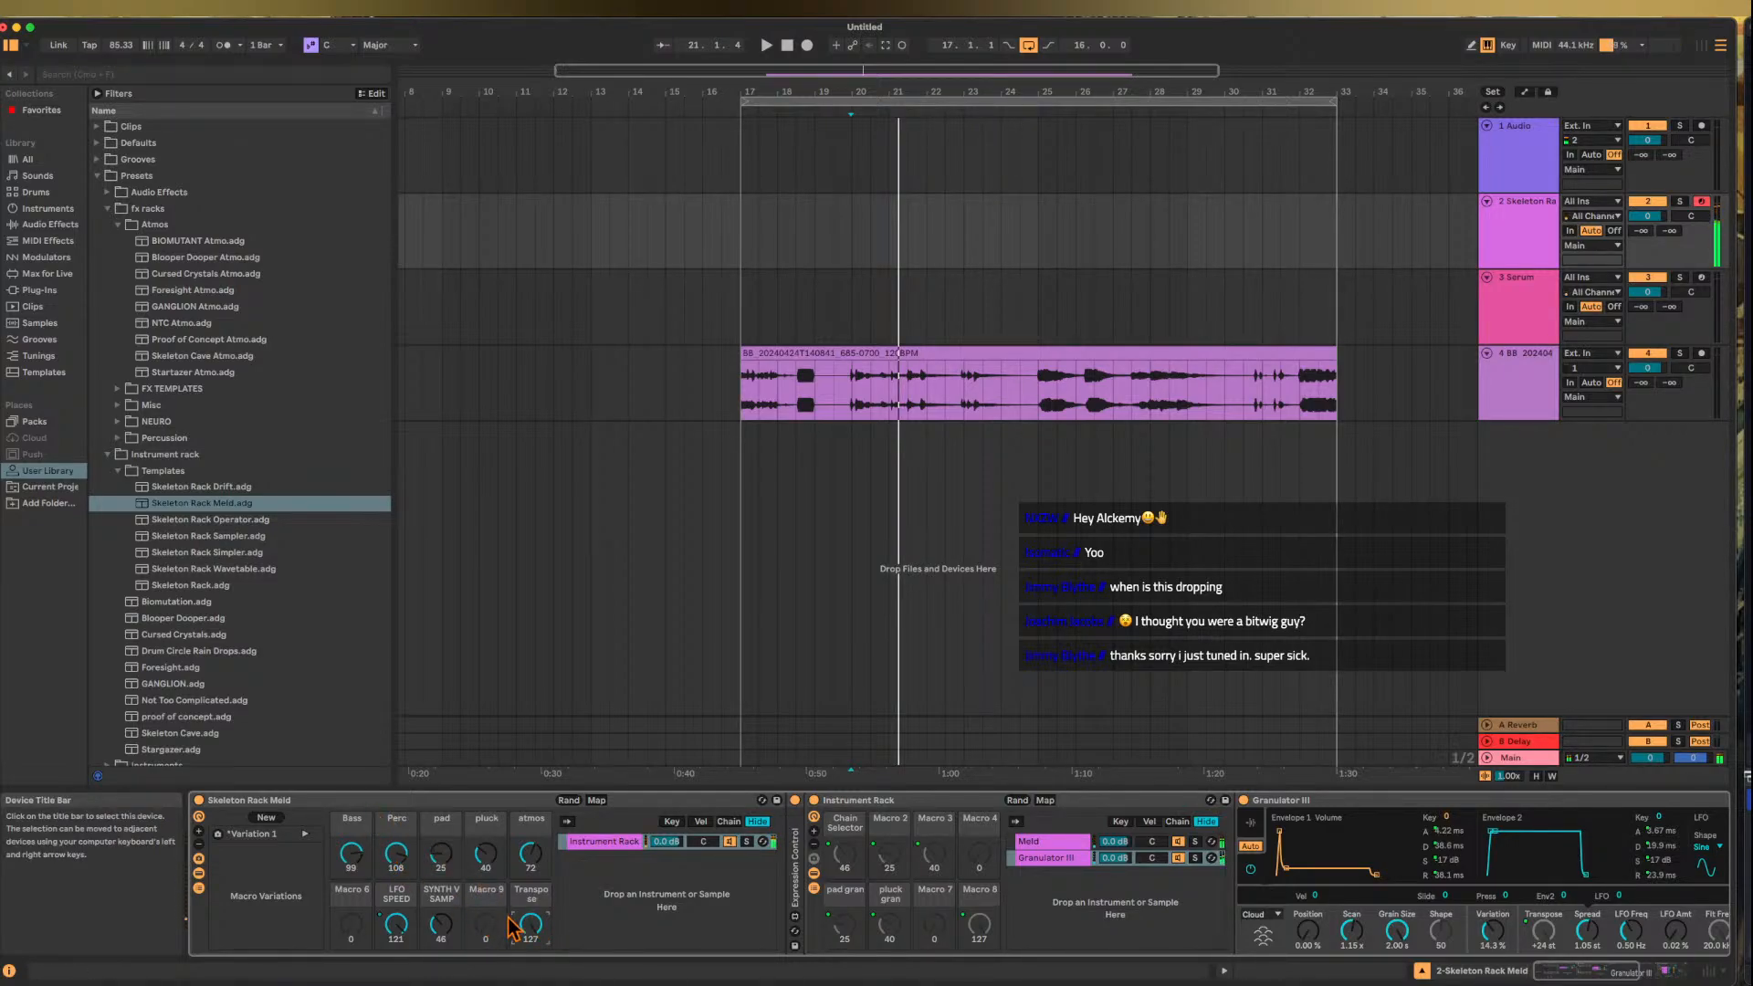
- Set the Transpose macro to 0 and store the current macro settings as a second variation
drag(533, 926, 546, 941)
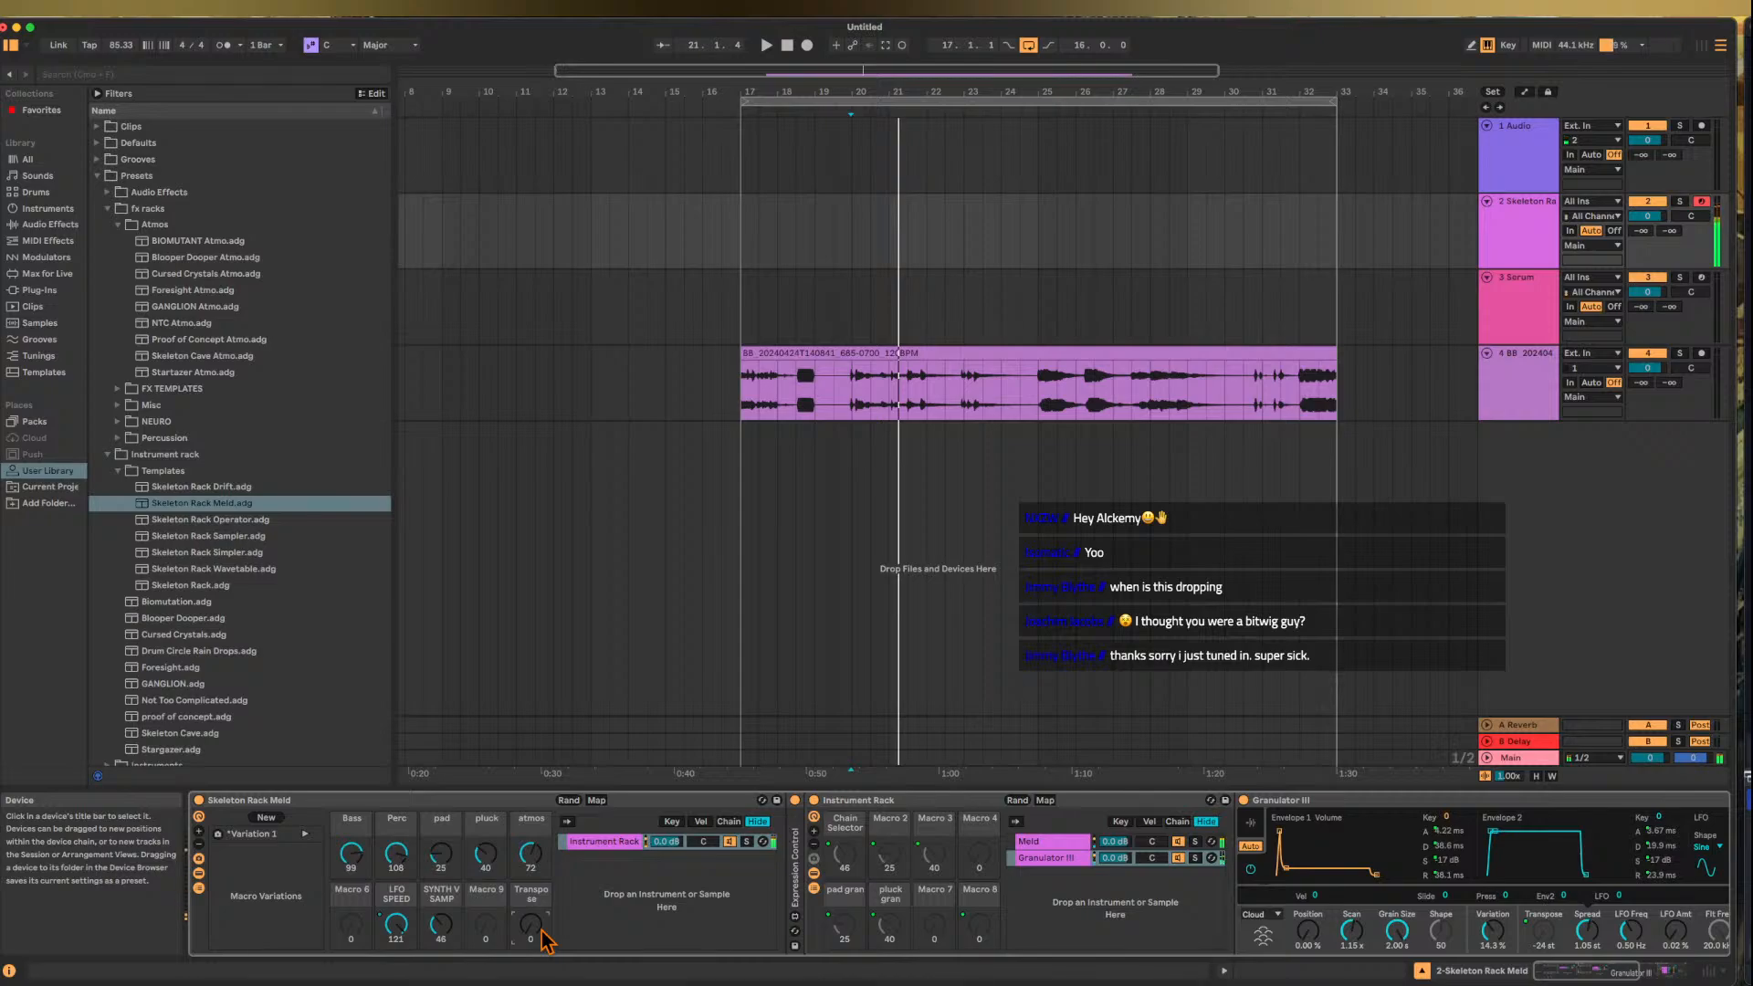
key(x)
click(261, 819)
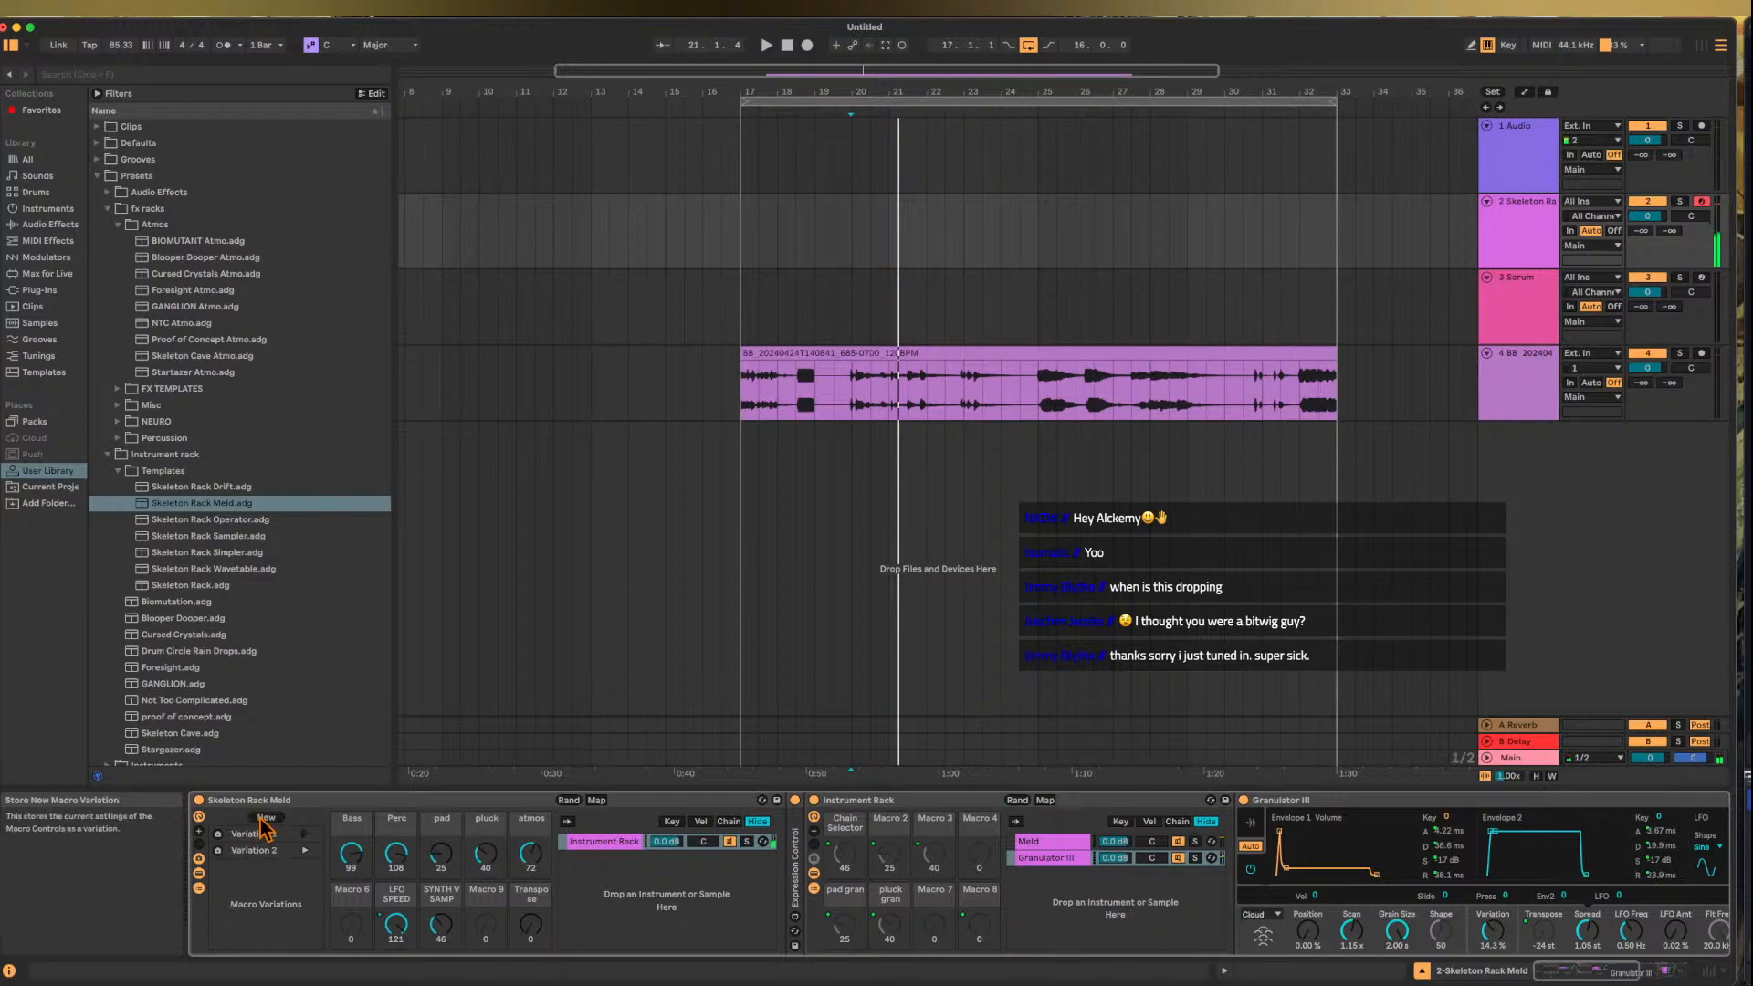
- Randomize the Skeleton Rack Meld macros, then set Transpose, pad and pluck to 0 and Perc and atmos to 85
click(567, 800)
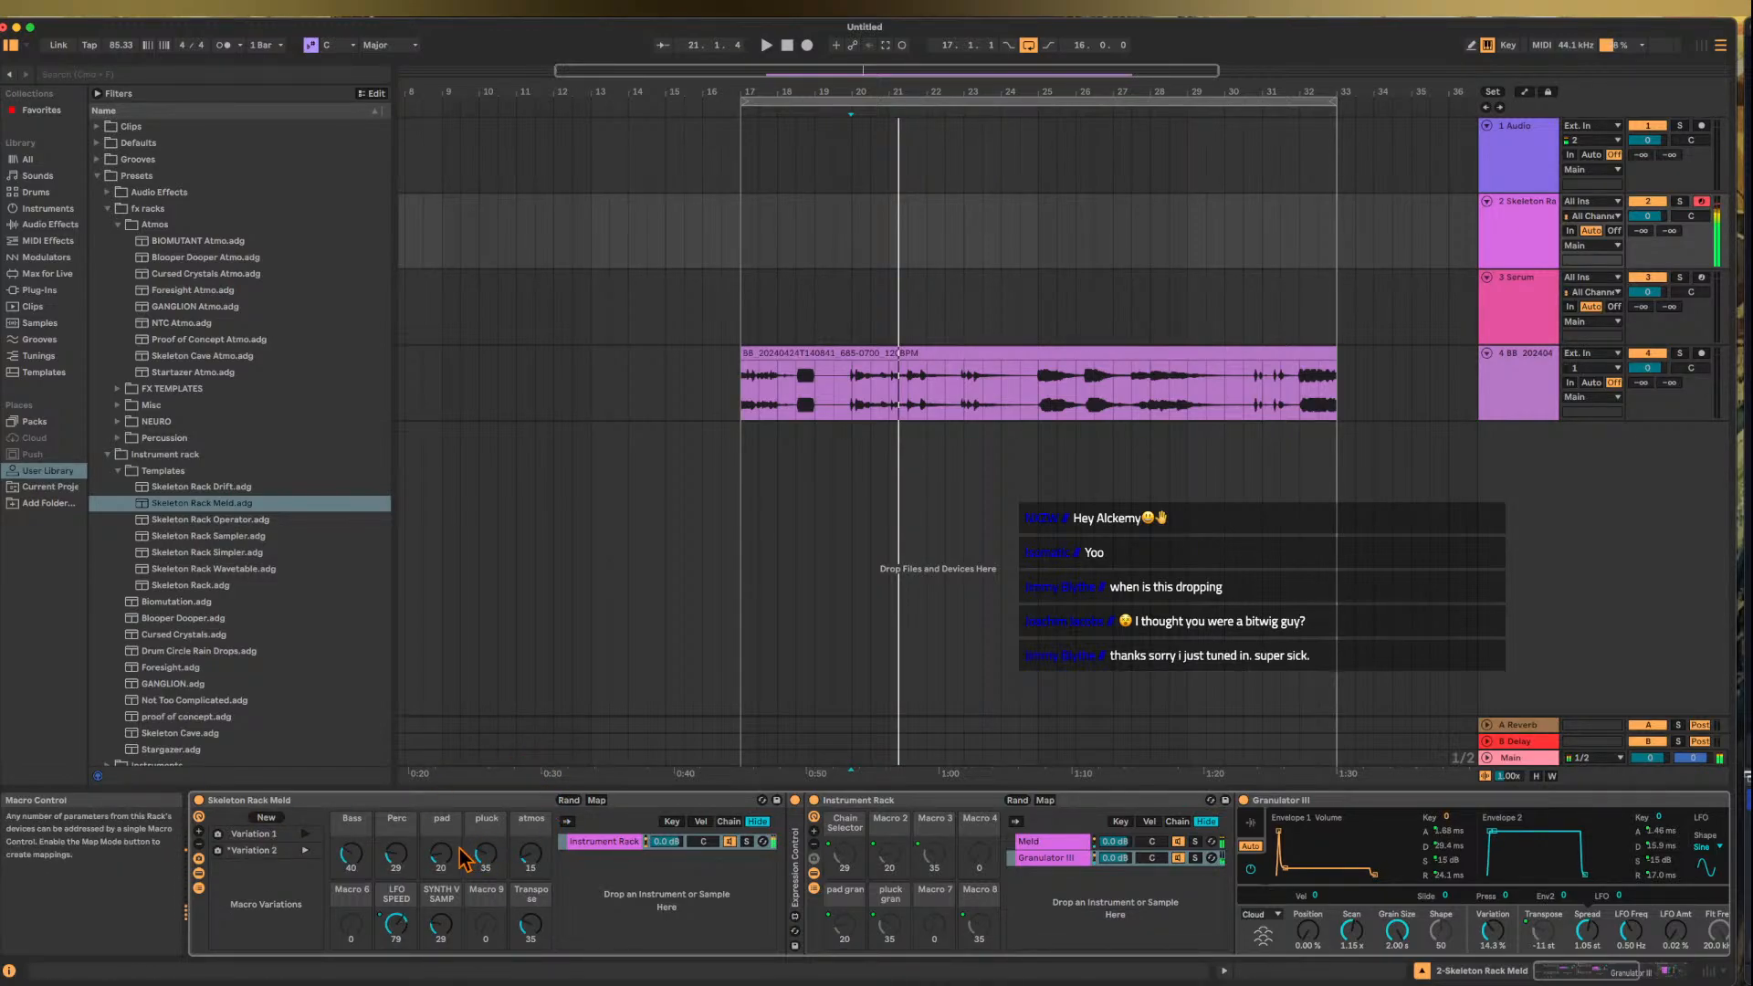
double_click(531, 930)
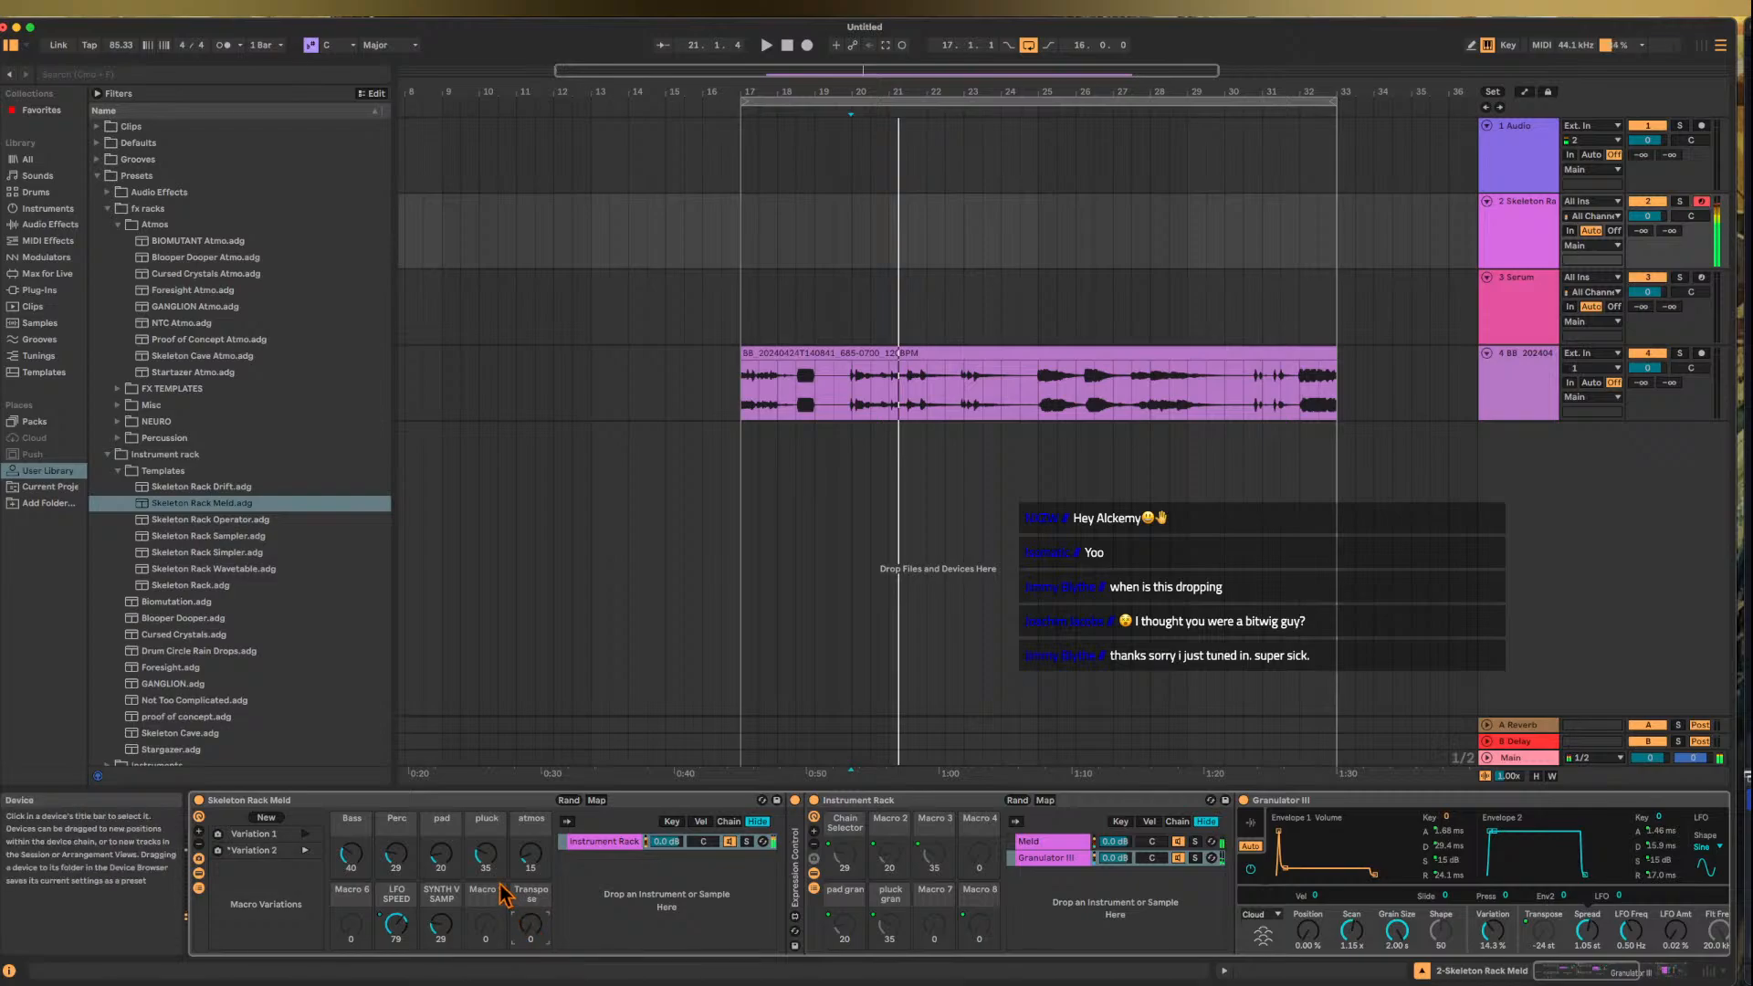
key(z)
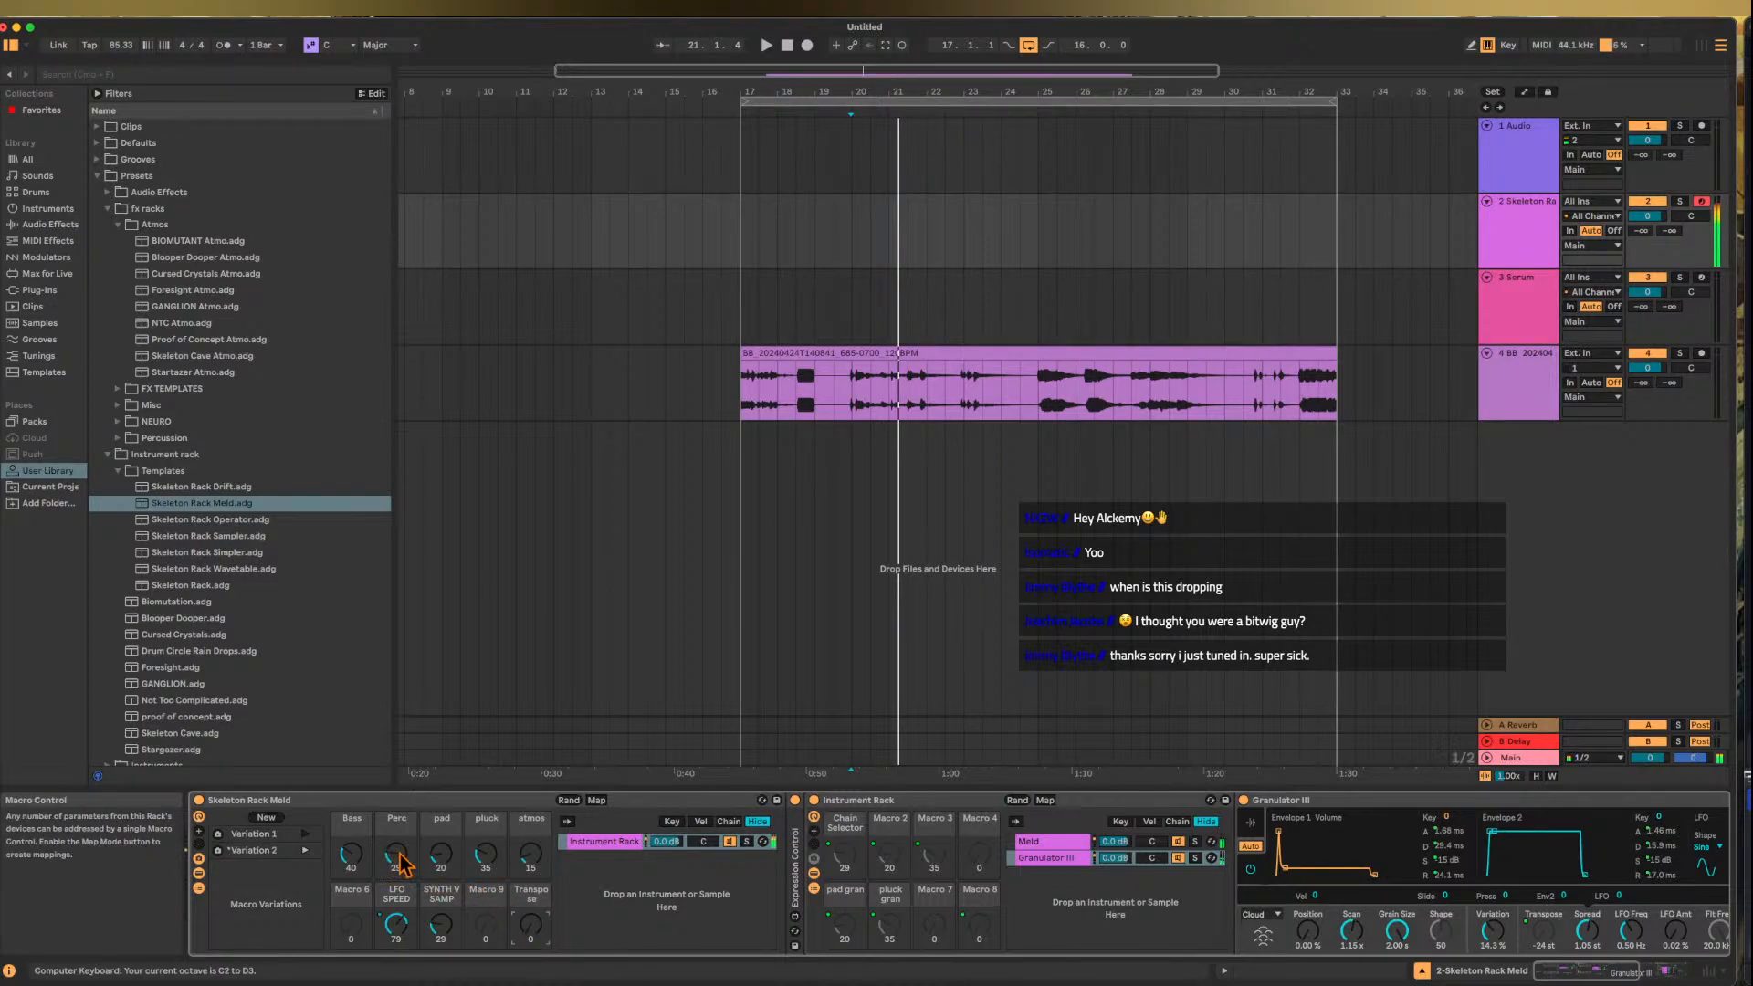
drag(441, 854, 491, 907)
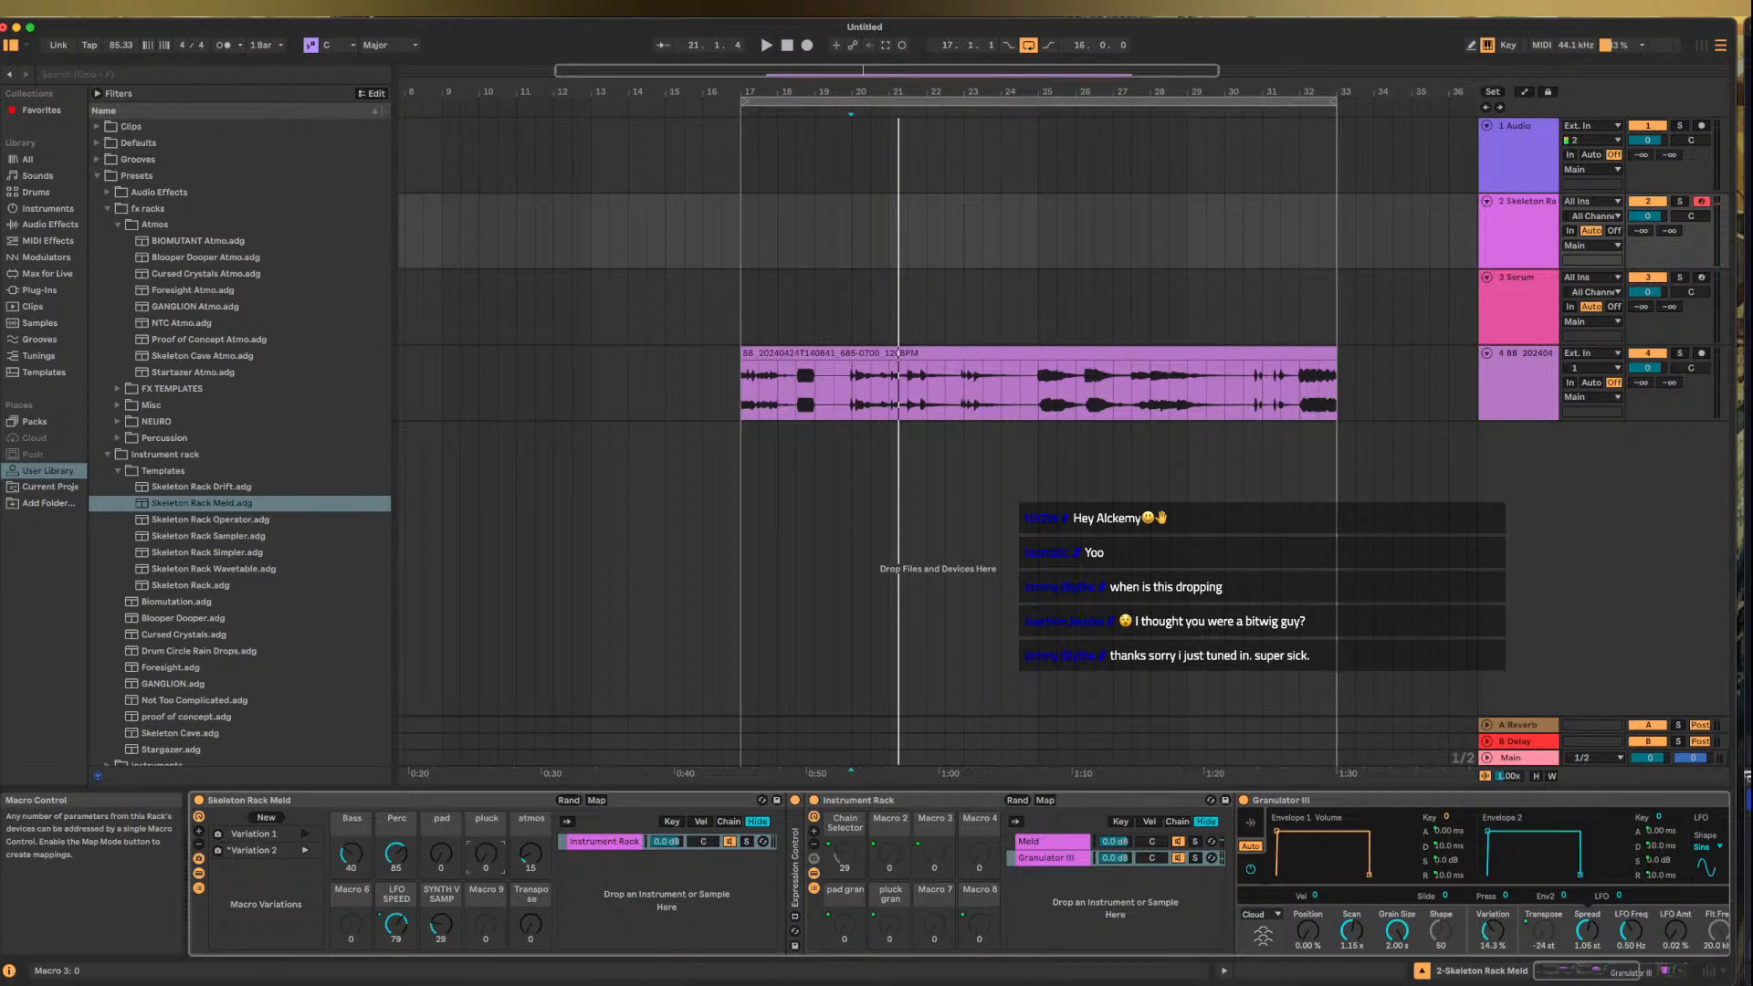
drag(528, 853, 528, 789)
- Exclude the Transpose macro from variations
right_click(485, 840)
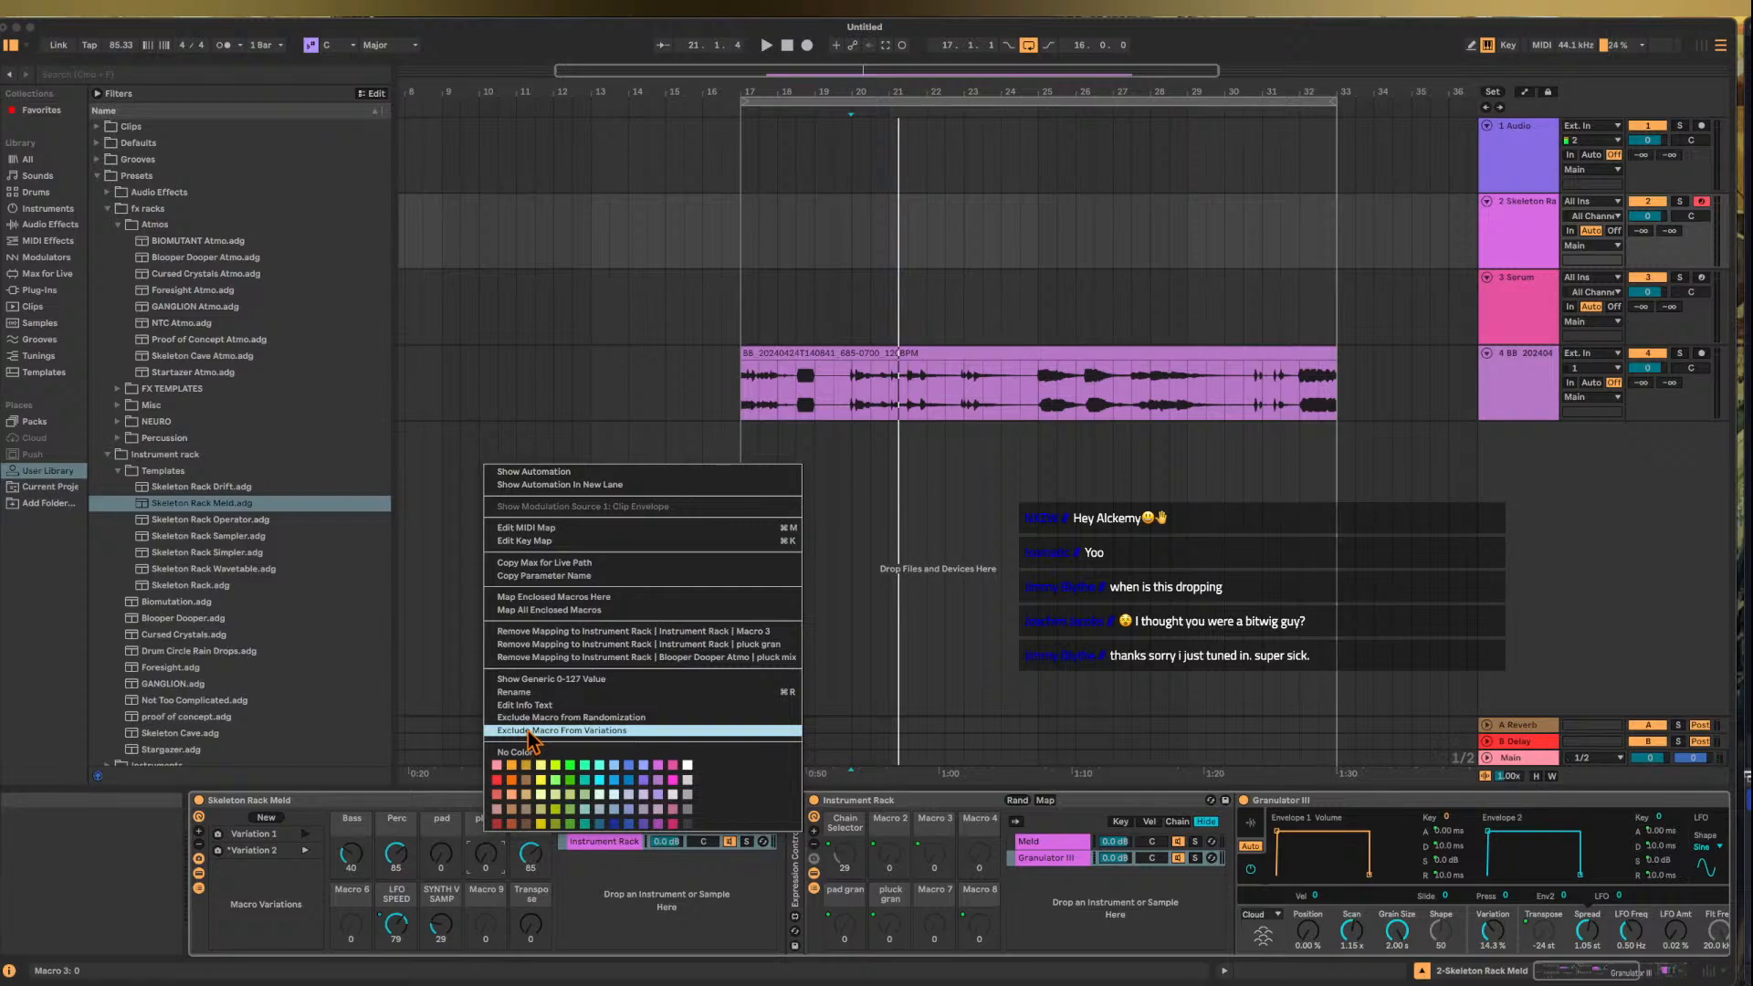
click(457, 833)
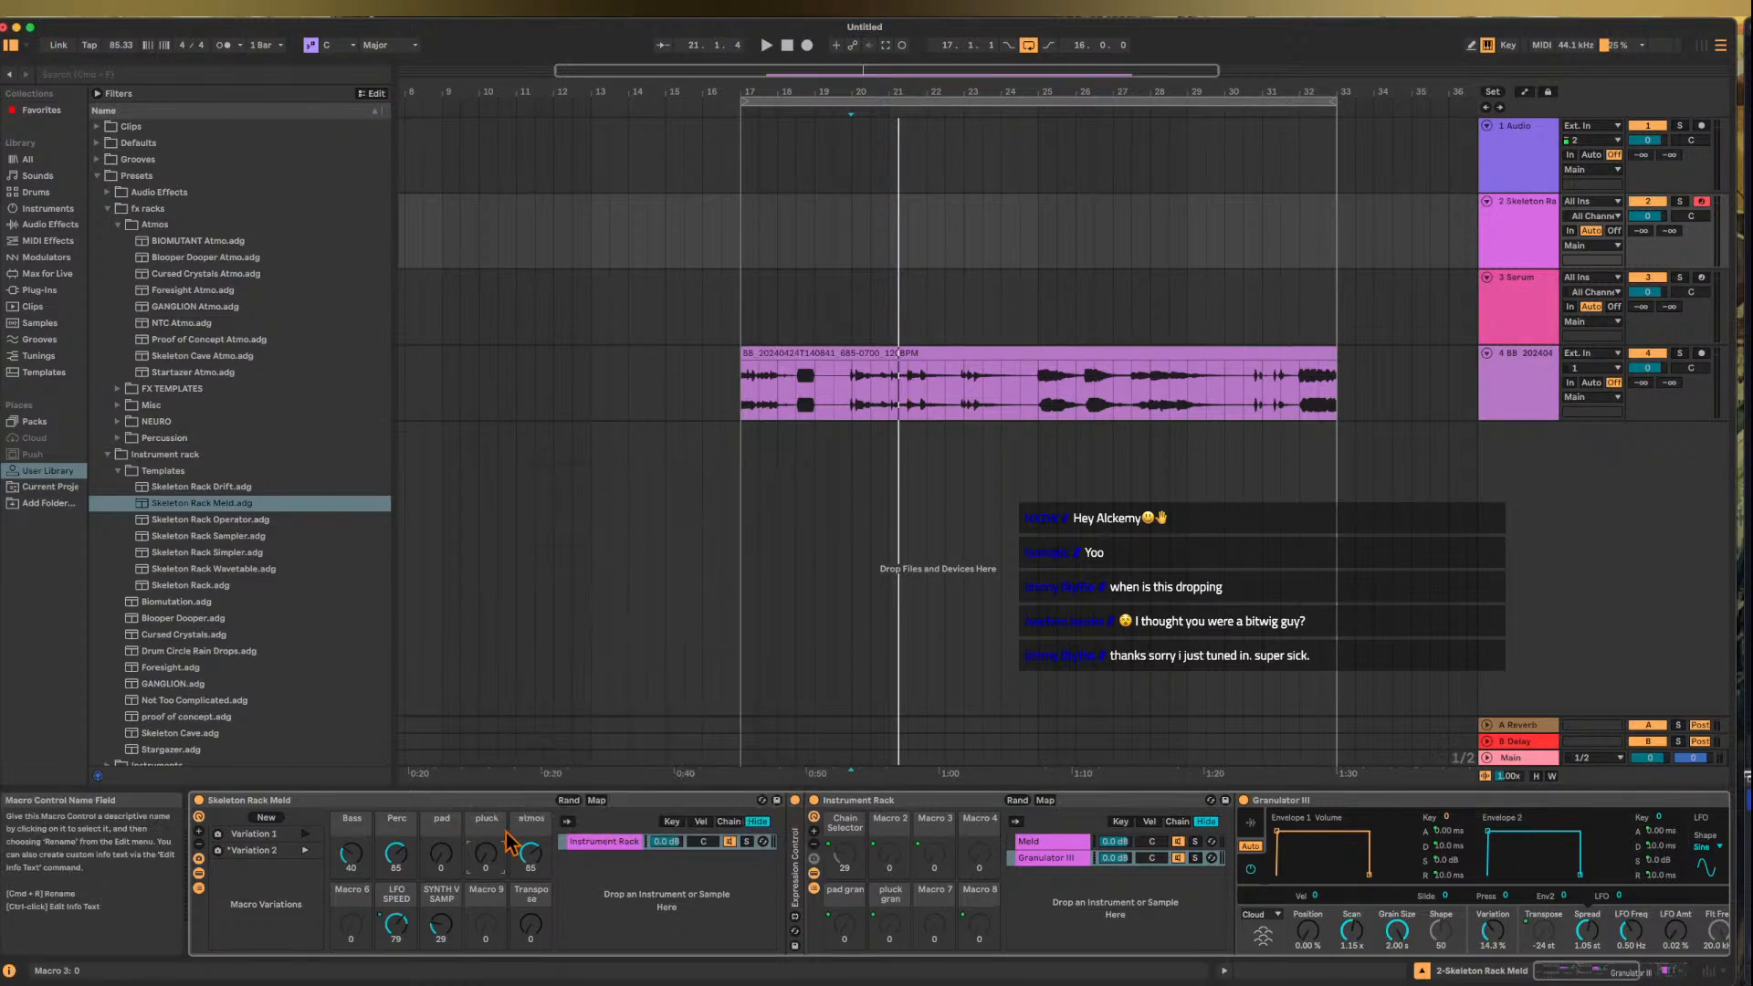
right_click(529, 927)
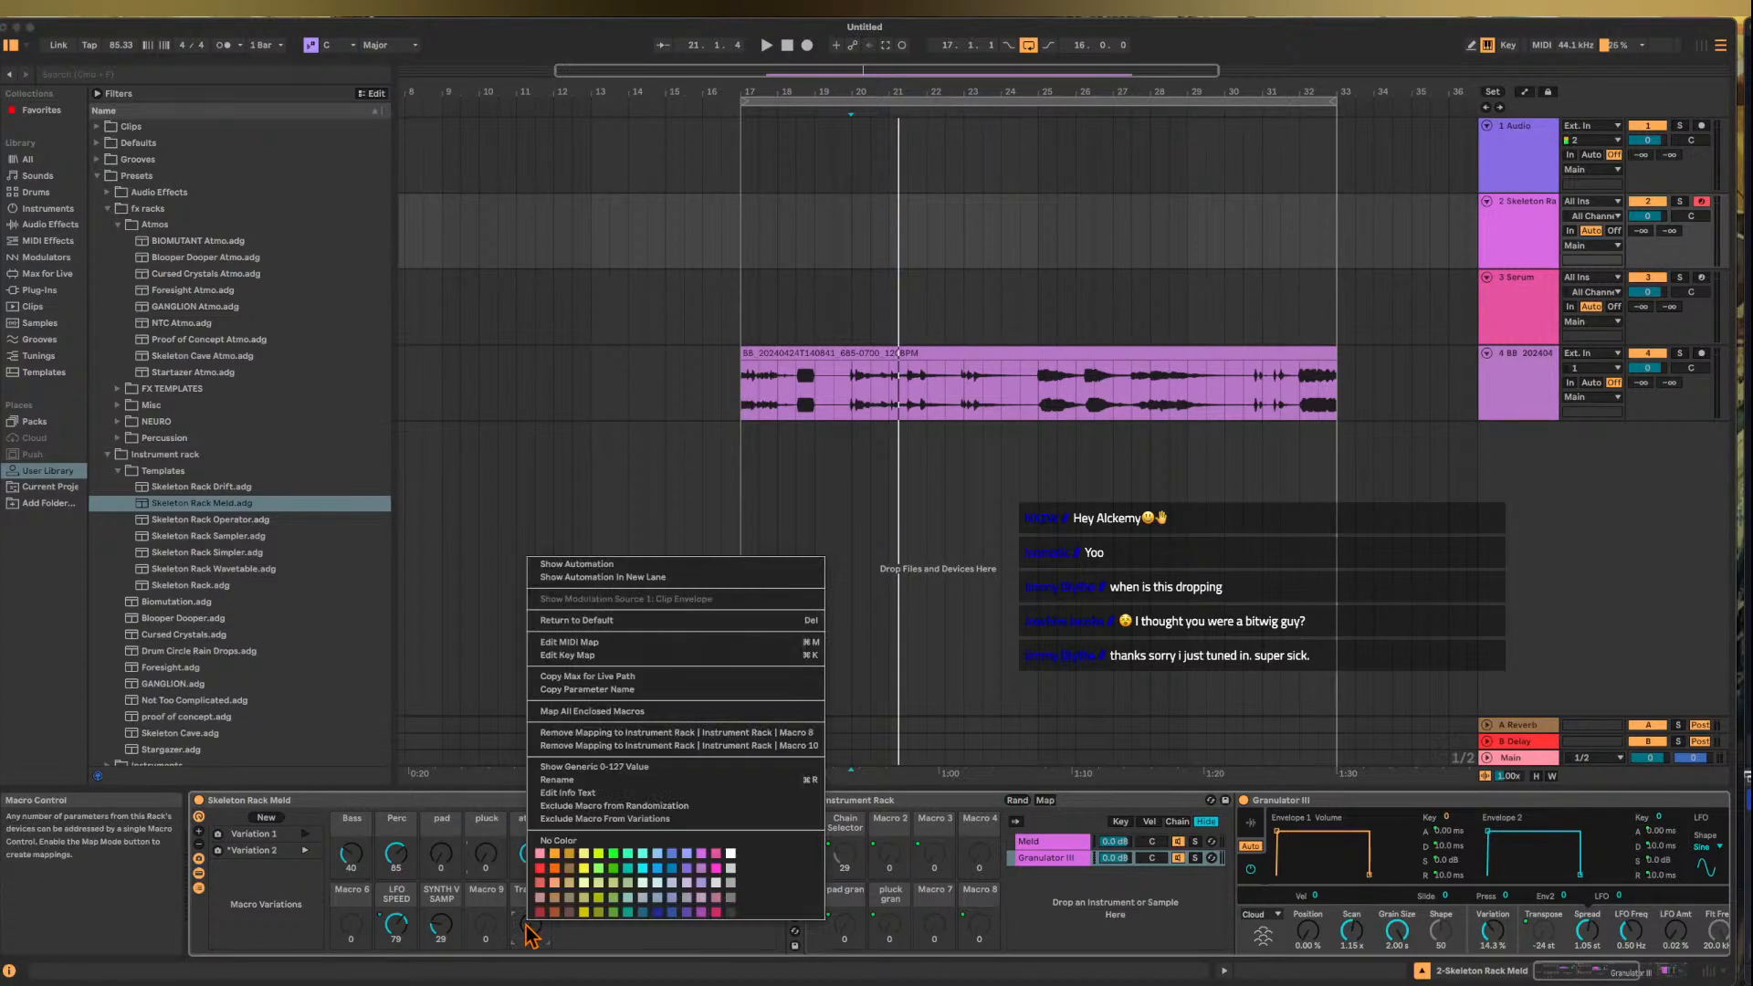
click(653, 818)
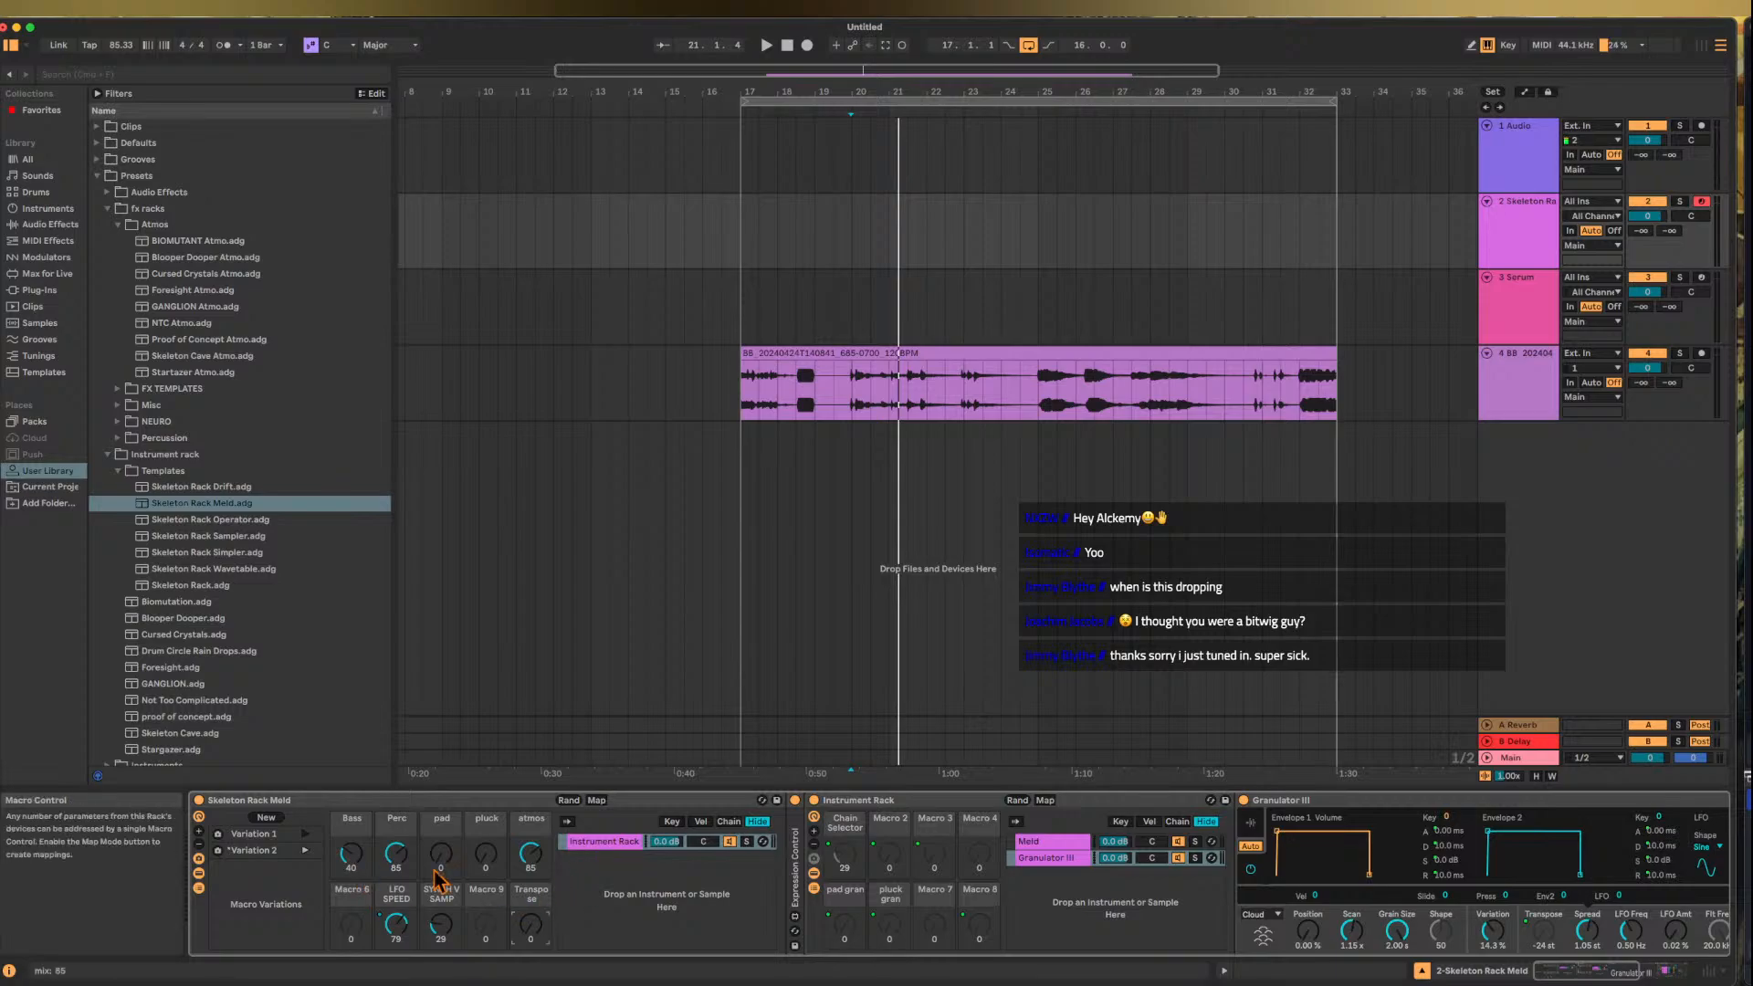
- While playing notes an octave lower, set pad and Bass to 83, SYNTH V SAMP to 68 and atmos to 120
drag(429, 867, 429, 803)
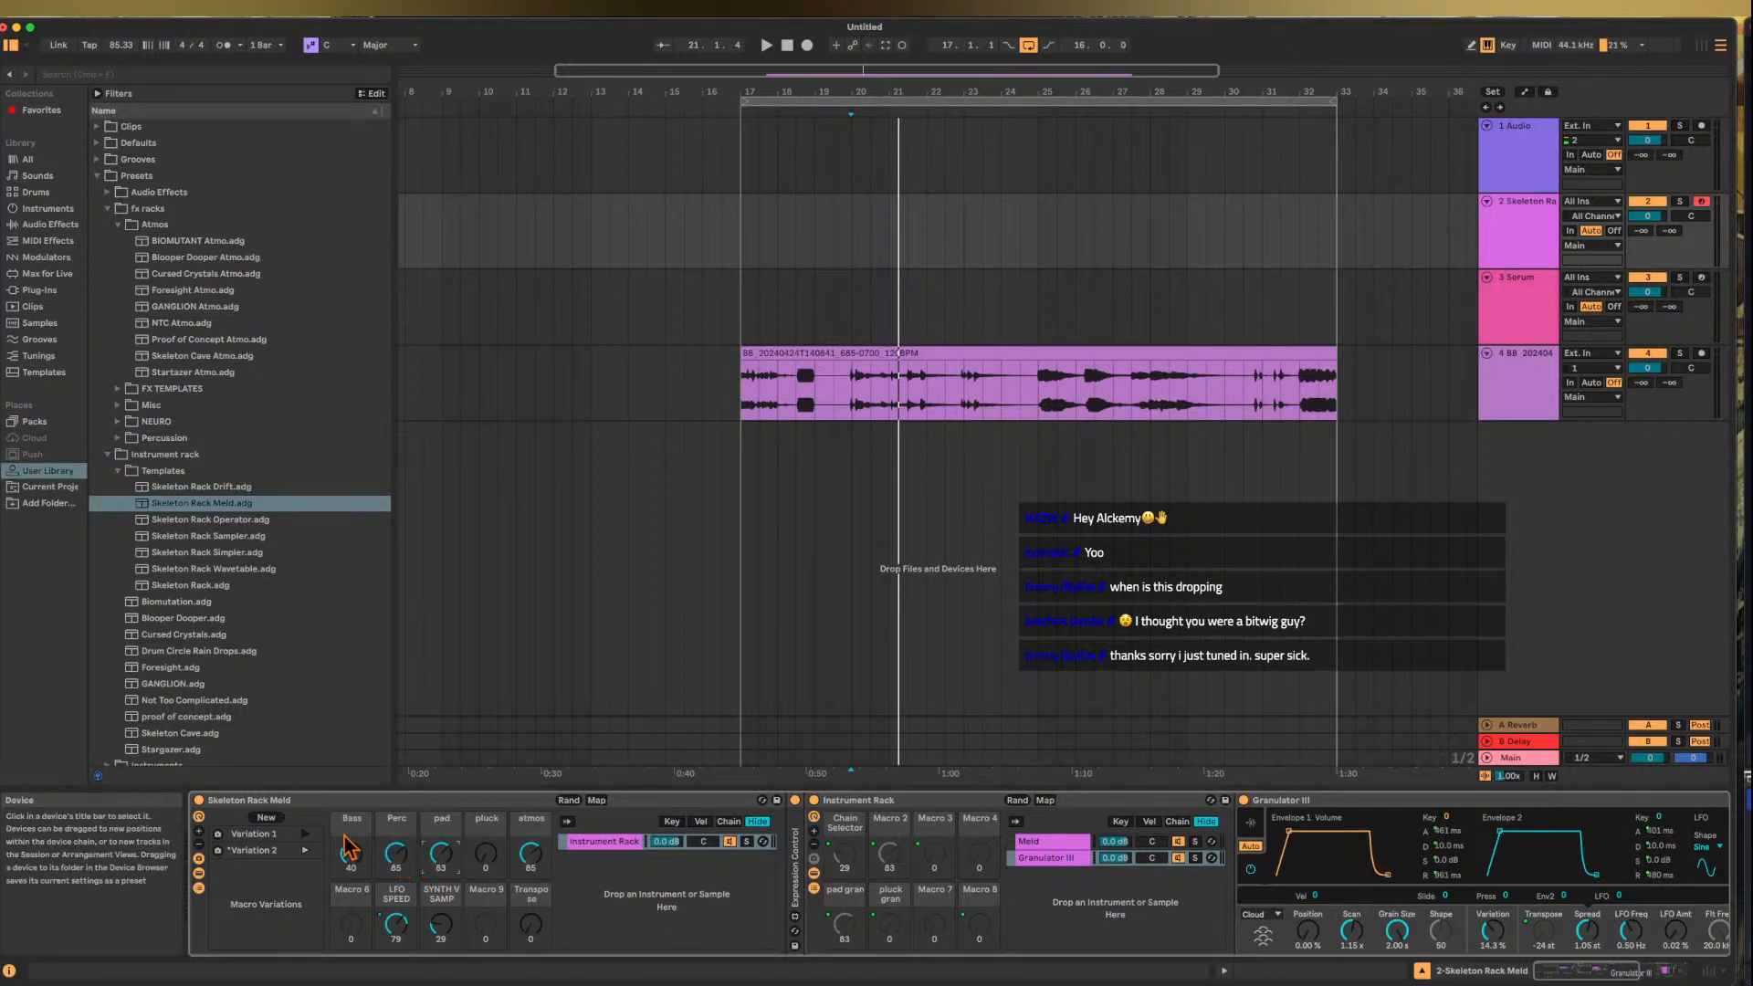
drag(441, 924, 441, 909)
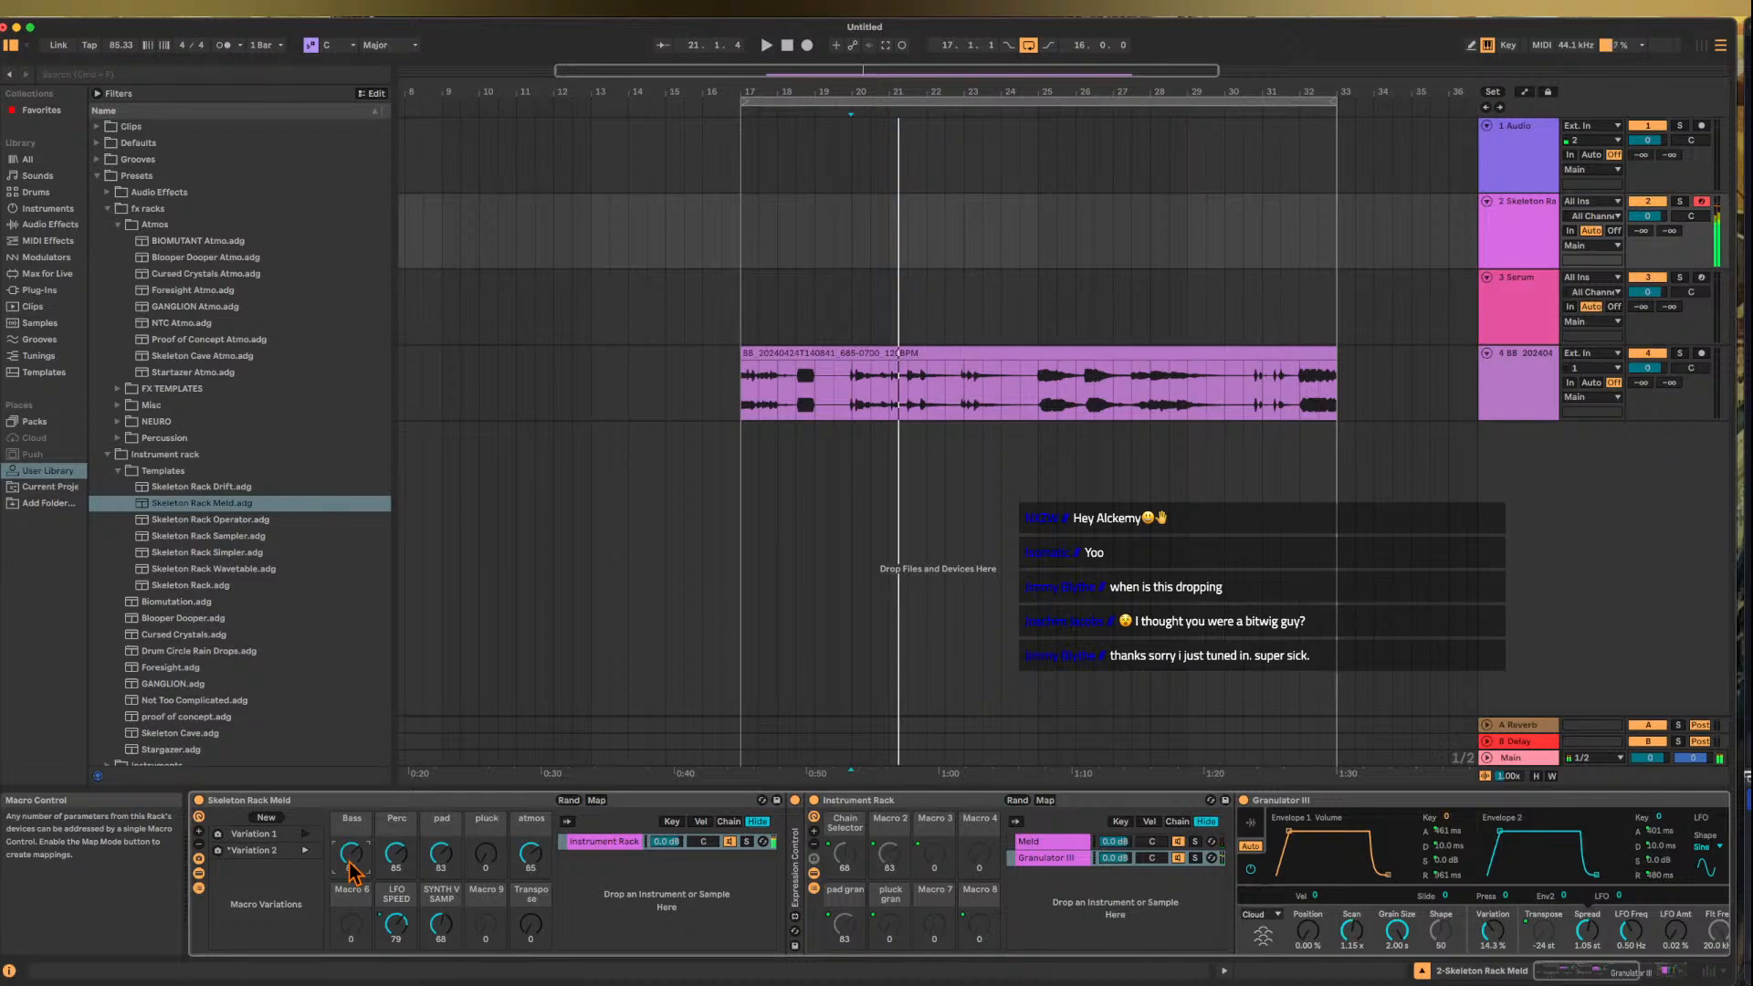
key(z)
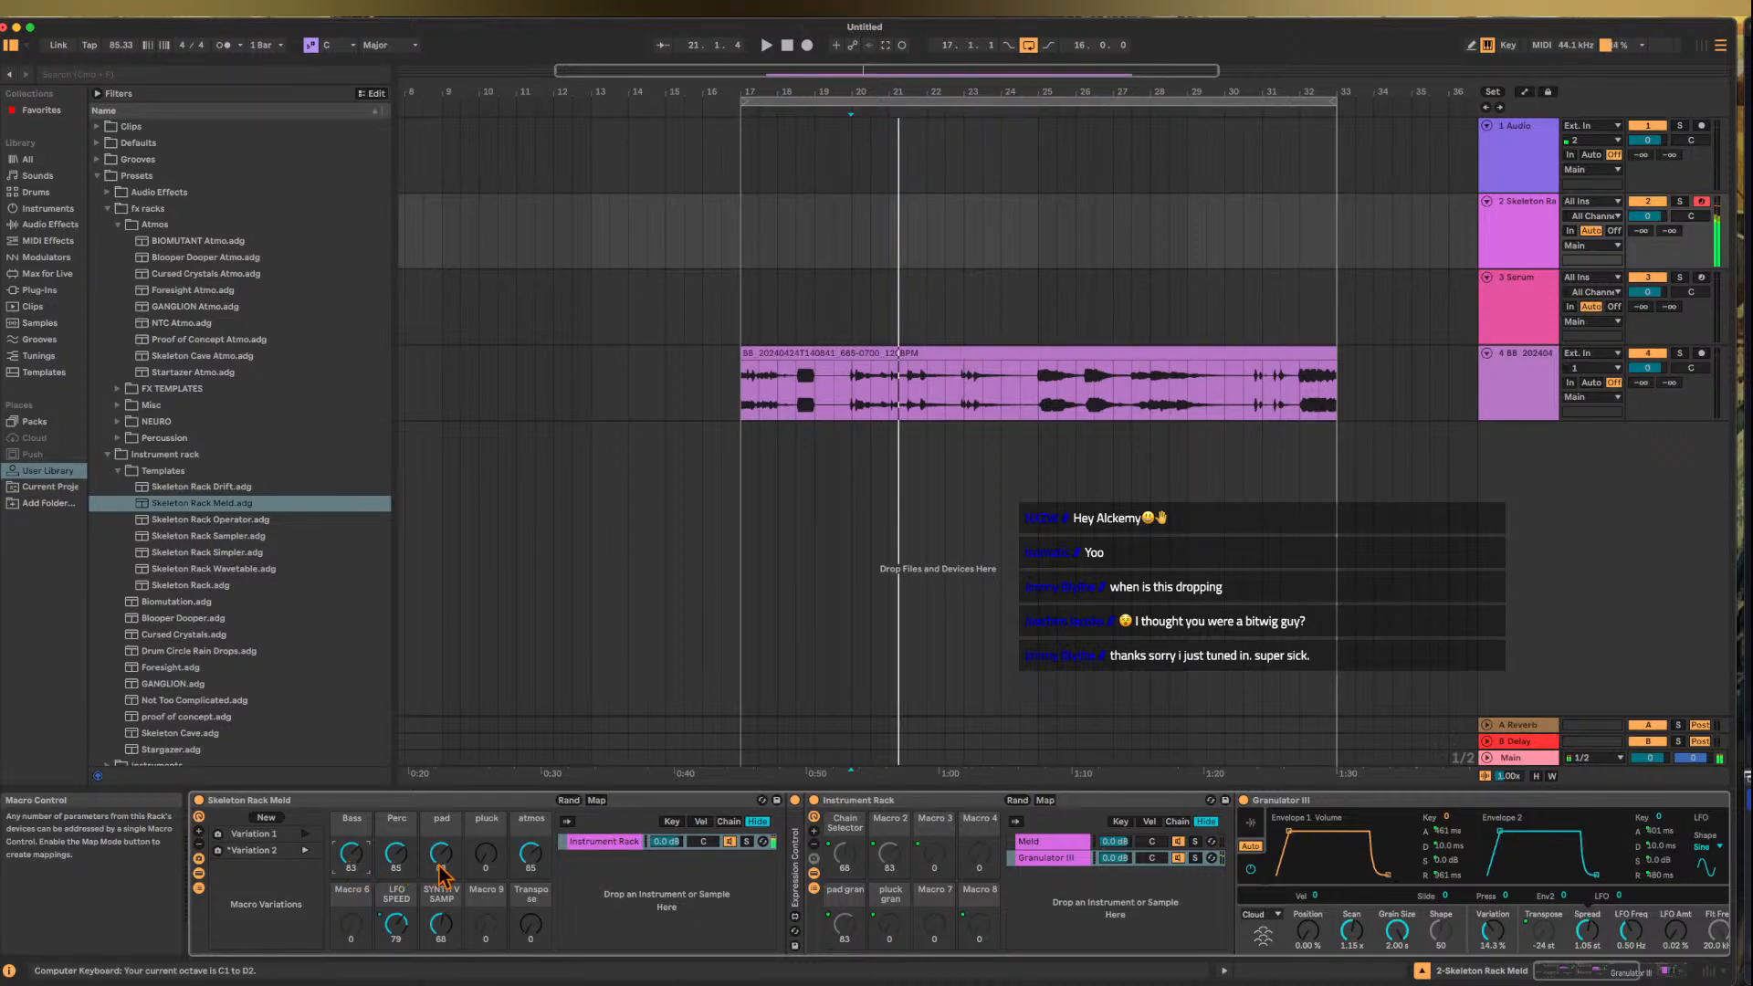
click(529, 858)
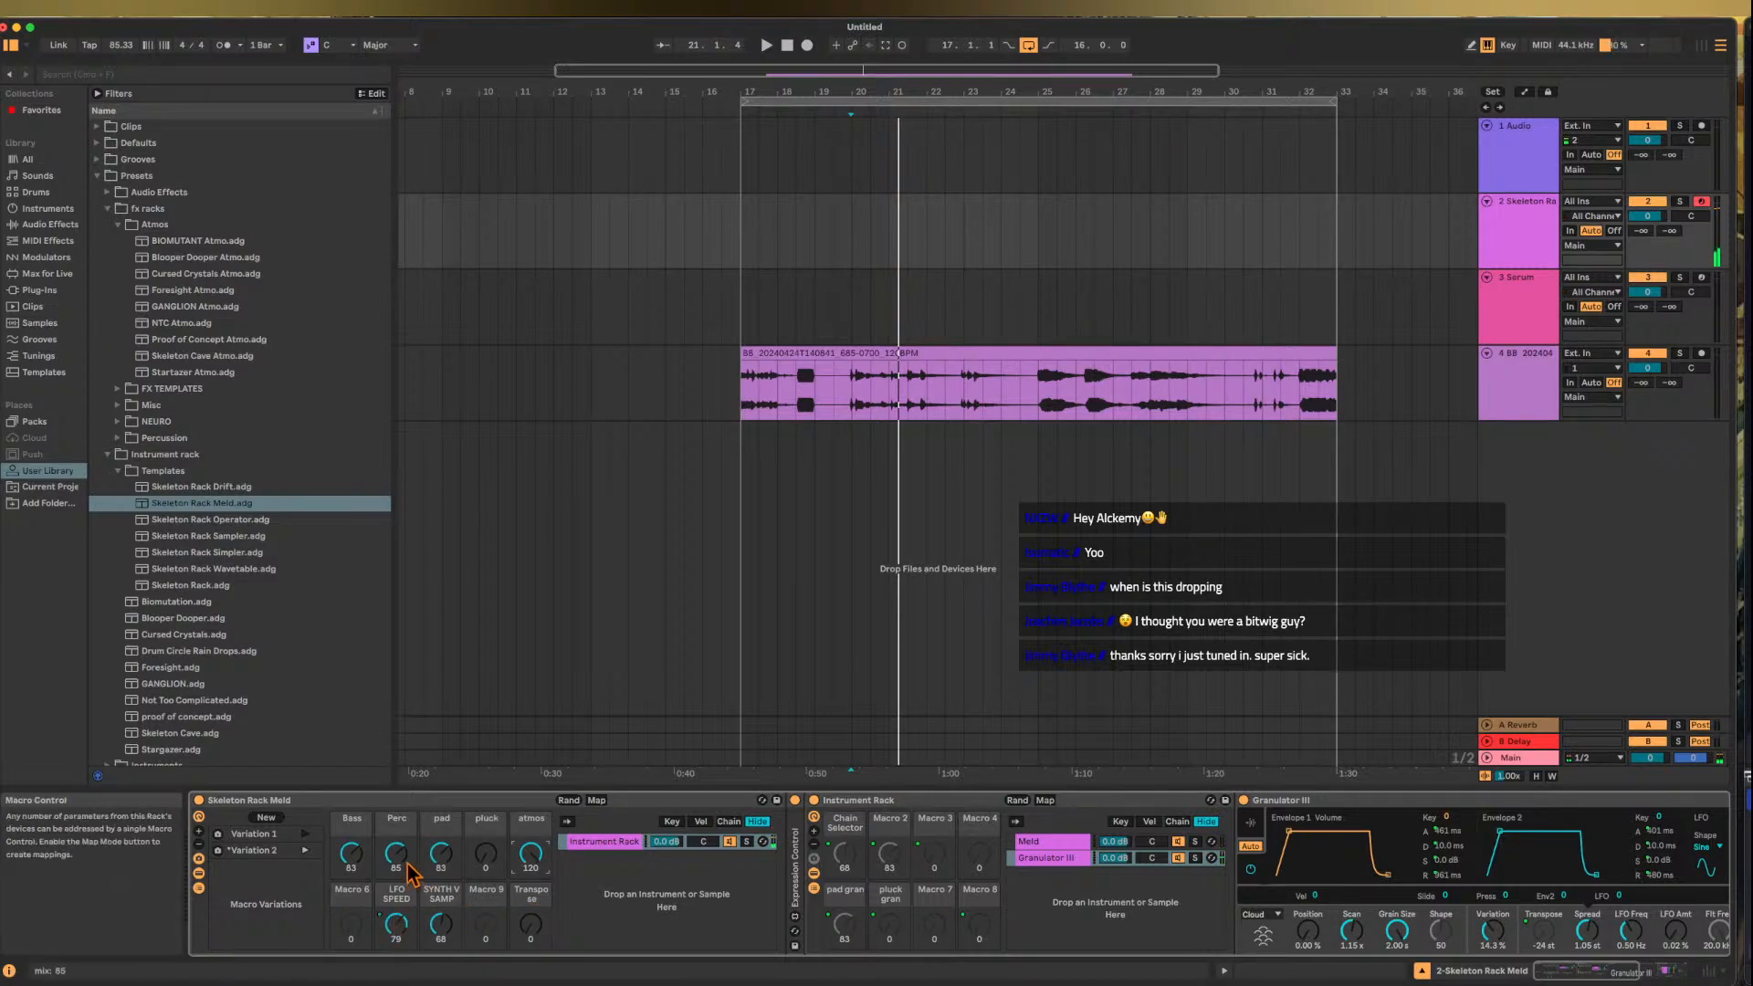
- Fold the nested Instrument Rack and hide the Skeleton Rack Meld macros and chains, leaving only its macro variations in view
click(321, 807)
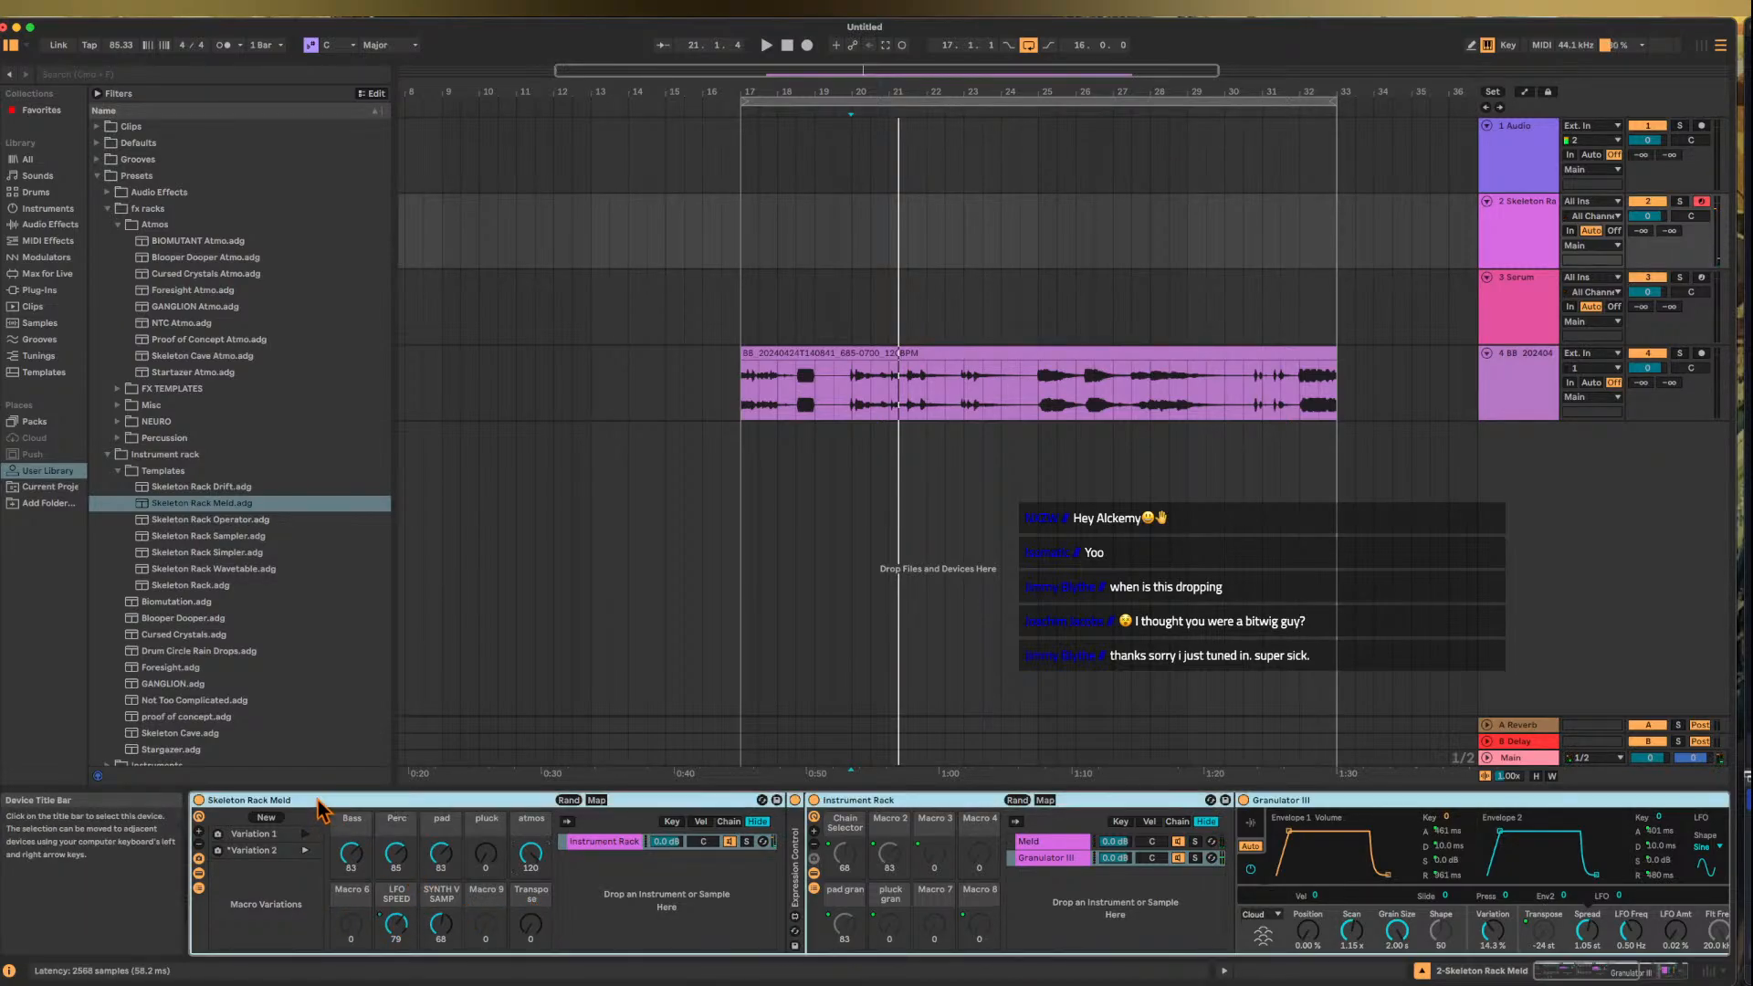
double_click(845, 801)
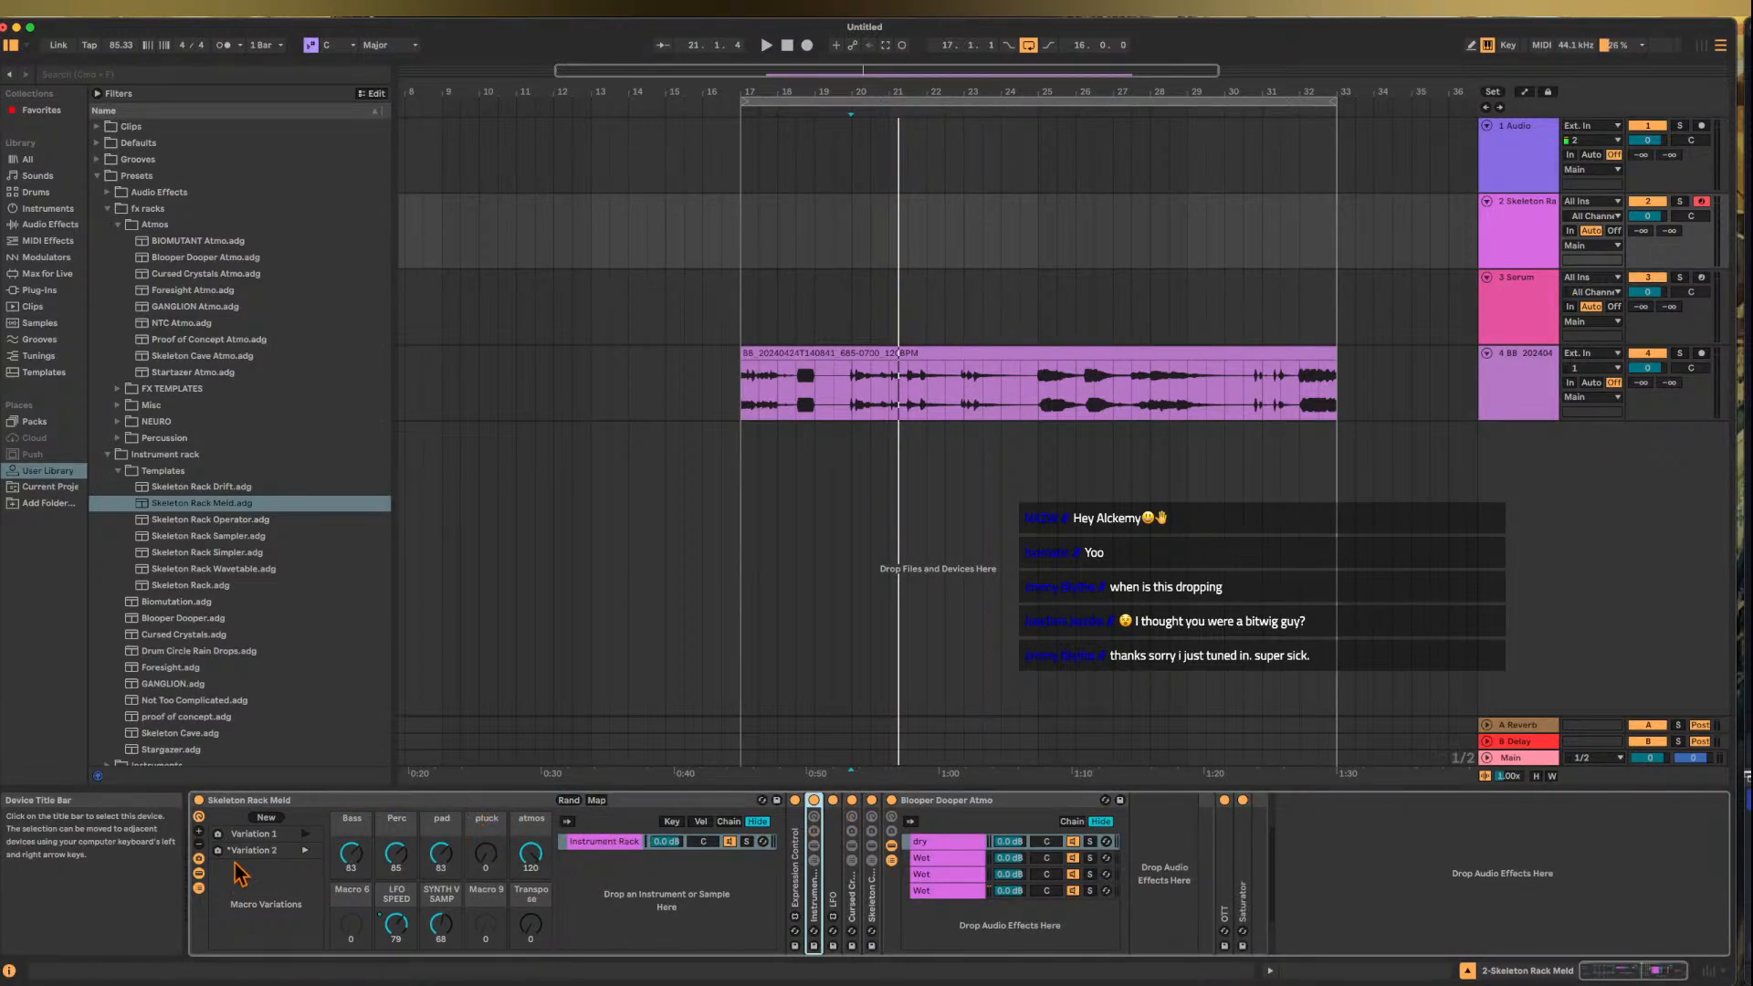
double_click(341, 804)
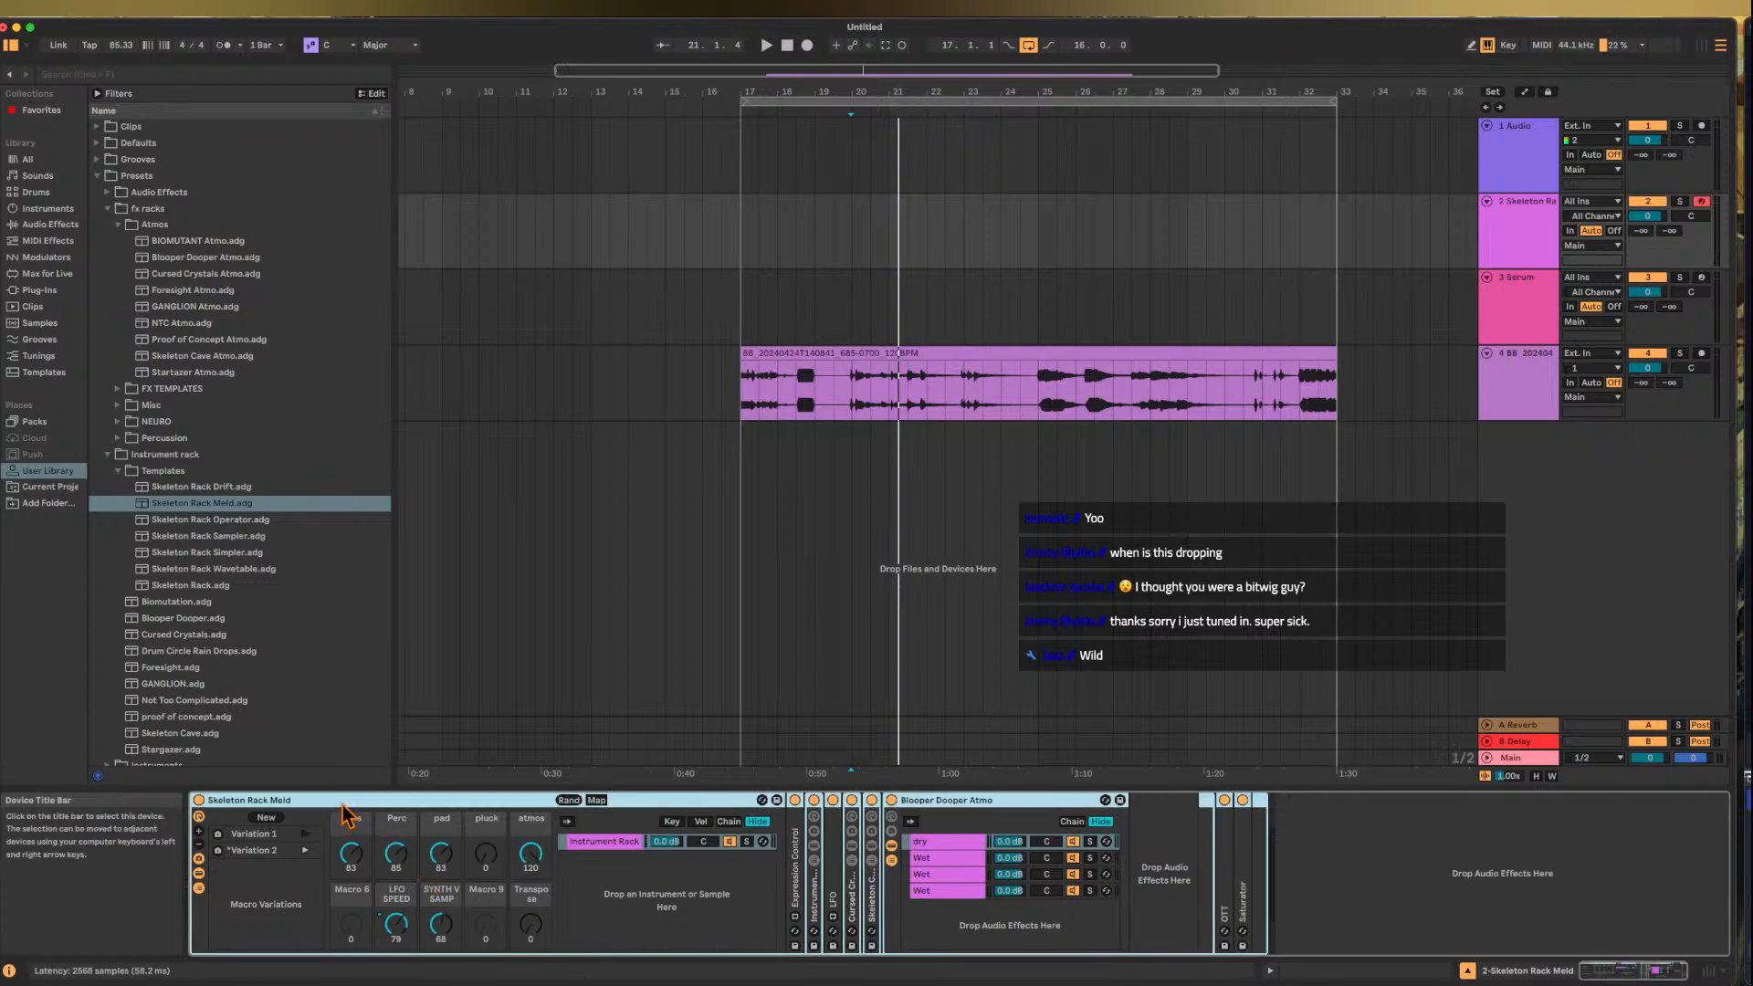
right_click(246, 800)
click(222, 808)
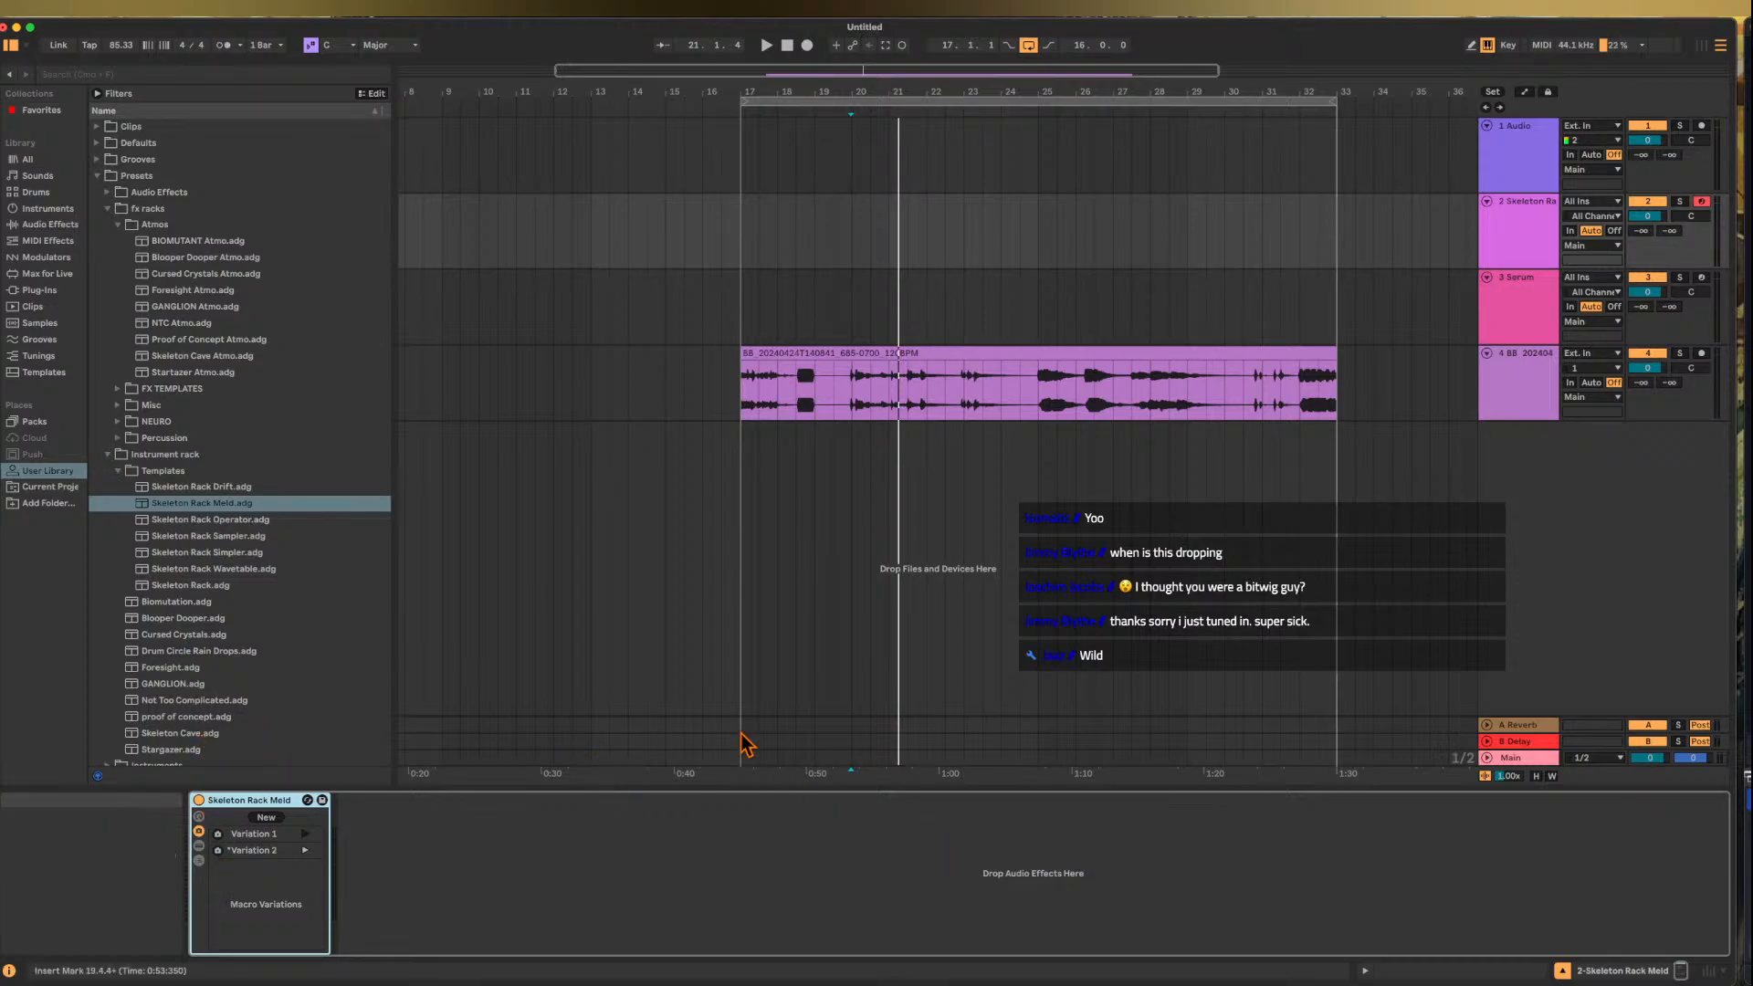
- Collapse the fx racks and Templates folders and load the Biomutation.adg instrument rack onto track 2
click(1496, 234)
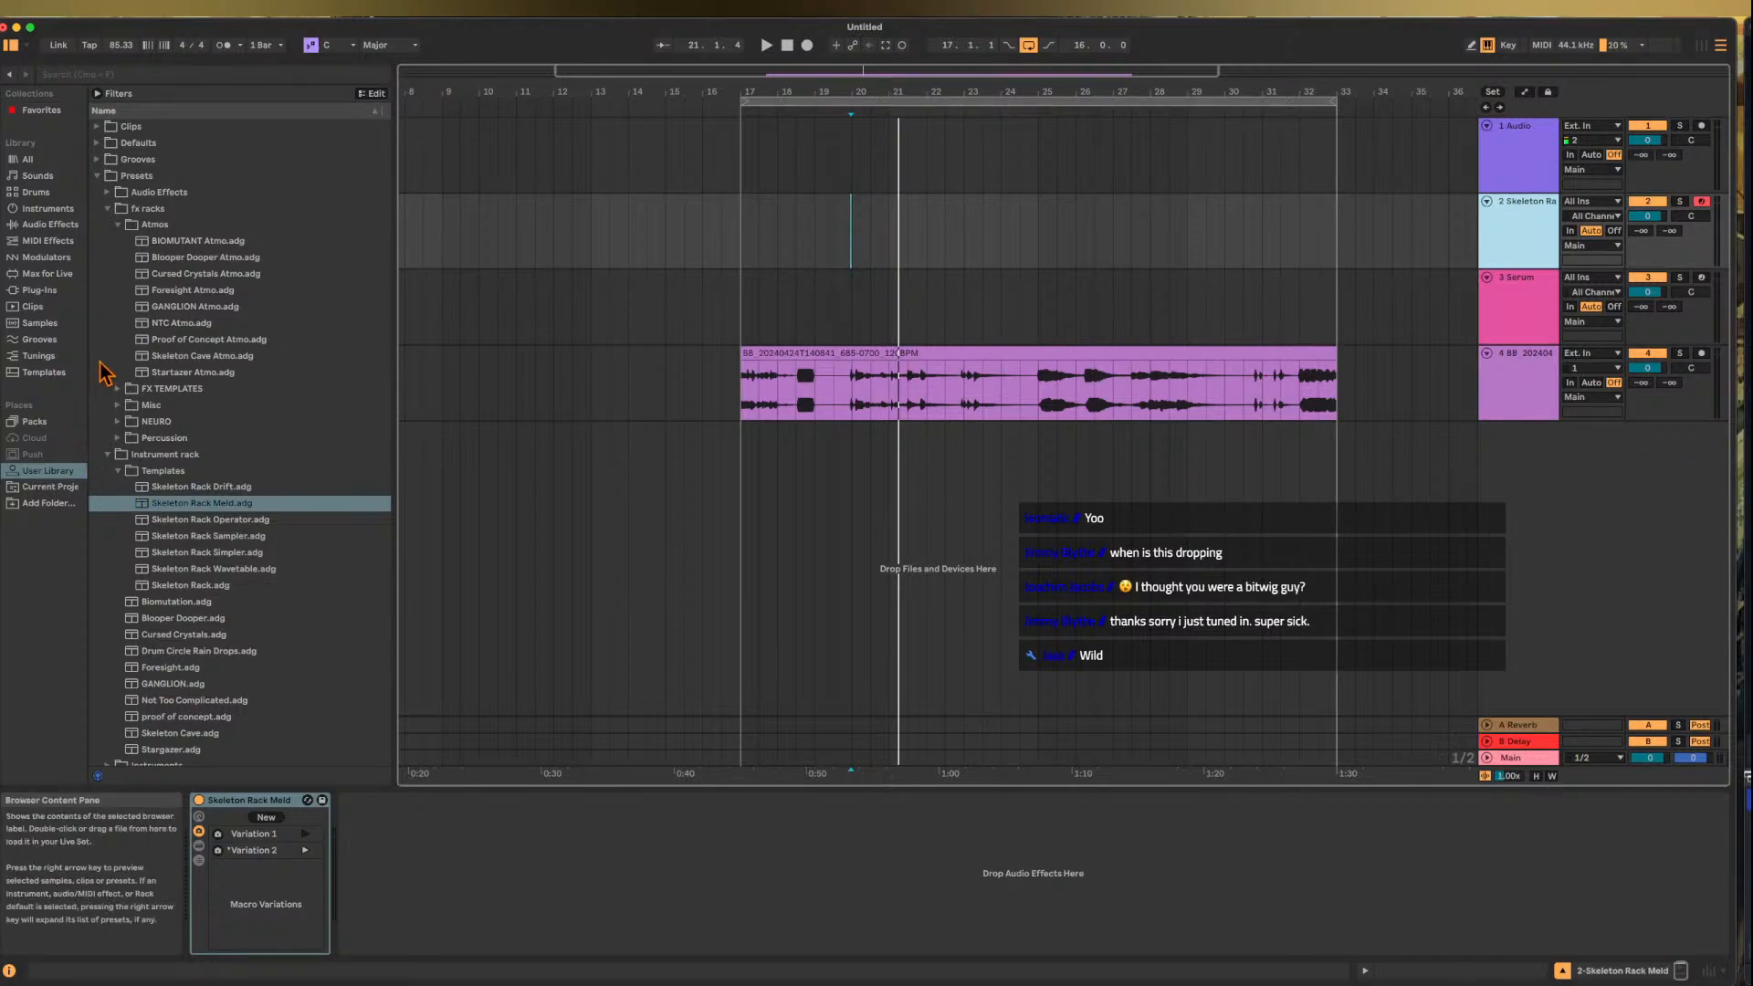
click(109, 210)
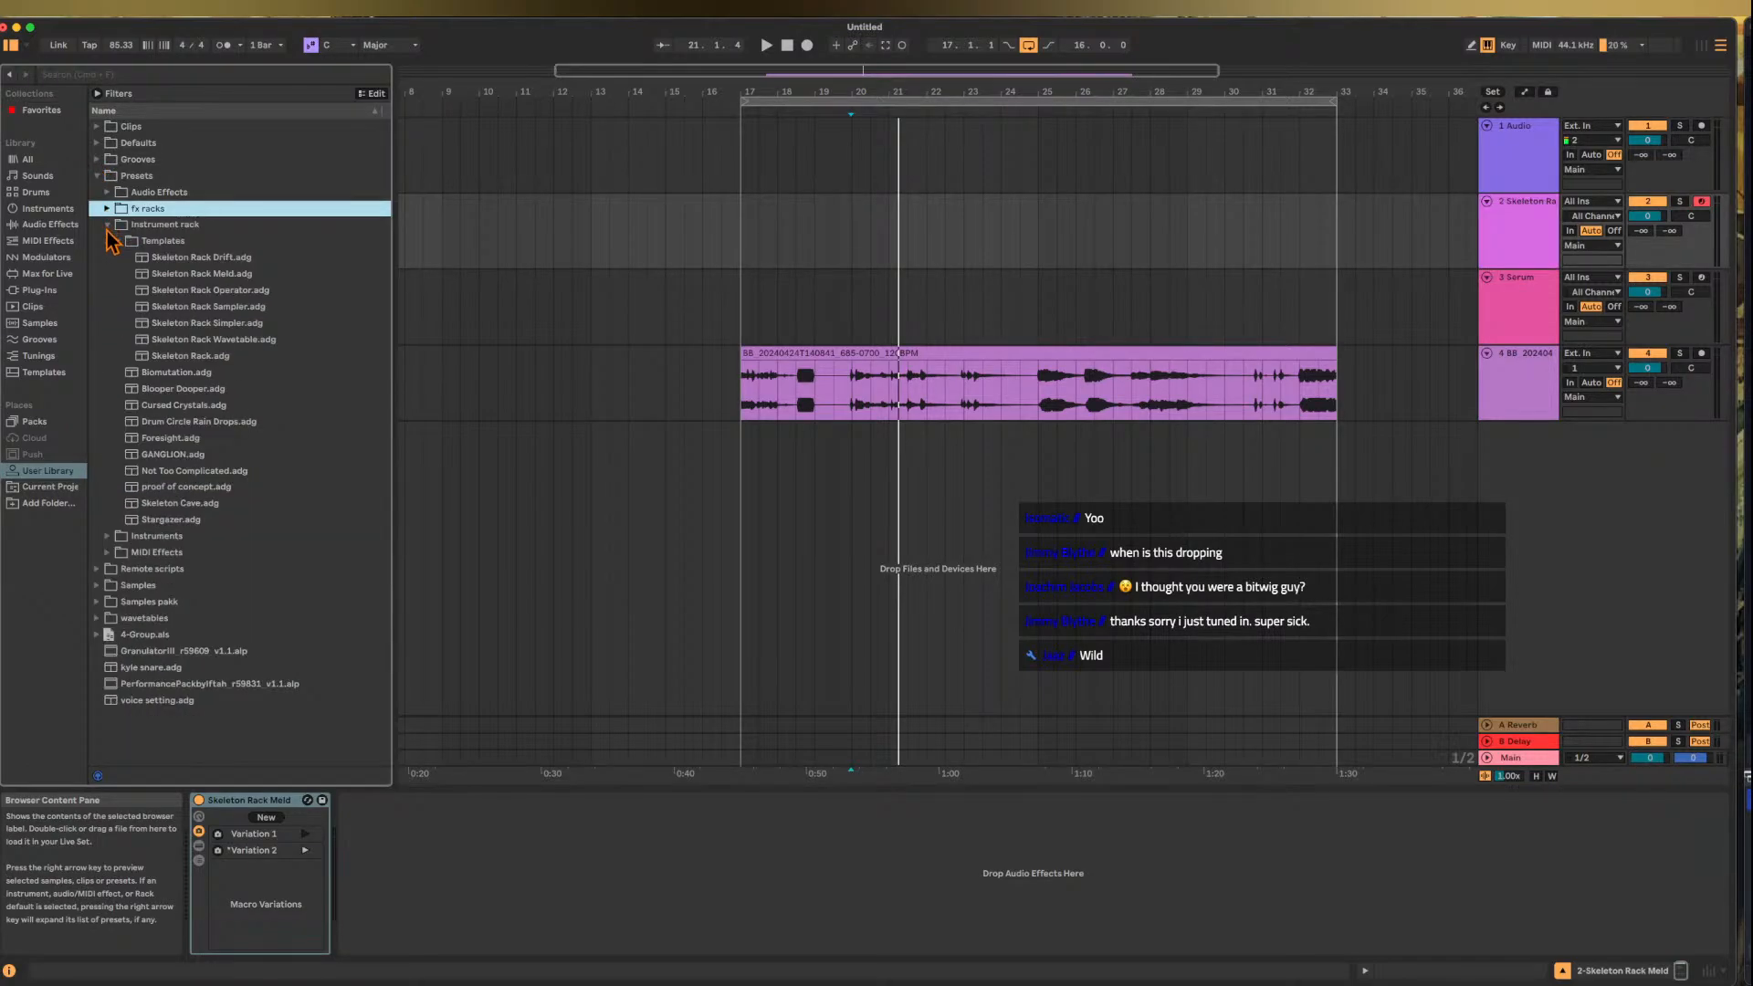
click(117, 241)
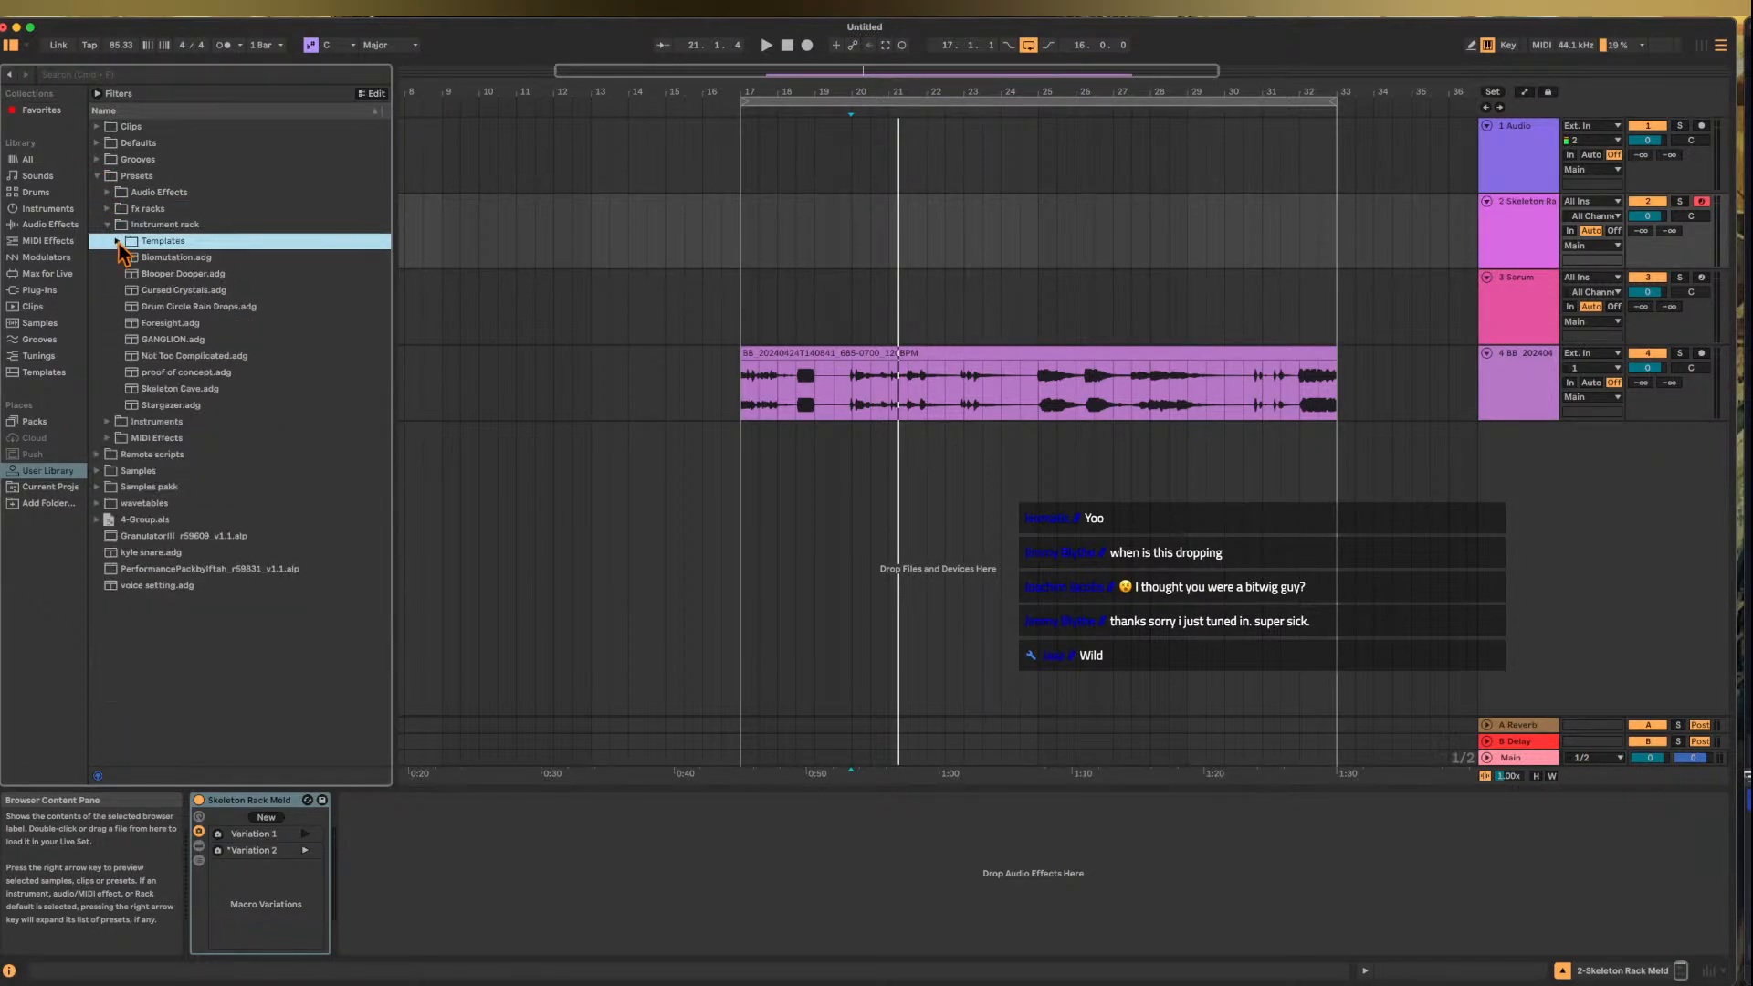
click(172, 257)
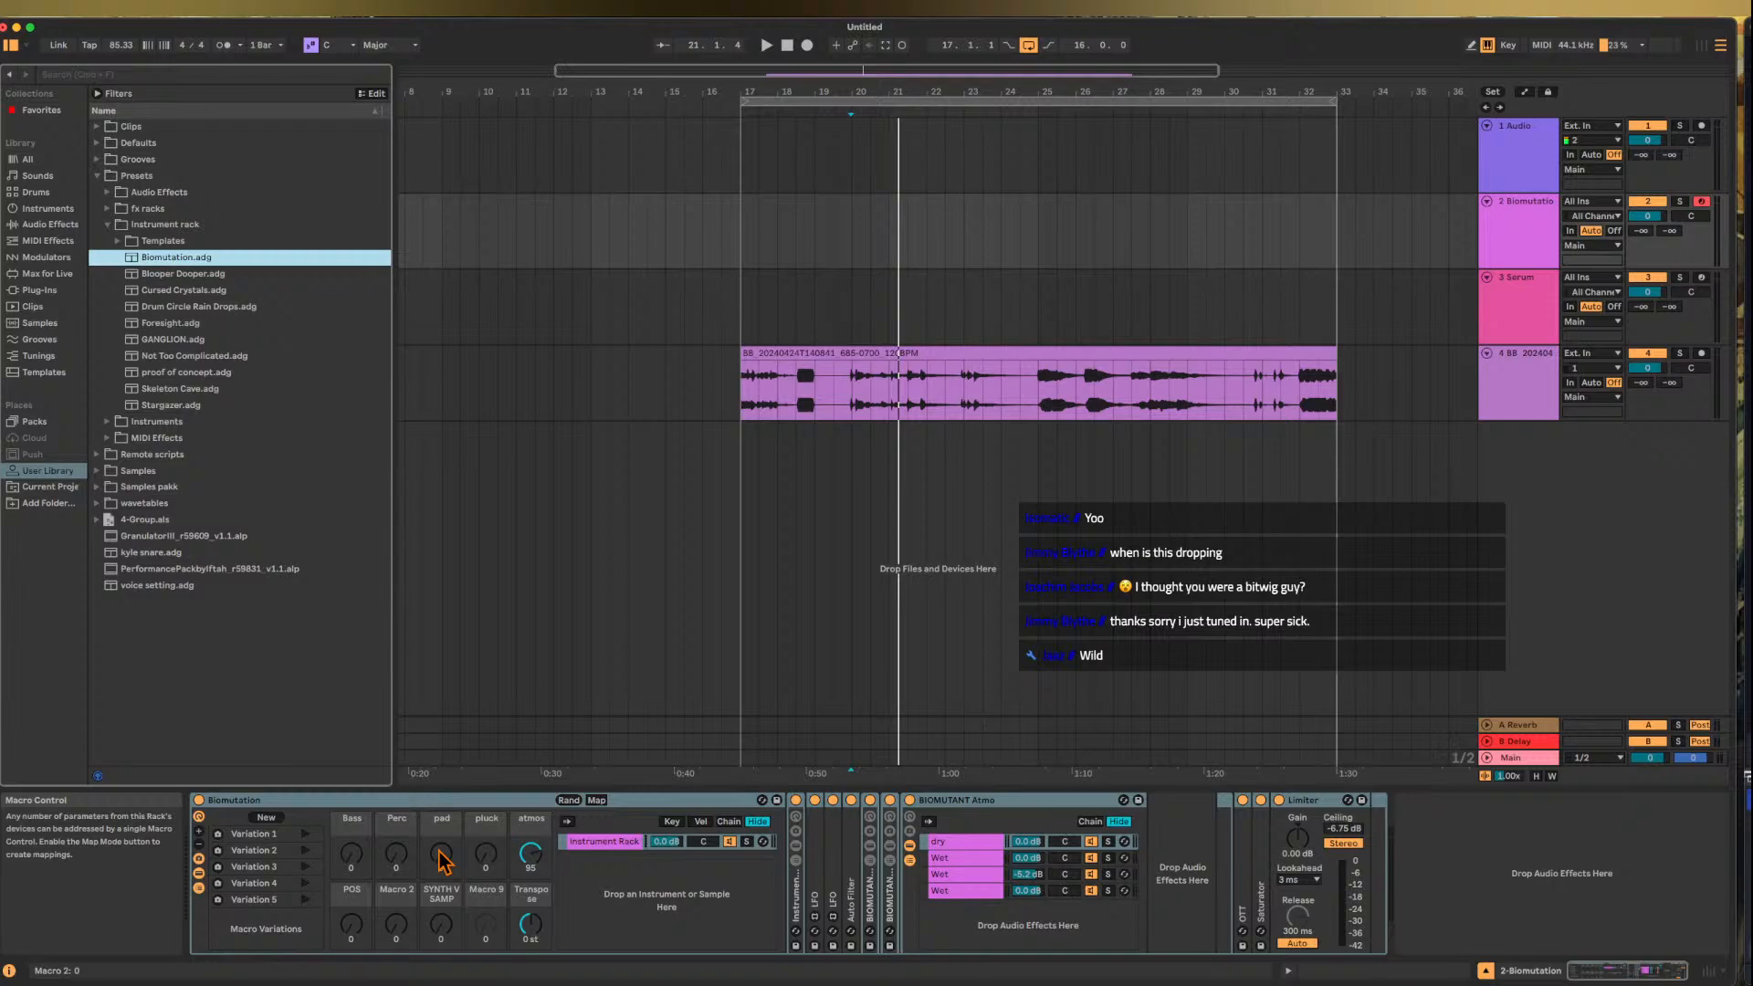
- Reset Biomutation's atmos macro to 0, play low notes, and raise pad to 88 and atmos to 91
click(390, 801)
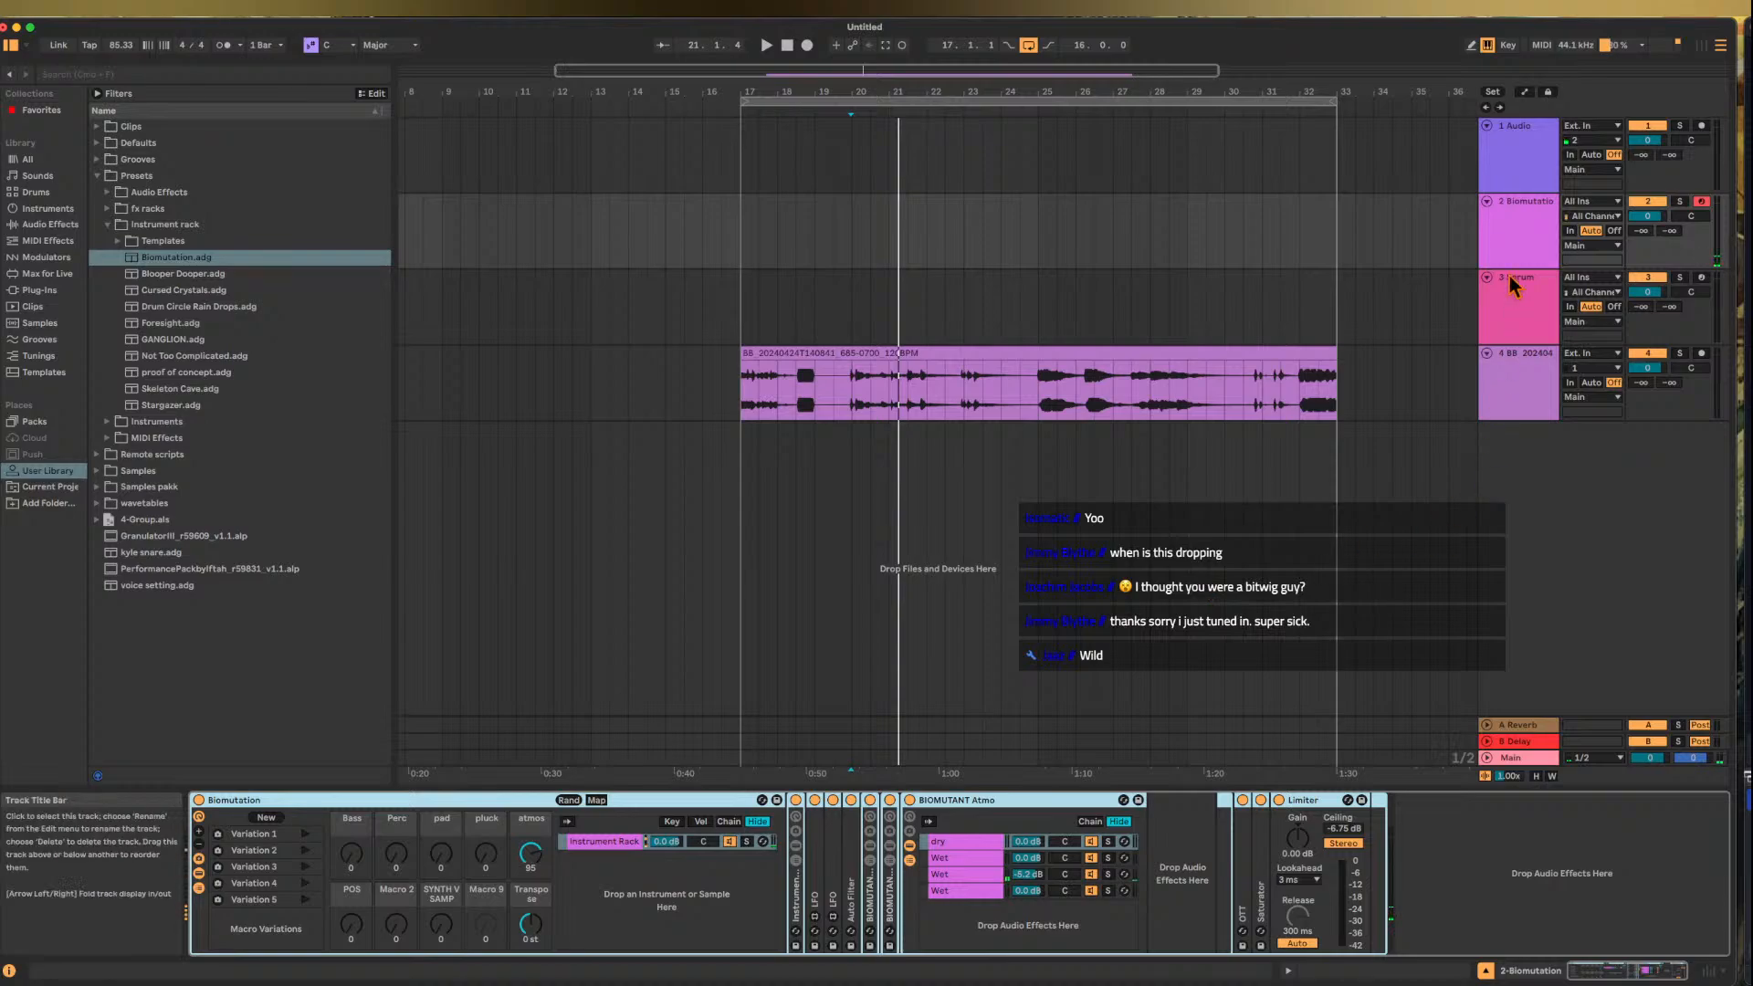
click(1510, 226)
double_click(531, 860)
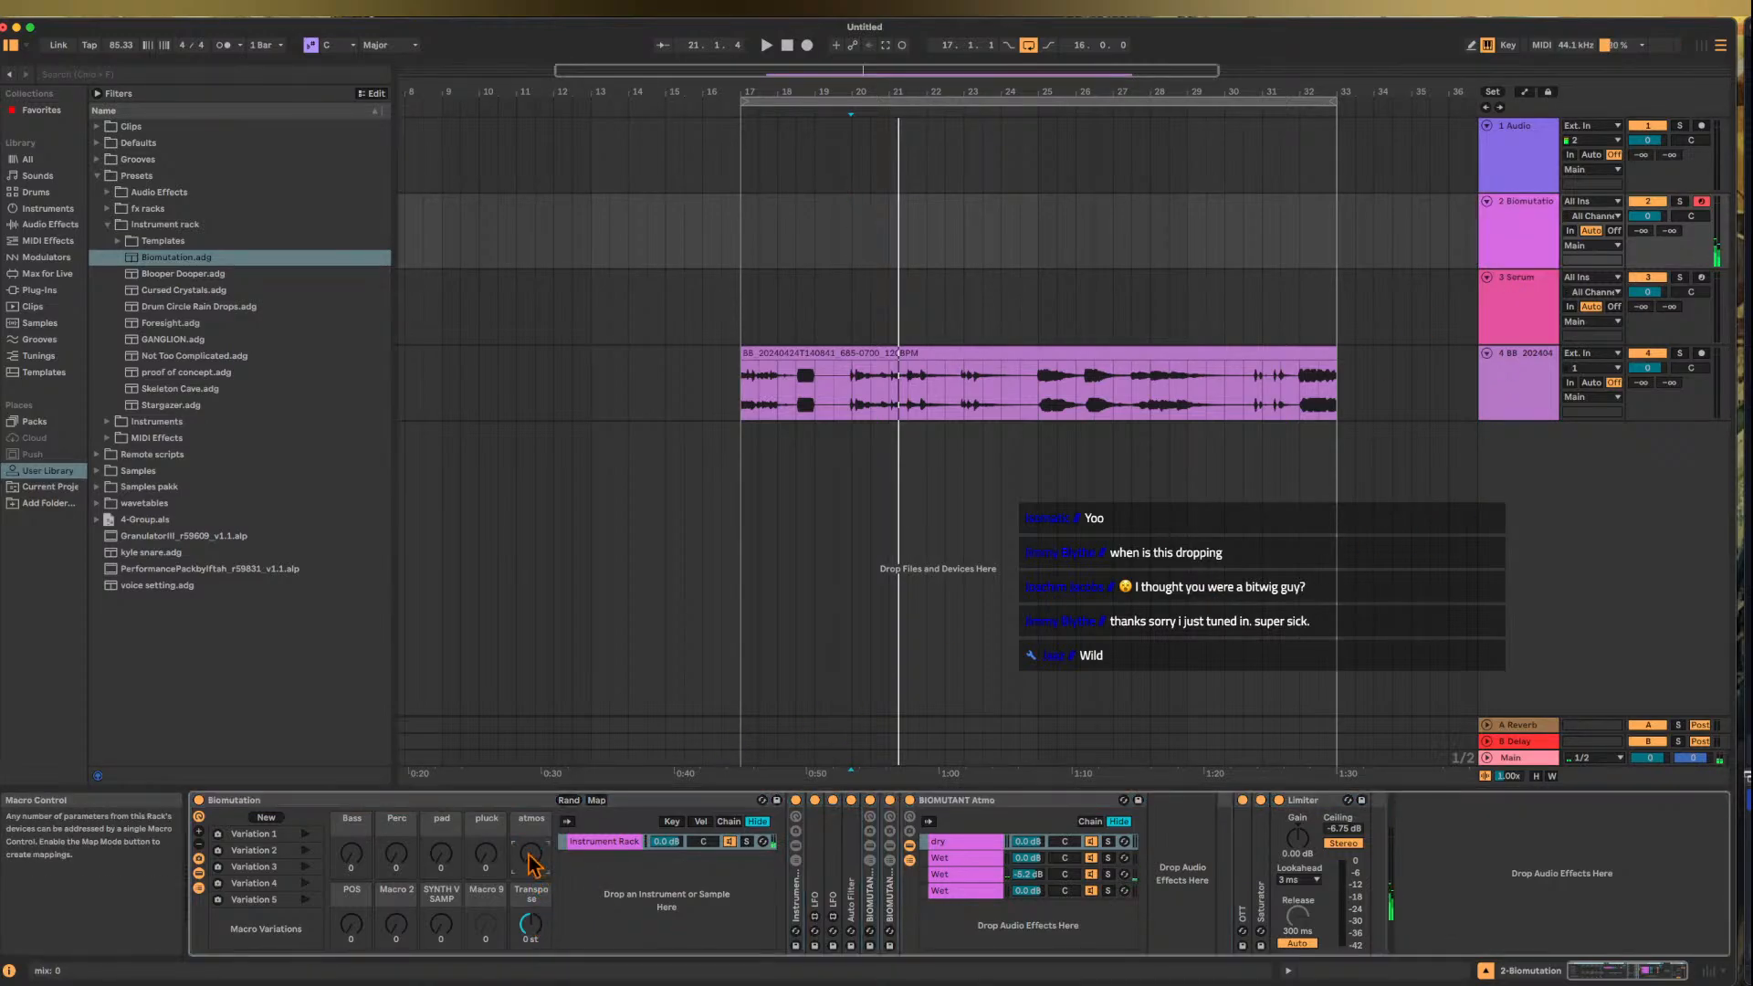
click(1501, 226)
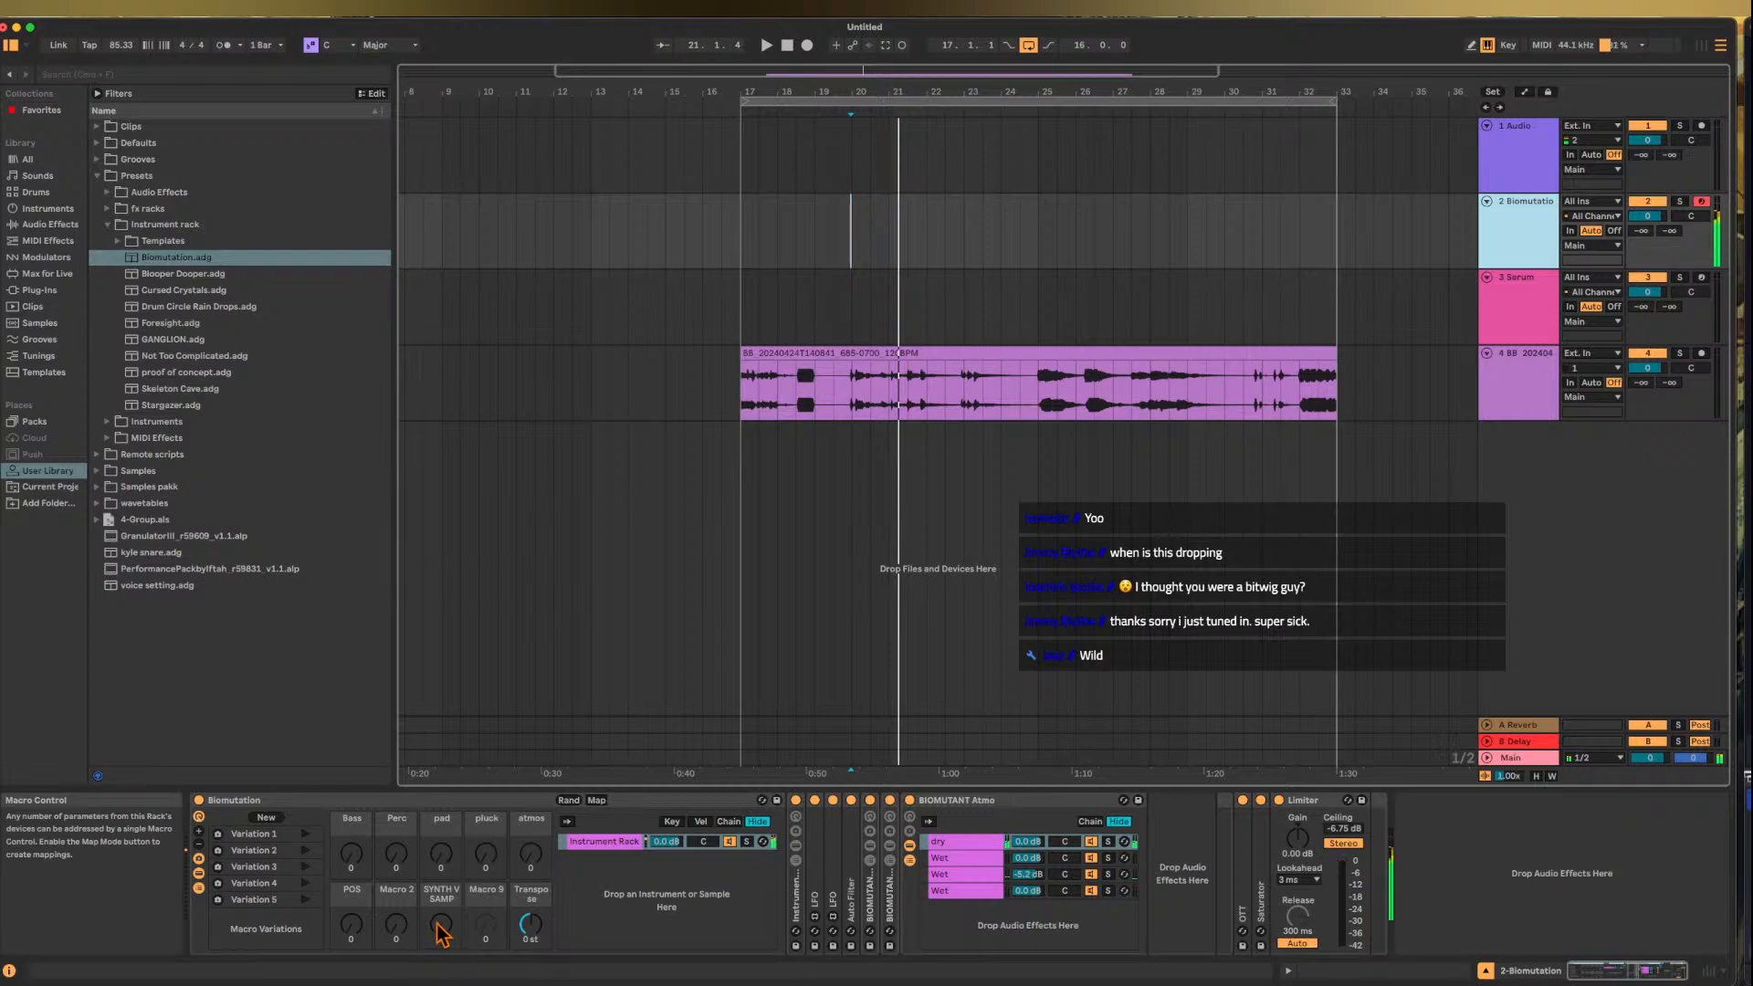
key(z)
drag(440, 859, 440, 816)
drag(536, 860, 536, 805)
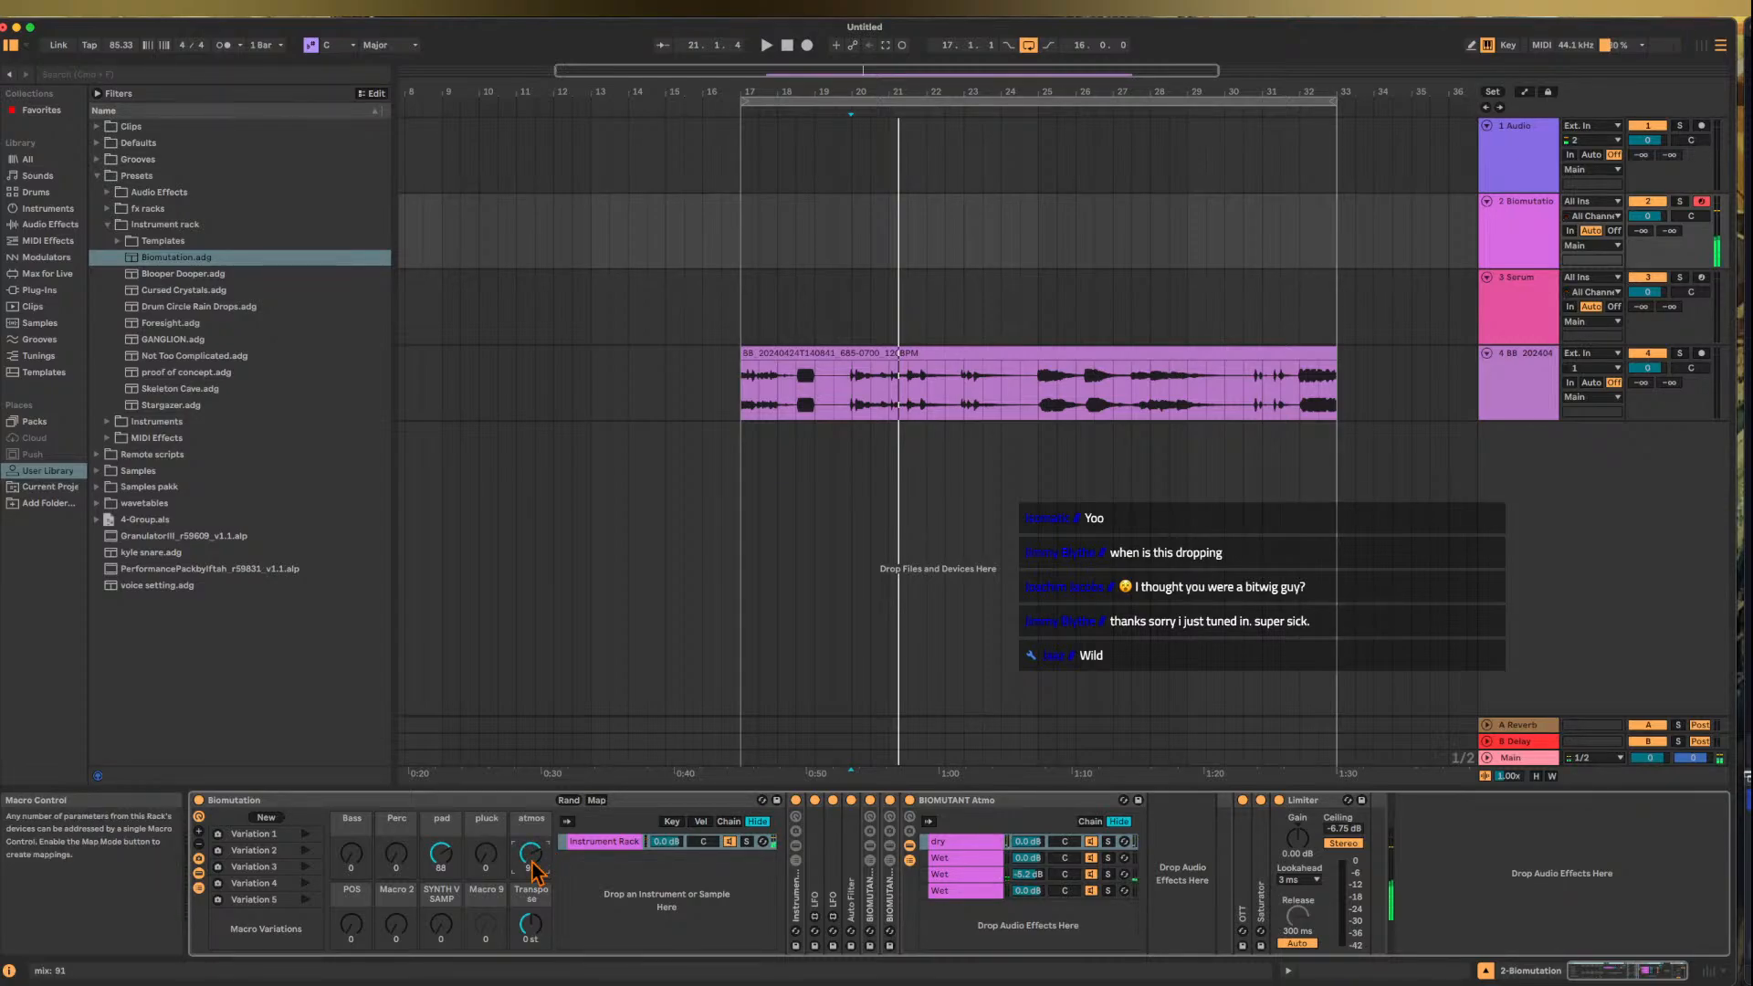
- Play notes in different octaves while raising the atmos macro to 105 and SYNTH V SAMP to 127
key(x)
drag(535, 872, 535, 859)
key(z)
key(z)
drag(441, 929, 441, 812)
key(z)
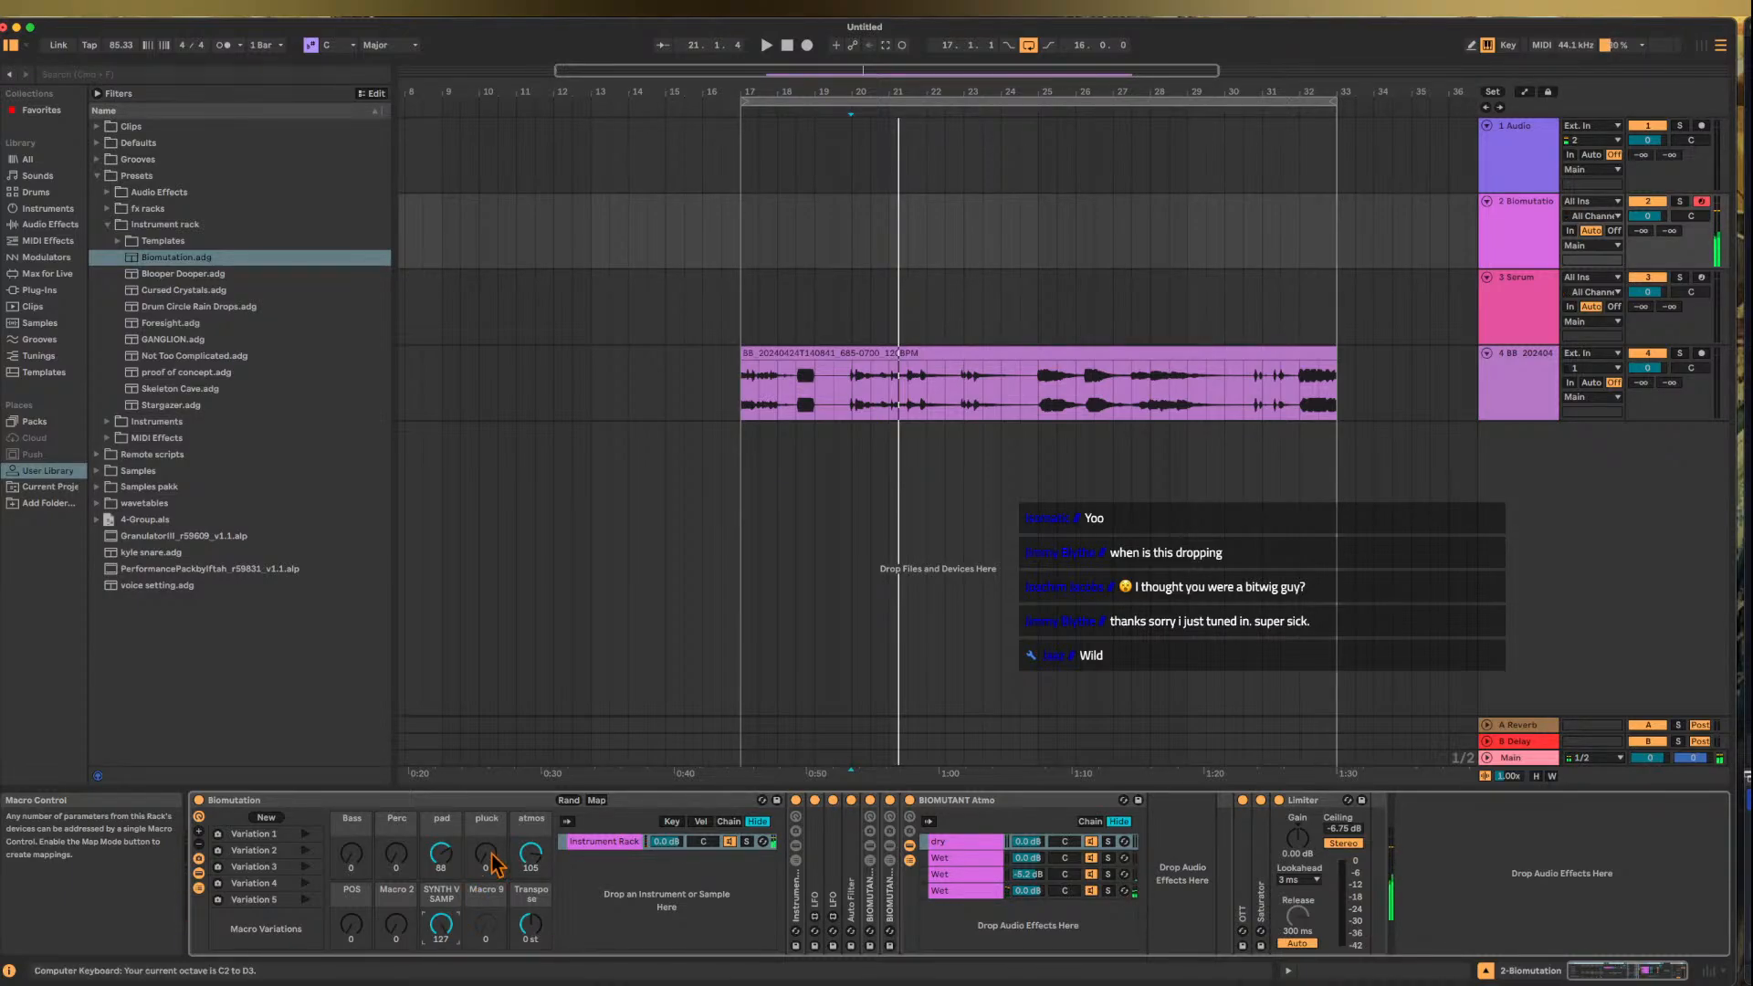
- Set pluck to 127, pad to 0 and atmos to 67, and lower SYNTH V SAMP to about 46 while playing
drag(493, 862, 443, 878)
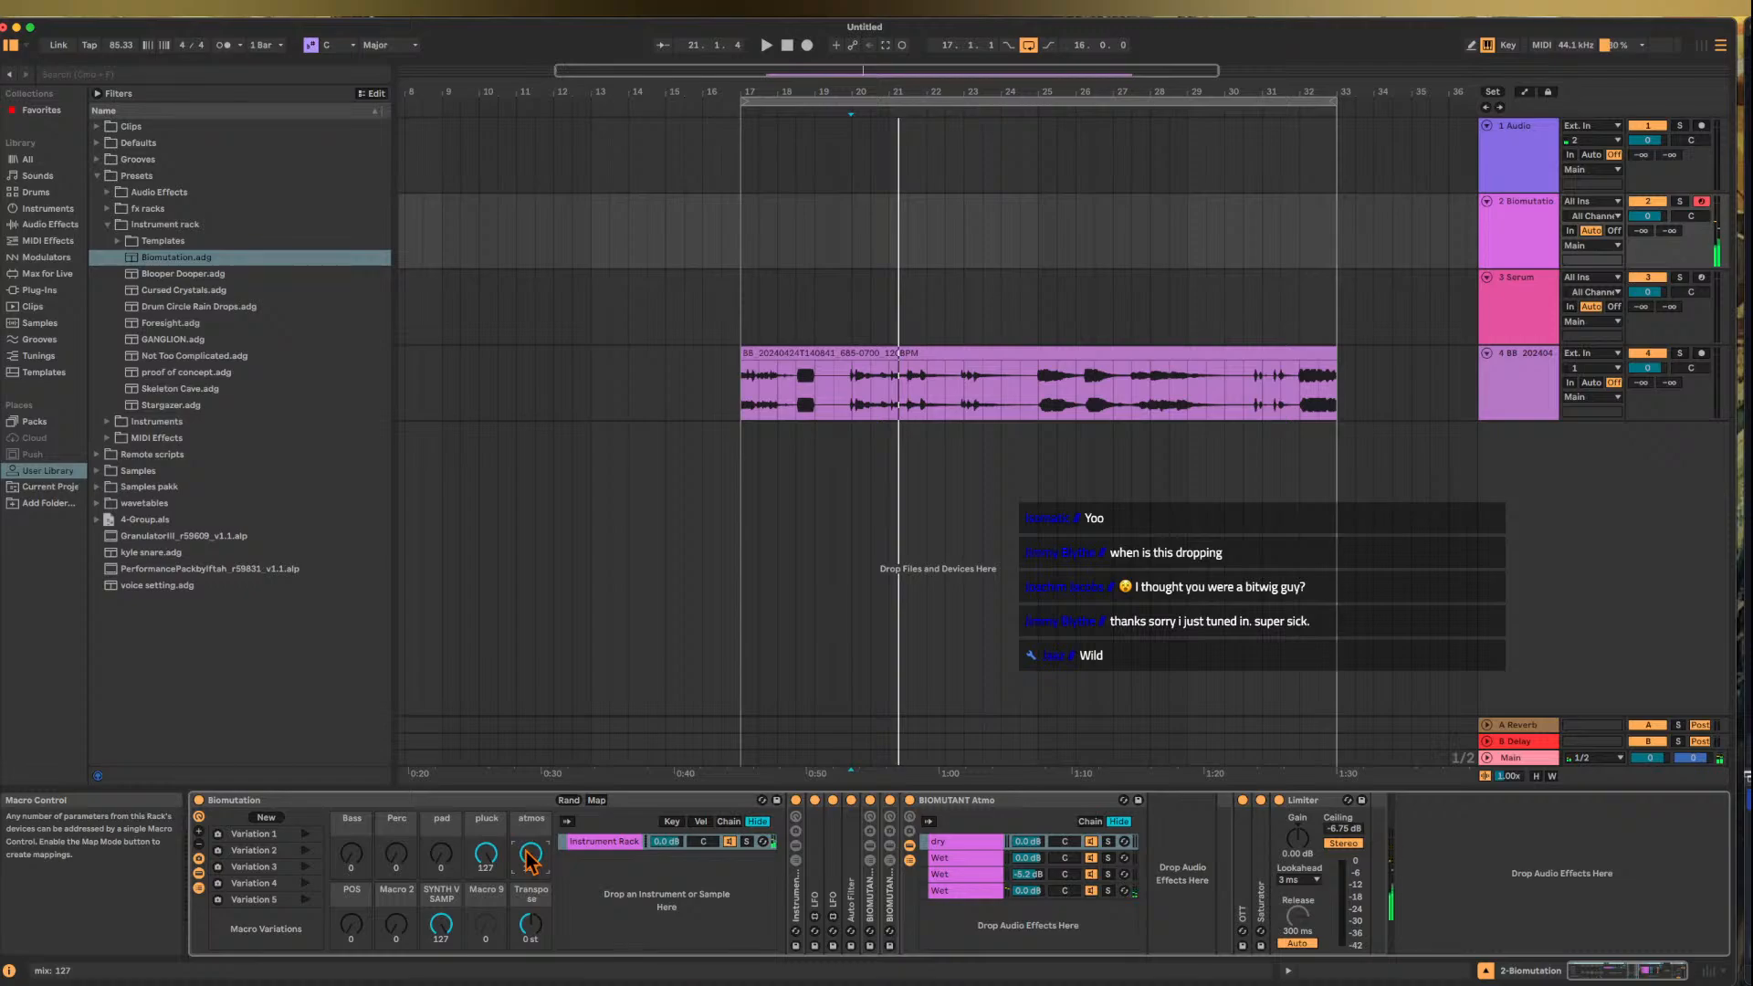
drag(527, 859, 528, 896)
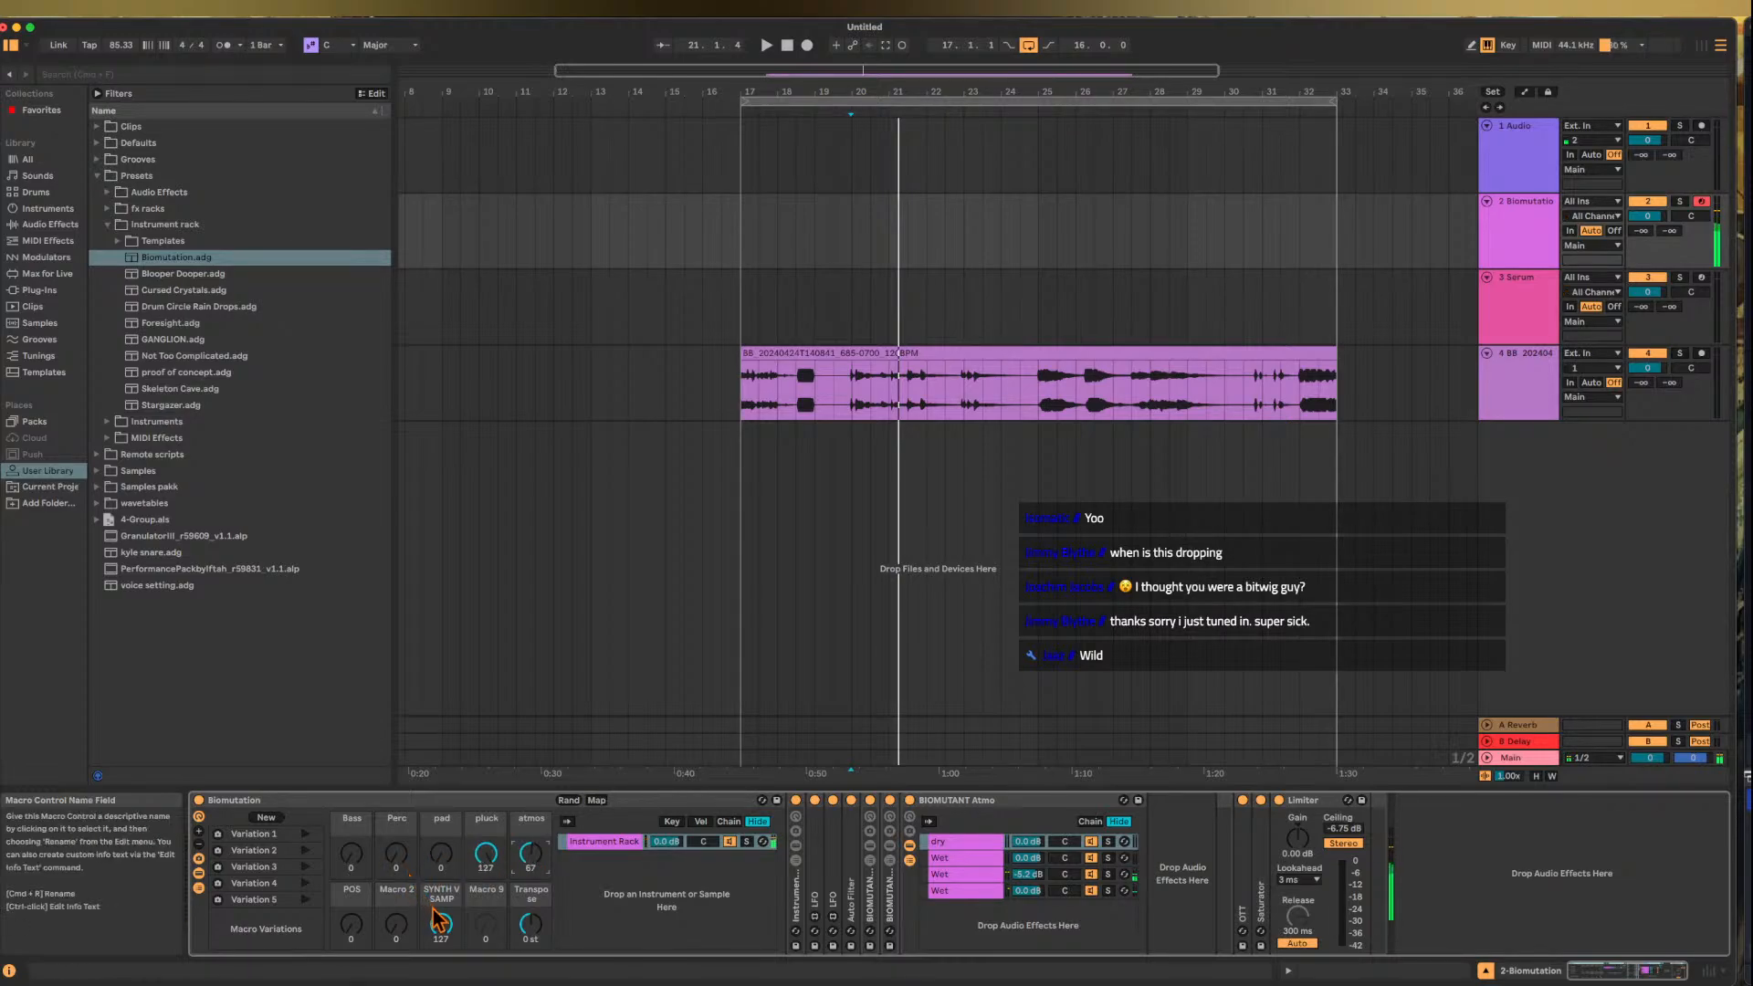
mouse_move(439, 924)
mouse_down()
mouse_move(438, 967)
mouse_move(449, 915)
mouse_up()
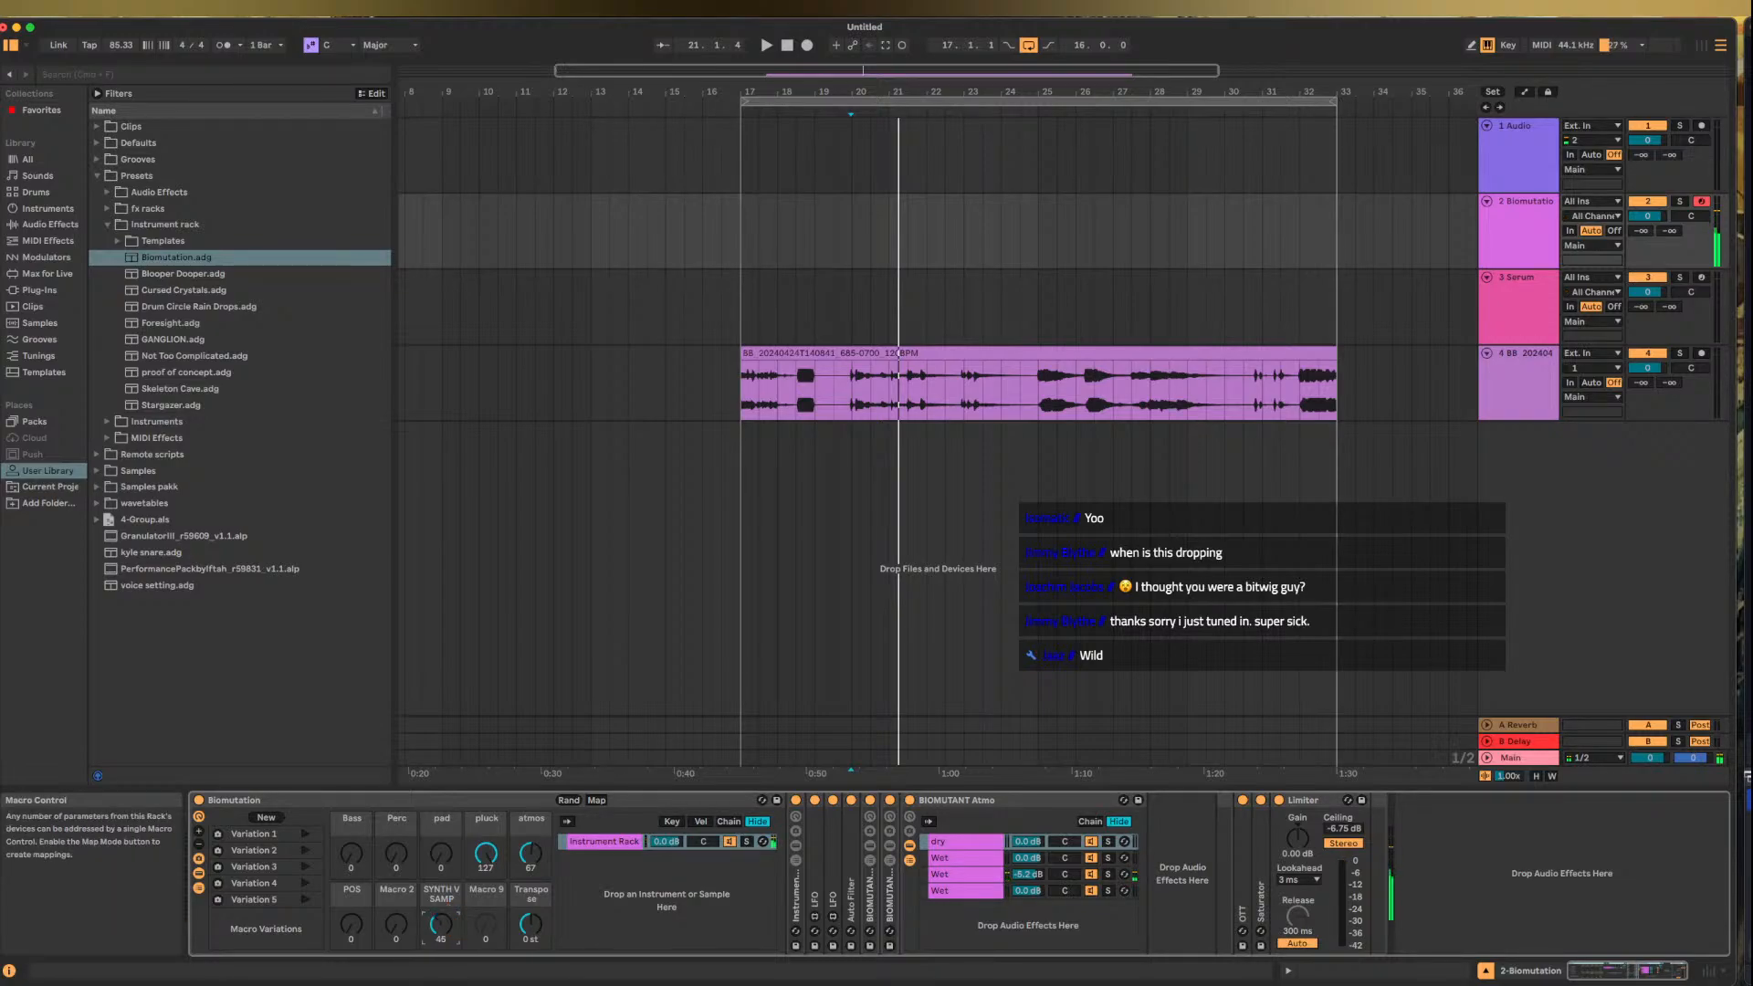
- For a low bass sound, set POS to 79, Bass and SYNTH V SAMP to 127, pluck and atmos to 0, and Transpose to 0 st
drag(351, 925, 351, 887)
drag(490, 855, 352, 786)
key(z)
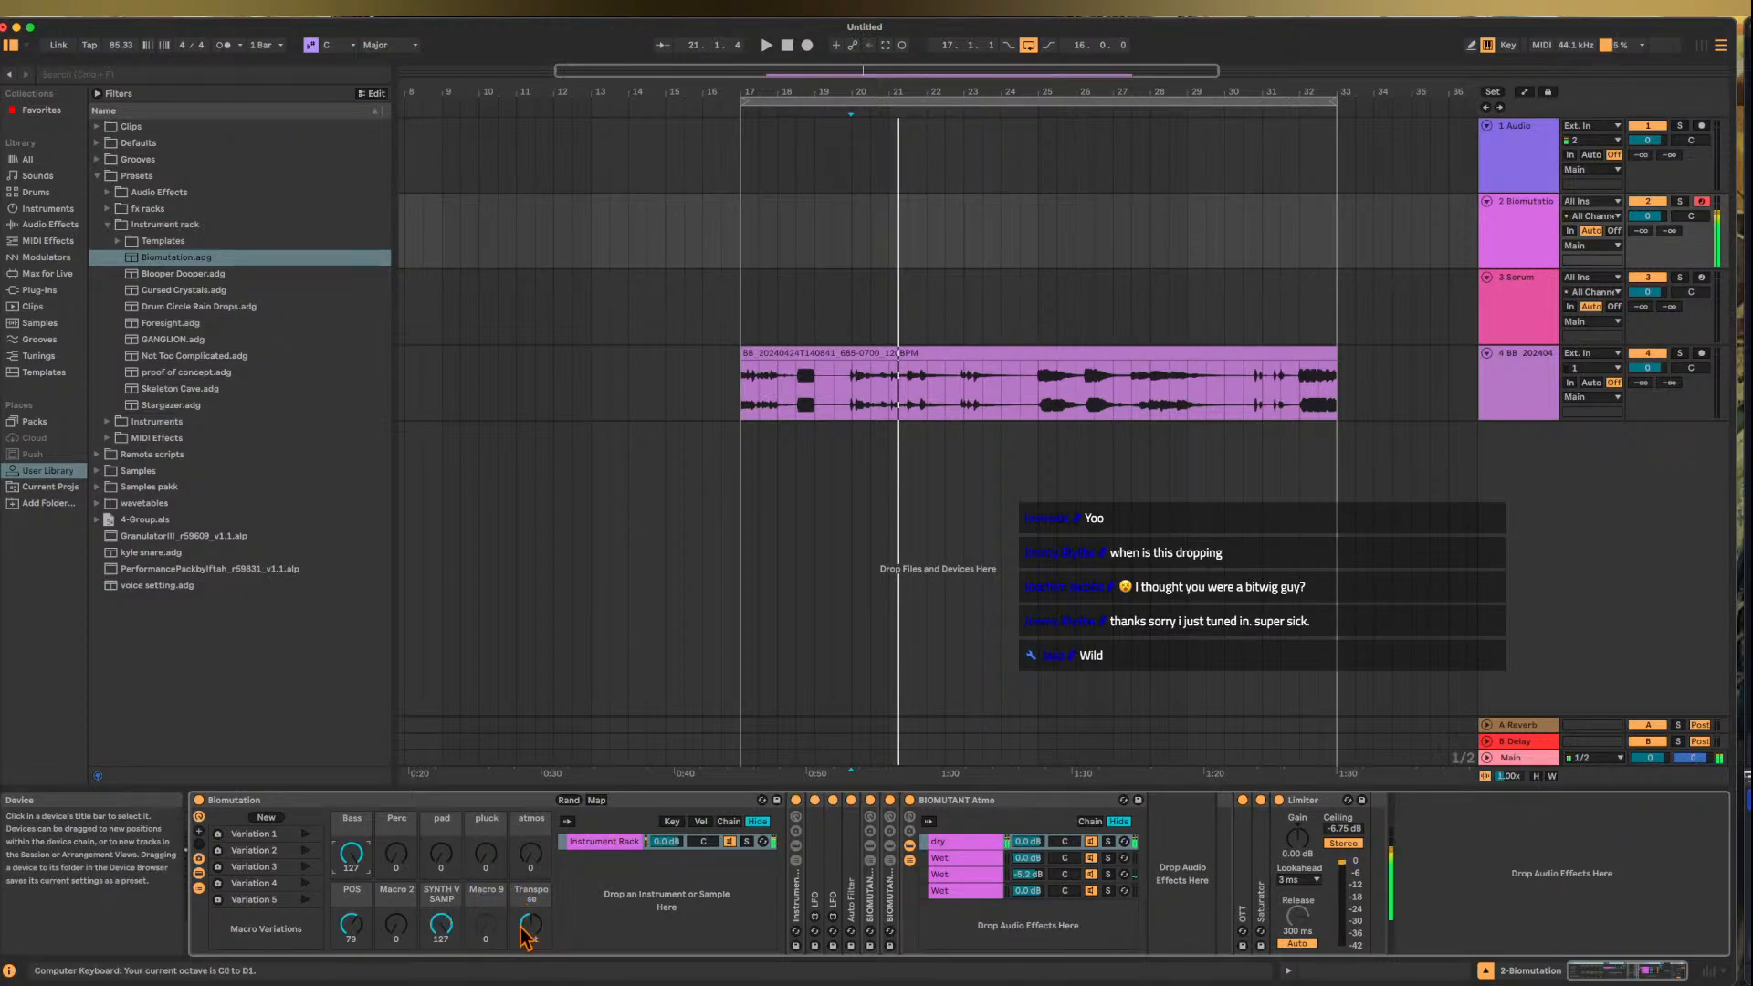
mouse_move(532, 933)
mouse_down()
mouse_move(531, 961)
mouse_move(531, 899)
mouse_move(529, 923)
mouse_up()
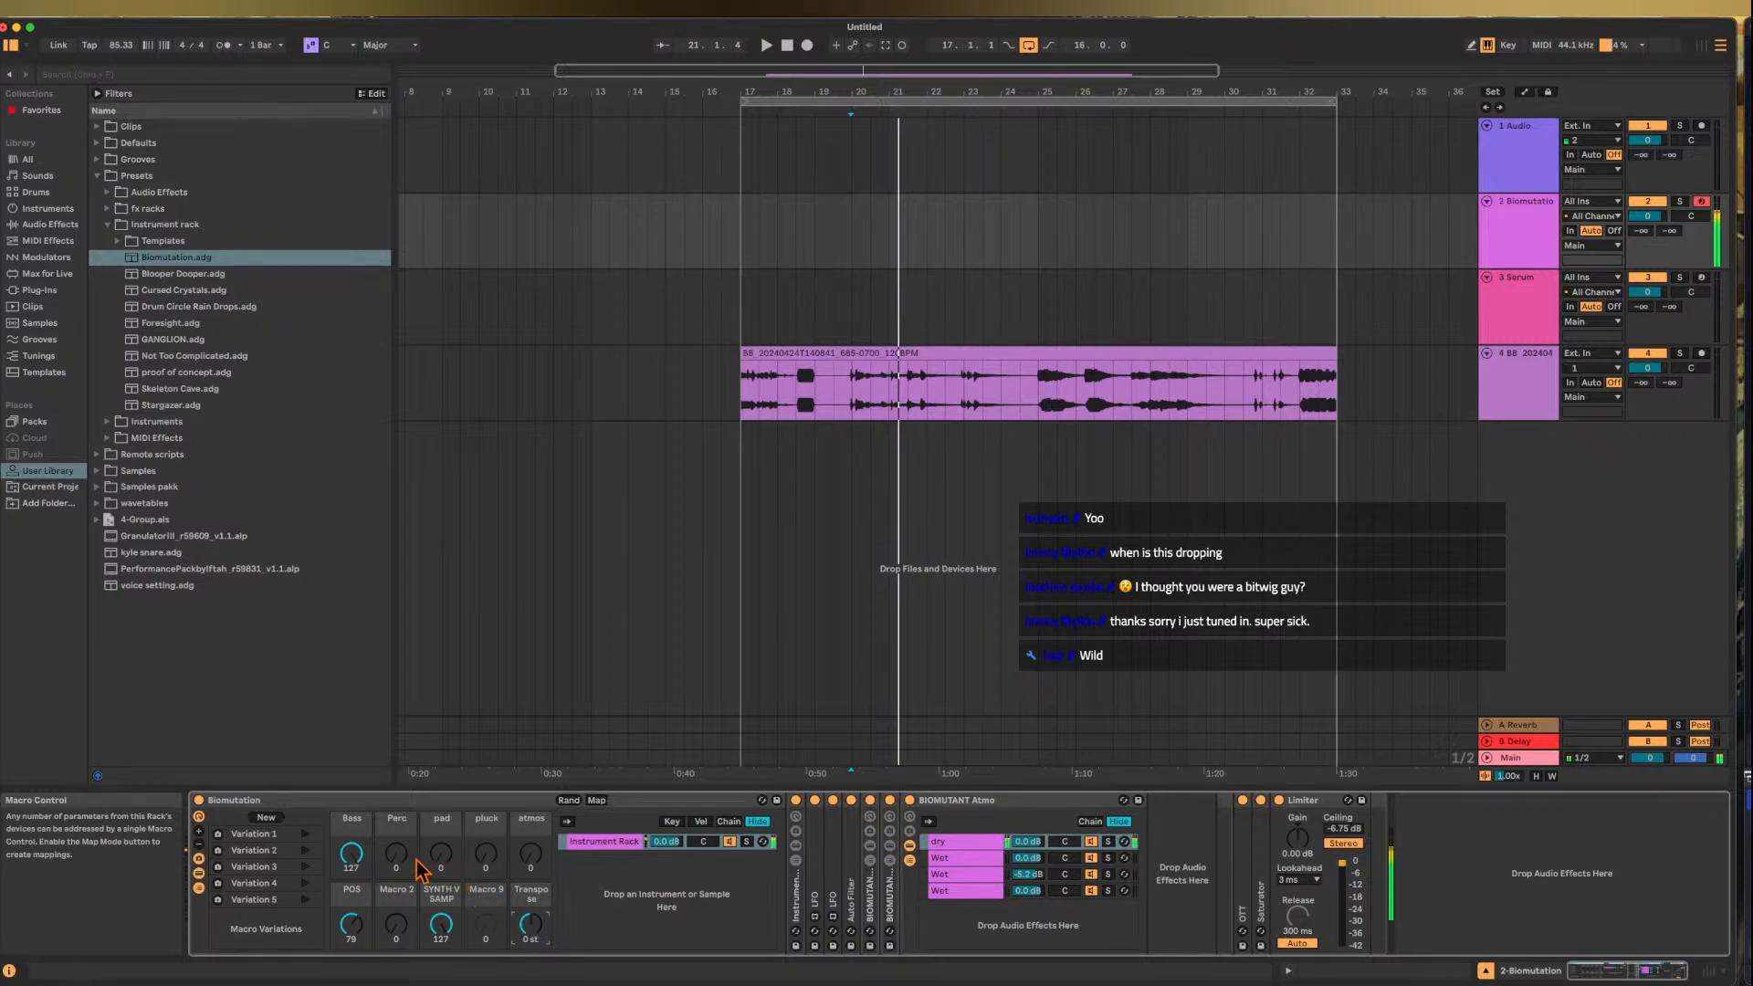
- Raise Perc to 127, set Bass to 0 and POS to 31, and lower SYNTH V SAMP while playing low notes
drag(397, 856, 397, 783)
drag(352, 863, 353, 937)
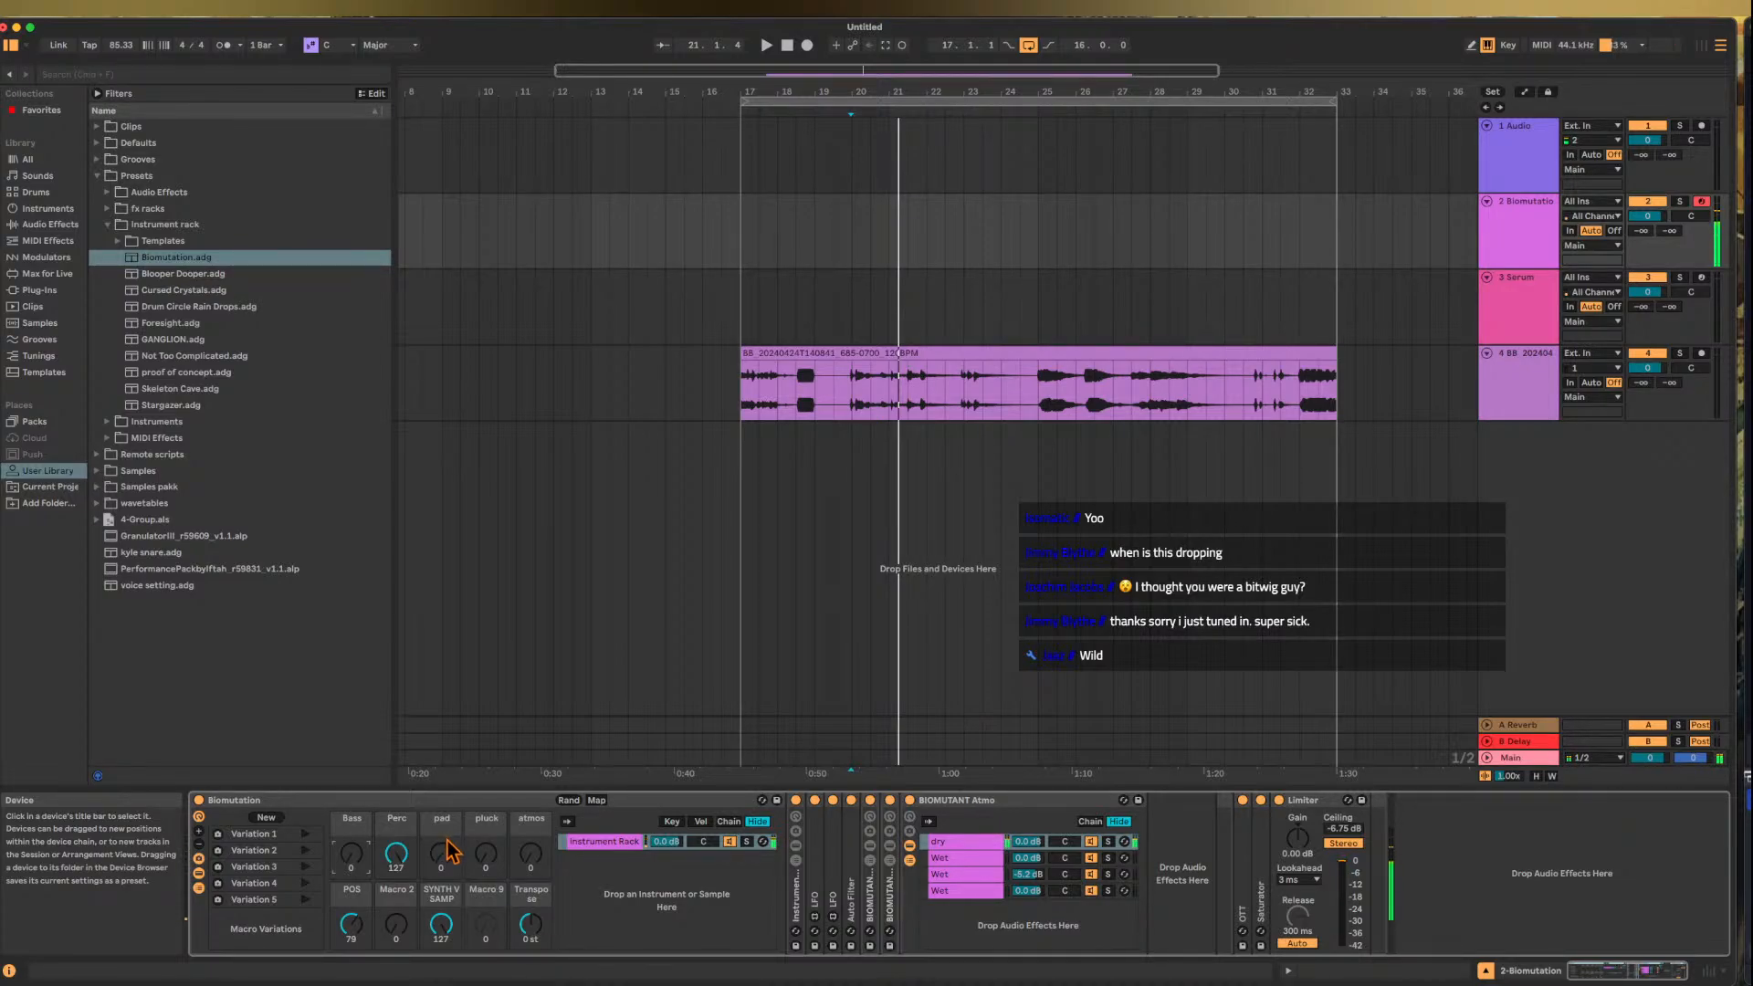
drag(351, 926, 442, 930)
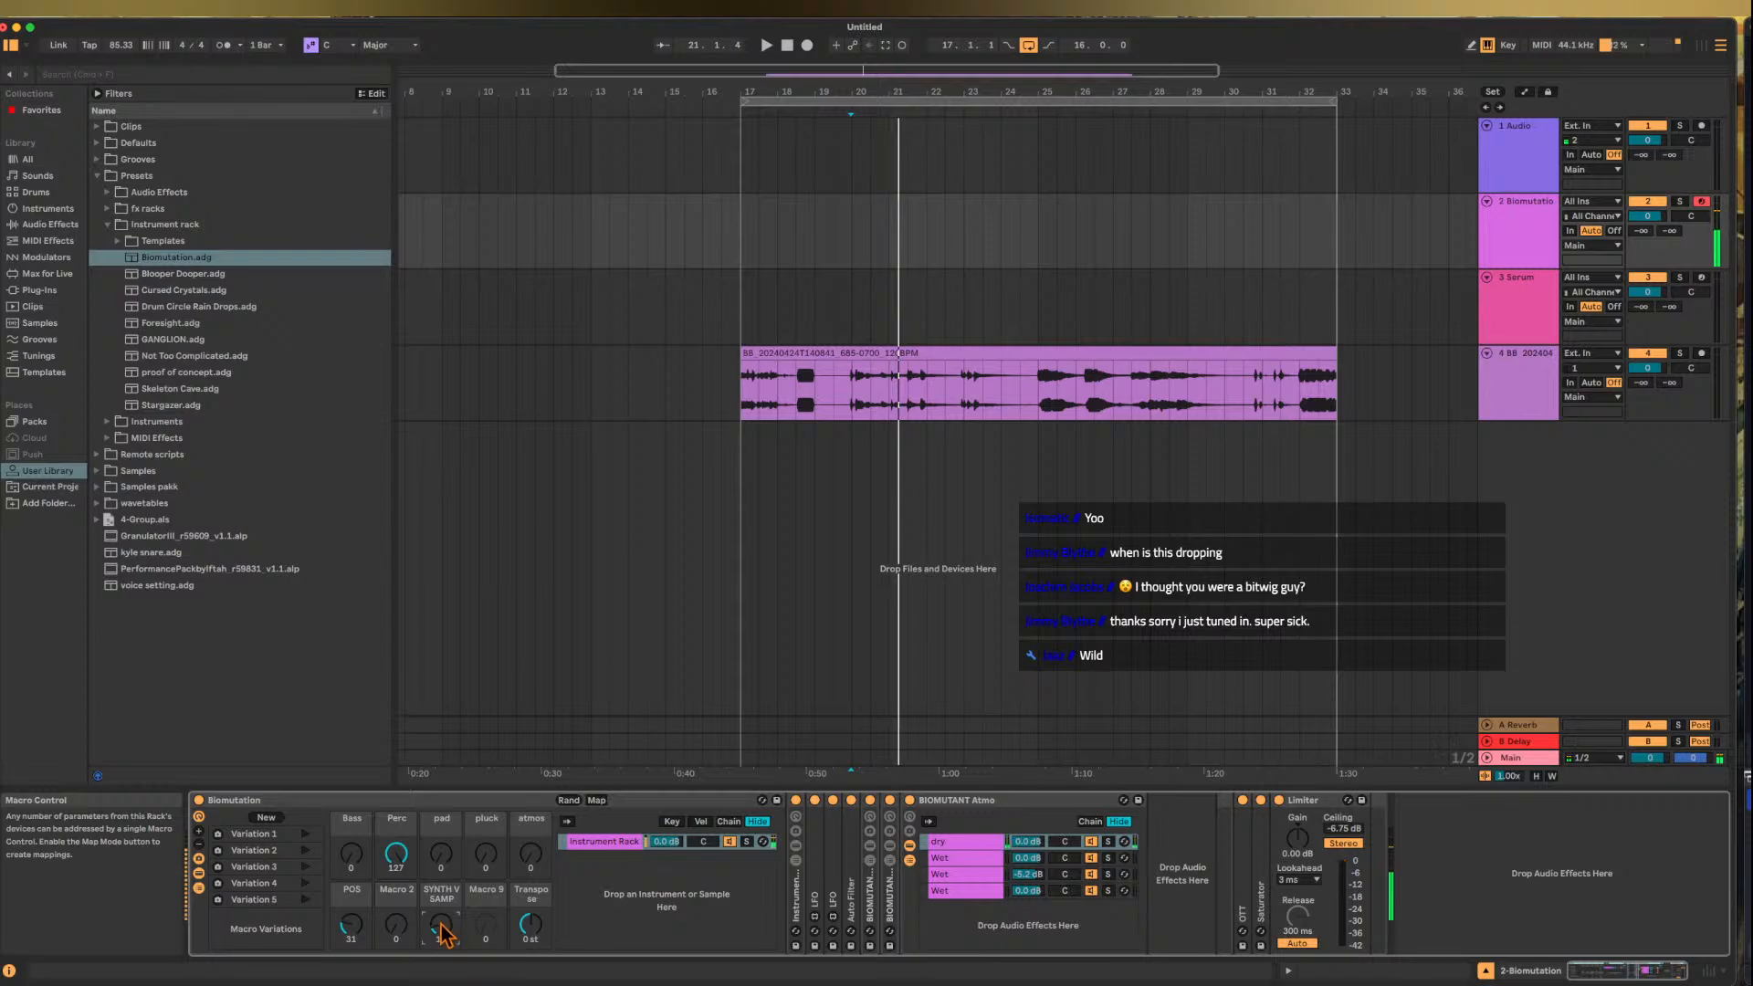
key(z)
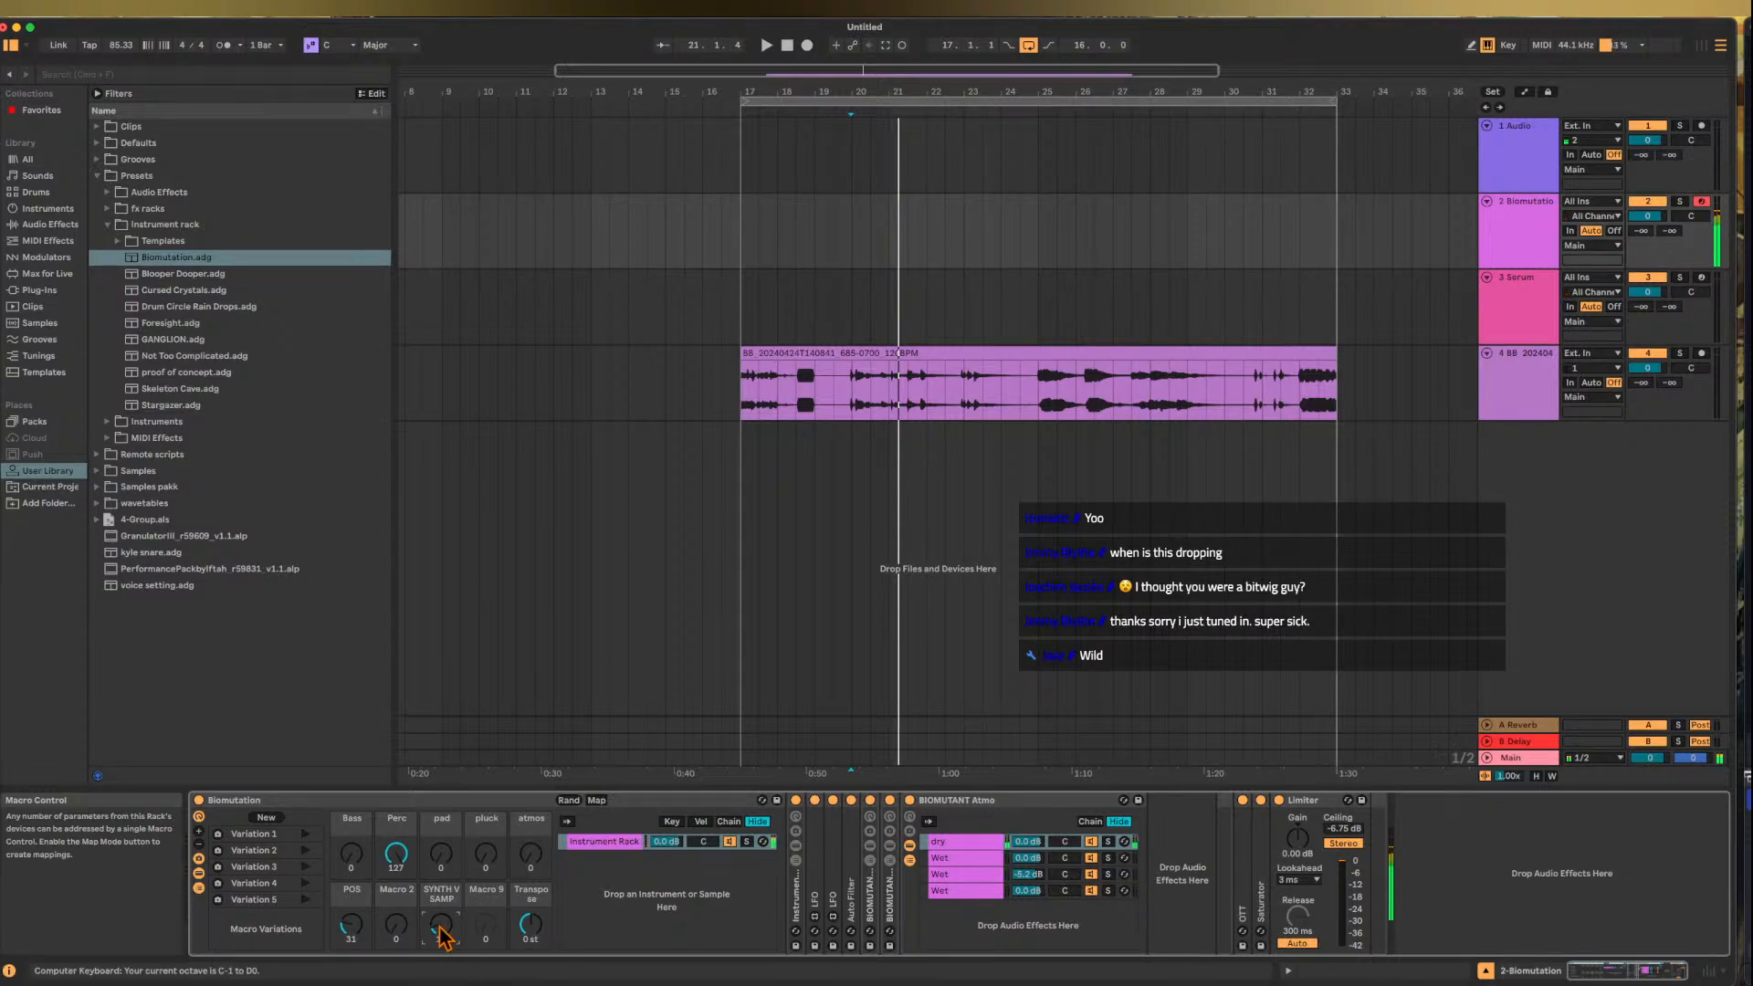
- Raise SYNTH V SAMP to 95 and lower Perc to 0 while playing notes an octave lower
mouse_move(441, 933)
mouse_down()
mouse_move(441, 885)
mouse_move(441, 914)
mouse_up()
key(z)
drag(395, 867, 395, 927)
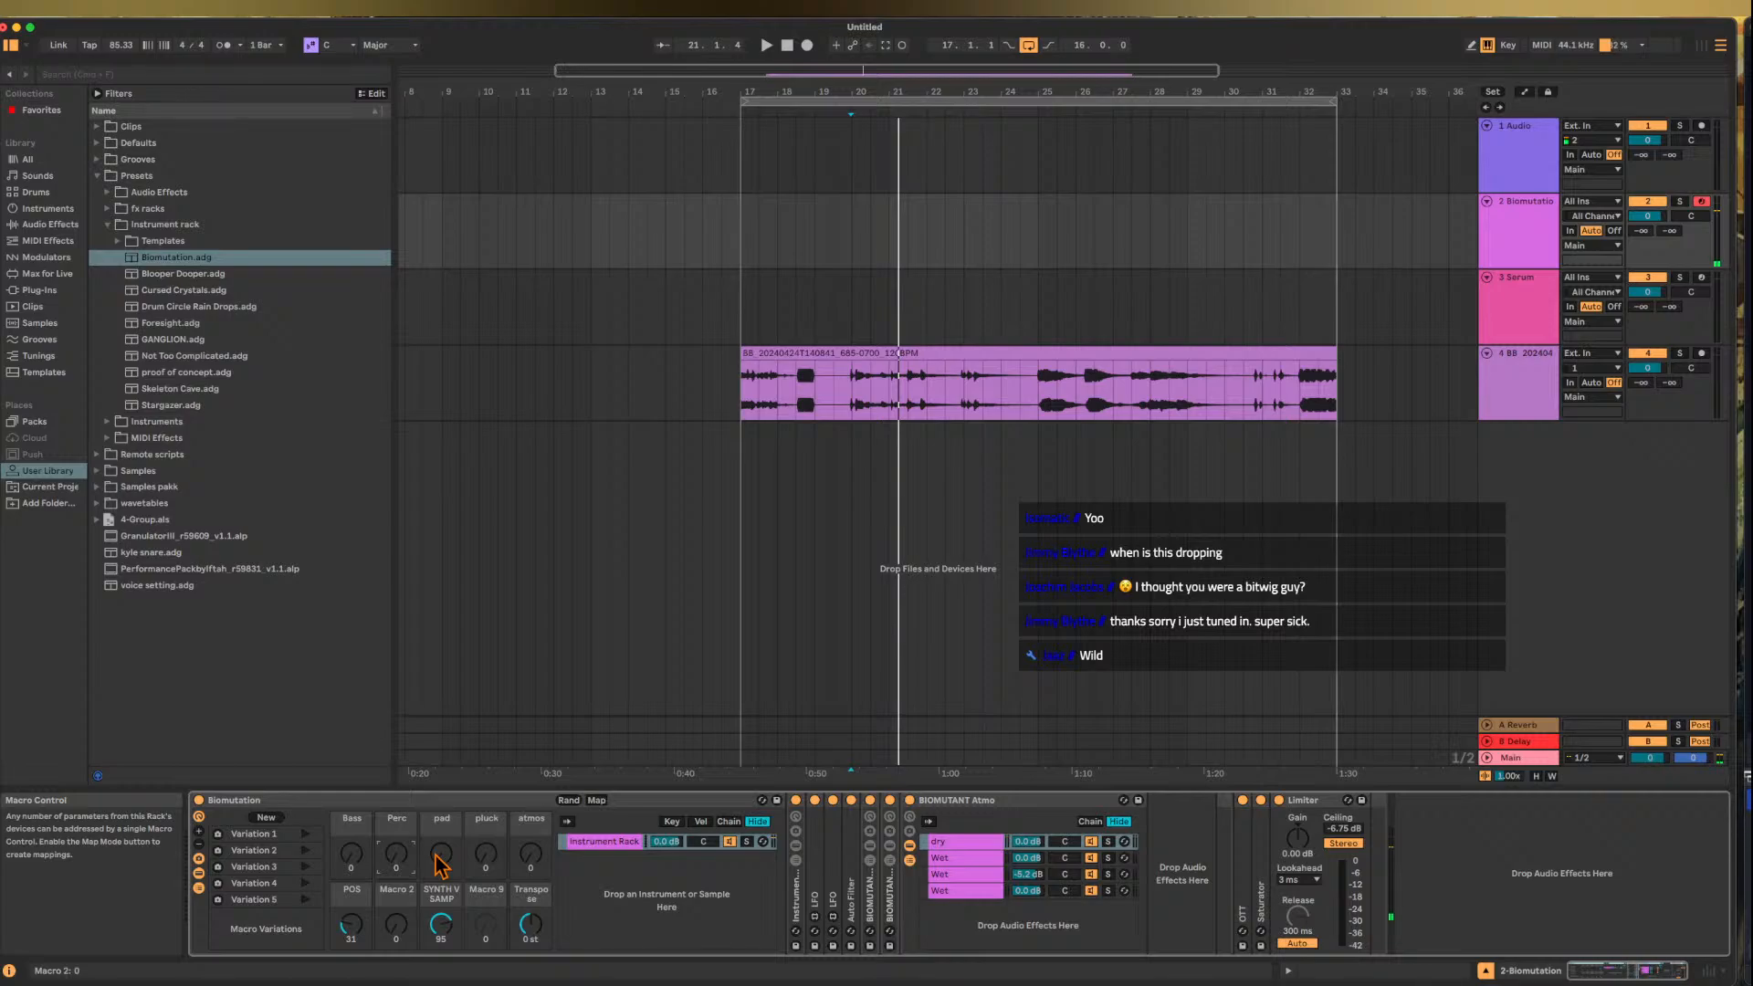
- Launch macro Variation 1, select Variation 2, and play notes across different octaves
click(291, 836)
click(305, 834)
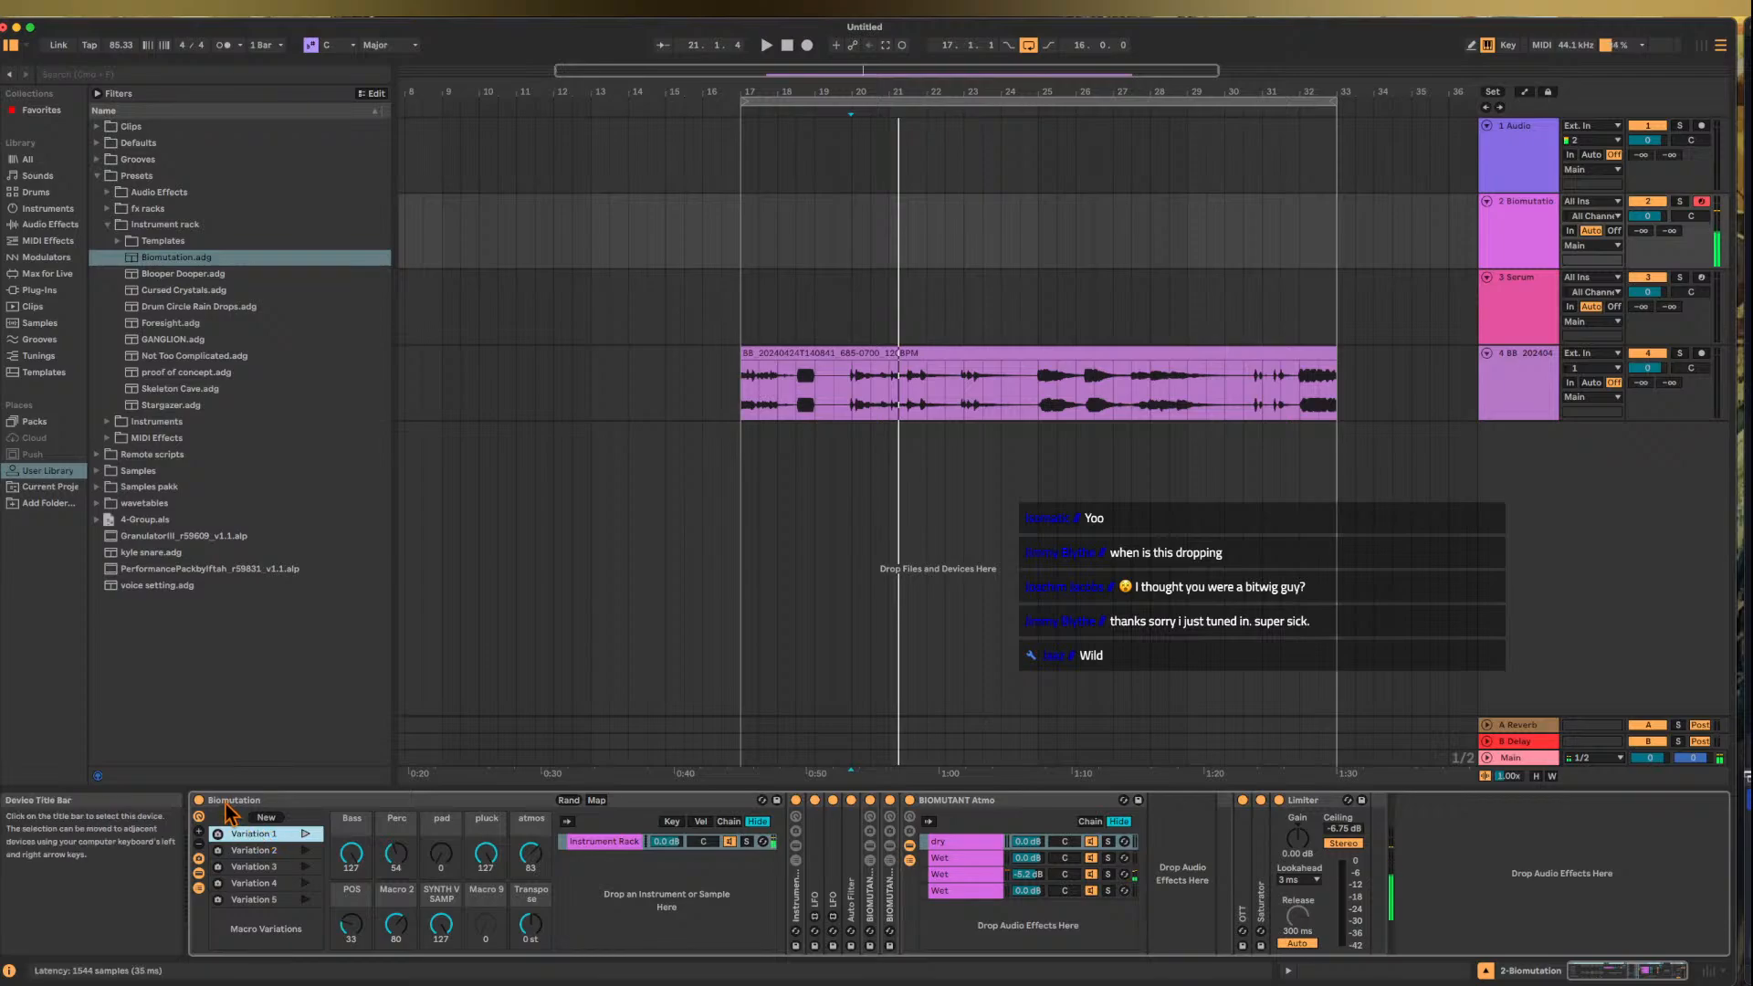
click(307, 851)
click(285, 852)
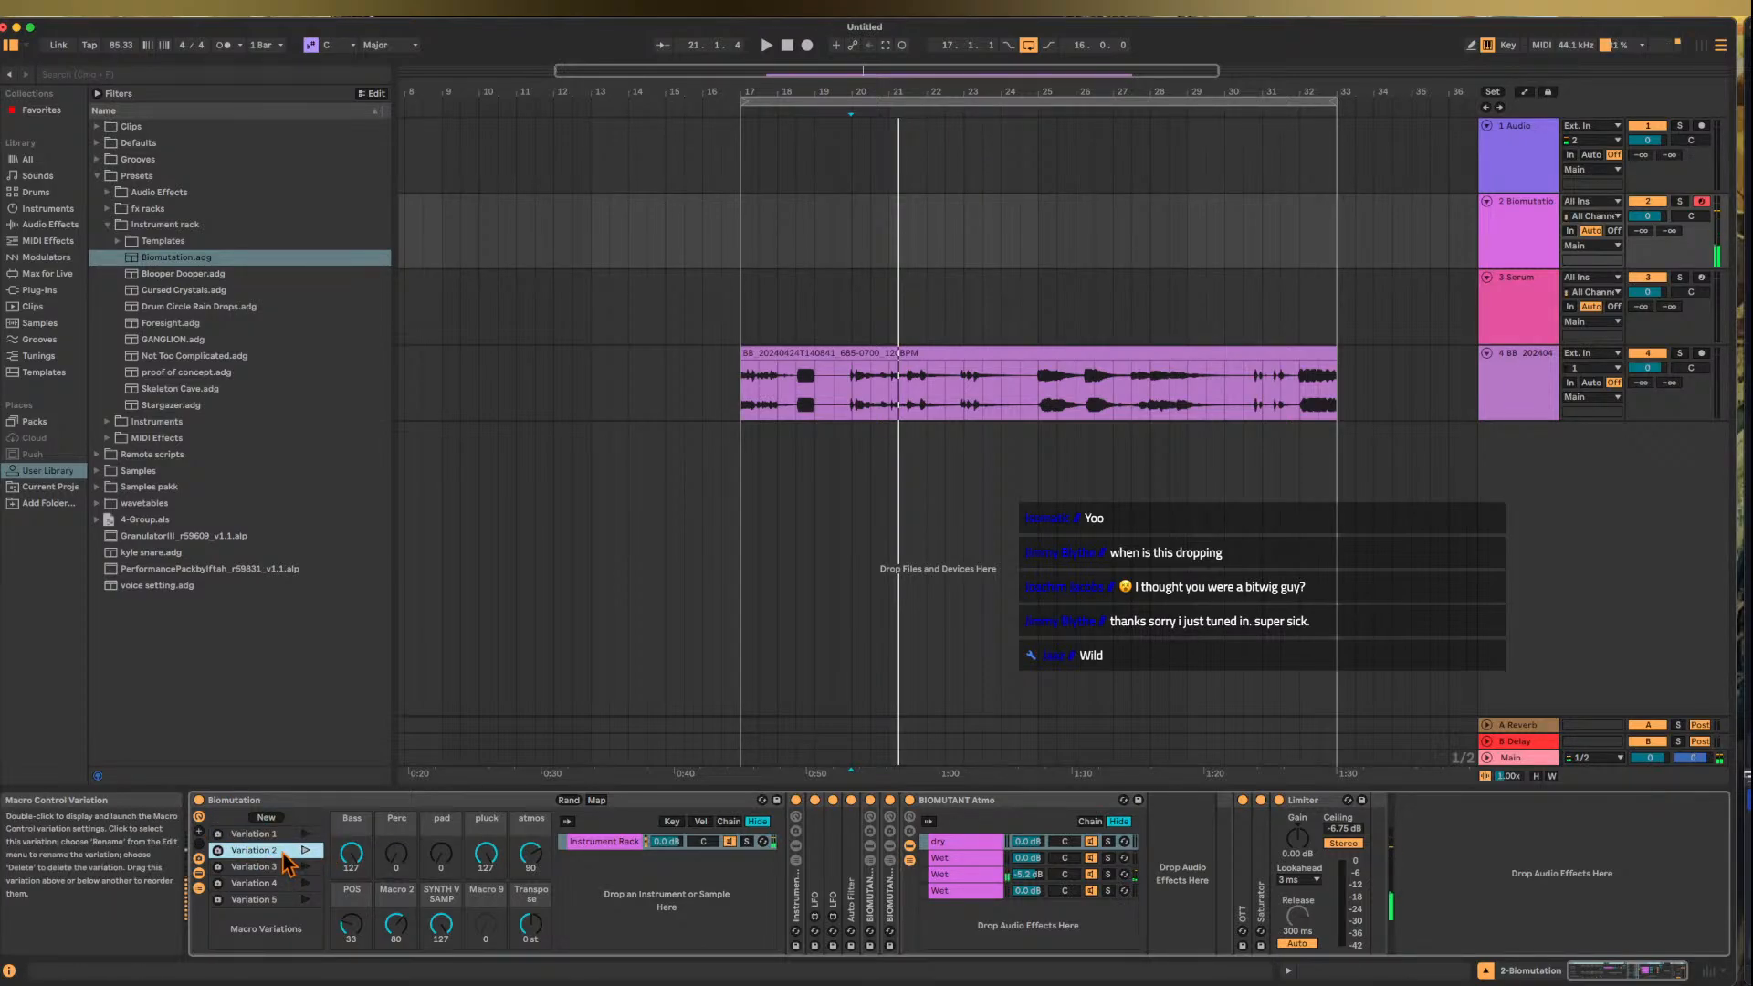
key(z)
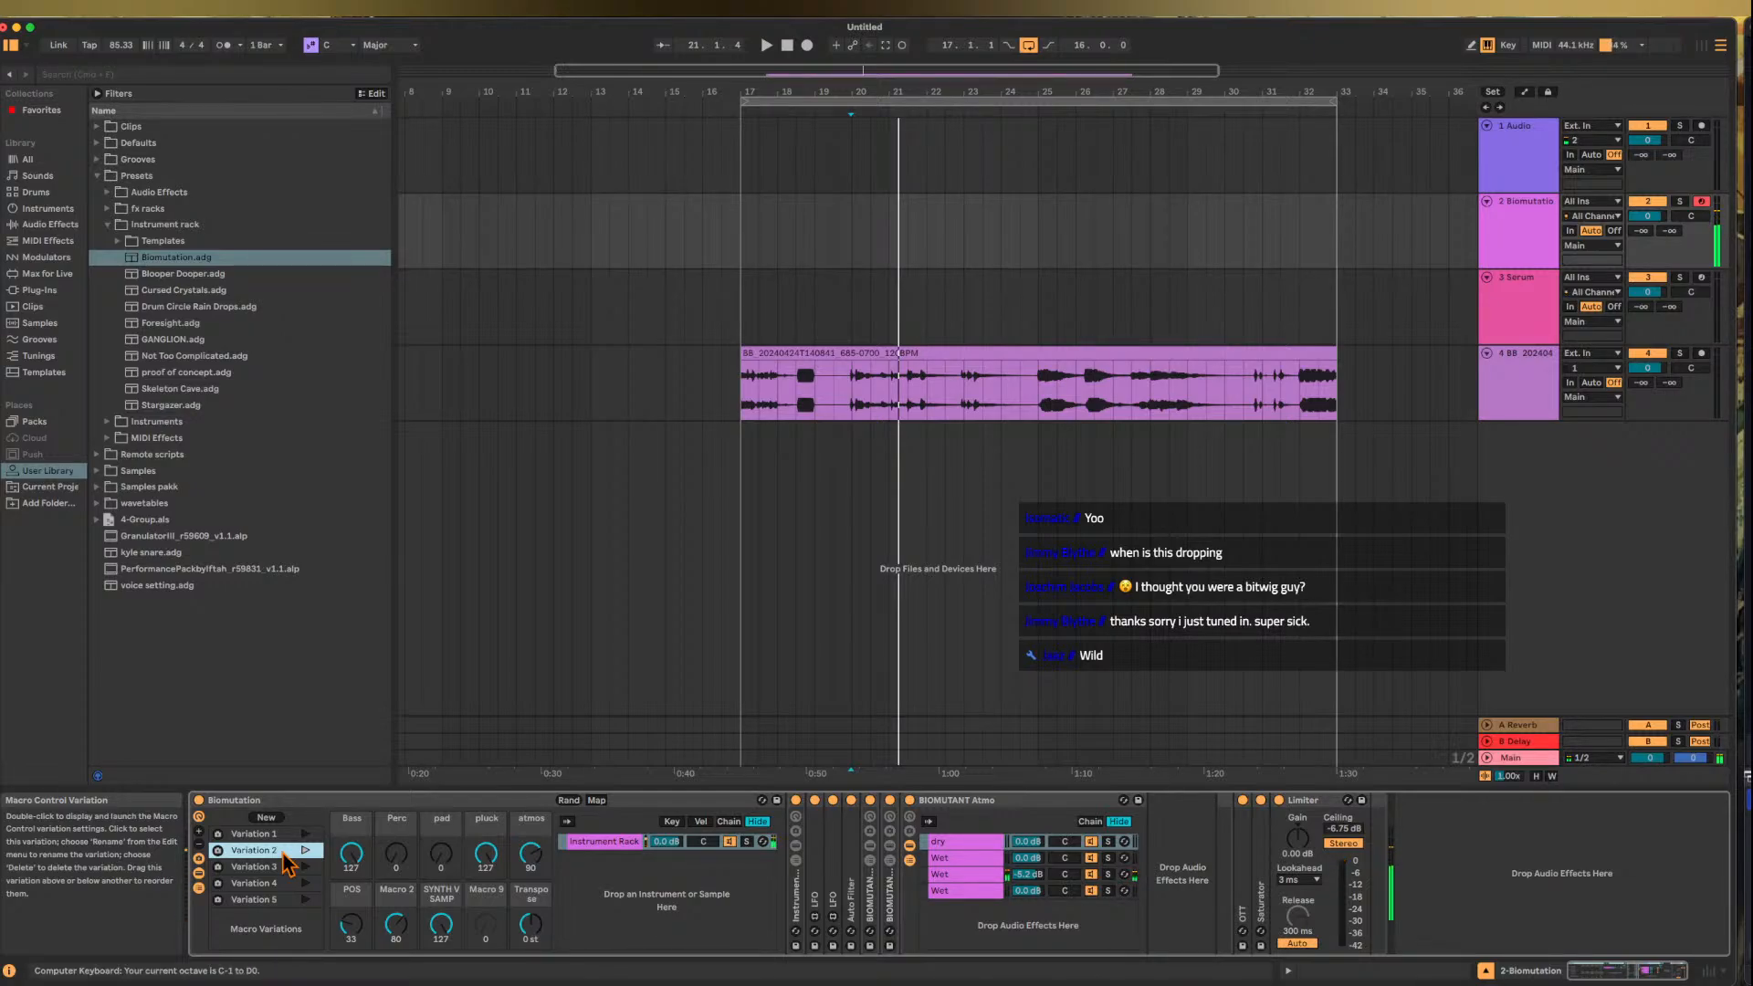
key(x)
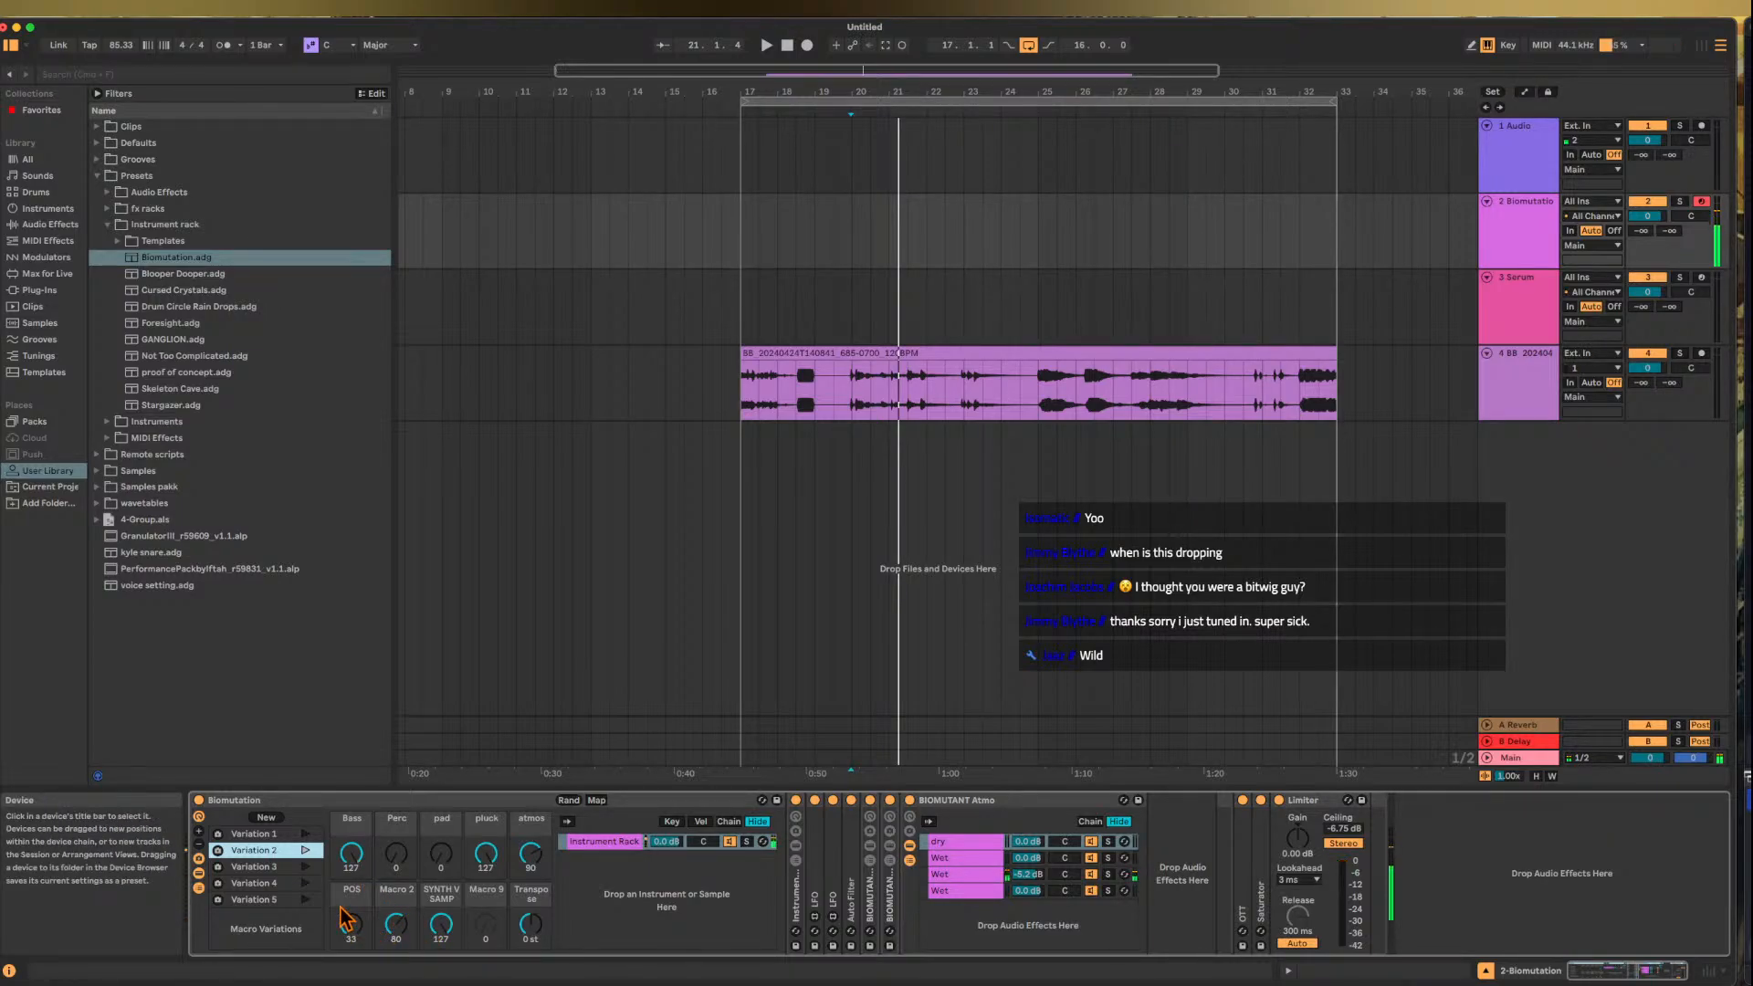
- Play an octave lower while reducing atmos to 45 and turning down SYNTH V SAMP, POS and Bass
key(z)
drag(530, 854, 525, 855)
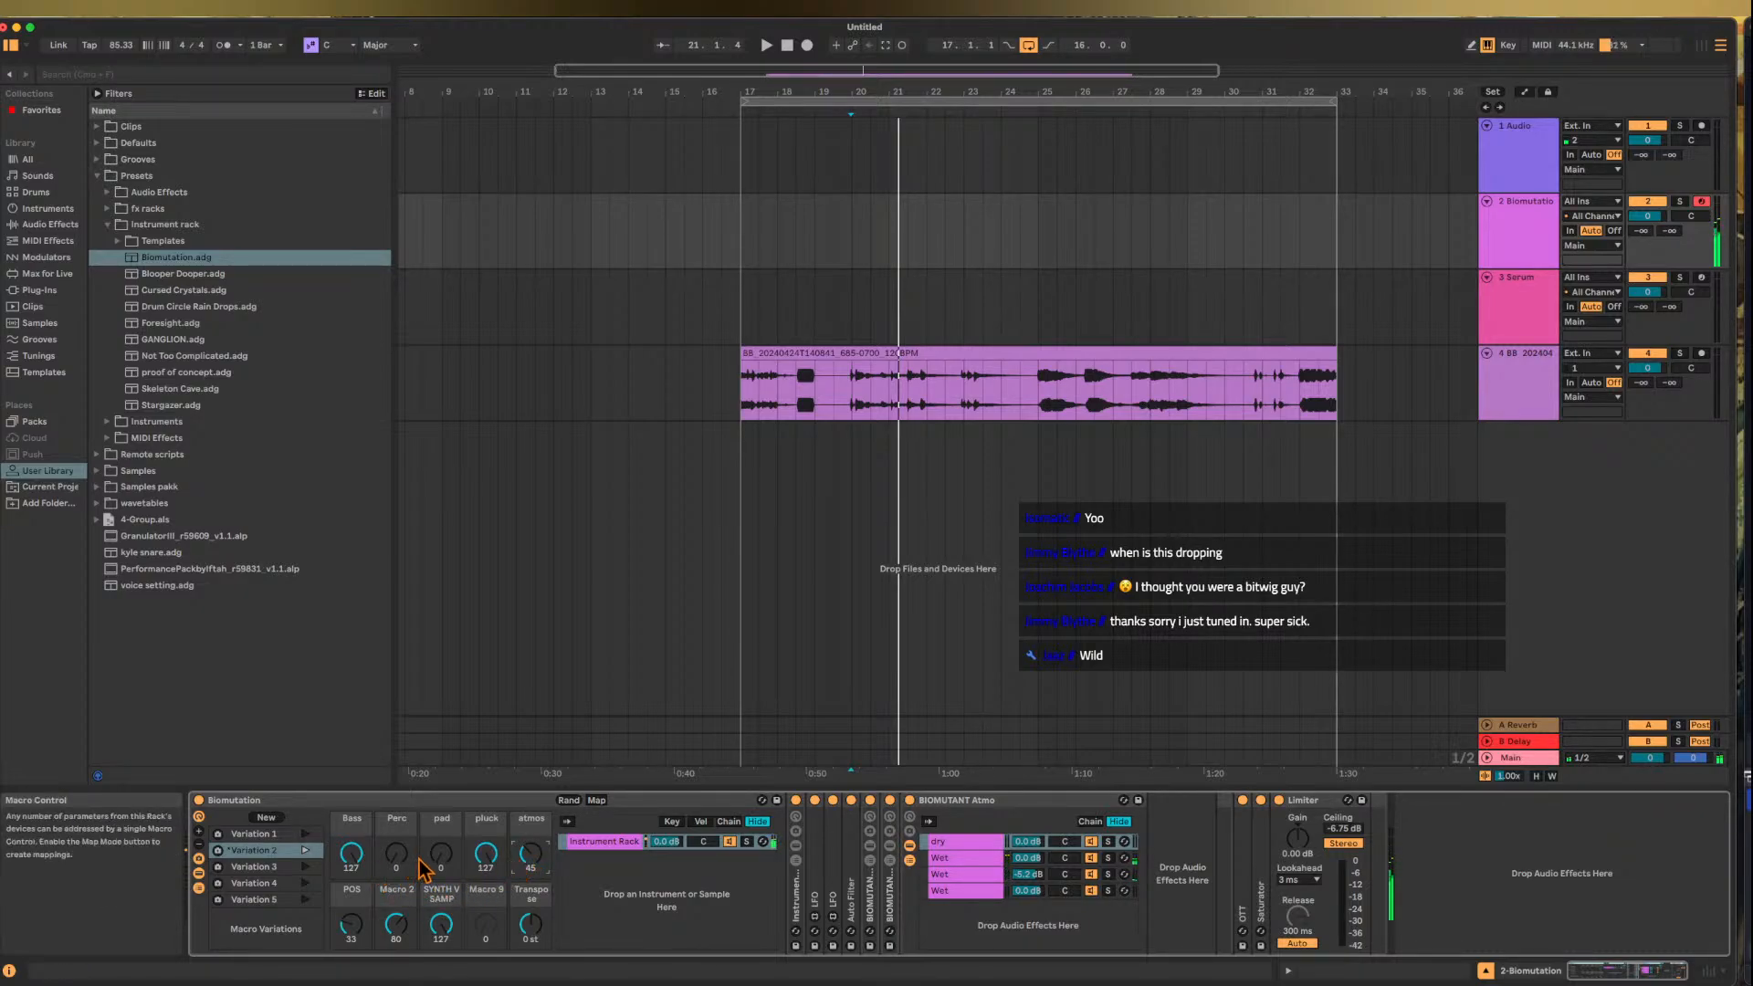
drag(441, 924, 441, 958)
drag(352, 926, 358, 945)
drag(350, 853, 351, 922)
- Launch Variation 2 and play its sound two octaves lower
click(306, 850)
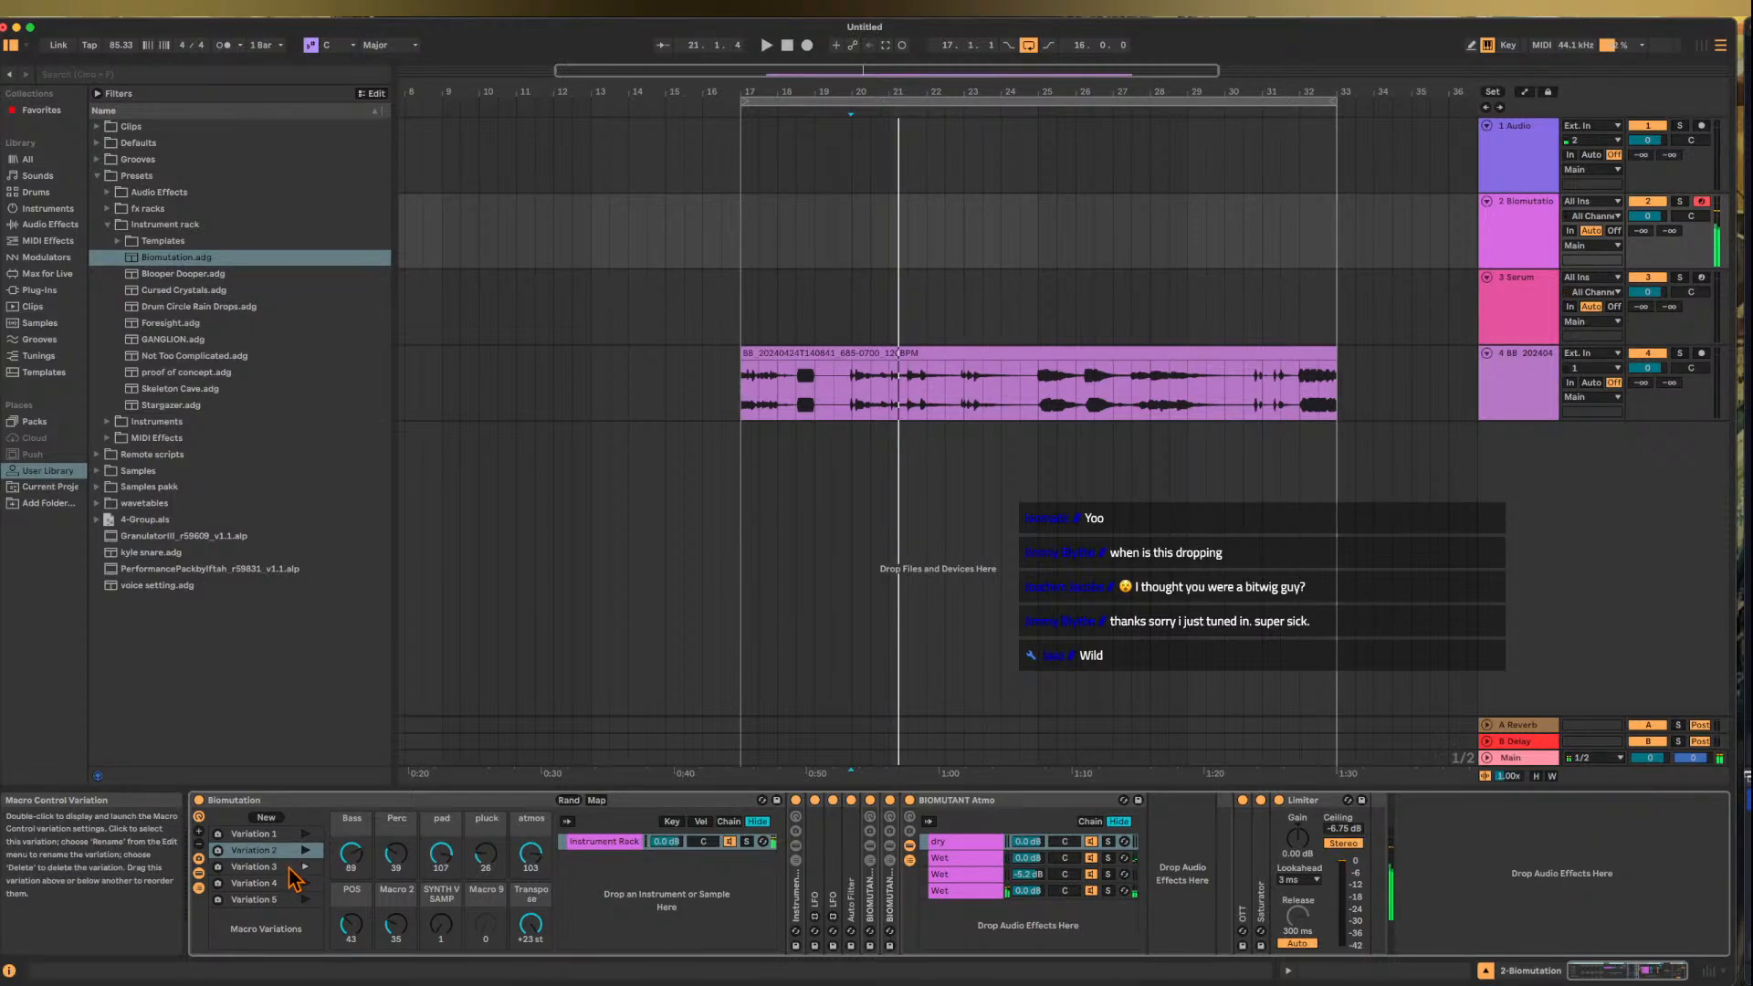
key(z)
key(z)
- Select Variation 4, set pad and pluck to 0, Bass to 25 and Transpose to 0 st, and reduce atmos while playing lower octaves
click(261, 867)
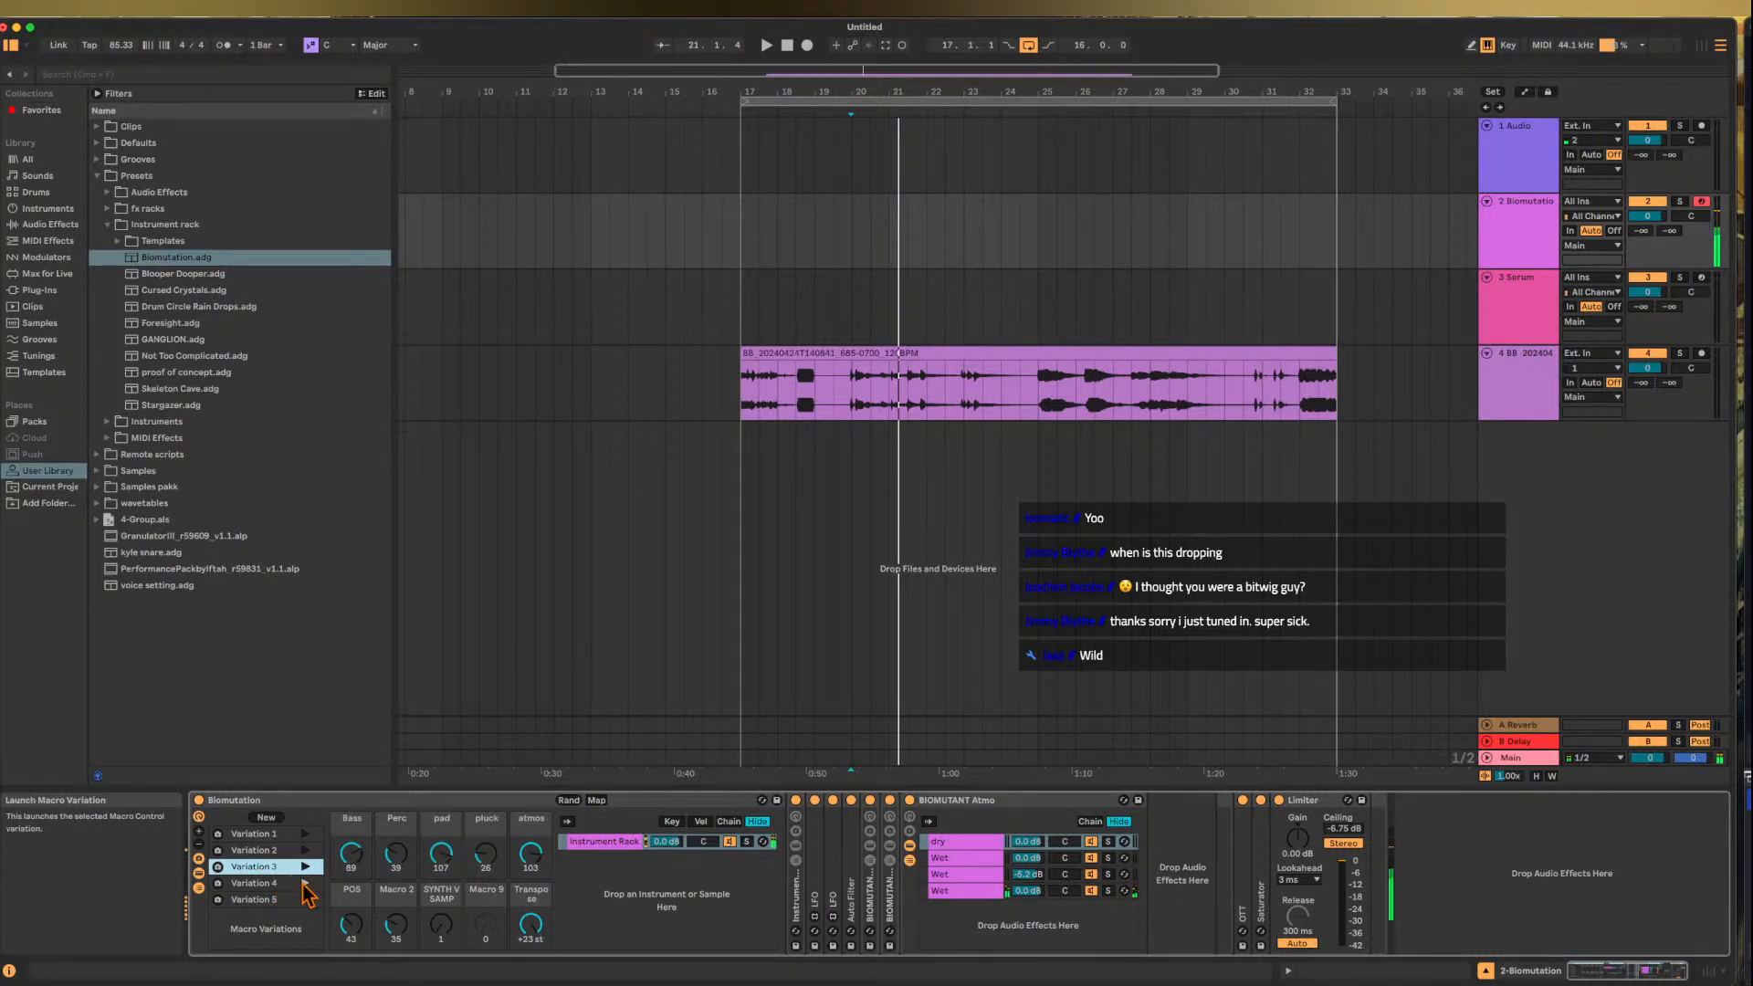
click(304, 883)
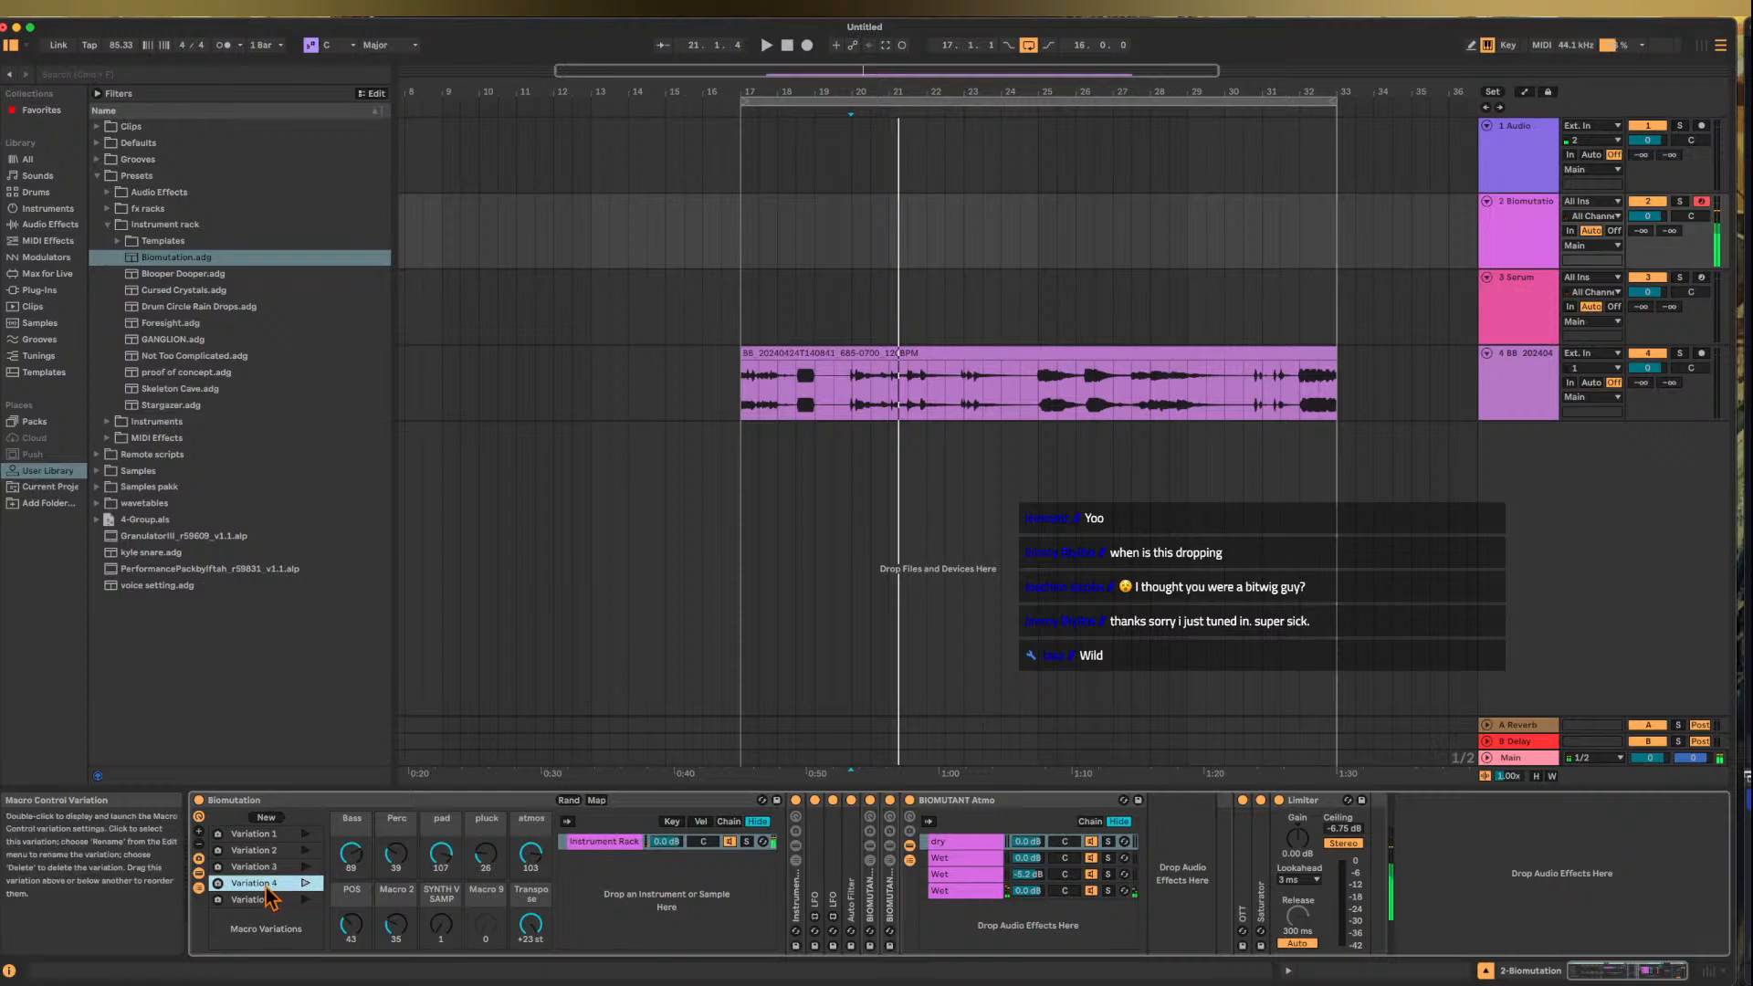
drag(442, 853, 529, 903)
click(530, 855)
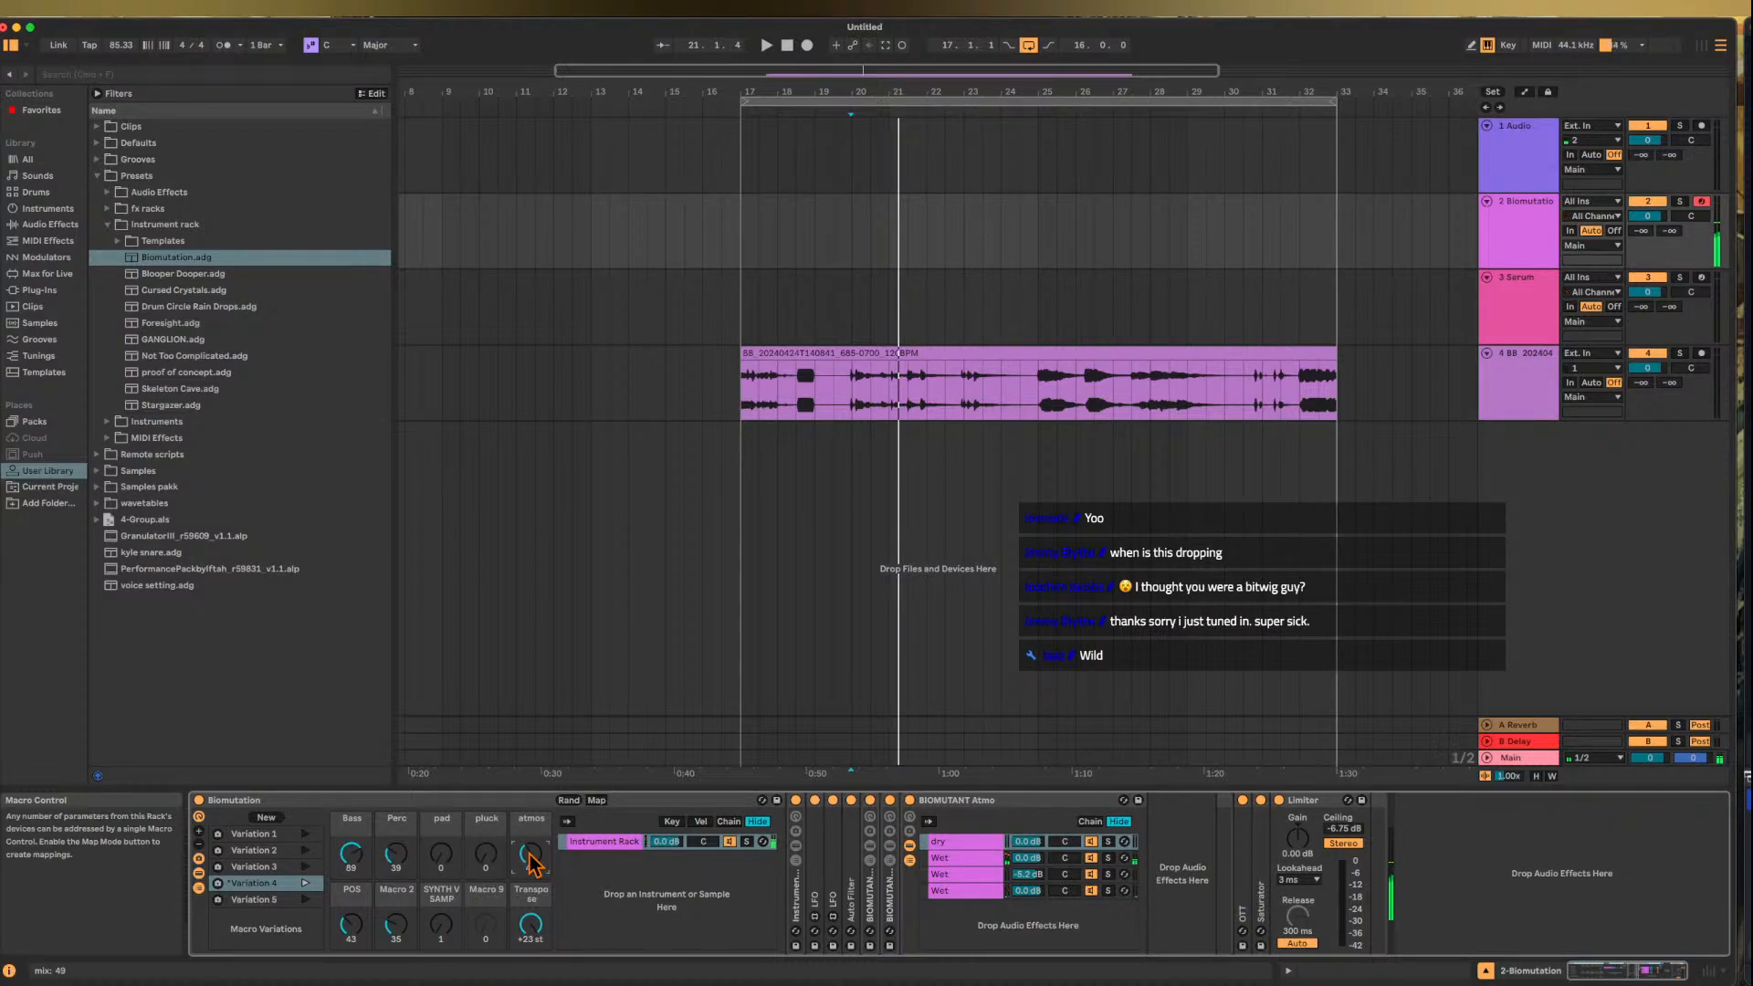
key(z)
drag(350, 856, 350, 869)
double_click(526, 926)
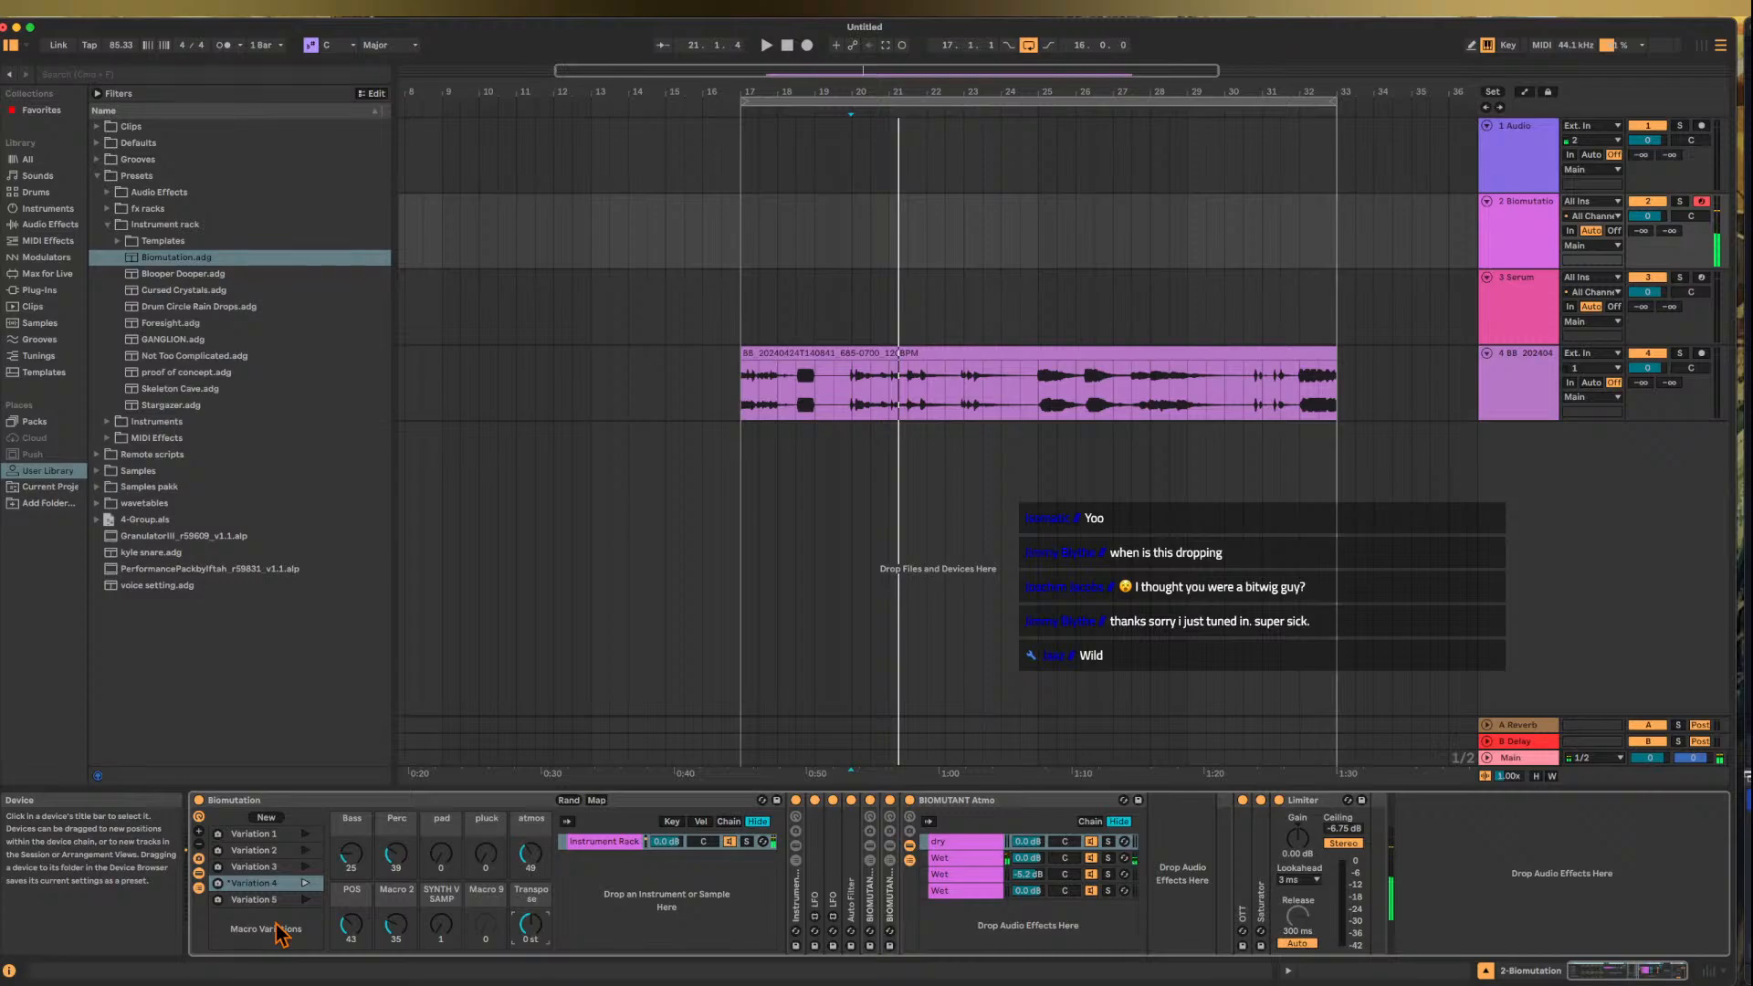
key(z)
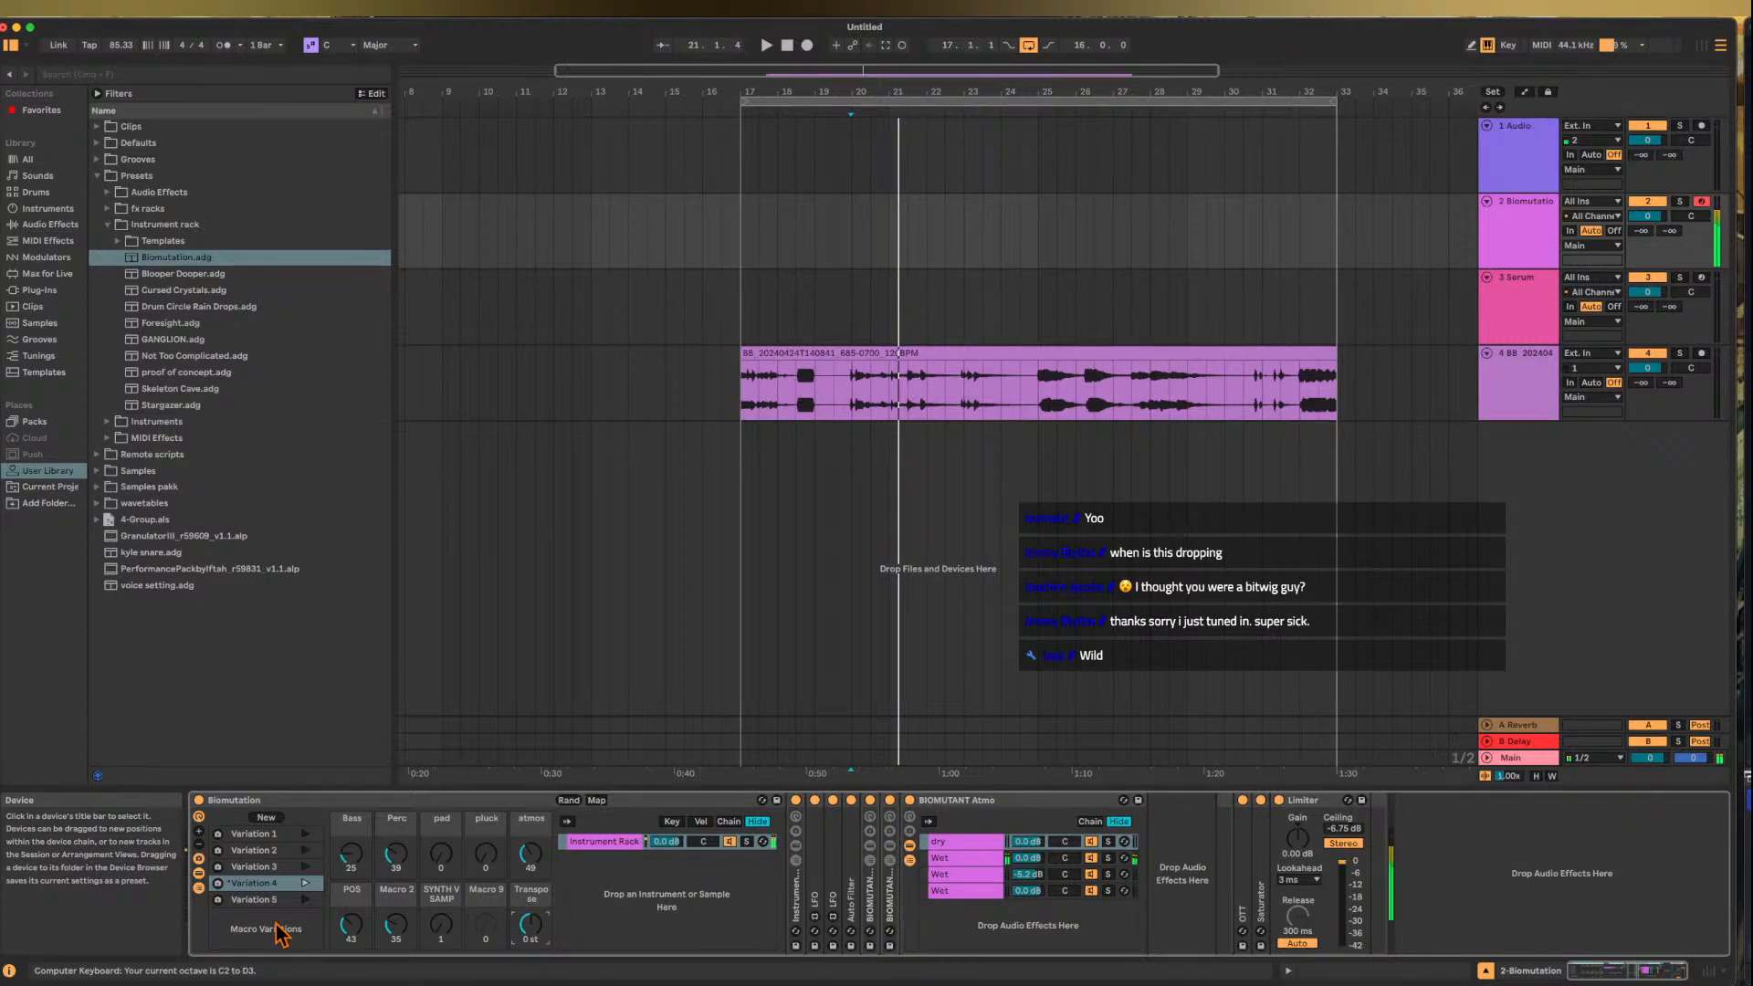
- Launch Variation 4, select Variation 5, and set Transpose to 0 st and SYNTH V SAMP to 72
click(305, 884)
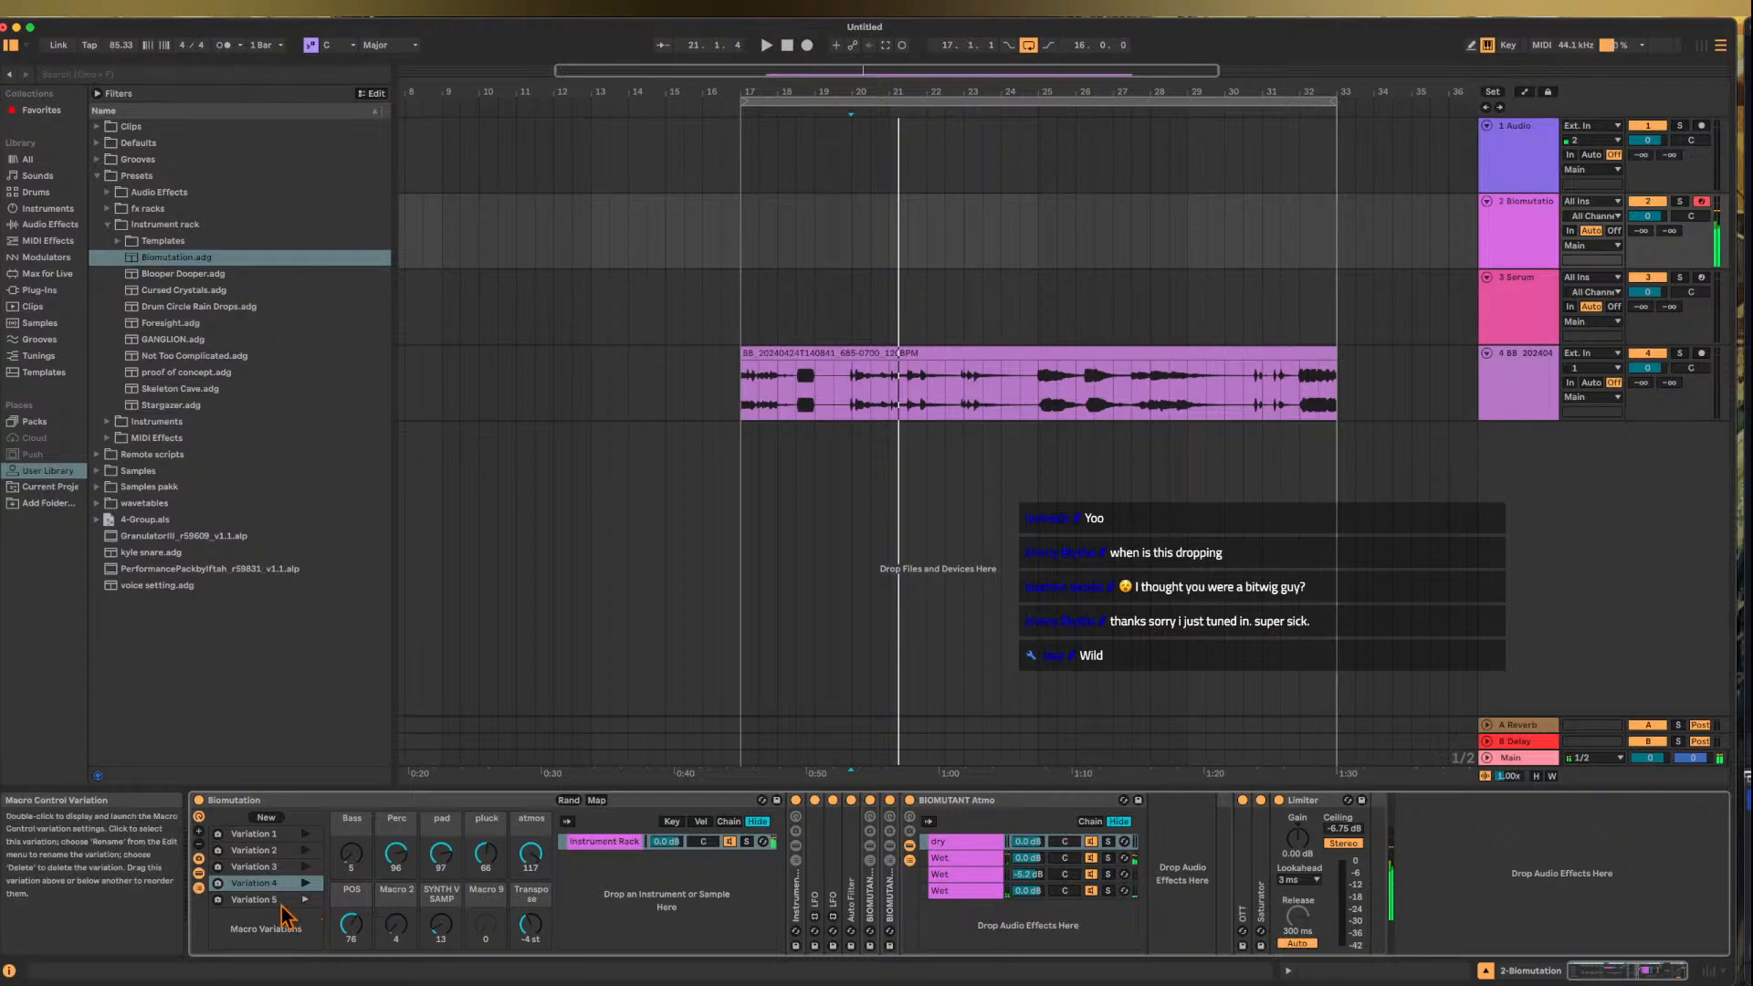
click(278, 902)
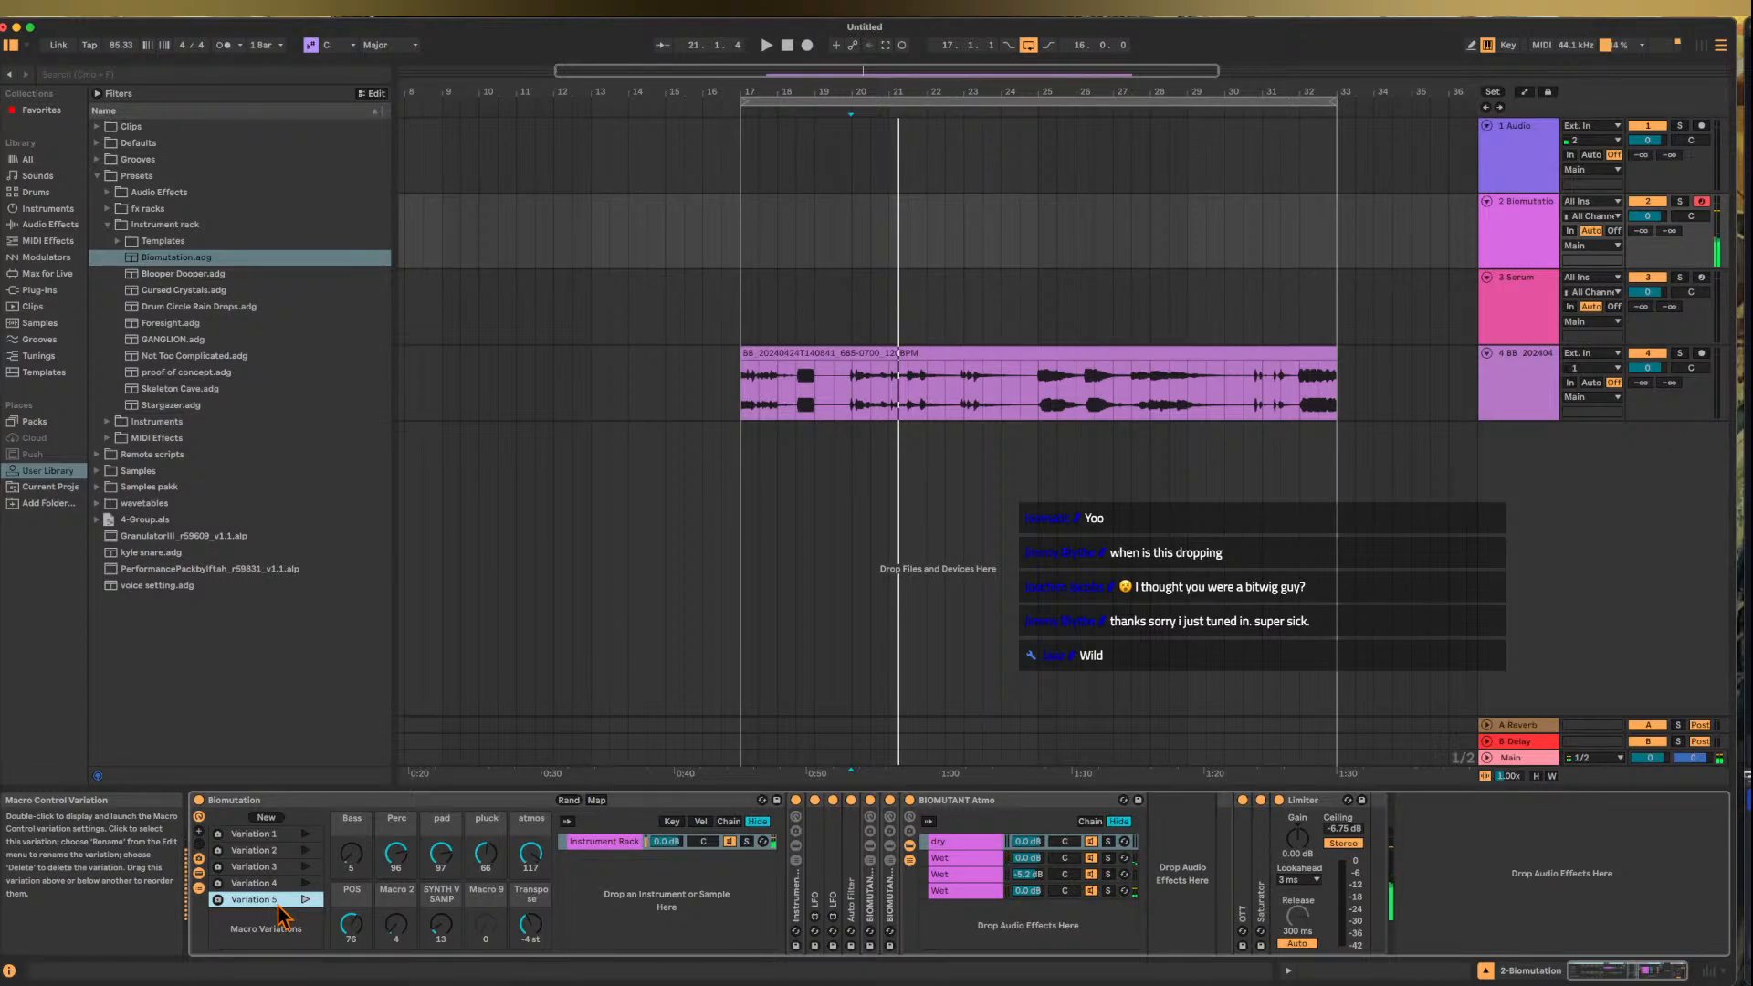
drag(529, 926, 436, 876)
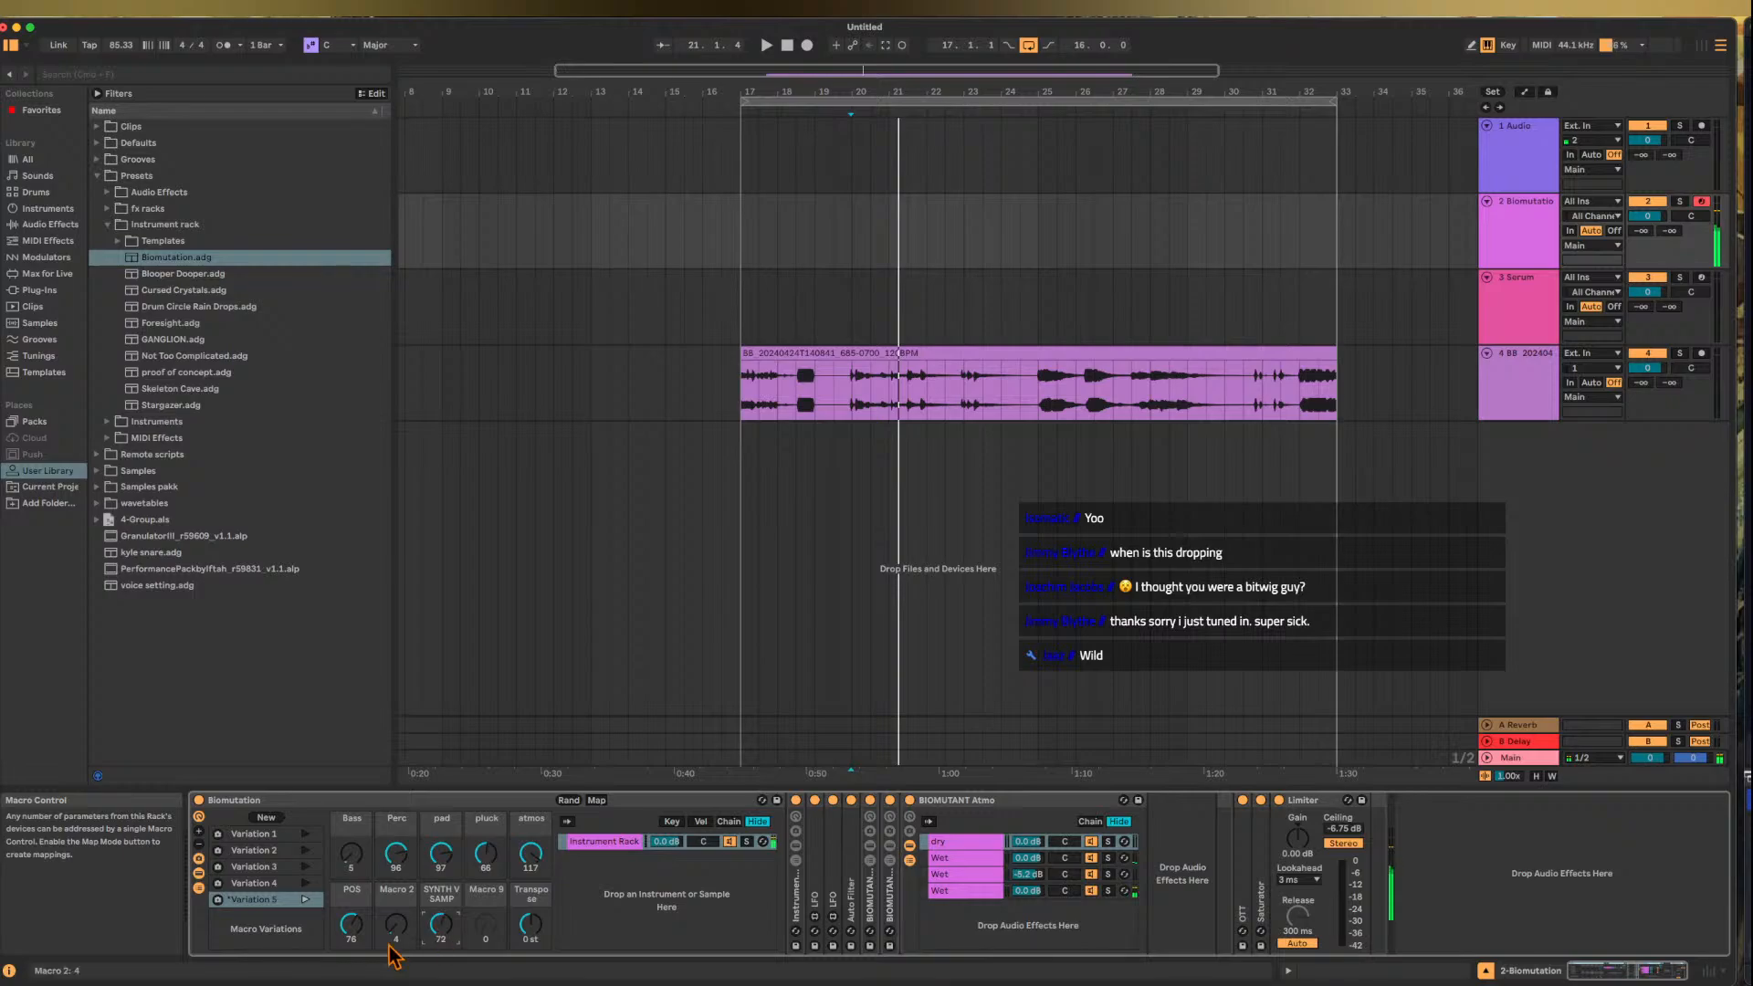
- Raise POS to 96, lower Perc to 26, and play notes two octaves lower
drag(350, 936, 352, 924)
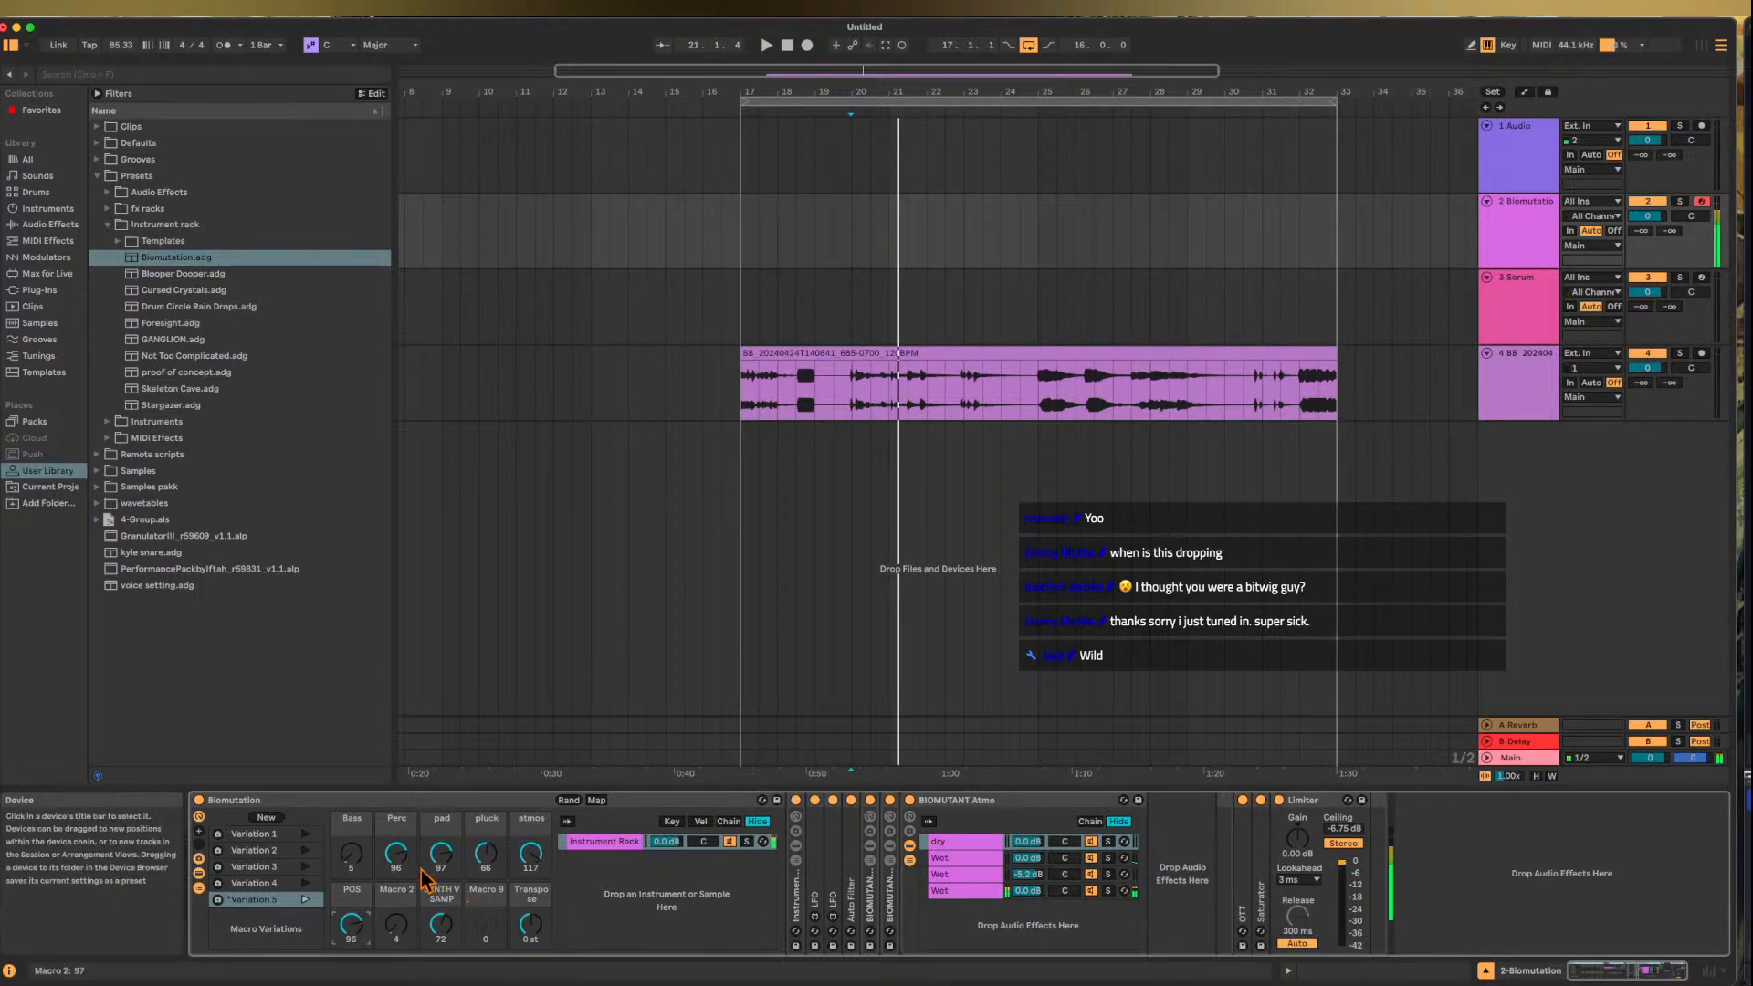
drag(397, 853, 402, 869)
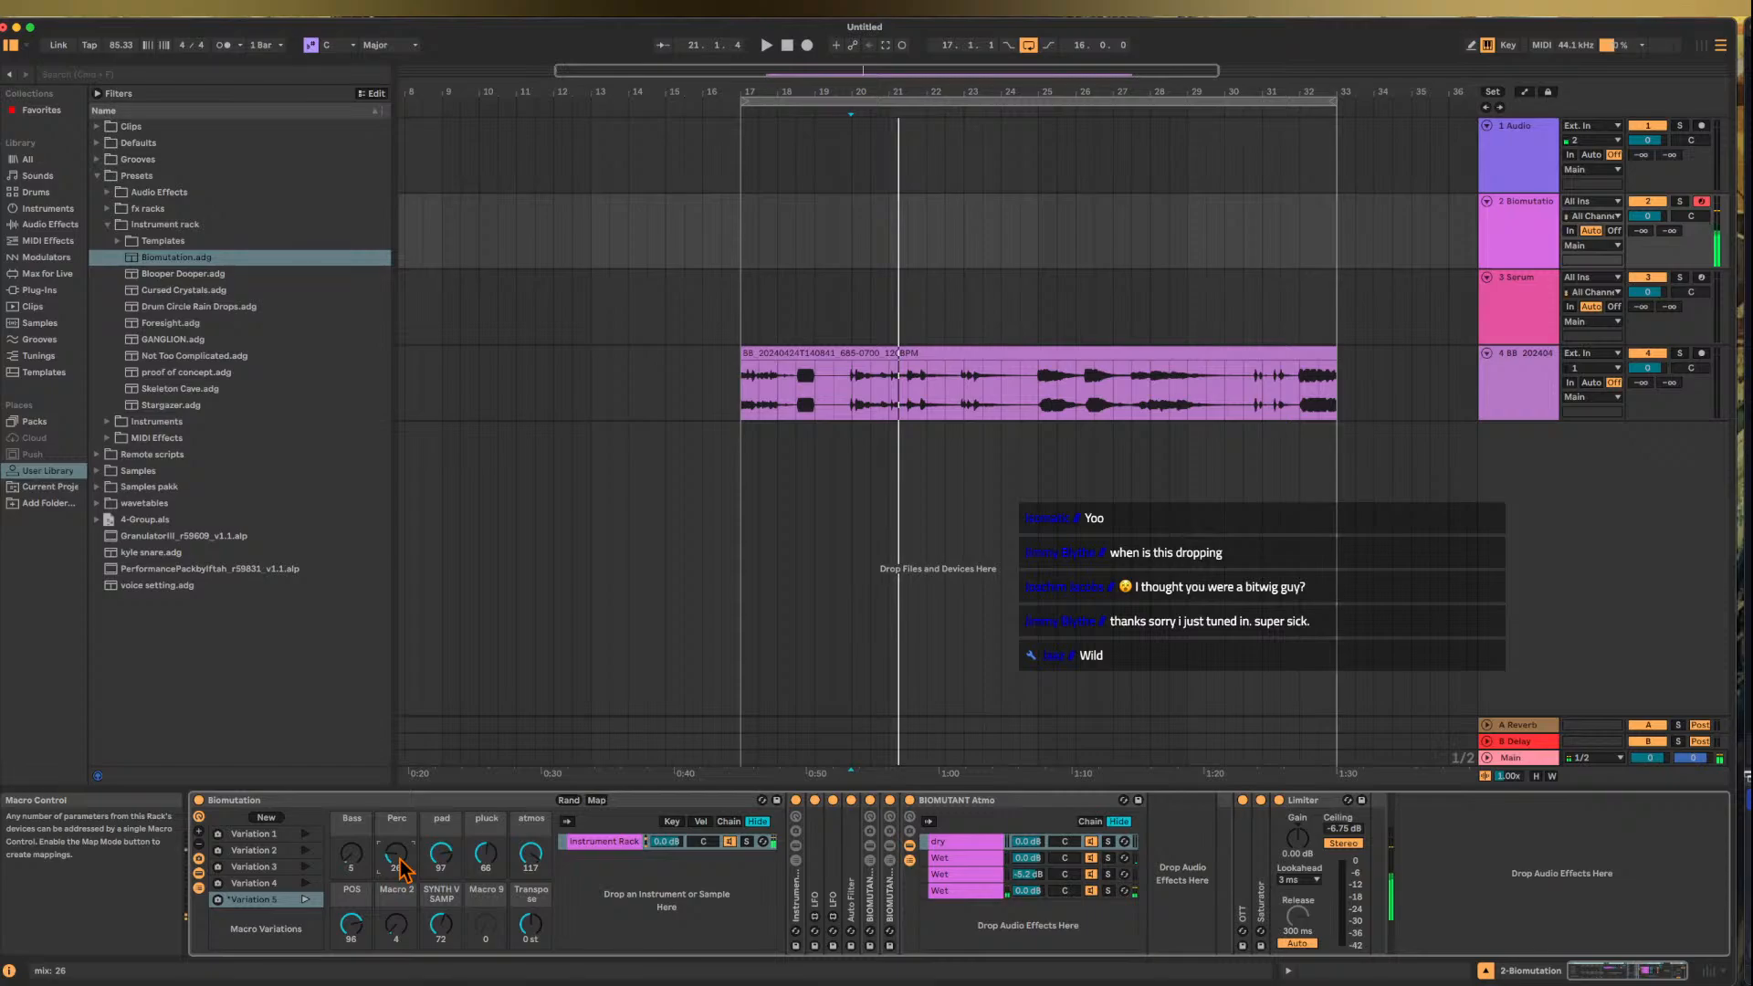
key(z)
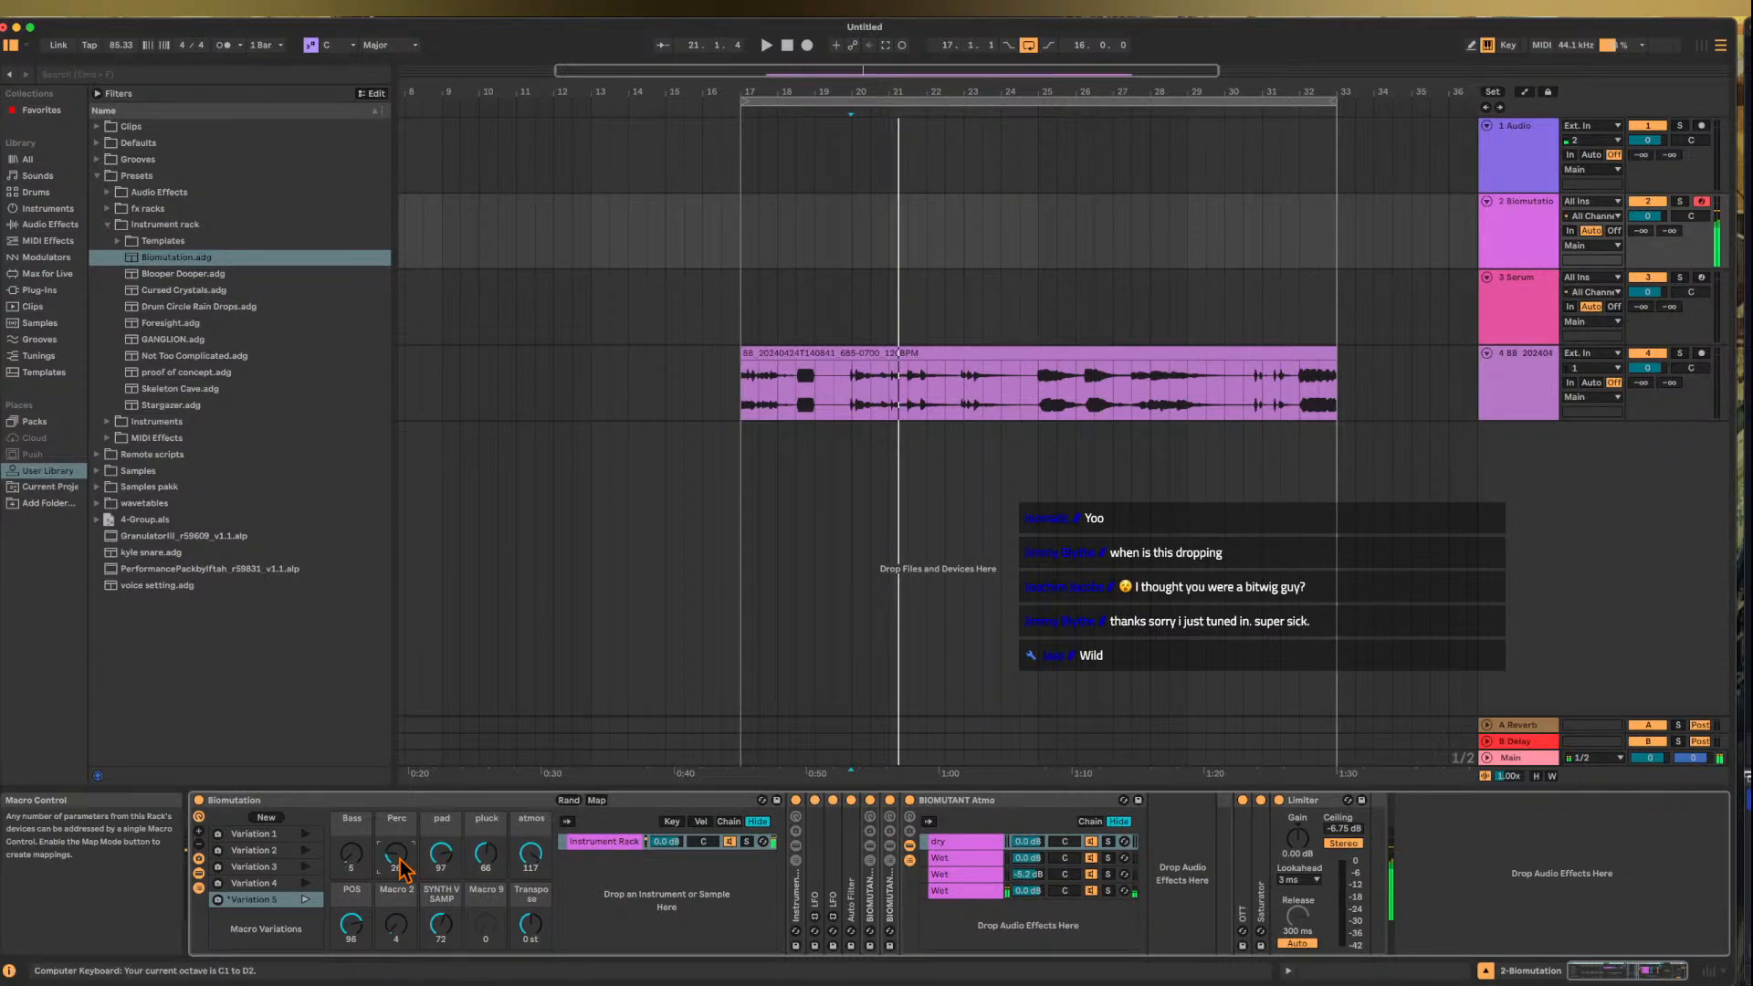
key(z)
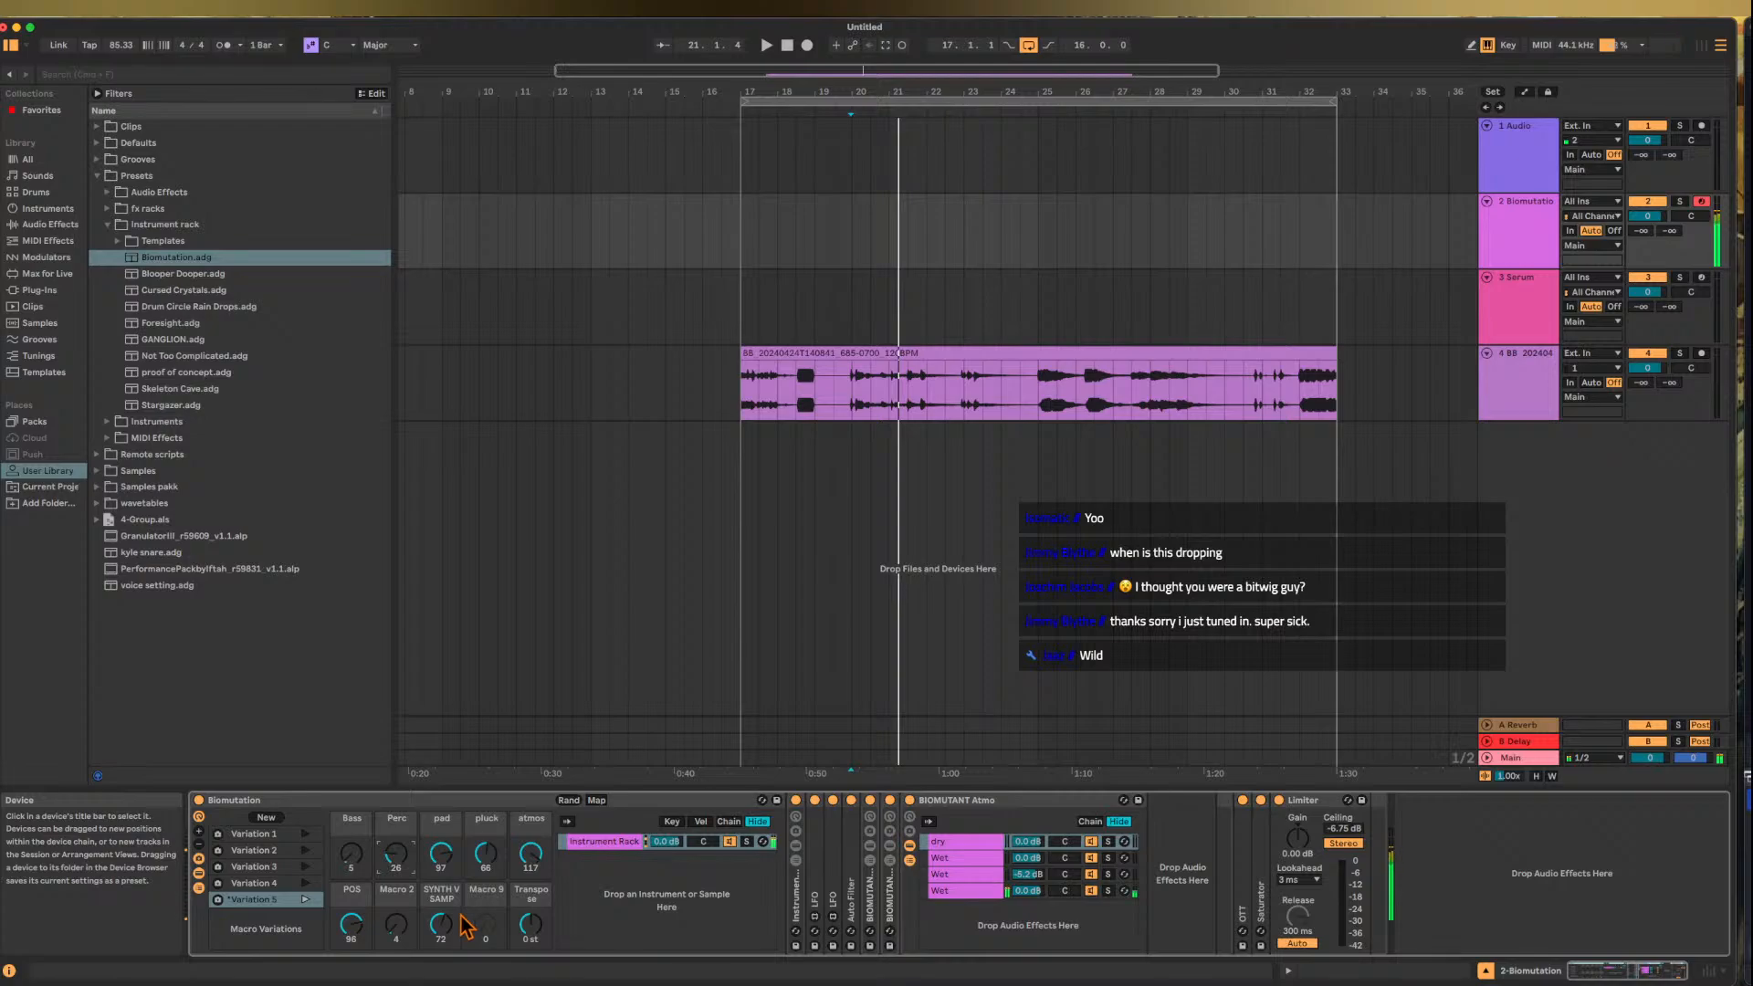
- Lower atmos to about 46 while playing an octave down, and bring atmos, pluck, pad and Perc to 0
mouse_move(530, 854)
mouse_down()
mouse_move(530, 922)
mouse_move(533, 865)
mouse_up()
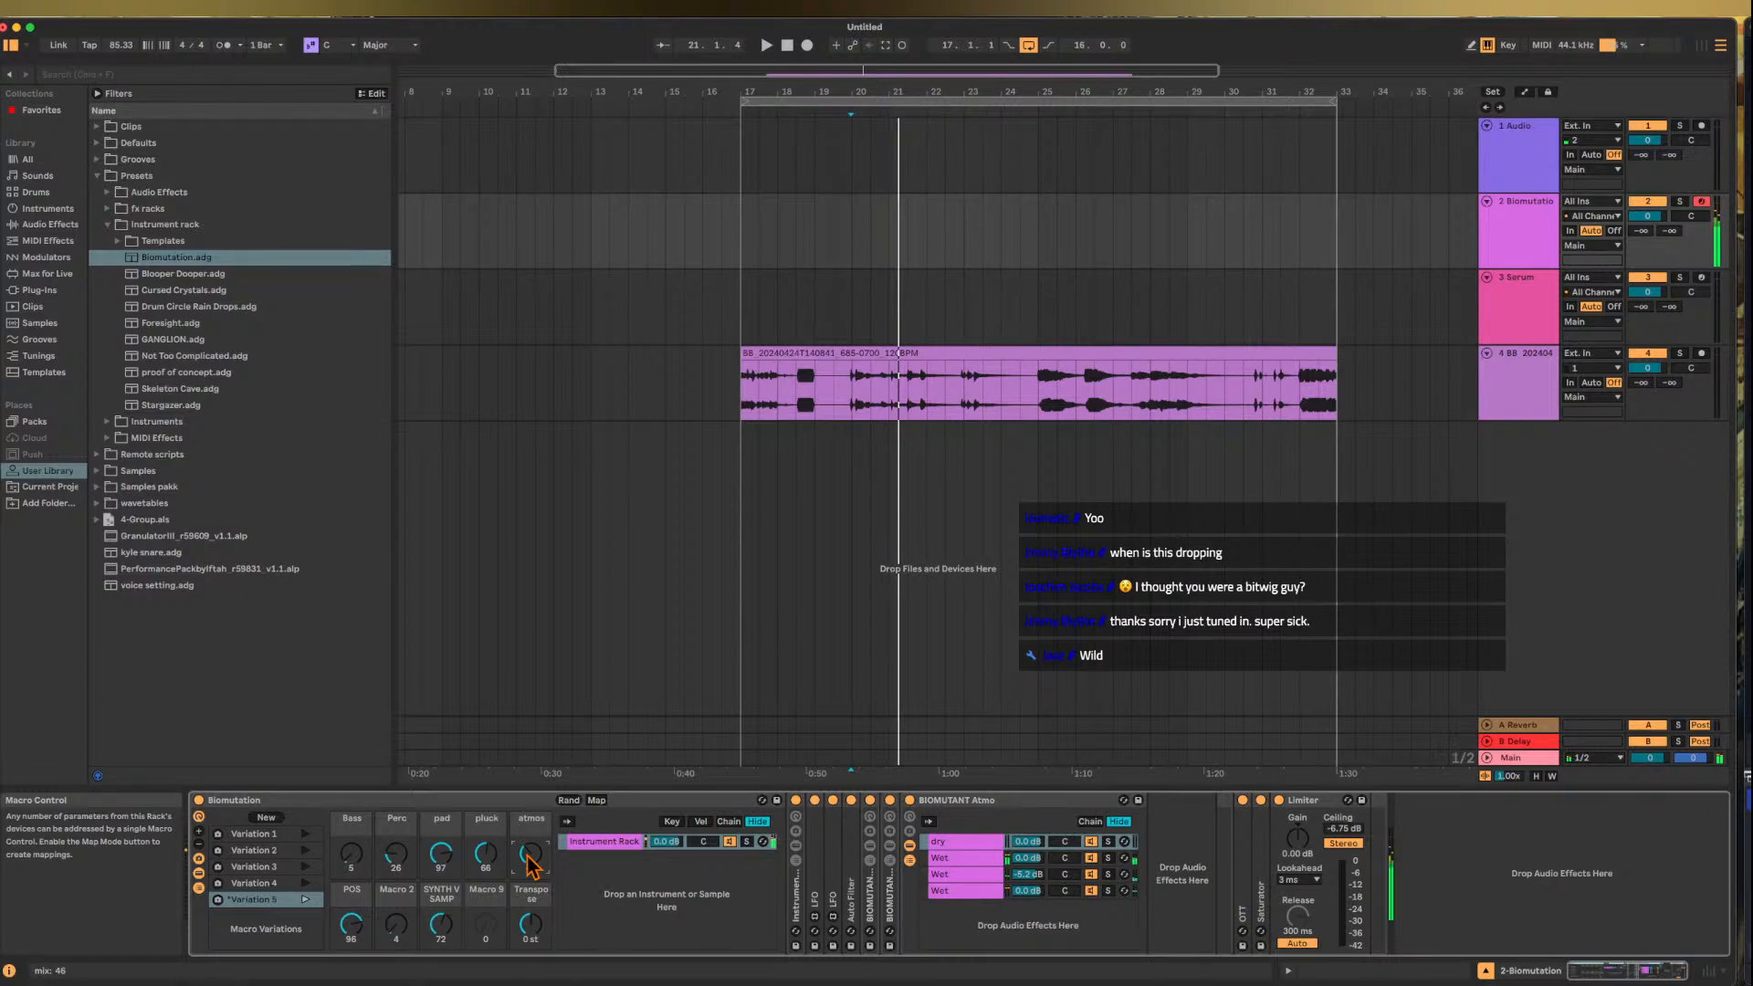
key(z)
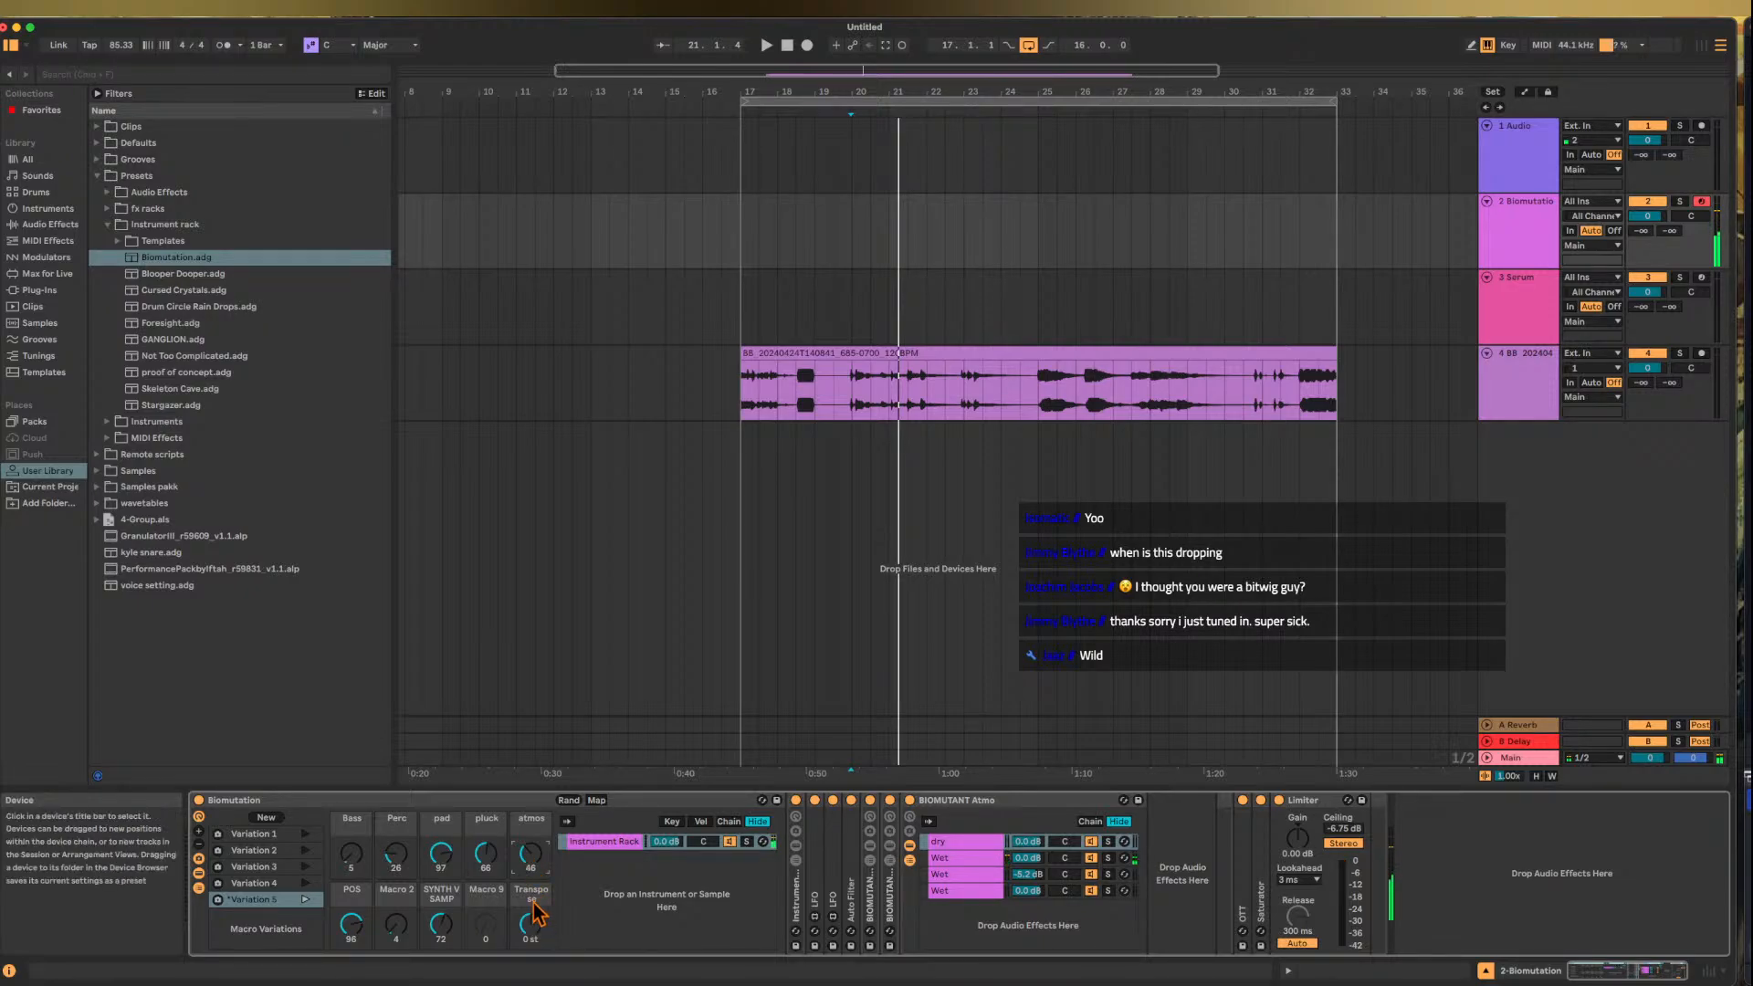
drag(531, 851, 398, 902)
click(395, 854)
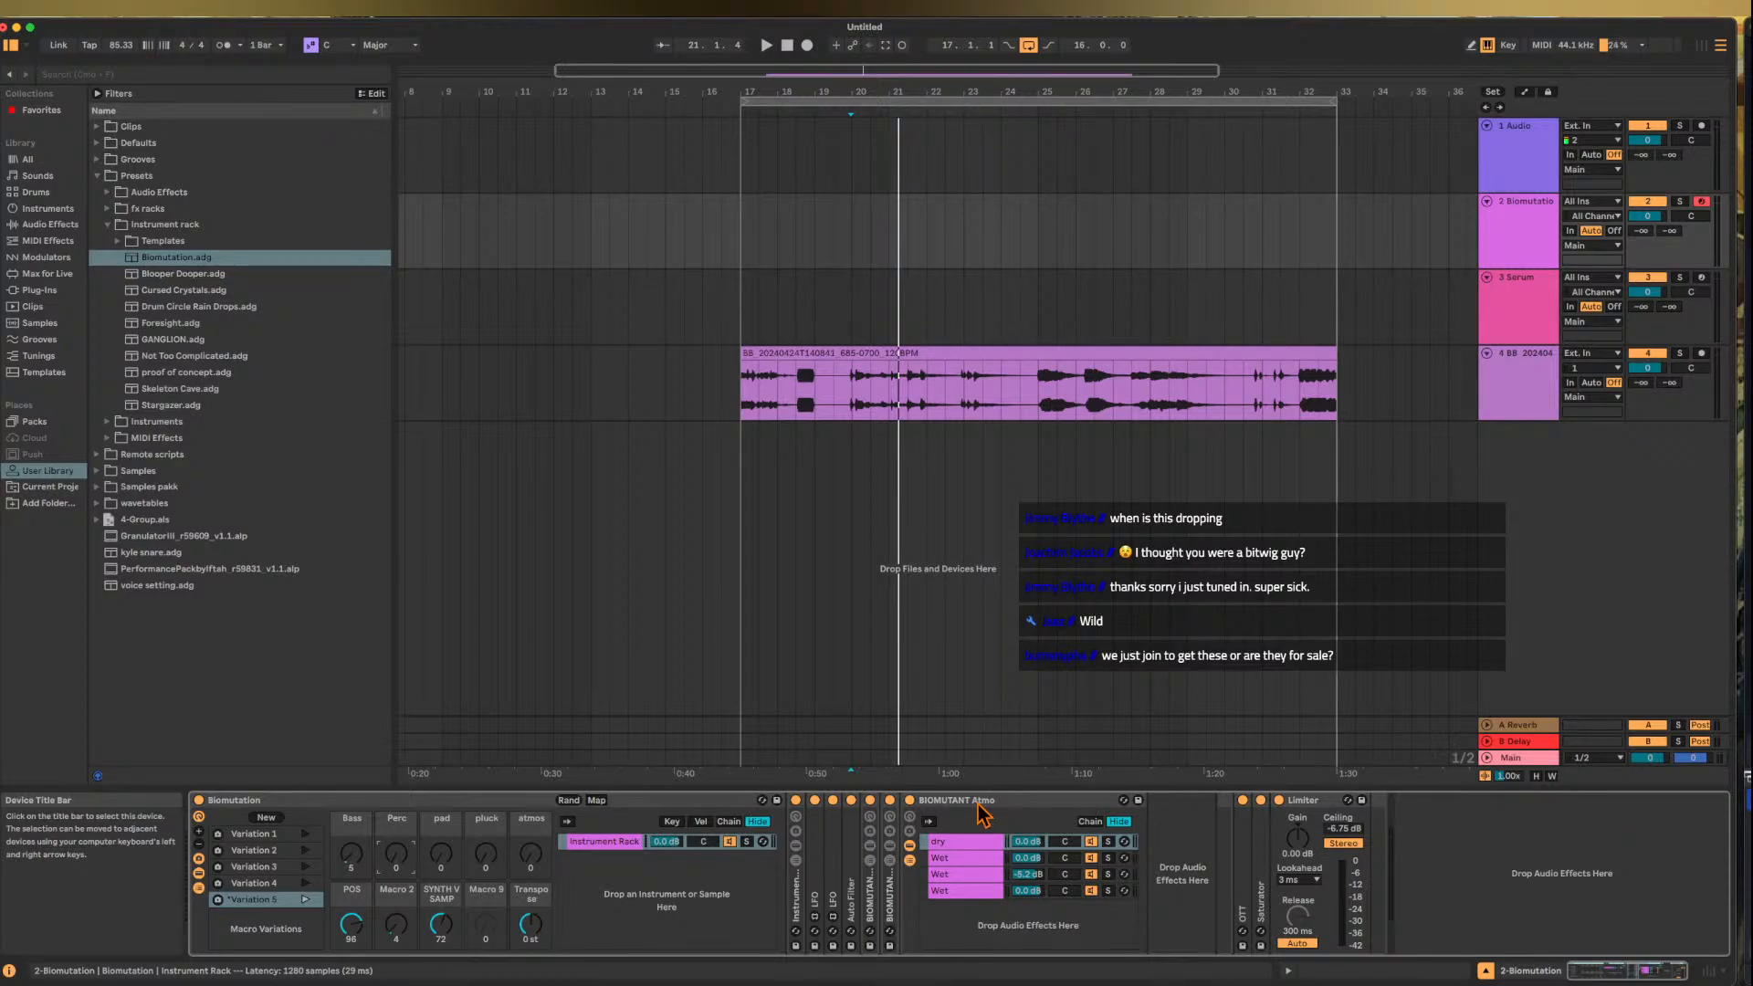
- Examine the first LFO and the Granulator III chain inside the nested Instrument Rack
double_click(820, 871)
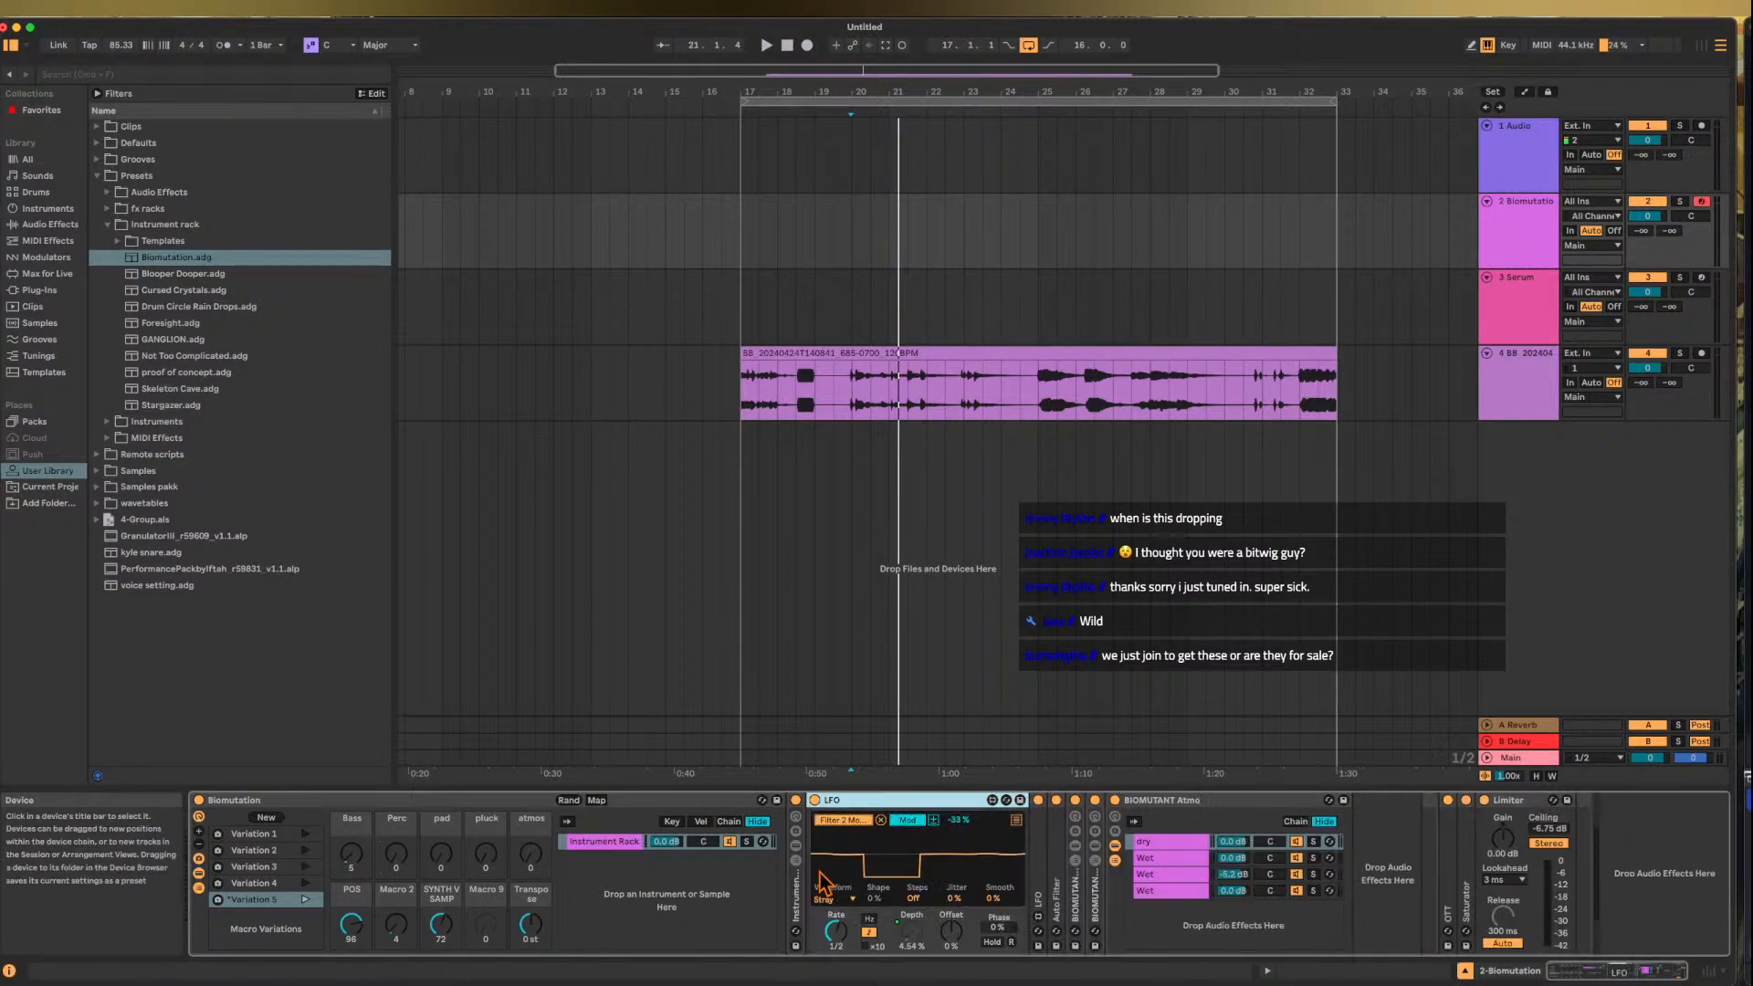
double_click(862, 800)
double_click(796, 883)
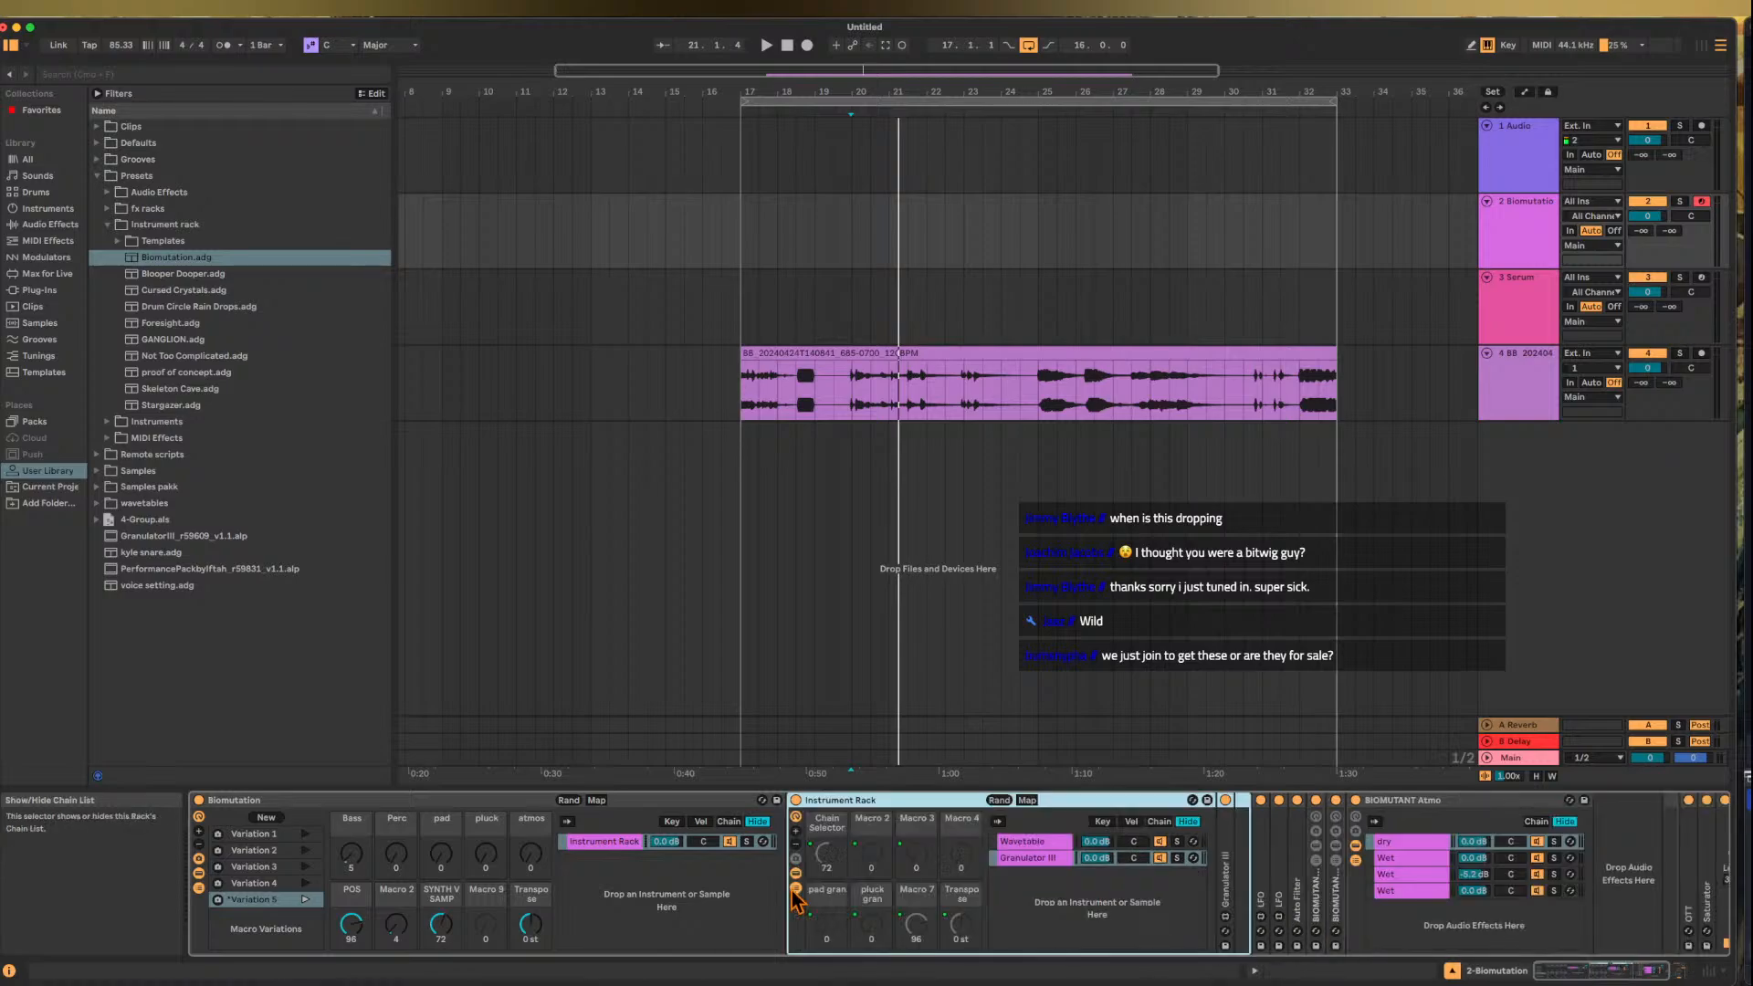
click(1018, 858)
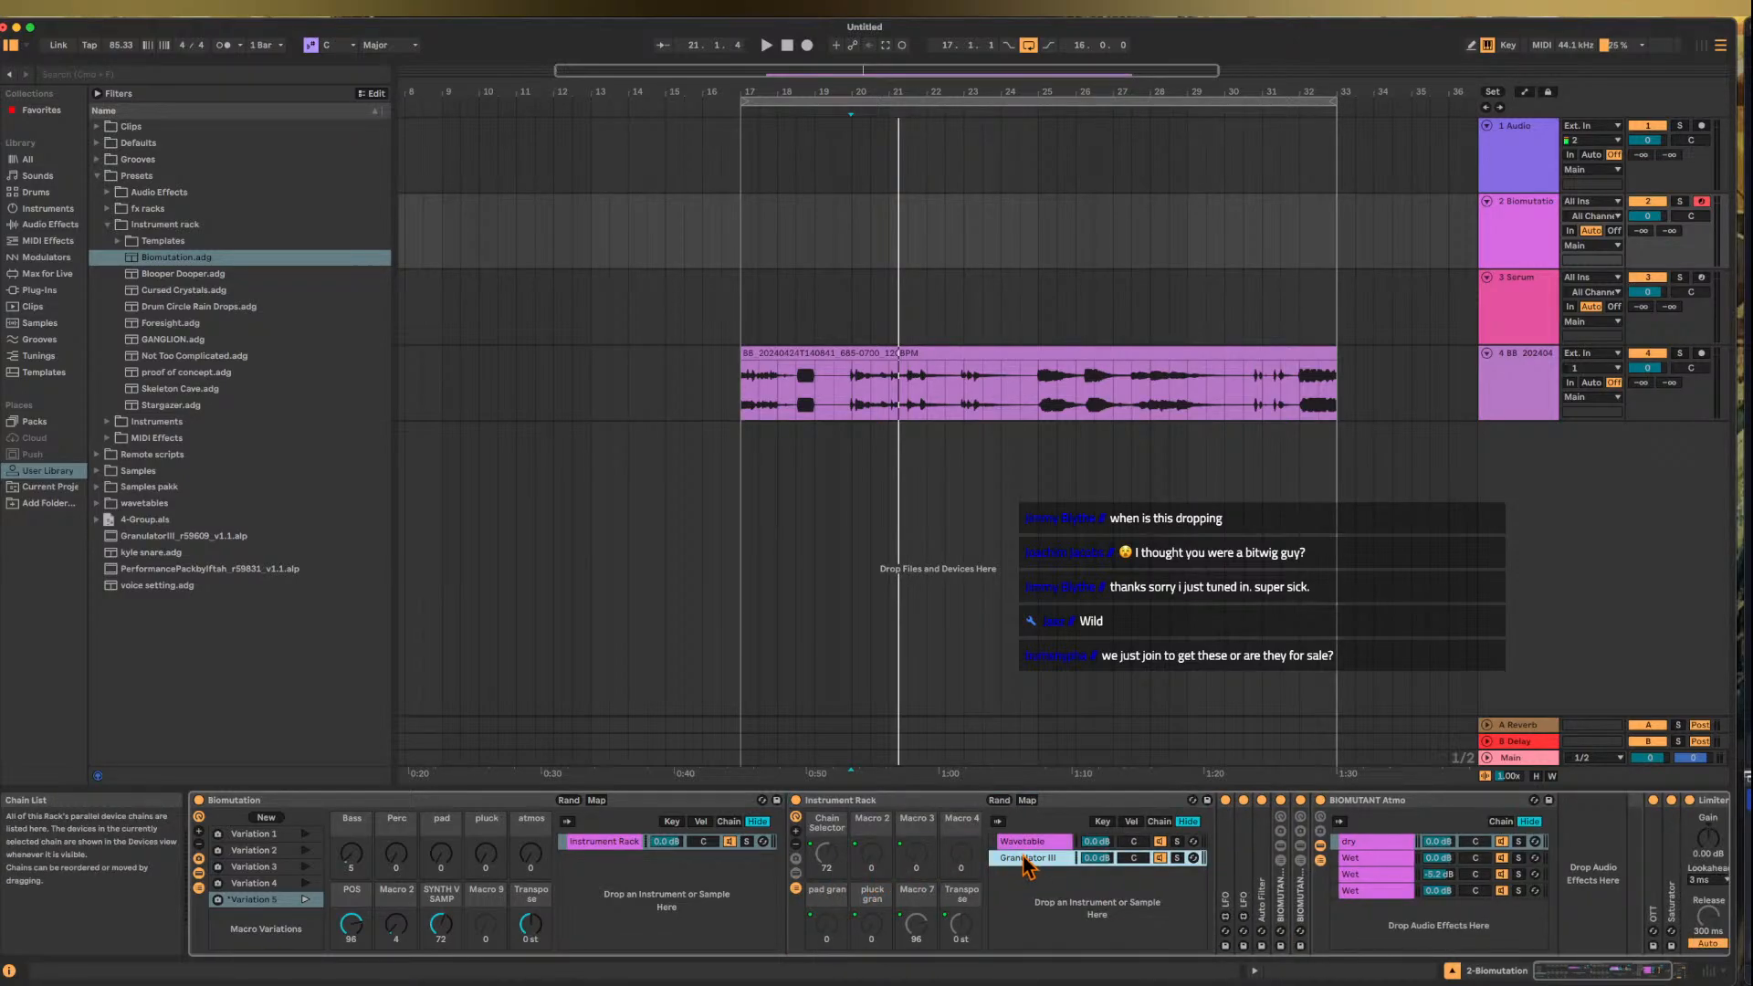
double_click(1226, 860)
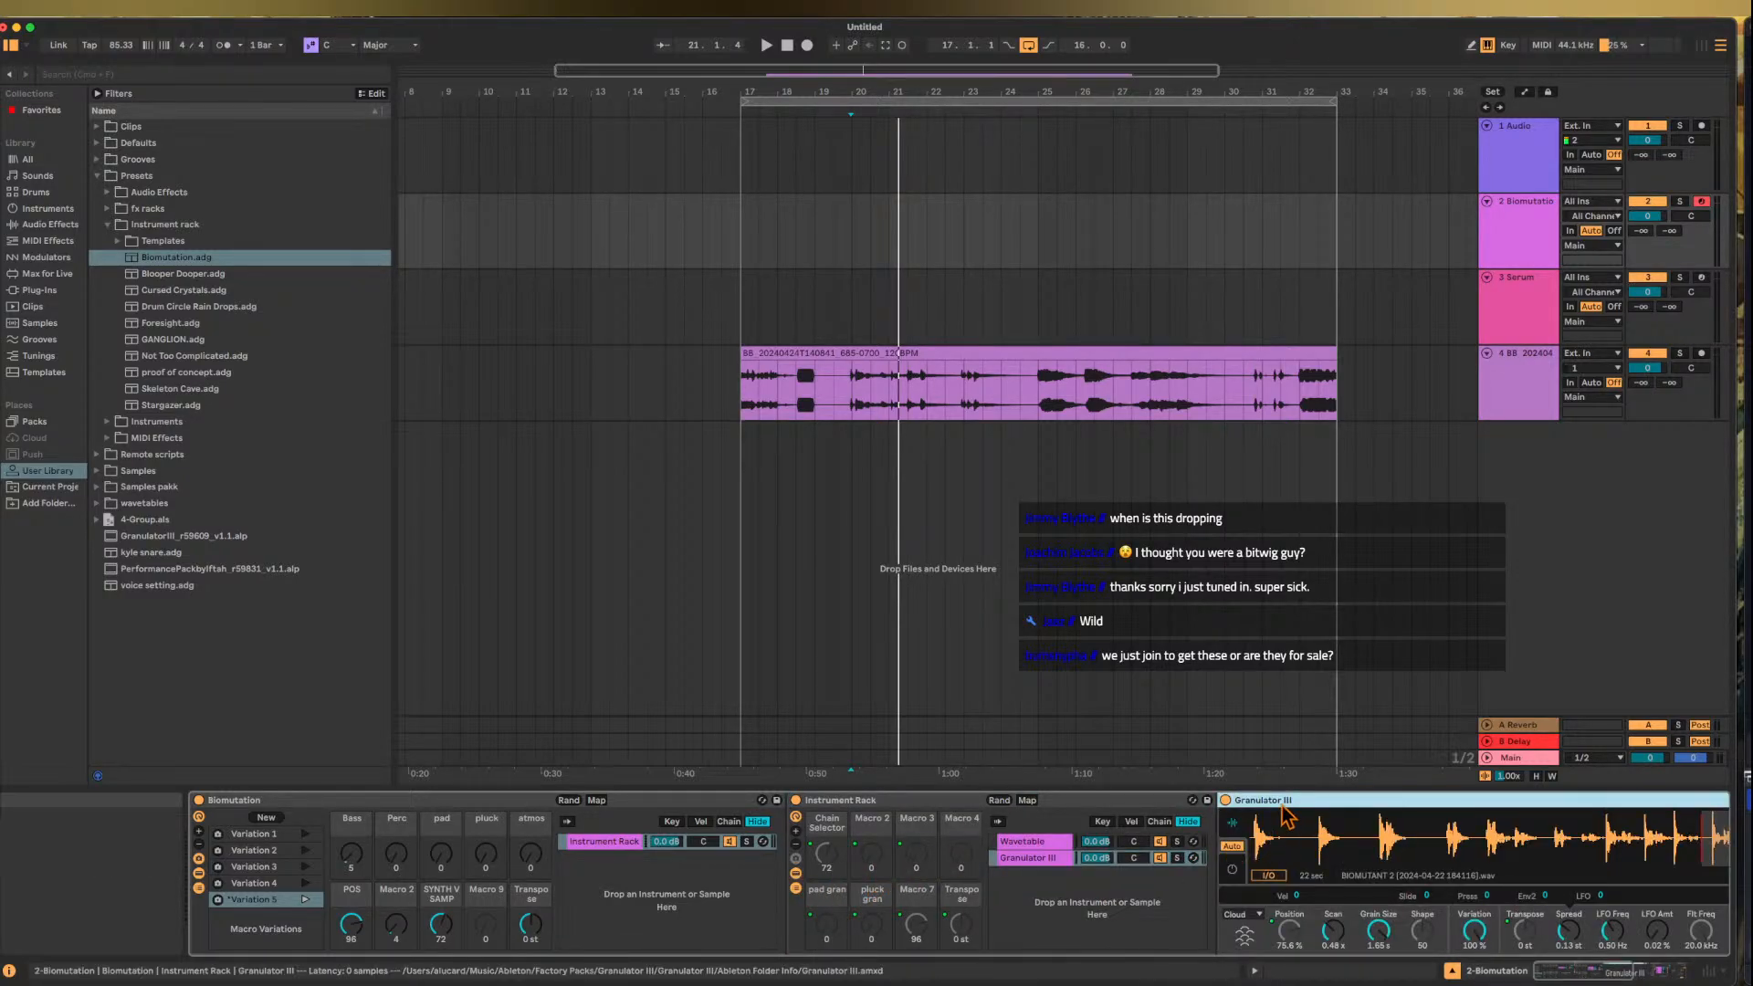
double_click(1280, 803)
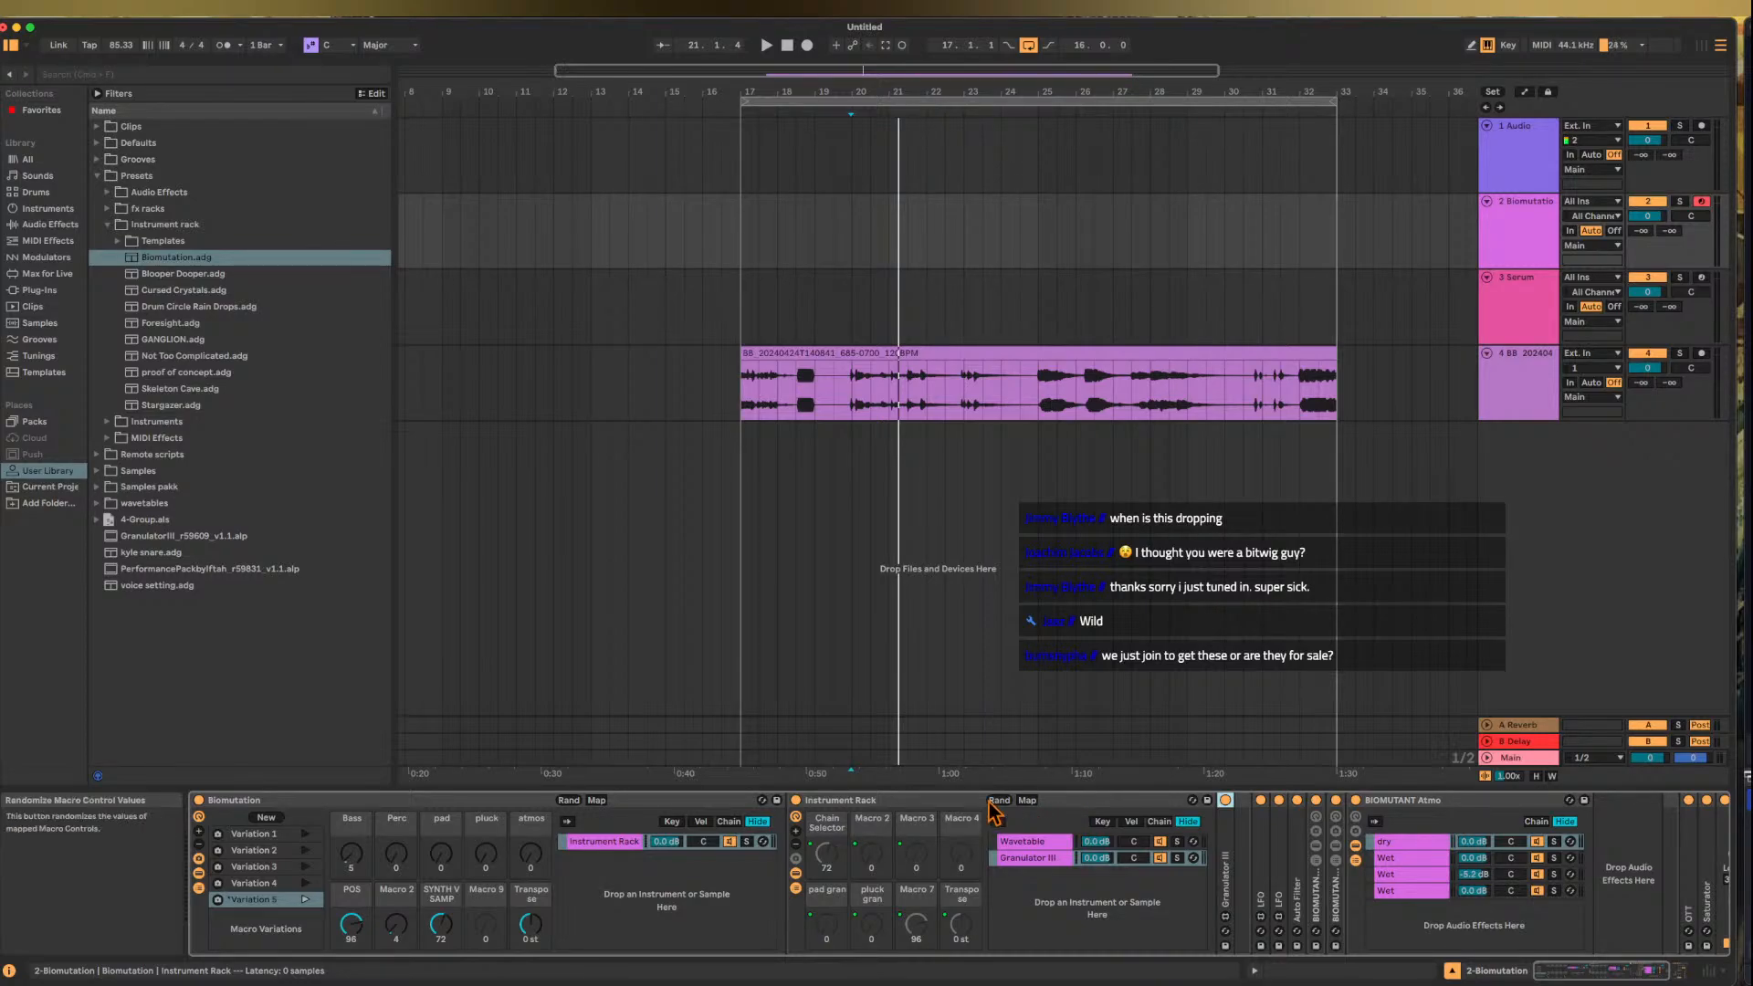
- Collapse the nested Instrument Rack, the BIOMUTANT Atmo rack and the effects after it
double_click(939, 807)
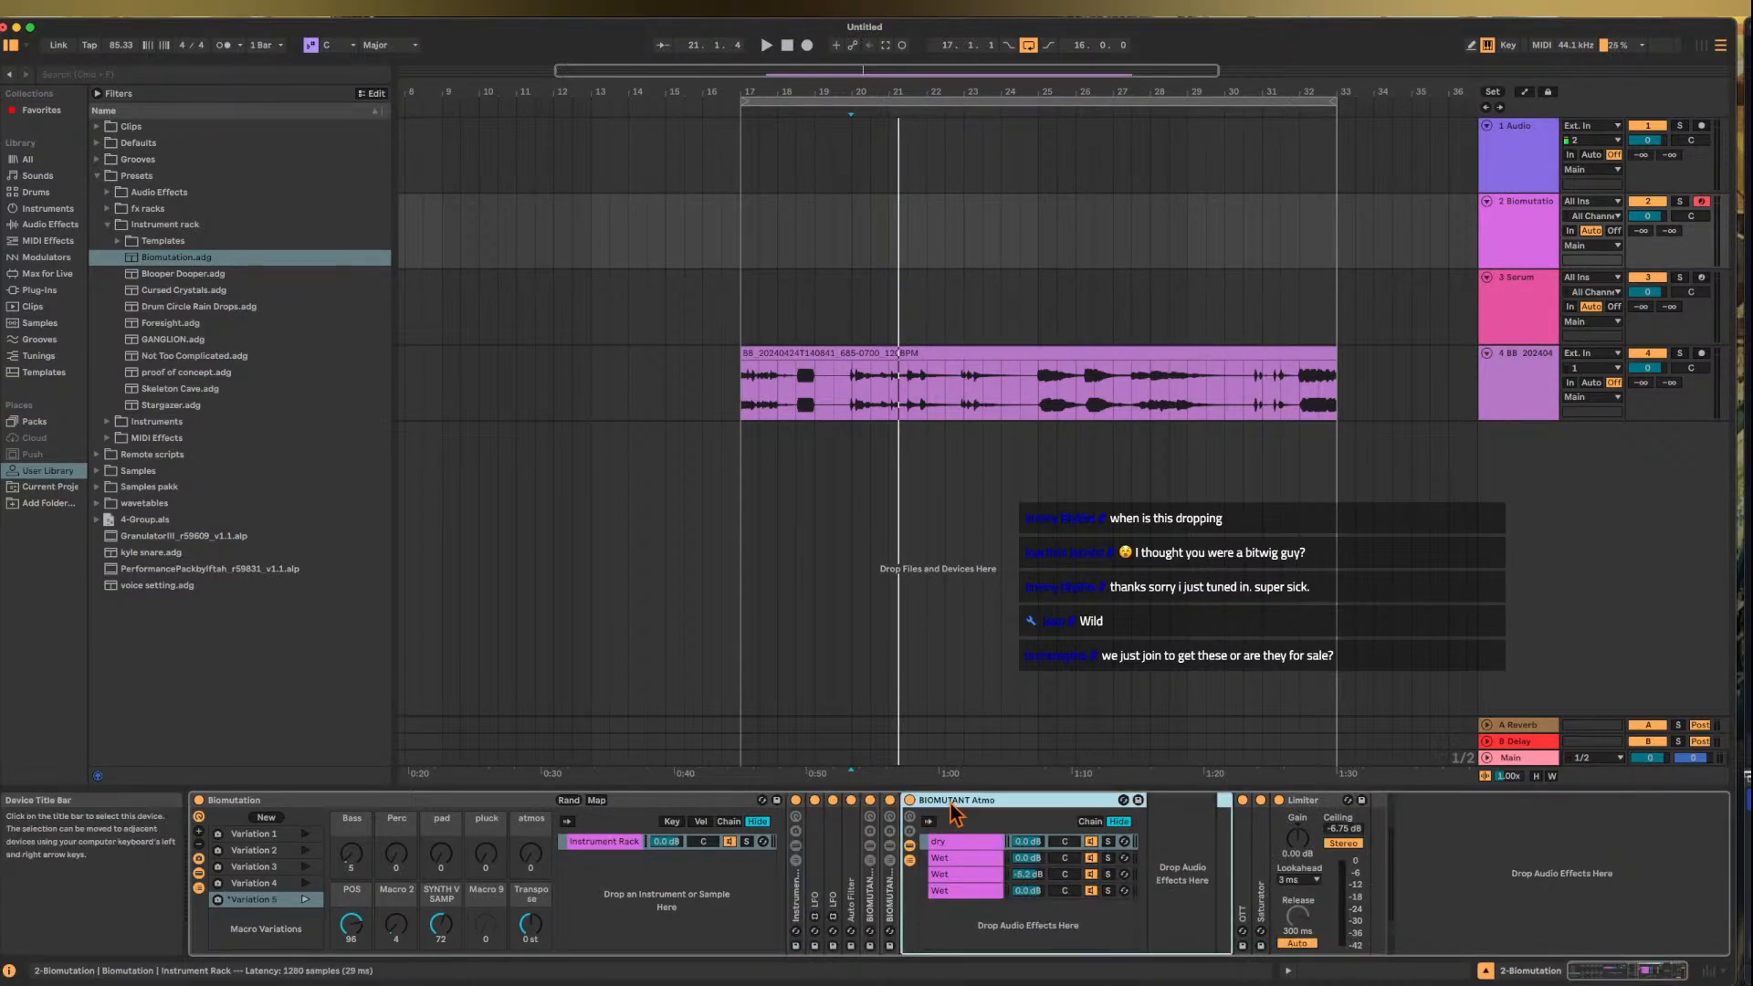
double_click(951, 803)
double_click(992, 810)
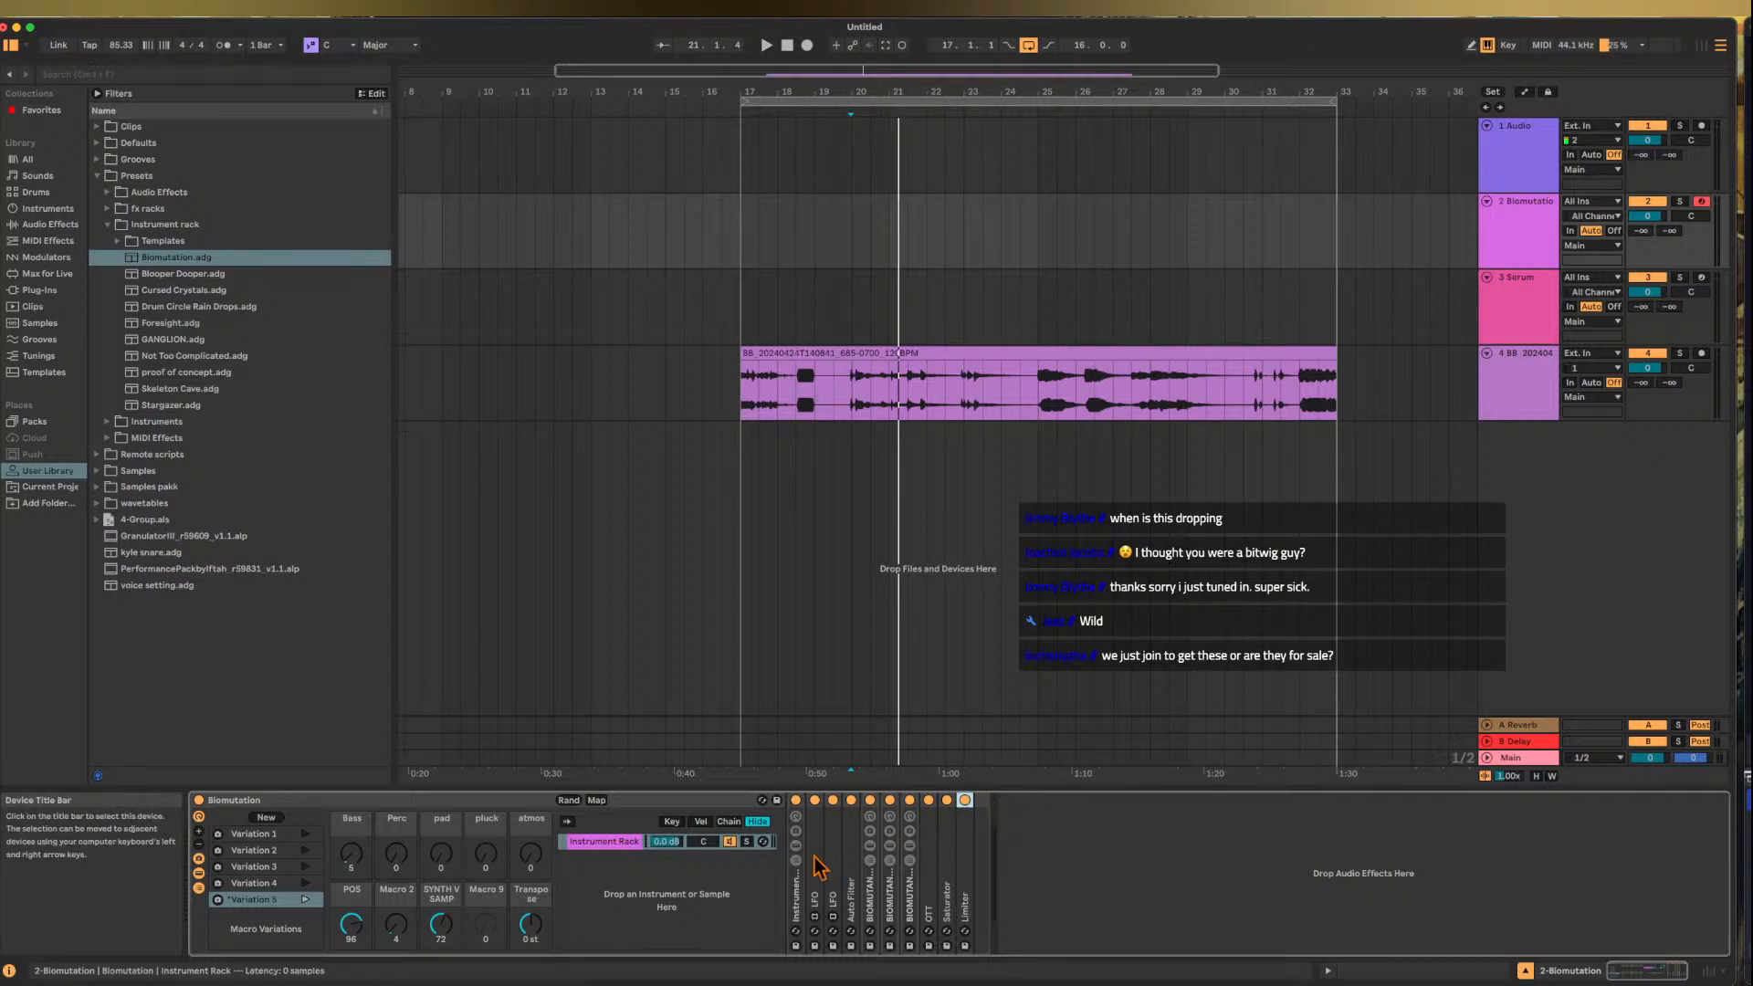
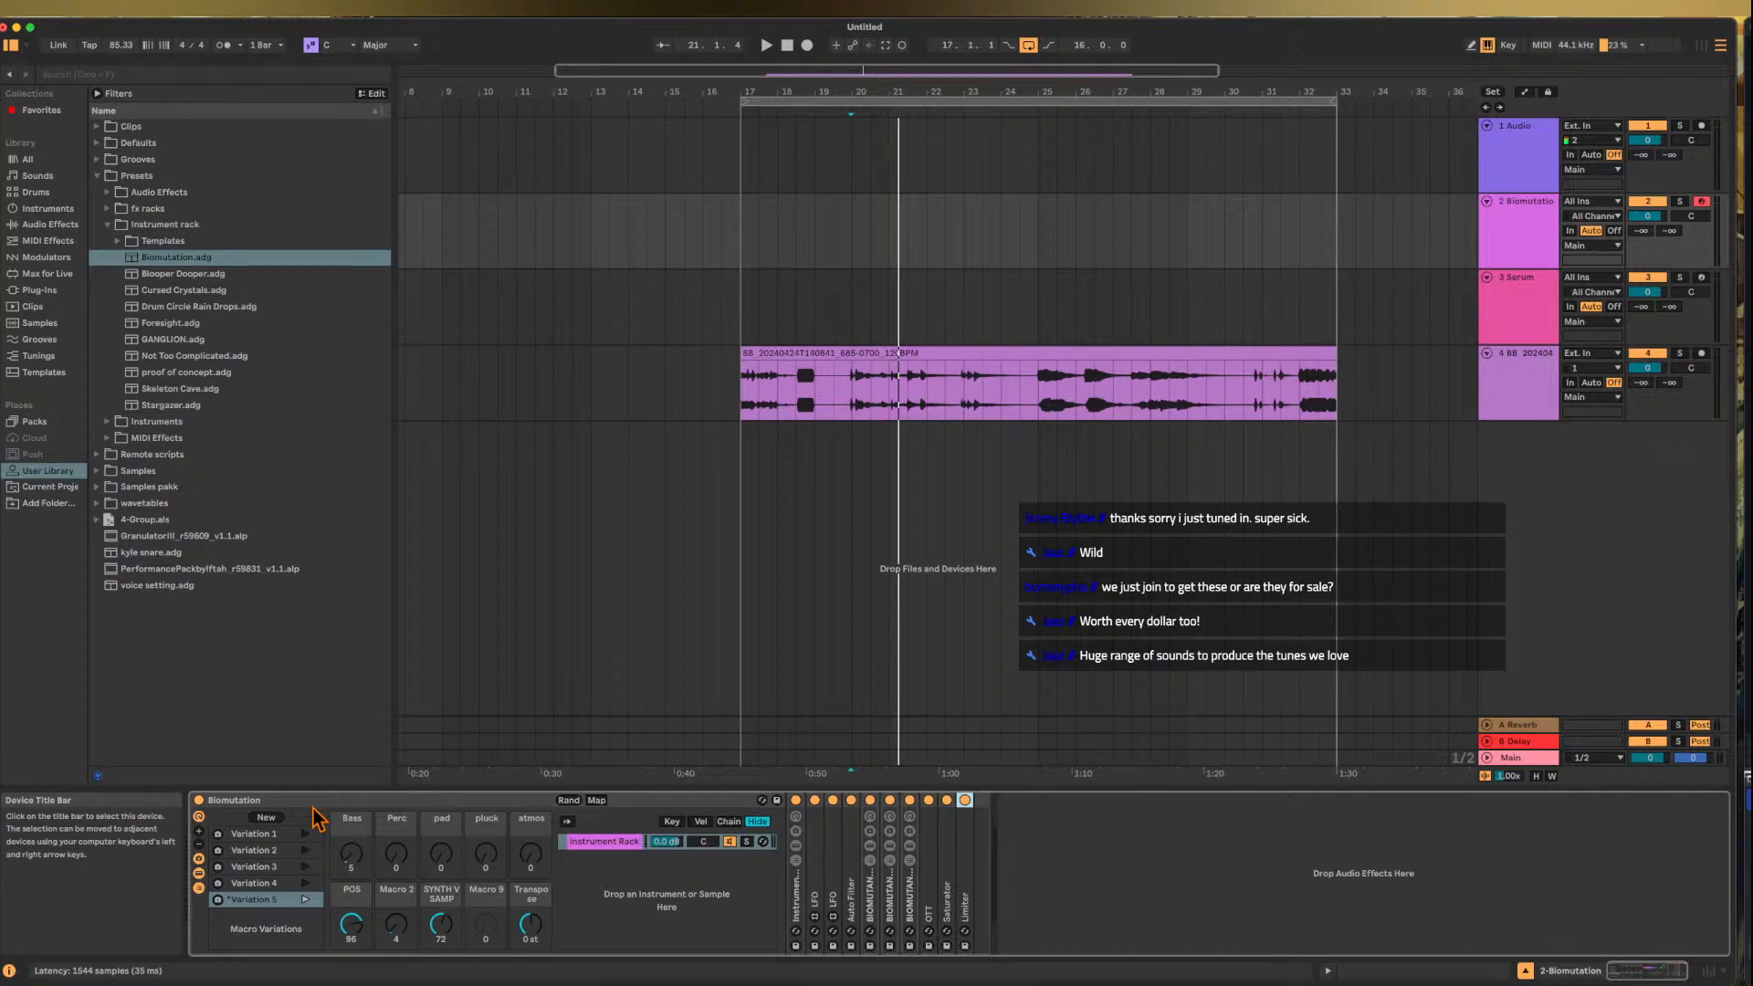
- Examine the BIOMUTANT Percussion rack and the BIOMUTANT Neuro Bass rack with its Freq splitter and effects chain
double_click(869, 887)
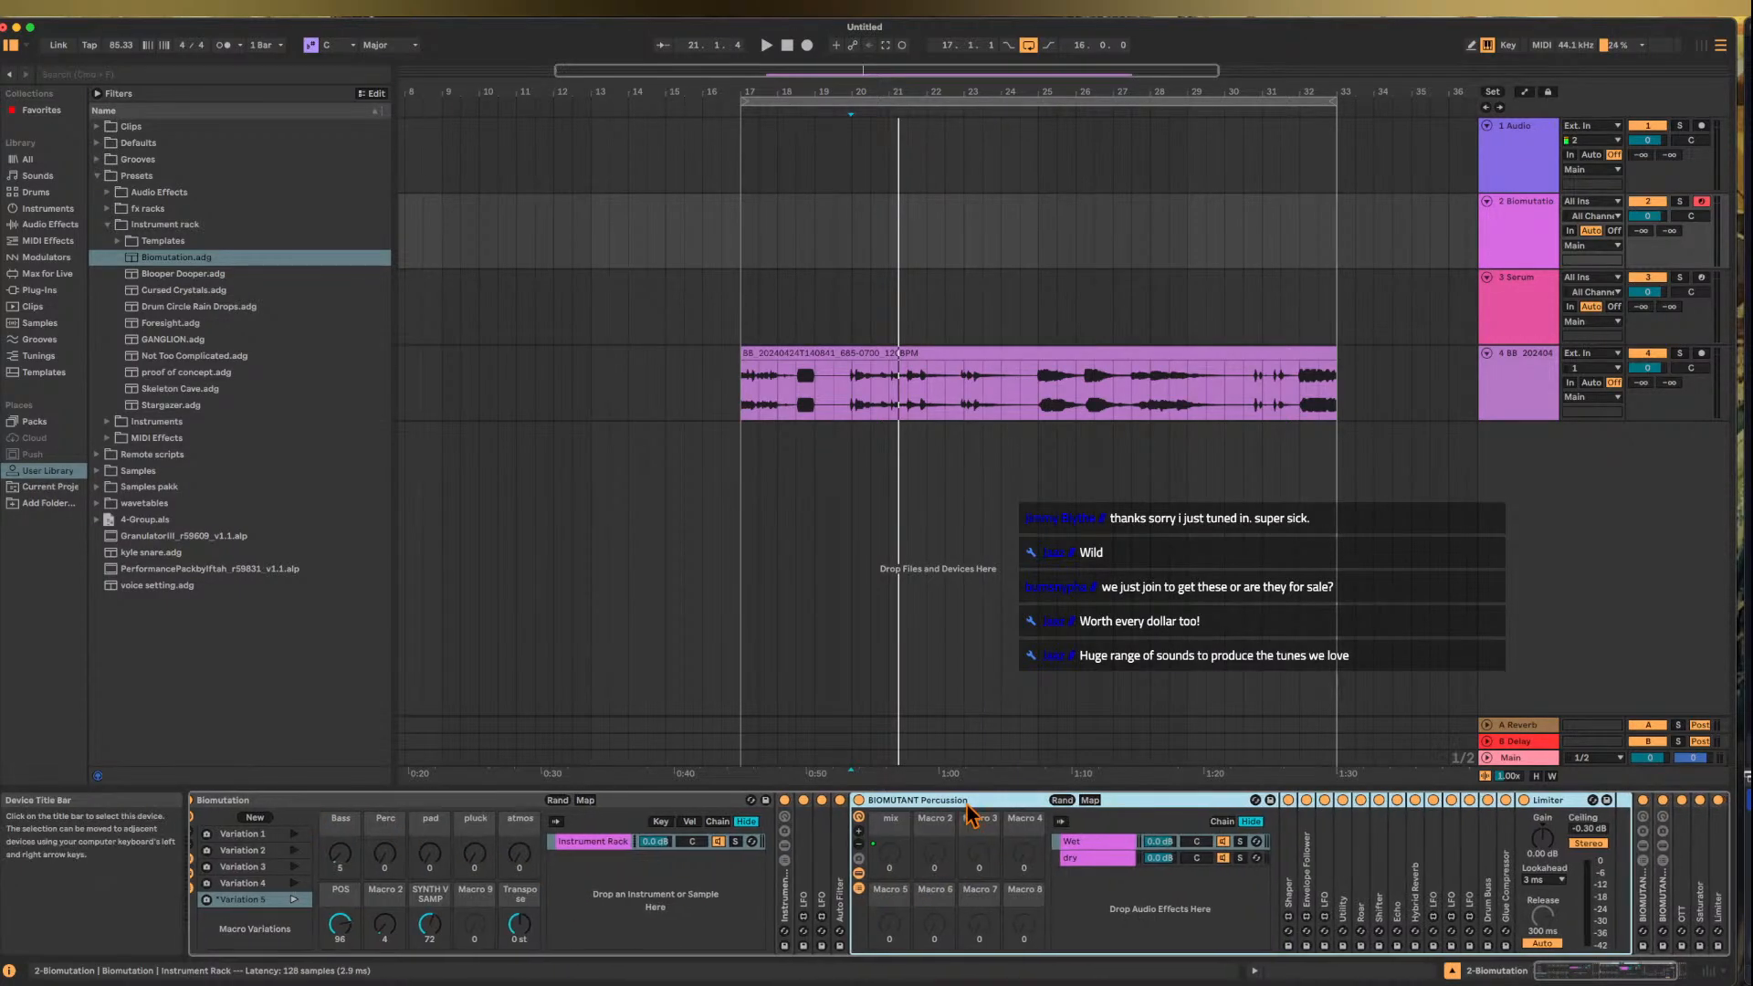
double_click(969, 803)
double_click(887, 899)
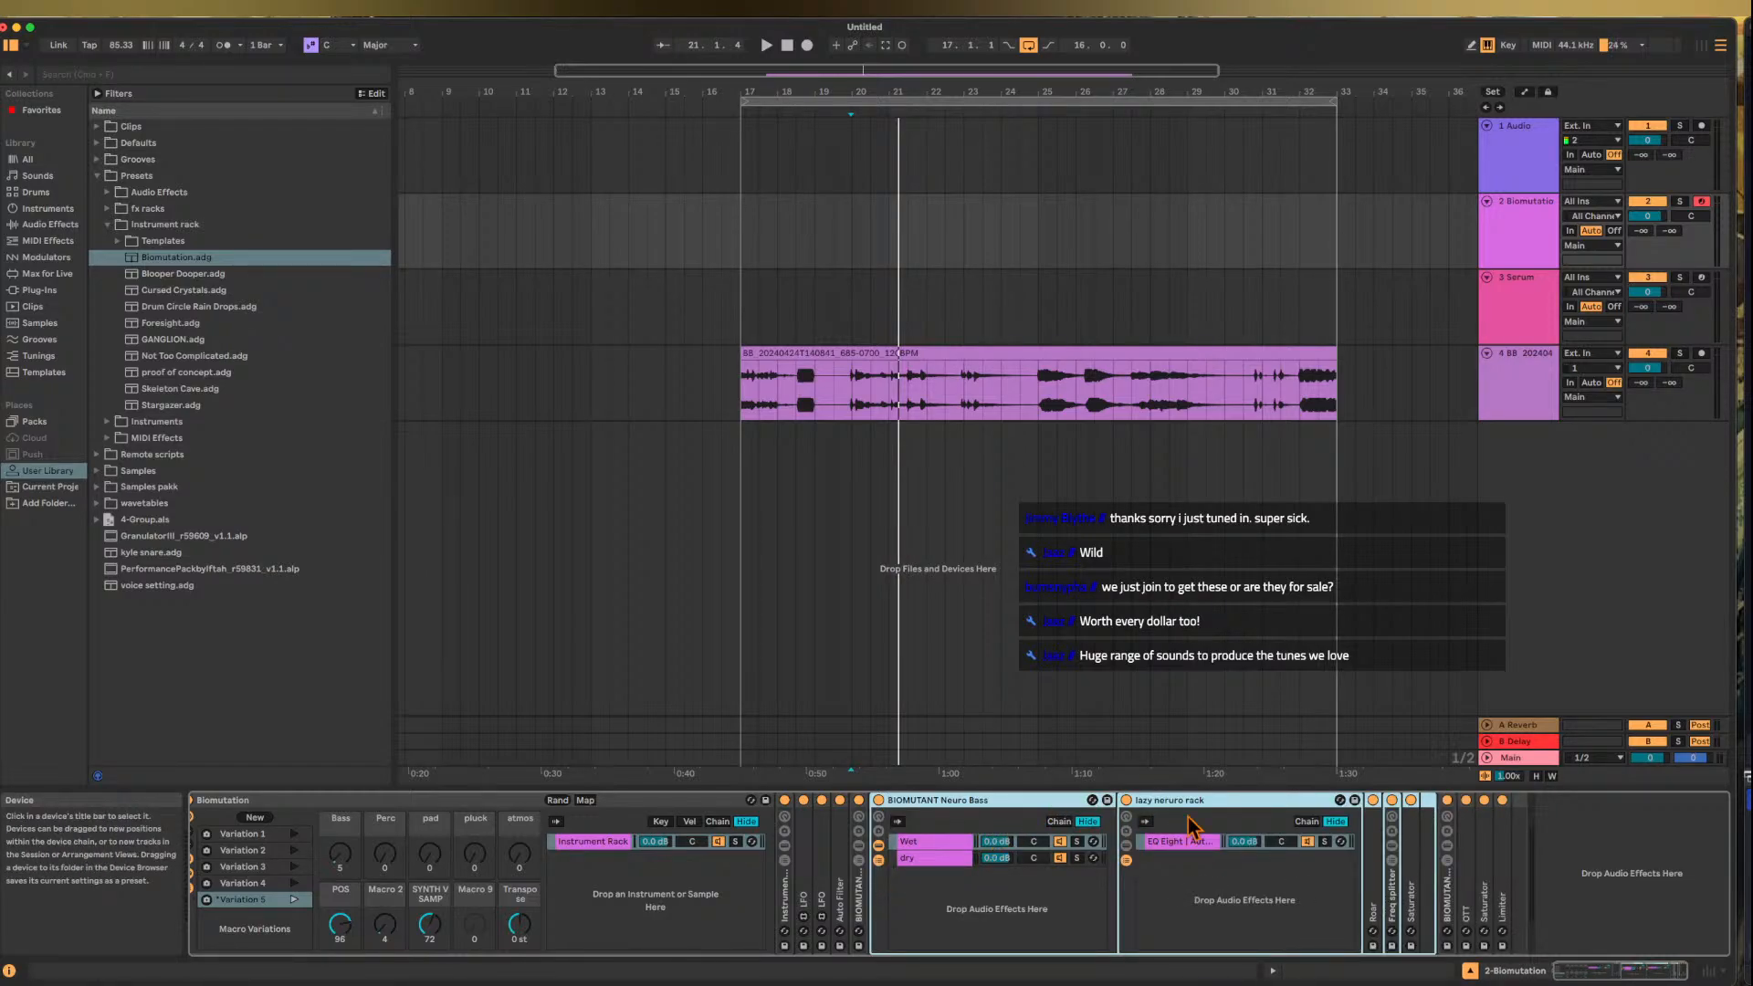
double_click(1392, 899)
scroll(1394, 899, right, 5)
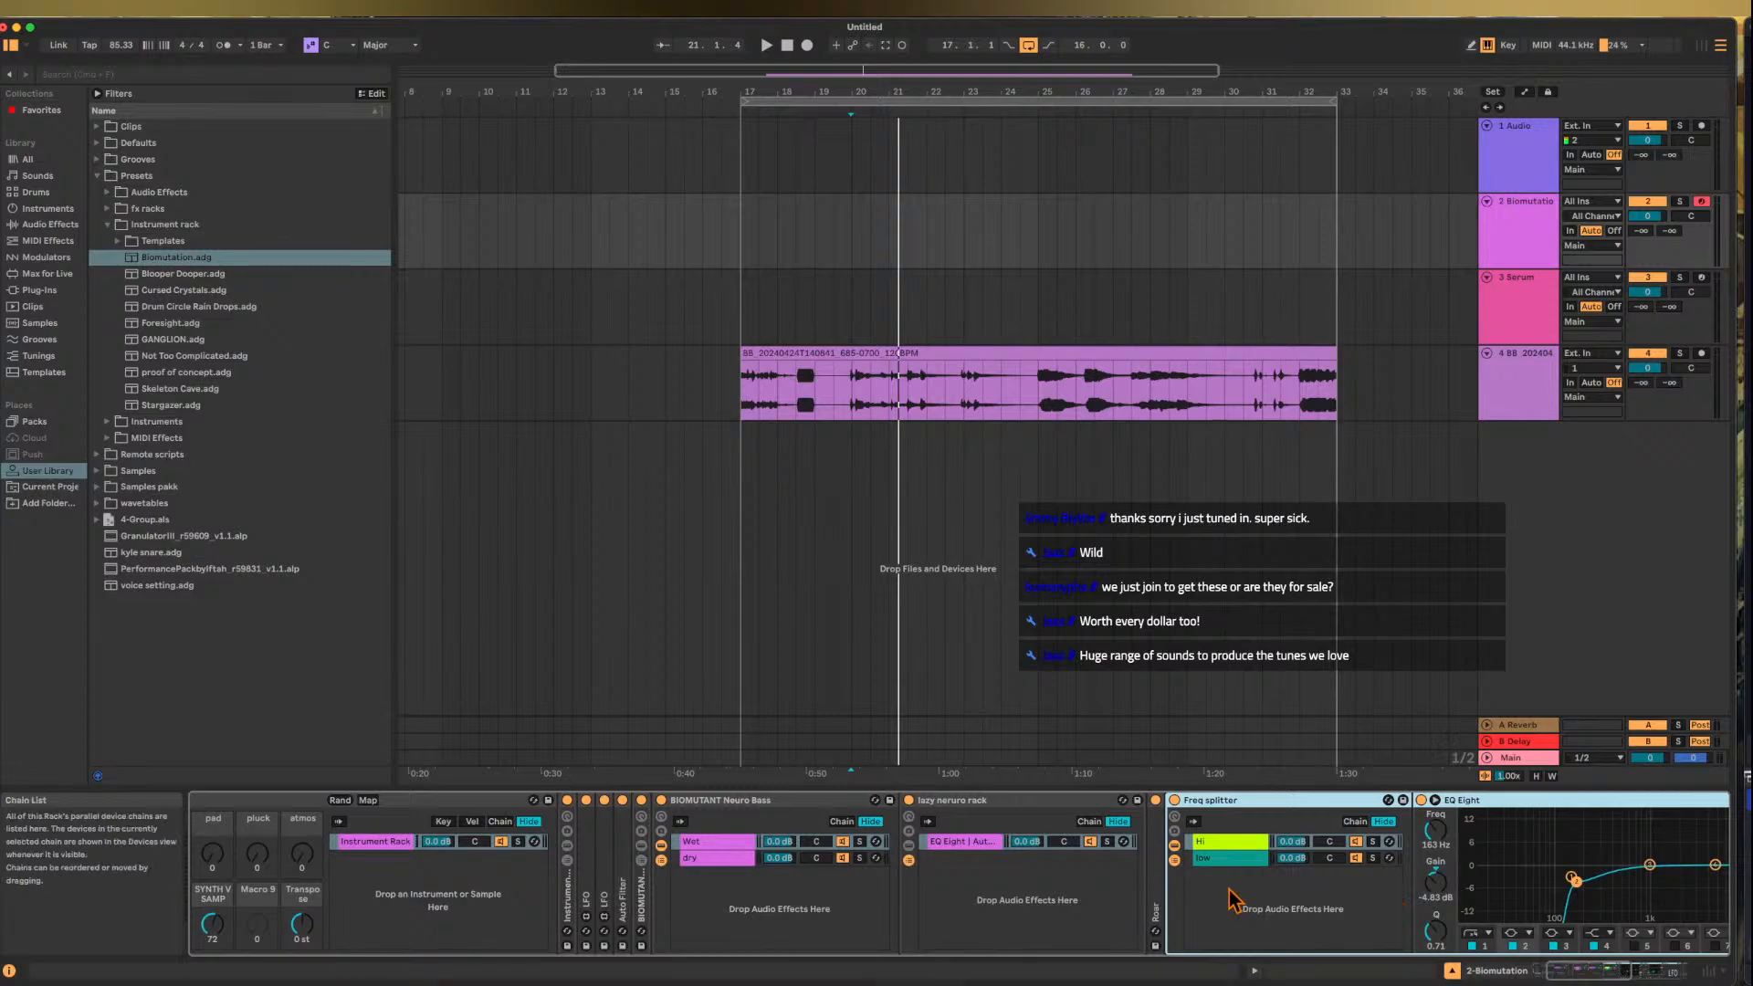
scroll(1394, 899, right, 8)
scroll(1234, 901, right, 1)
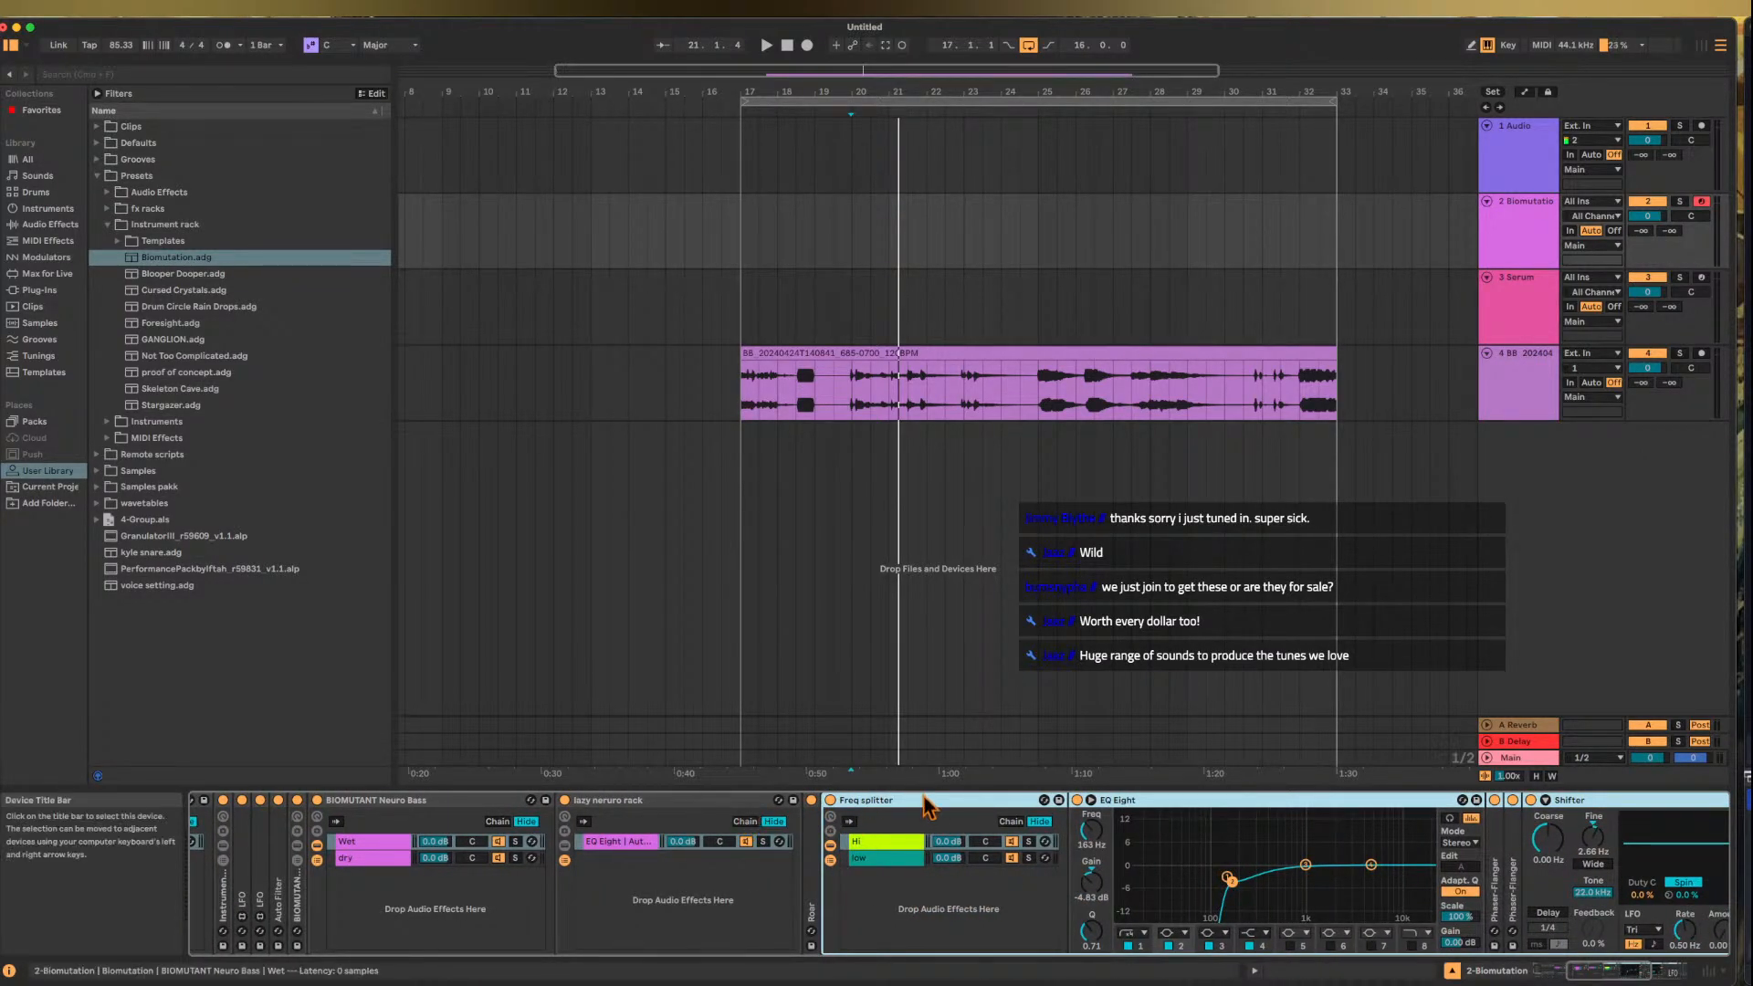
scroll(913, 862, left, 4)
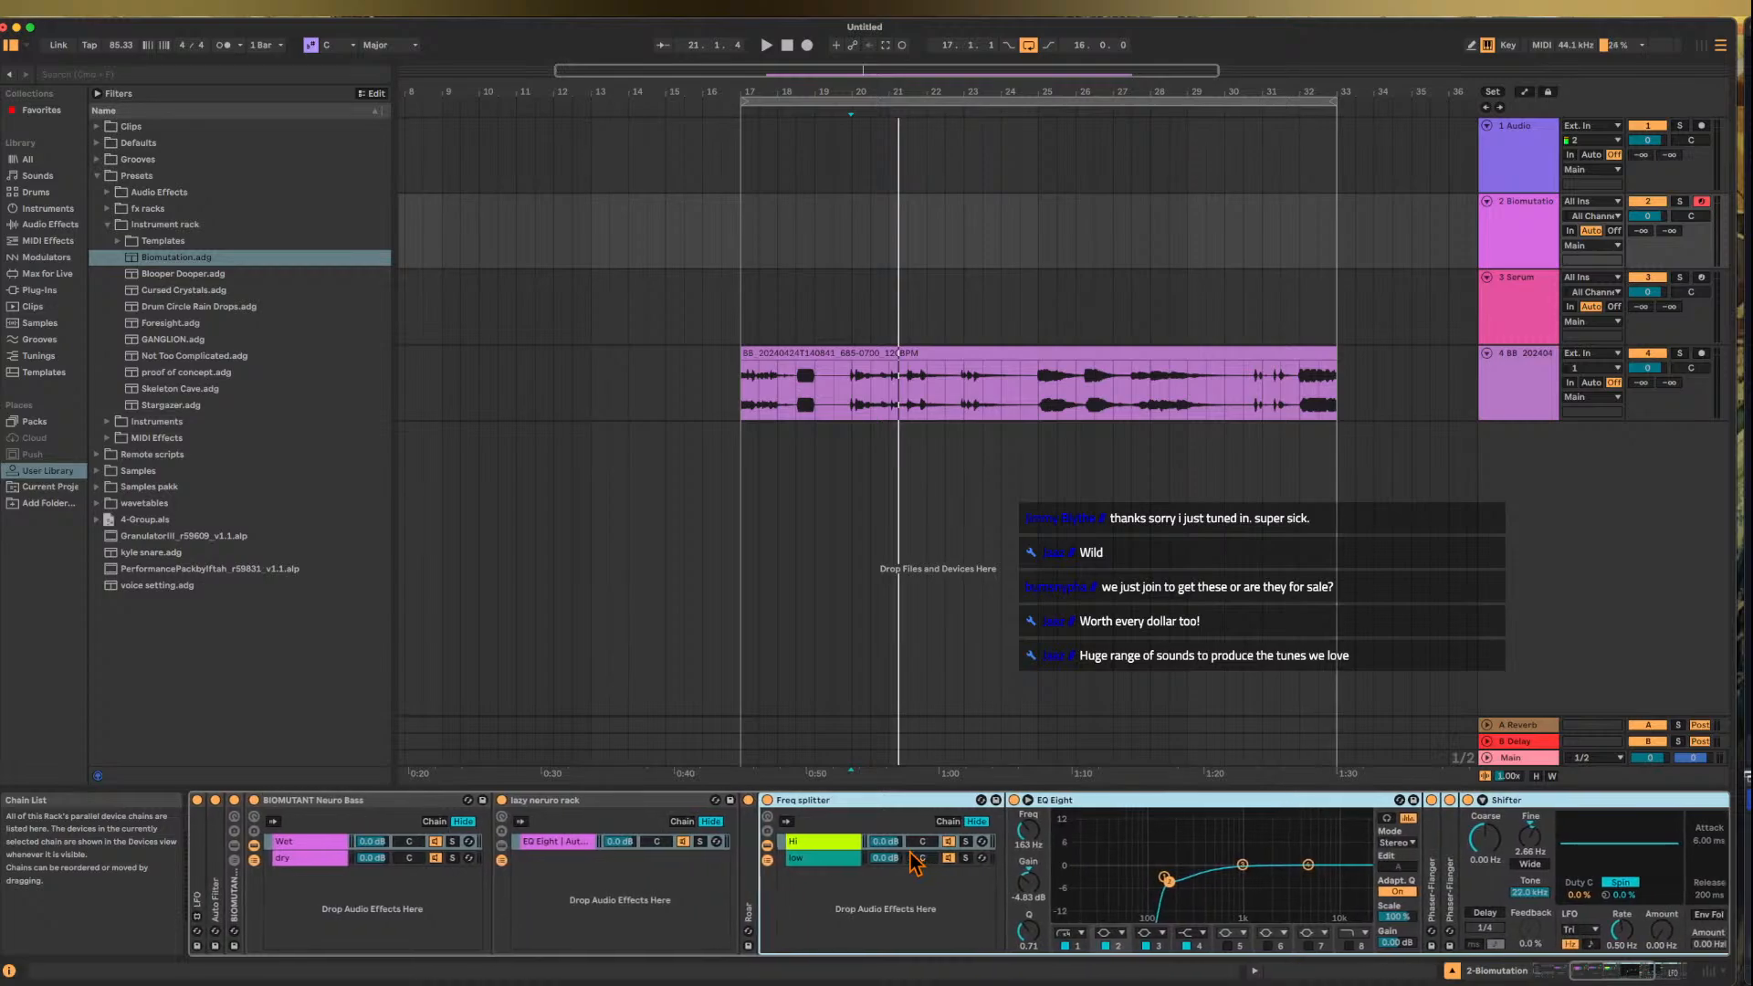
- Examine the BIOMUTANT Atmo rack and the nested Instrument Rack's Wavetable and Granulator III chains, collapsing each one again
scroll(913, 863, left, 8)
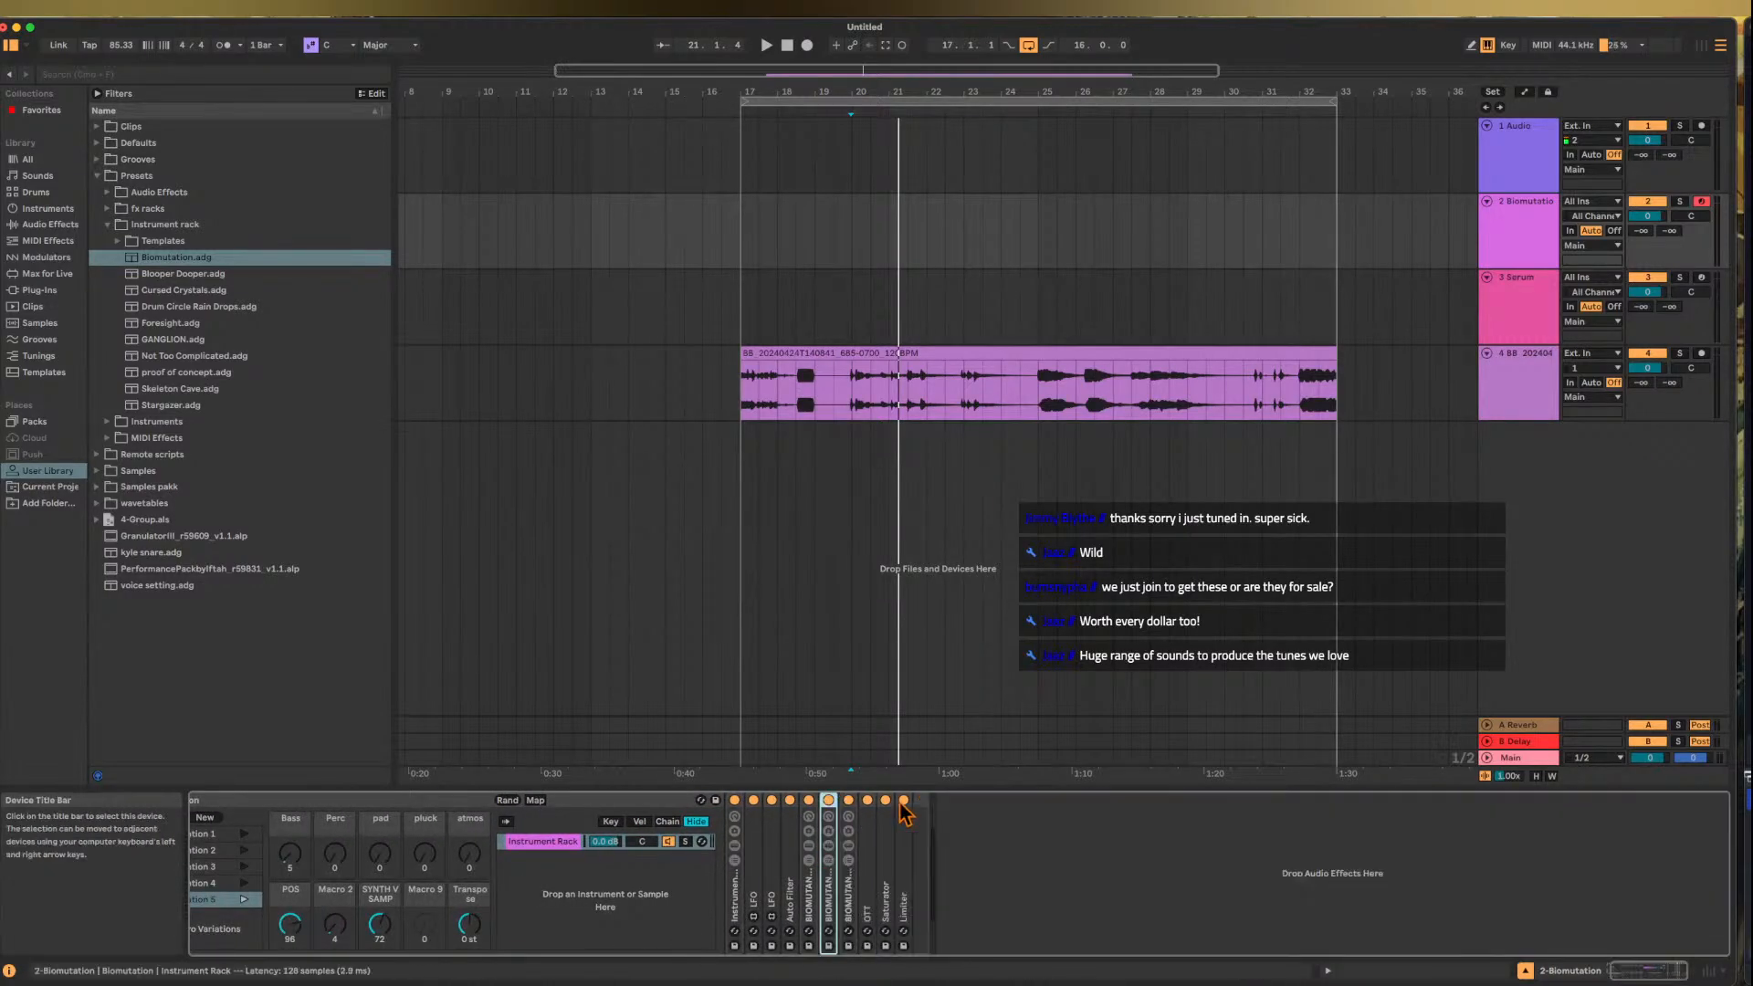
double_click(850, 891)
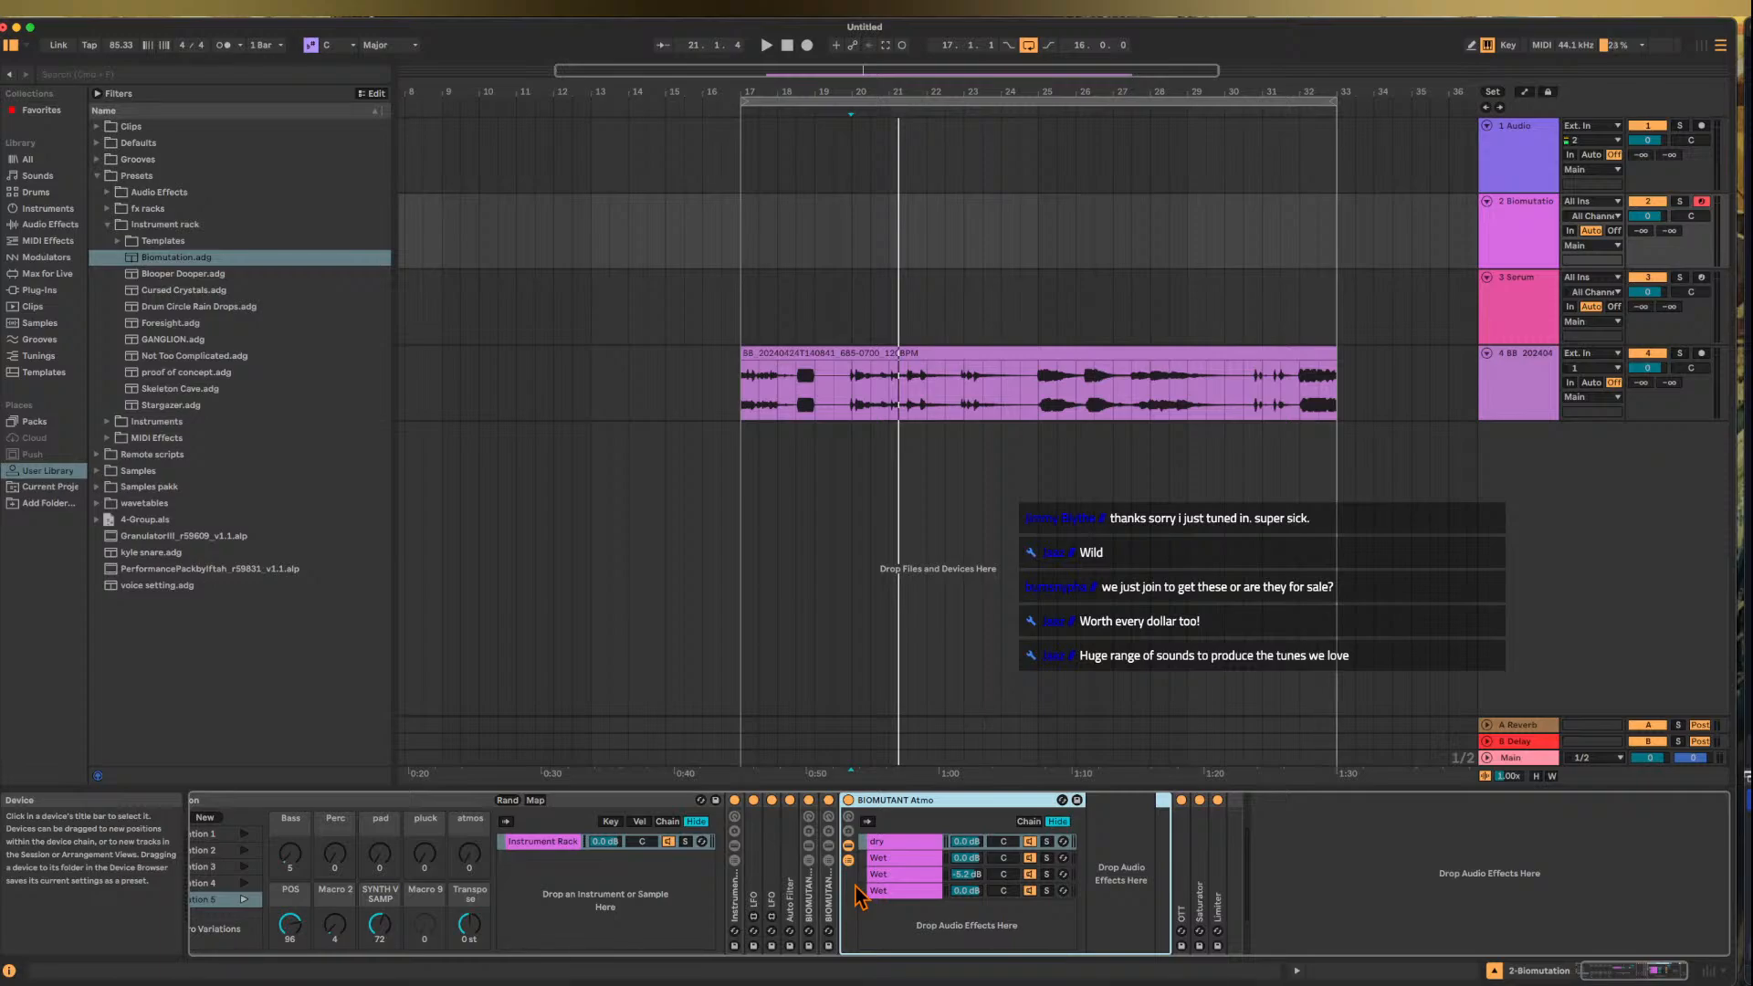
scroll(856, 886, left, 2)
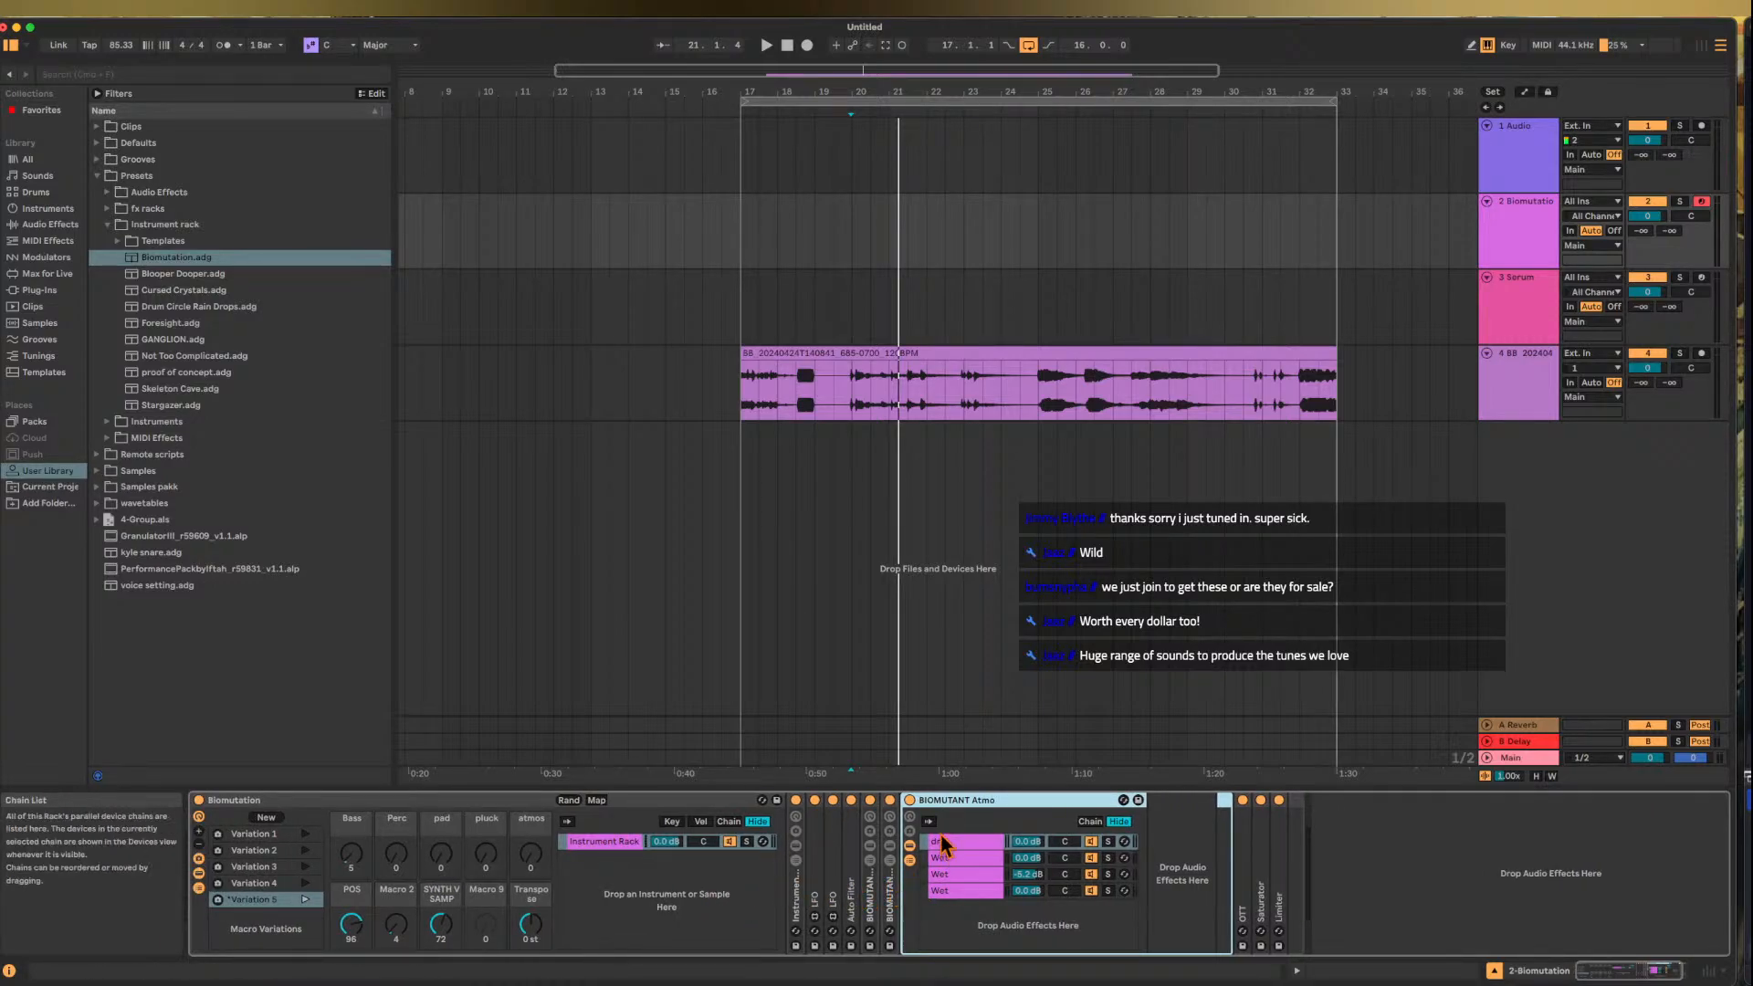
double_click(954, 801)
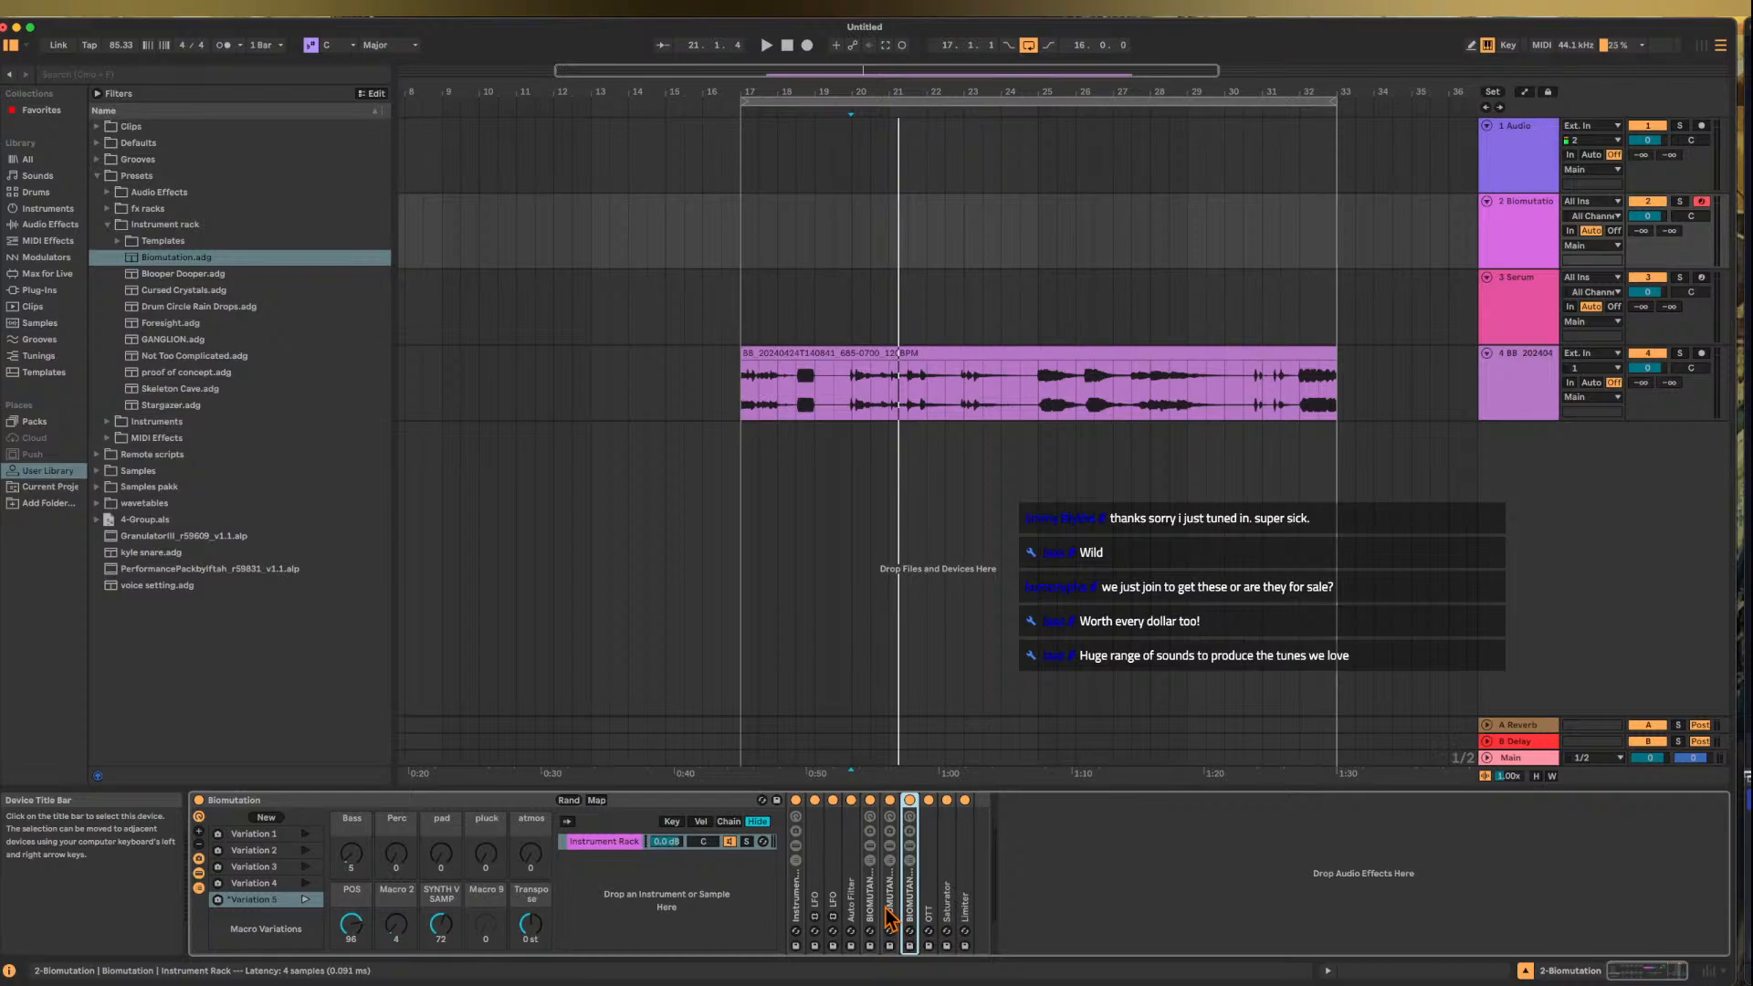
double_click(797, 899)
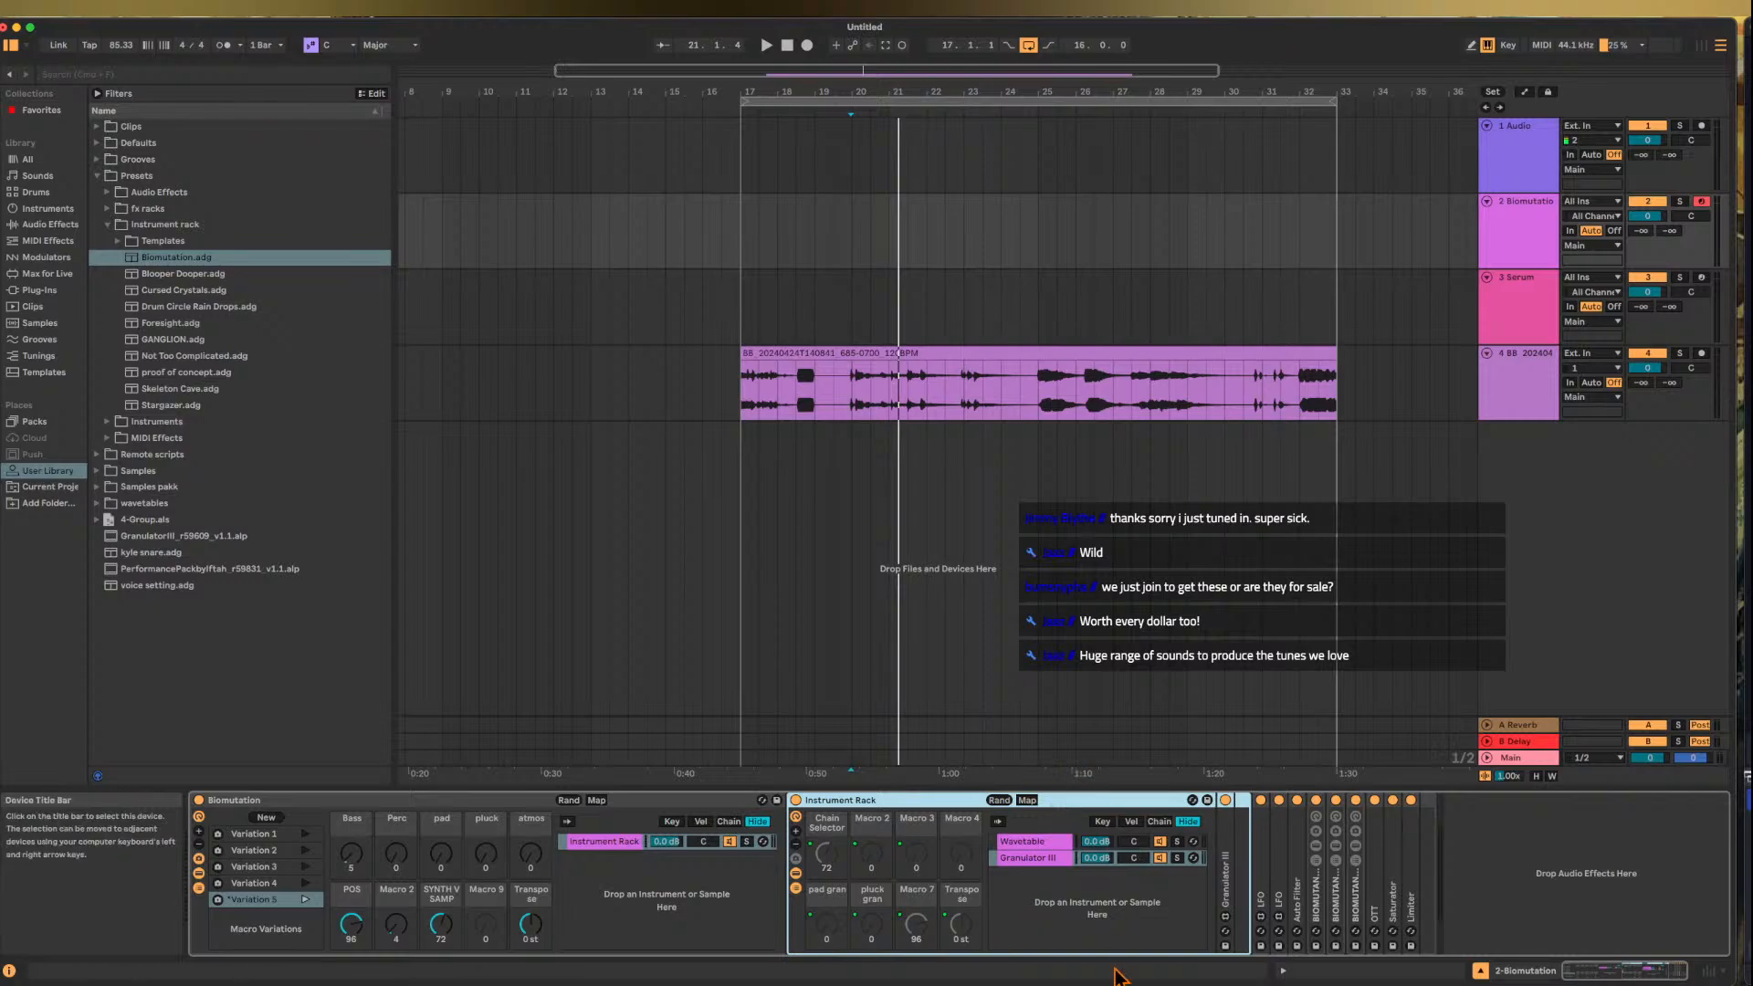
double_click(872, 800)
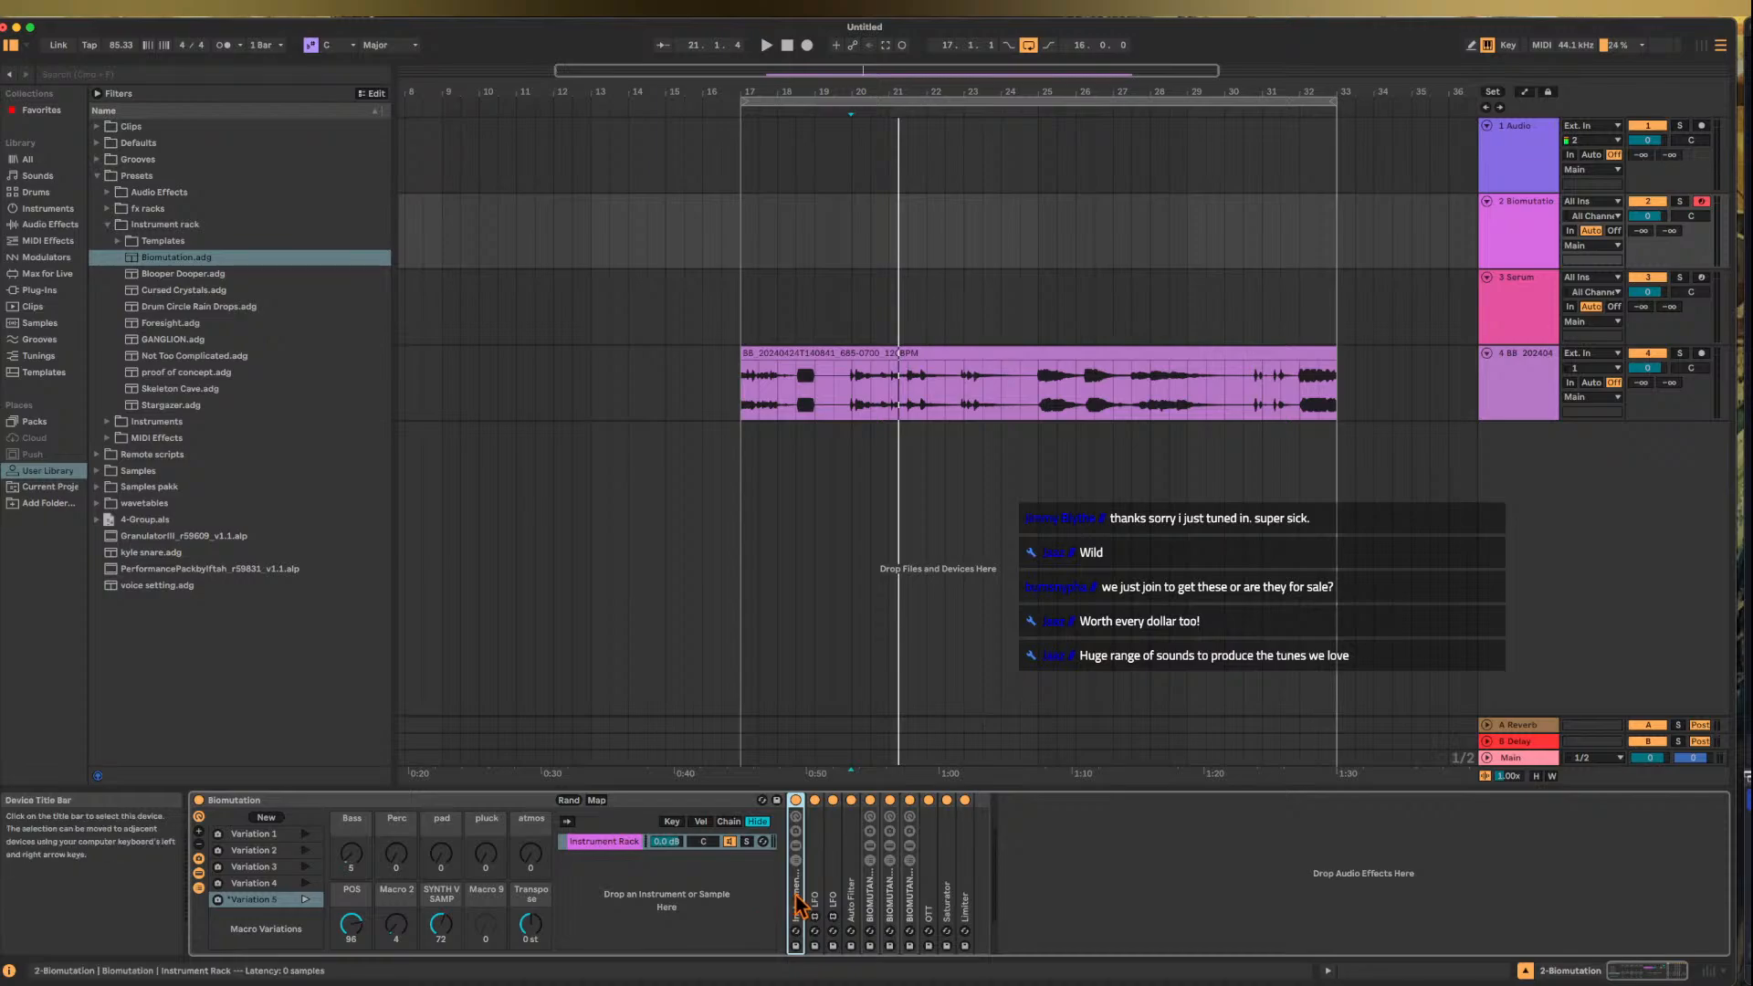
- Delete the Biomutation track and load the Skeleton Rack Simpler preset from the Templates folder onto the Serum track
click(117, 241)
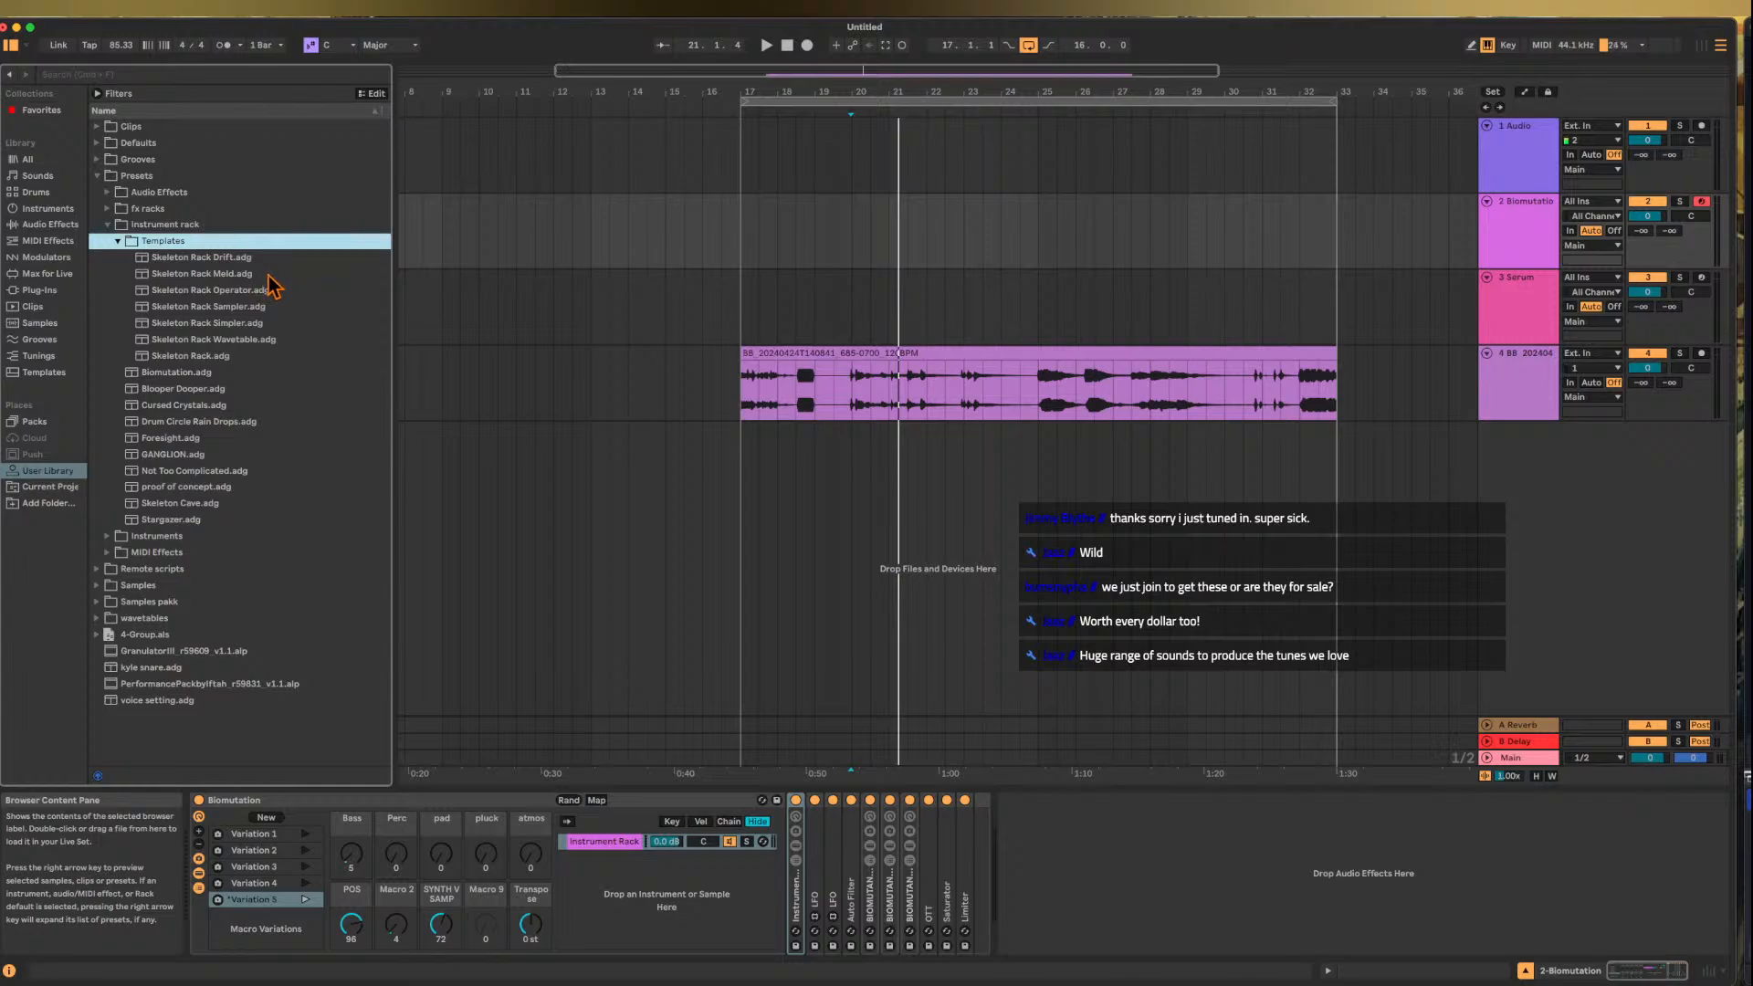
click(225, 326)
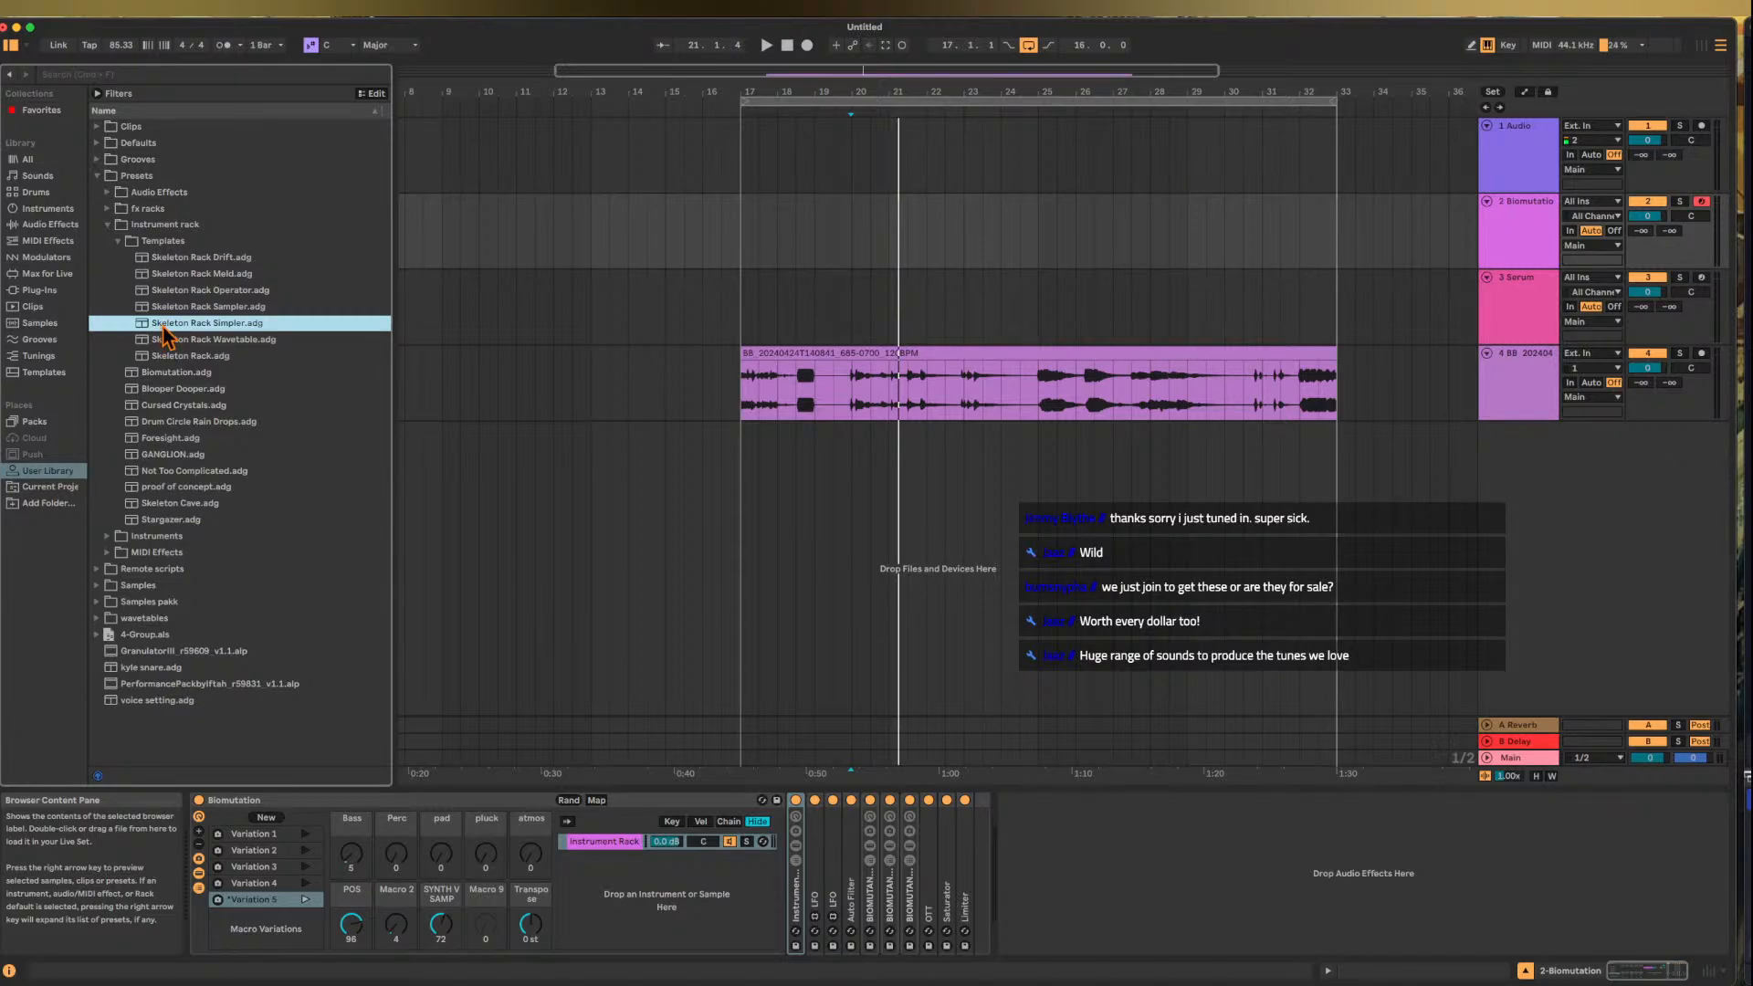
click(1519, 220)
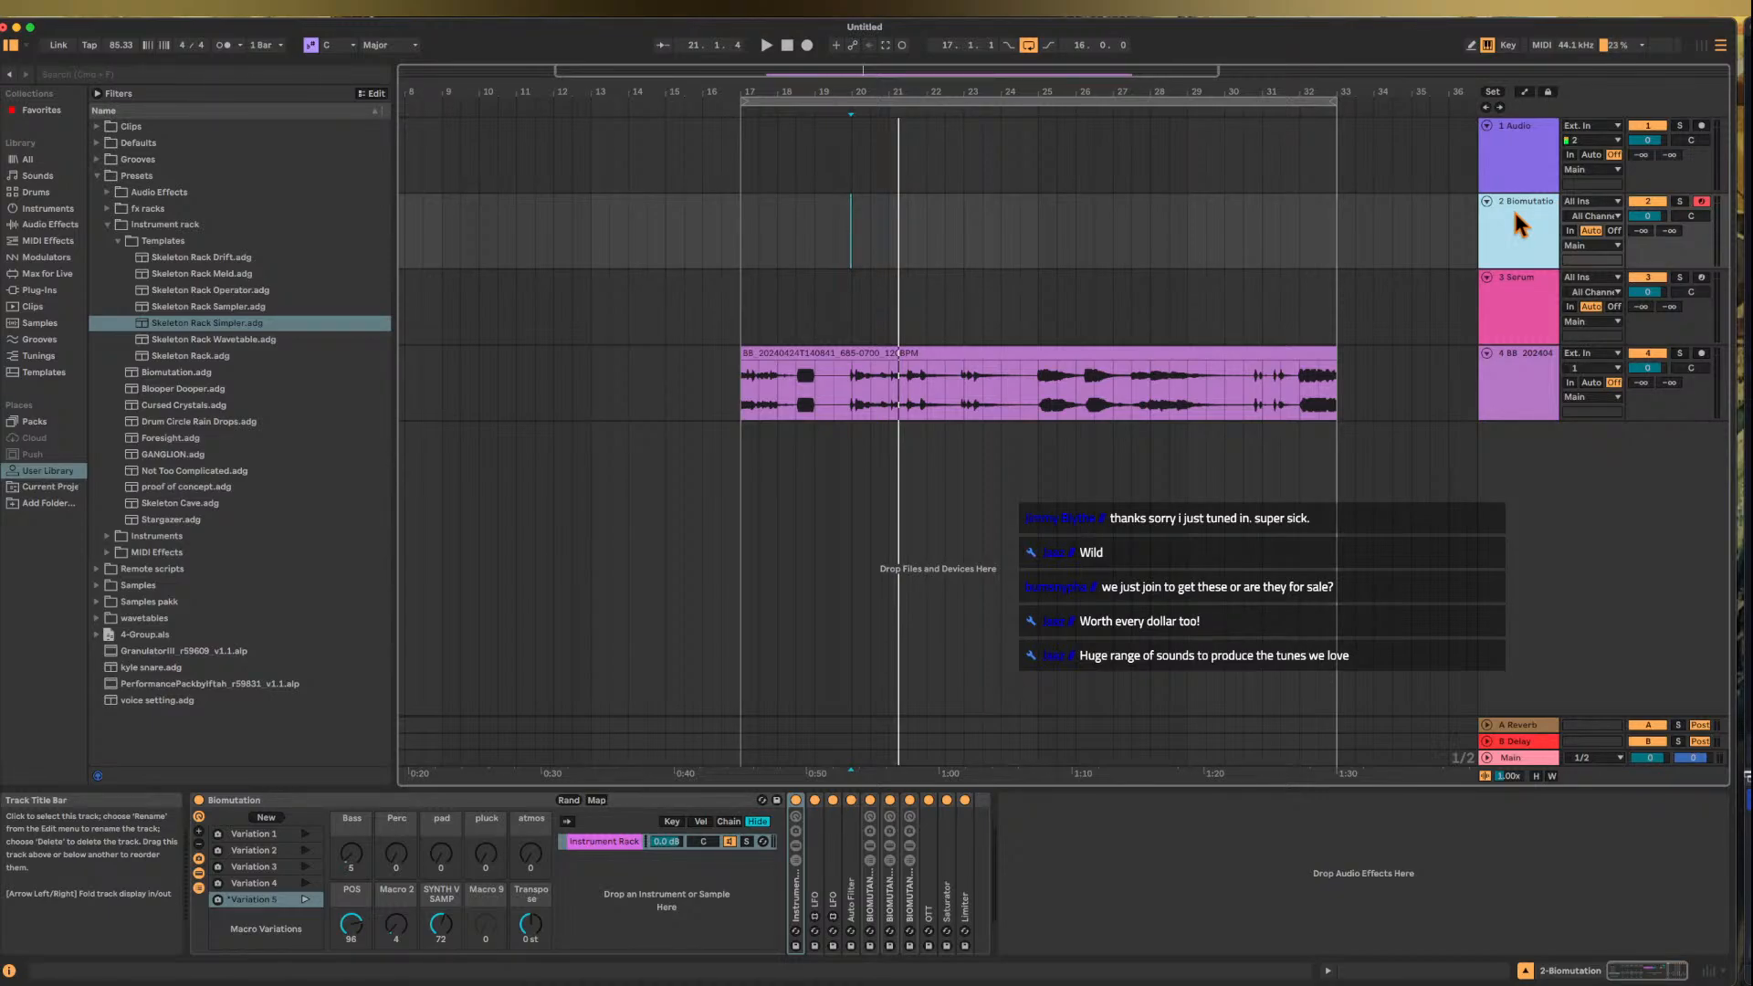
key(Delete)
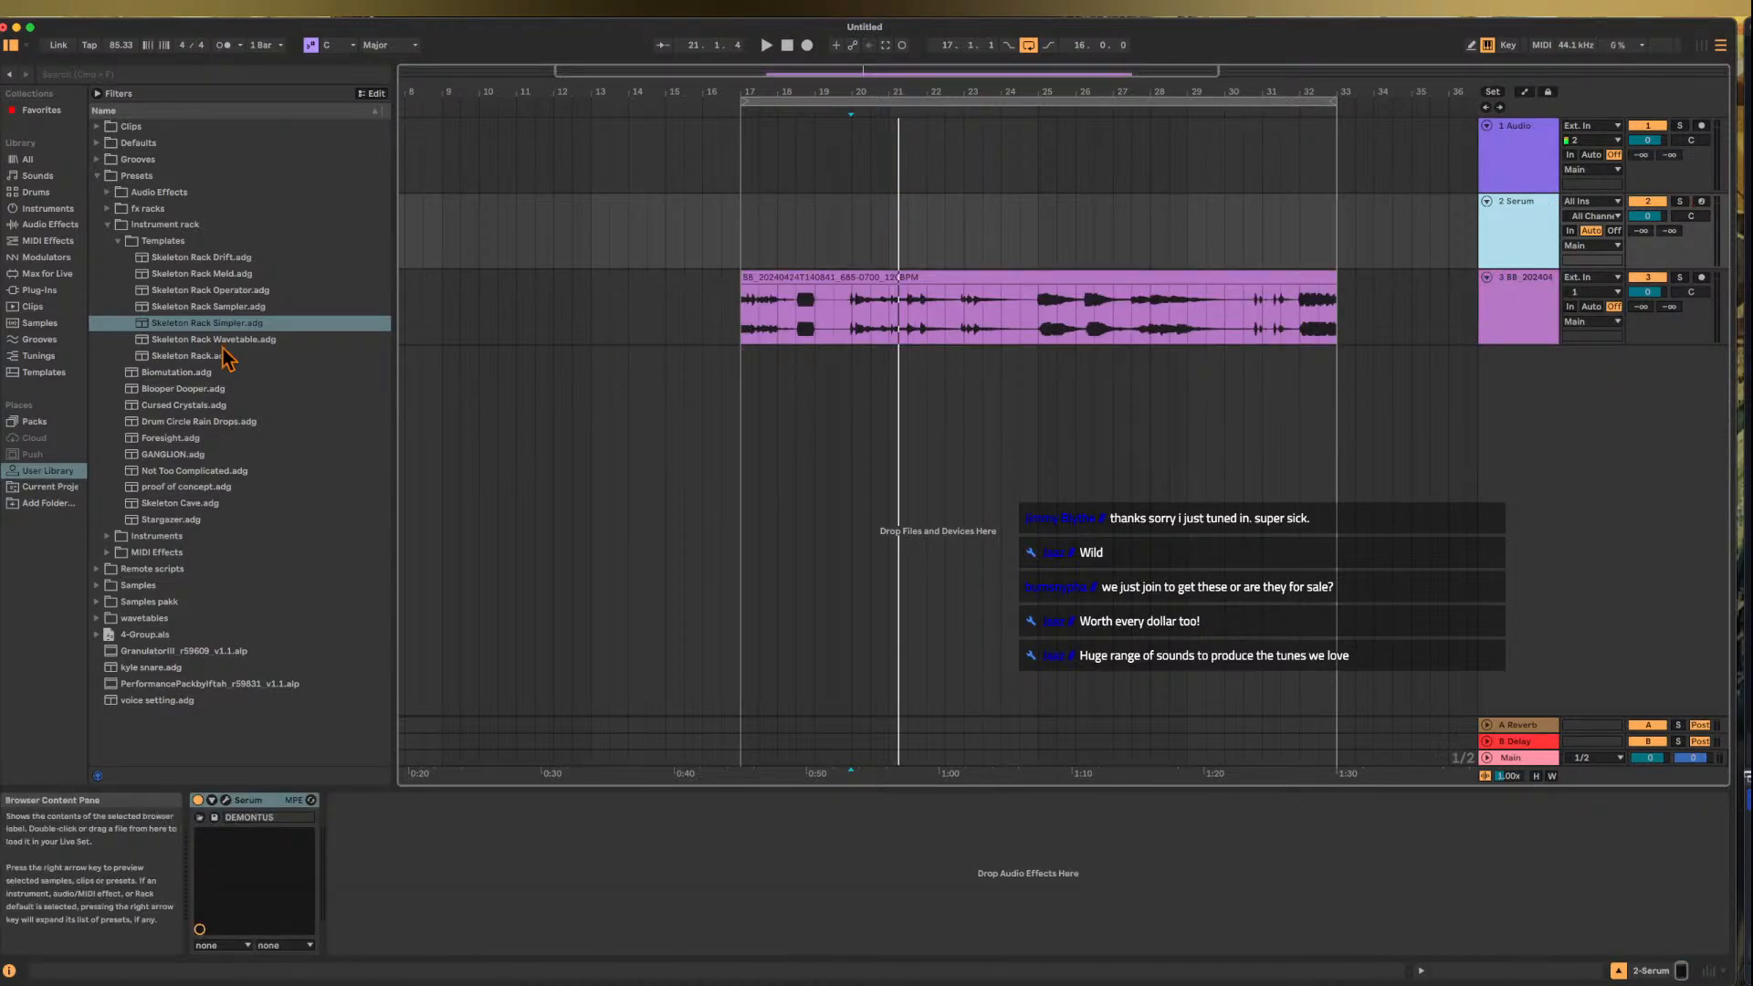
click(198, 325)
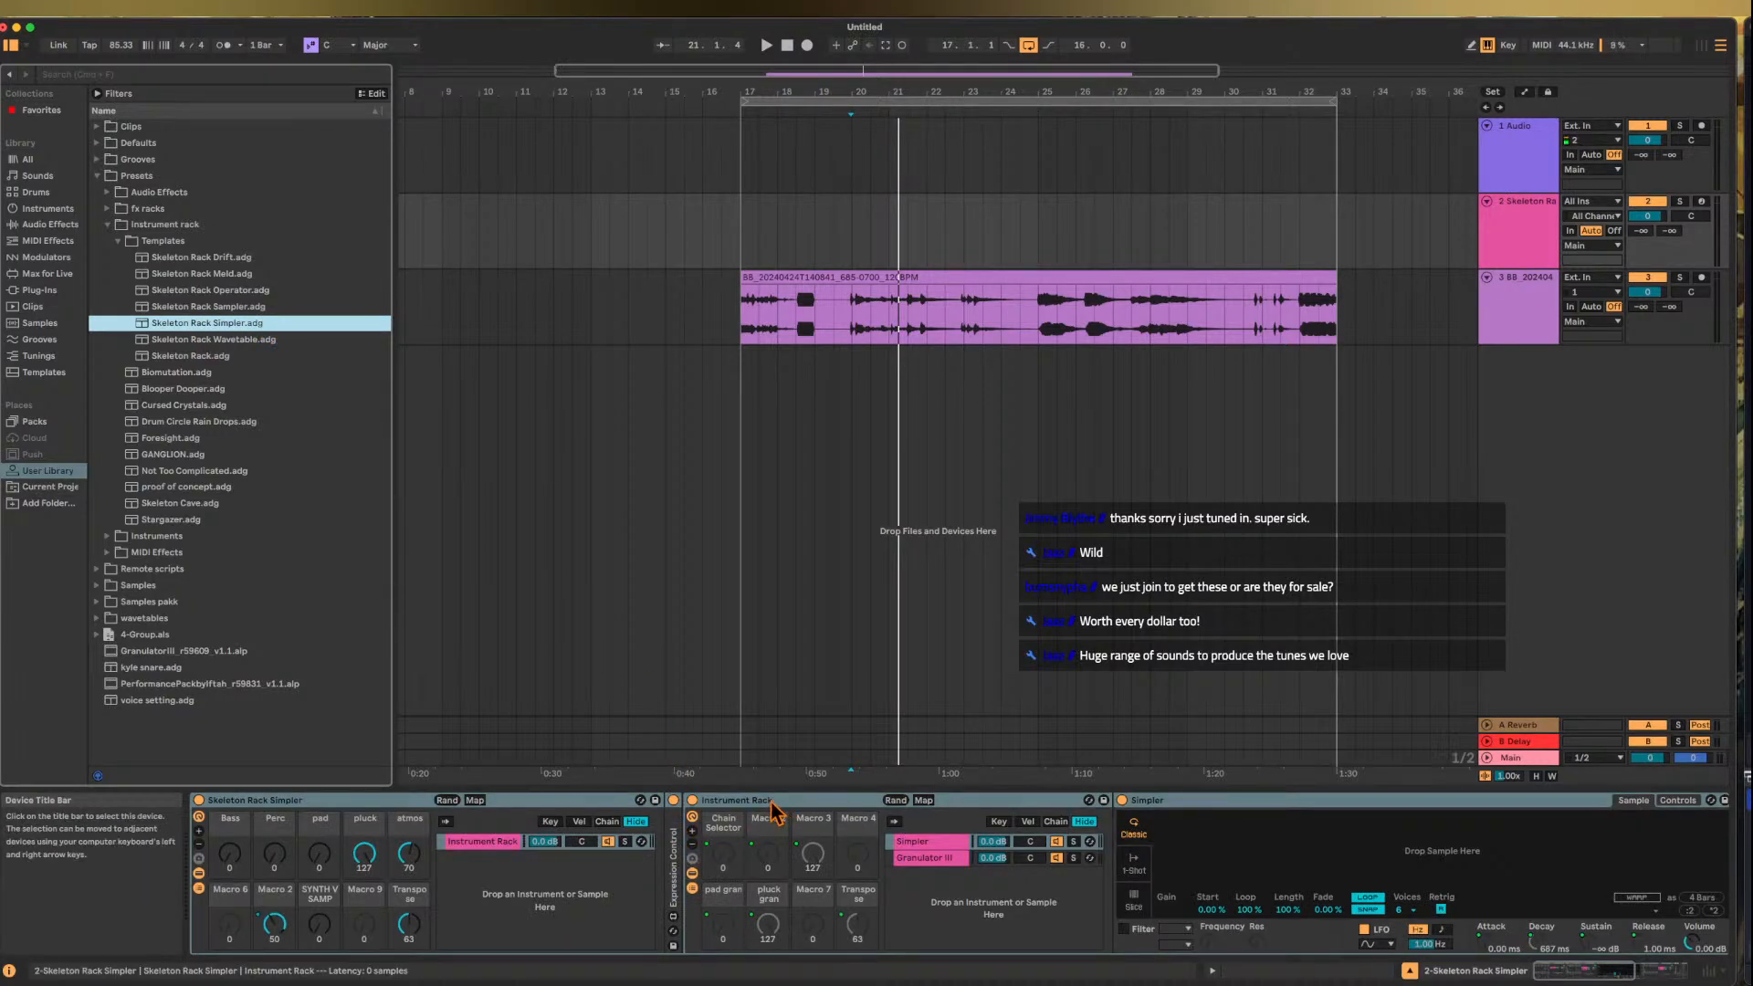
- Load the audio clip from the arrangement into the empty Simpler inside the nested Instrument Rack
scroll(969, 936, right, 5)
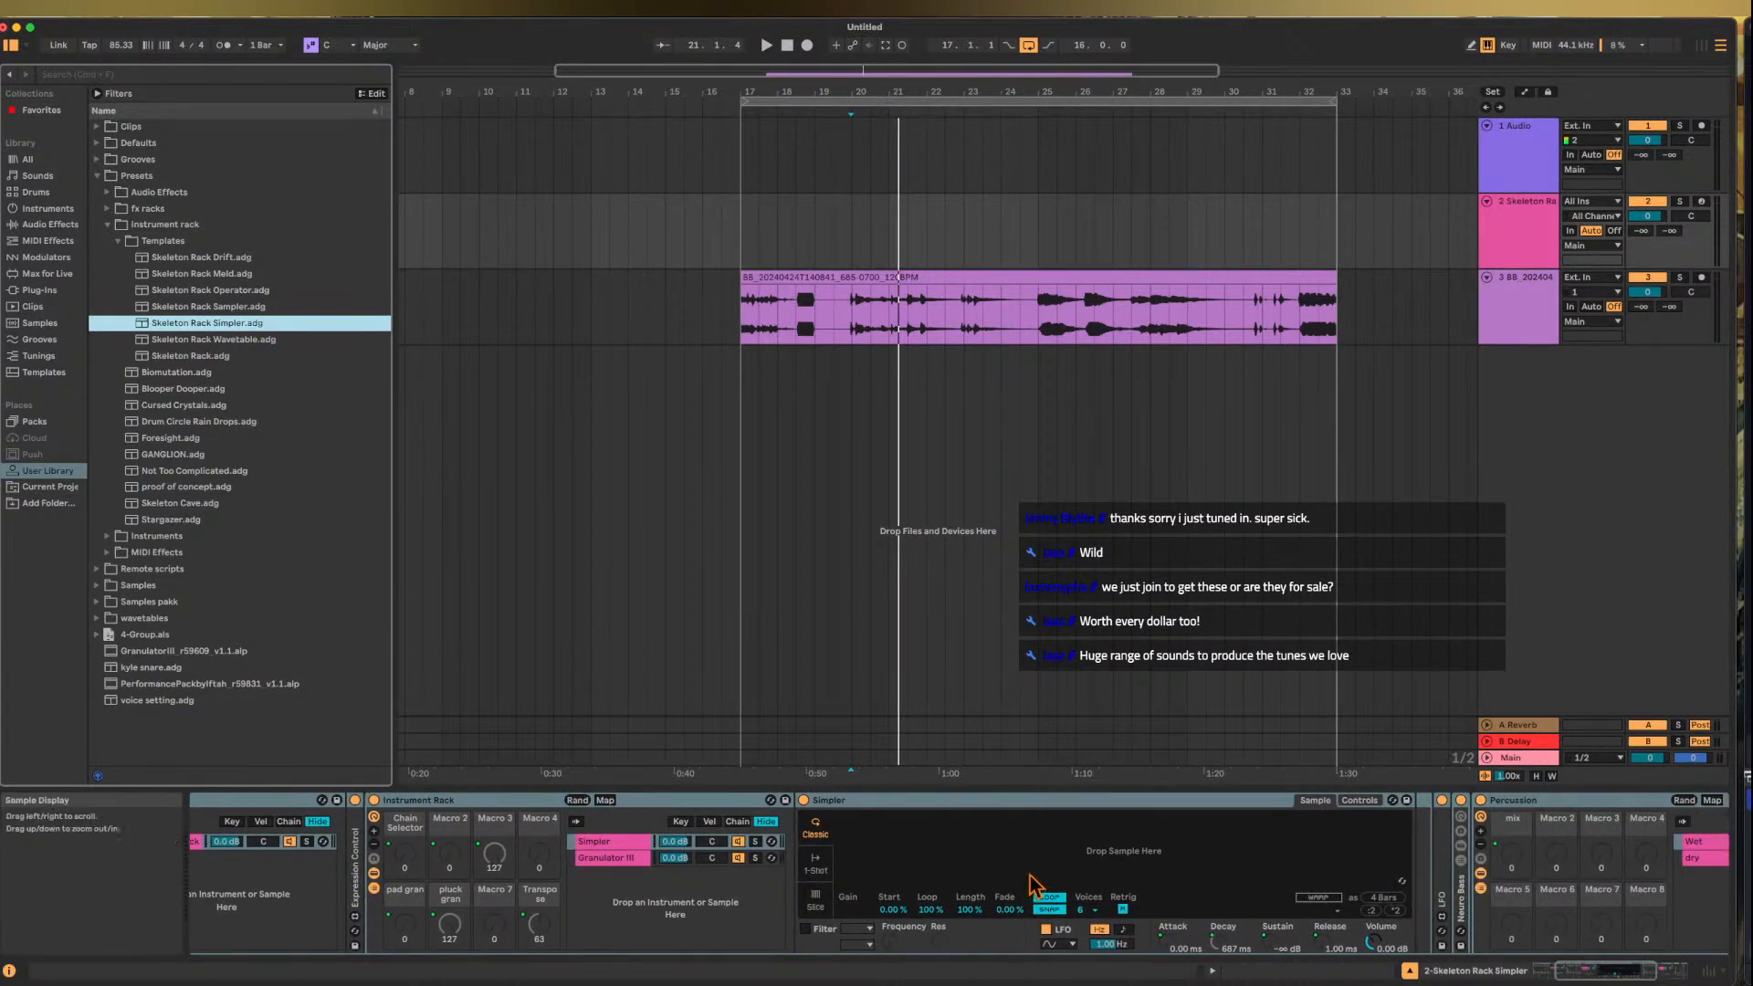
click(885, 276)
click(1509, 228)
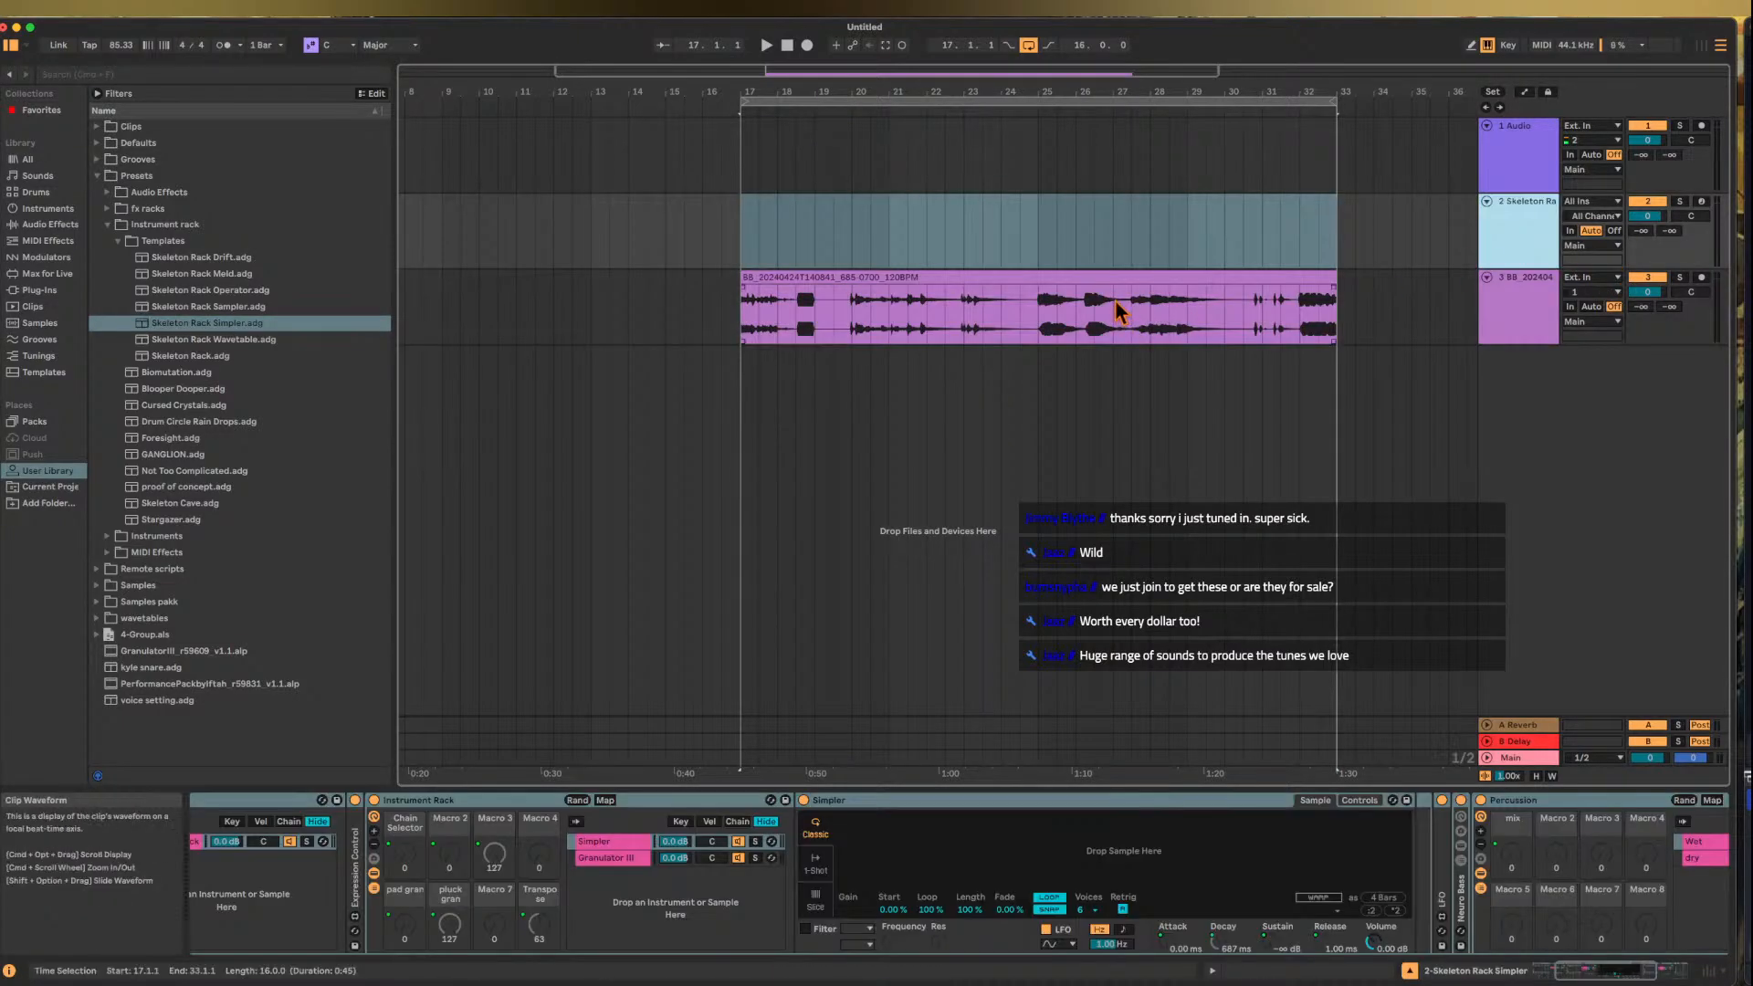
drag(1109, 285, 1049, 845)
scroll(1095, 867, left, 5)
scroll(1169, 863, left, 3)
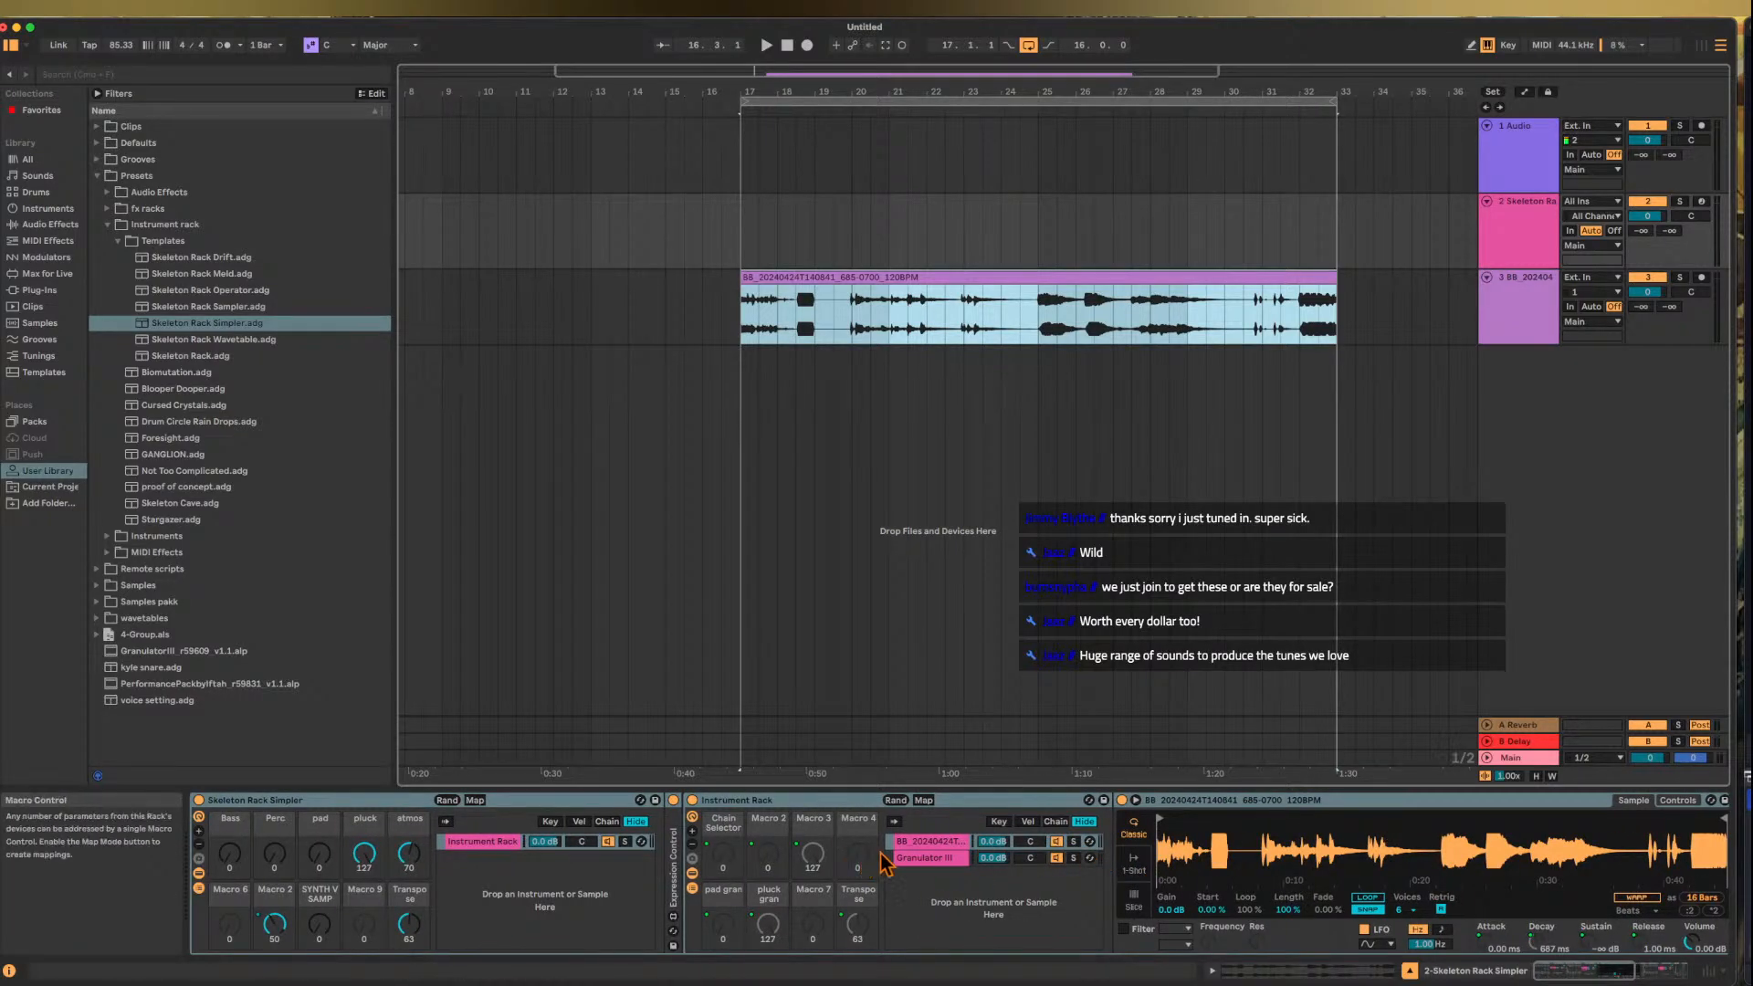
scroll(1130, 848, right, 5)
scroll(1130, 846, right, 2)
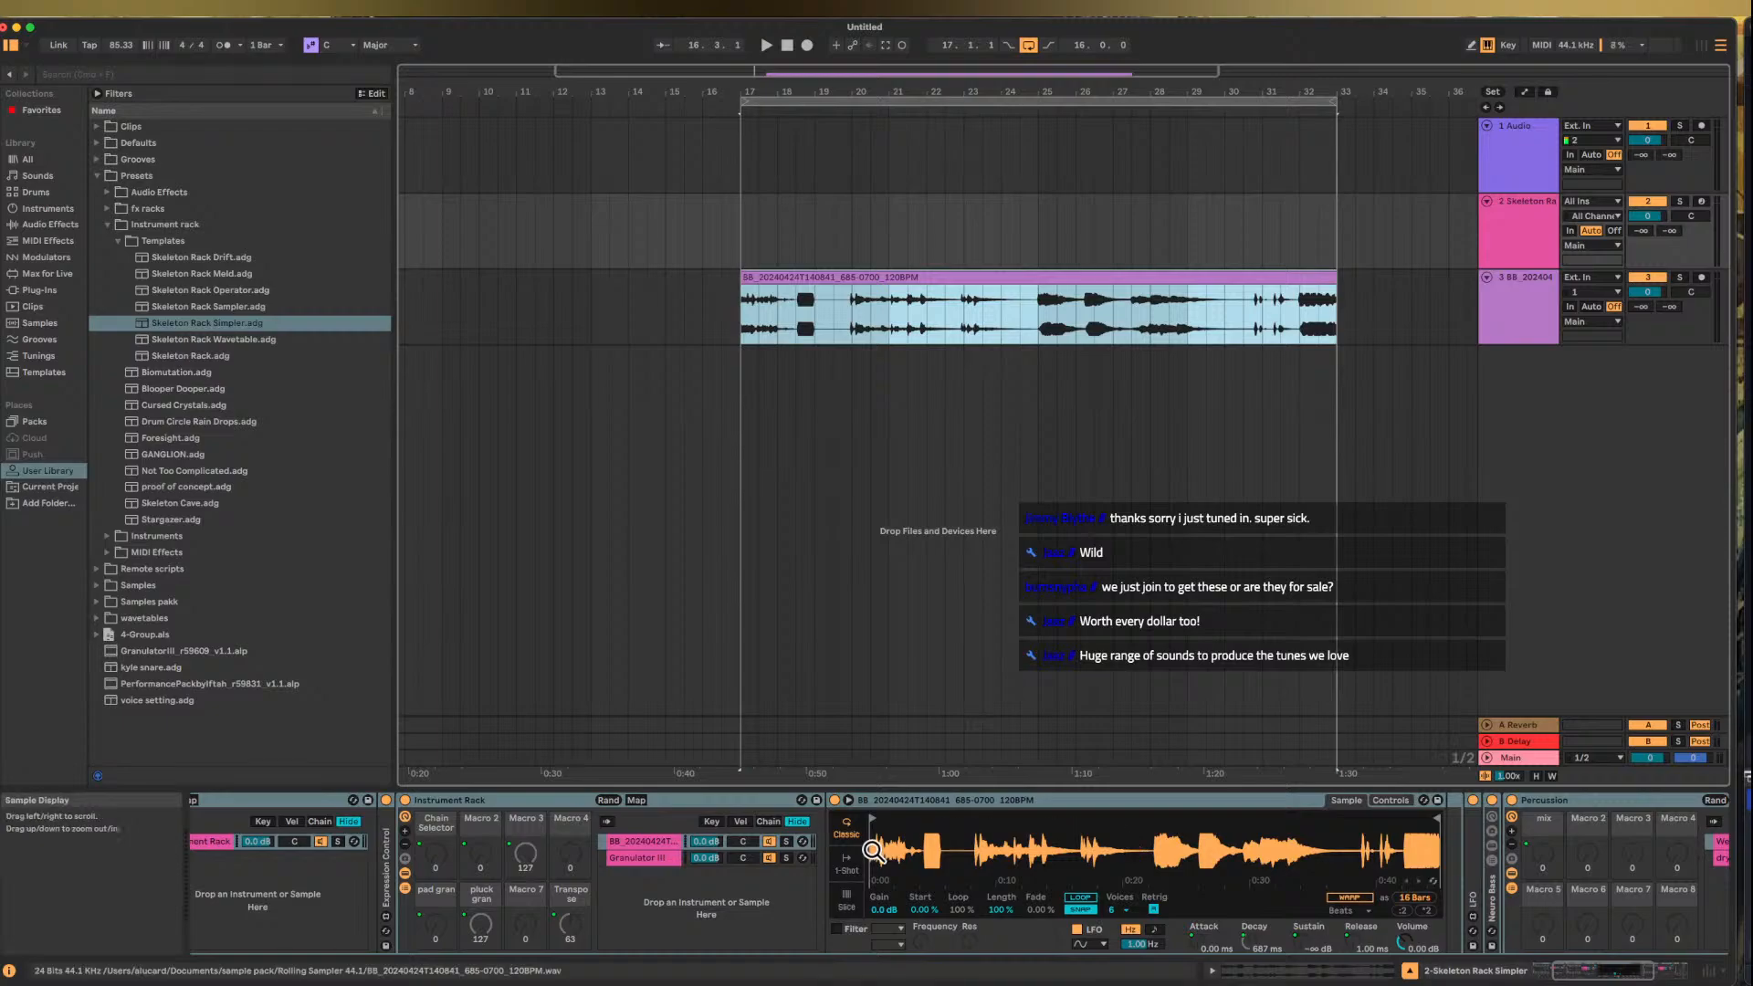
- Switch Simpler to Slice mode, slicing by Region with playback set to Thru
click(846, 901)
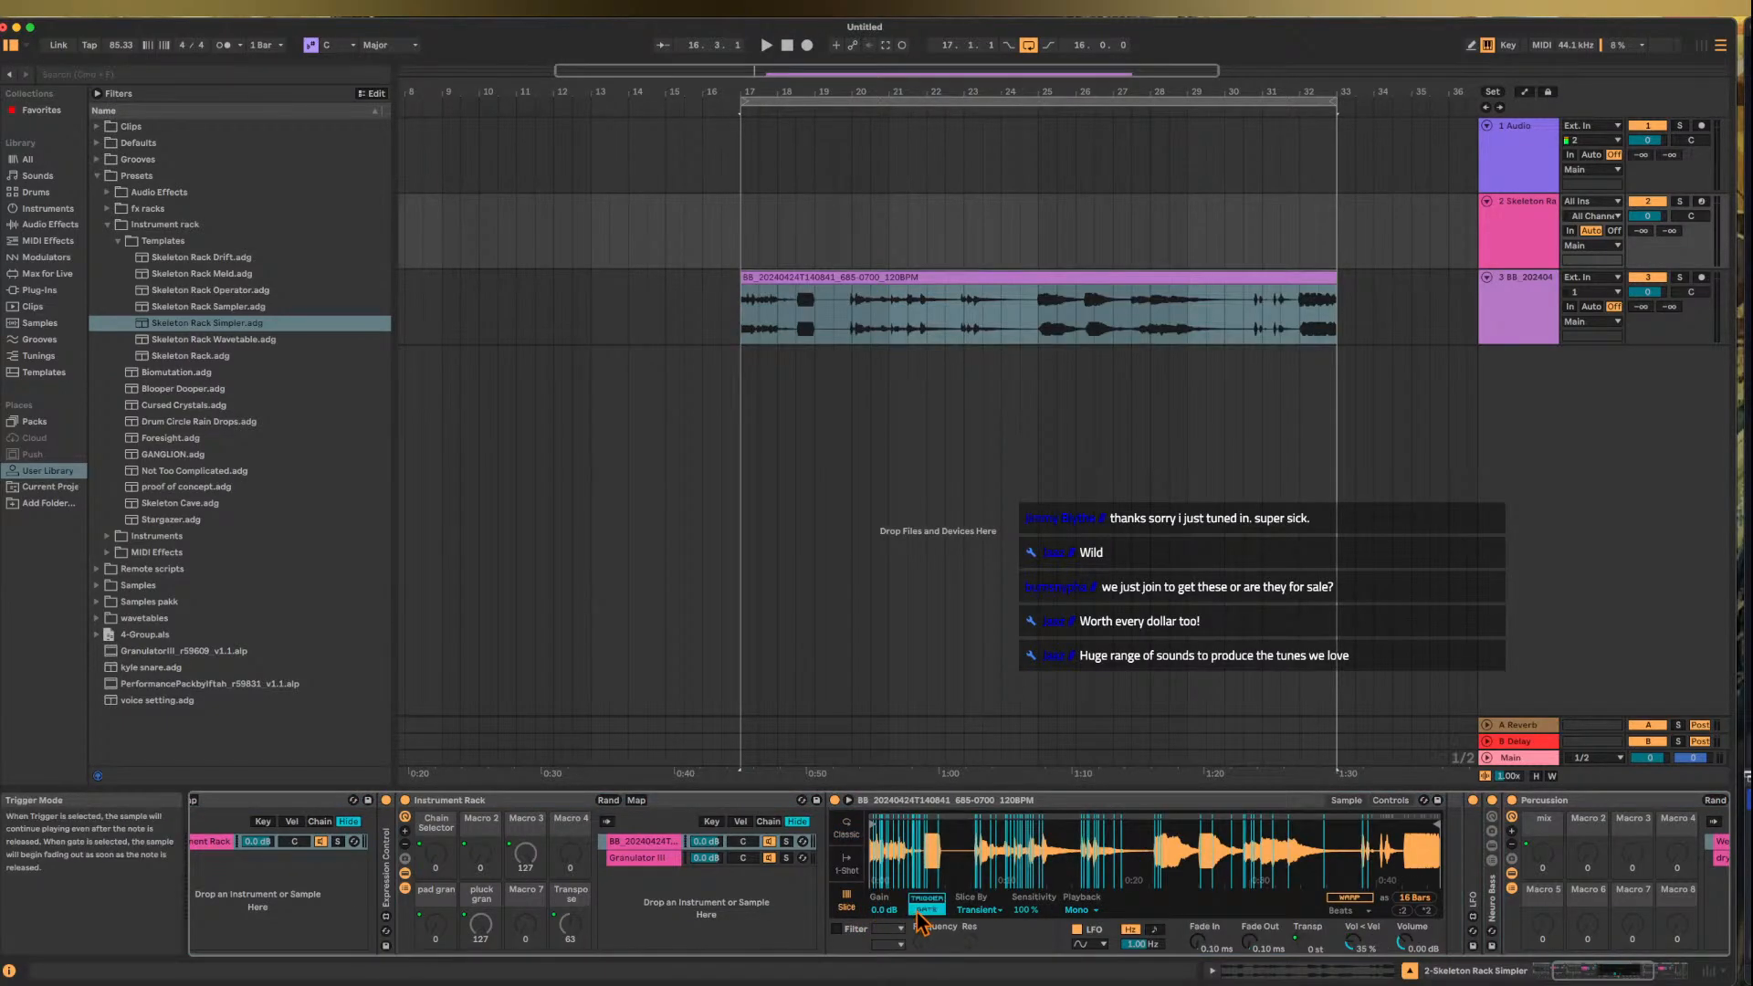
click(975, 910)
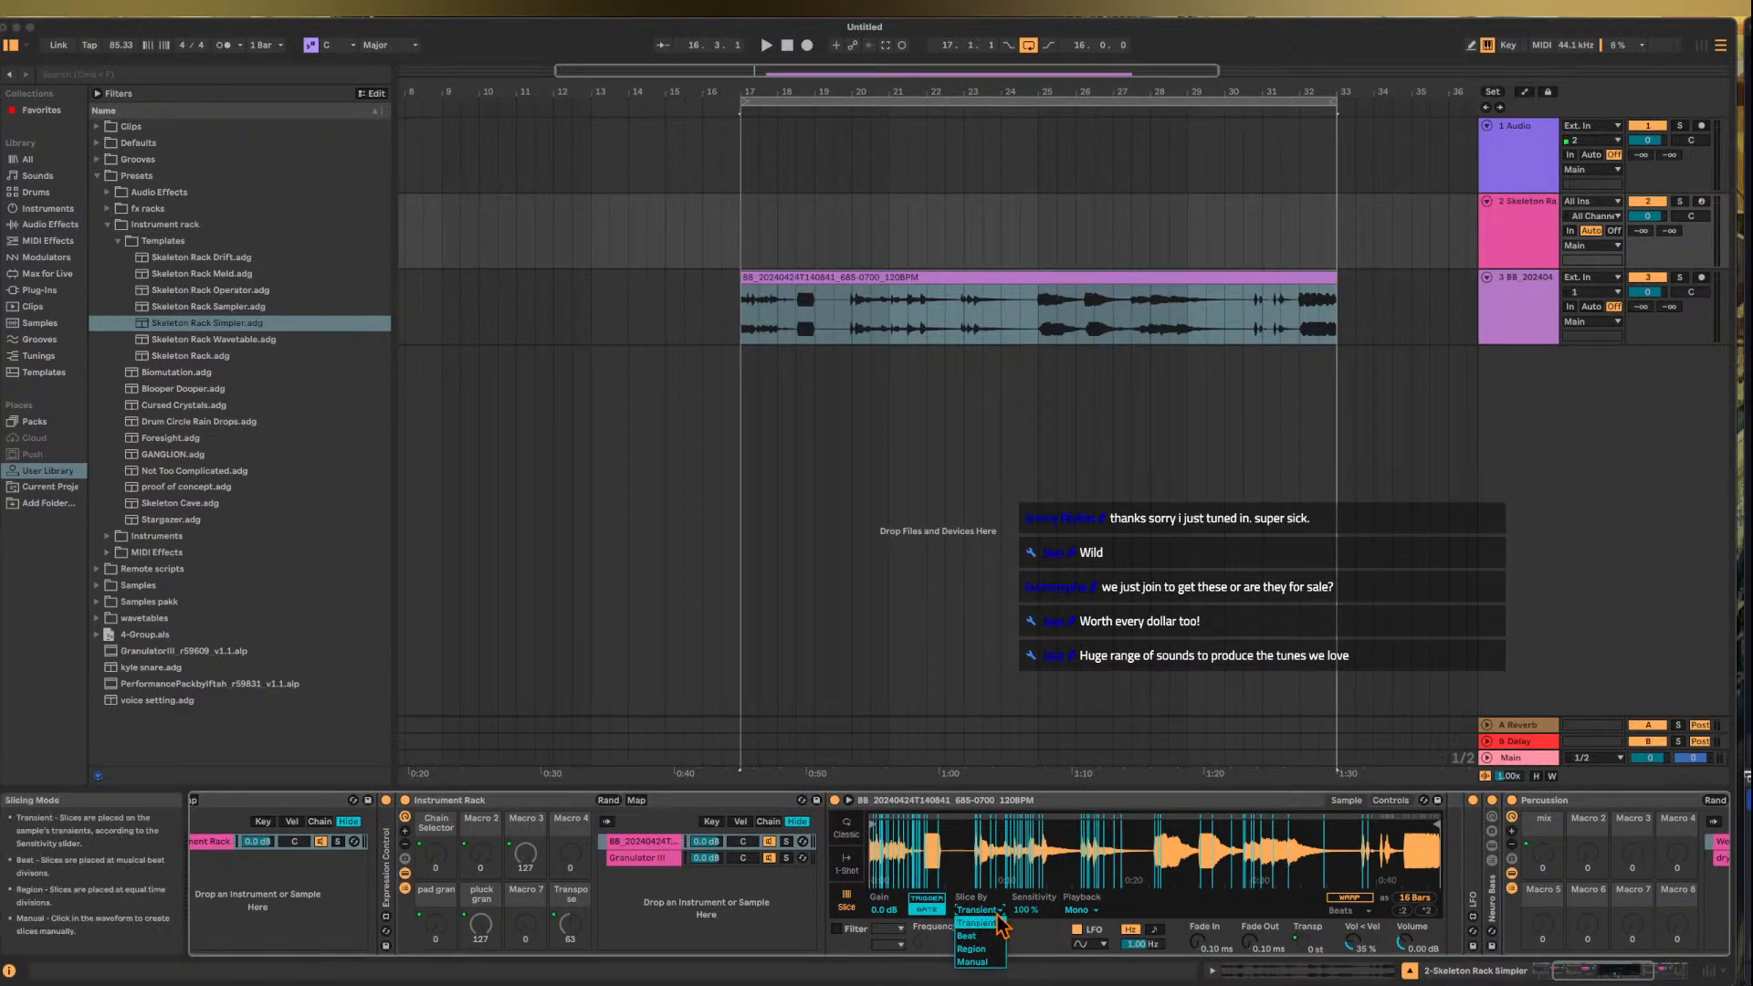
click(972, 948)
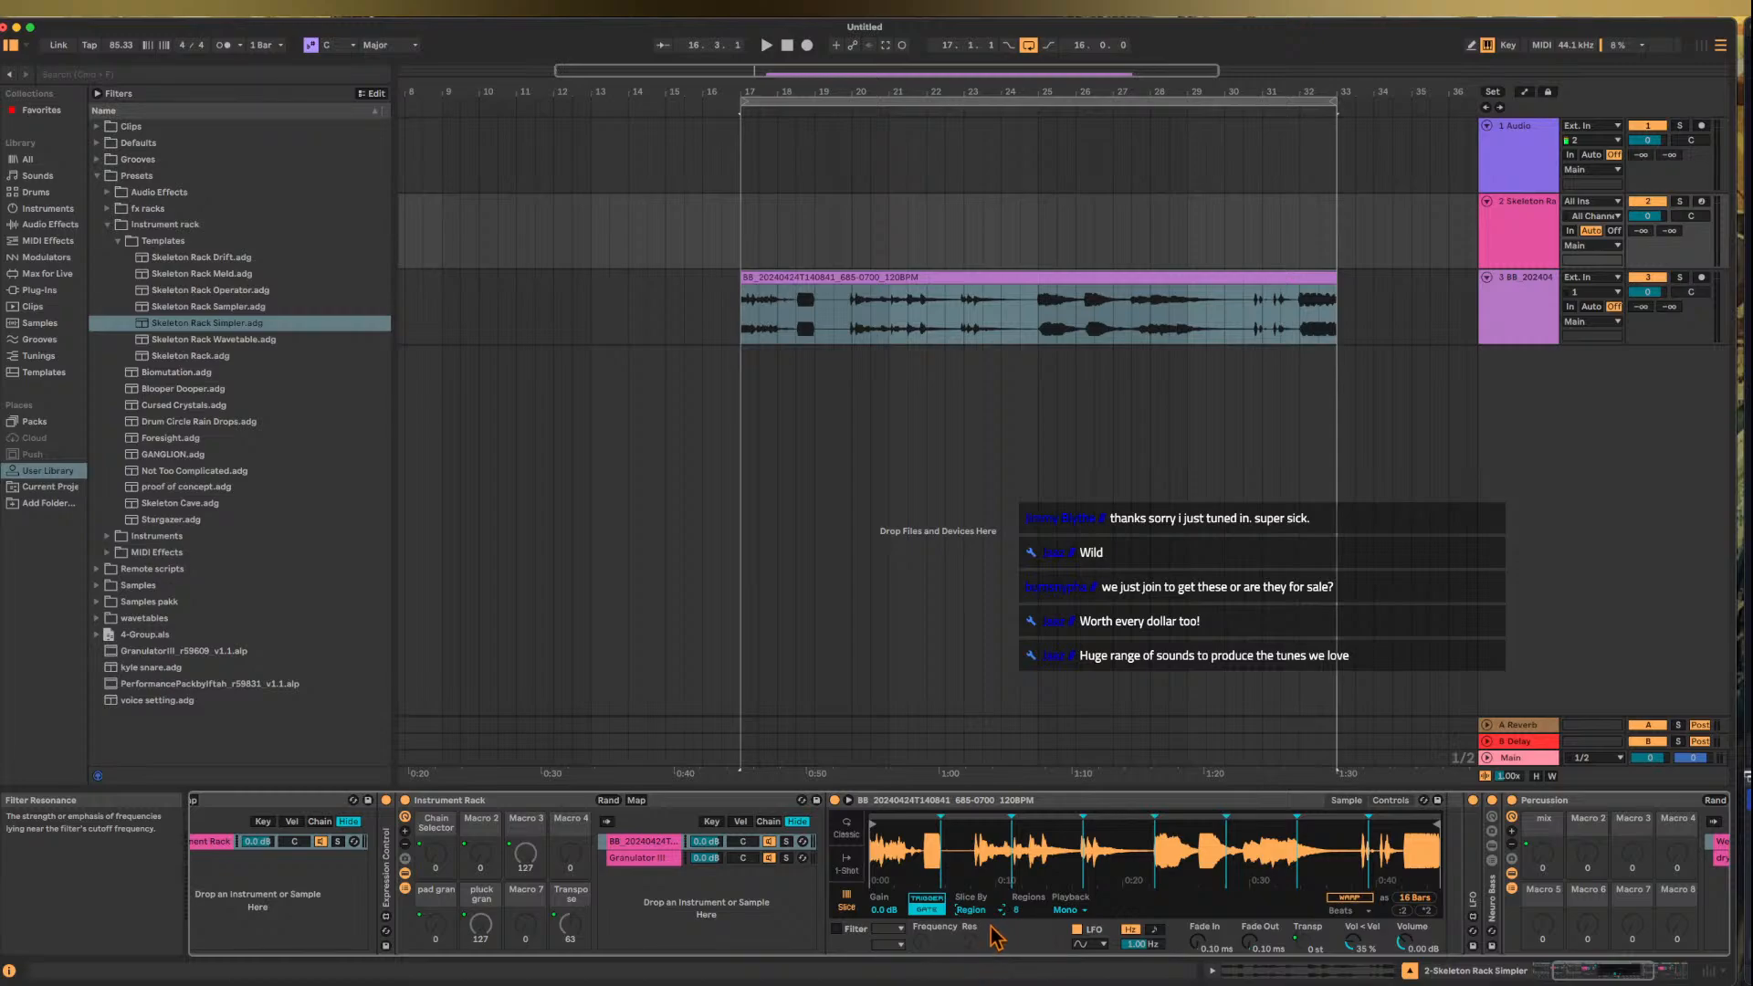
click(1074, 917)
click(1063, 936)
click(1076, 918)
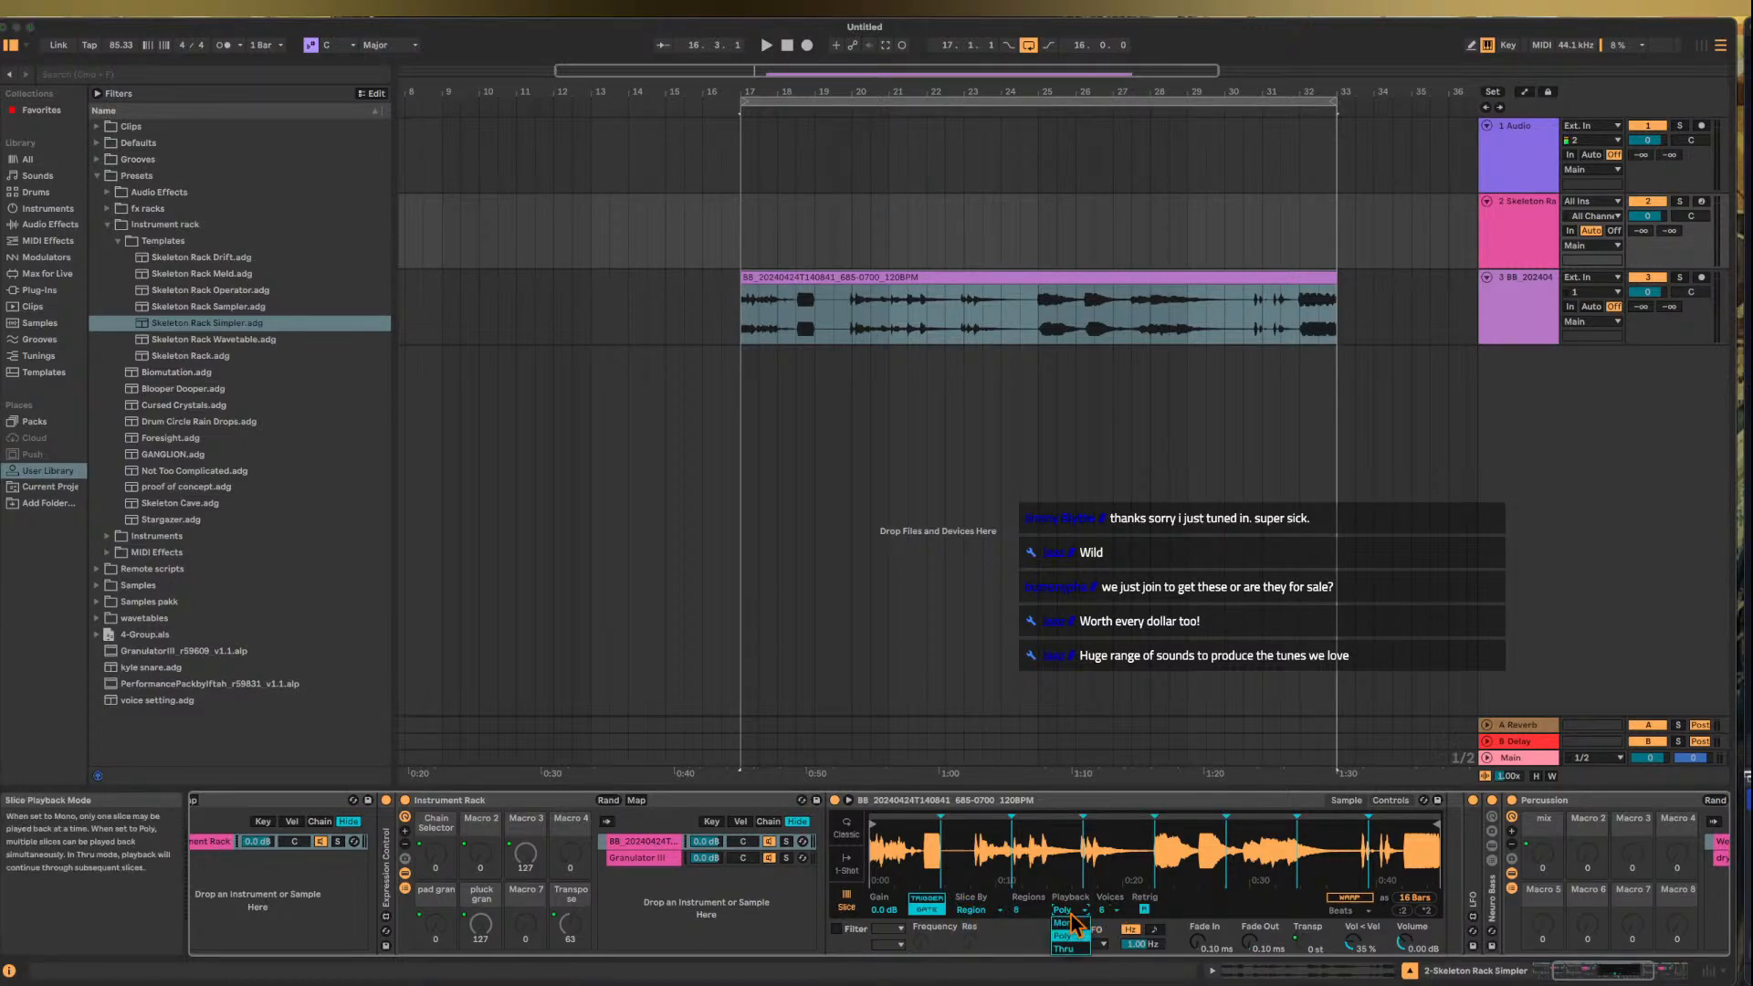
click(1064, 948)
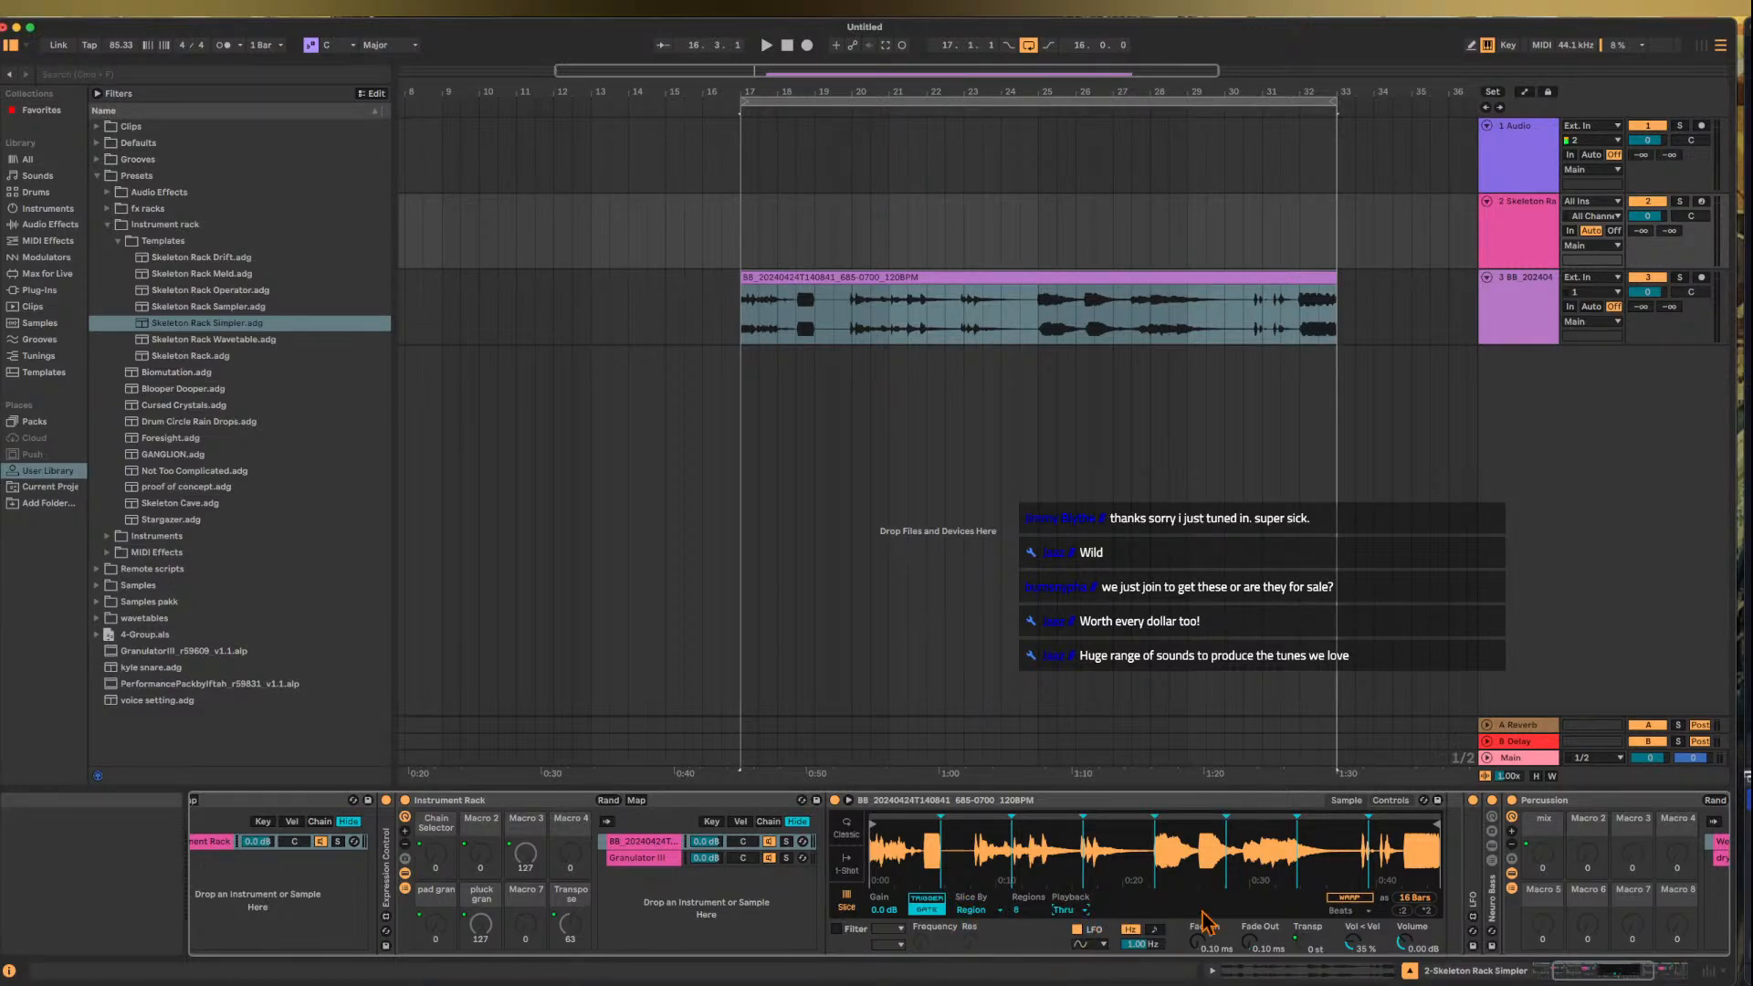
- Turn on warping for the Simpler sample and set its warp mode to Texture
click(1354, 901)
click(1355, 910)
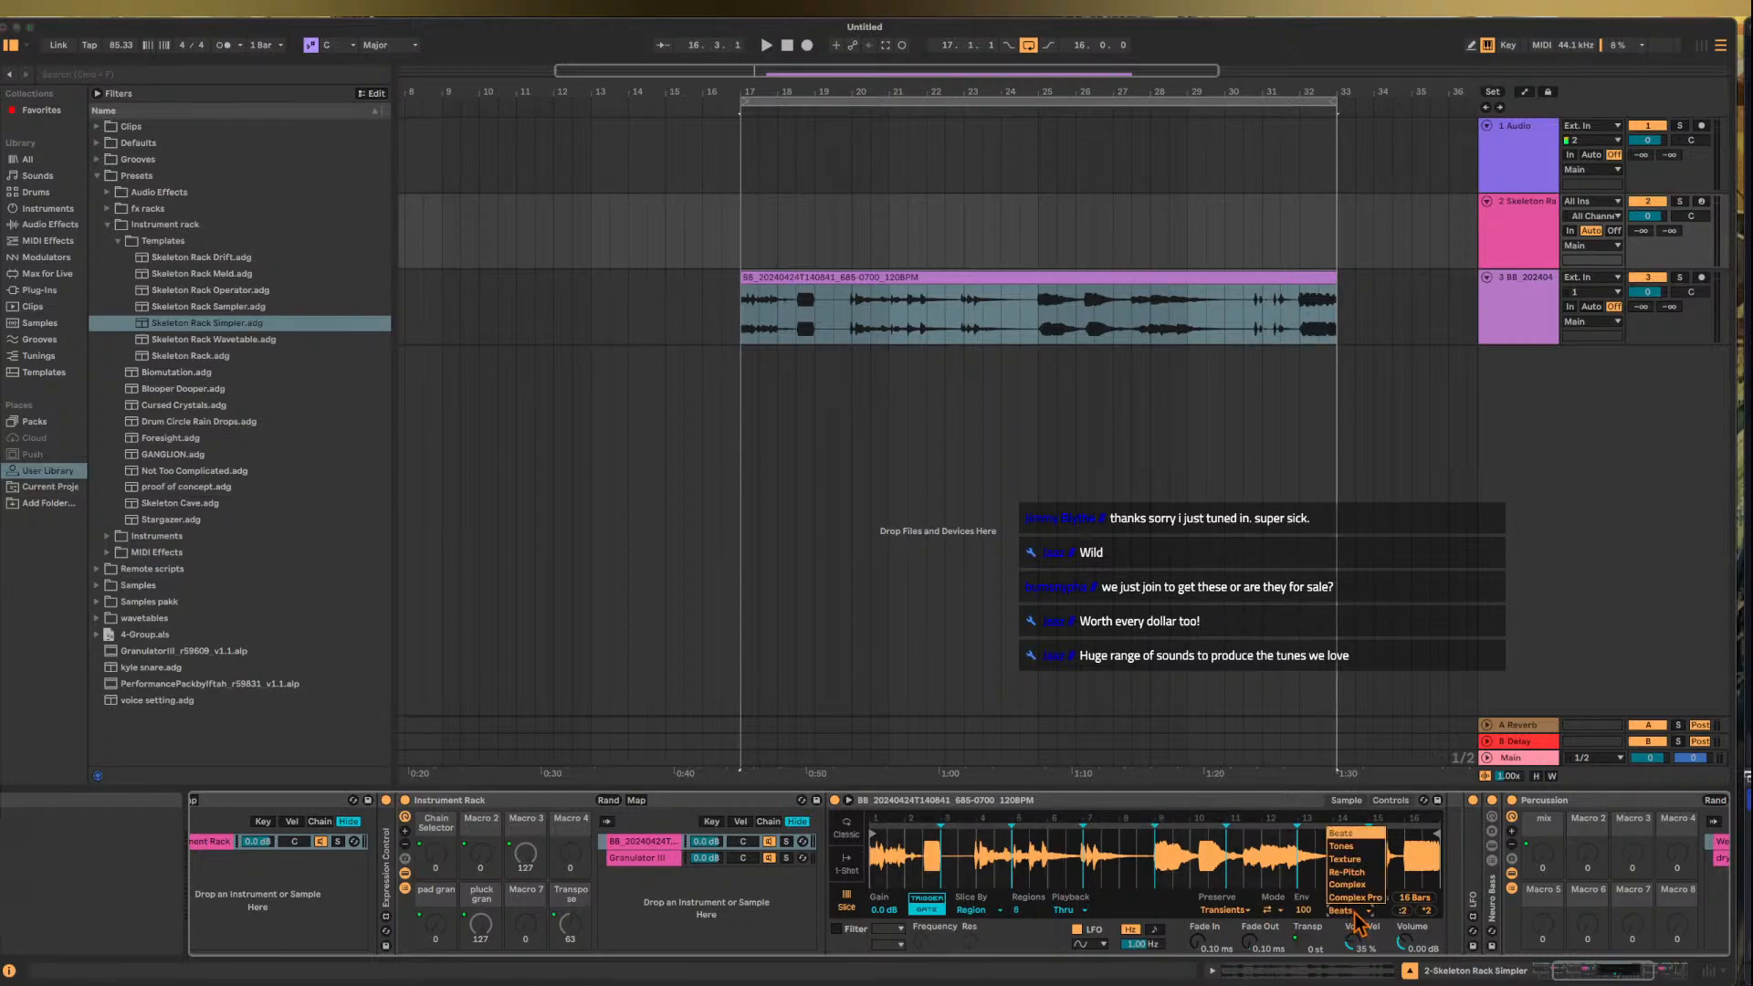
click(1351, 860)
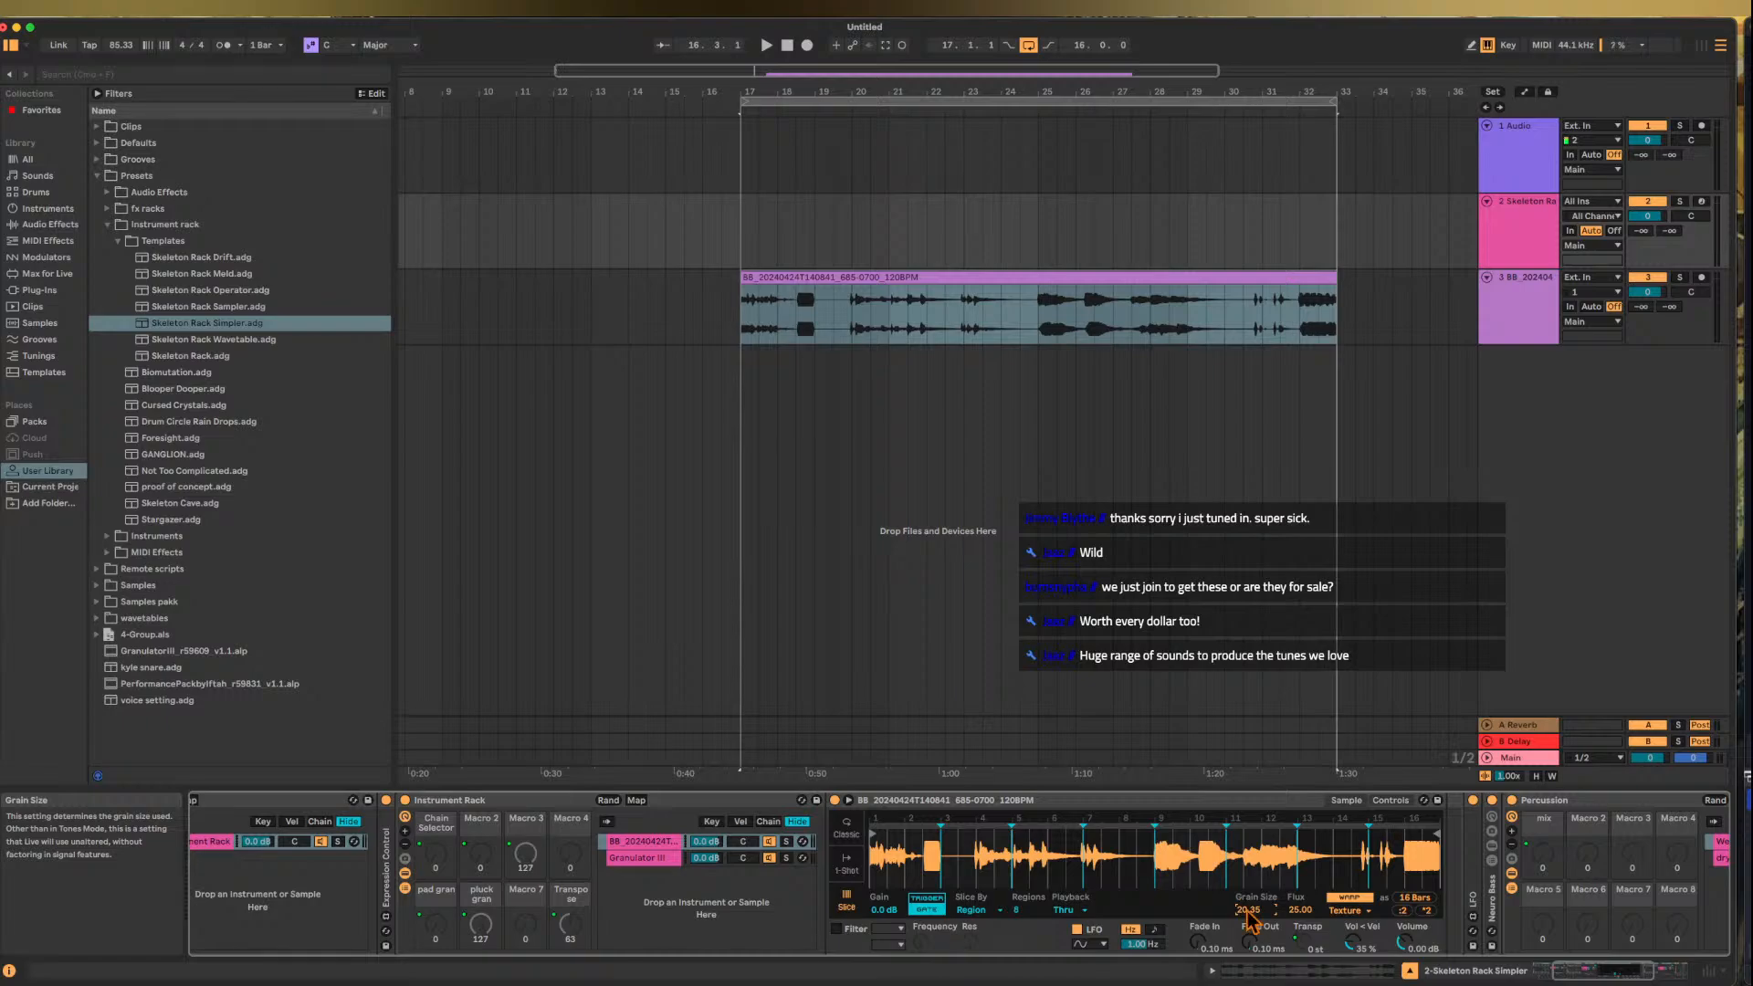
scroll(1184, 868, right, 3)
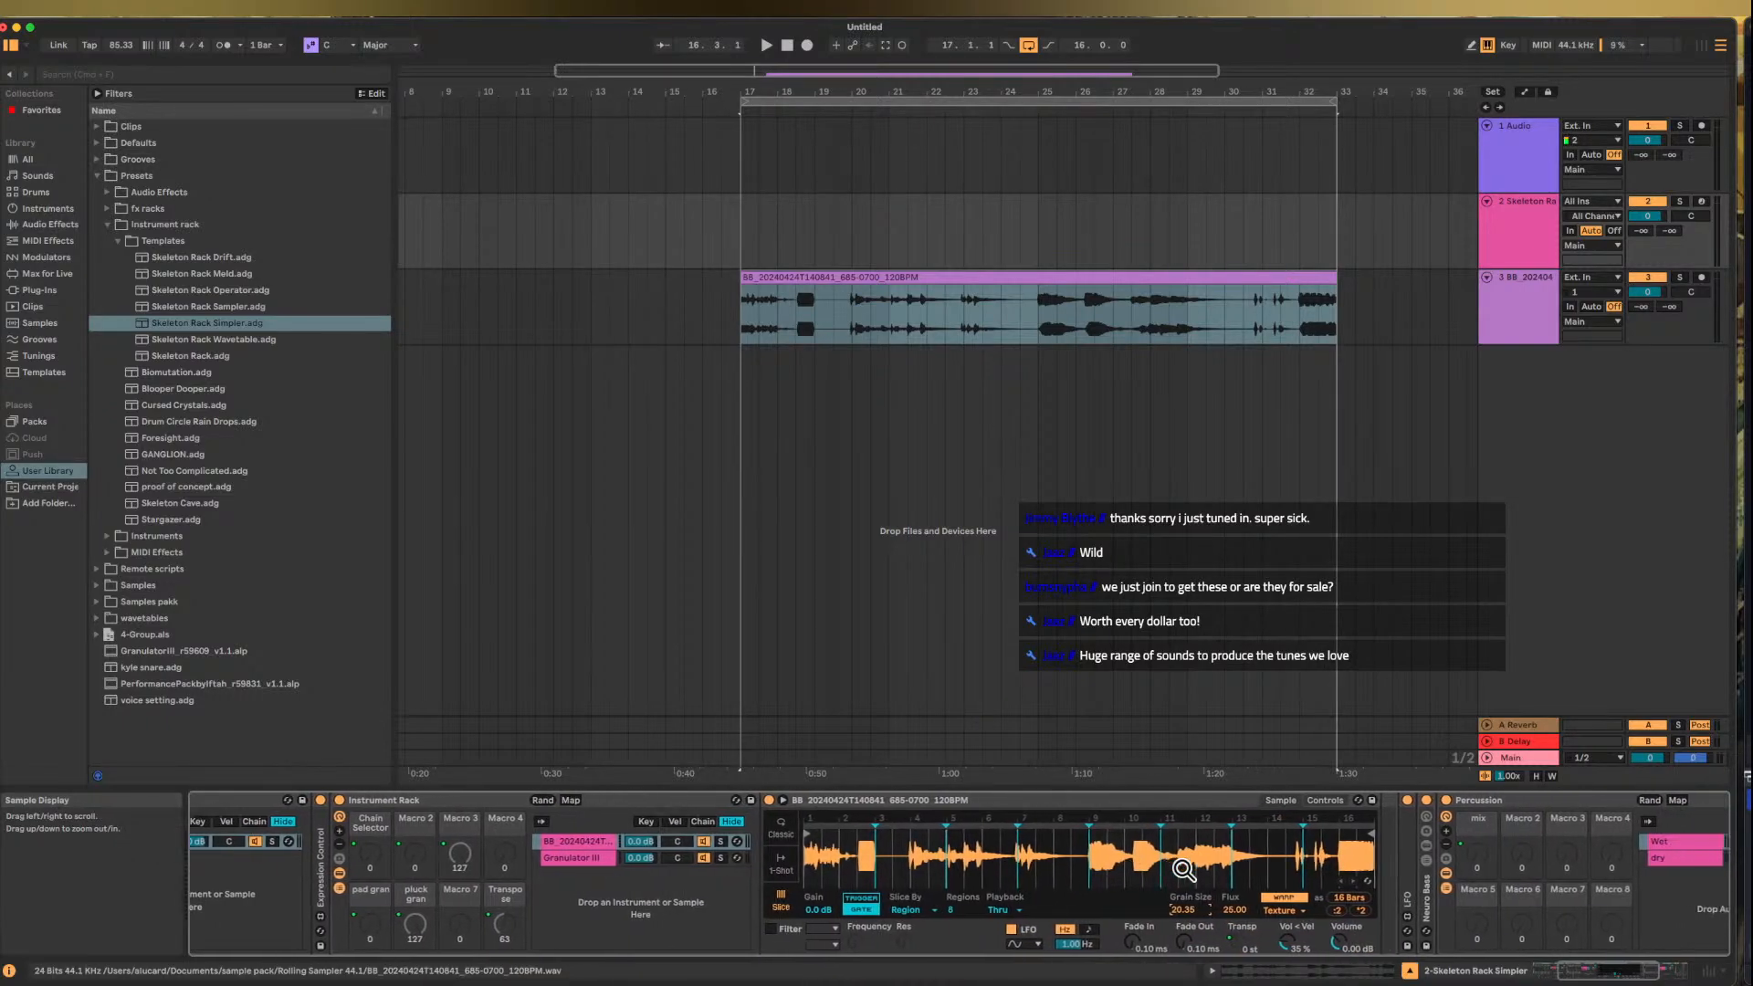
scroll(1184, 867, right, 3)
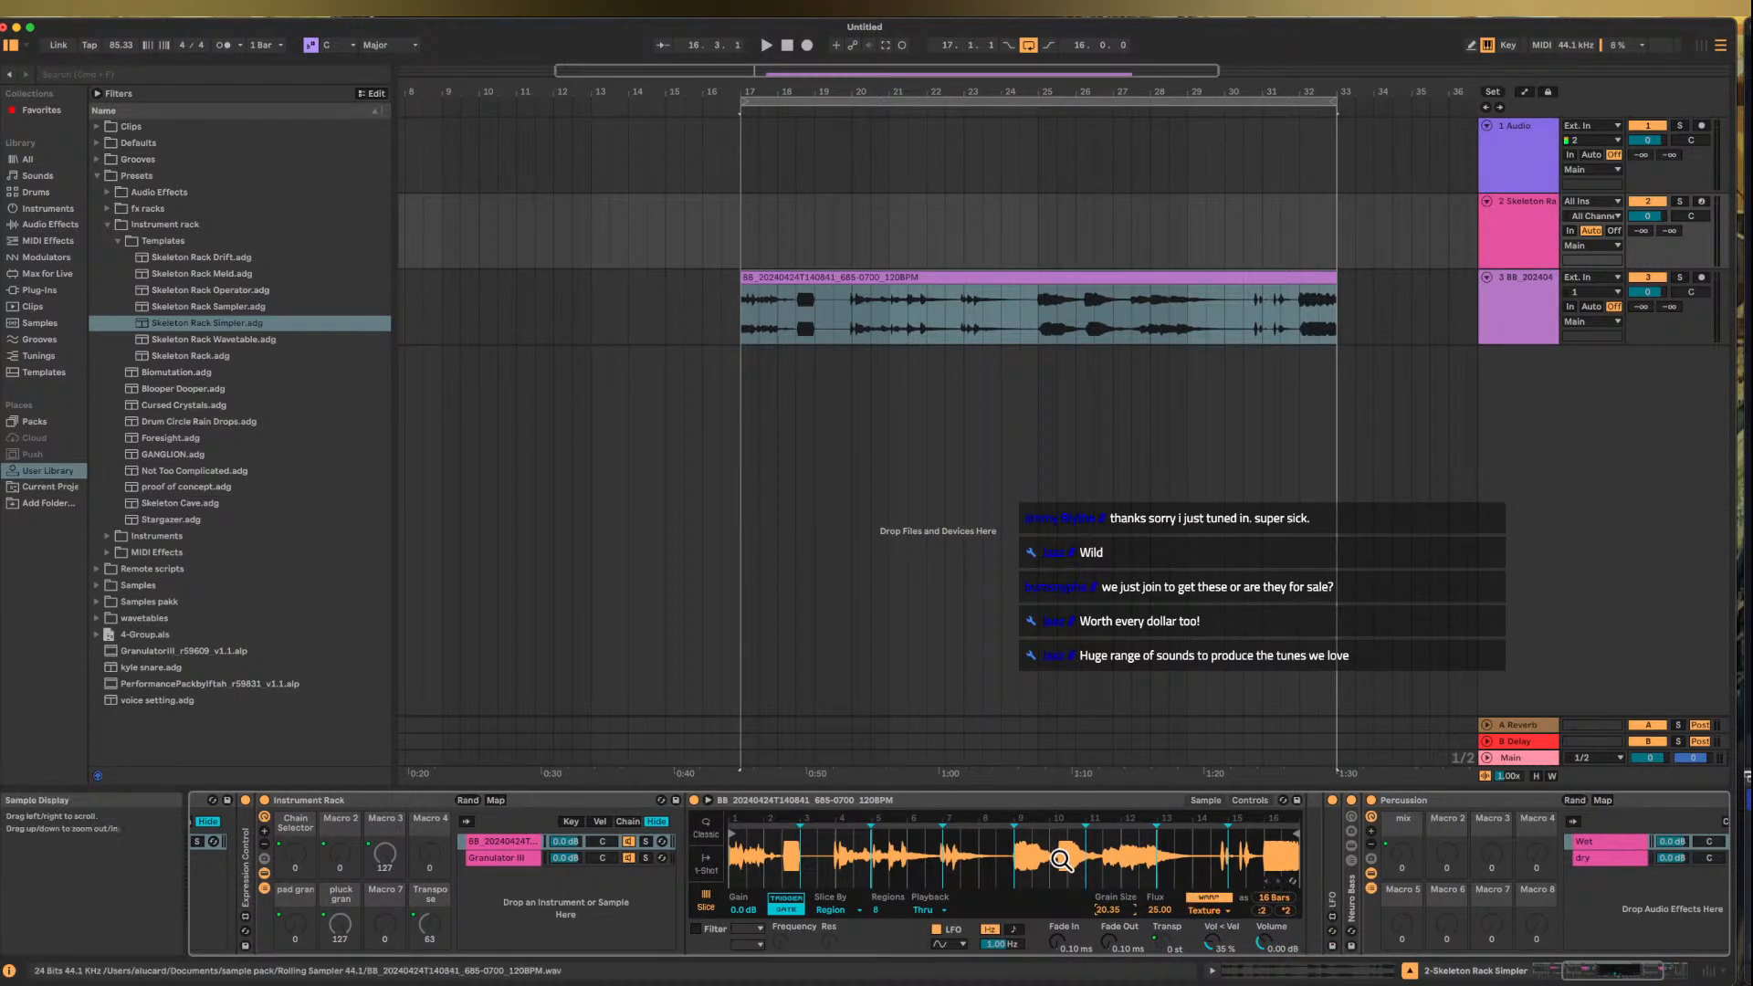
scroll(792, 873, left, 12)
scroll(793, 873, left, 3)
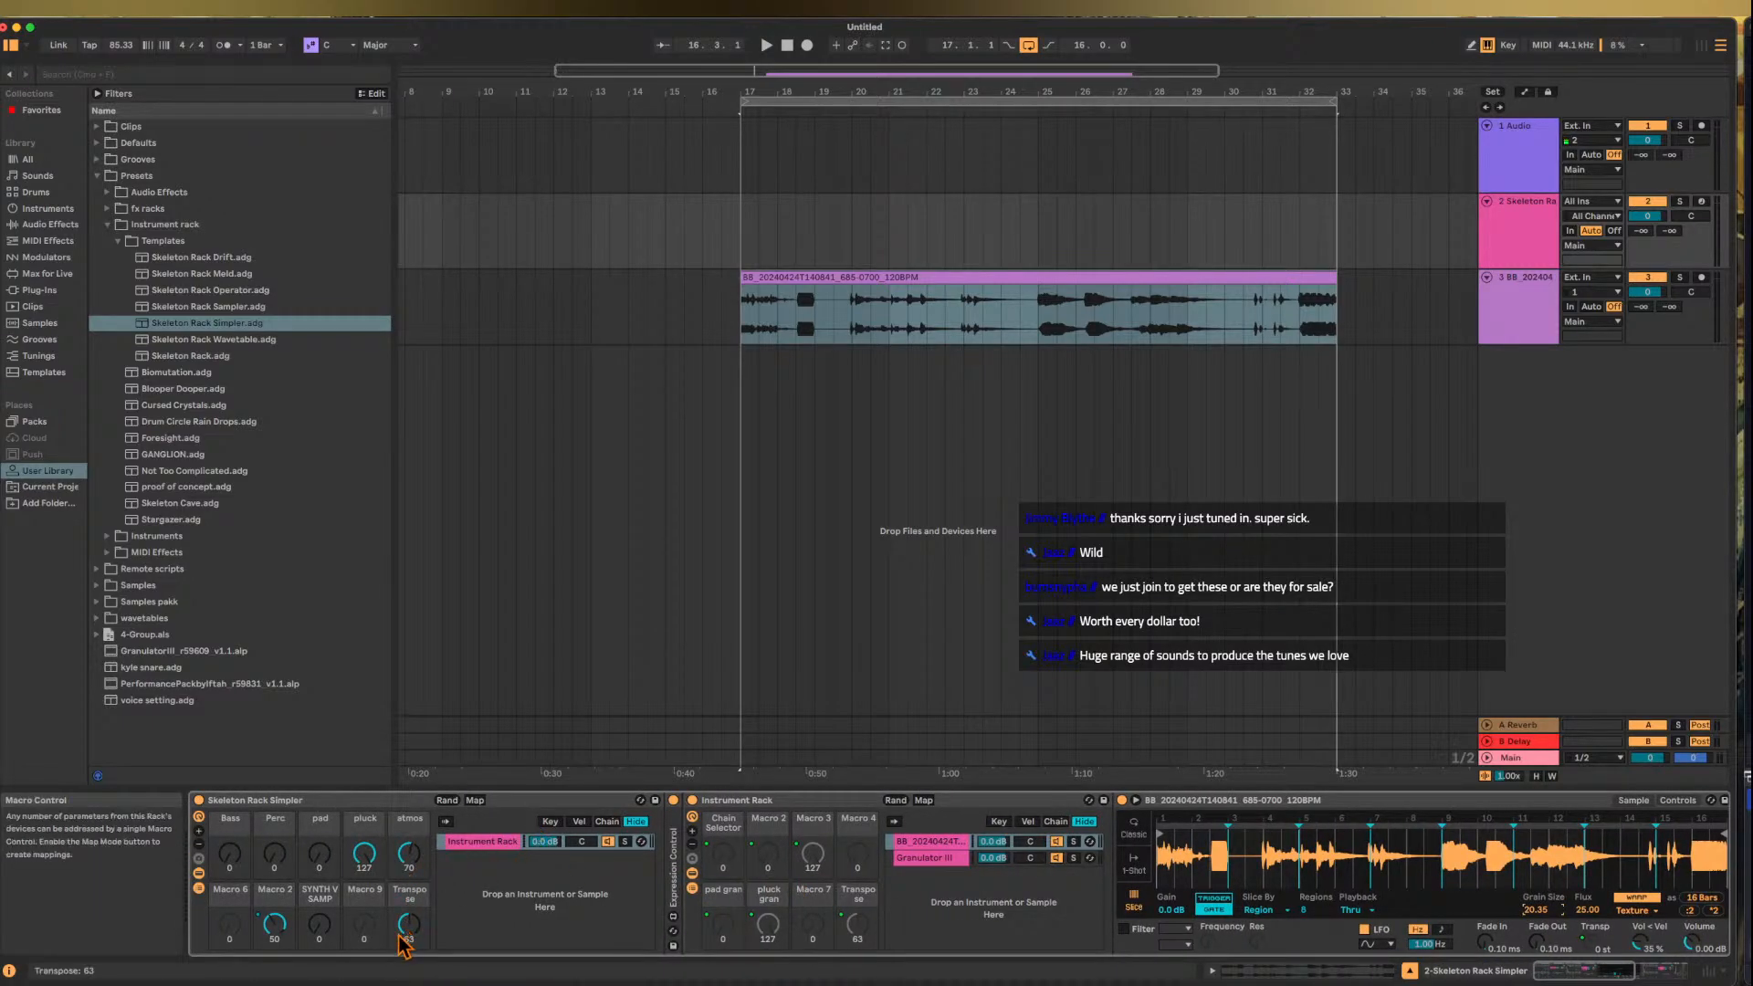
- Arm the Skeleton Rack Simpler track and raise its SYNTH V SAMP macro to 127 while playing notes to hear the slices
scroll(1185, 879, right, 2)
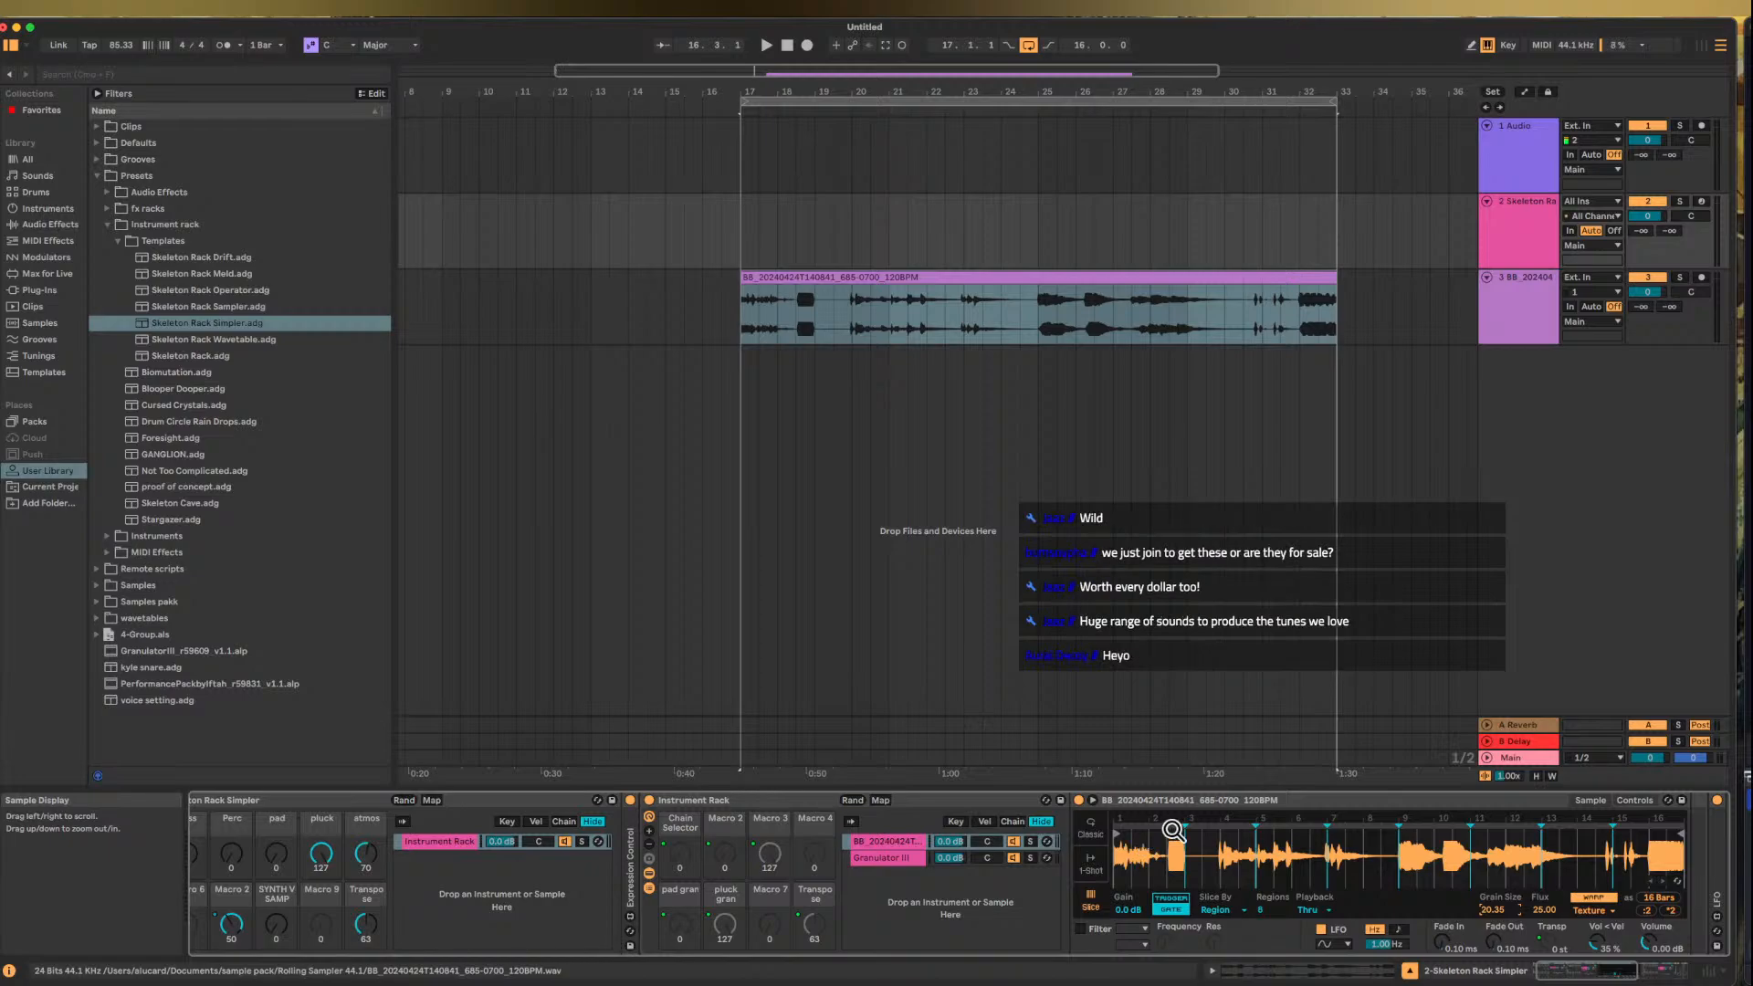
click(1508, 228)
click(1698, 202)
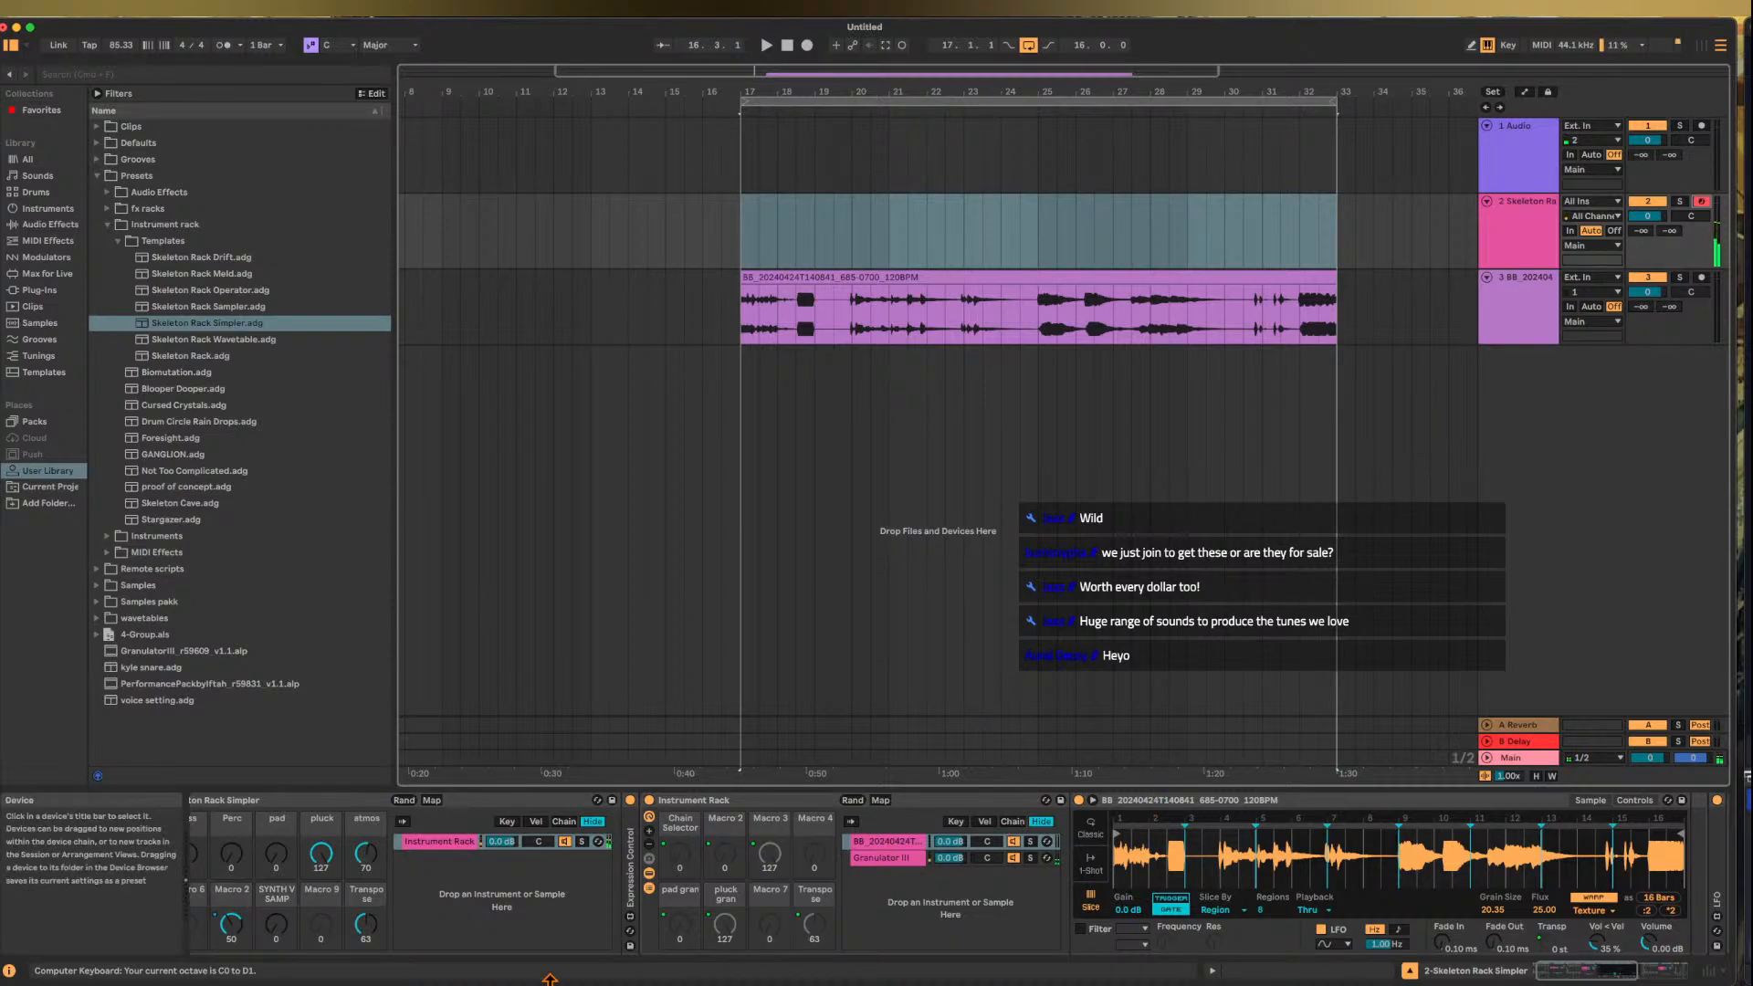
drag(277, 922, 277, 803)
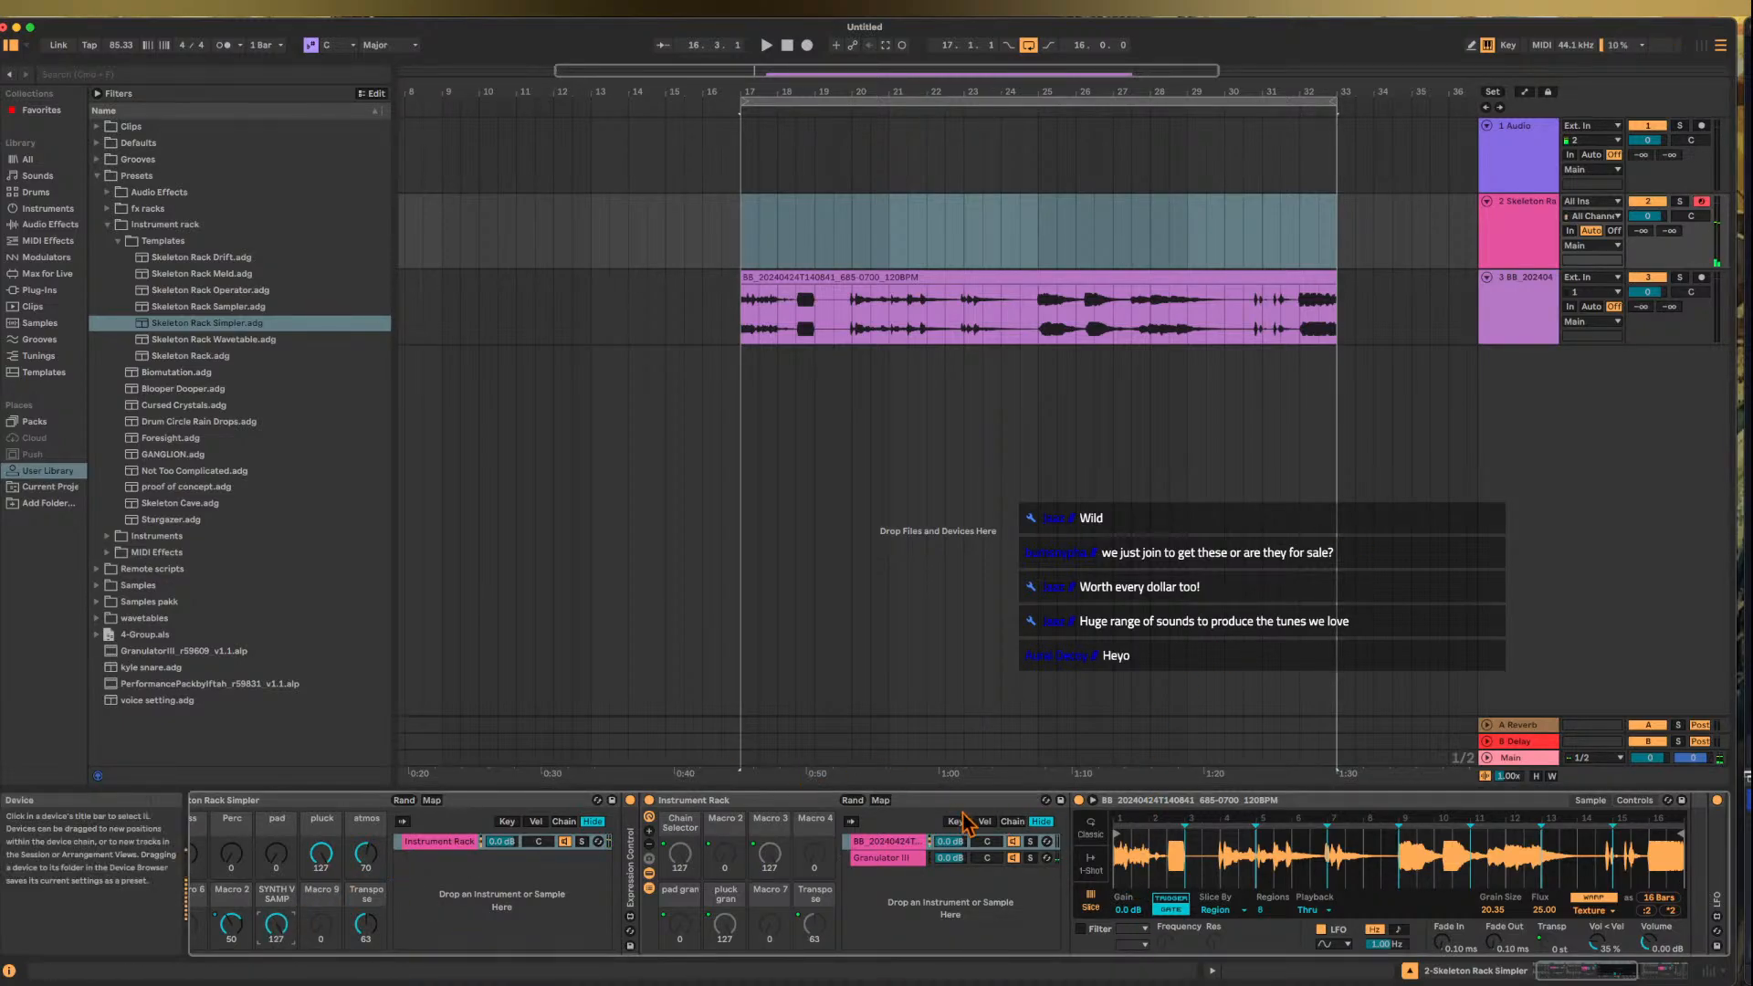
key(z)
key(f)
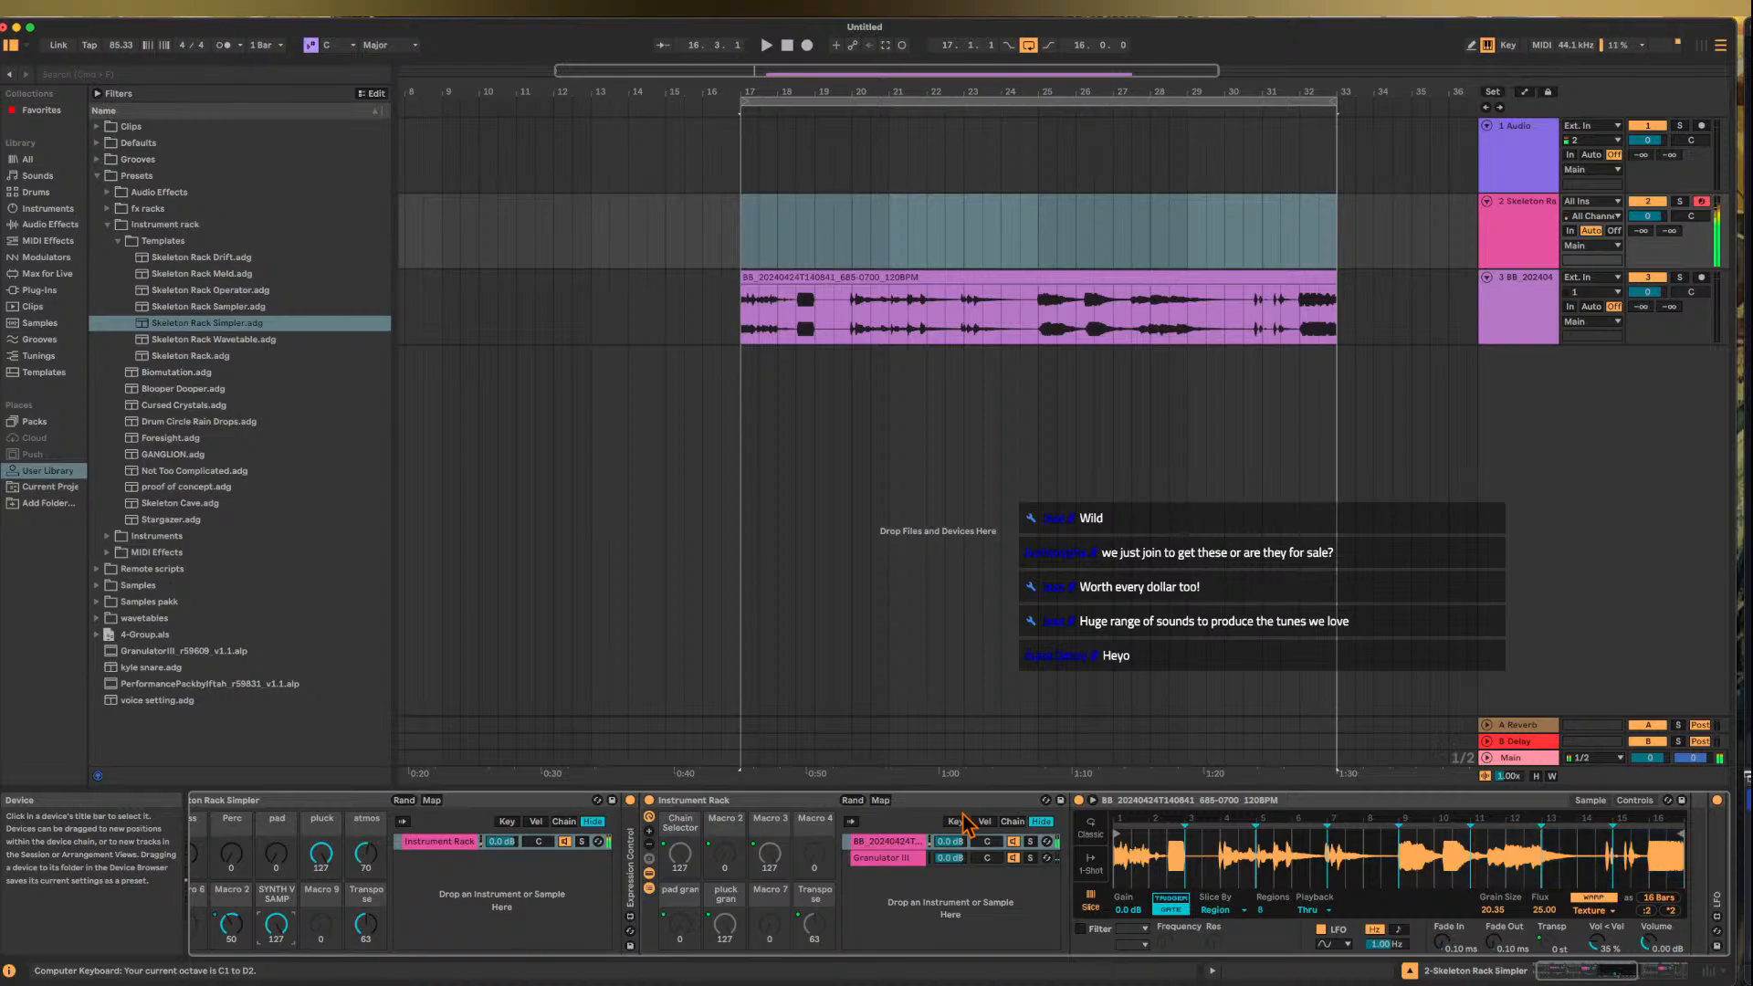
- Lower Simpler's volume to -11.4 dB and play several notes to audition the slices
scroll(1251, 872, right, 4)
drag(1468, 946, 1468, 960)
key(z)
key(x)
key(f)
key(a)
key(a)
scroll(1078, 878, left, 1)
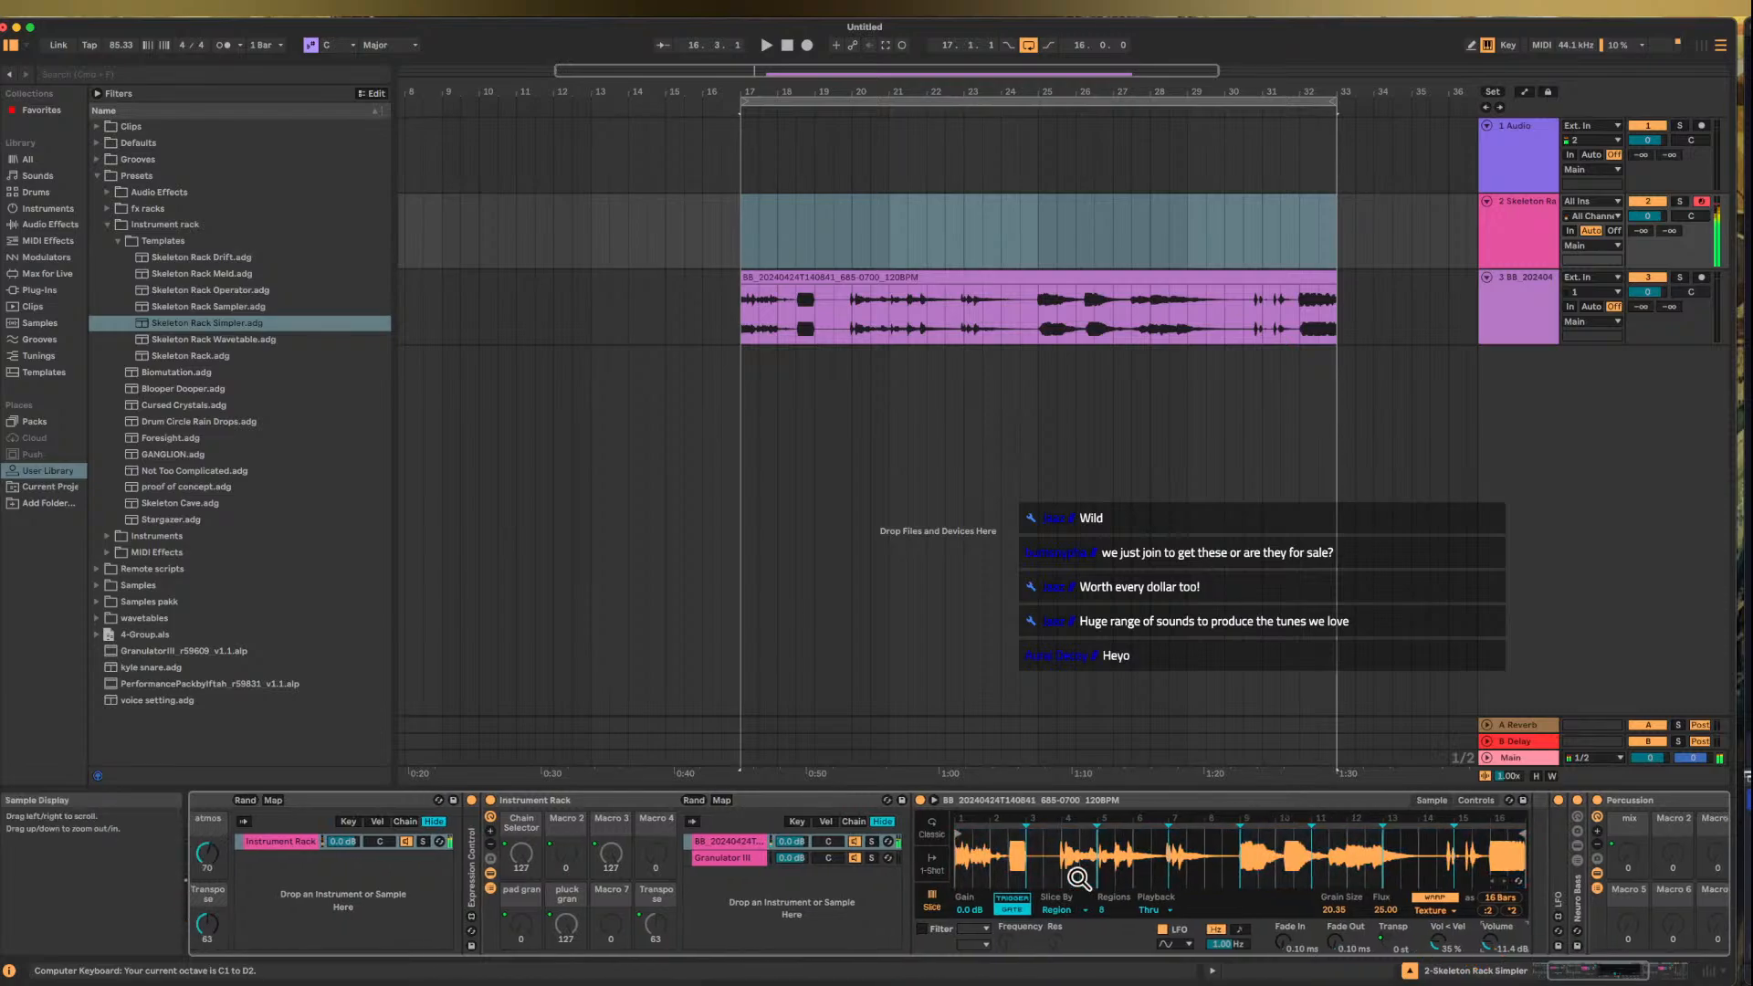
- Expand the Neuro Bass rack and move the Percussion rack ahead of it, directly after the LFO
scroll(1078, 878, left, 2)
scroll(1068, 868, right, 8)
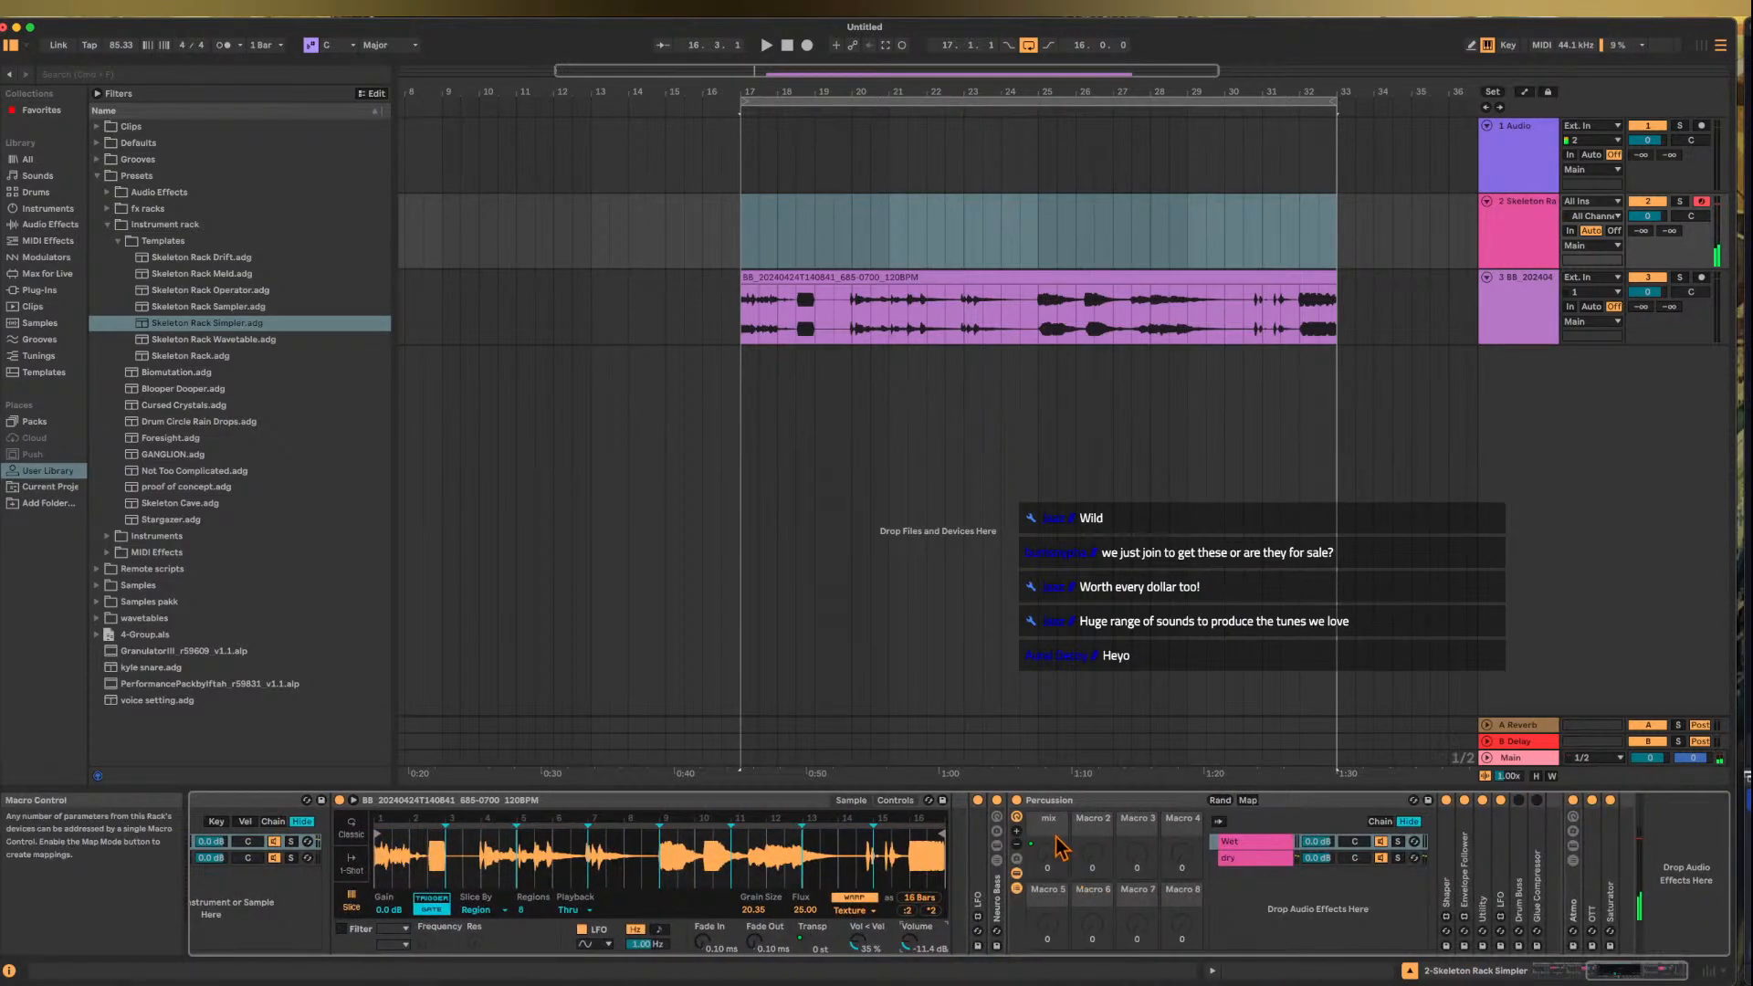
double_click(1063, 802)
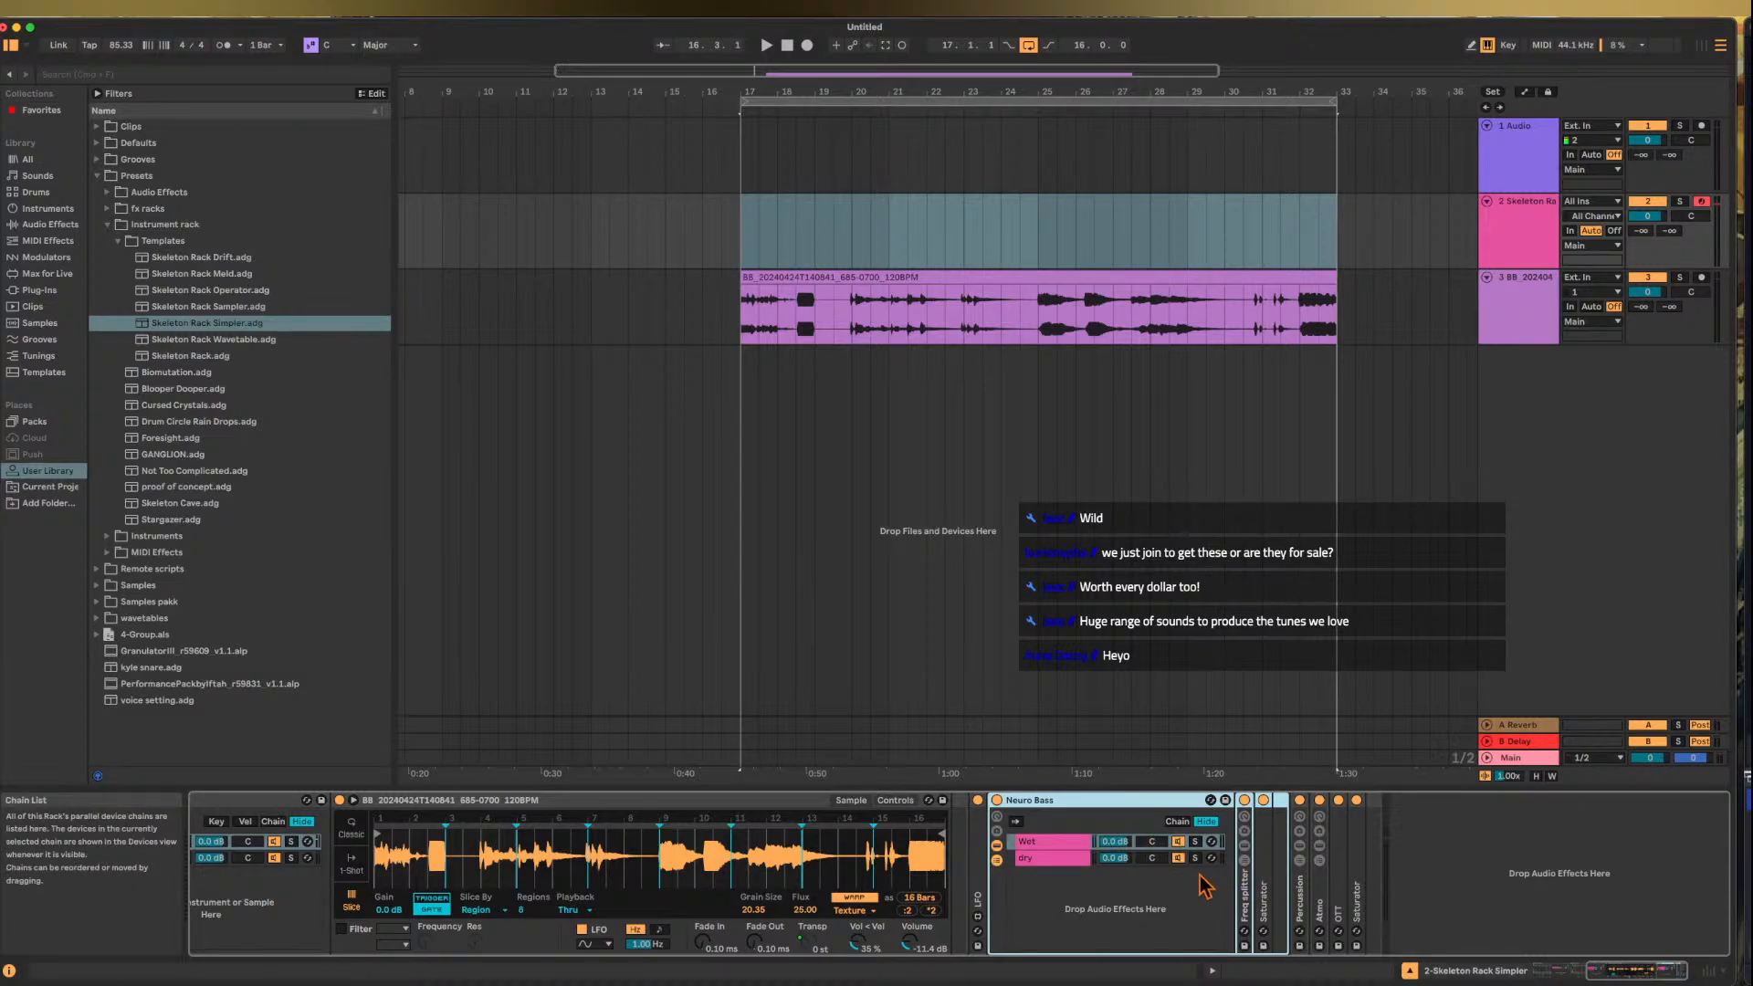
double_click(1301, 899)
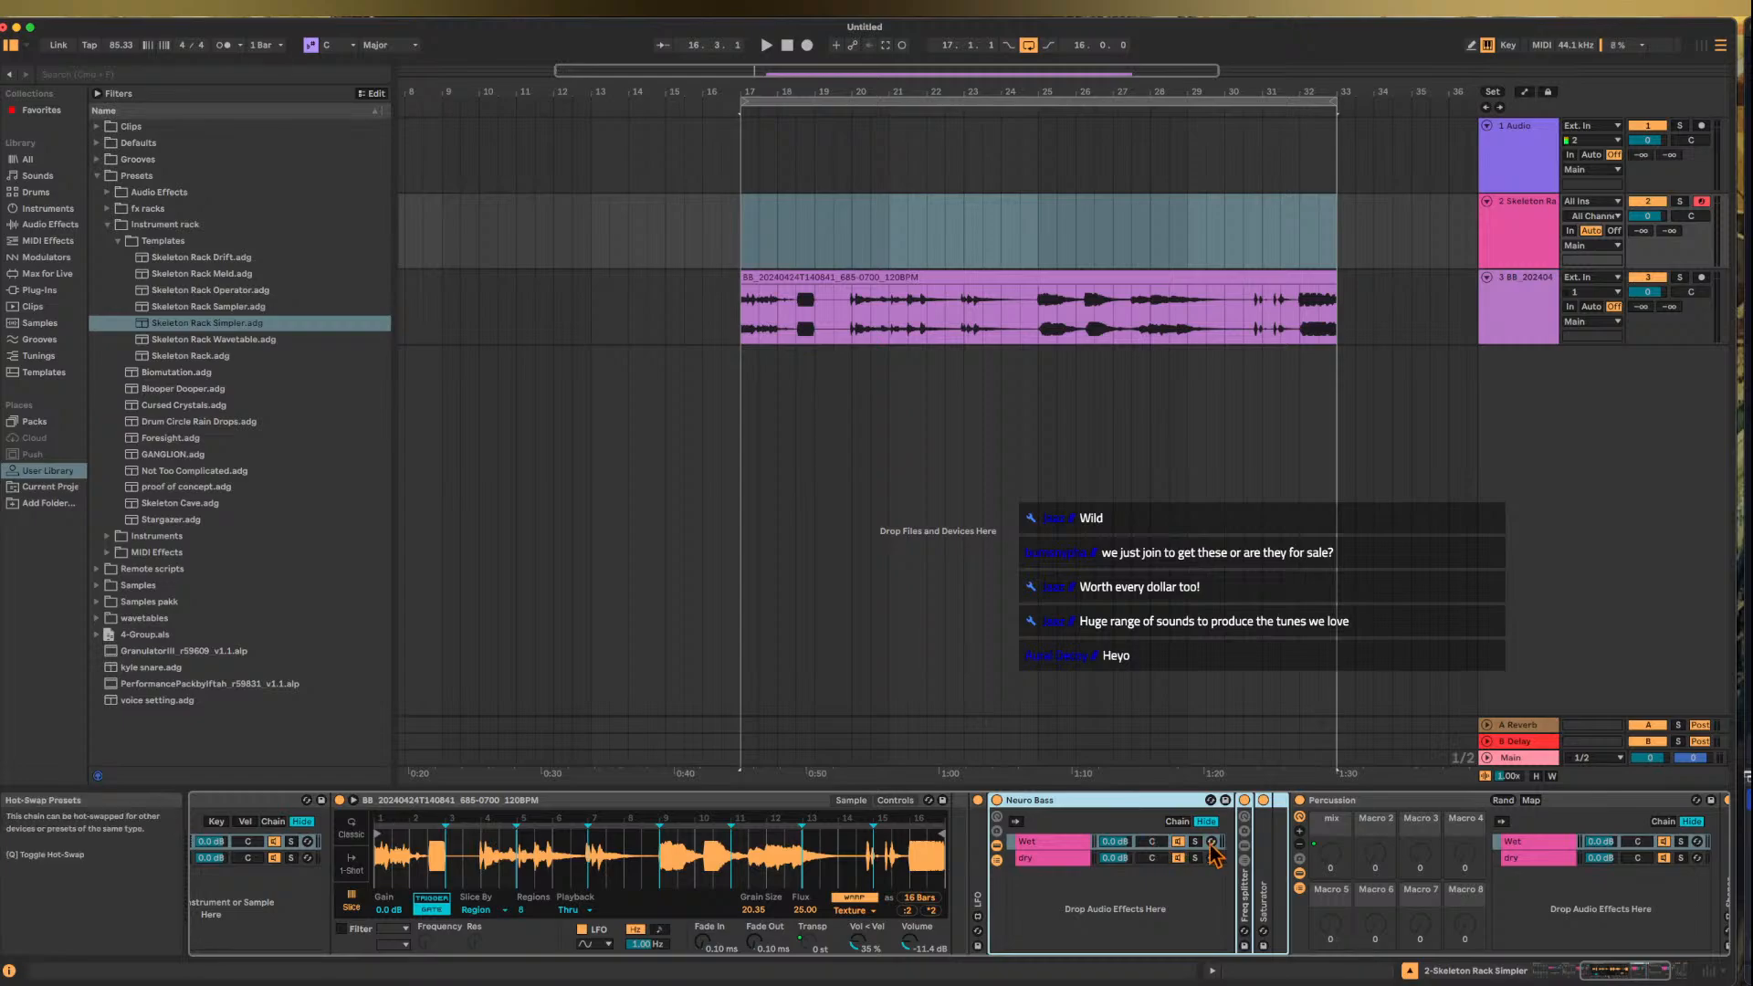
scroll(1144, 835, right, 5)
click(1069, 808)
drag(1064, 805, 725, 854)
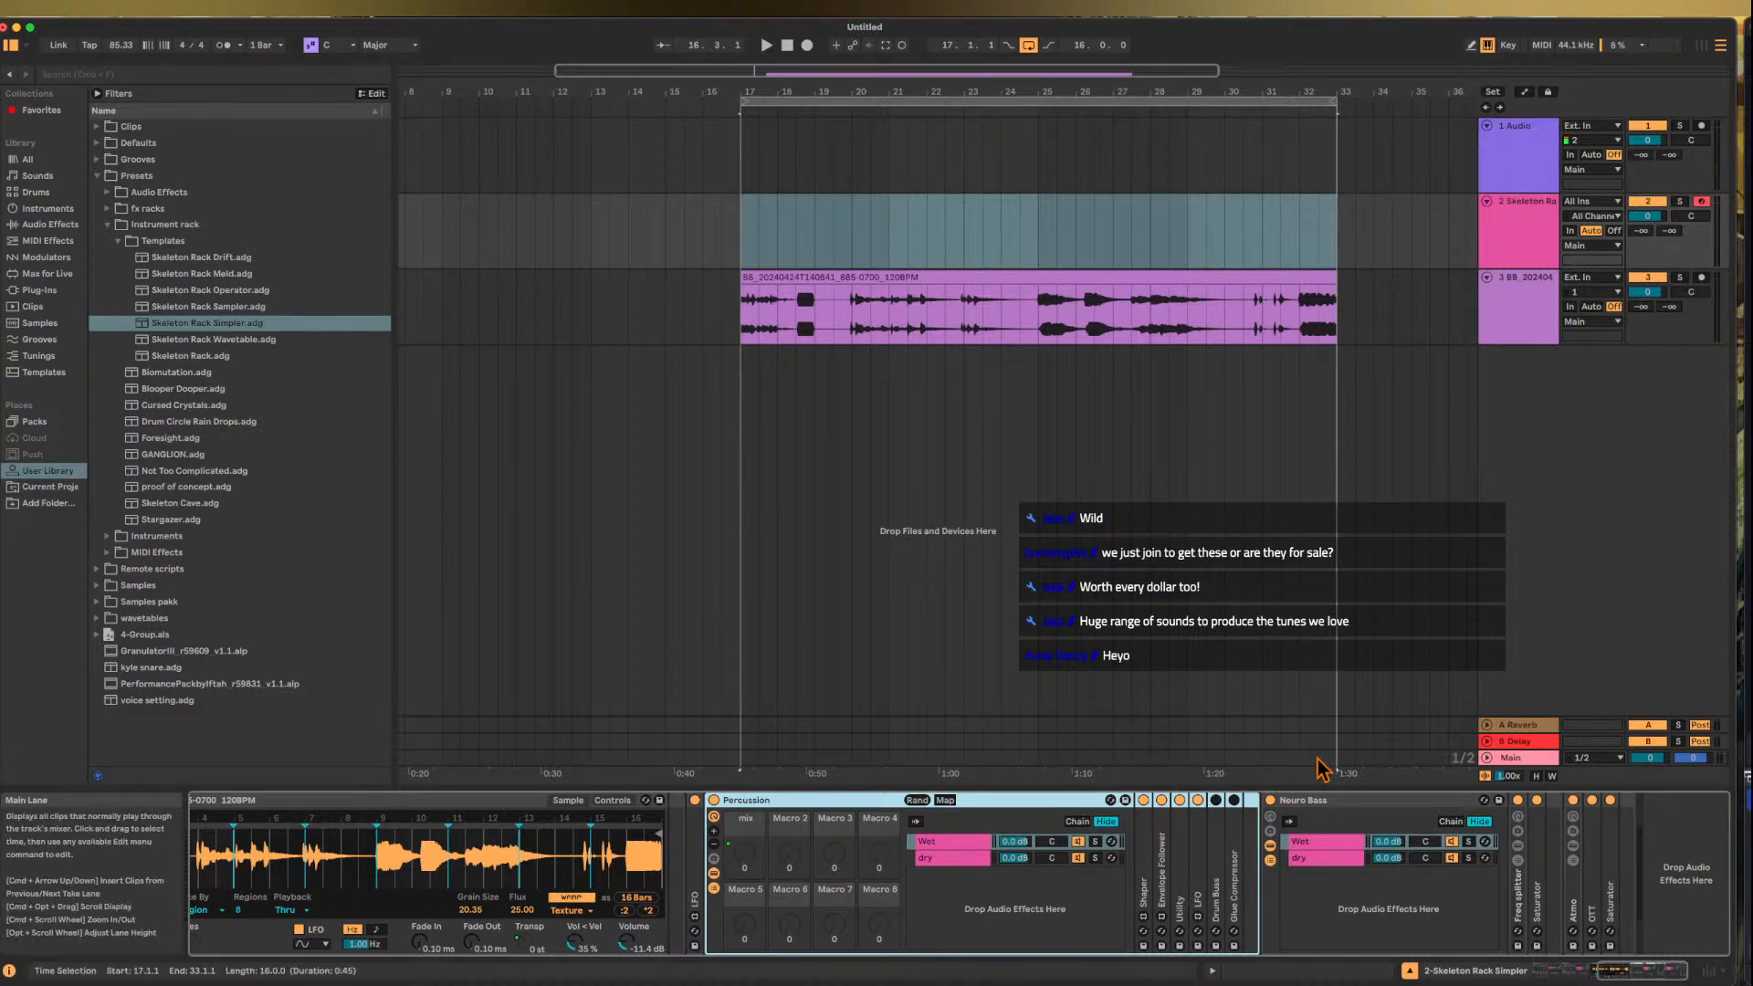
scroll(1512, 861, left, 1)
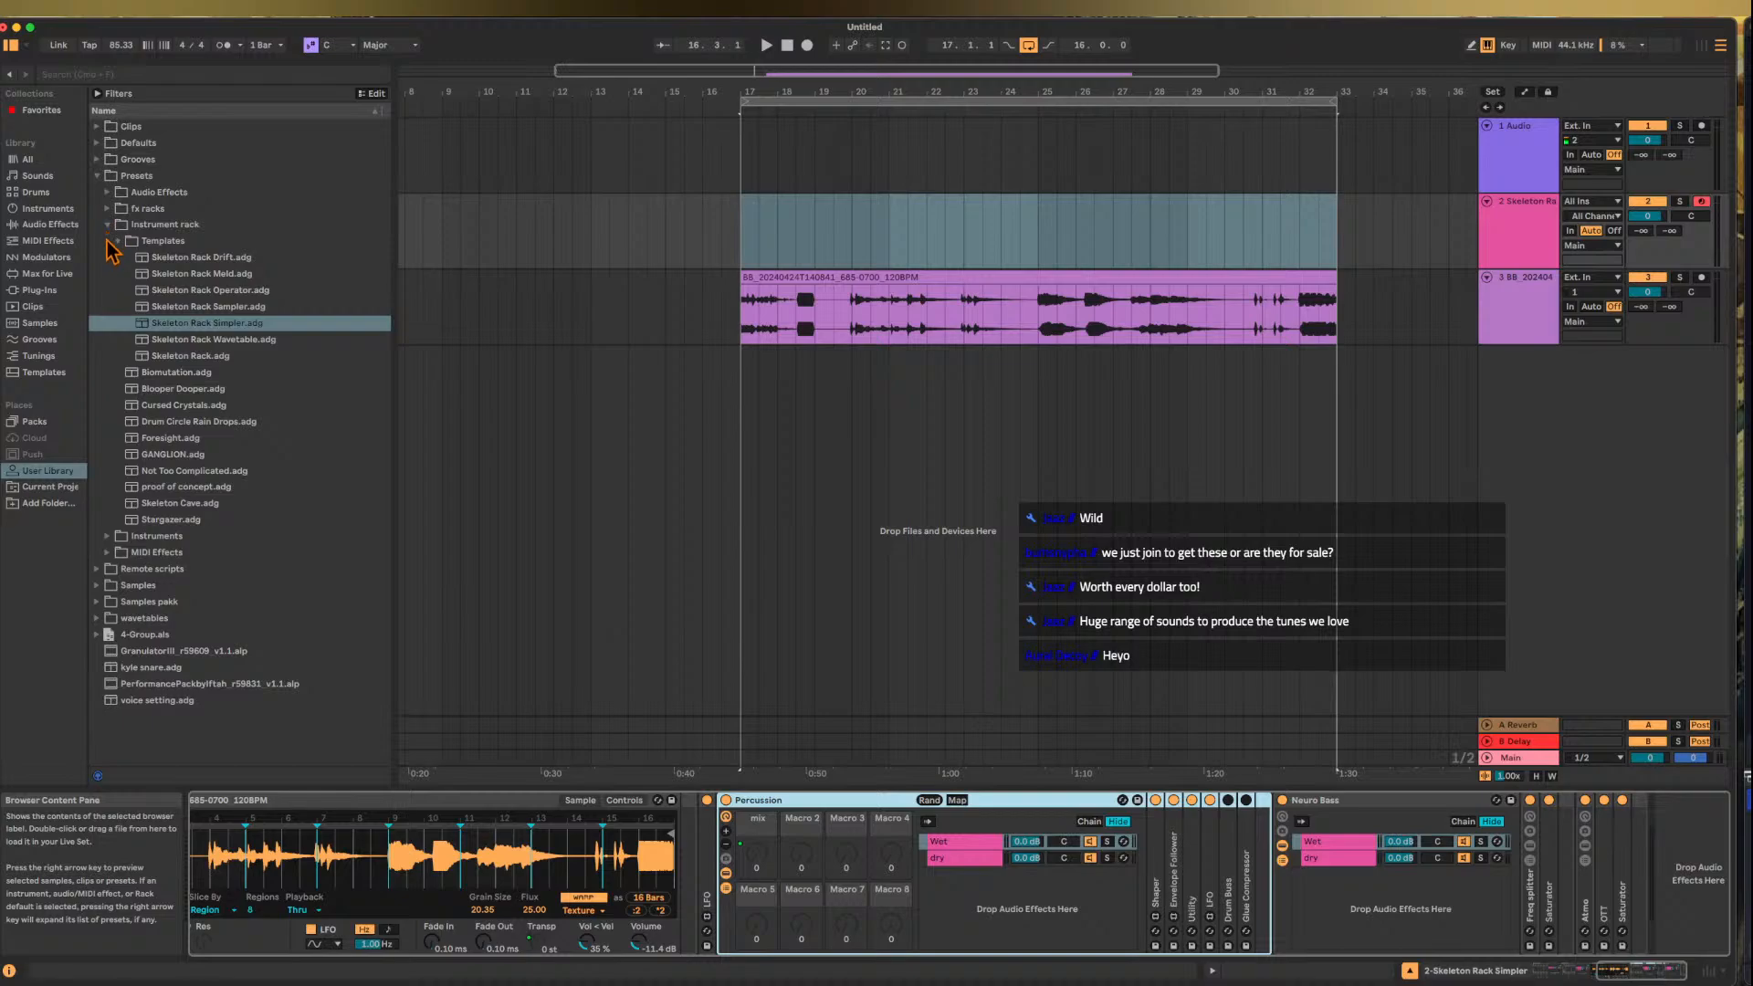
- Replace the Percussion rack with the Proof of Concept Percussion preset from the fx racks Percussion folder
click(118, 242)
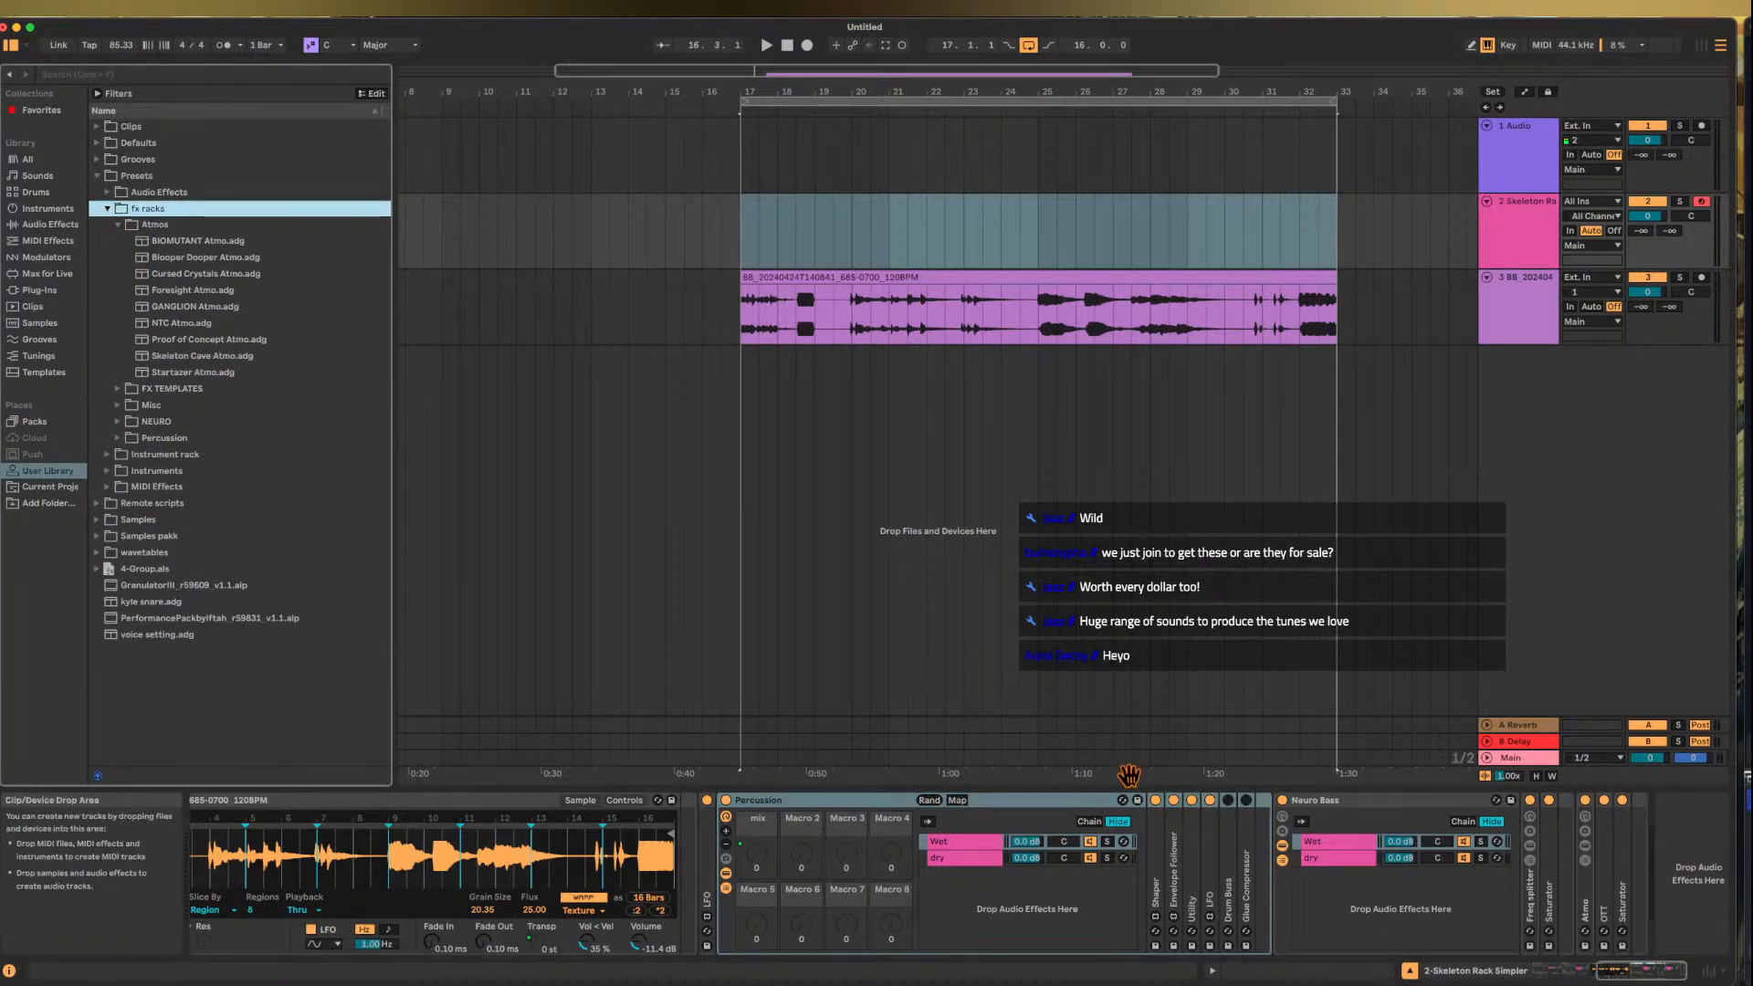
key(q)
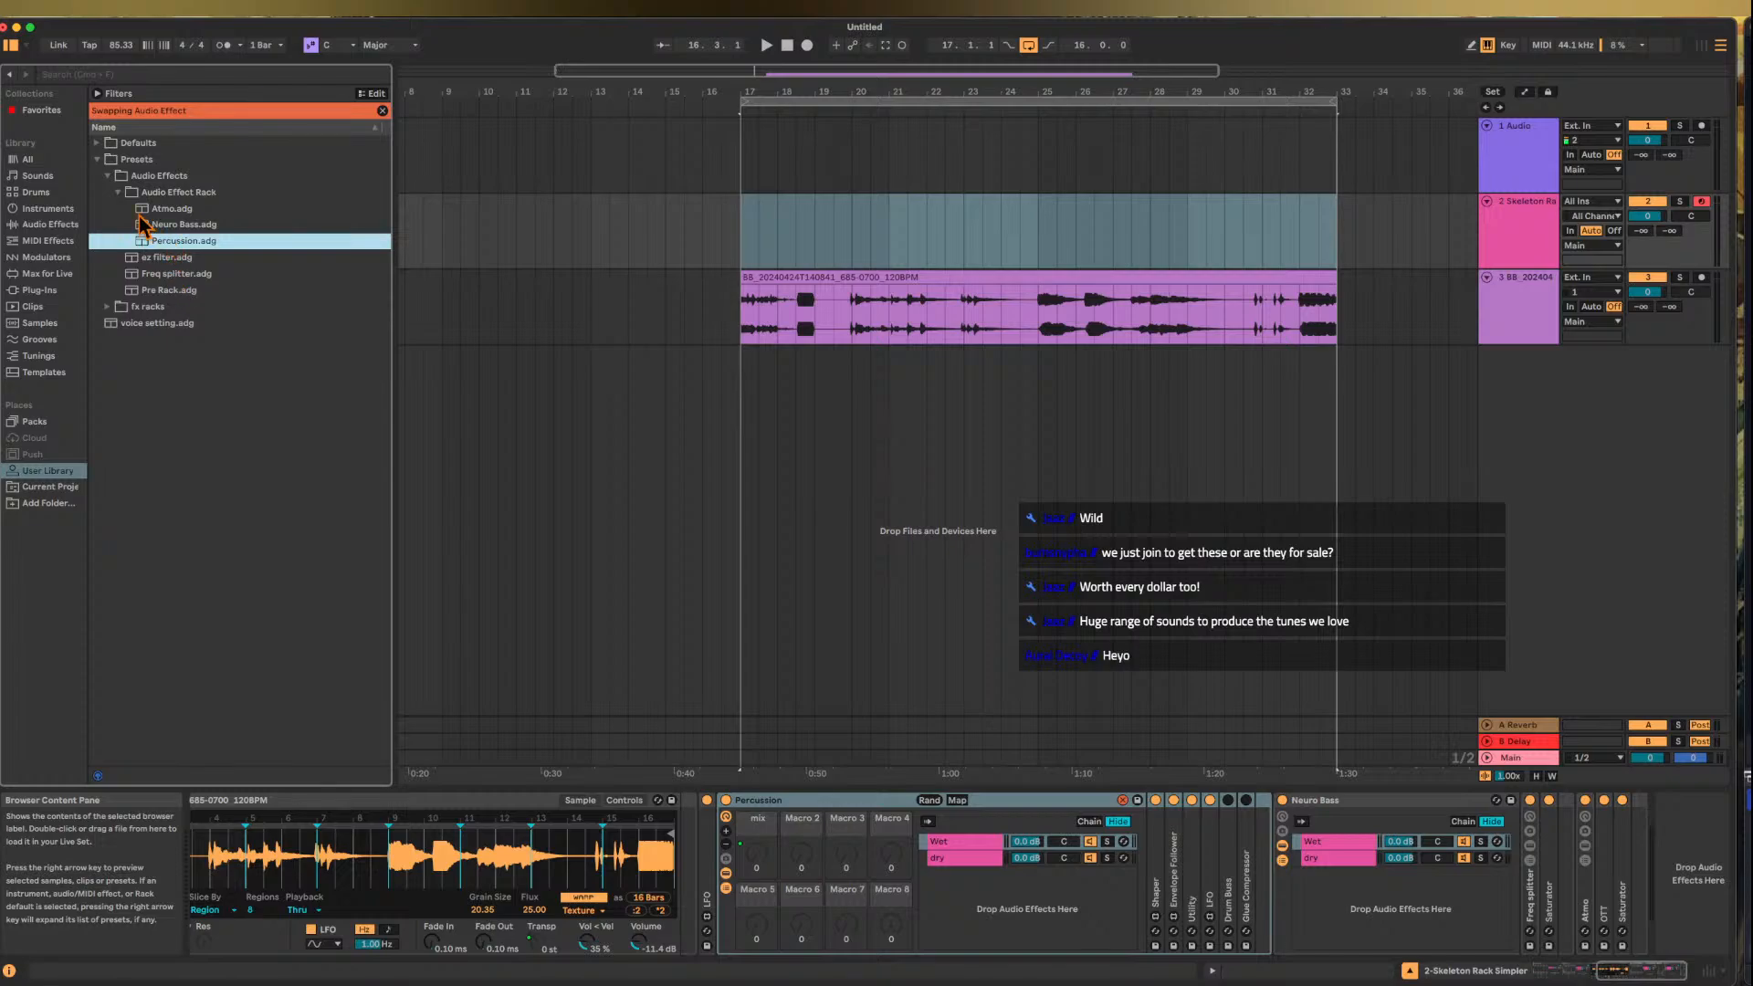
click(123, 306)
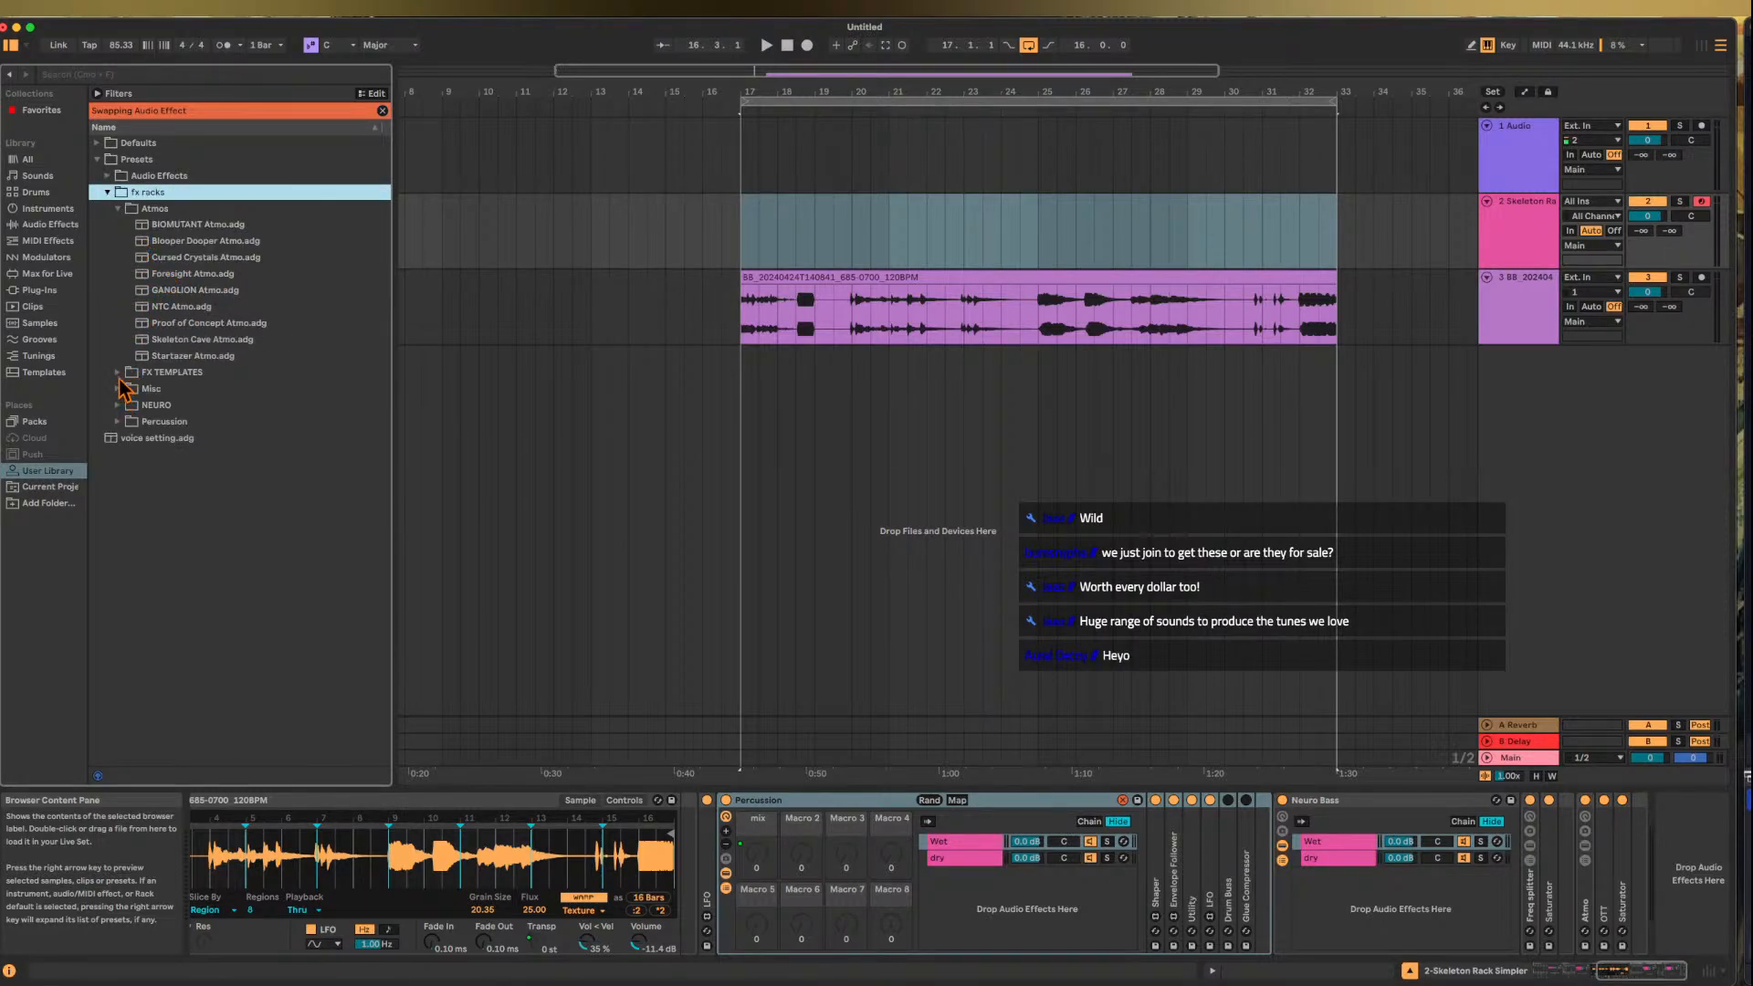
click(118, 210)
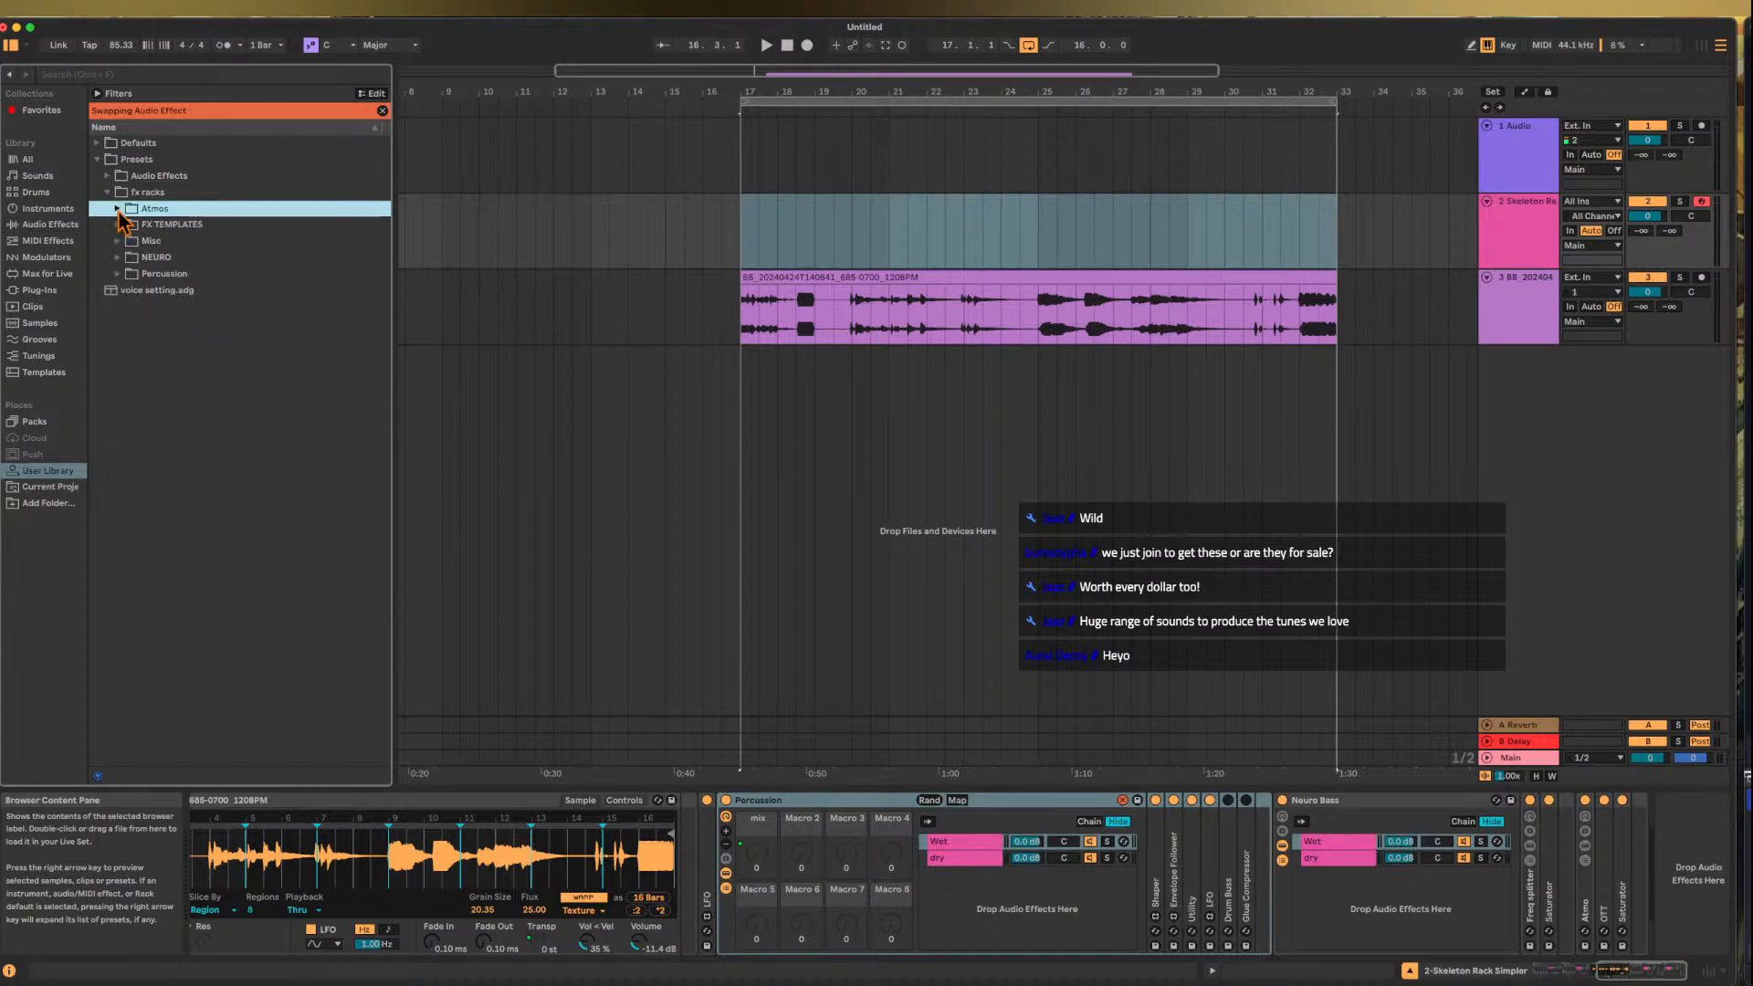
click(118, 274)
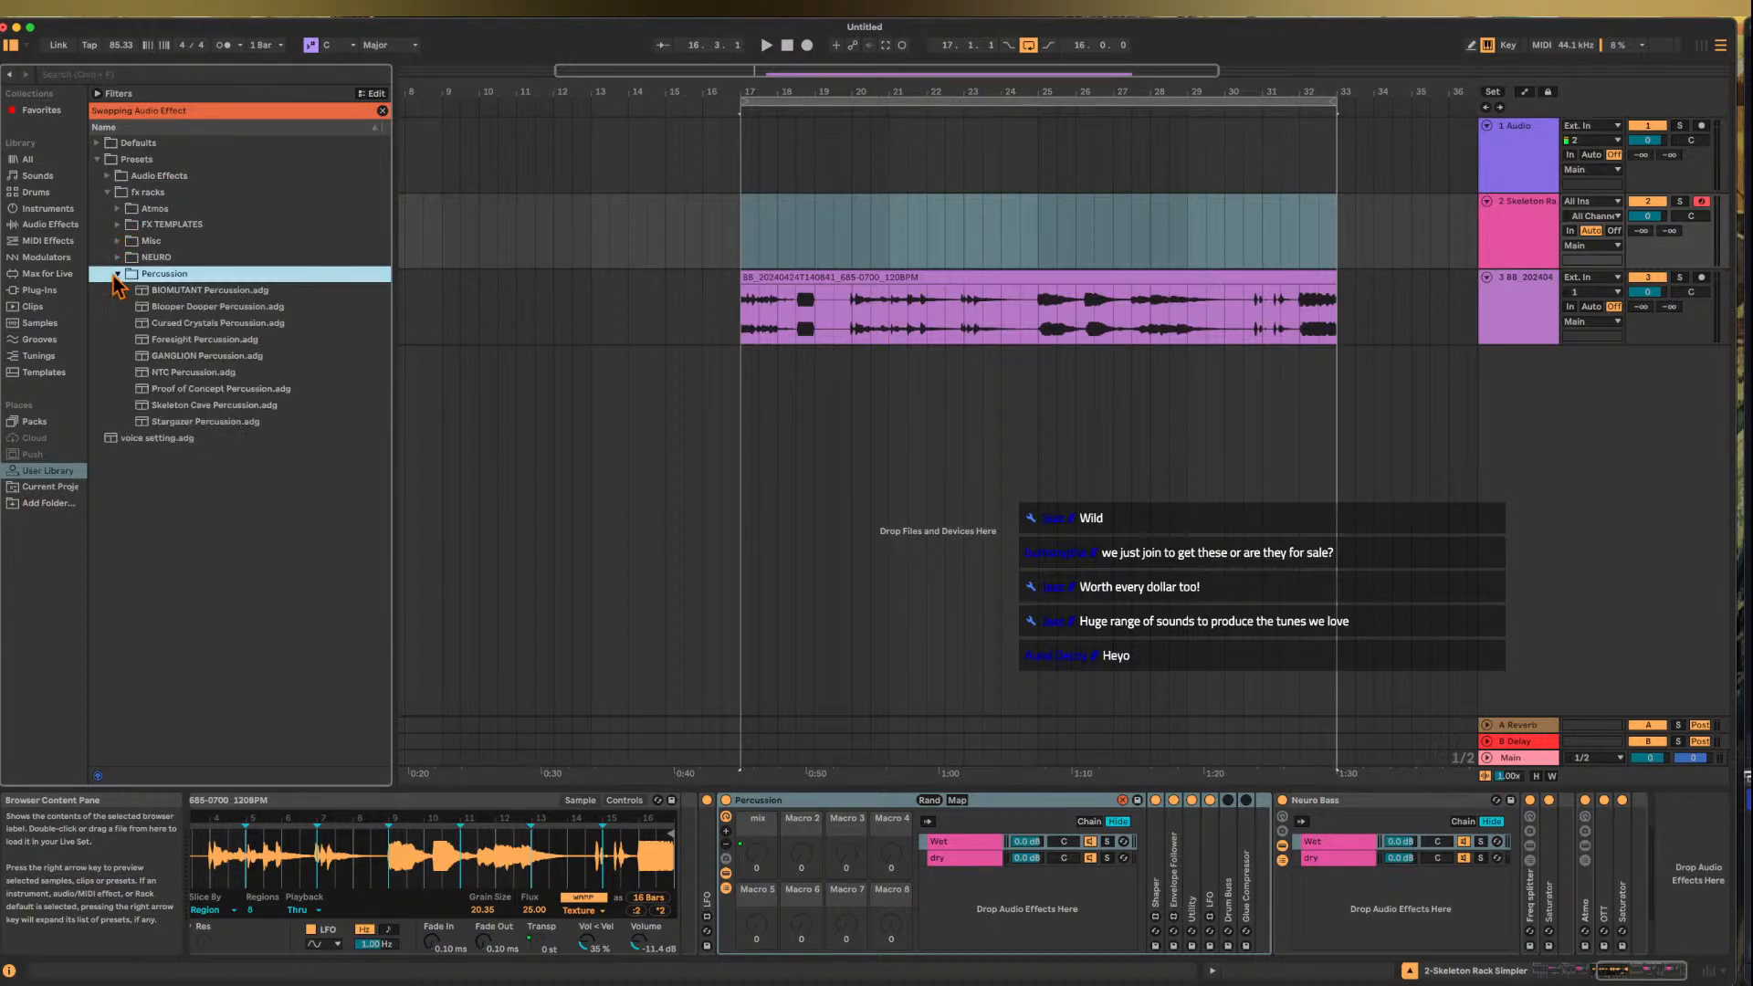
click(215, 393)
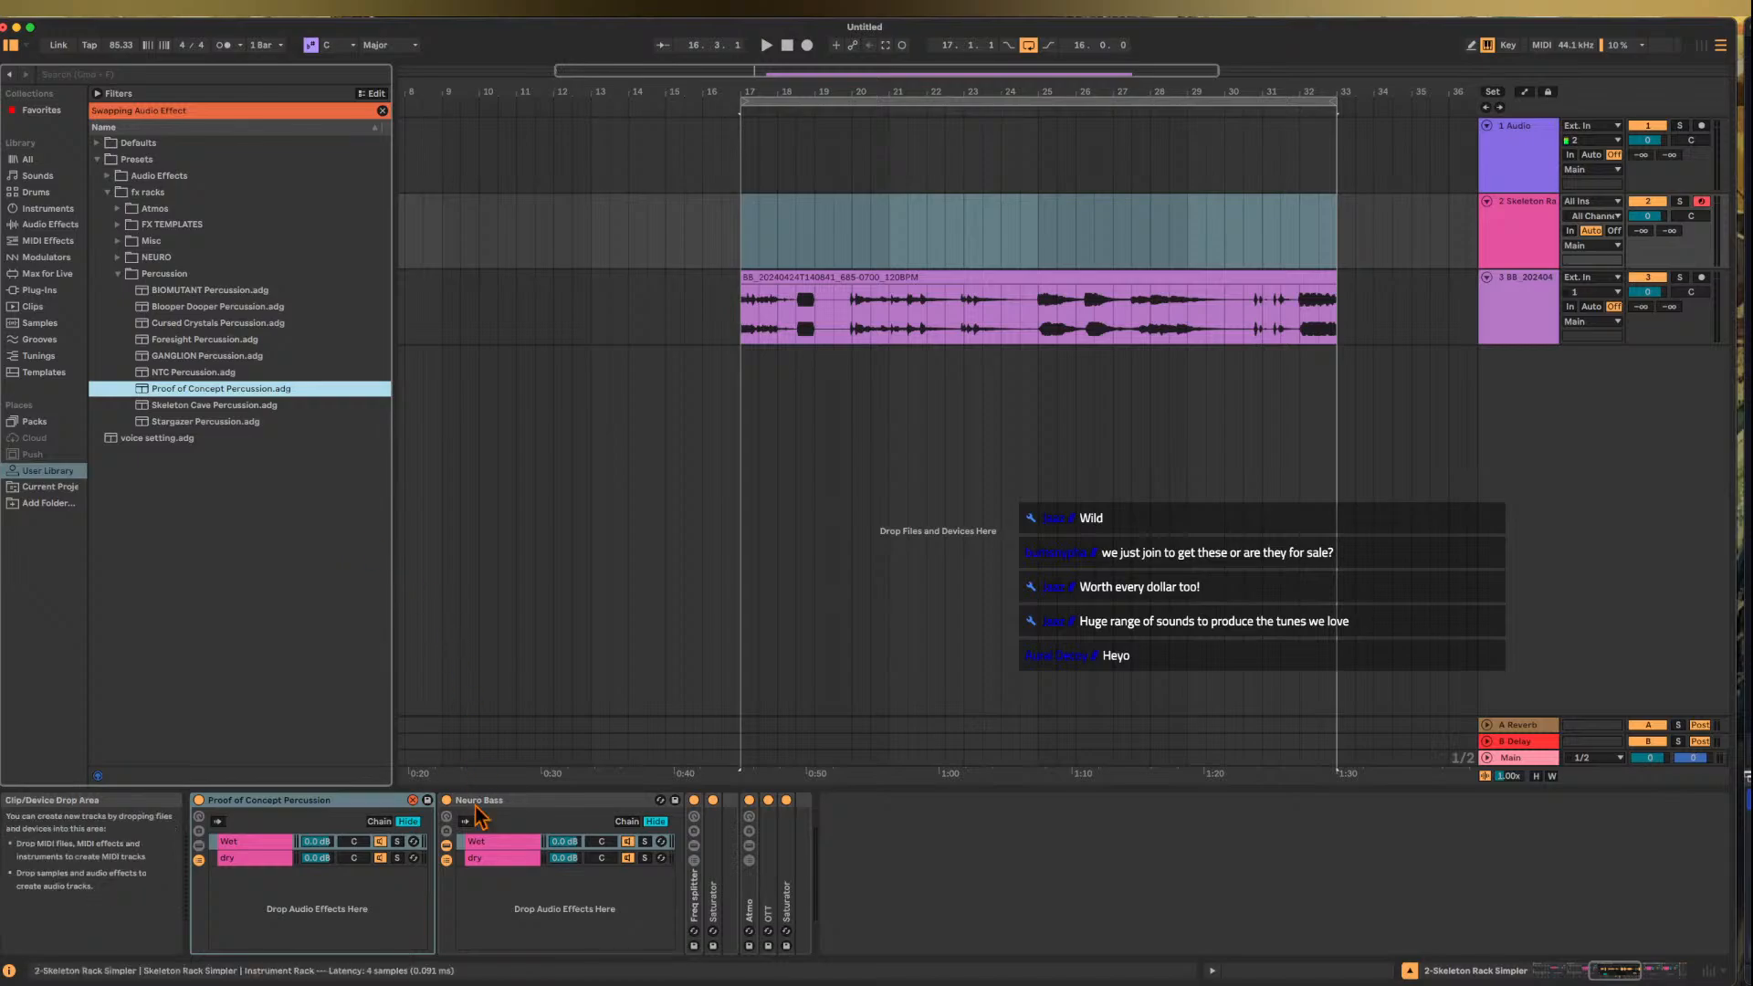
- Audition the Skeleton Rack Simpler track and inspect its device chain, briefly expanding the final Saturator
scroll(521, 818, left, 14)
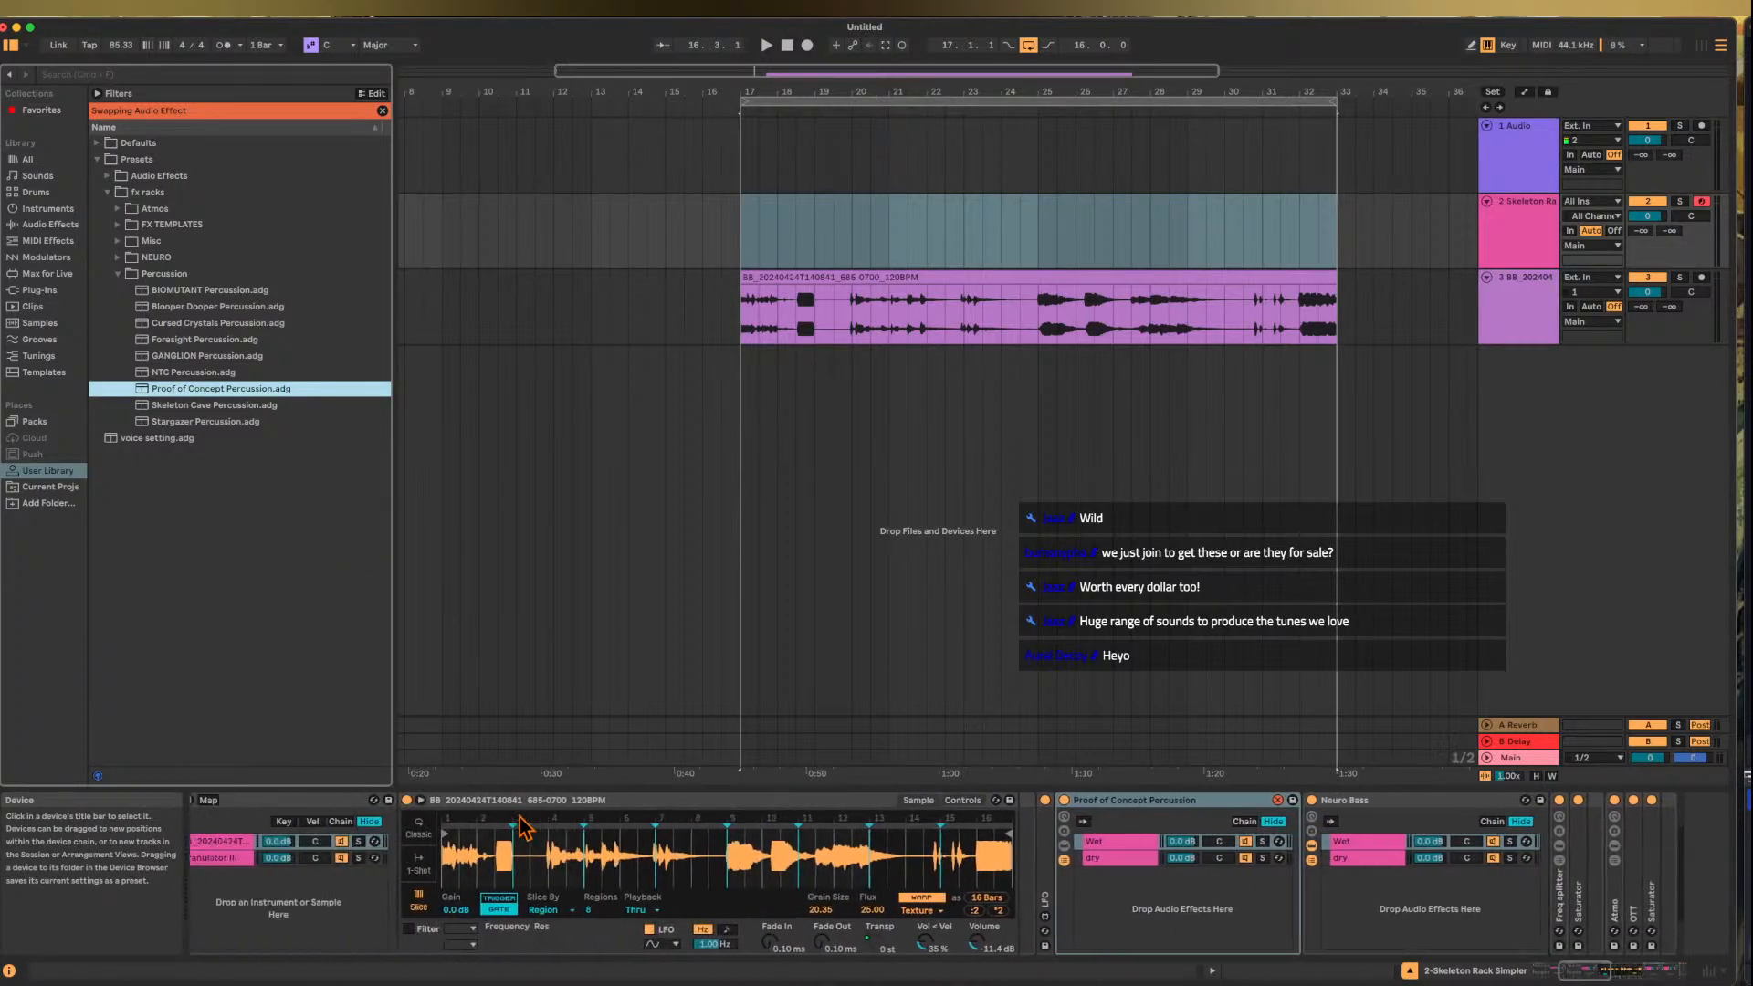
key(q)
mouse_move(275, 858)
mouse_down()
mouse_move(275, 739)
mouse_move(275, 858)
mouse_up()
scroll(741, 904, right, 15)
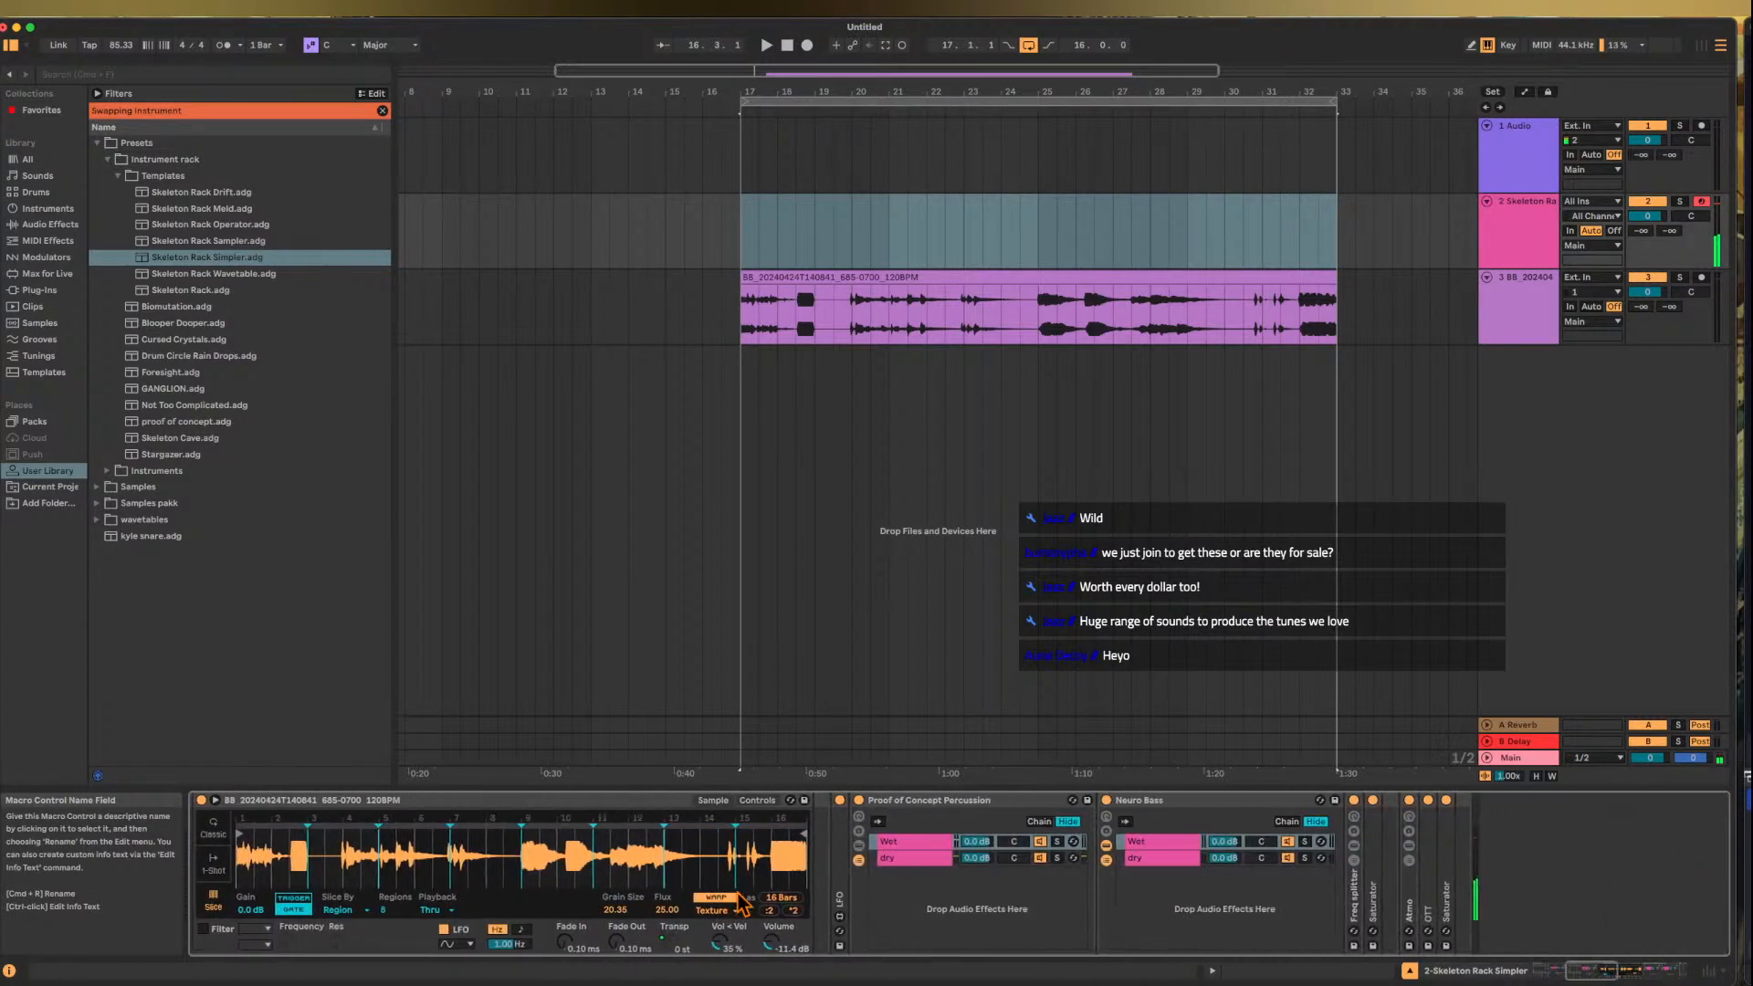
scroll(742, 904, left, 6)
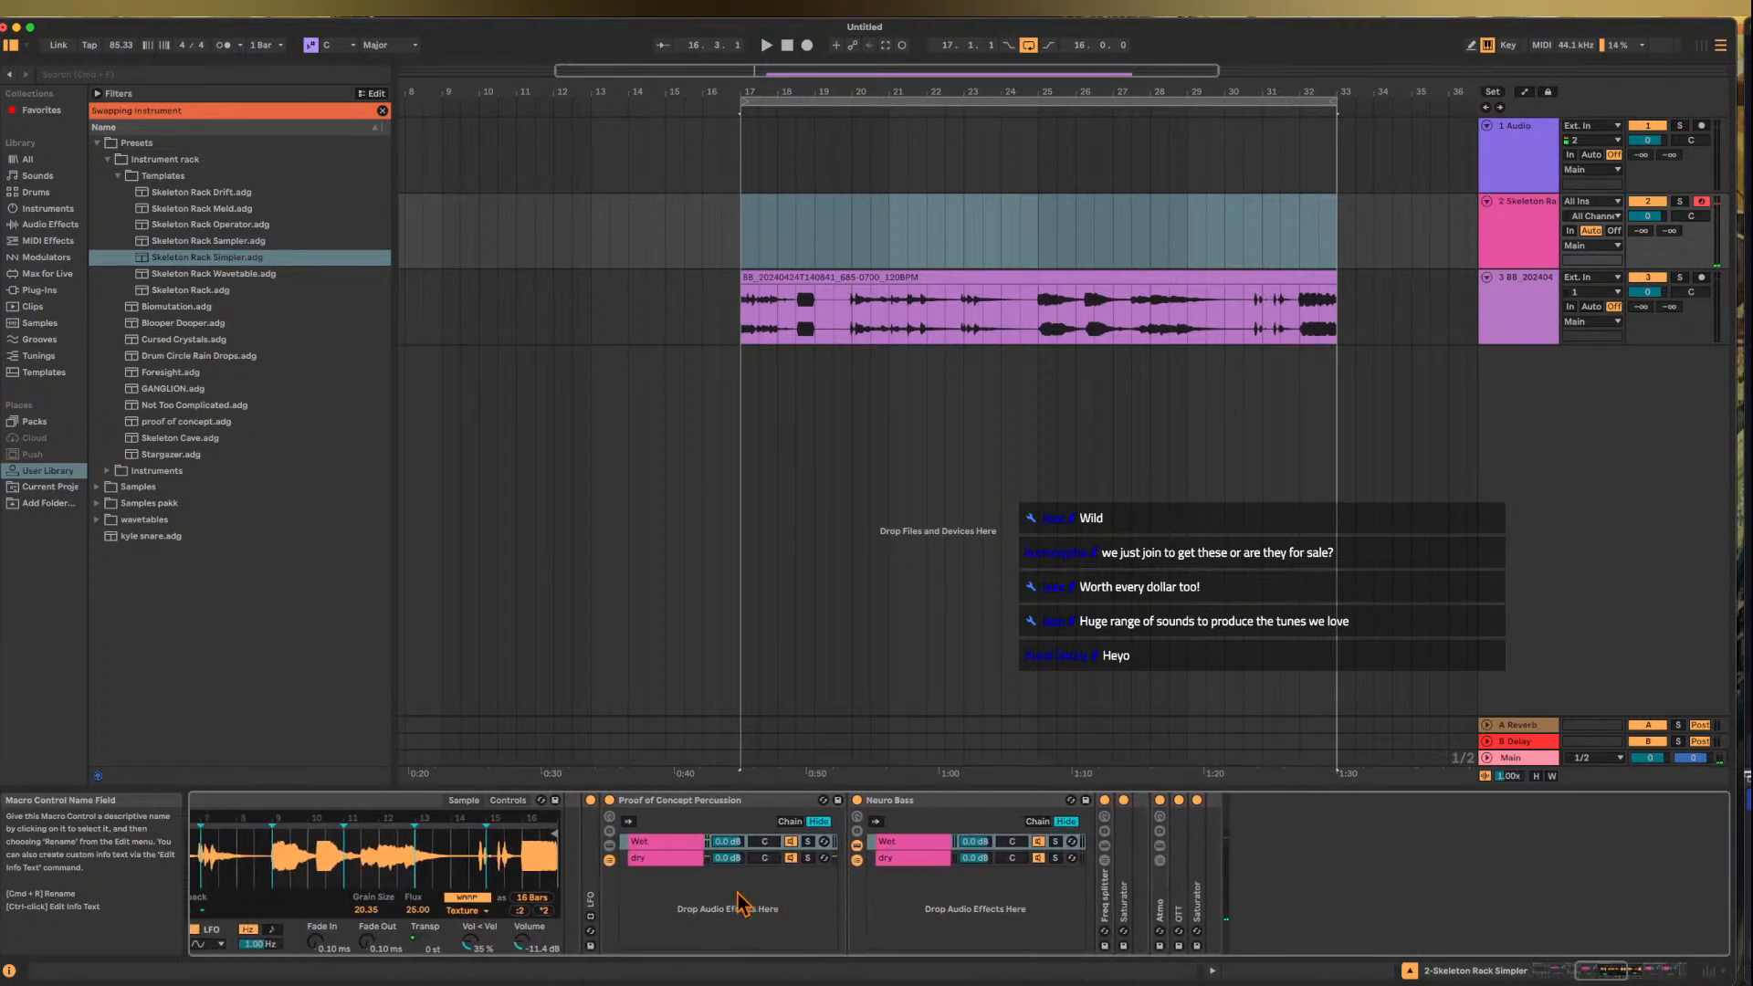
double_click(1214, 855)
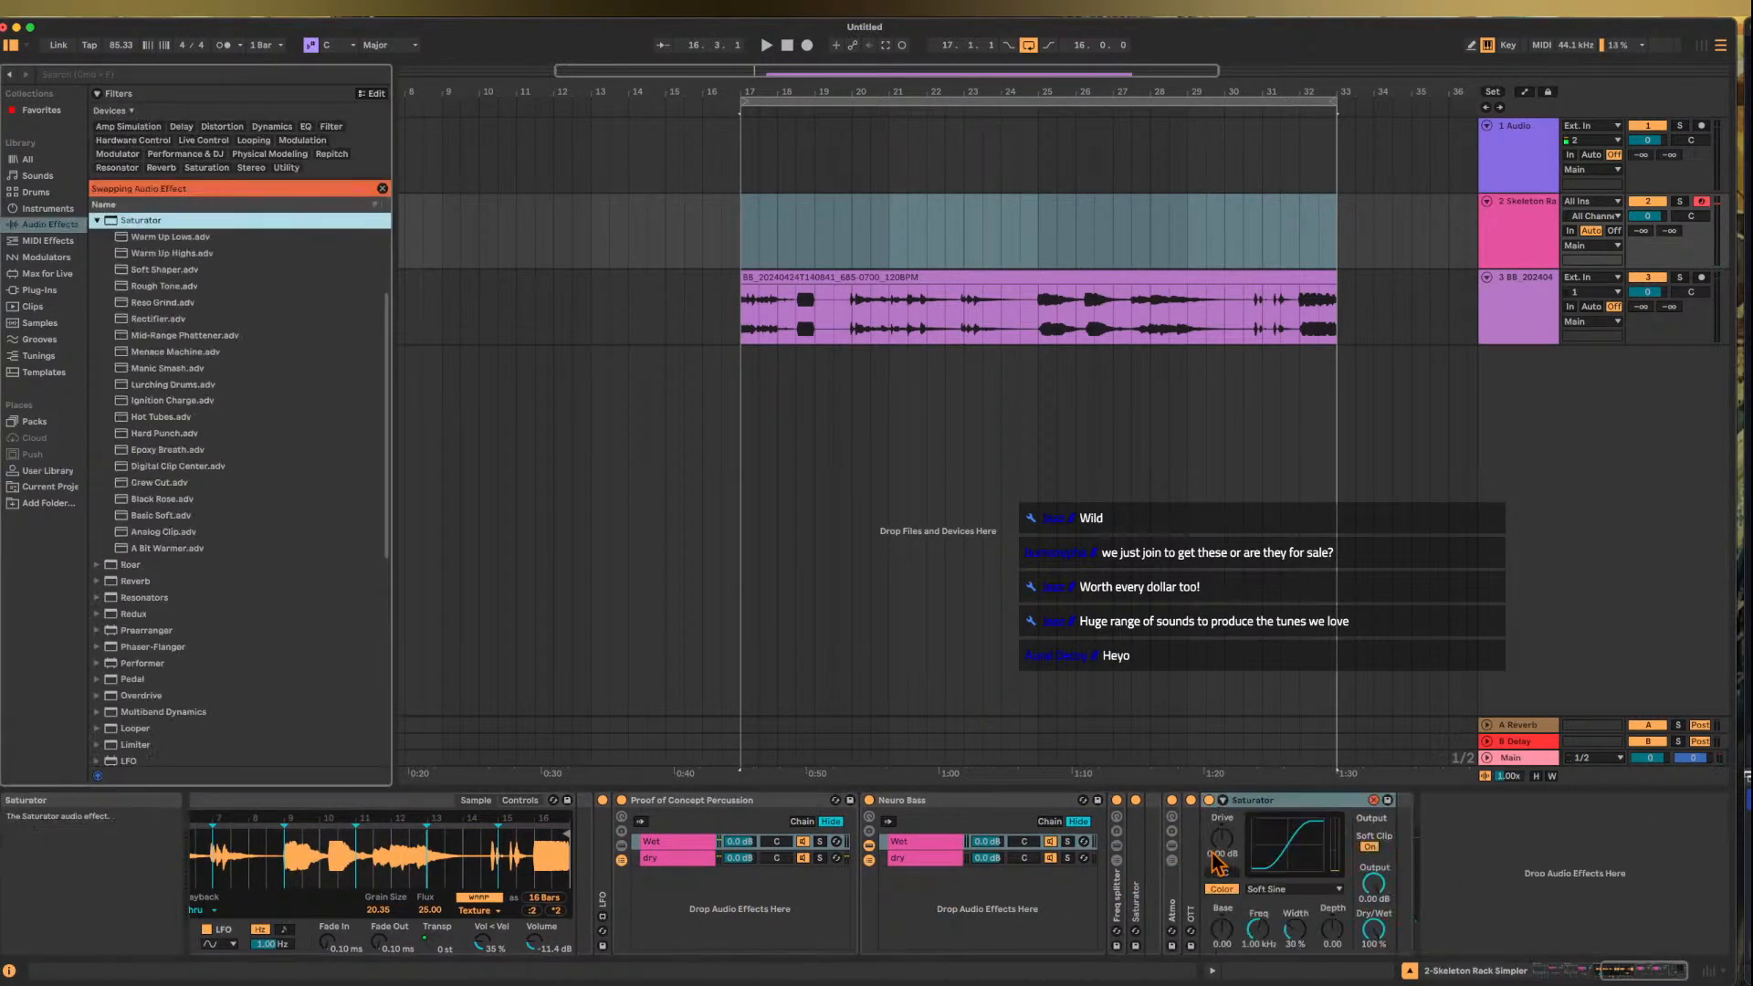
double_click(1269, 802)
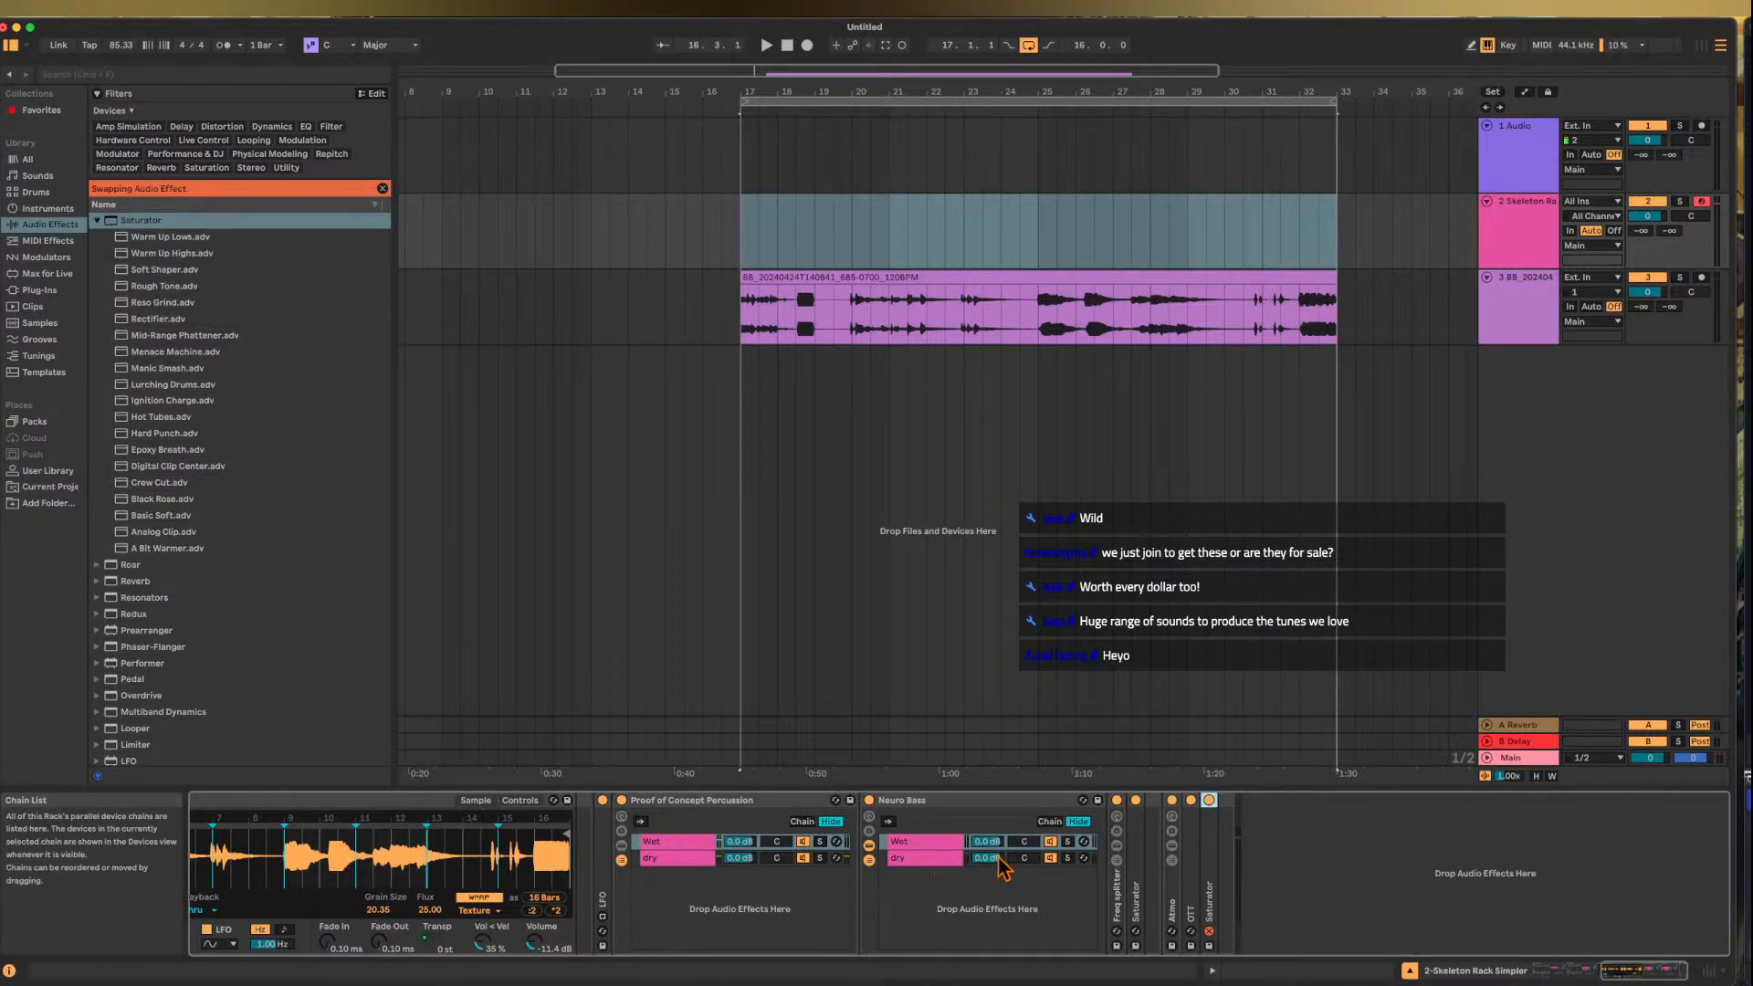
scroll(1013, 867, left, 5)
scroll(1039, 863, right, 4)
scroll(1038, 862, right, 1)
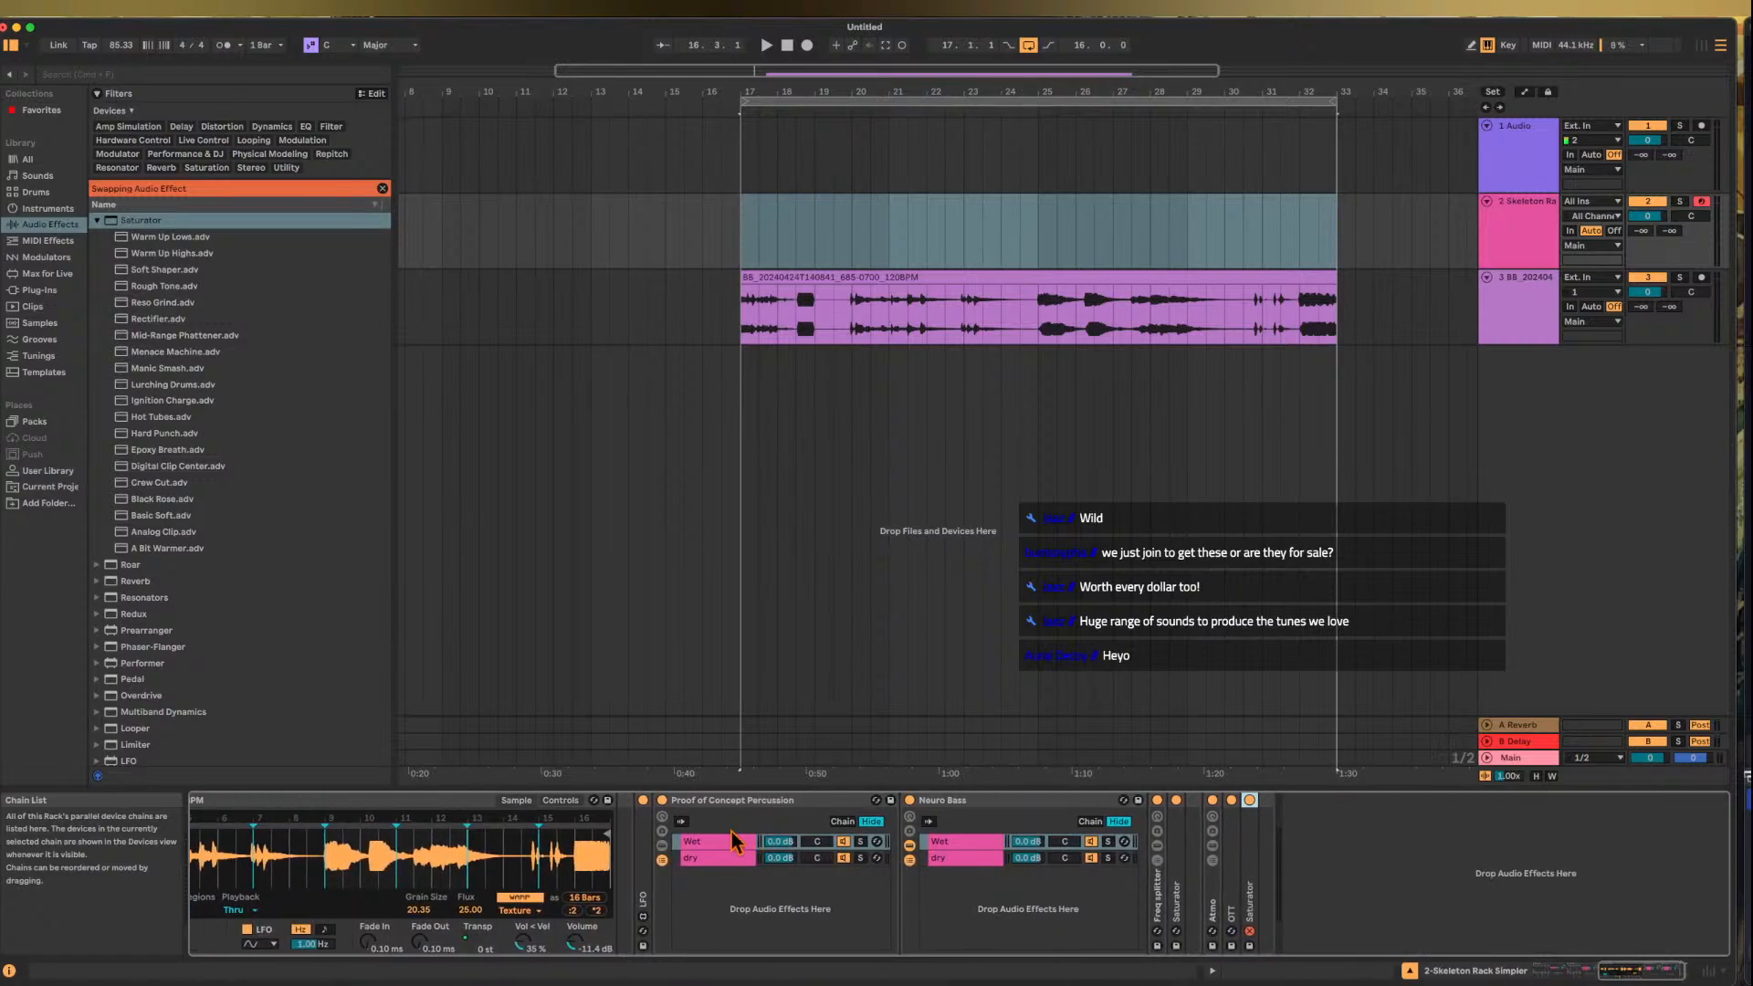
- Swap the Neuro Bass rack for the GANGLION Neuro Bass preset from the fx racks NEURO folder
click(978, 815)
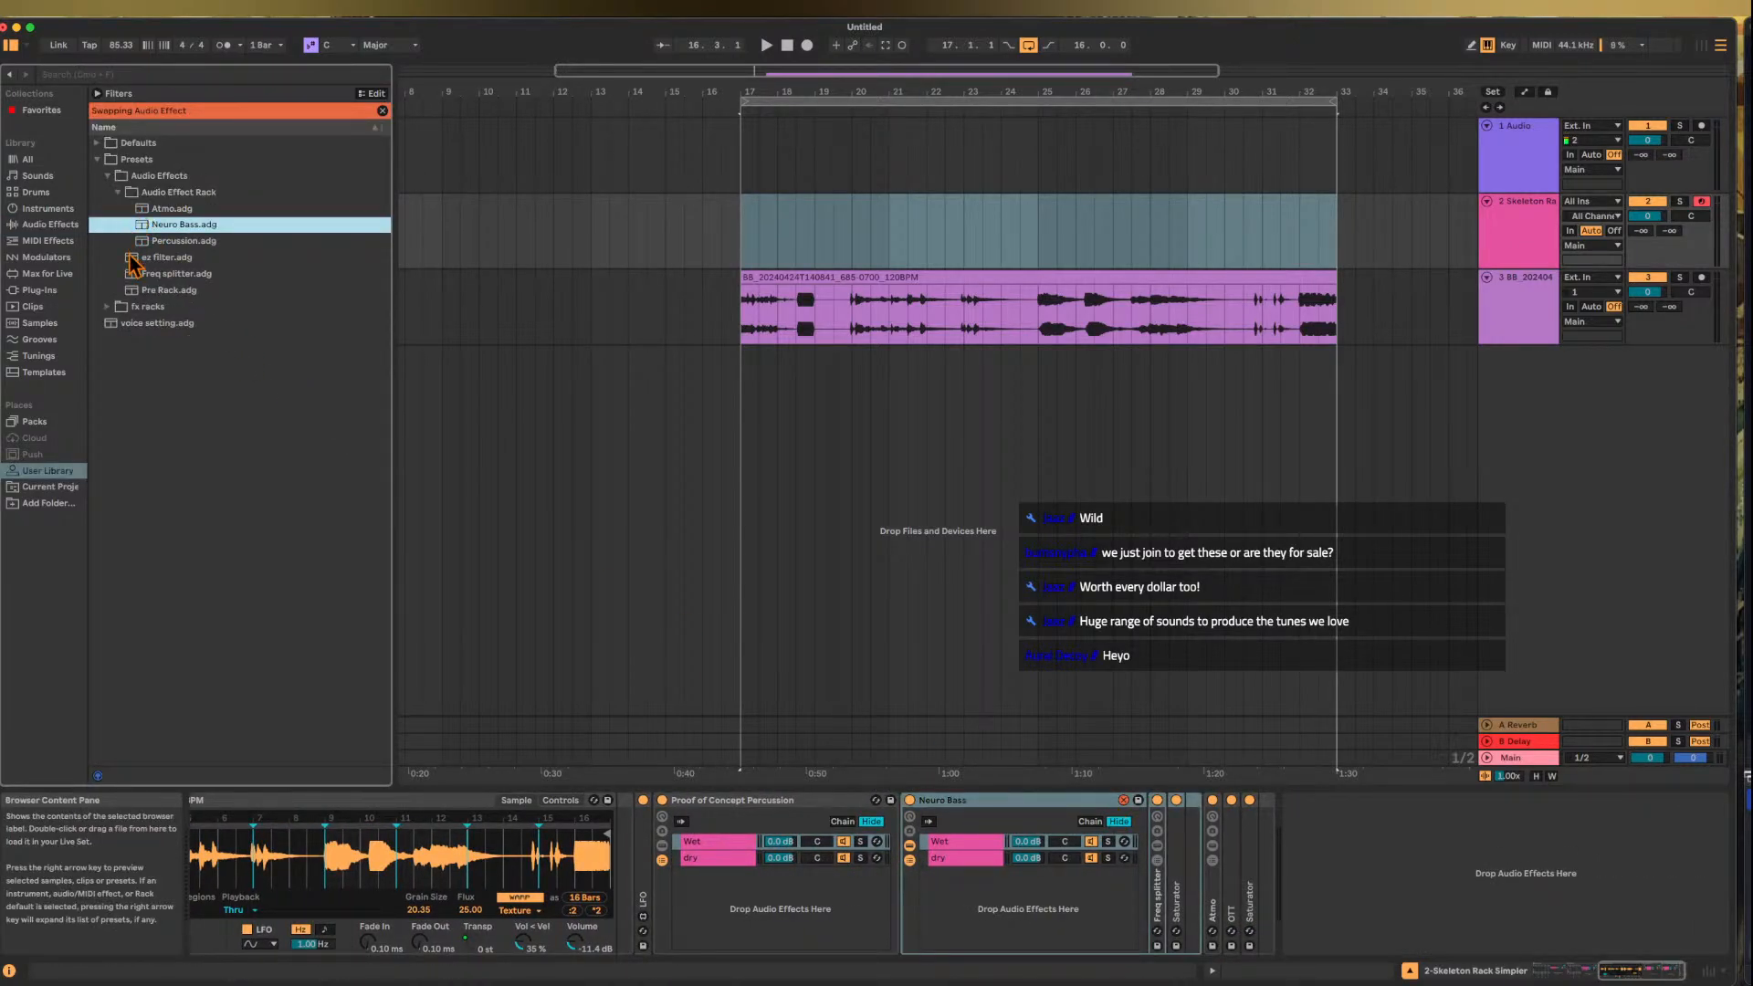
click(110, 307)
click(121, 275)
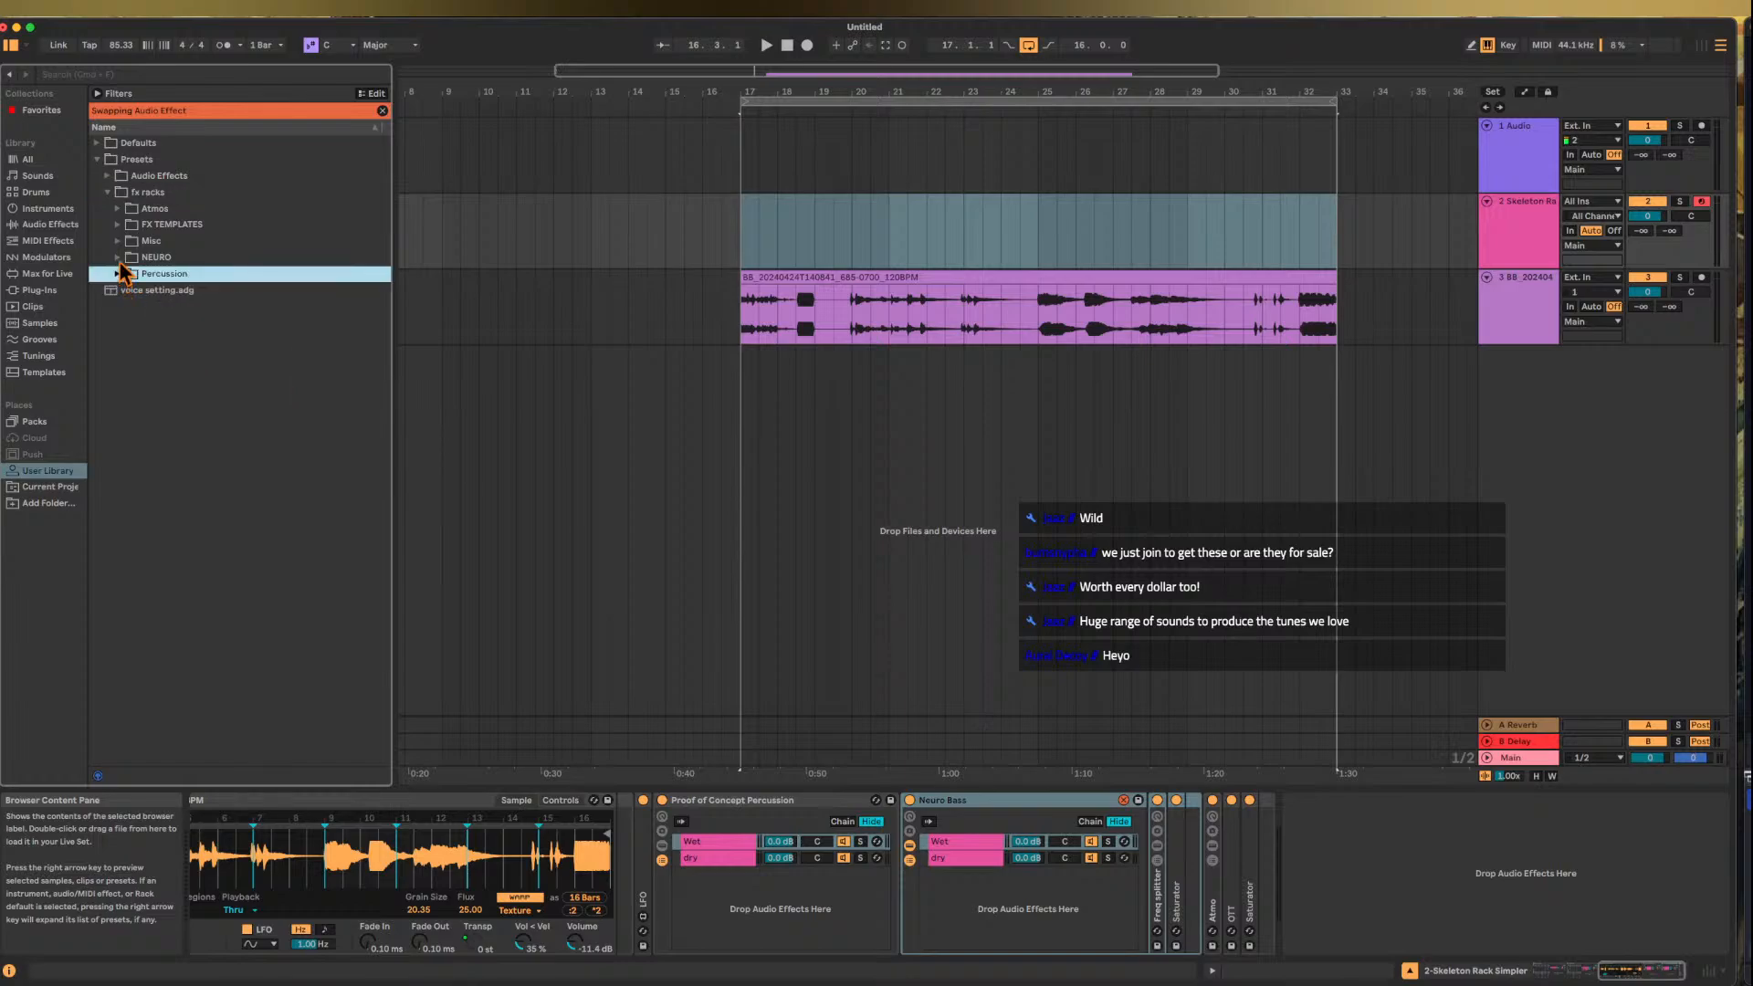
click(116, 257)
click(195, 339)
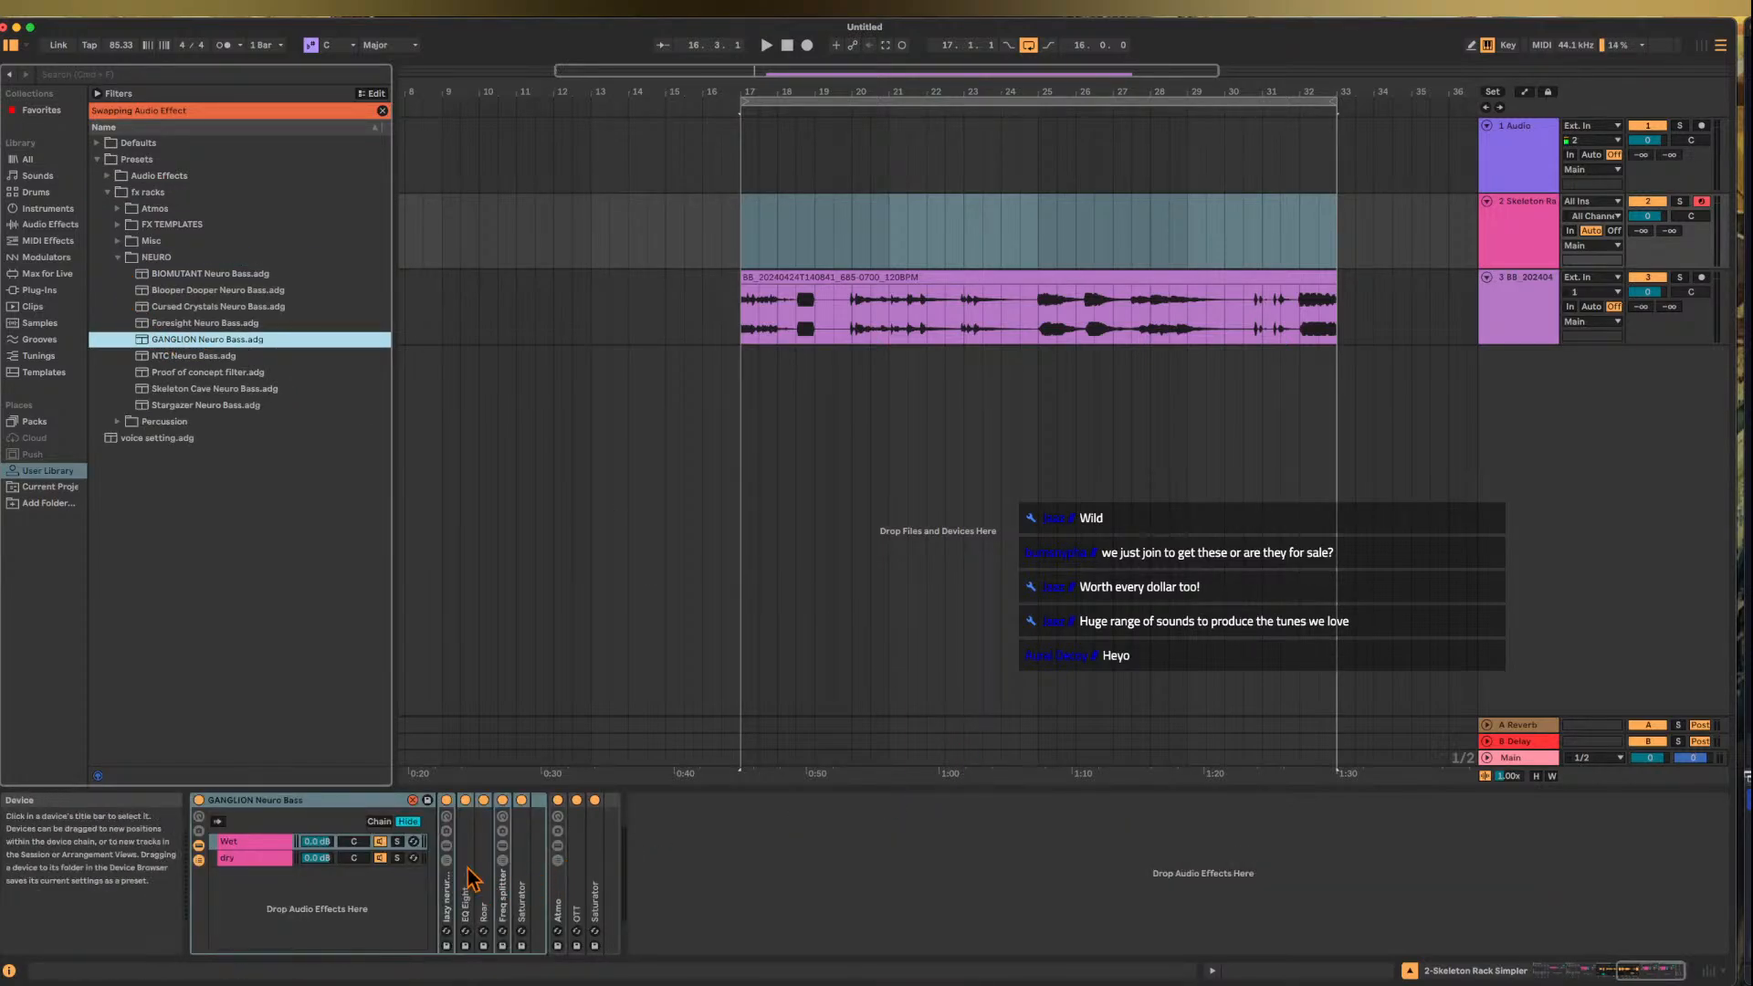
- Expand the Atmo rack and swap it for the Cursed Crystals Atmo preset from the fx racks Atmos folder
click(558, 890)
double_click(557, 890)
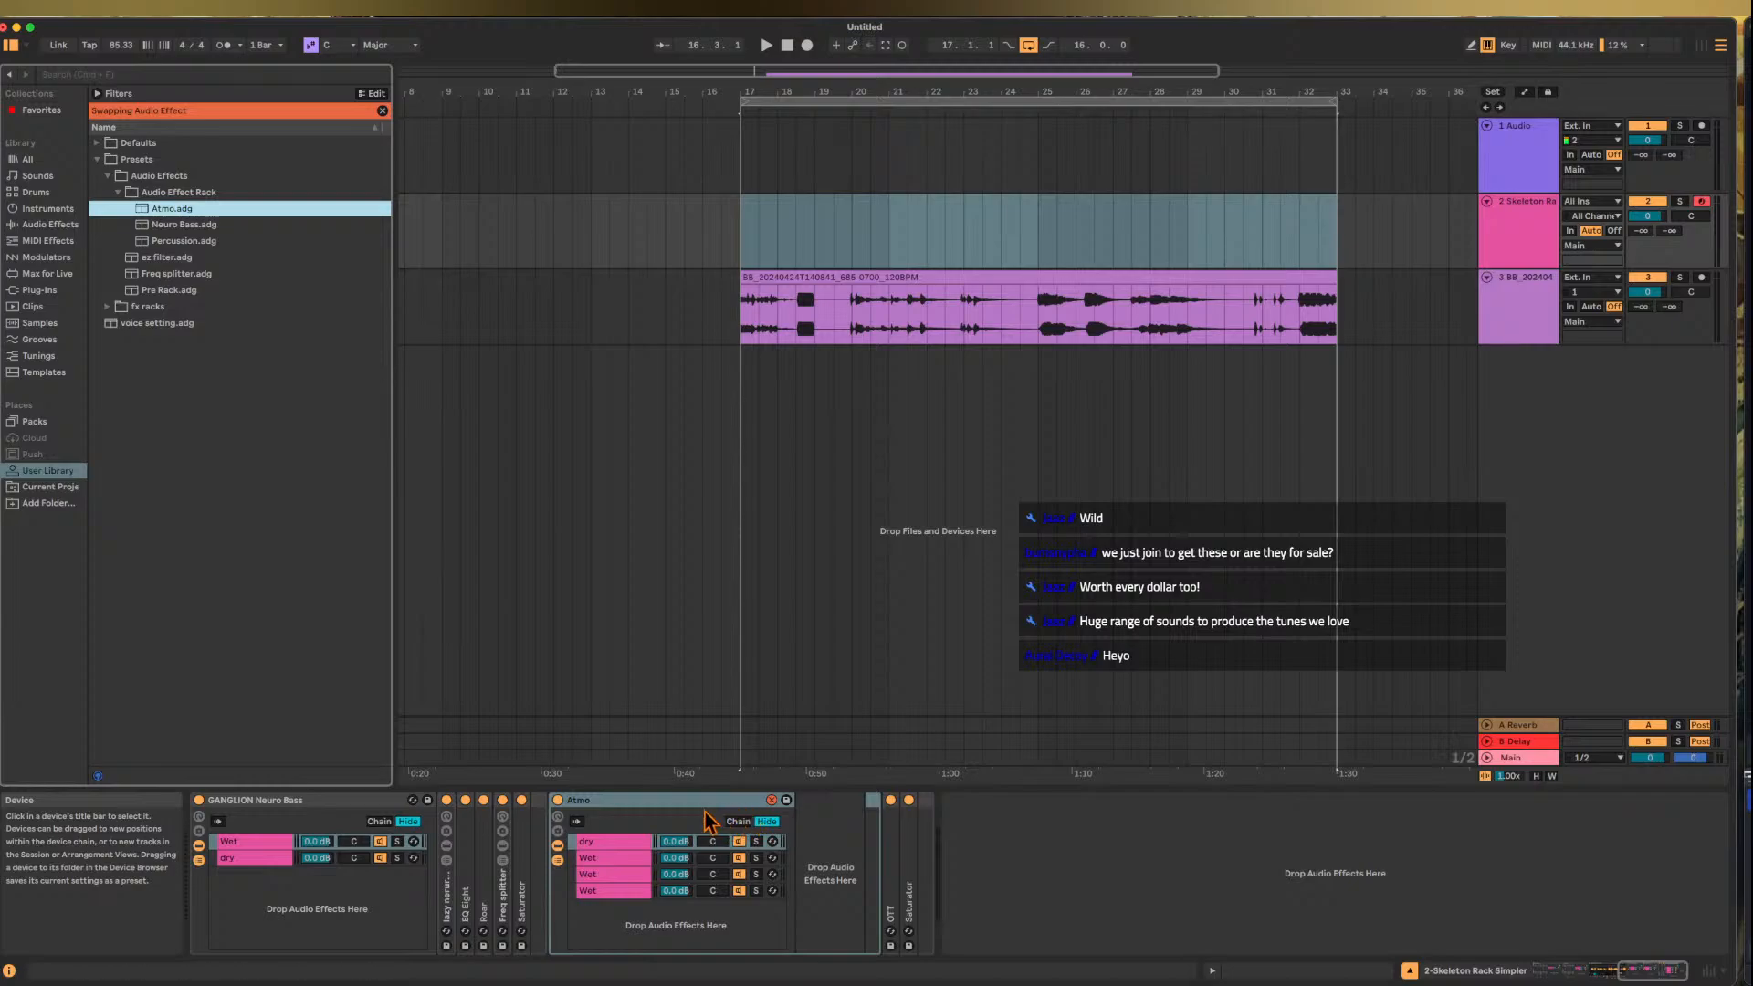
click(107, 307)
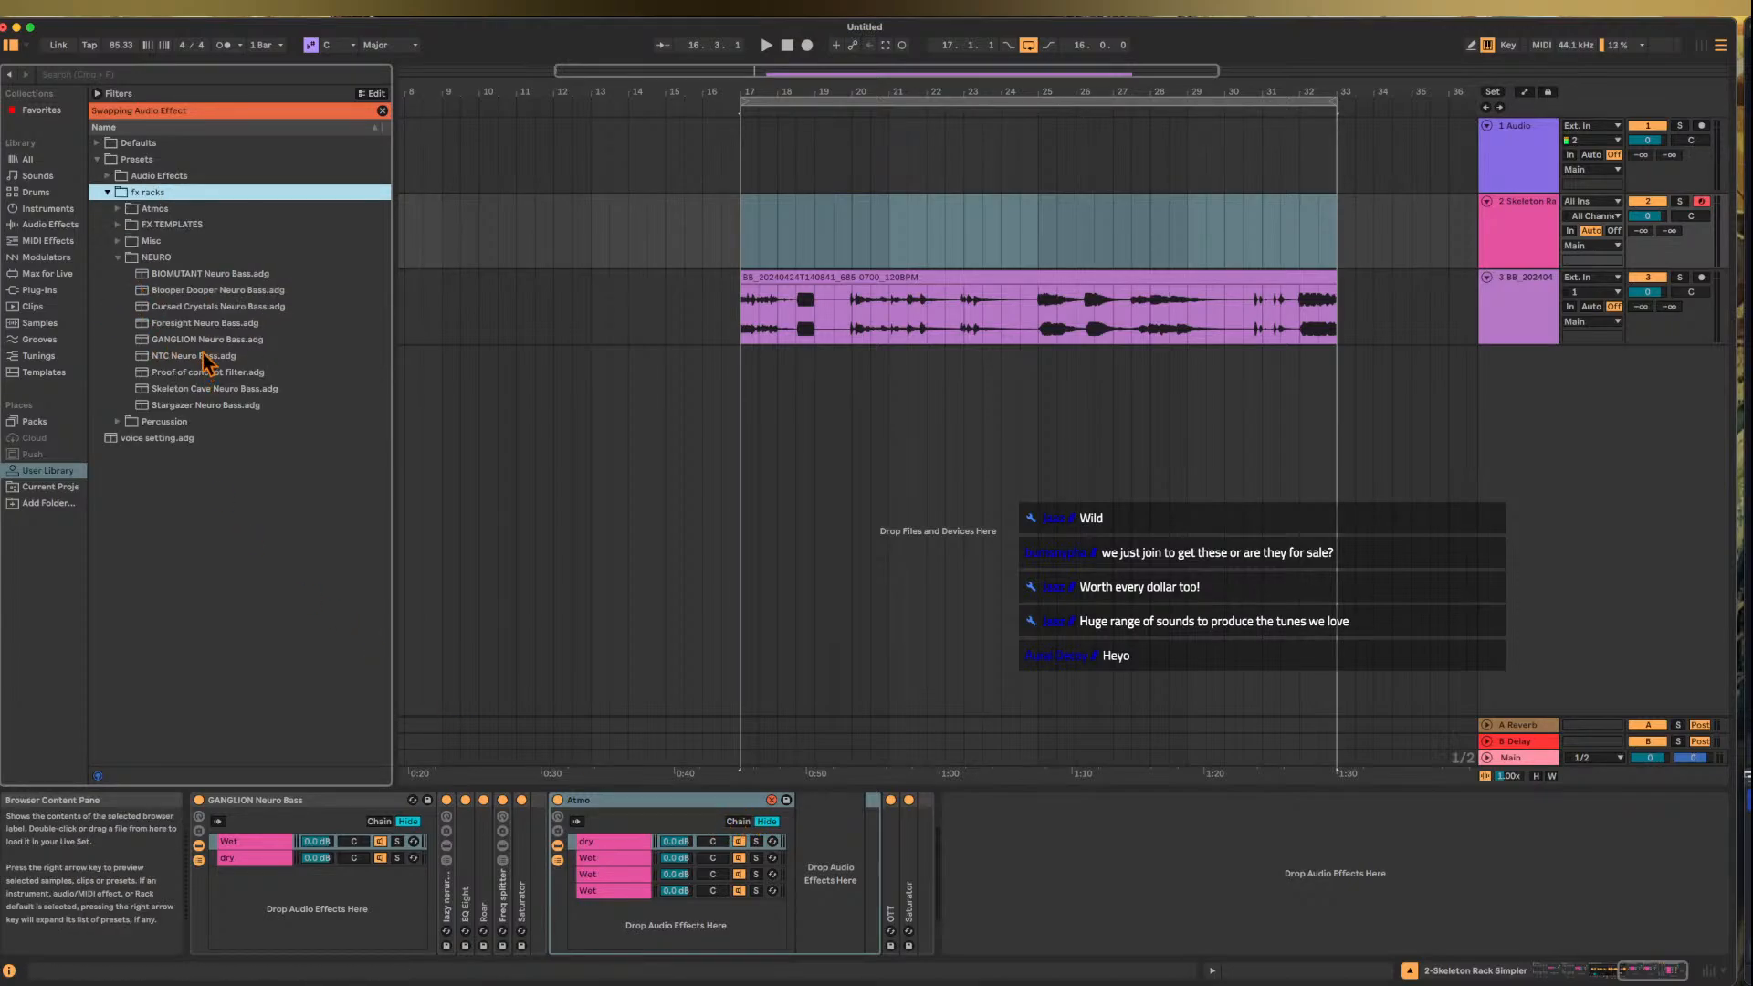
click(118, 257)
click(122, 210)
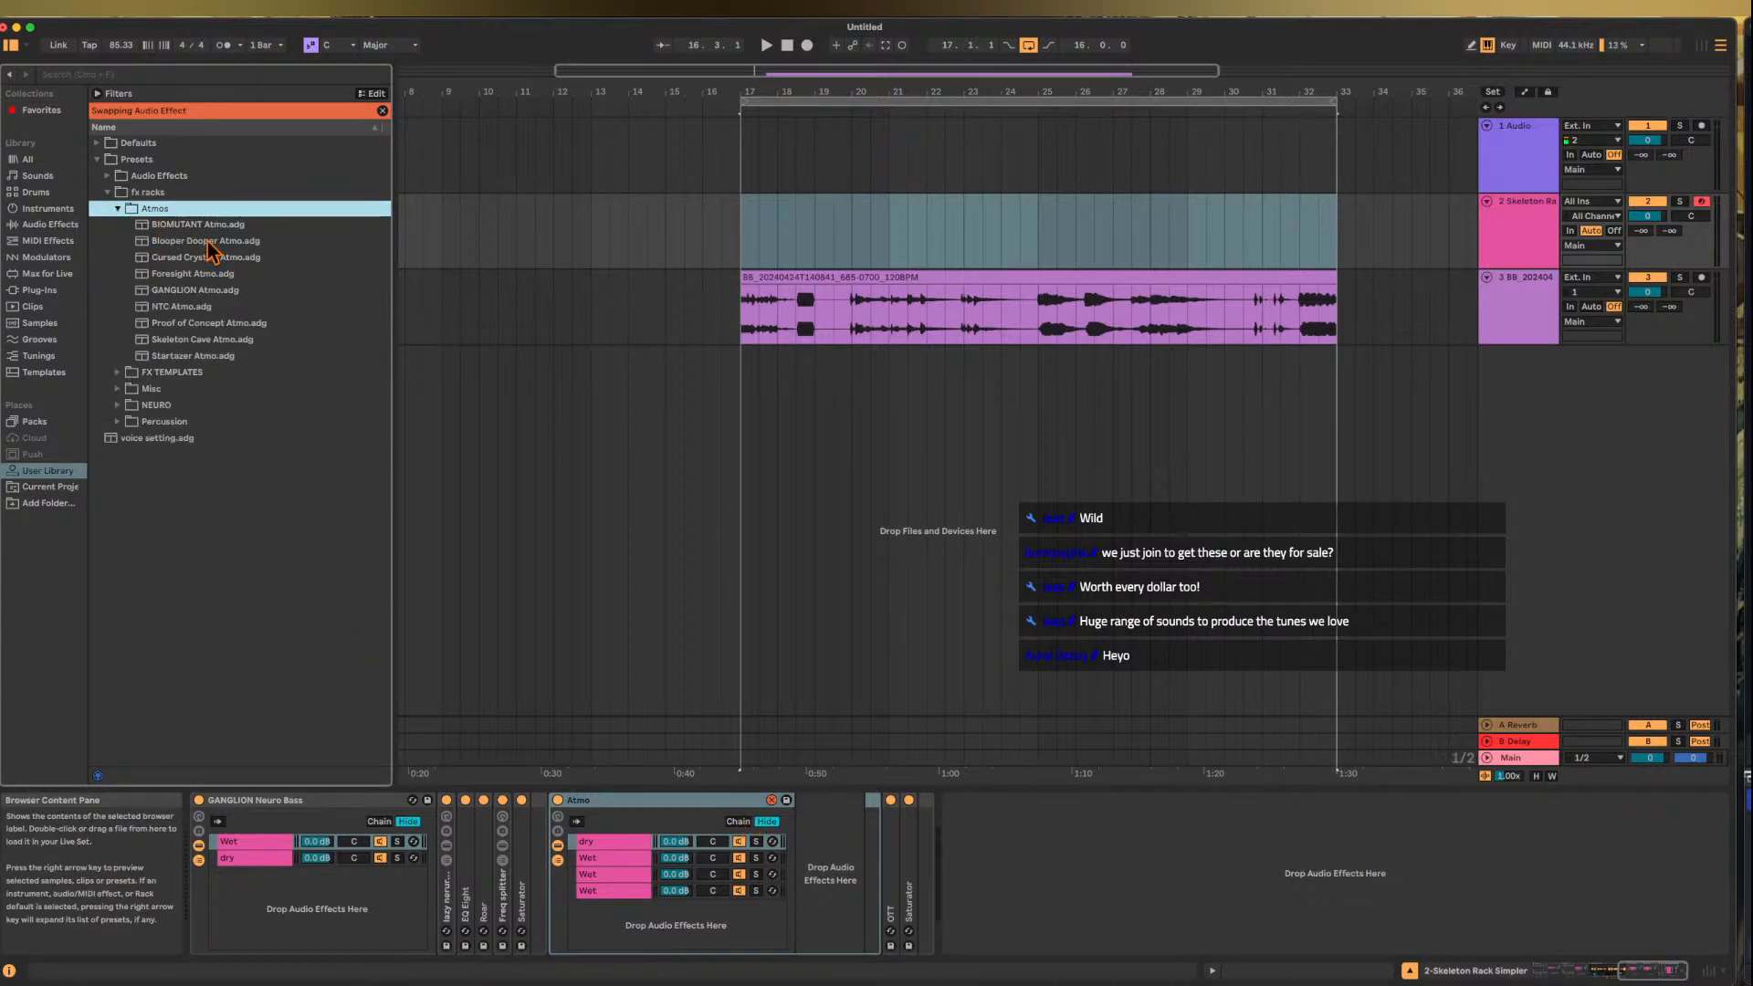
click(224, 259)
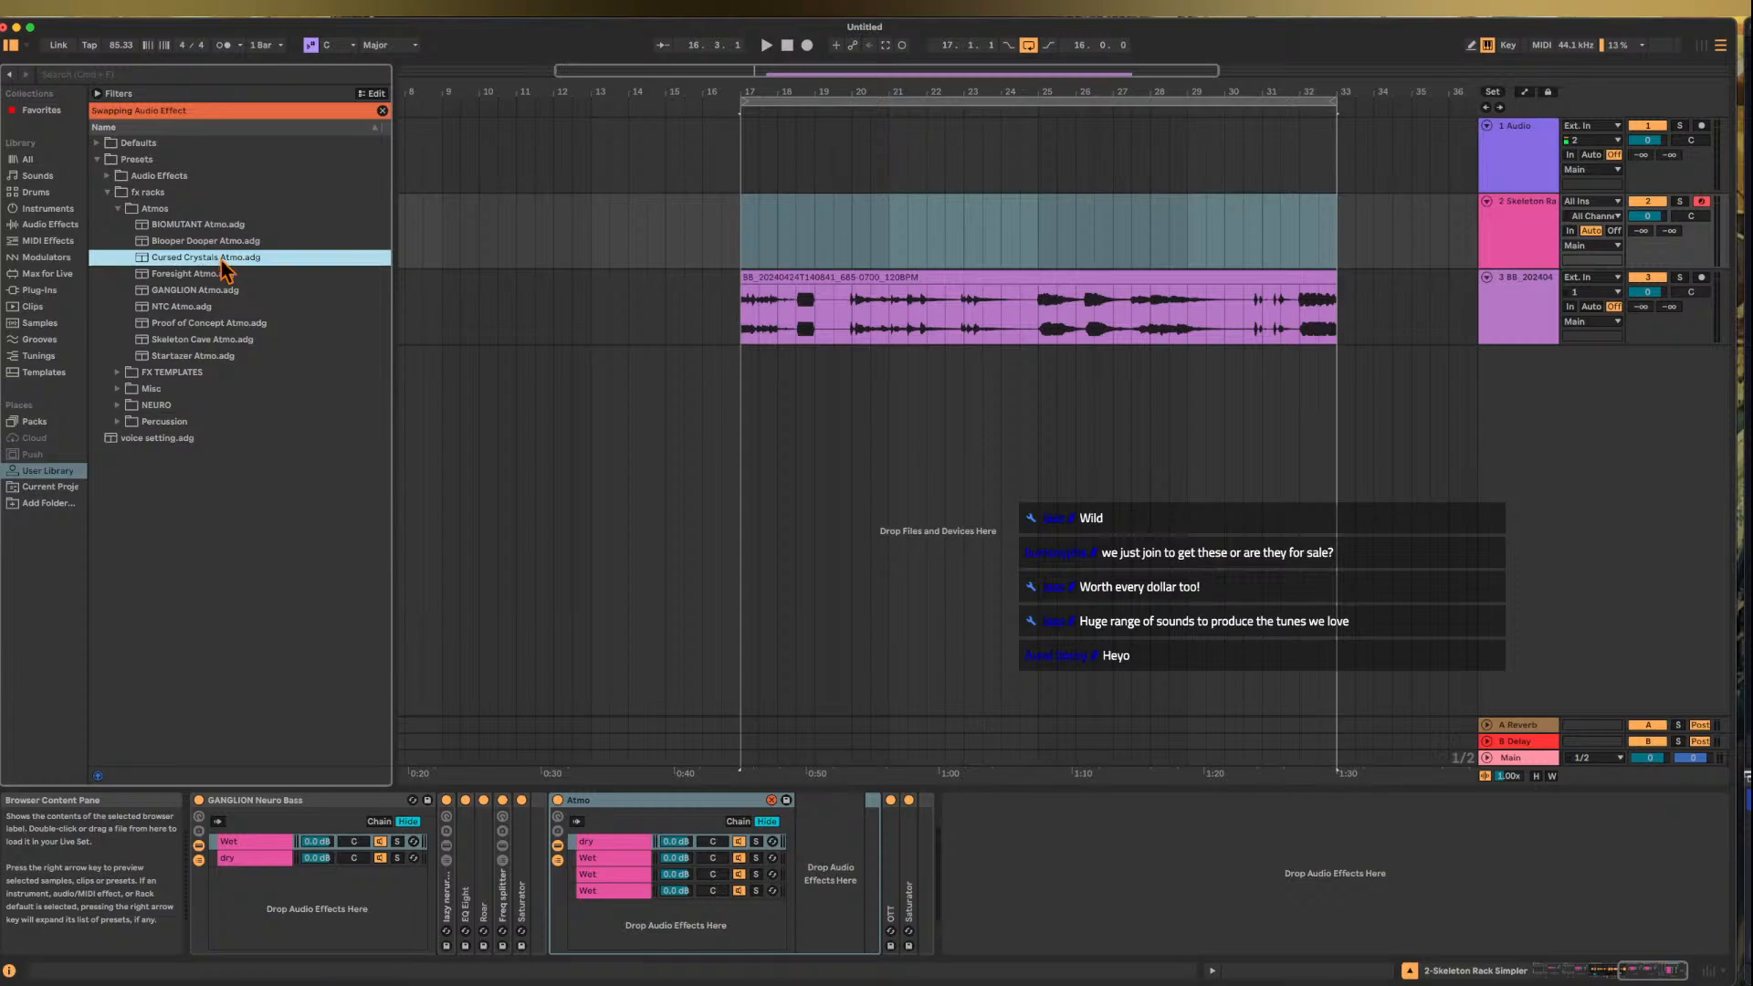
double_click(177, 257)
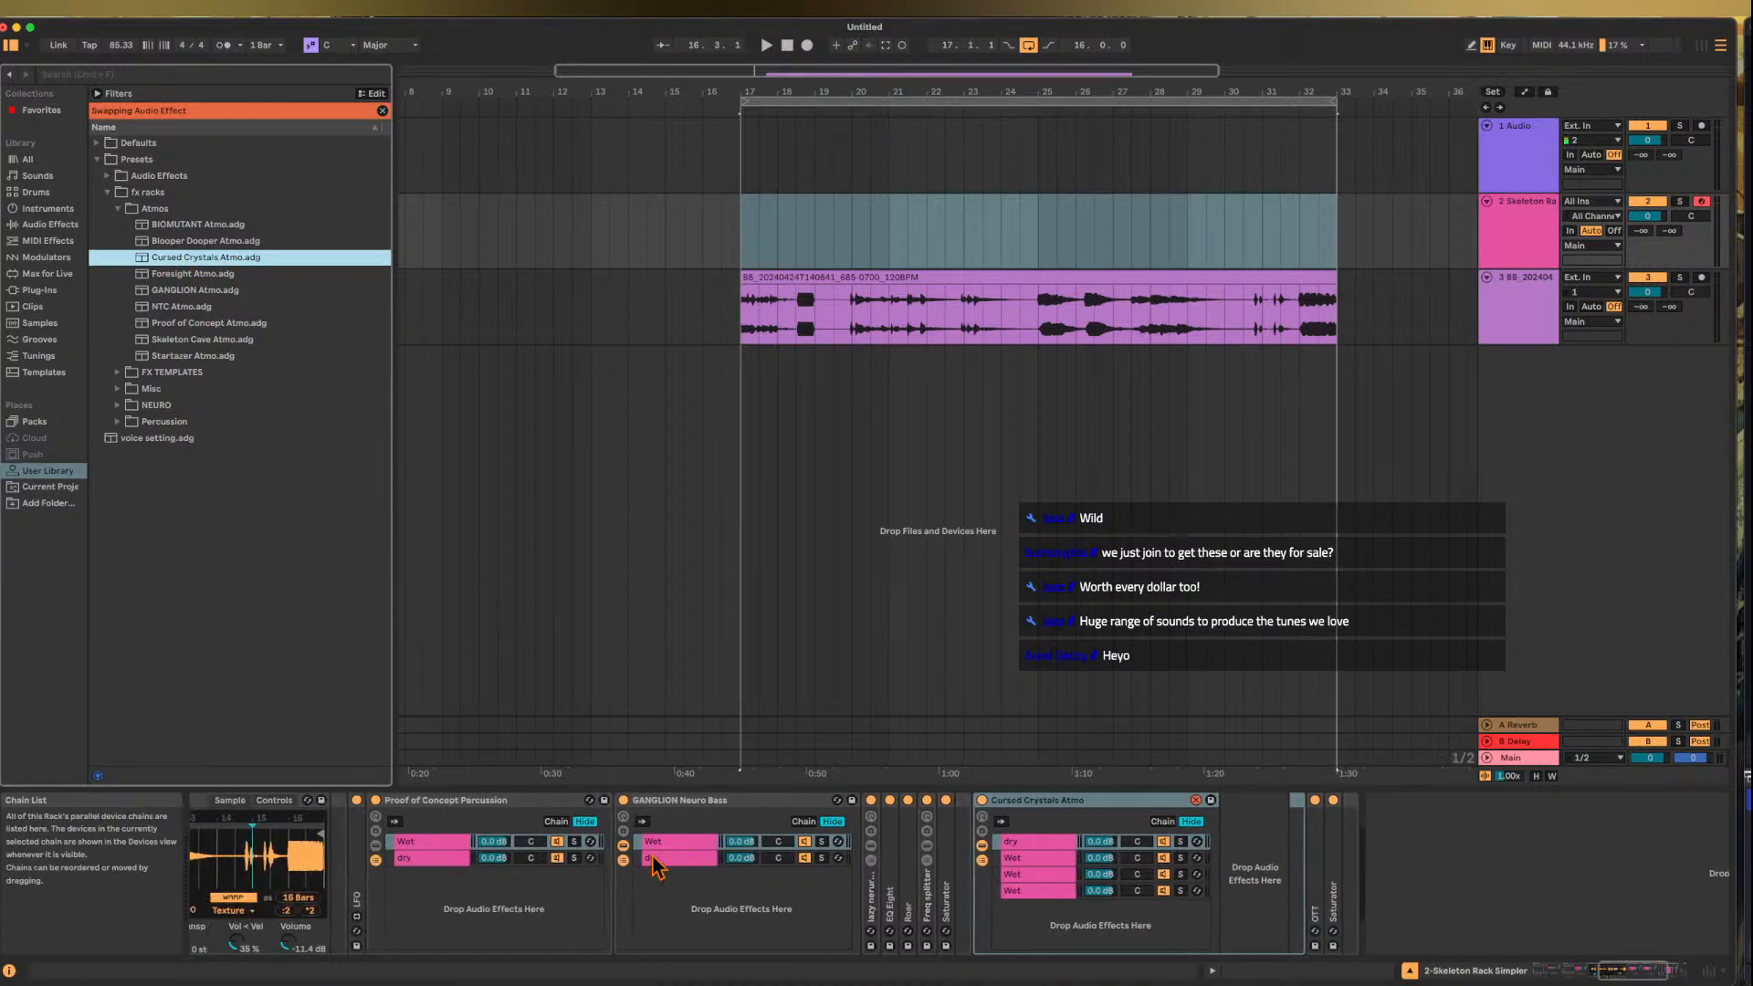
- Reset the Skeleton Rack Simpler's pluck and atmos macros to 0
scroll(564, 863, left, 3)
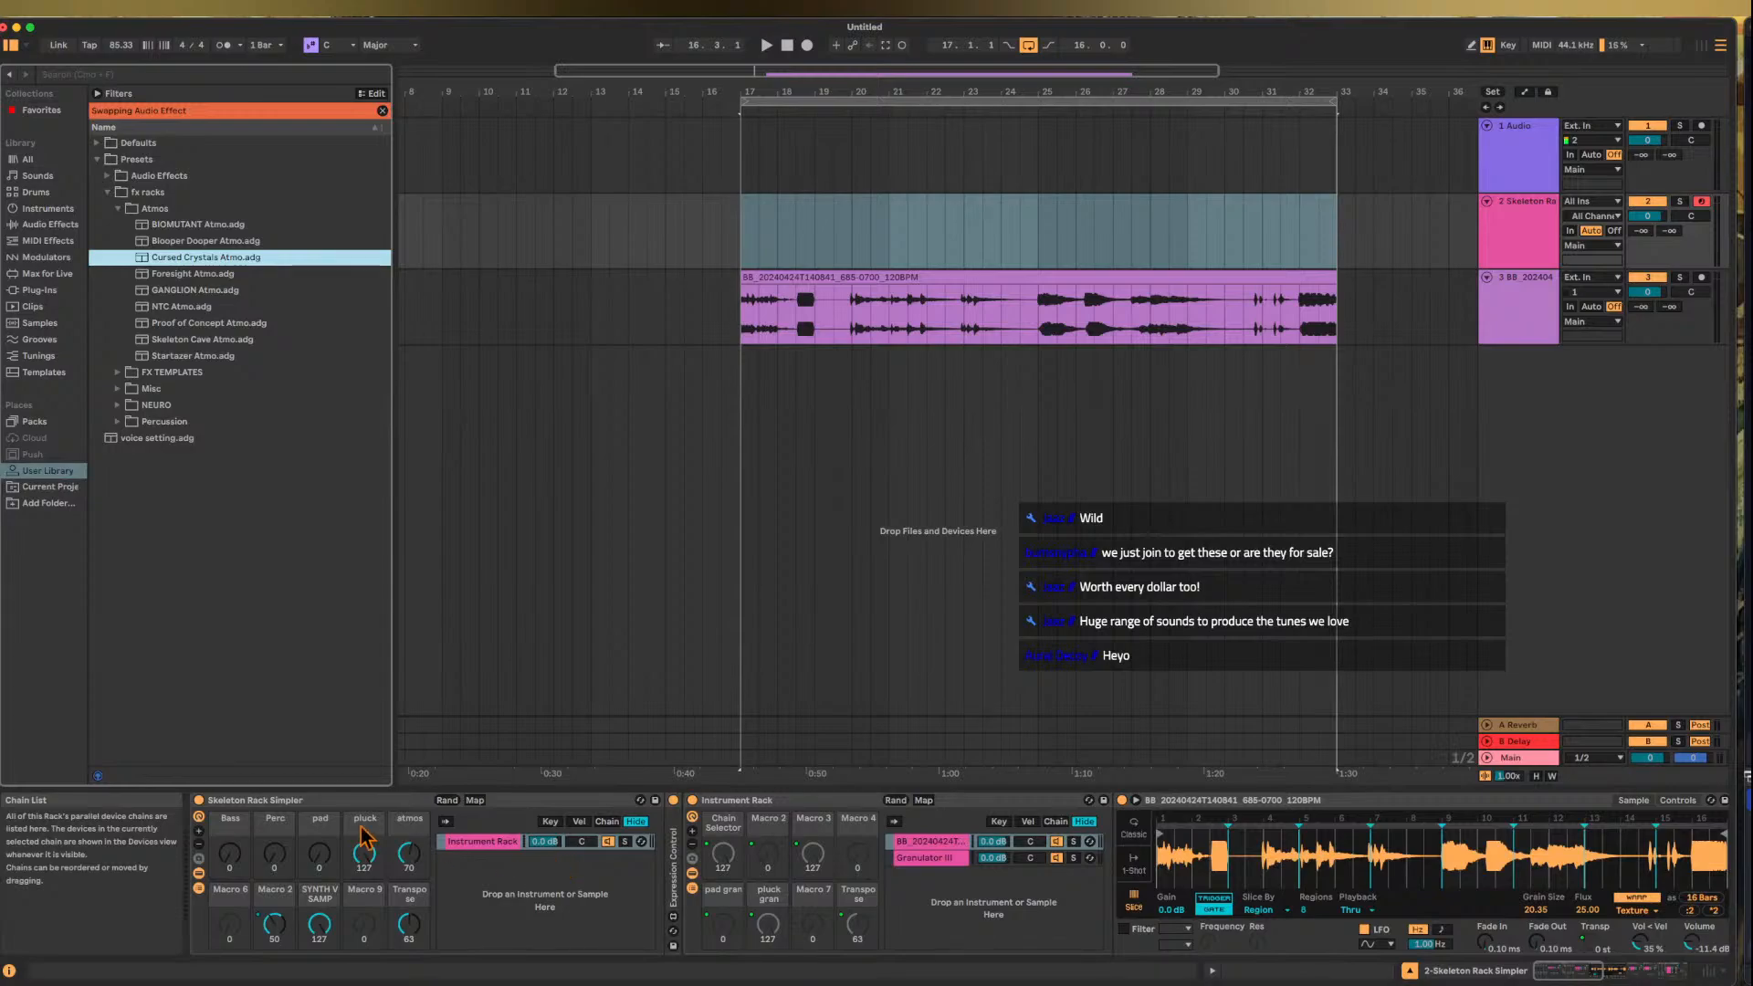
click(358, 854)
double_click(367, 855)
double_click(397, 859)
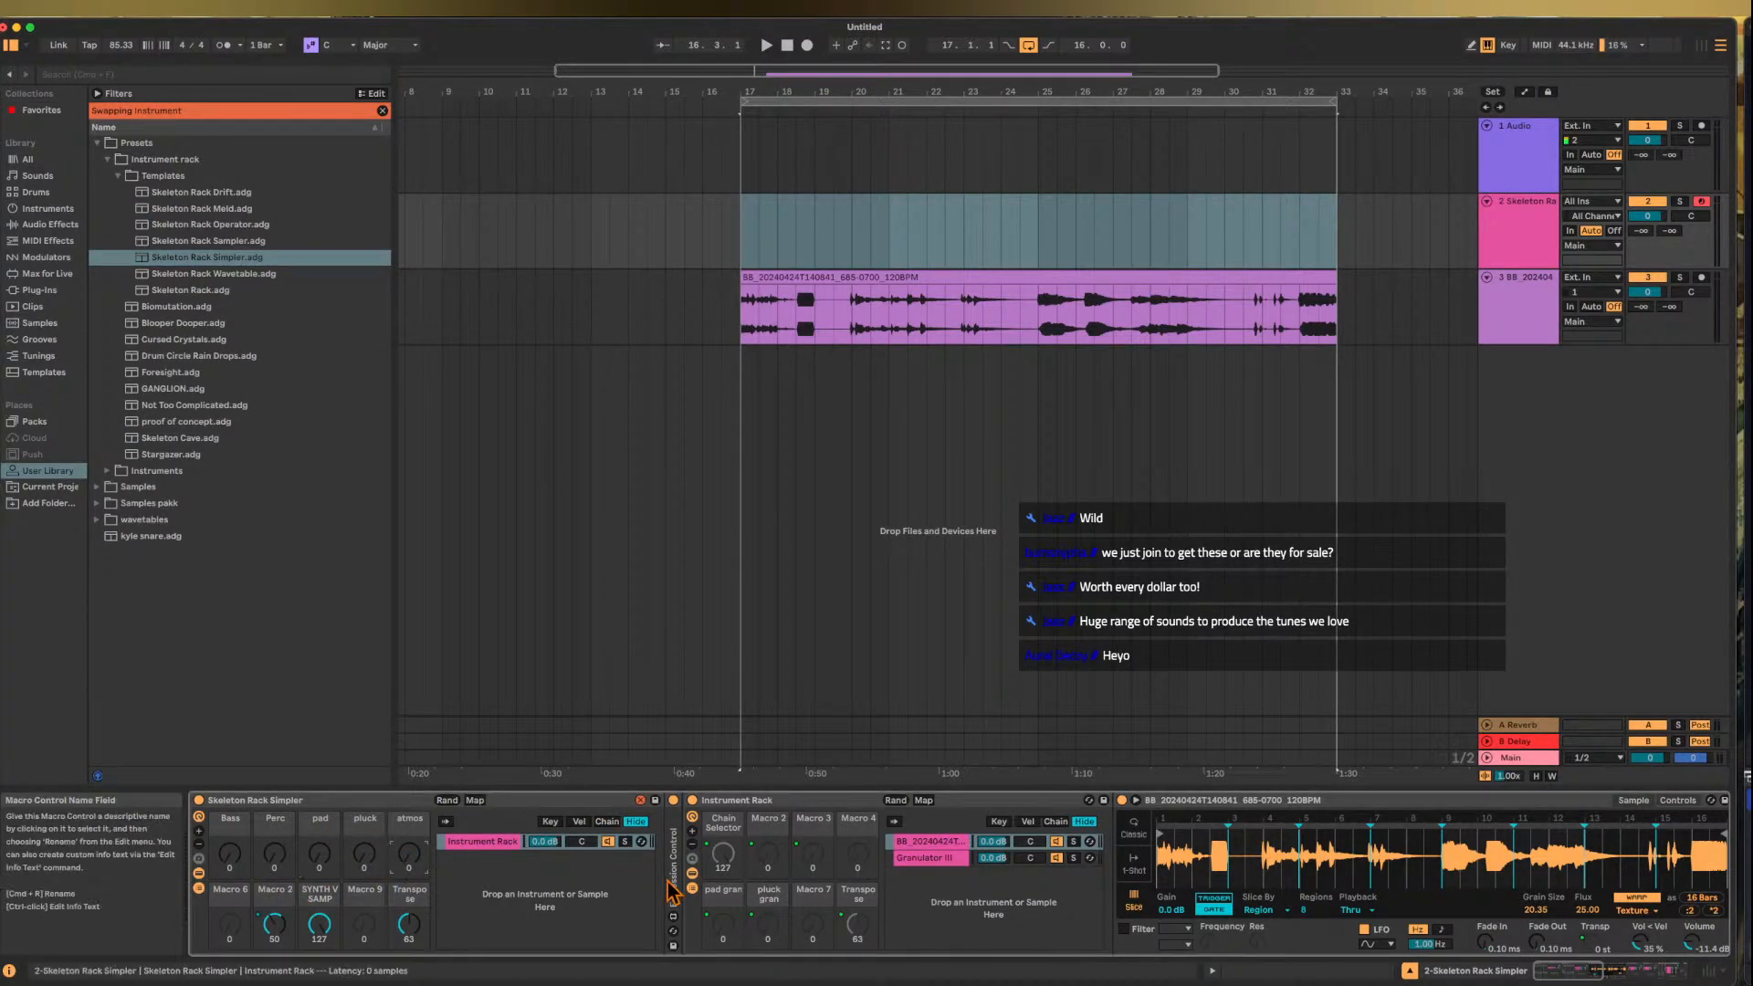
scroll(671, 890, right, 4)
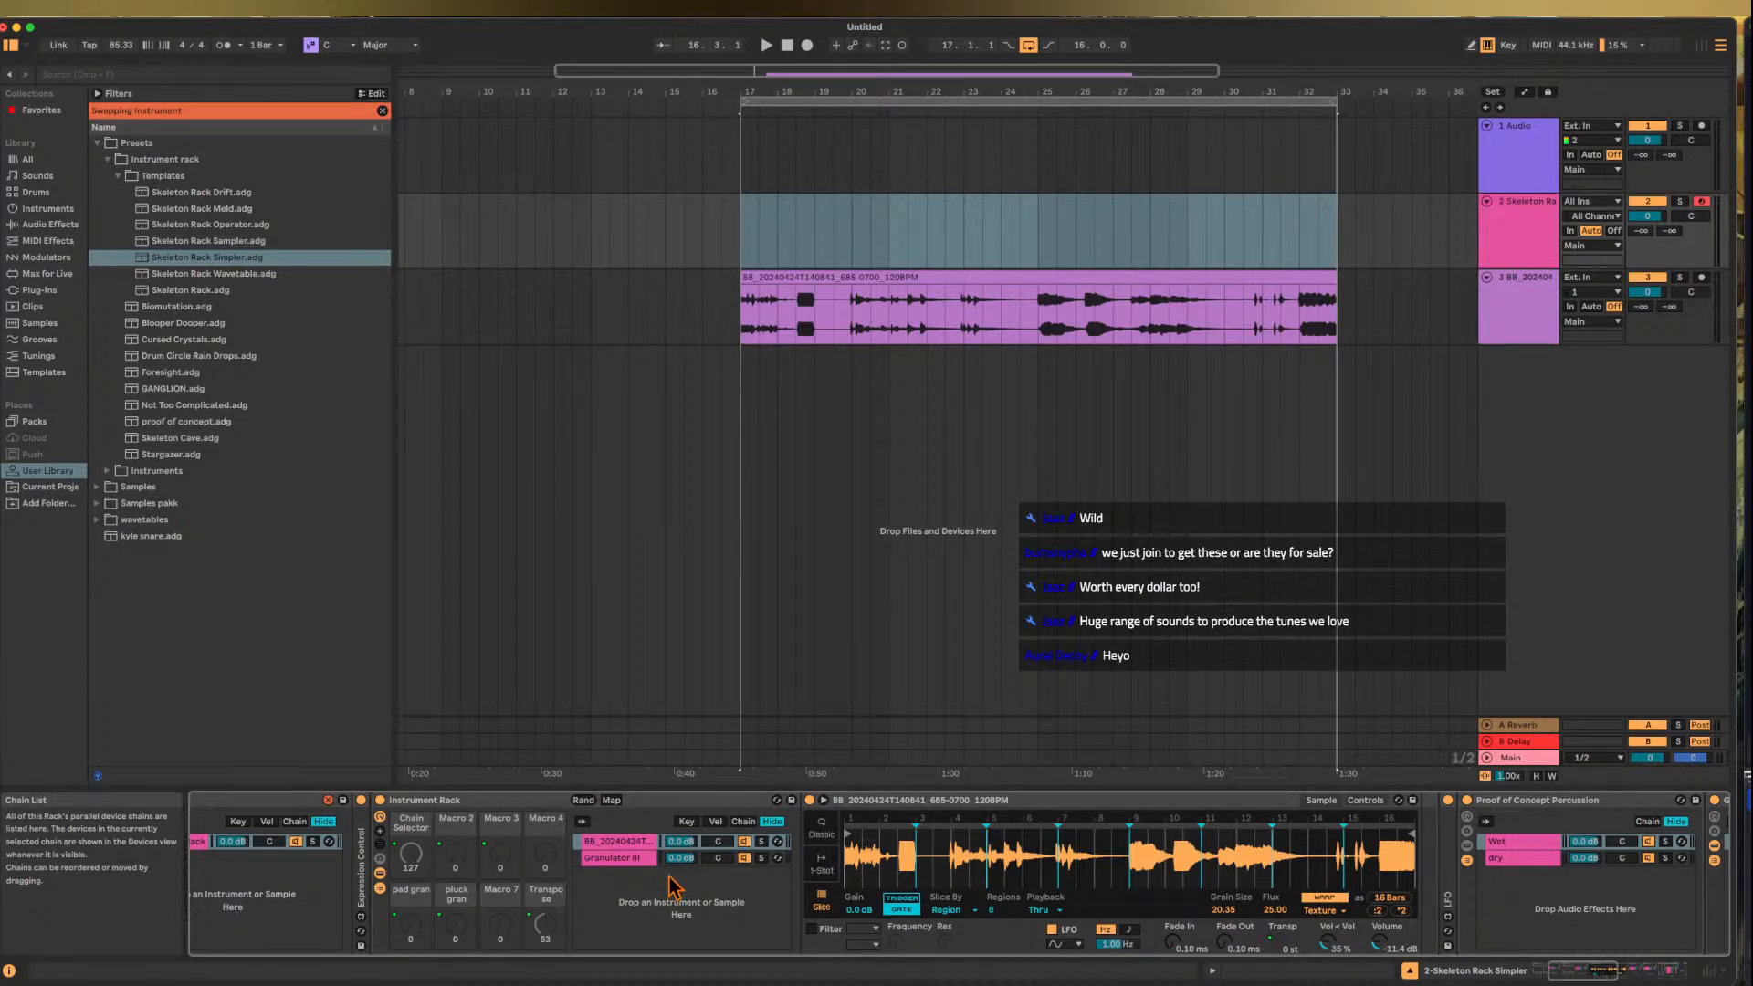
scroll(671, 883, left, 4)
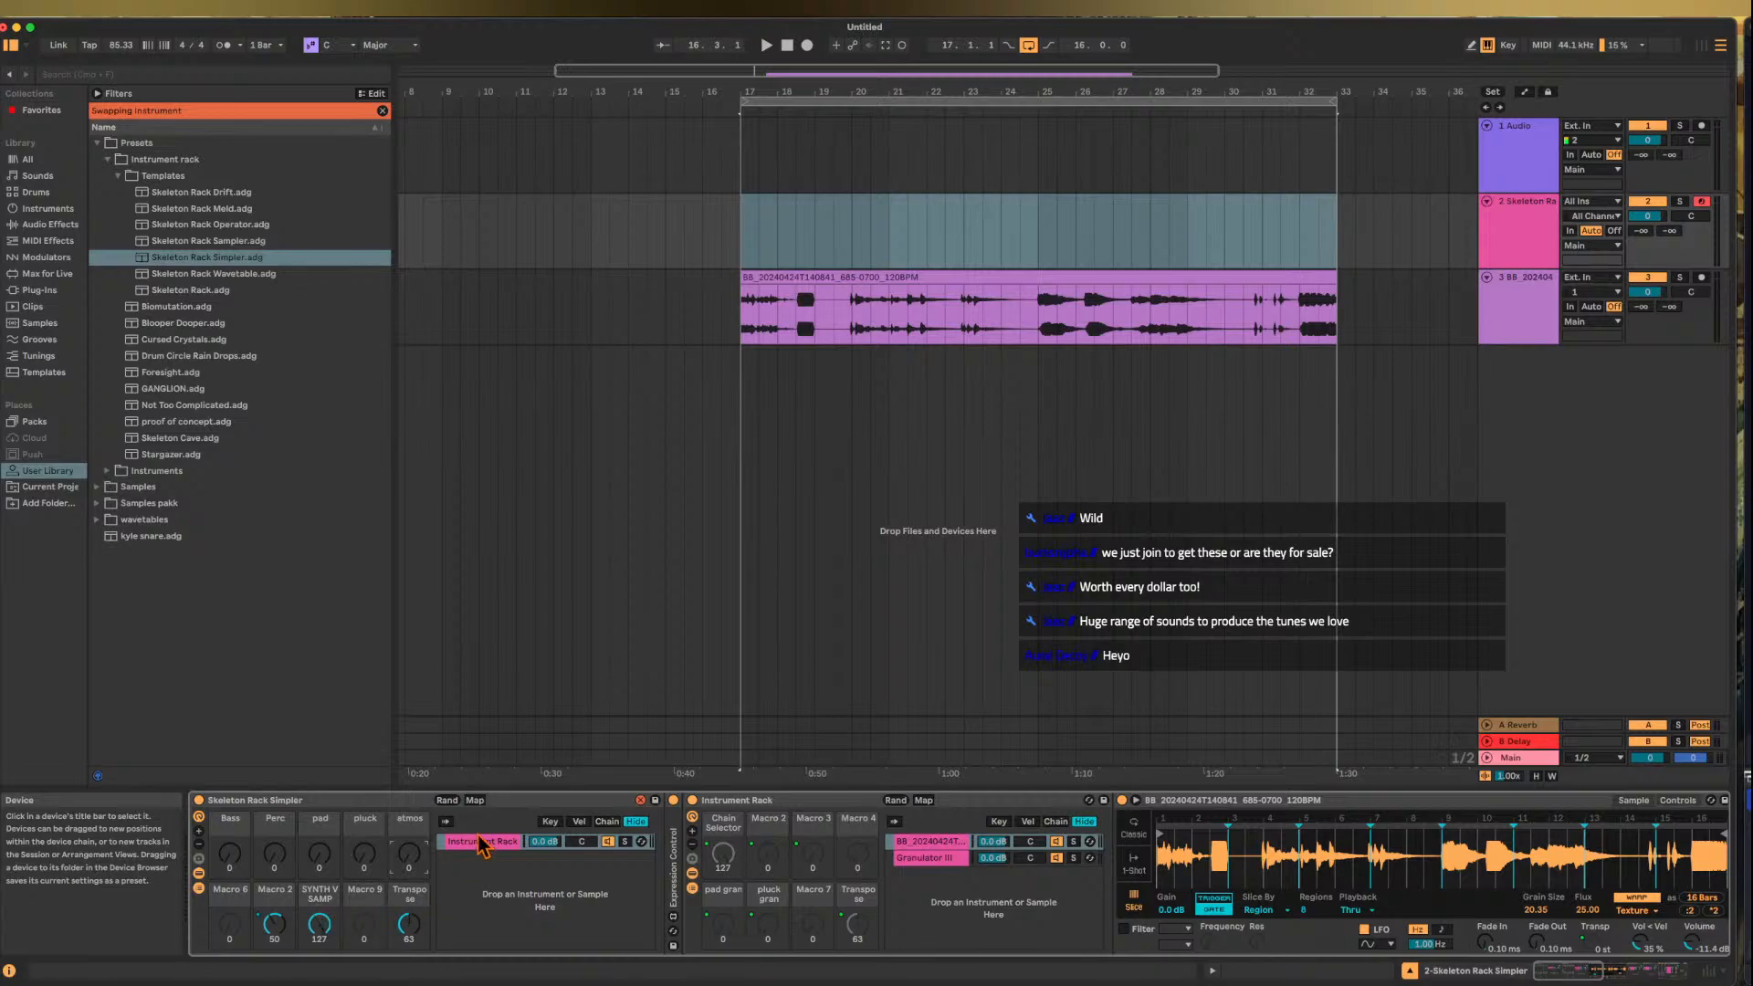
- Leave preset swapping, list the audio effects in the browser and collapse the Saturator presets
scroll(481, 844, right, 8)
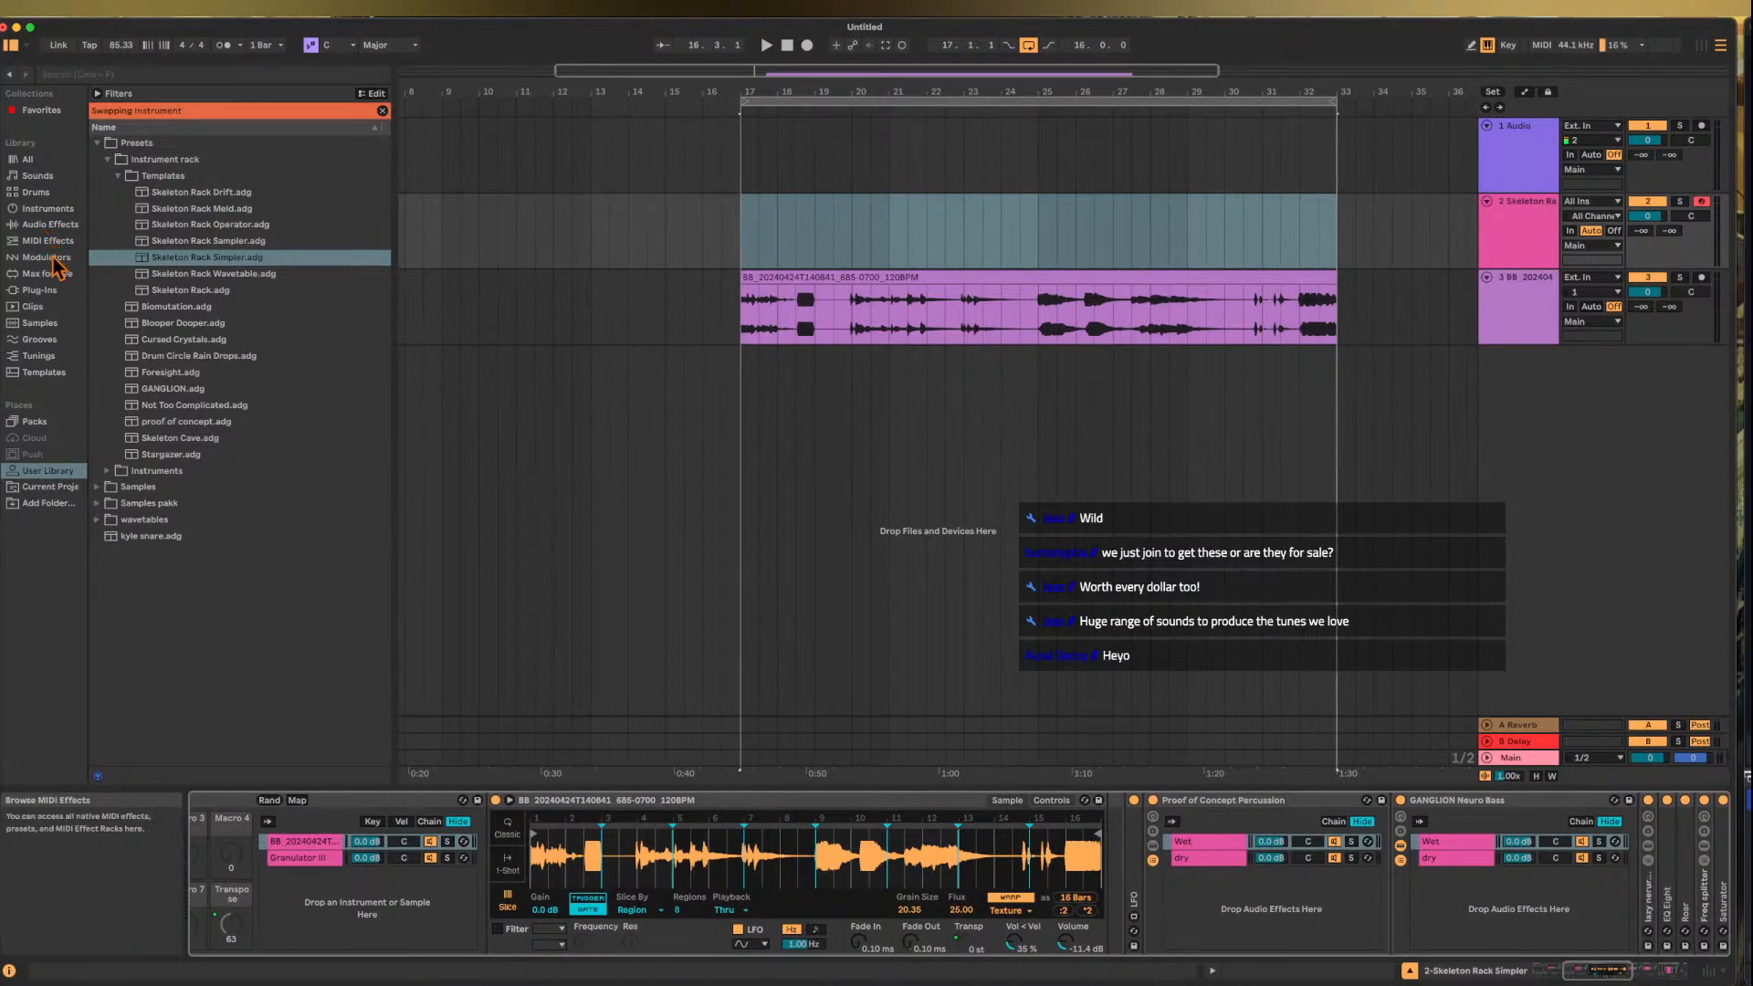
click(47, 228)
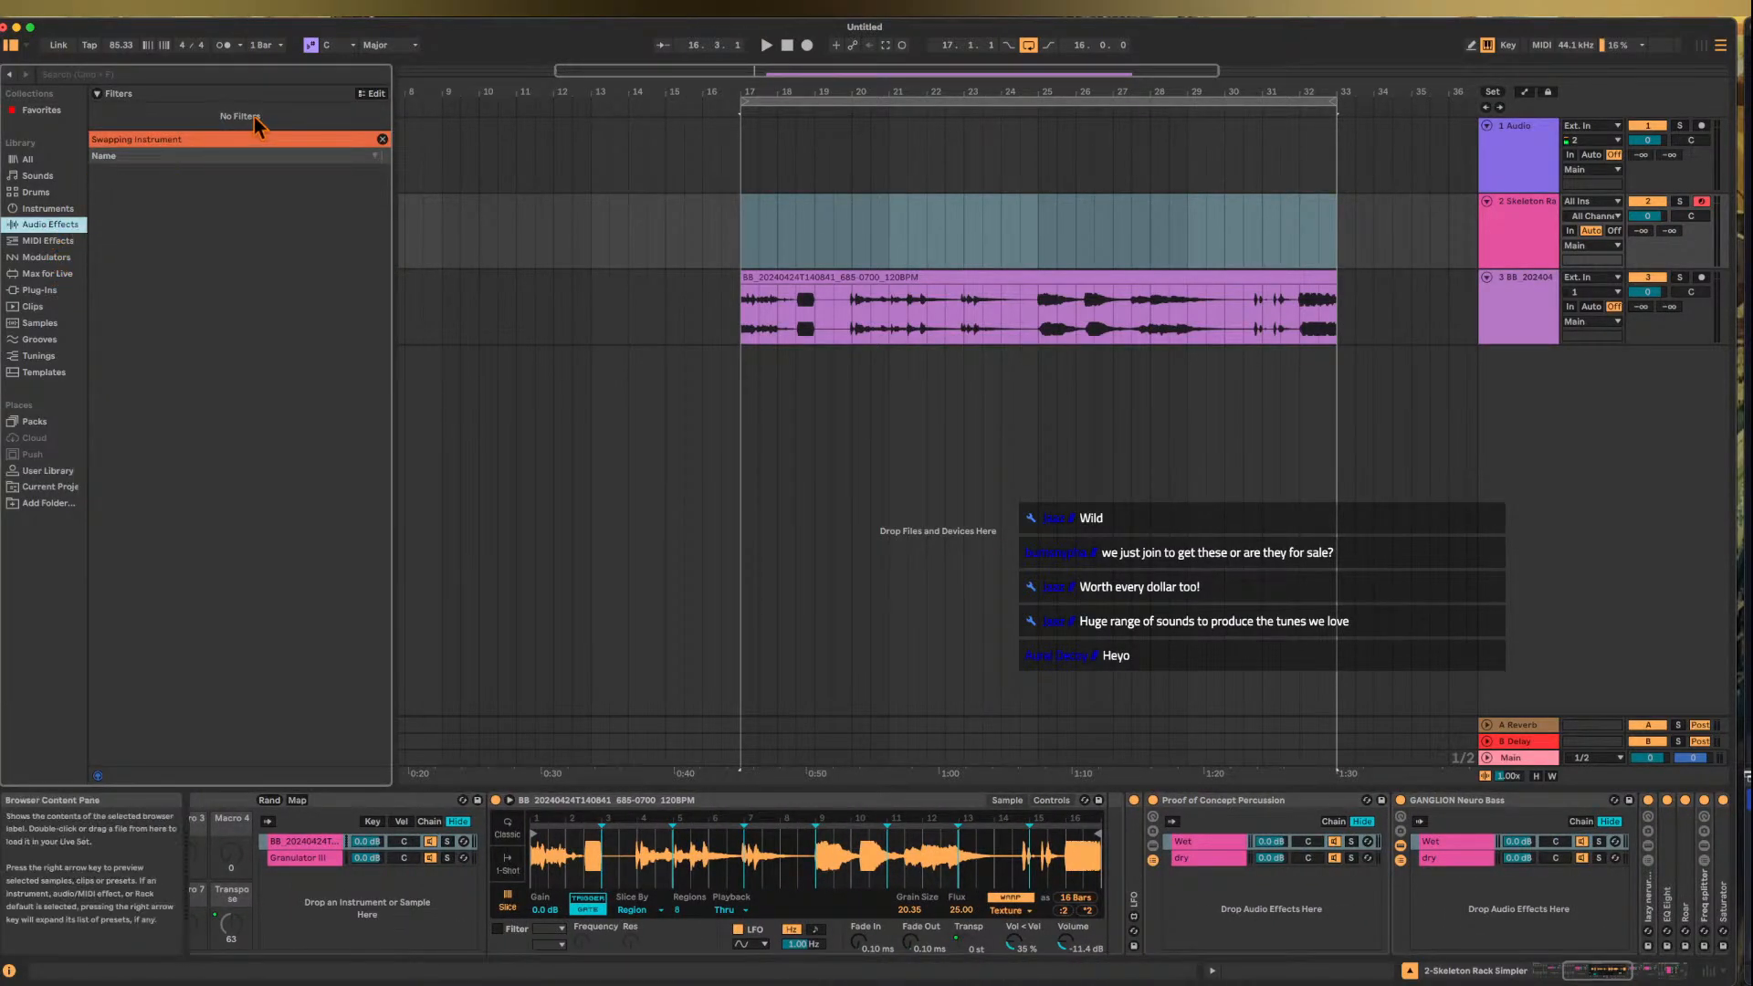
click(145, 74)
click(380, 141)
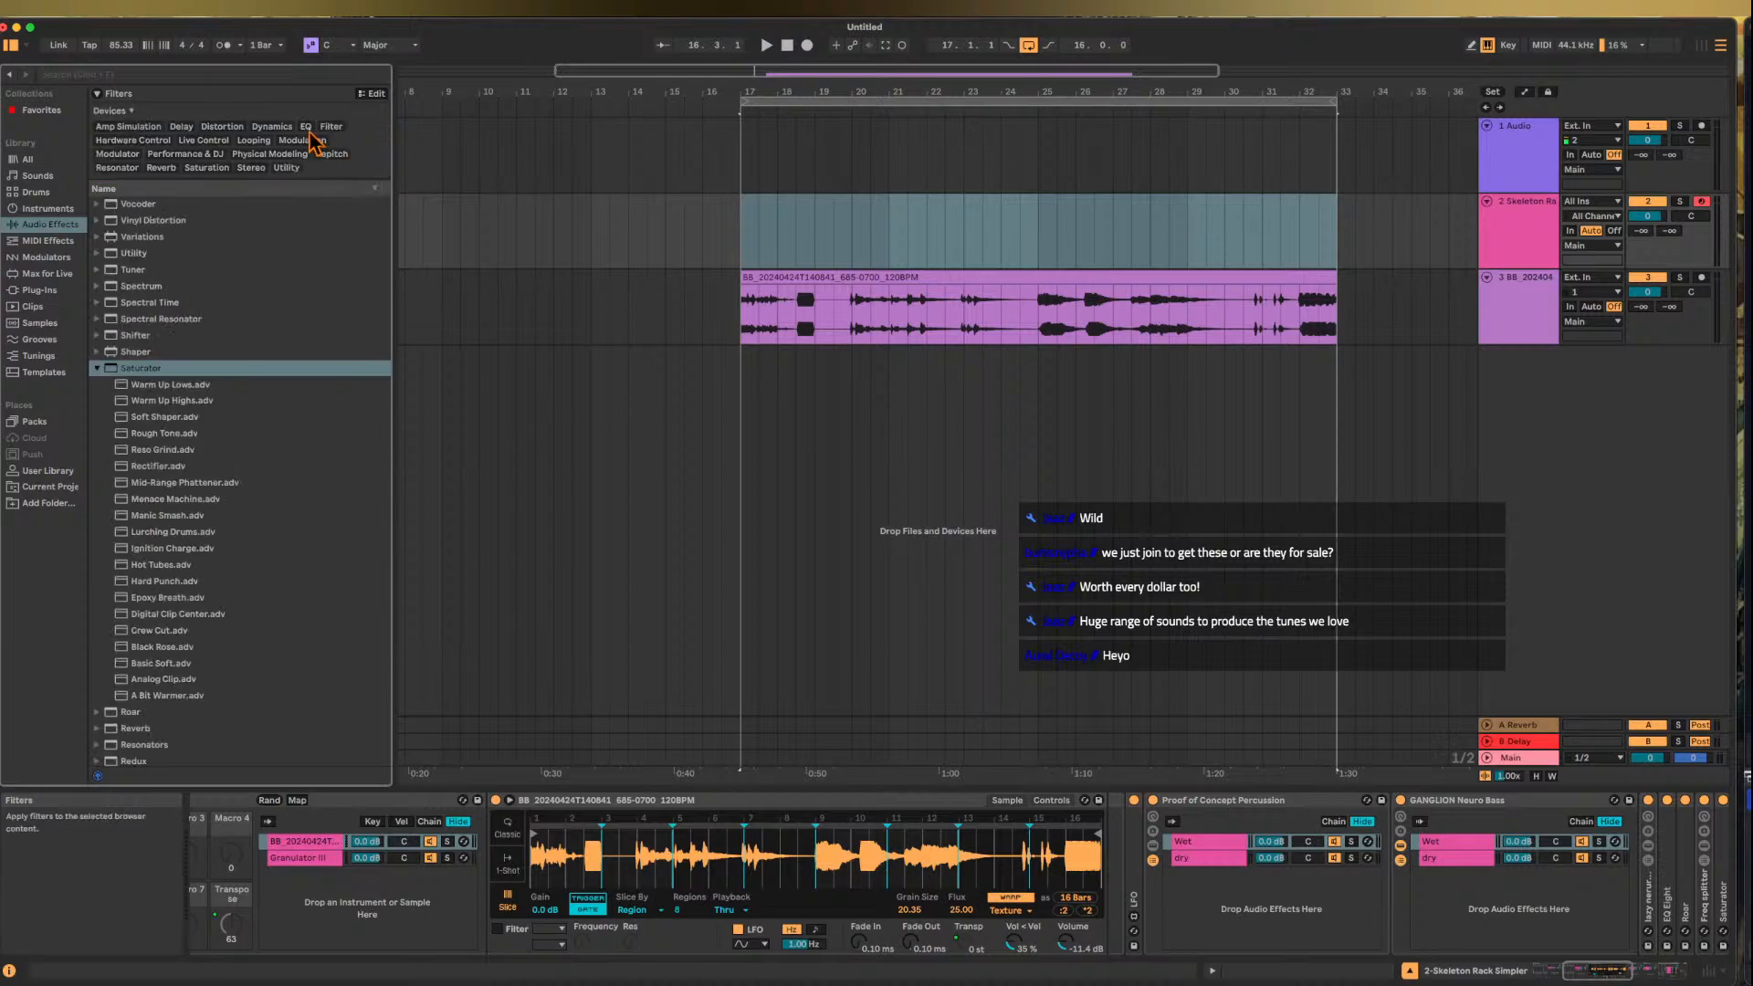
click(96, 368)
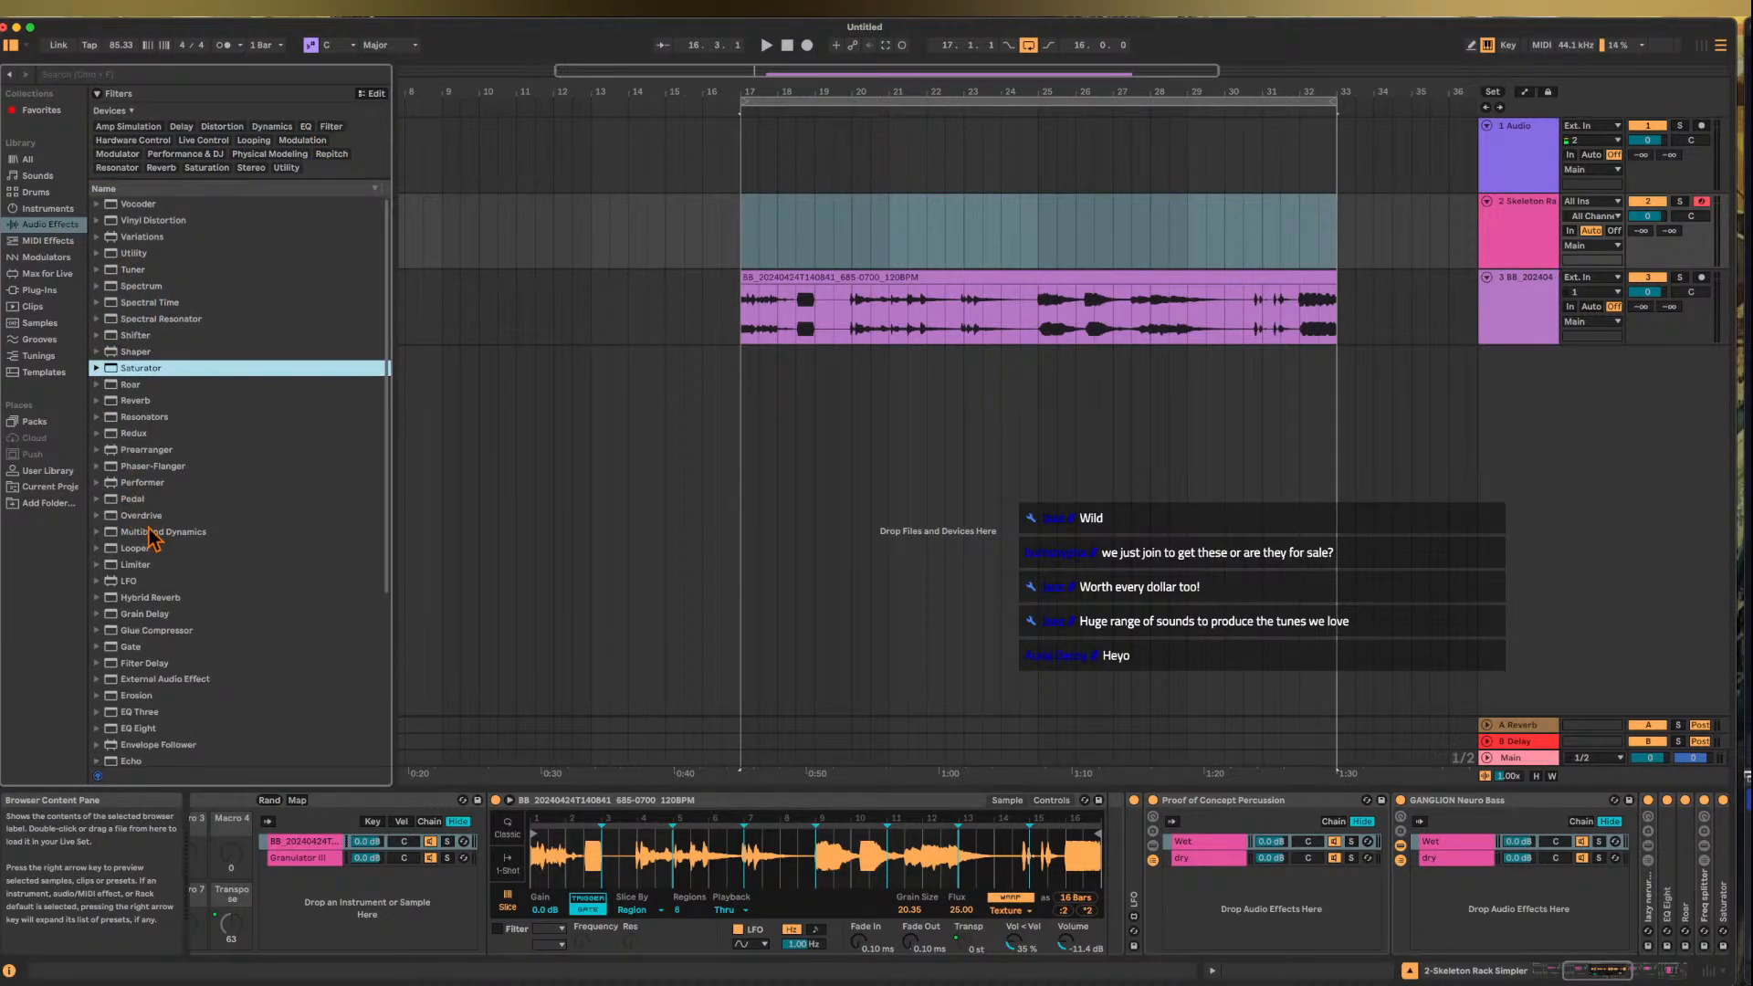
- Collapse the Percussion, Neuro Bass and Atmo racks and add a Limiter after the final Saturator in the chain
scroll(150, 539, down, 5)
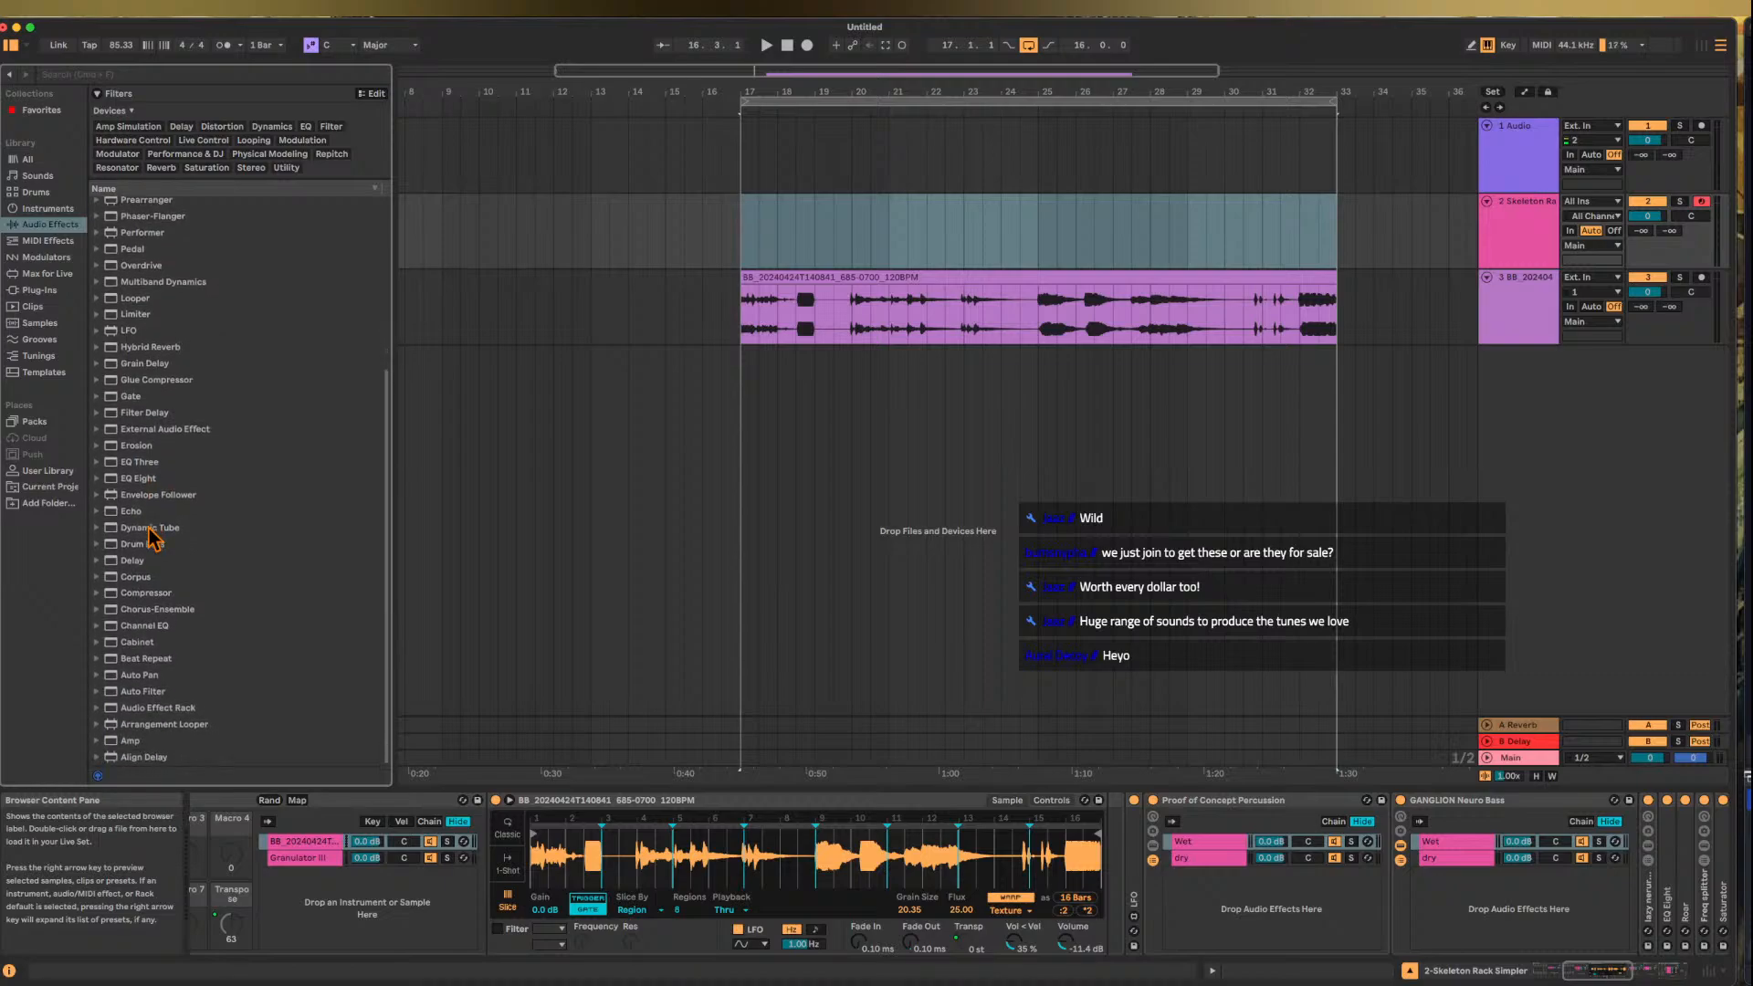
scroll(151, 538, up, 3)
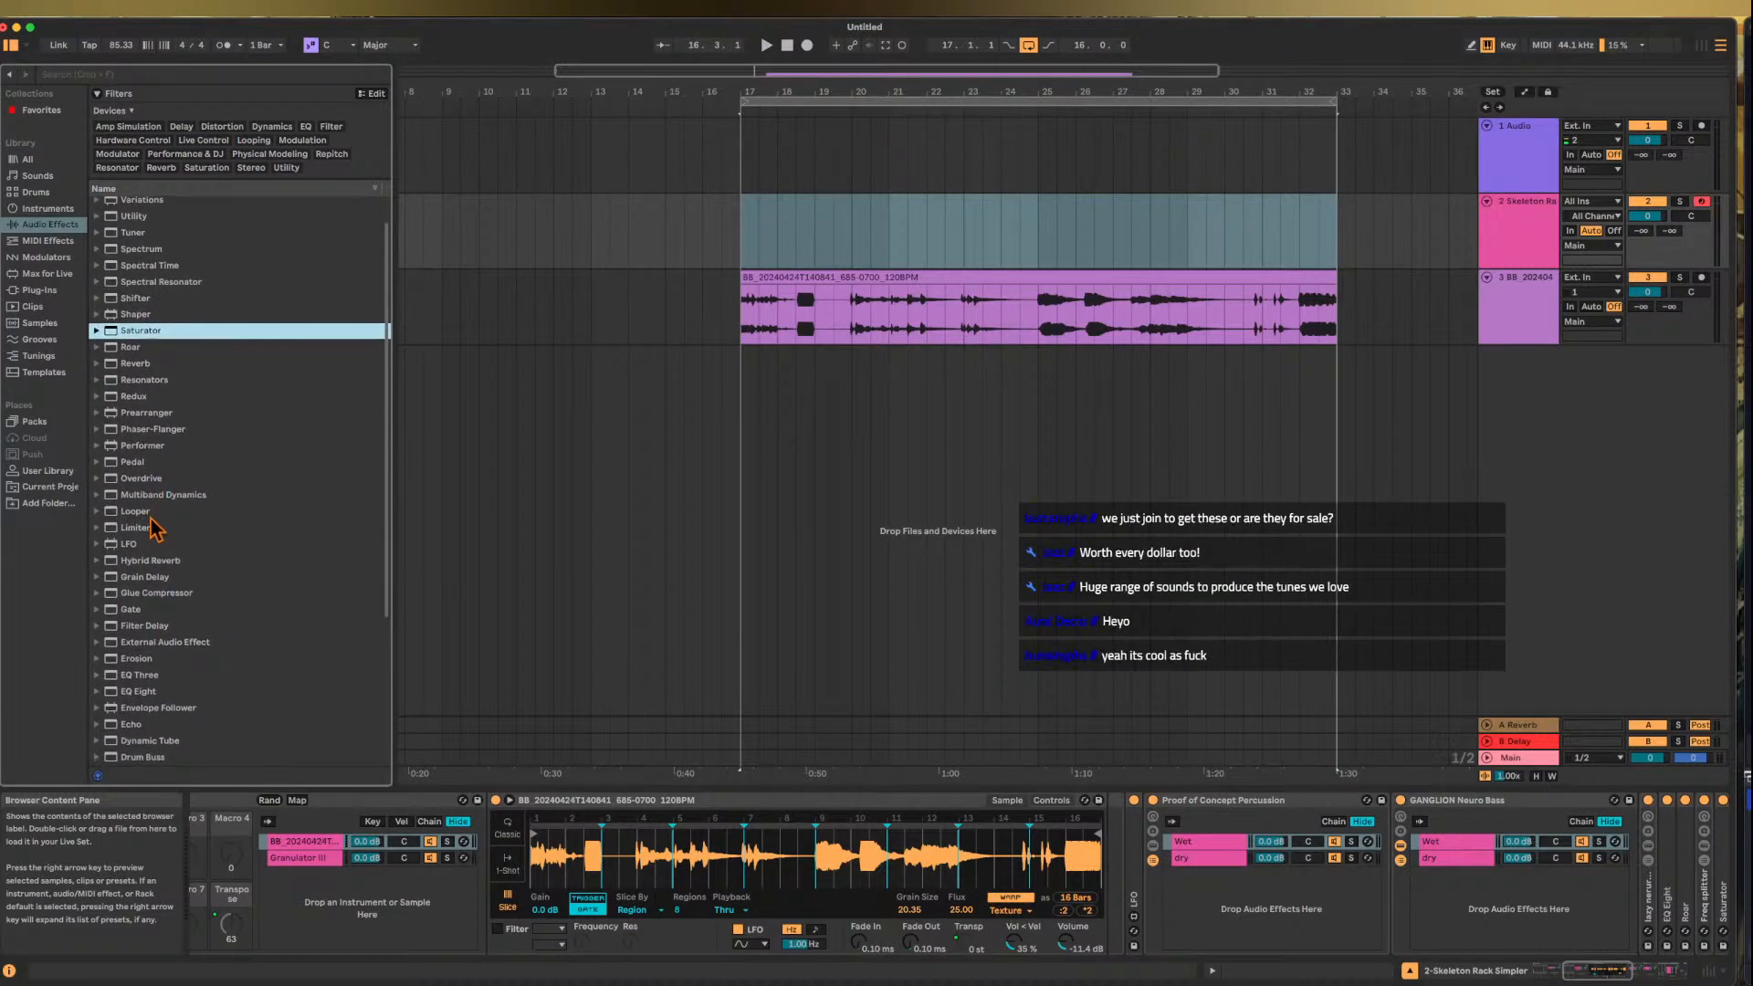
click(135, 530)
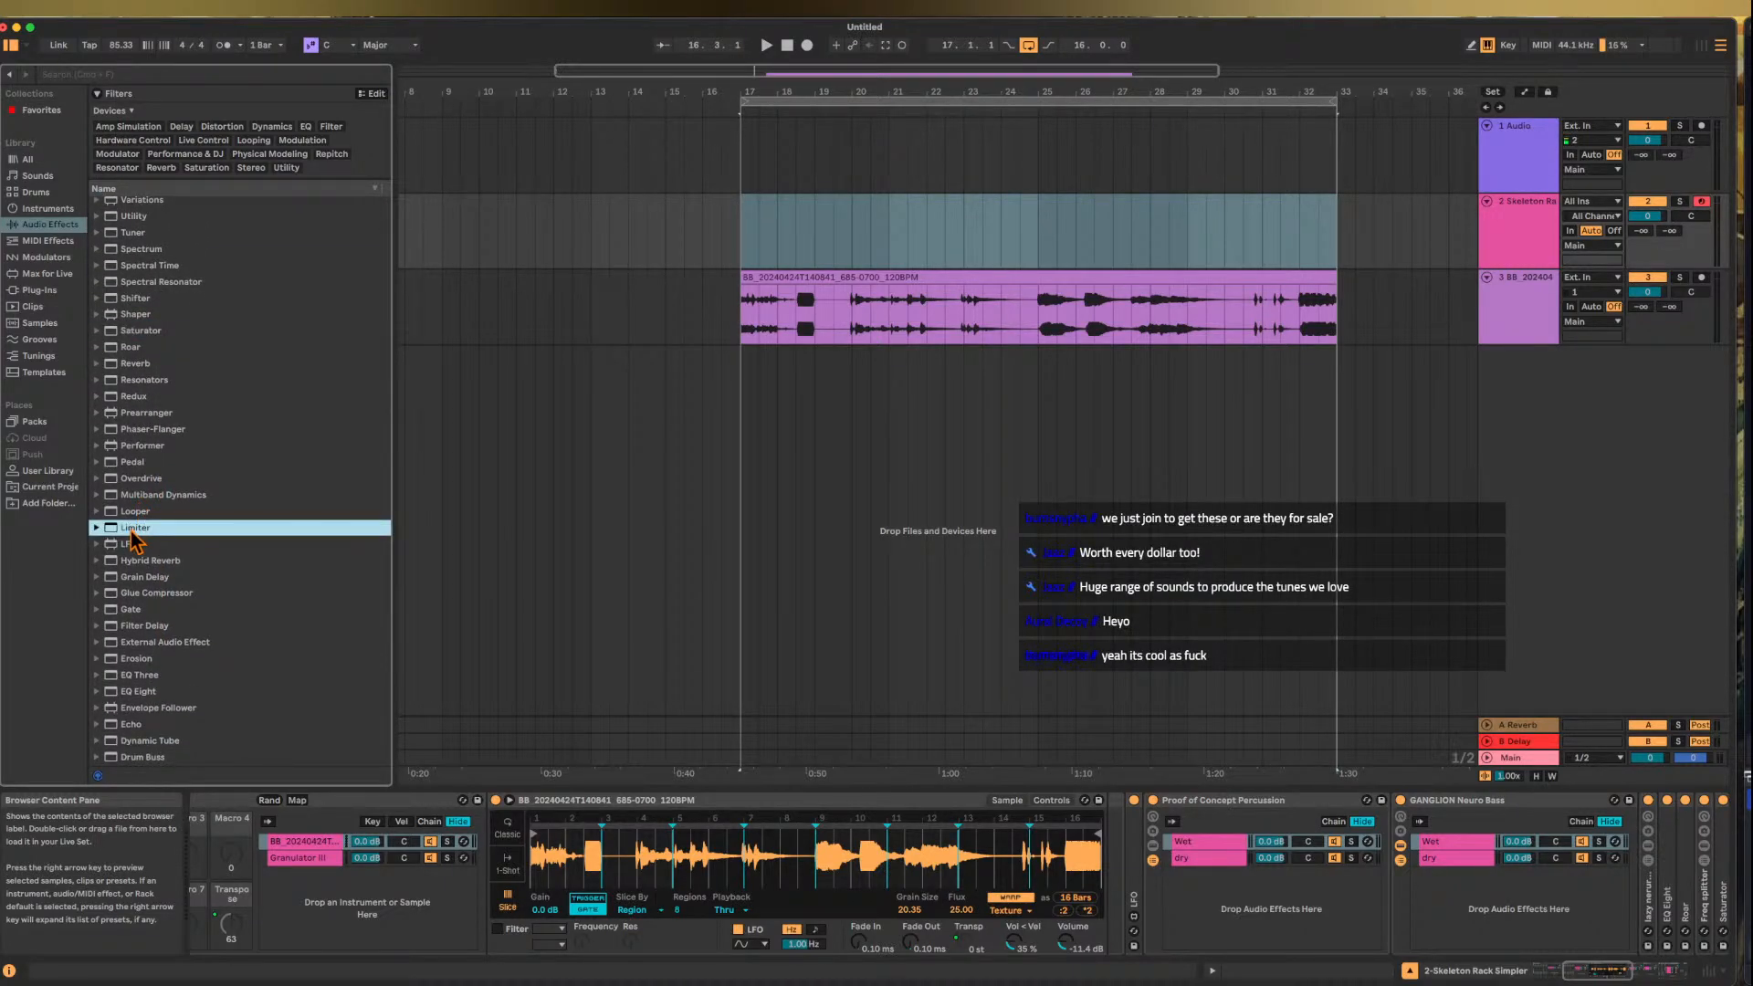
double_click(1208, 802)
double_click(1228, 804)
double_click(1242, 804)
drag(136, 539, 1290, 881)
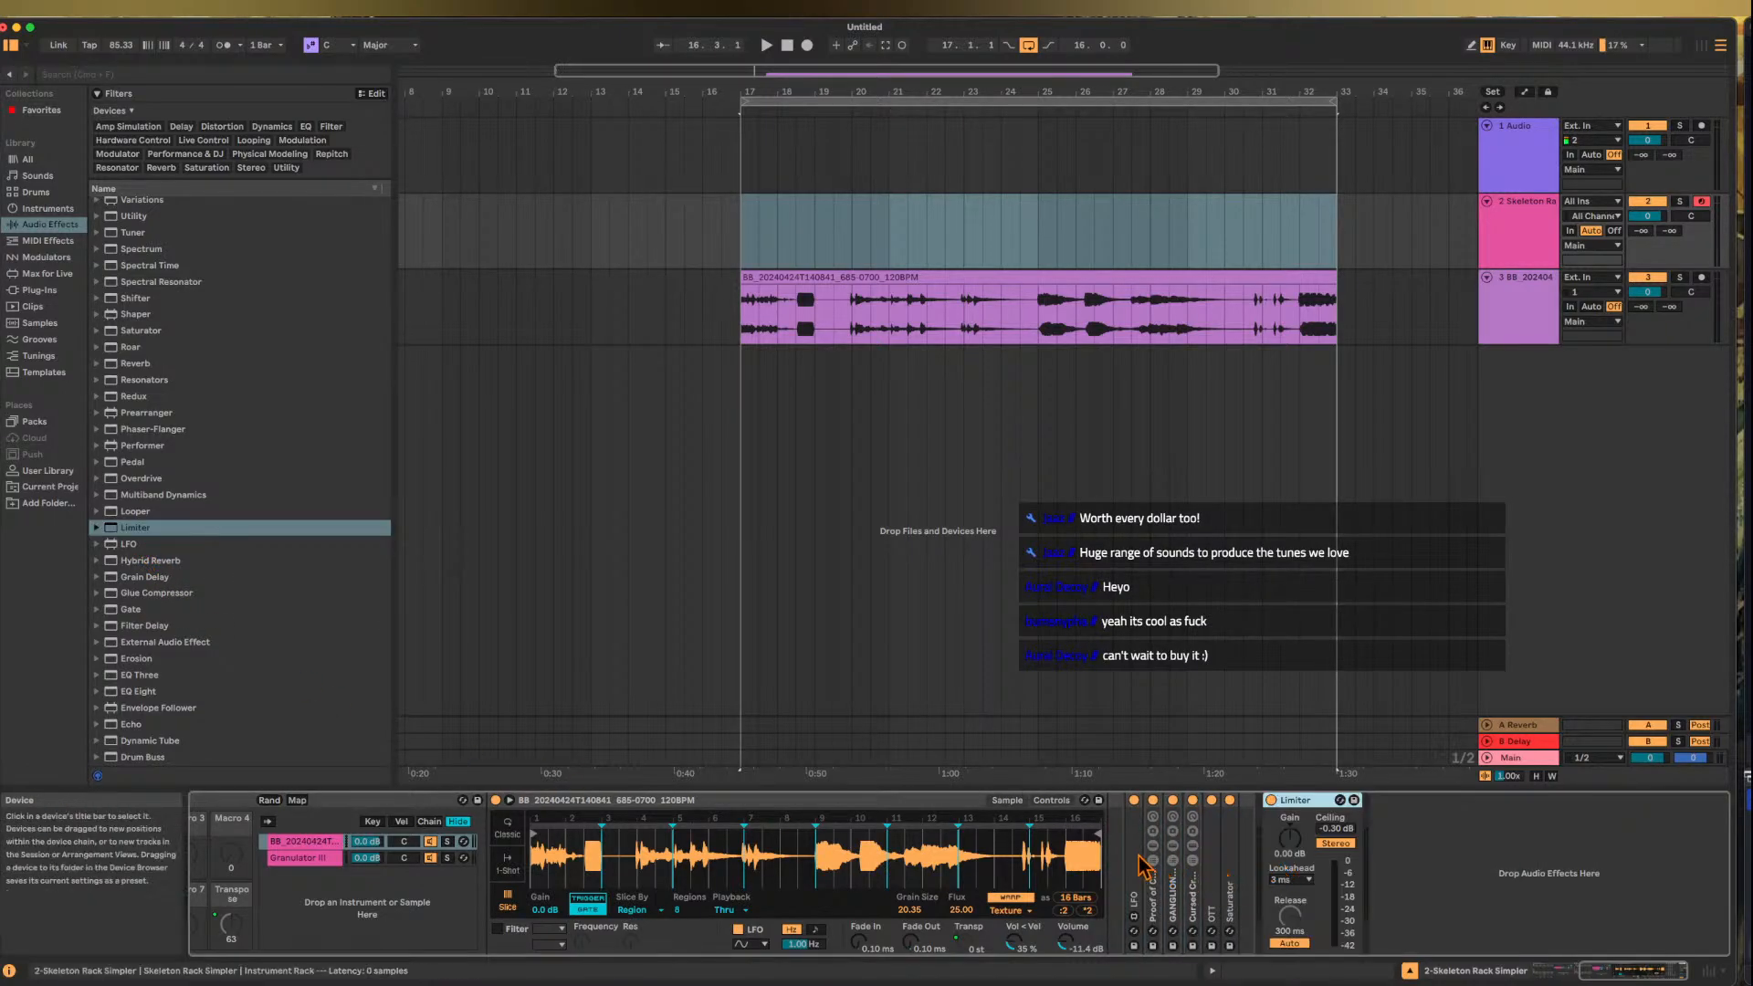
- Raise the Skeleton Rack Simpler's Bass macro to 127 and lower its Transpose macro to 23
scroll(1137, 861, left, 10)
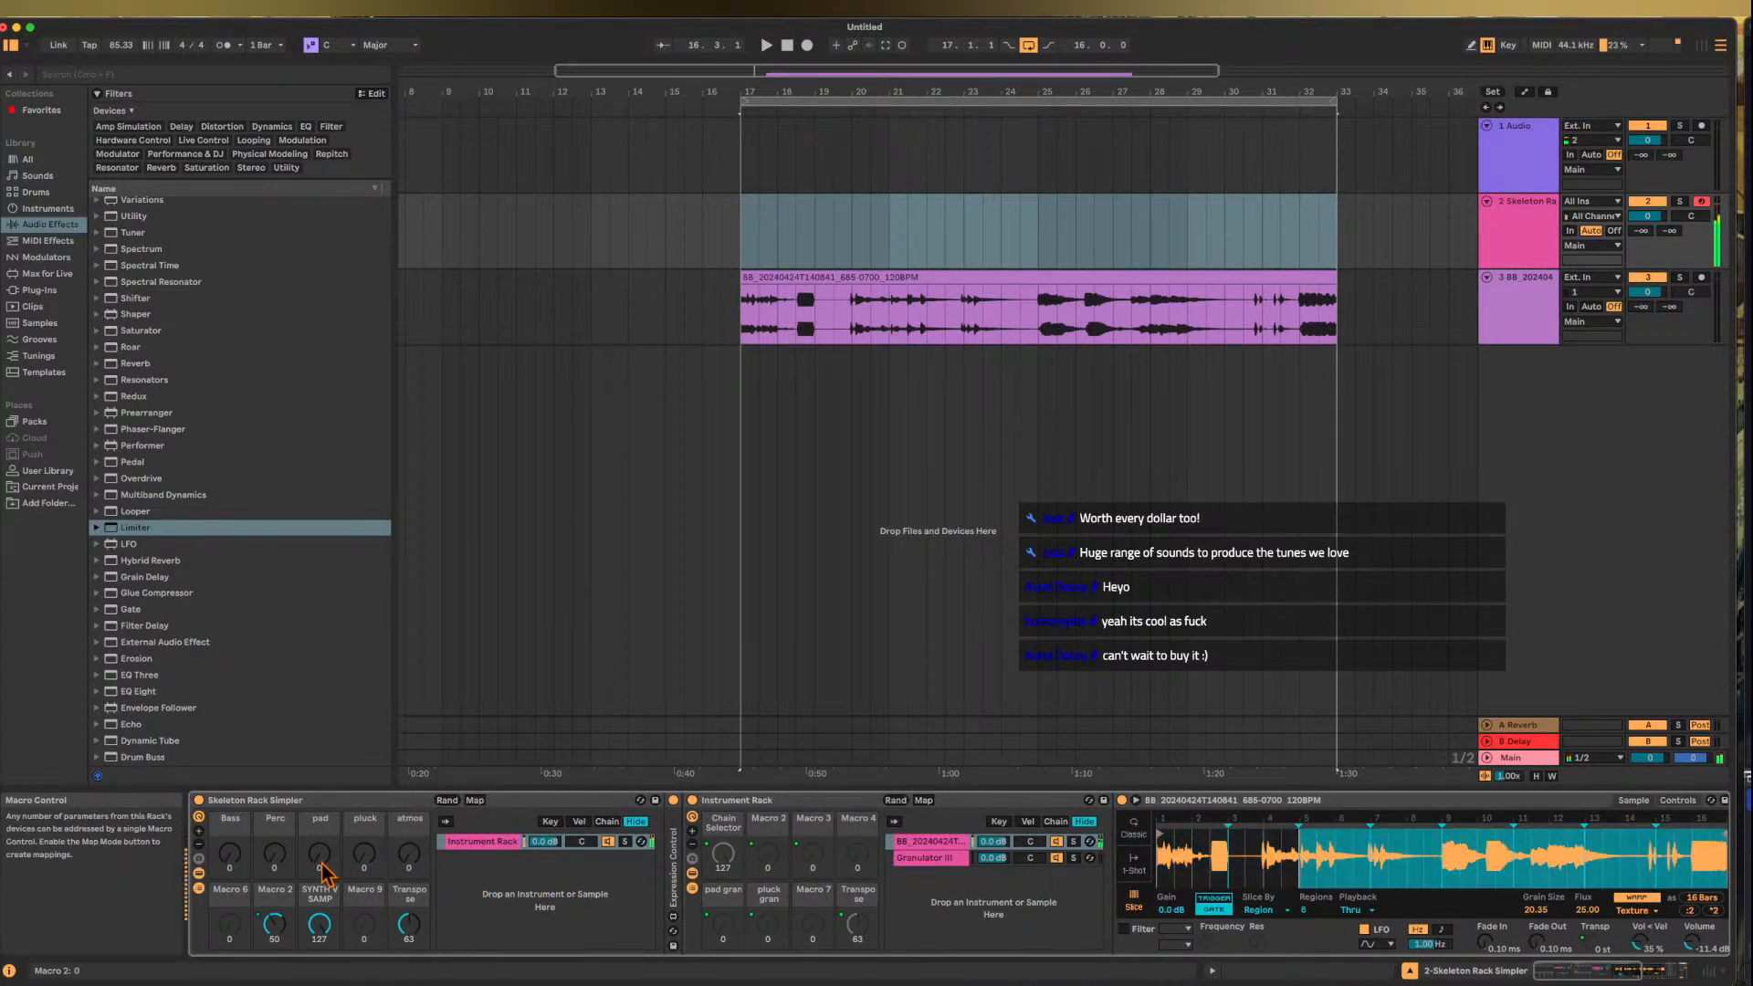
drag(230, 853, 230, 758)
mouse_move(409, 924)
mouse_down()
mouse_move(409, 965)
mouse_move(409, 915)
mouse_up()
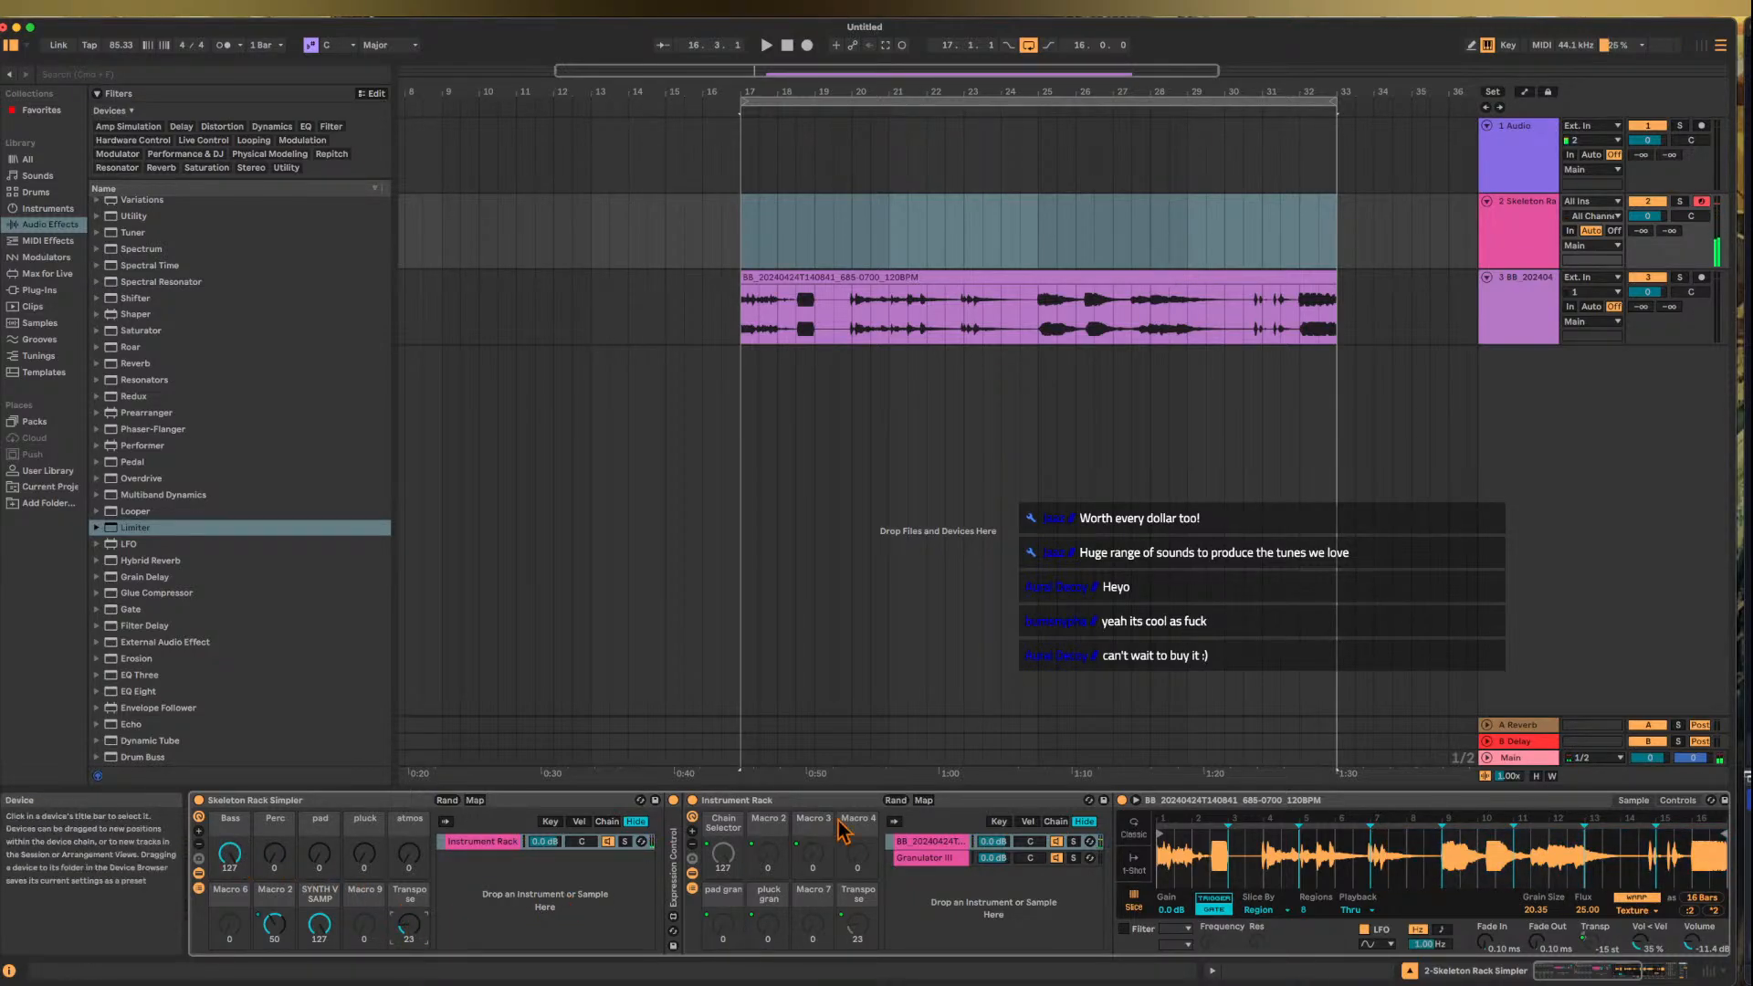
scroll(849, 832, right, 10)
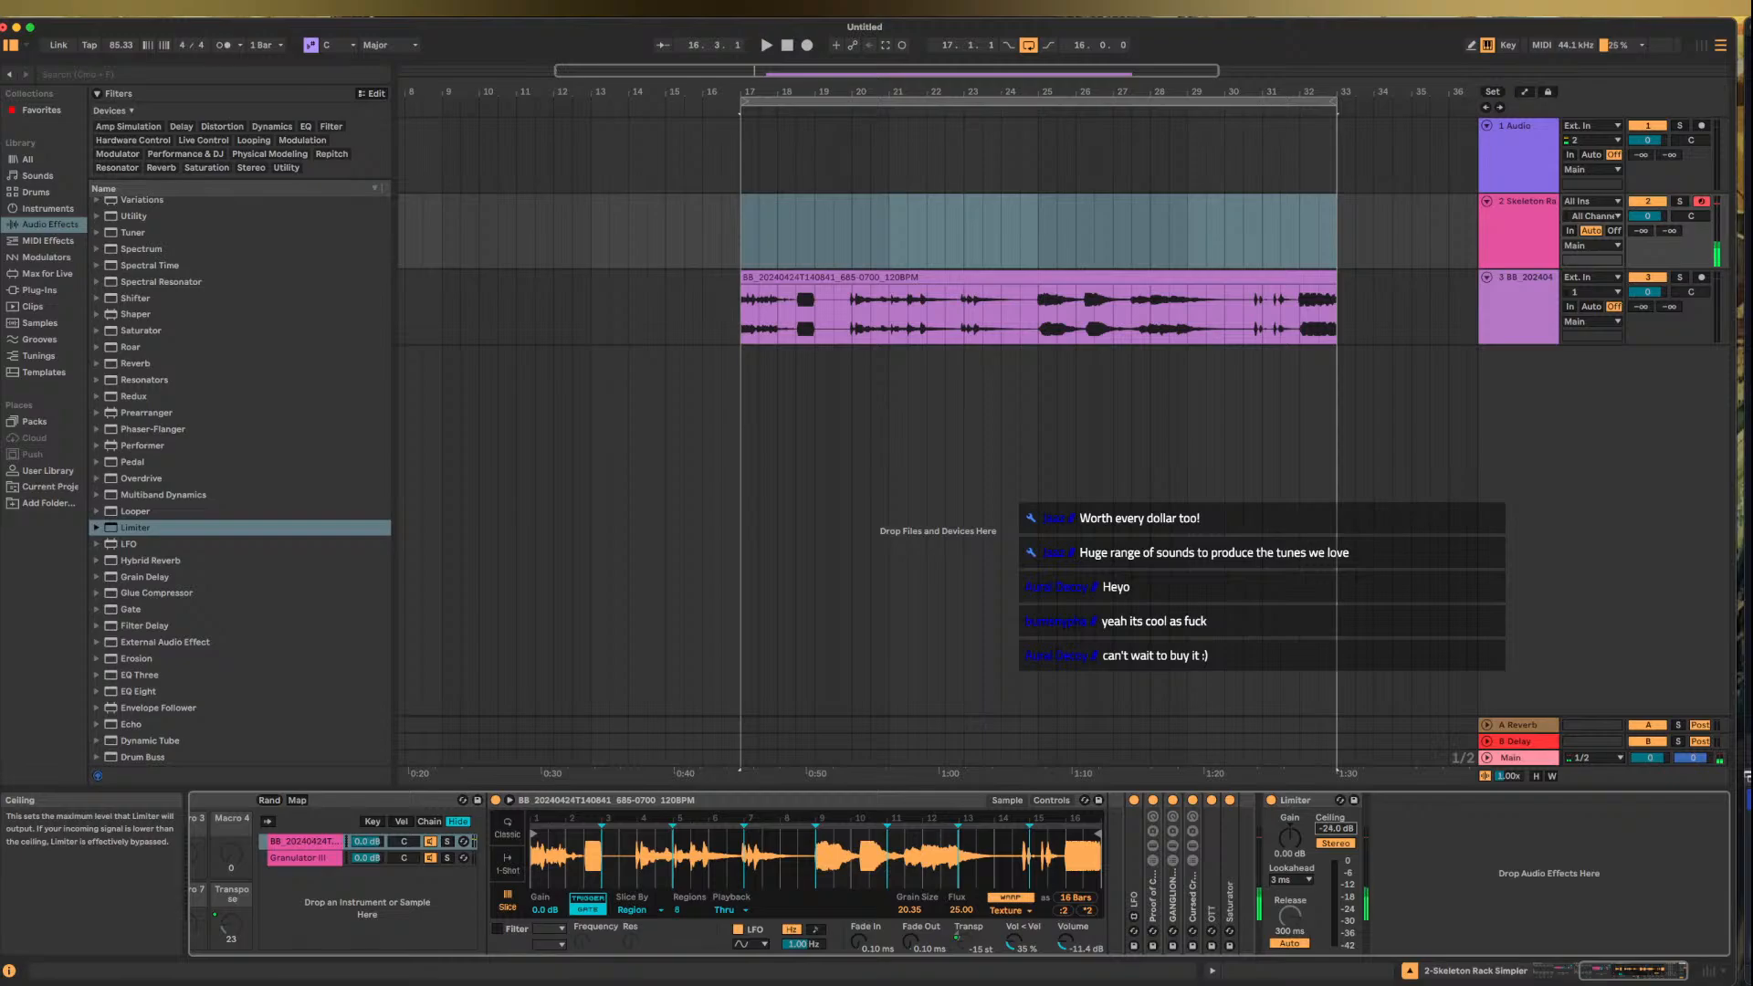
drag(1330, 828, 1330, 791)
scroll(1056, 863, left, 10)
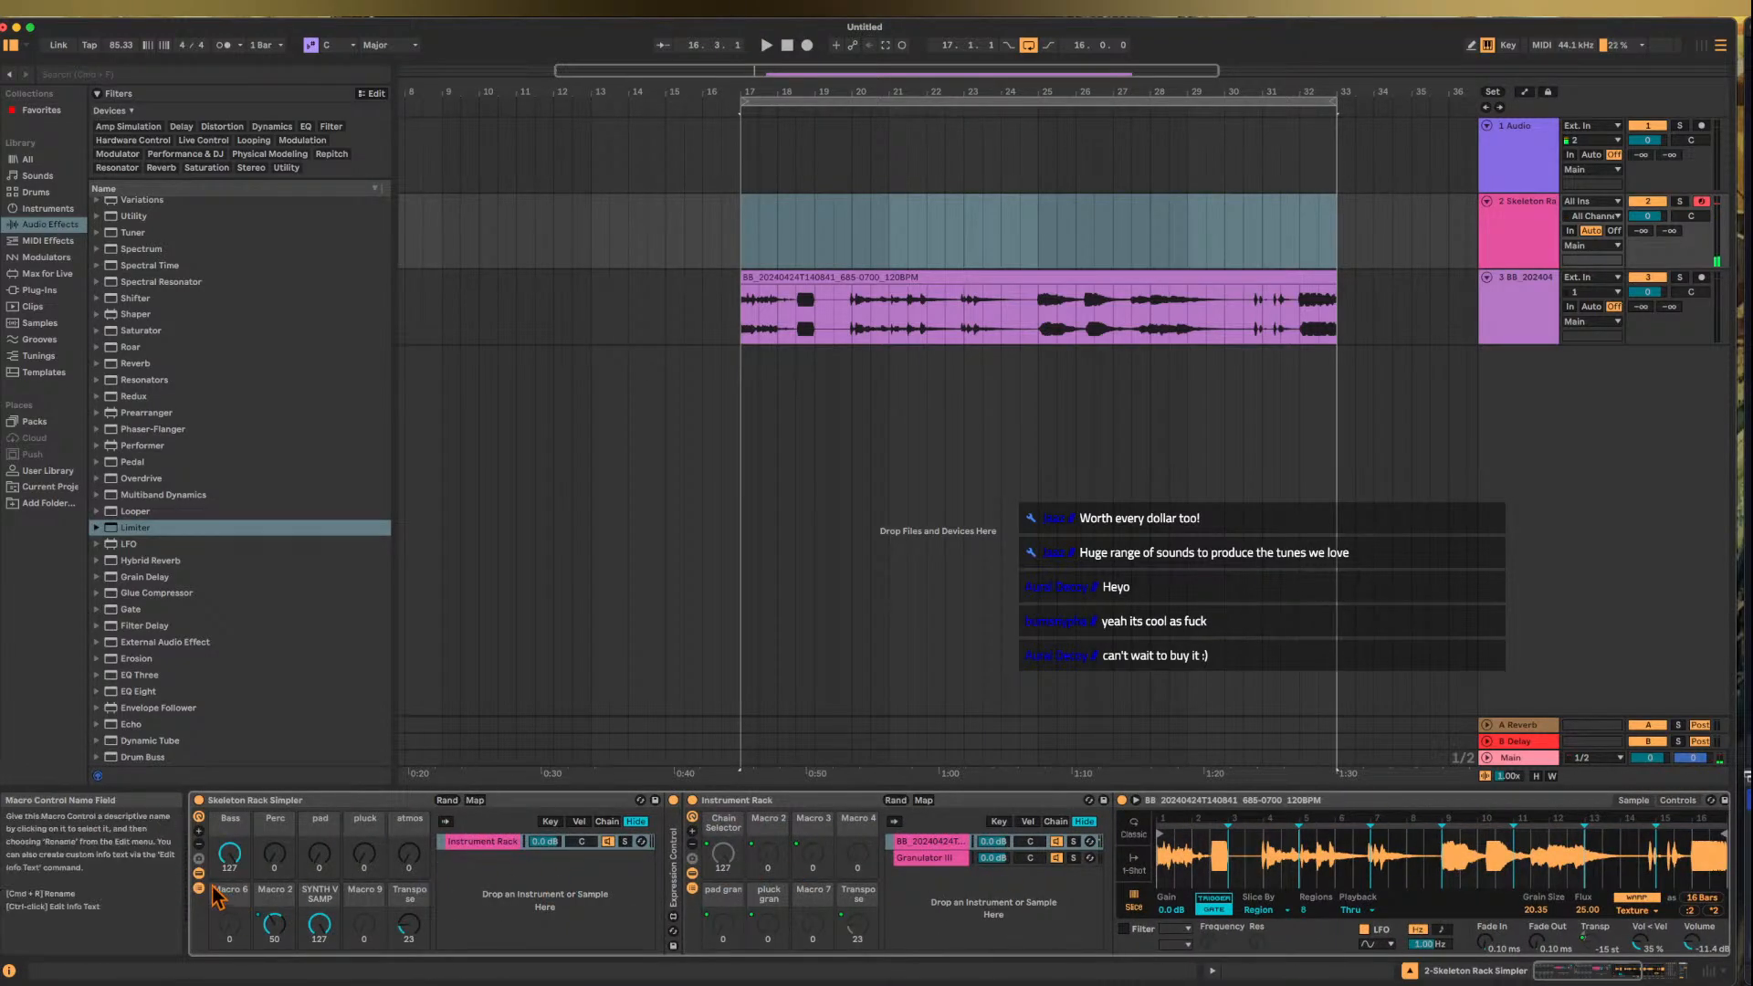
- Set the Skeleton Rack Simpler's Transpose macro to 63, Perc to 127, pad to 97 and atmos to 88
drag(414, 925, 413, 907)
drag(272, 856, 320, 803)
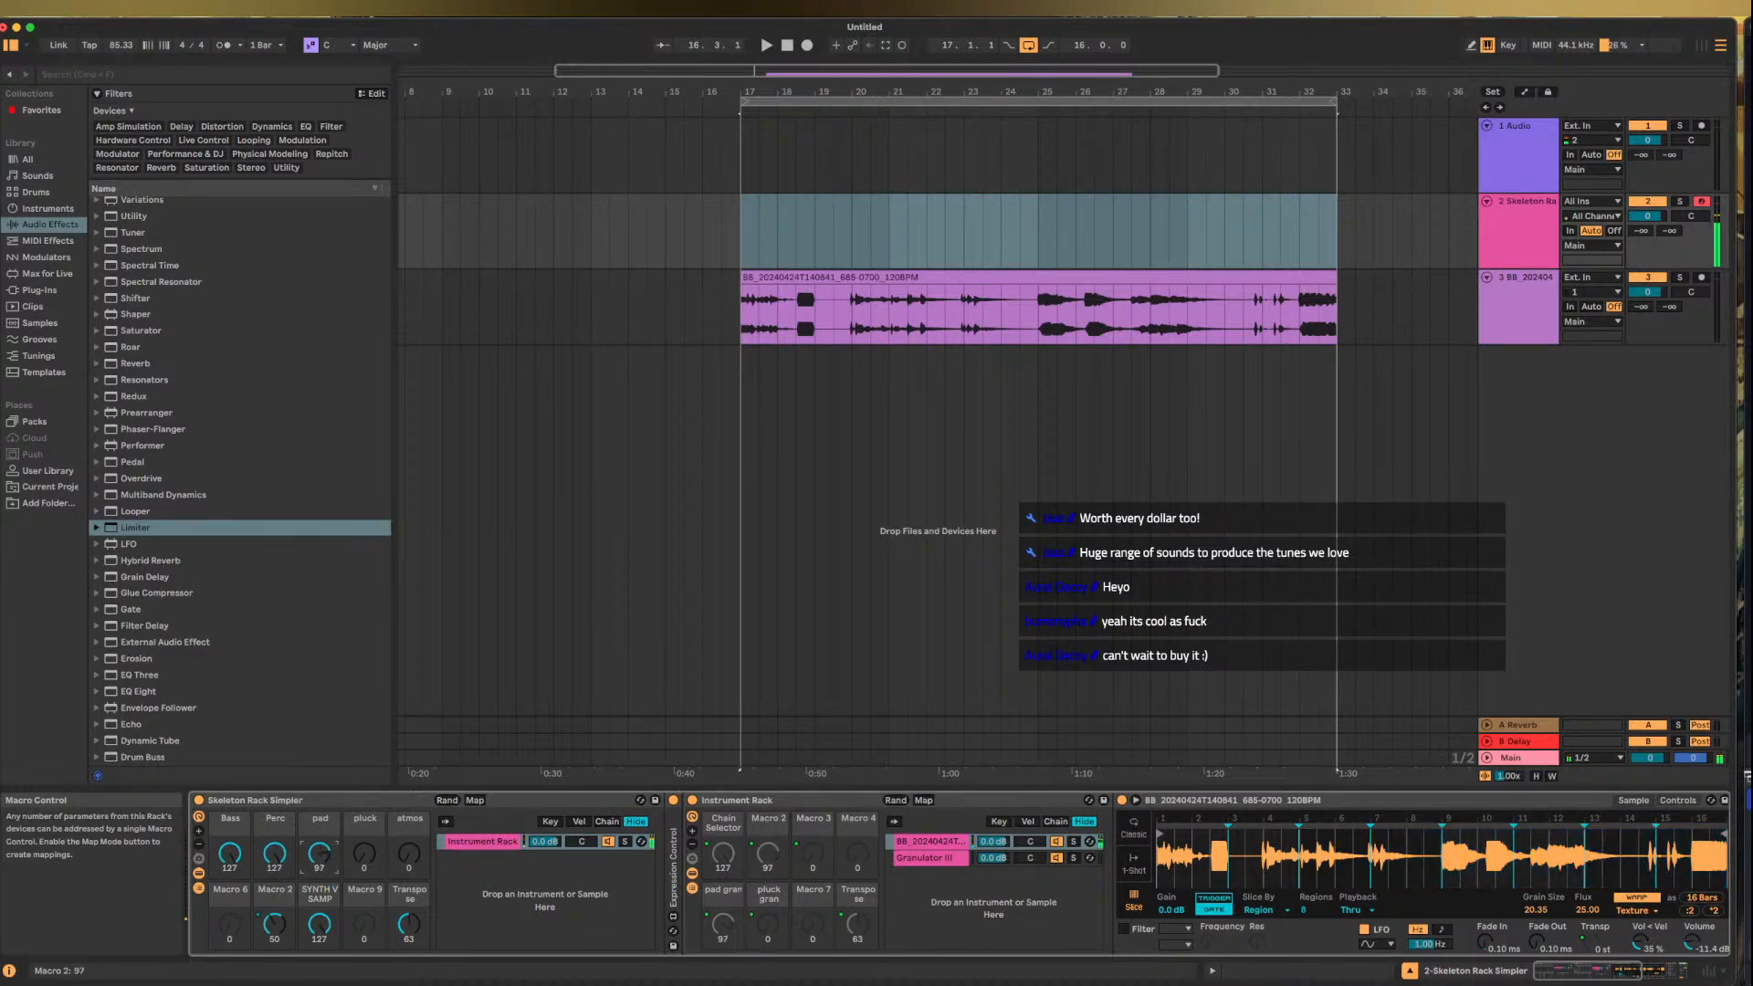
mouse_move(409, 854)
mouse_down()
mouse_move(409, 818)
mouse_move(409, 836)
mouse_up()
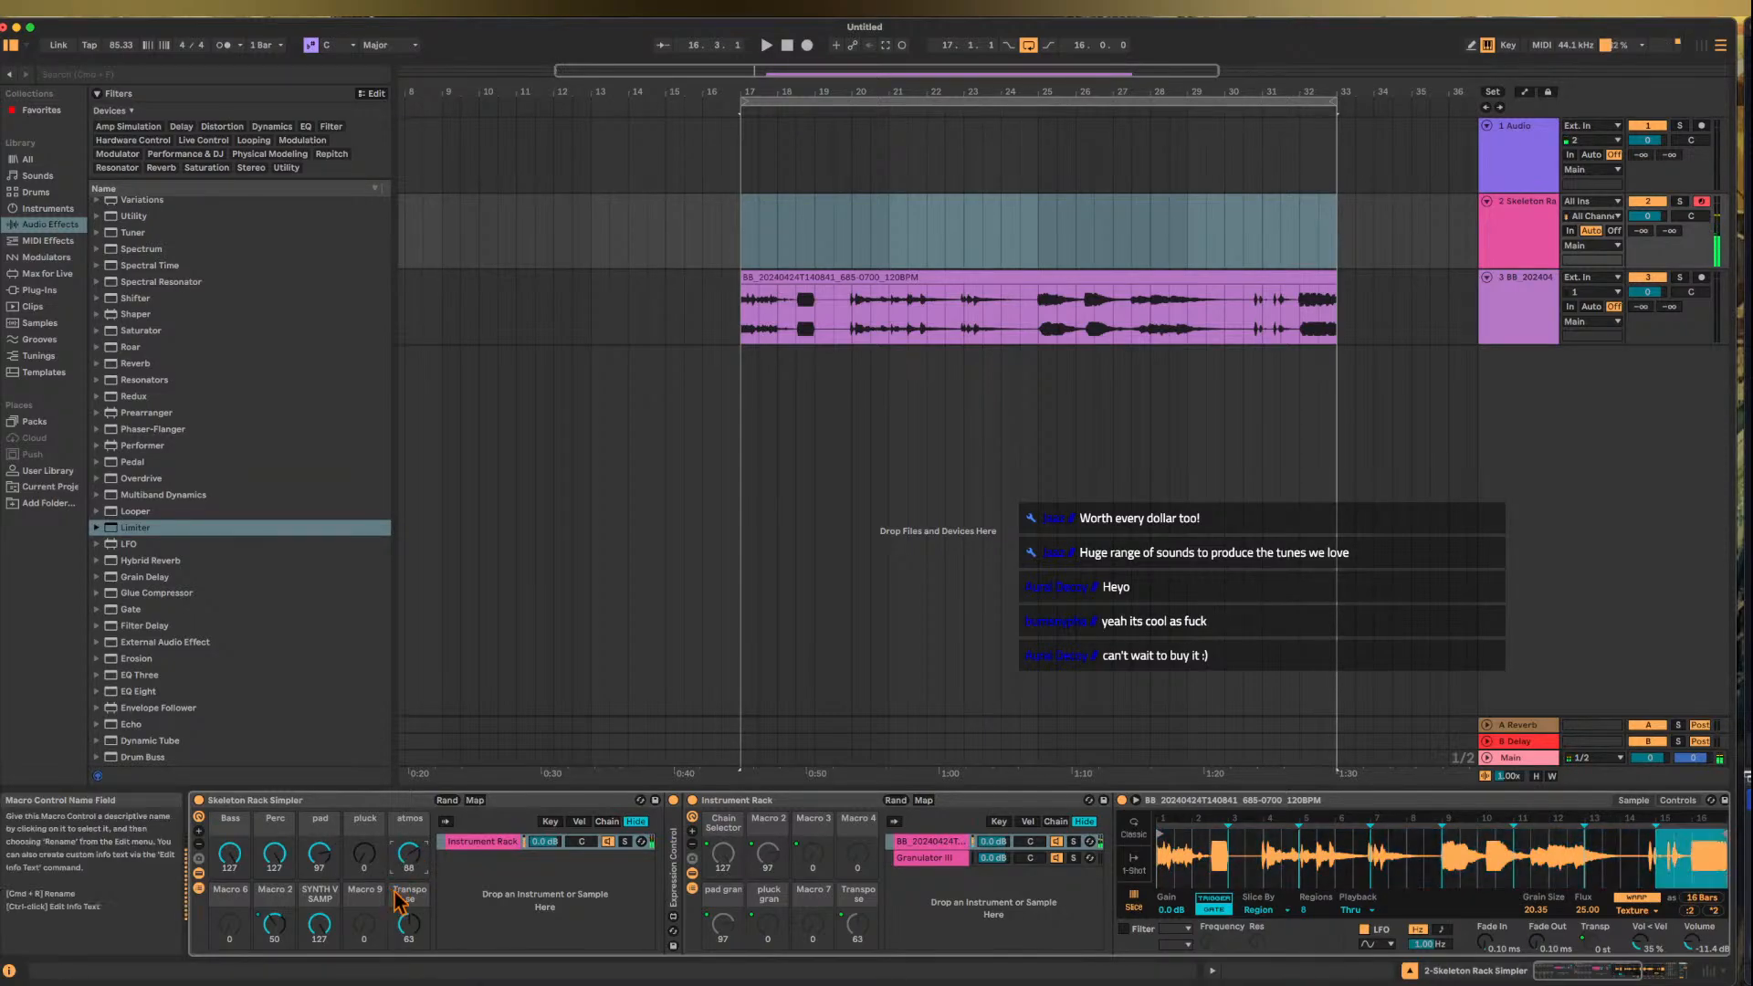
- Change the sliced sample's warp mode from Texture to Pro in Simpler, with Formants at 17.97
scroll(1053, 856, right, 2)
scroll(1050, 858, right, 1)
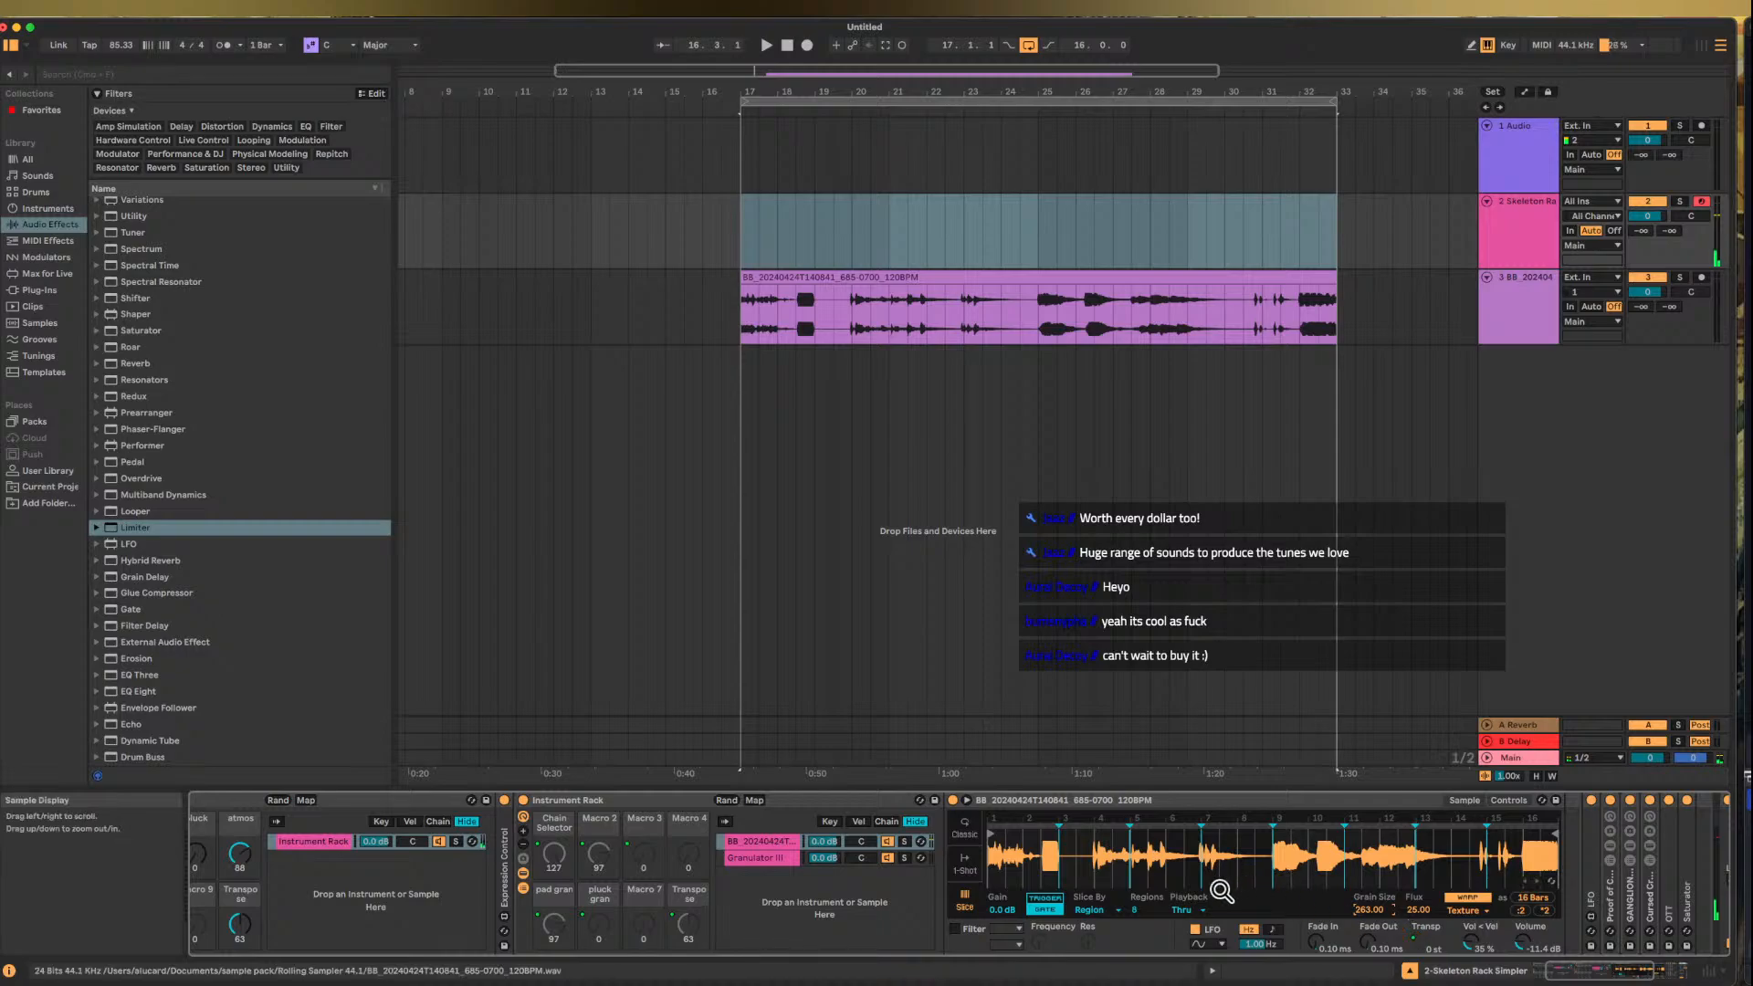
scroll(1221, 891, right, 2)
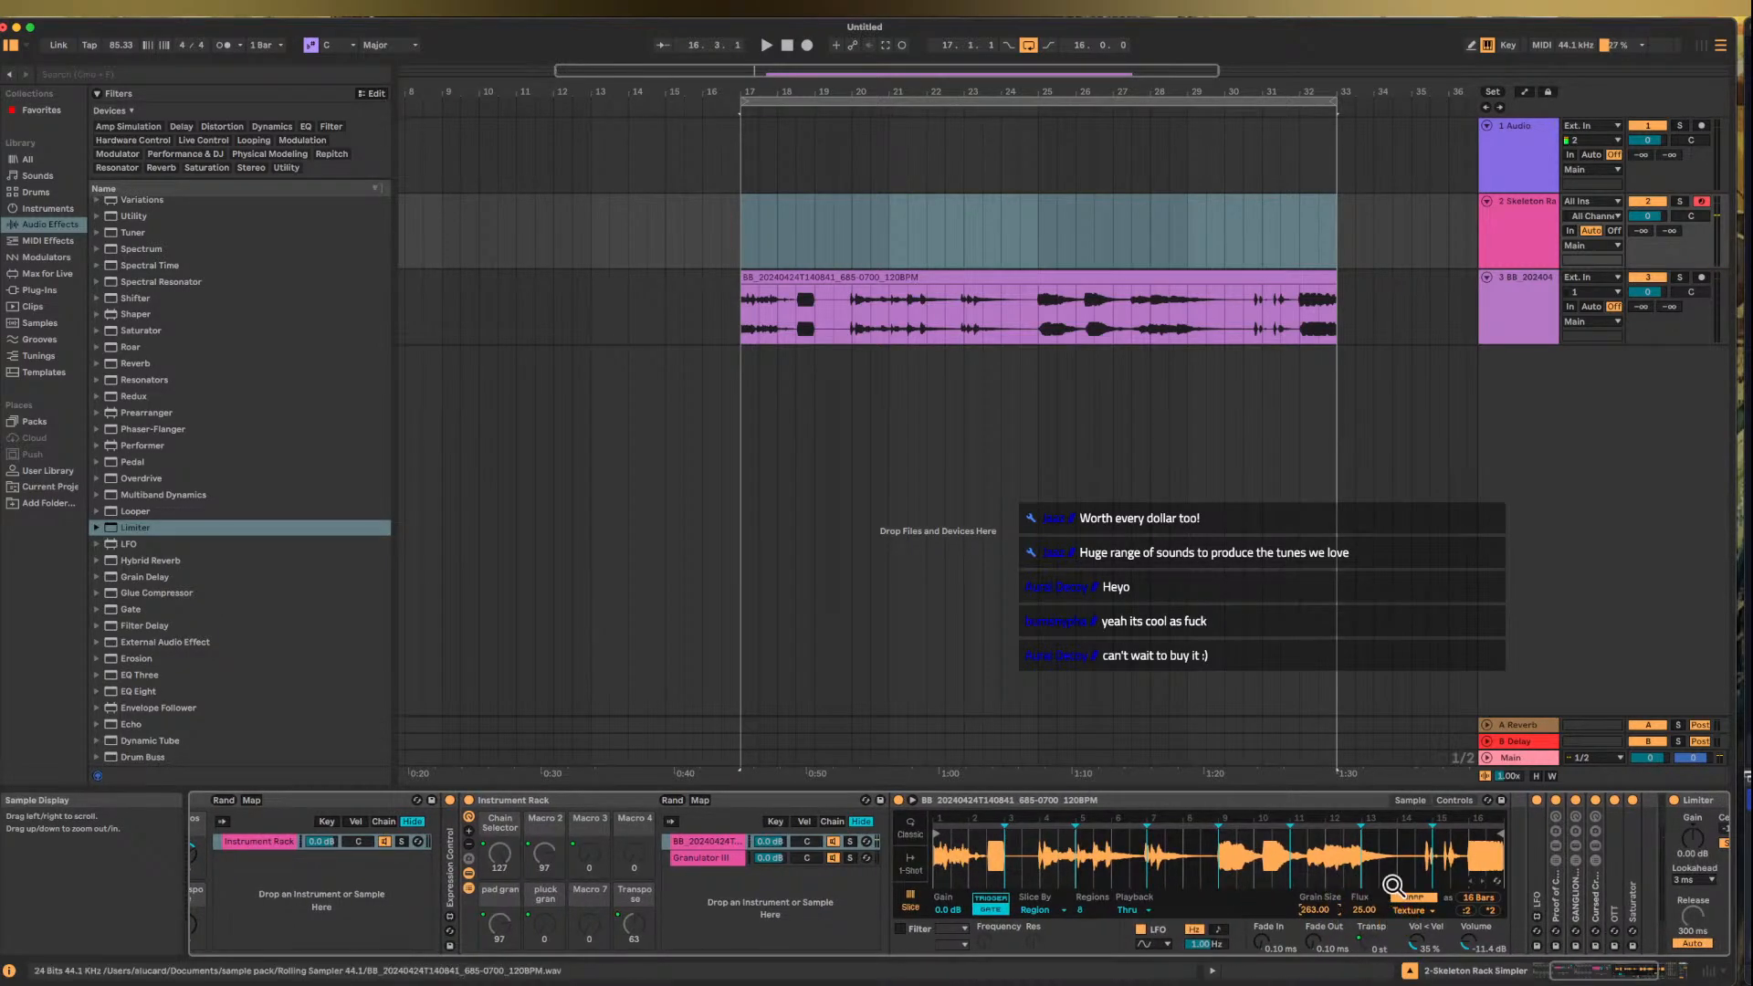
click(1413, 910)
click(1429, 915)
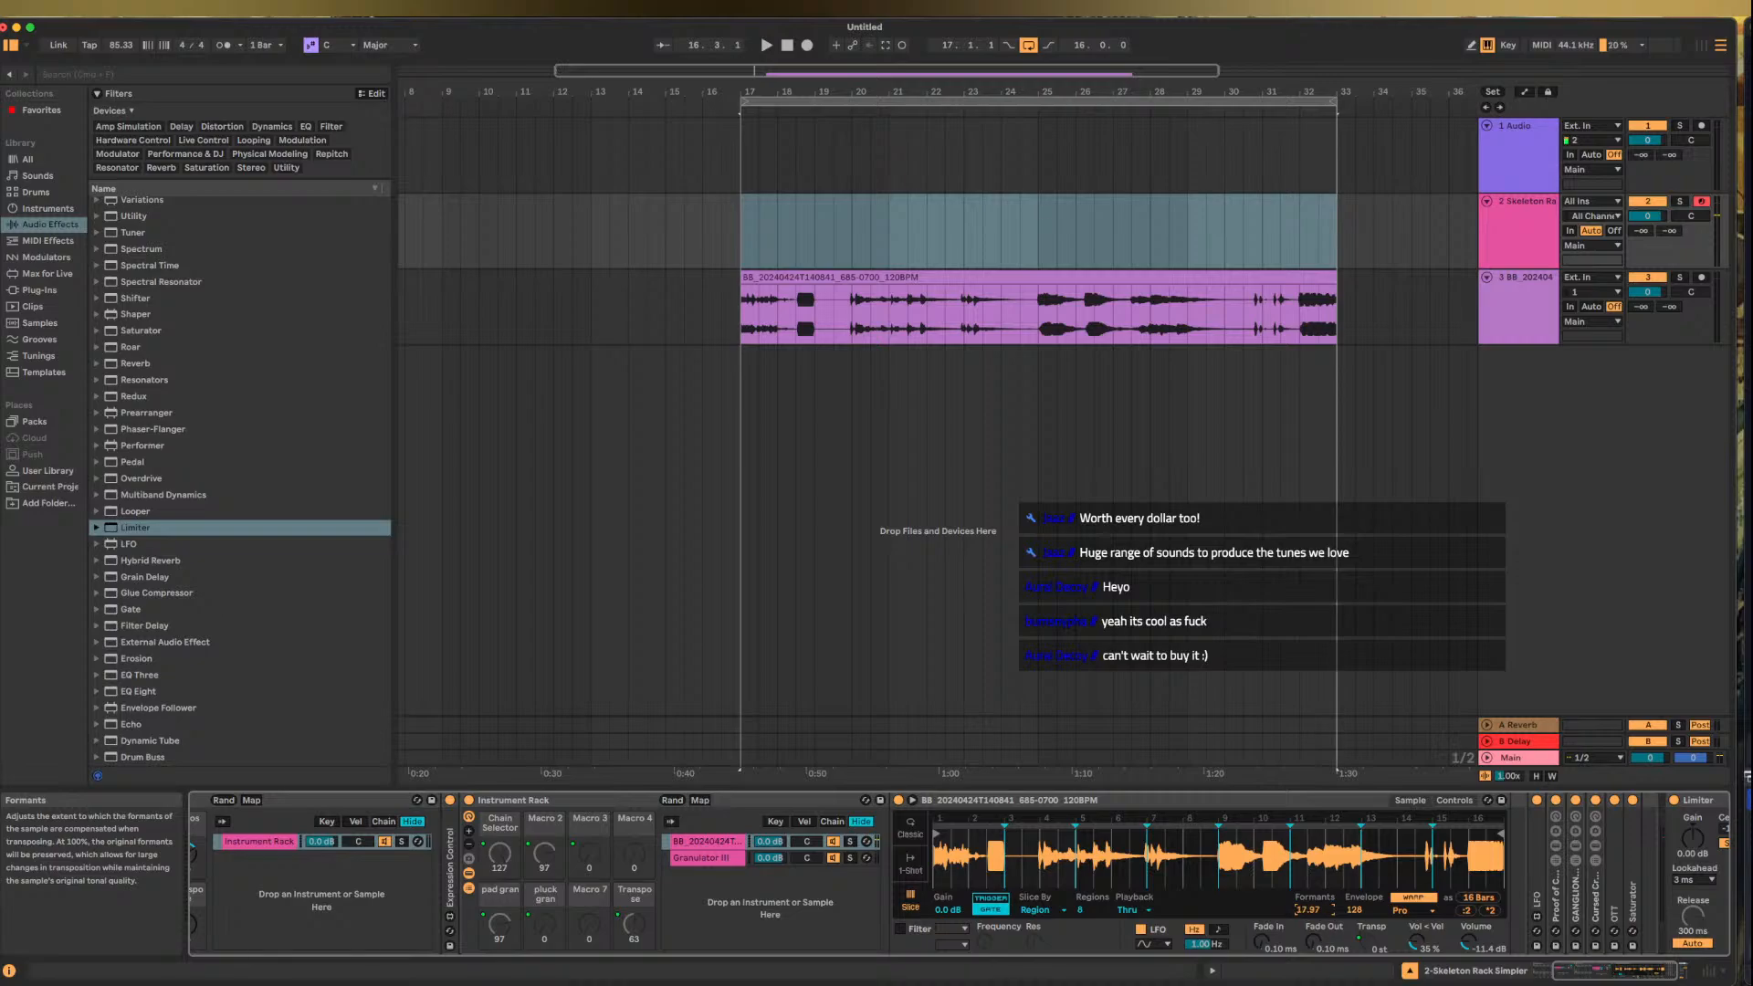
scroll(1200, 874, left, 2)
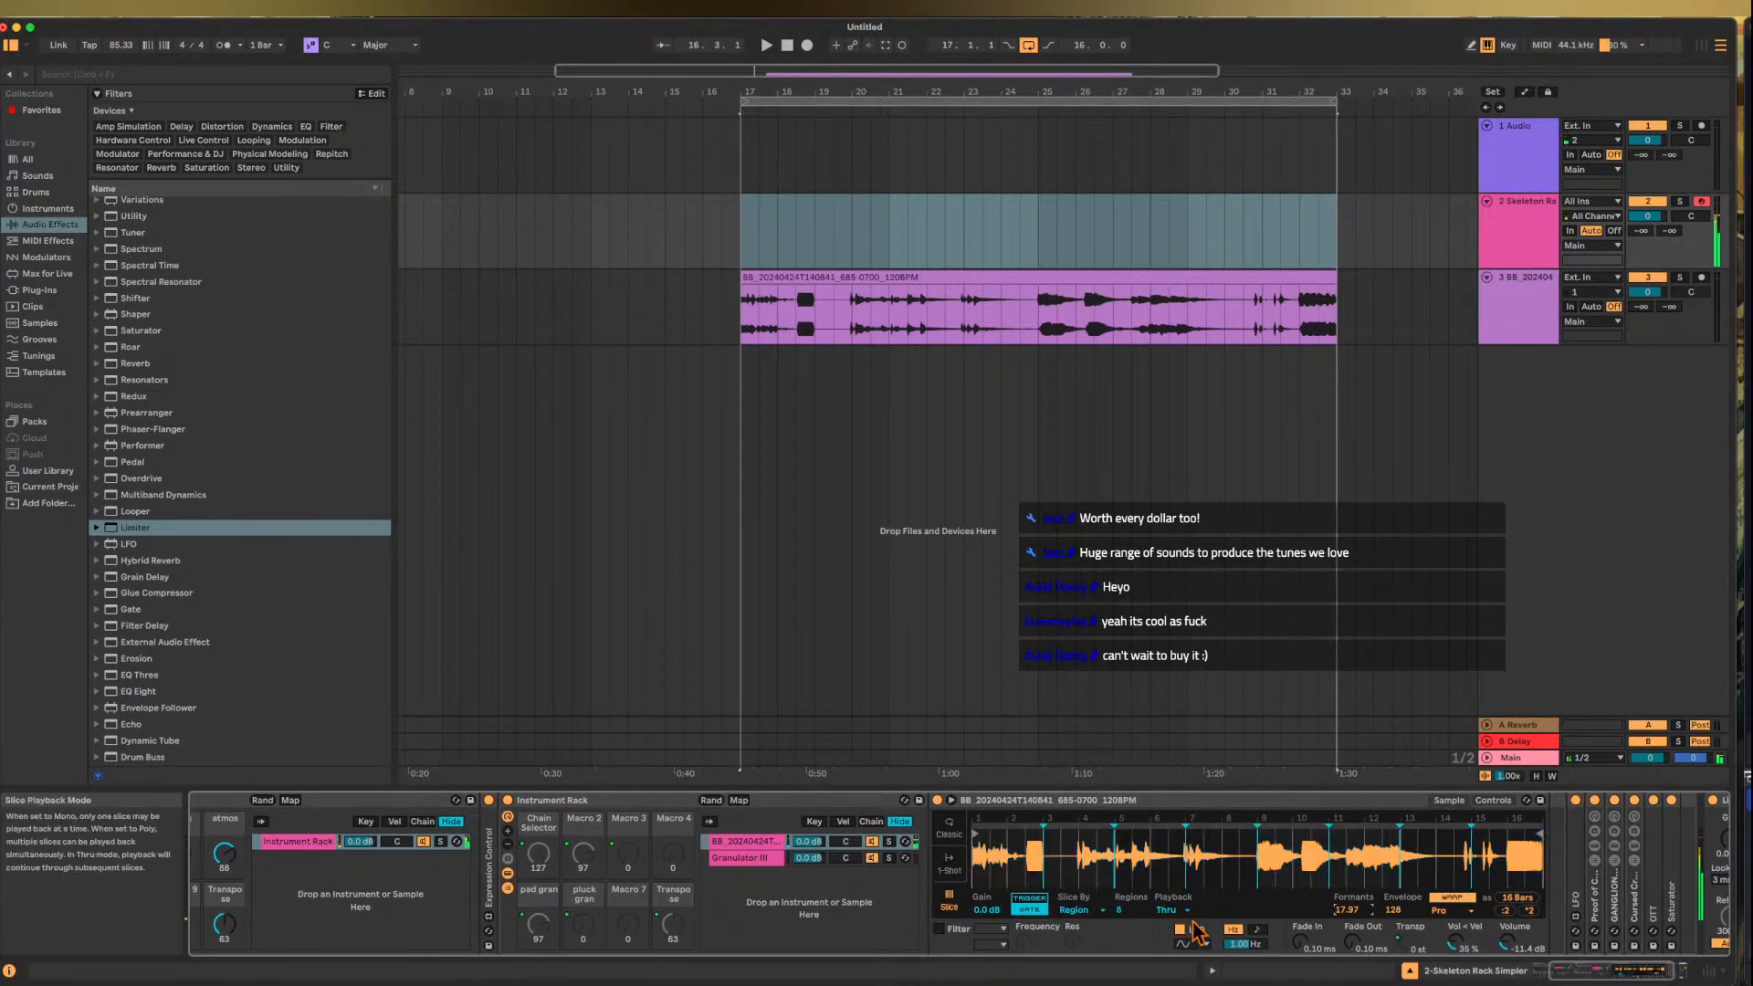
- Reset the Skeleton Rack Simpler's Perc macro to 0 and lower its Transpose macro to 34
scroll(273, 863, left, 5)
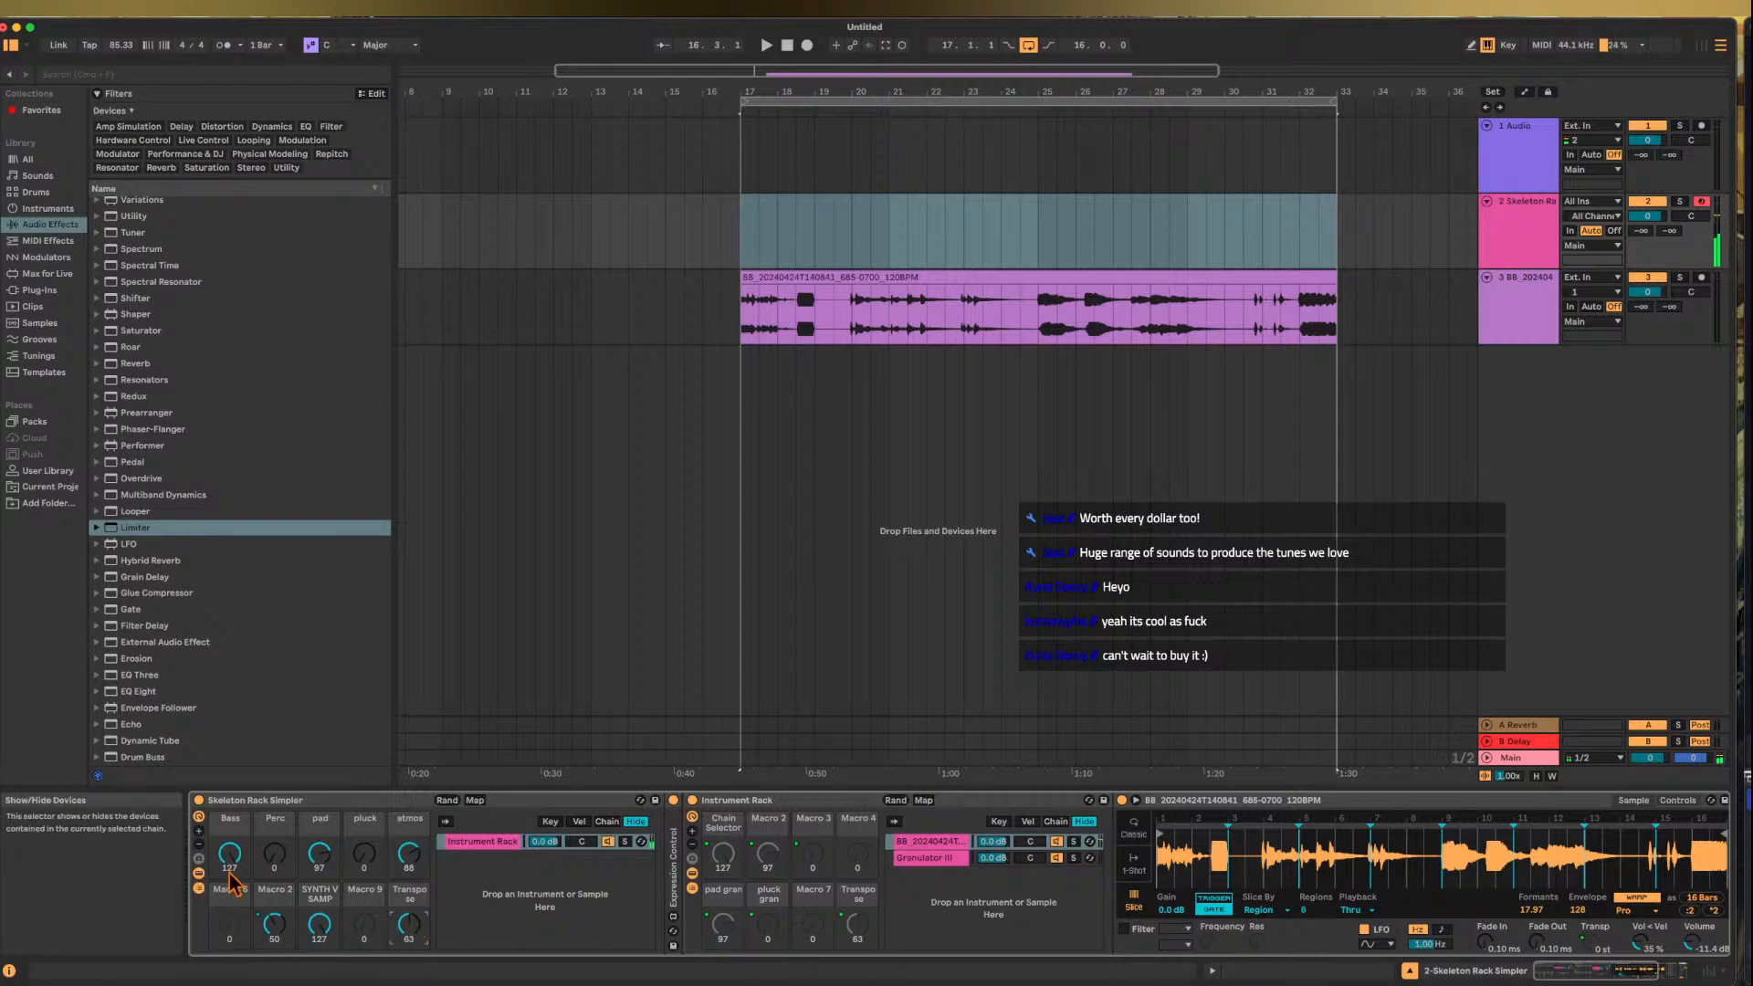
drag(230, 855, 229, 878)
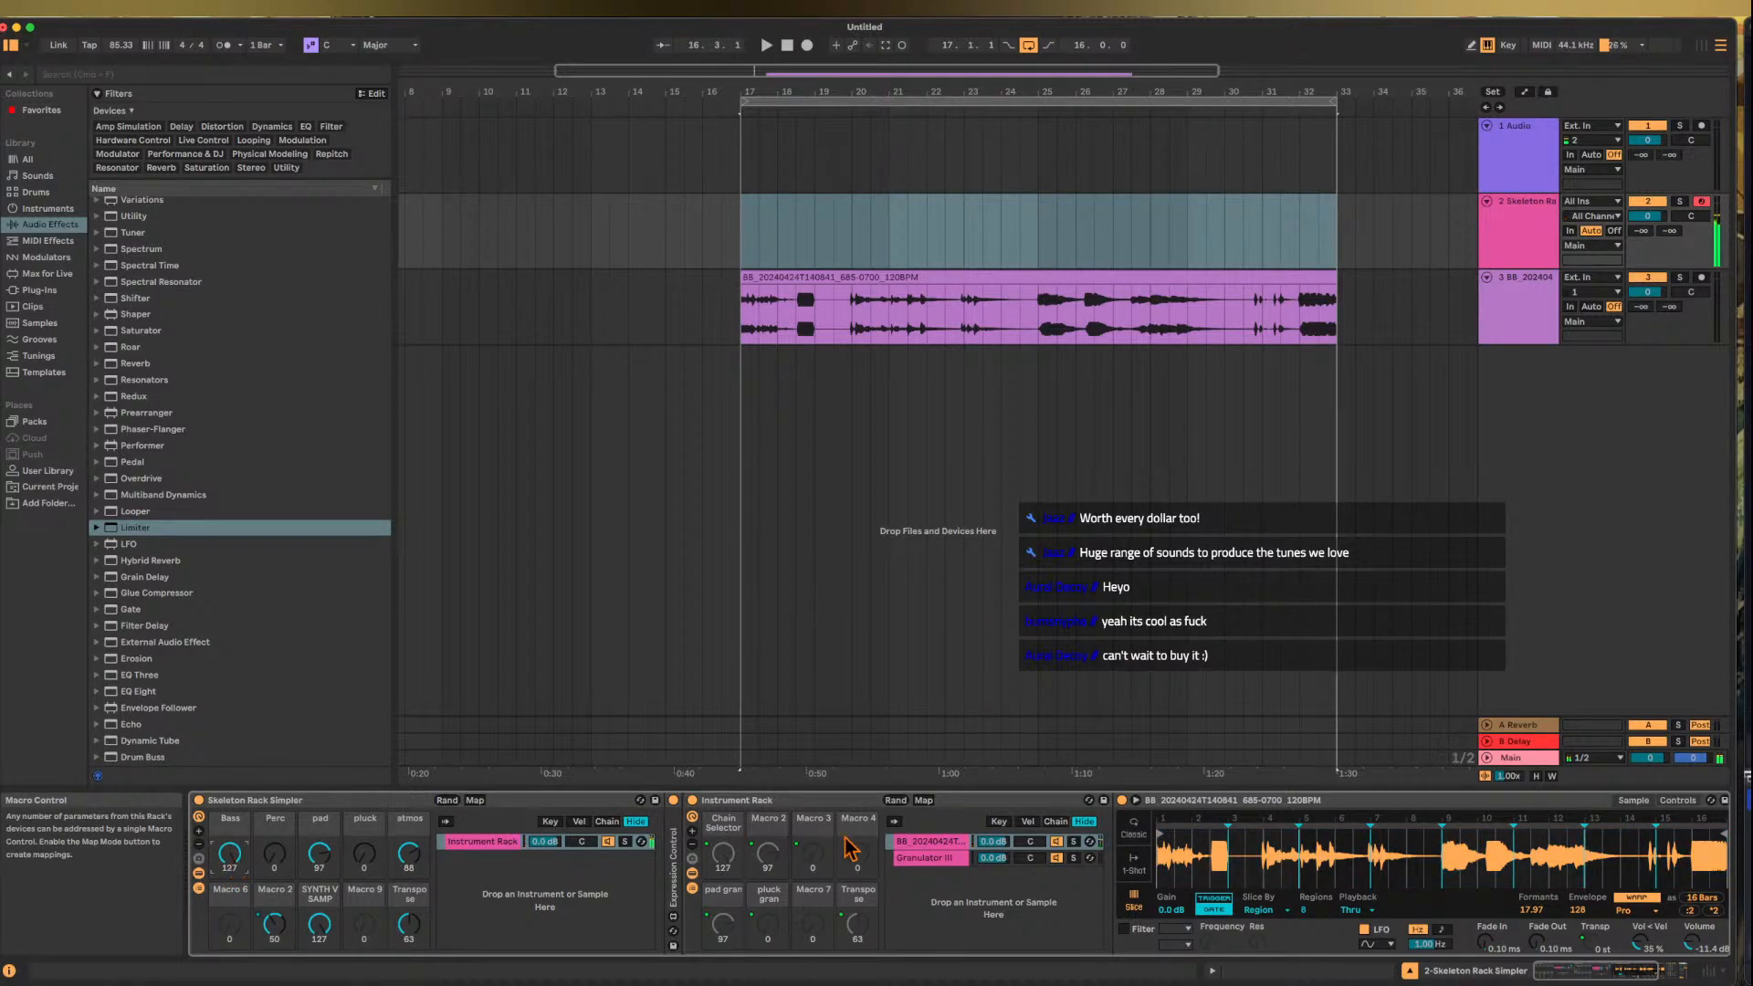
scroll(851, 867, right, 3)
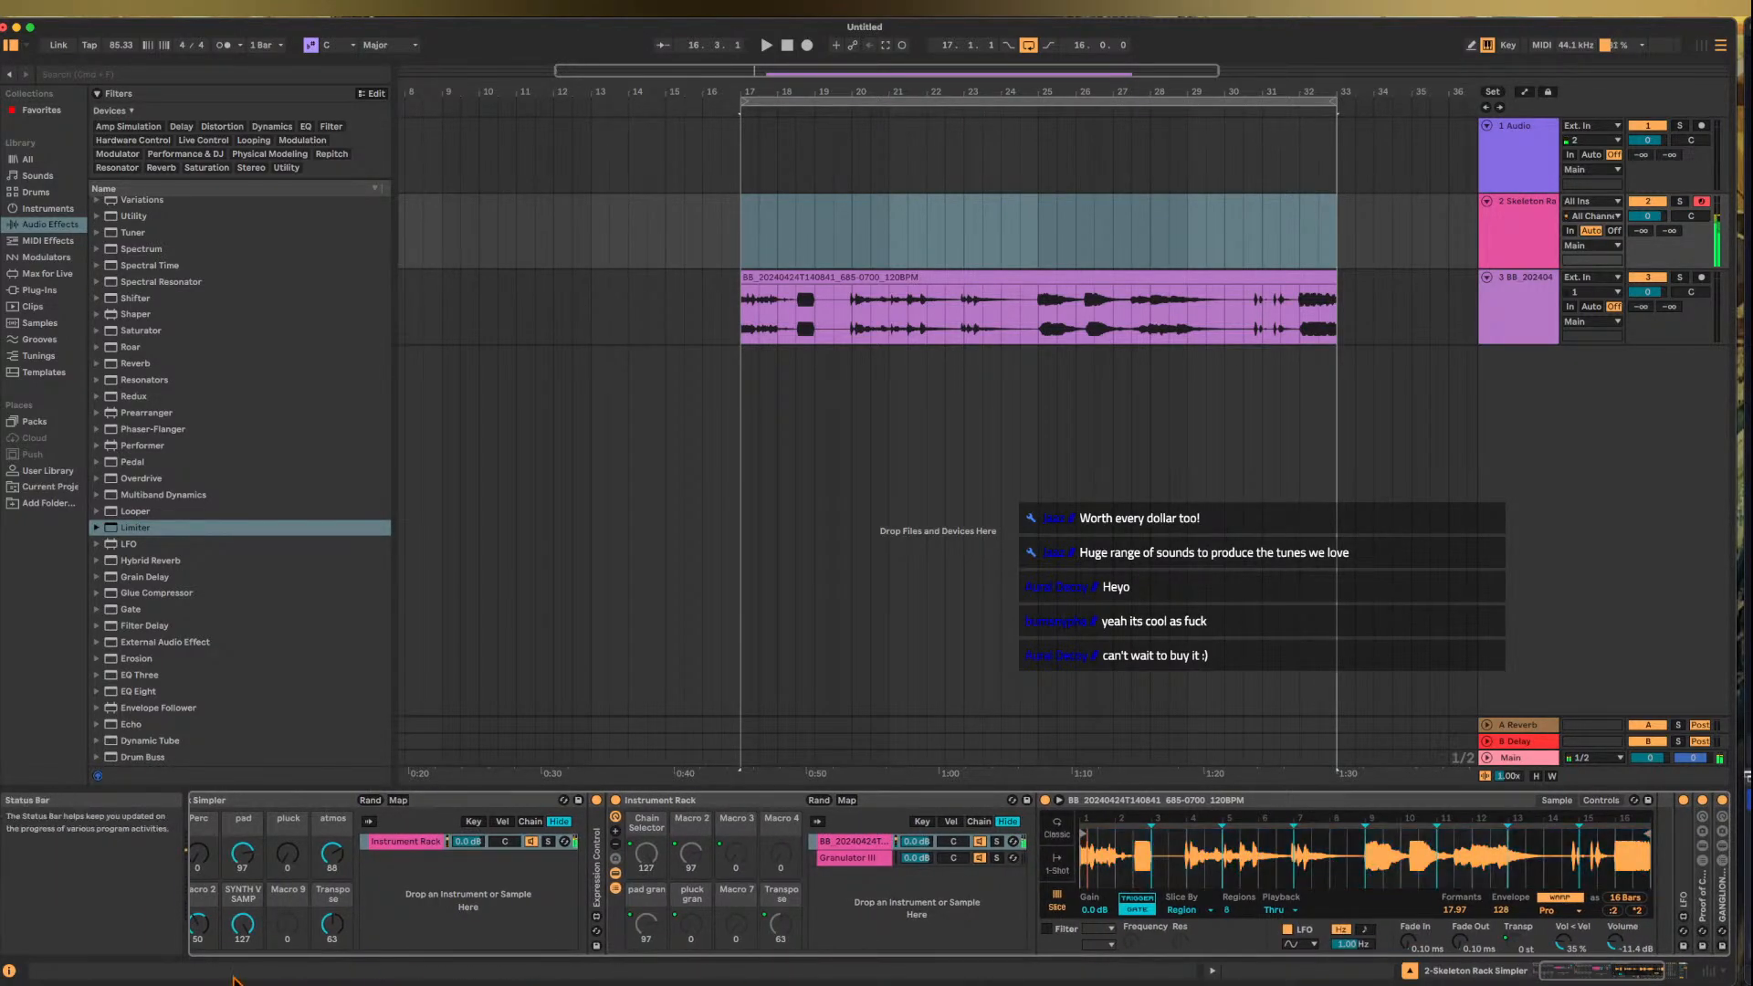
drag(331, 924, 332, 931)
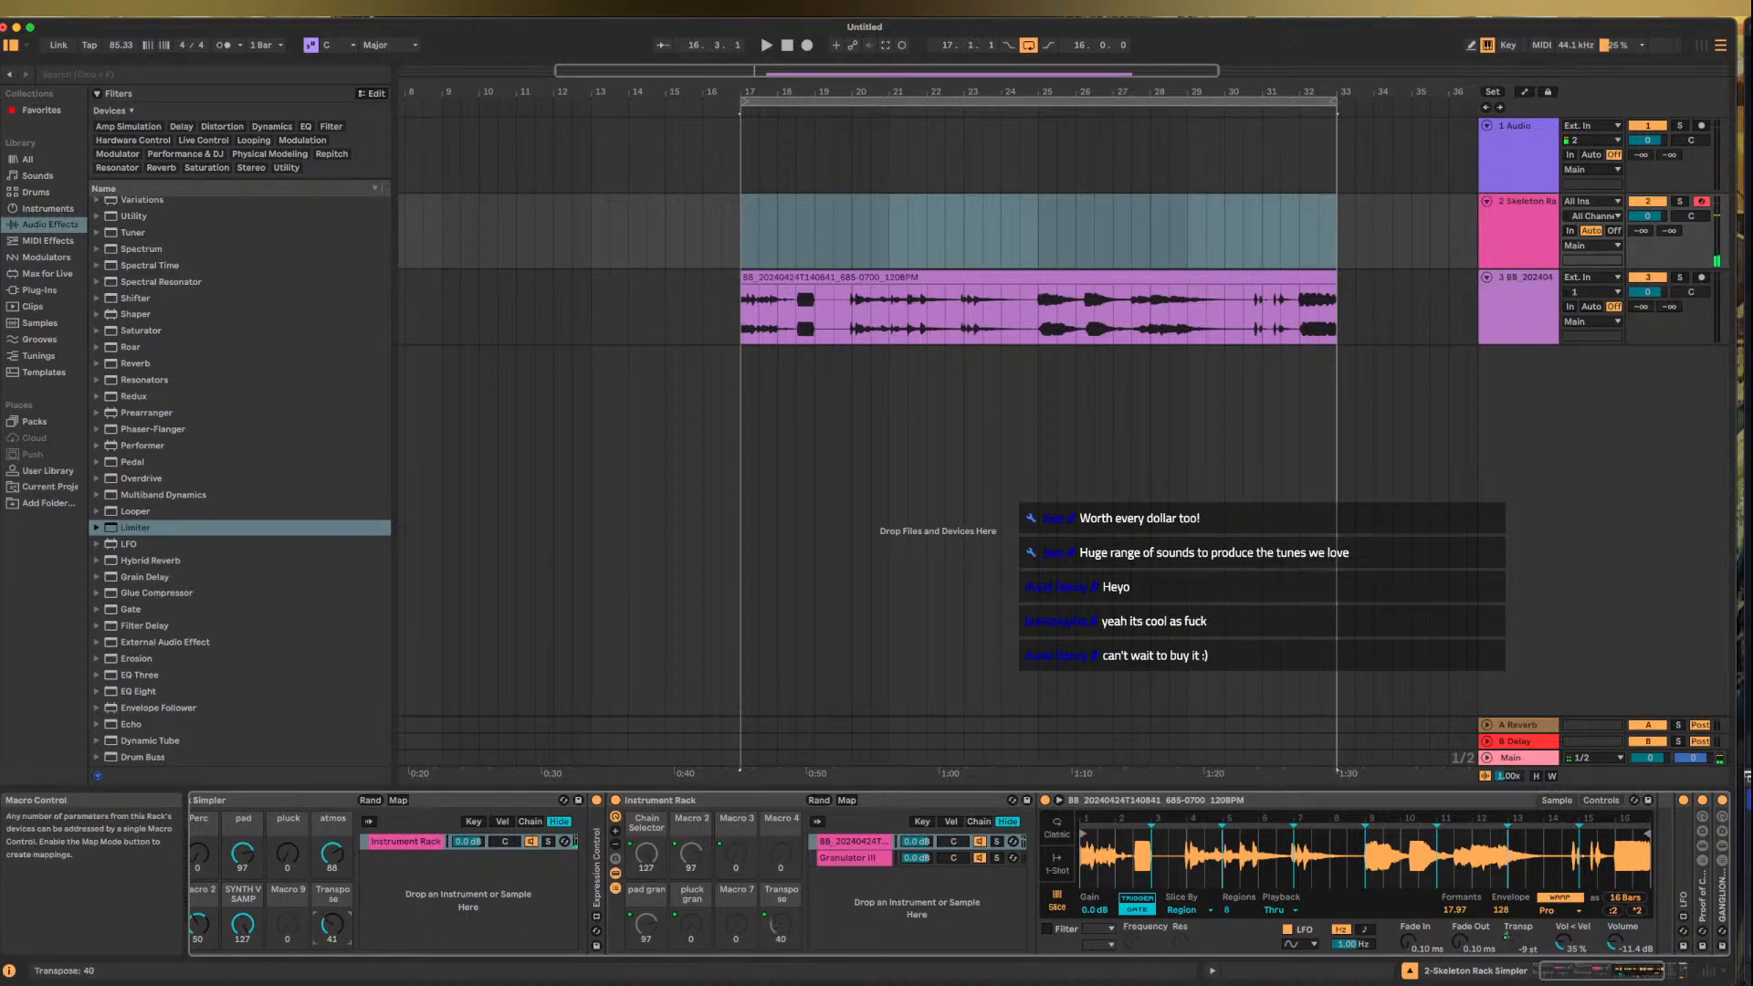
drag(332, 923, 331, 920)
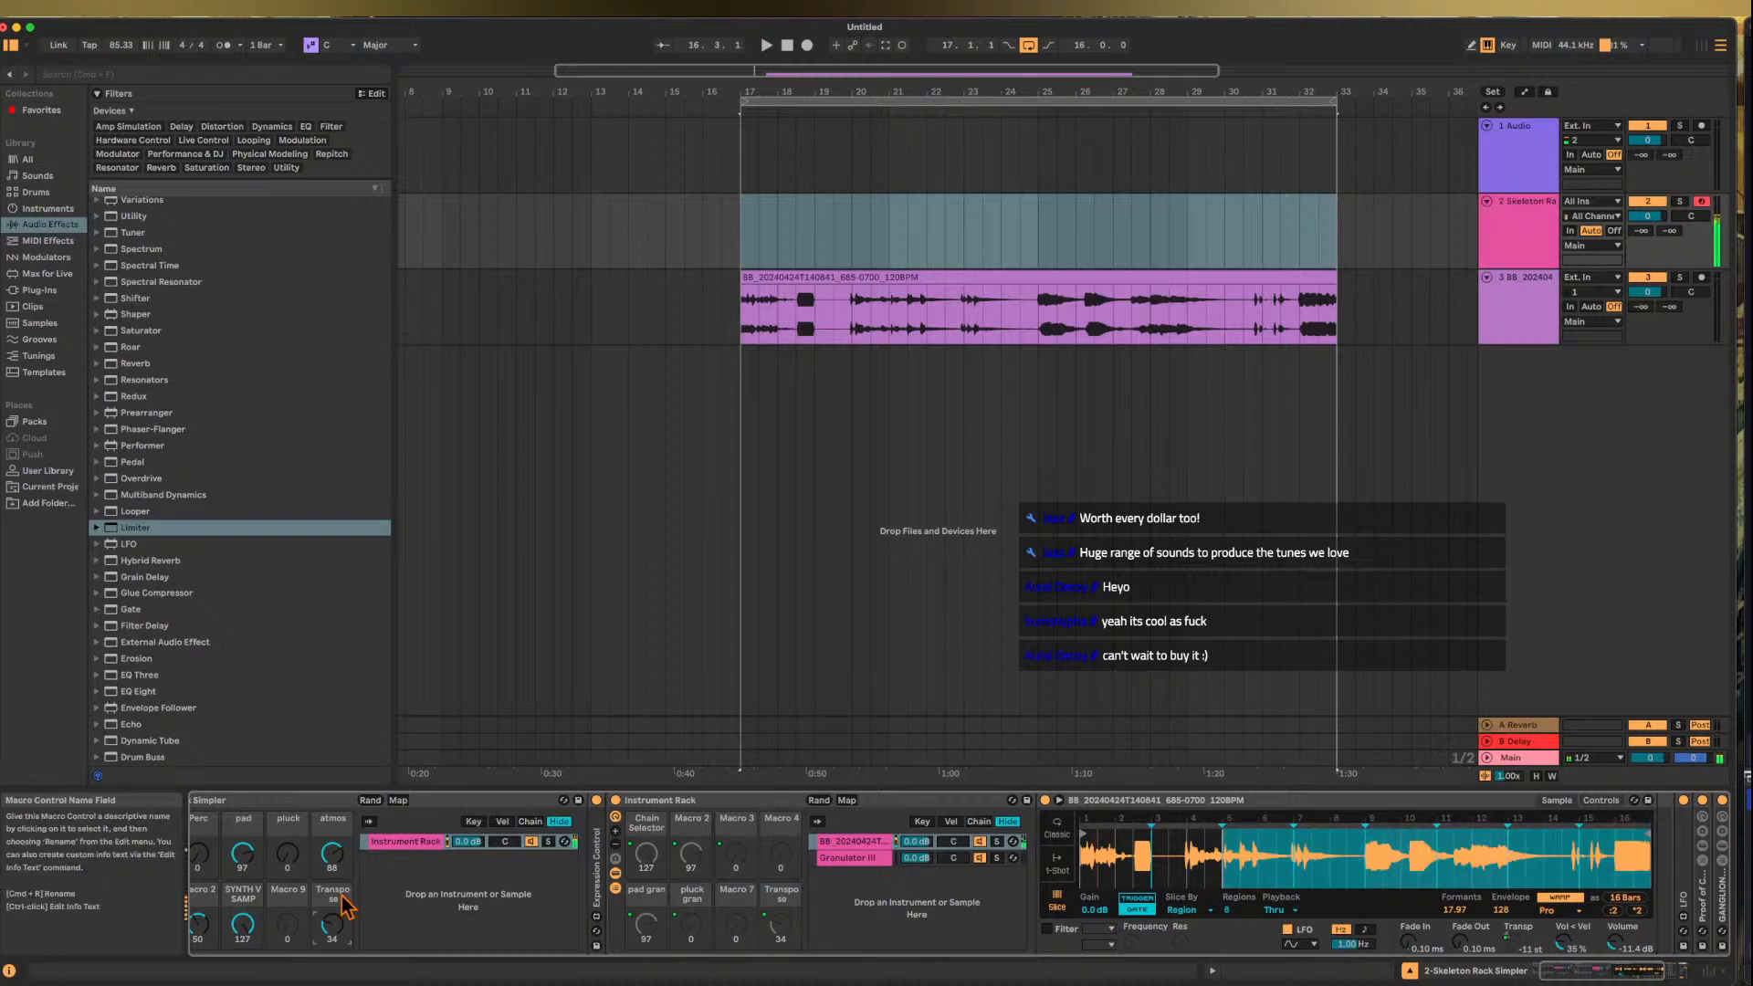
scroll(347, 907, left, 1)
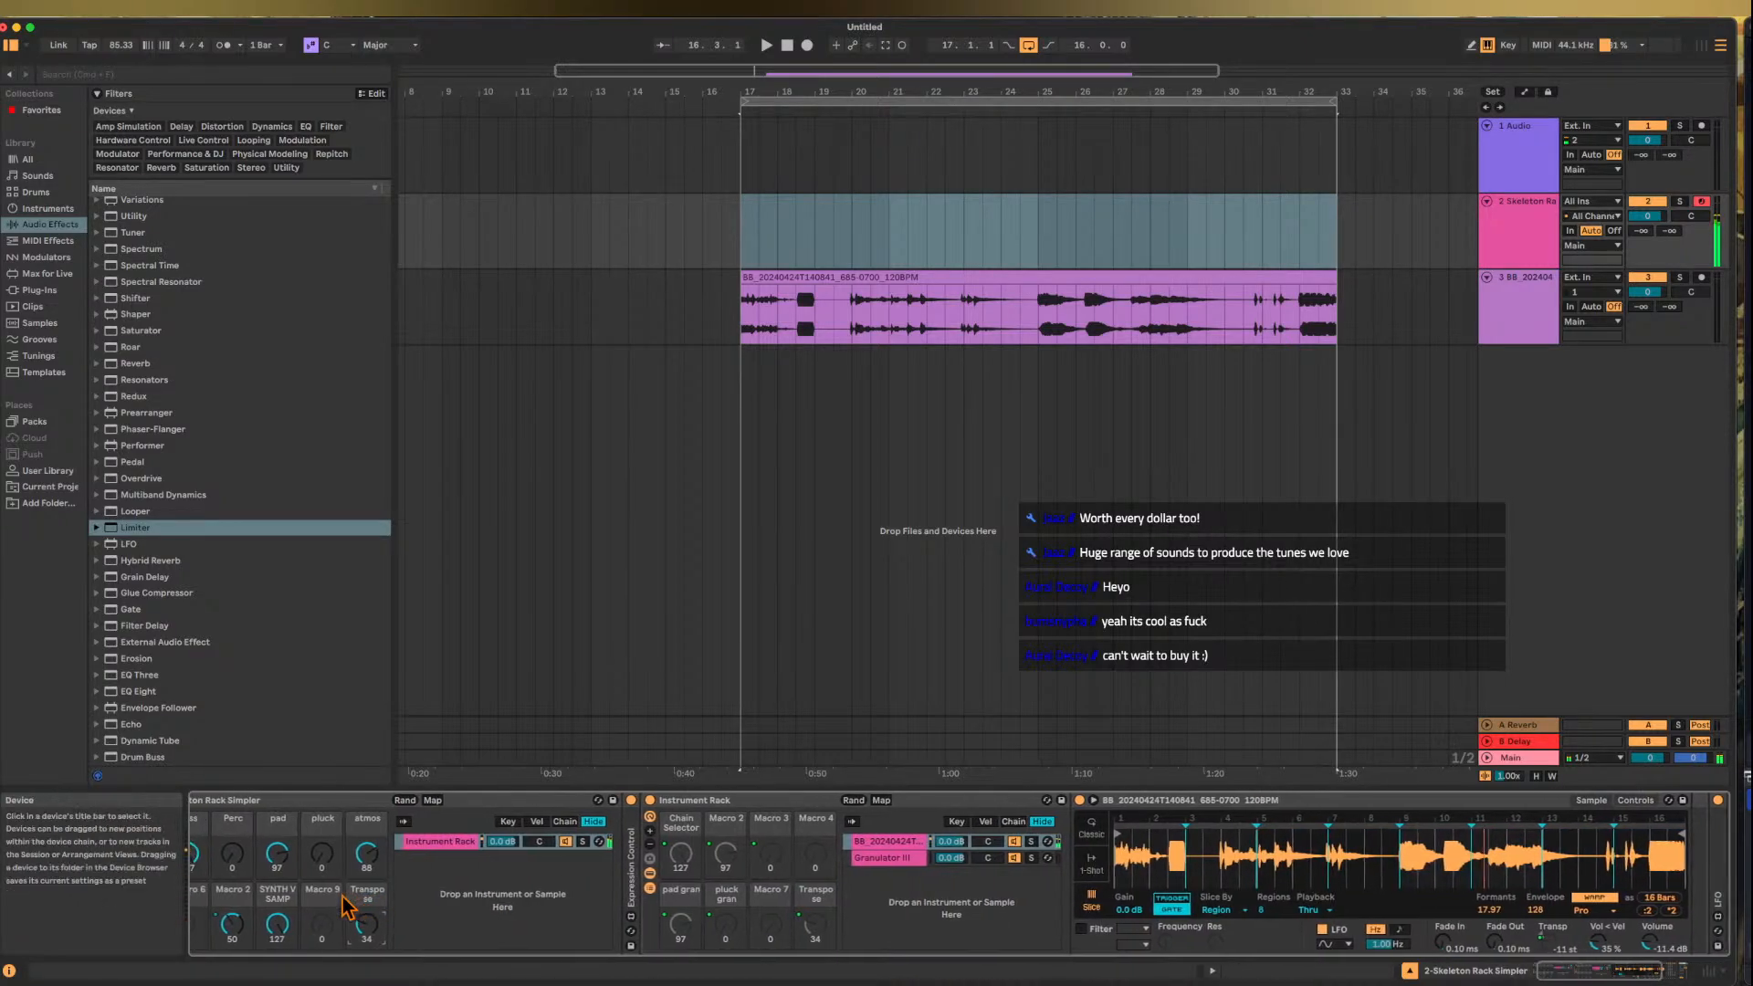
scroll(348, 907, left, 2)
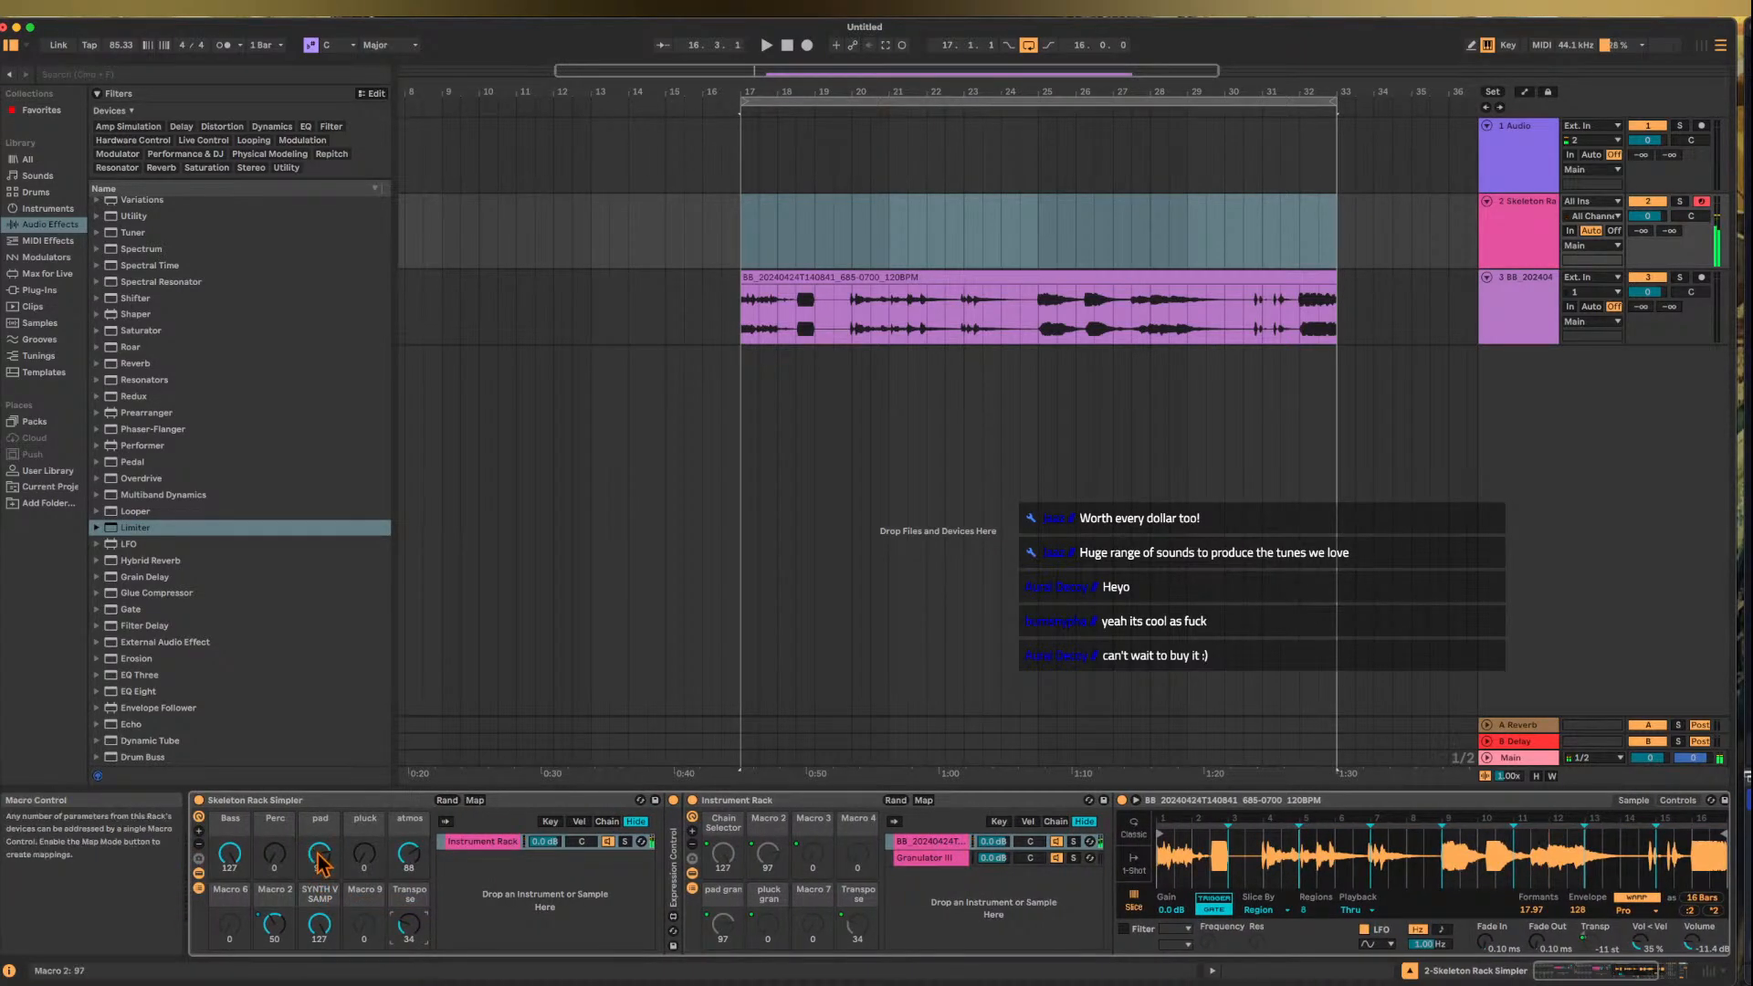
- Show the Granulator III chain, zero the Bass, pad and SYNTH V SAMP macros, and set Transpose to 63 and atmos to 118
mouse_move(409, 854)
mouse_down()
mouse_move(409, 822)
mouse_move(409, 876)
mouse_move(409, 856)
mouse_up()
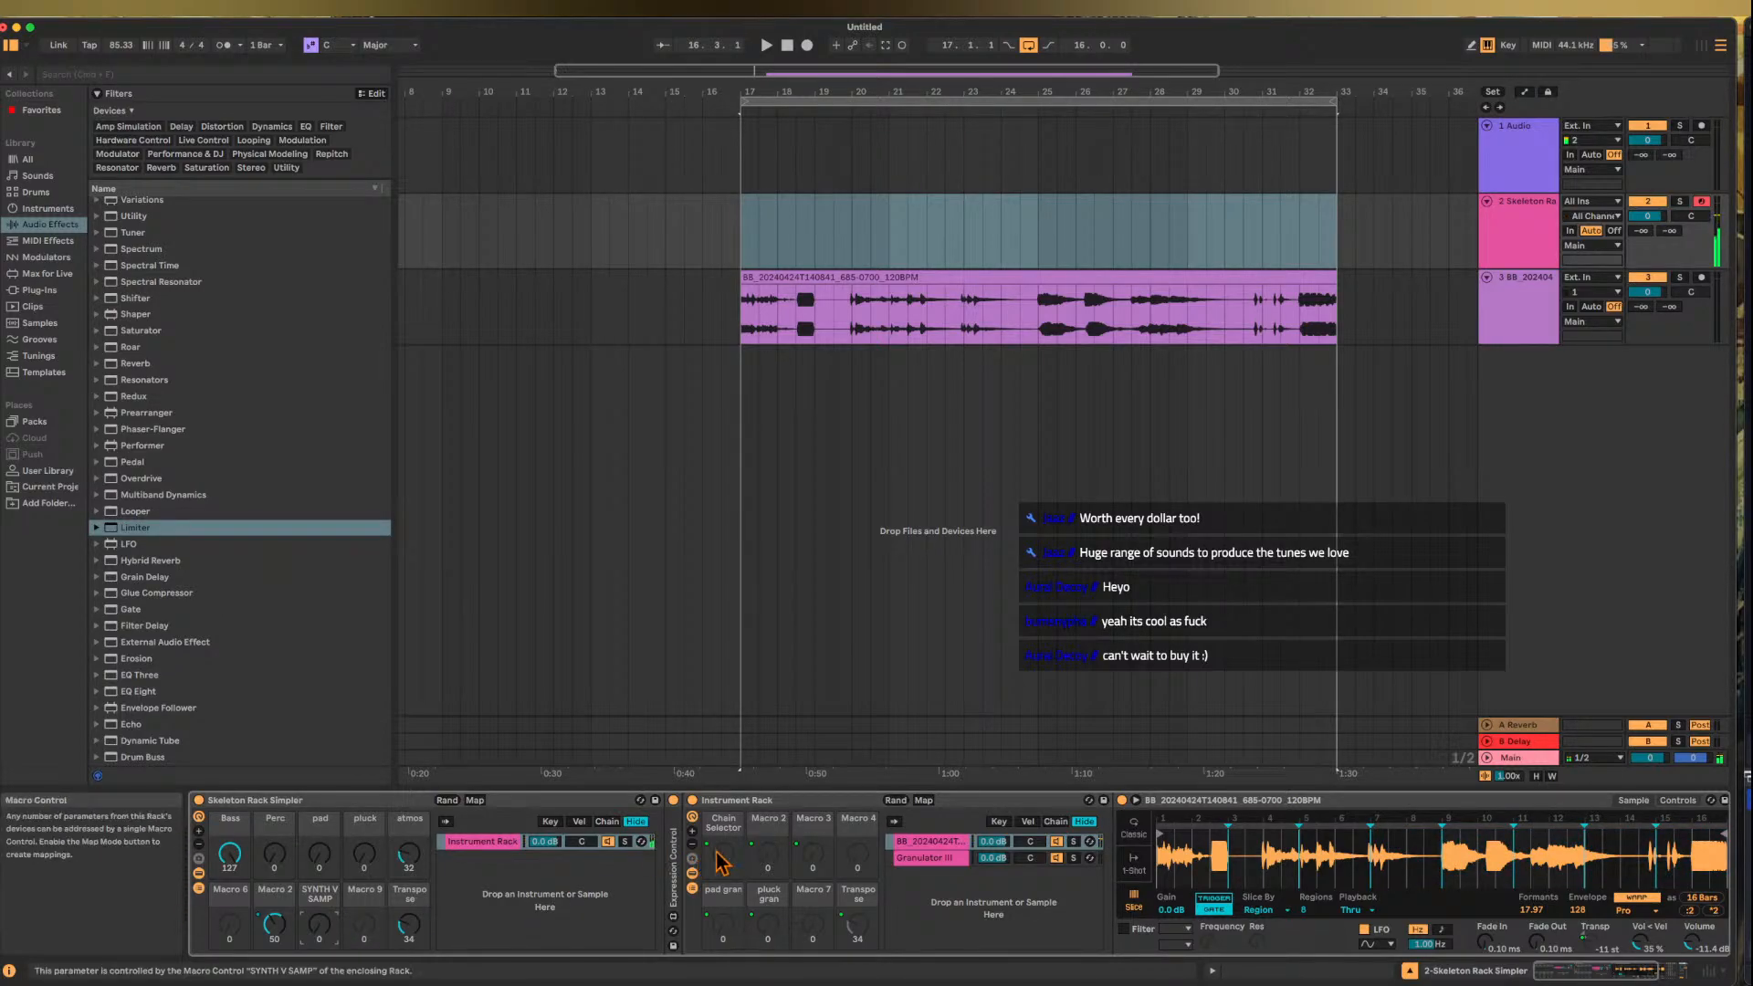
click(924, 857)
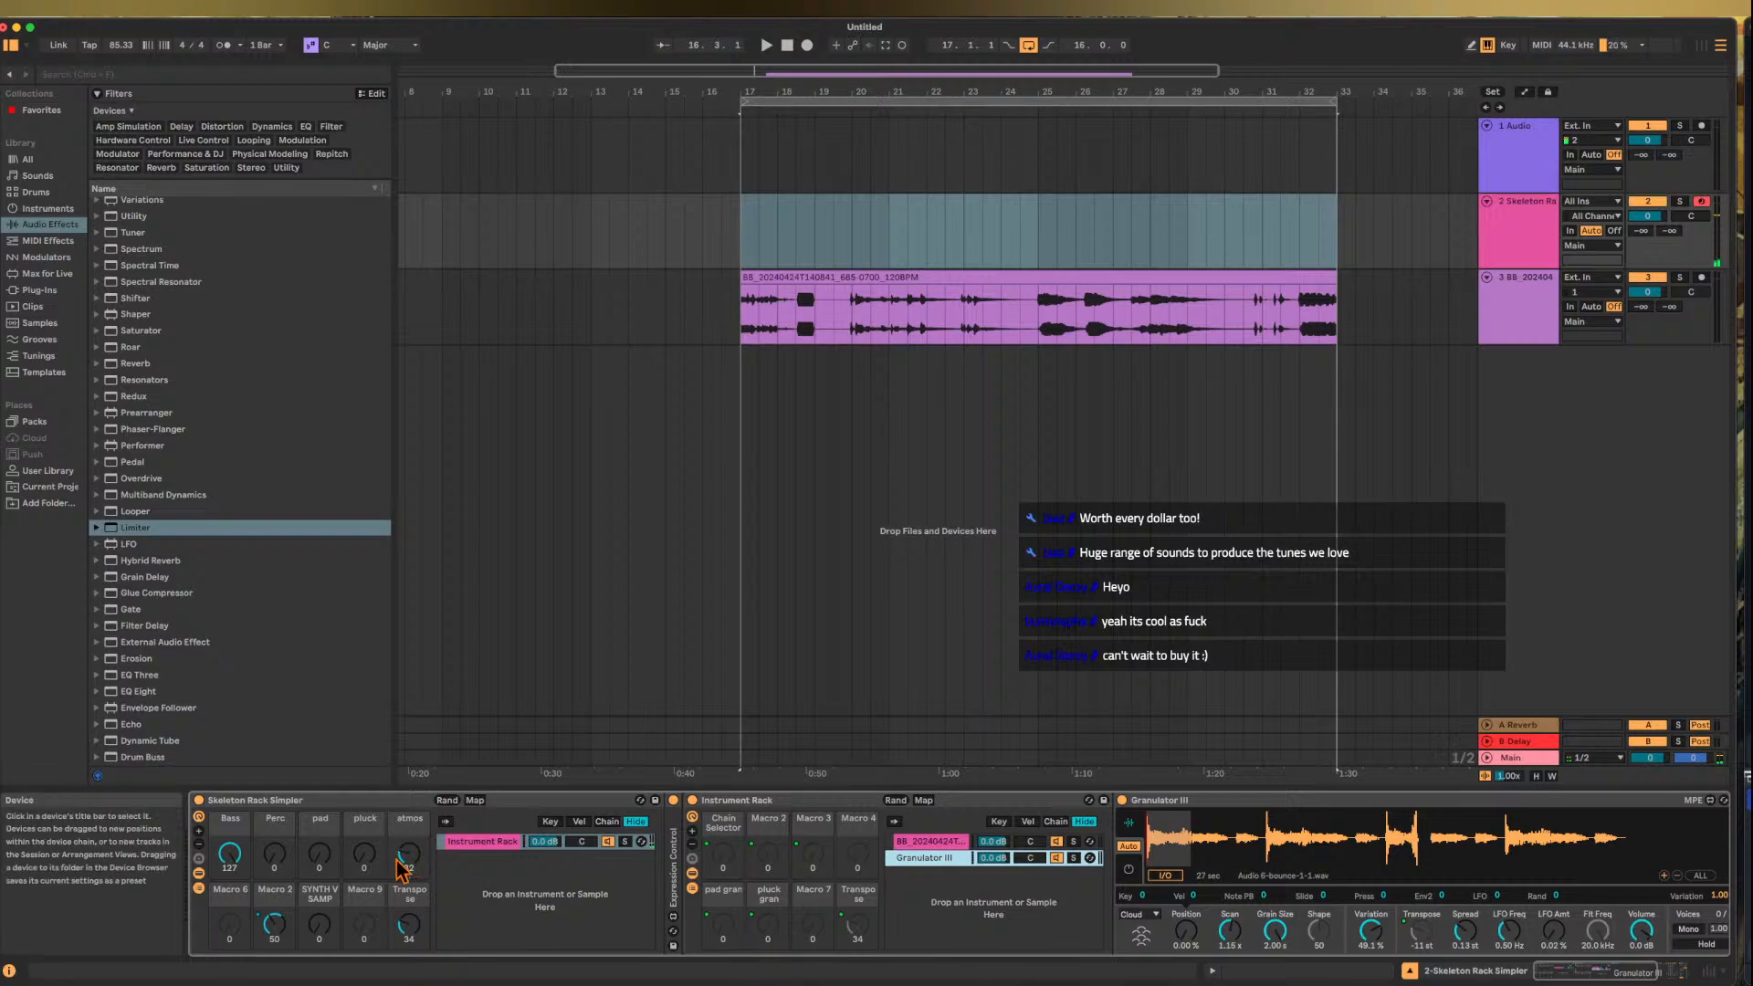
drag(230, 854, 230, 913)
drag(409, 925, 409, 876)
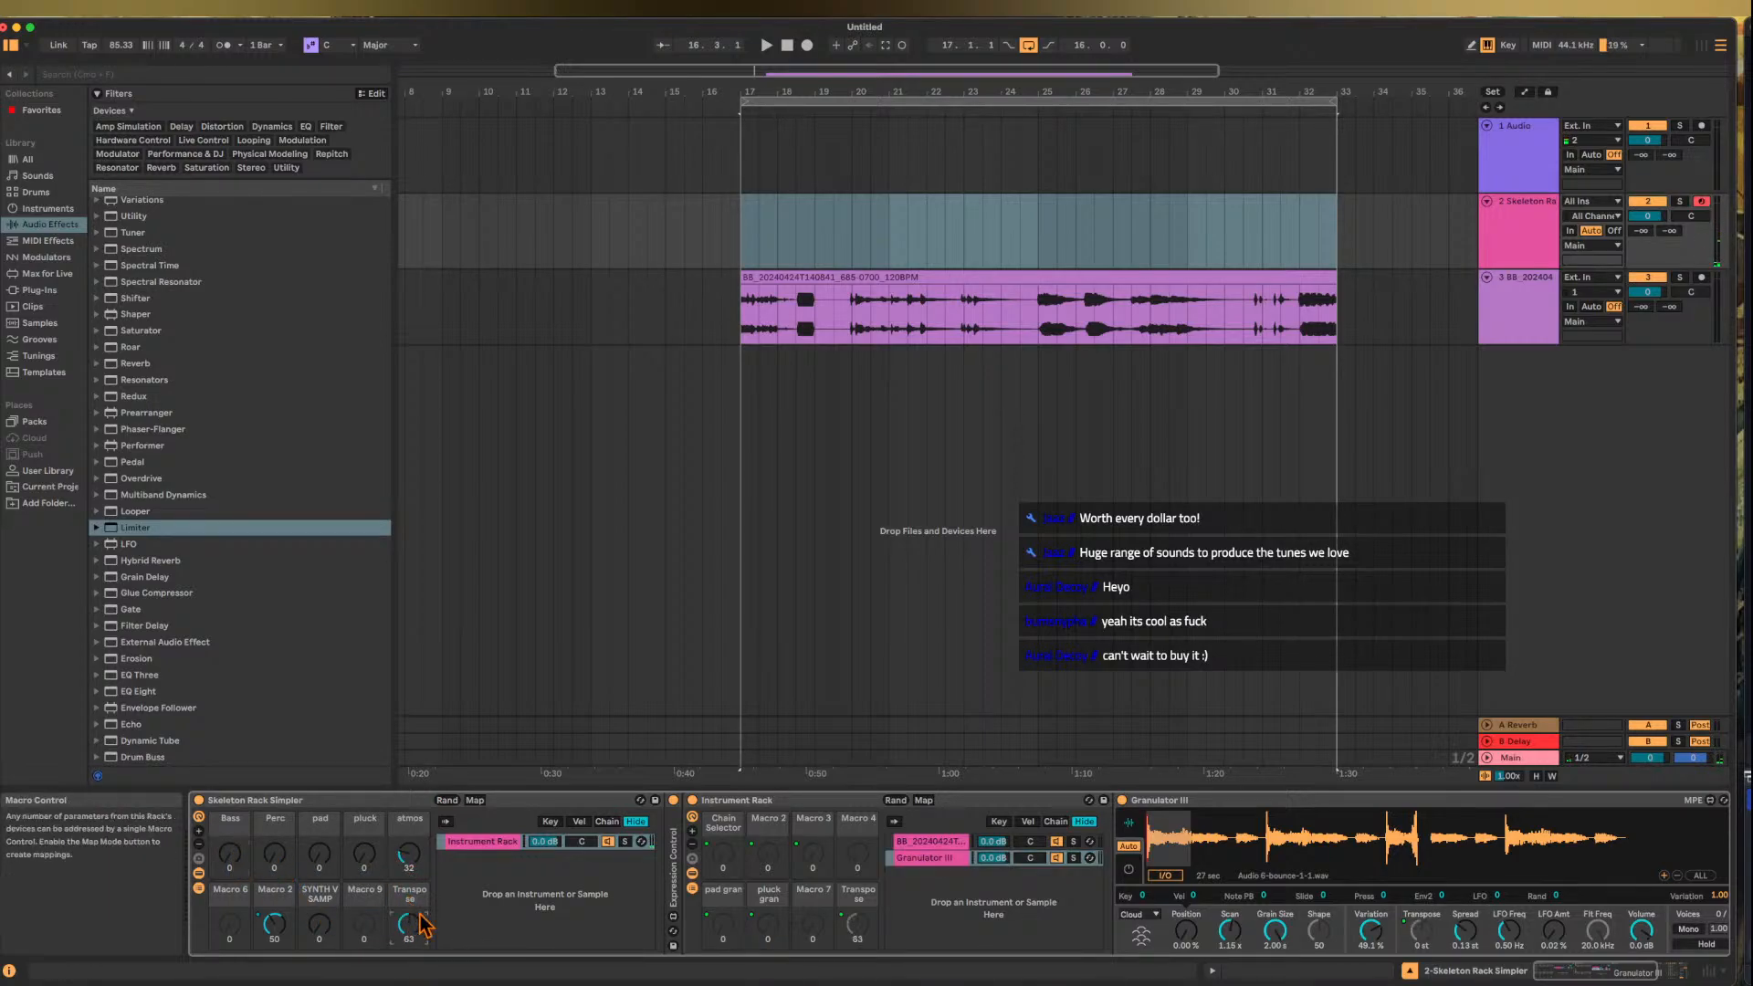
click(409, 858)
scroll(408, 860, up, 10)
click(51, 470)
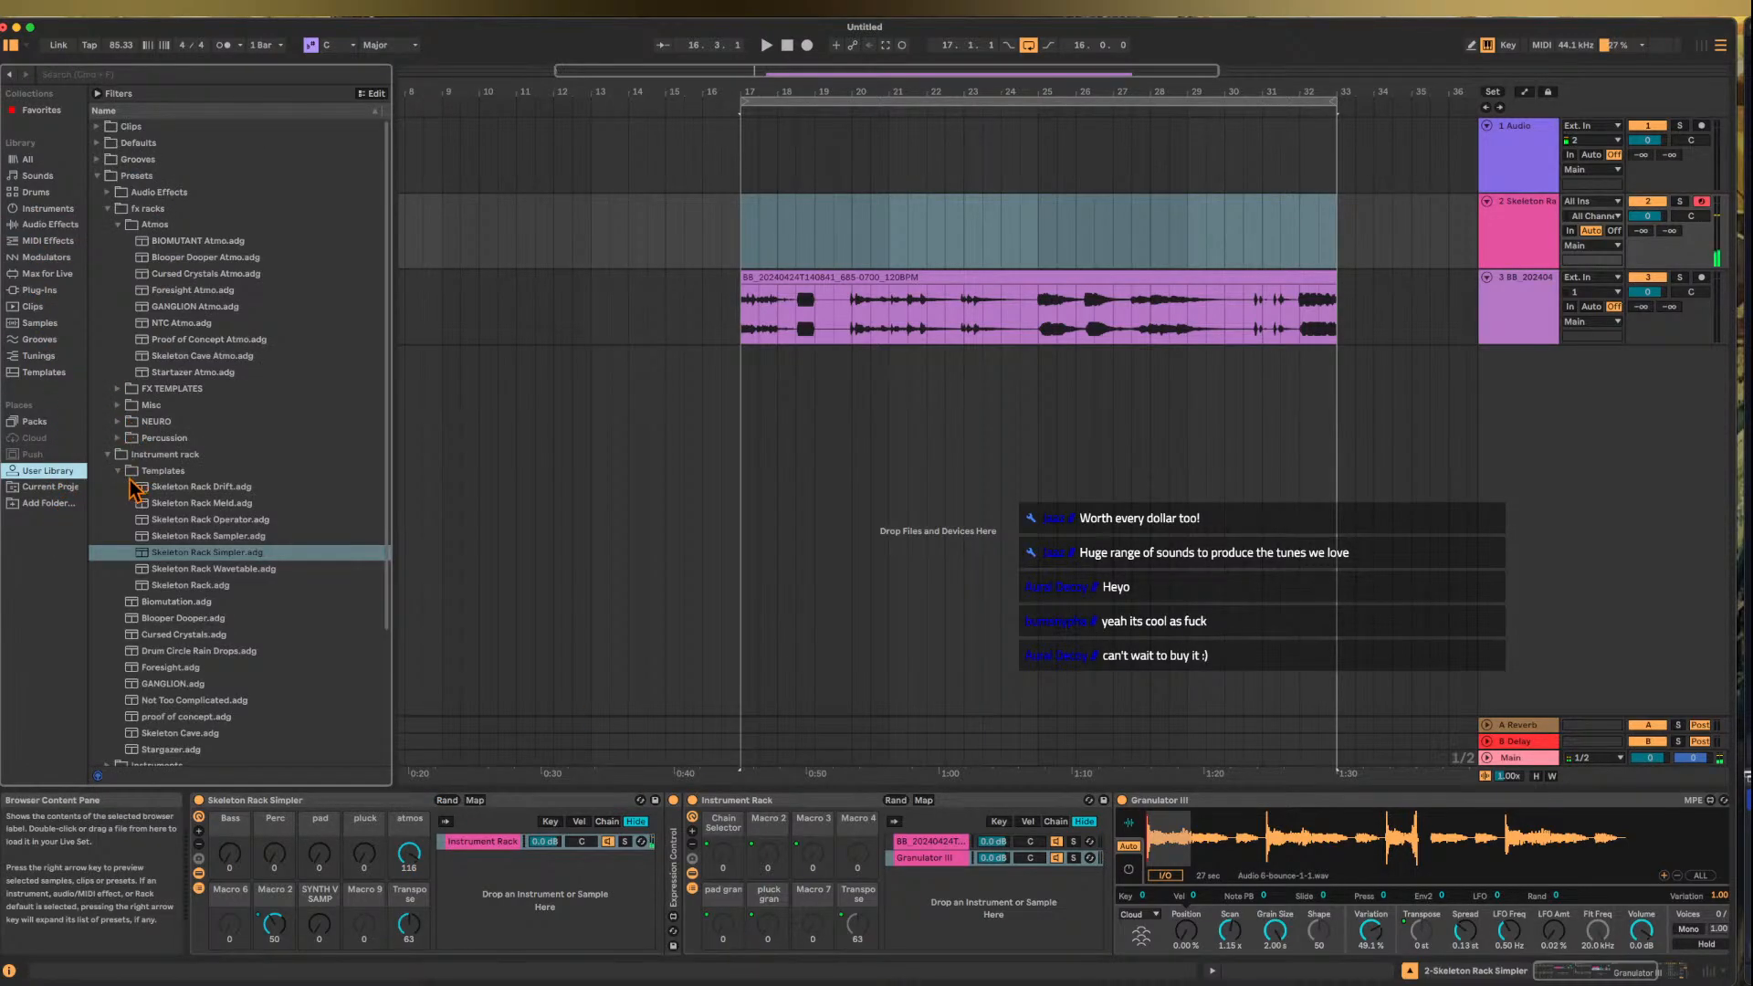
click(108, 456)
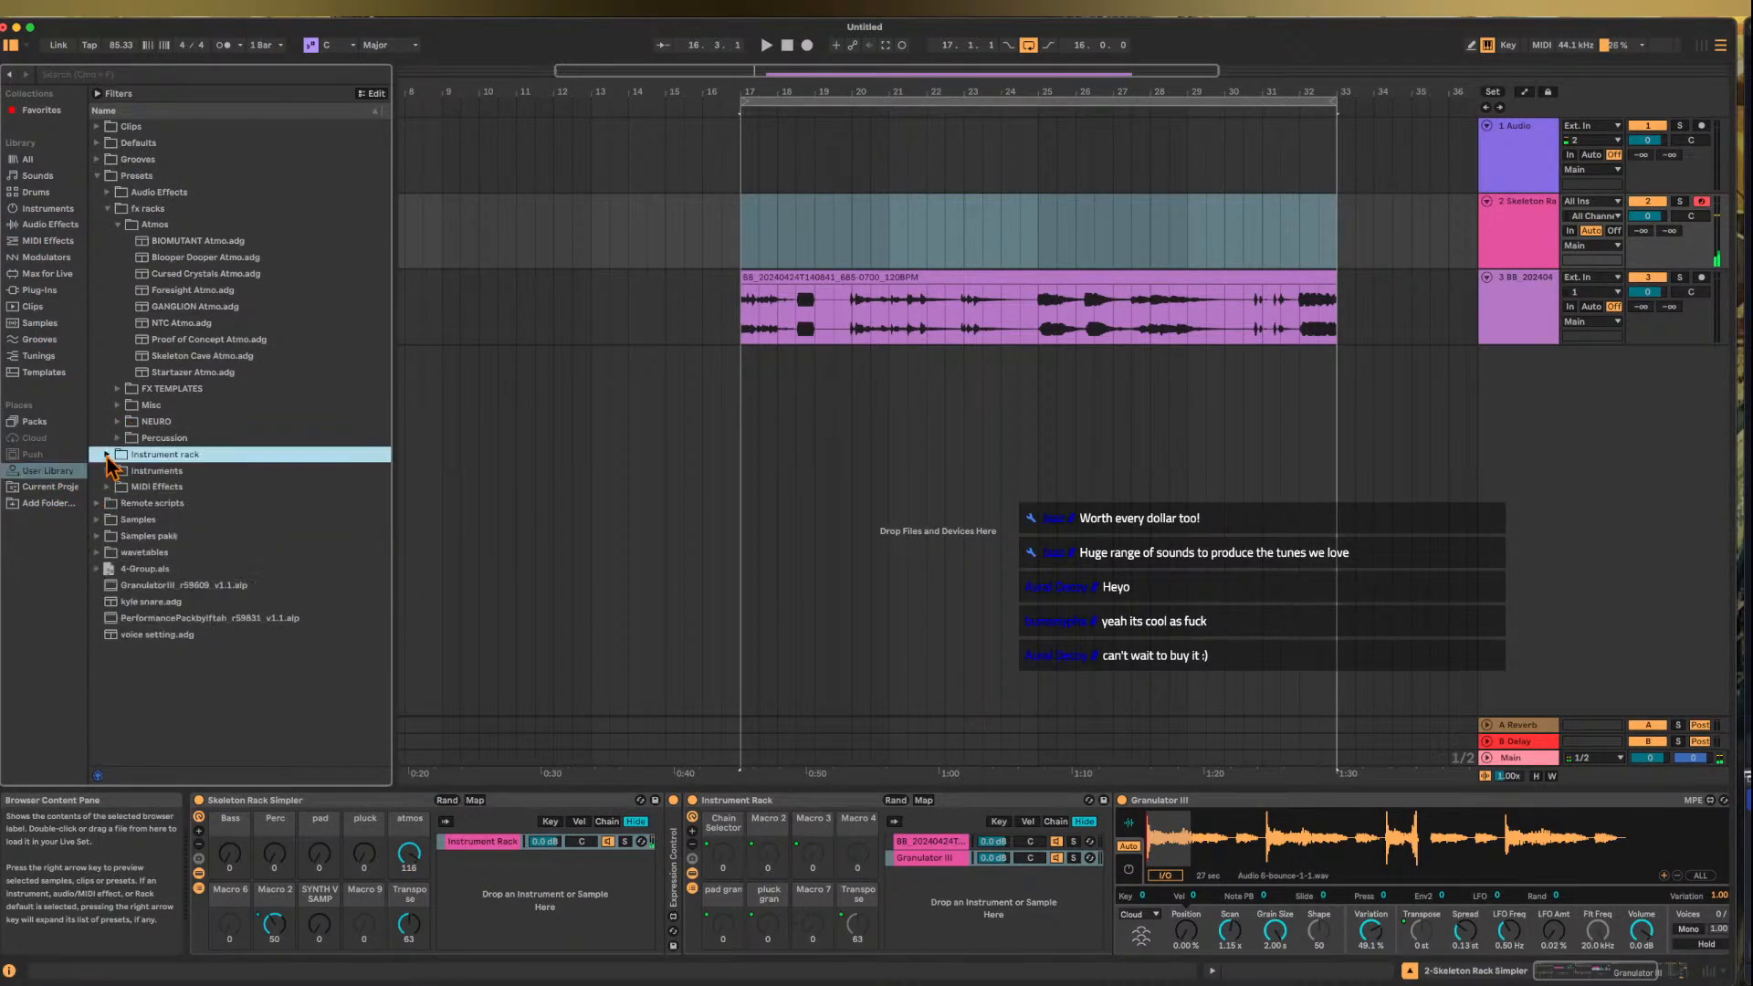
click(97, 536)
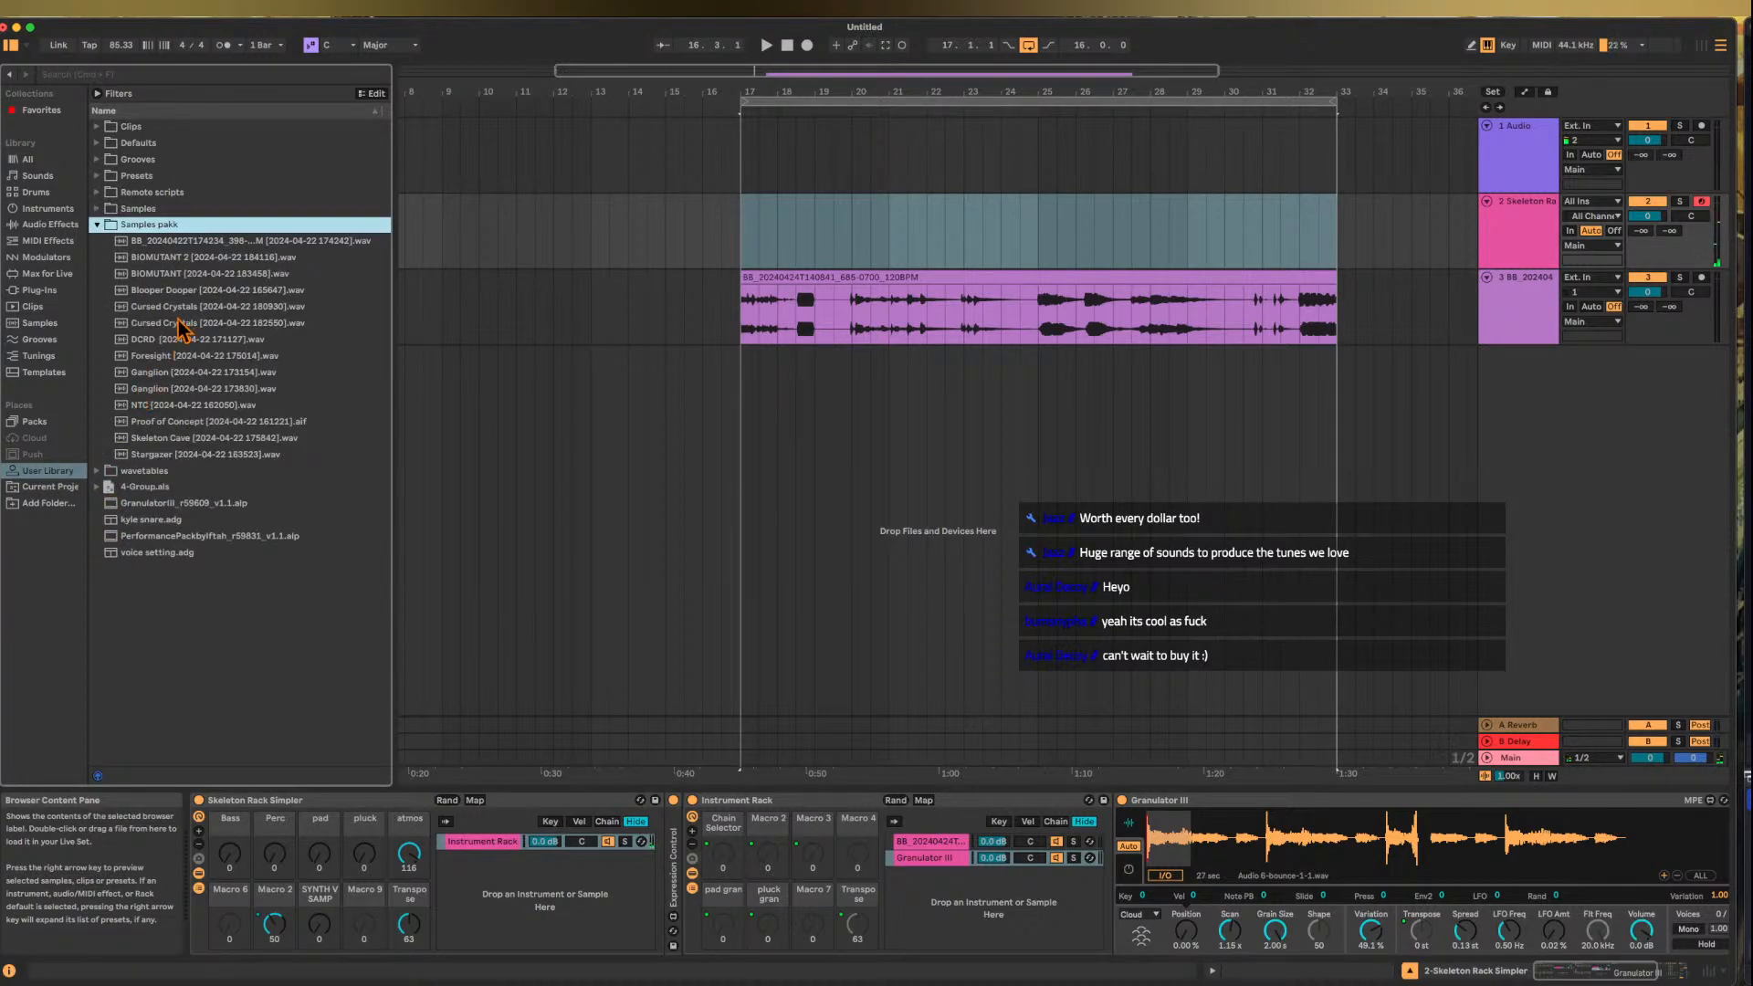
drag(182, 326, 1315, 871)
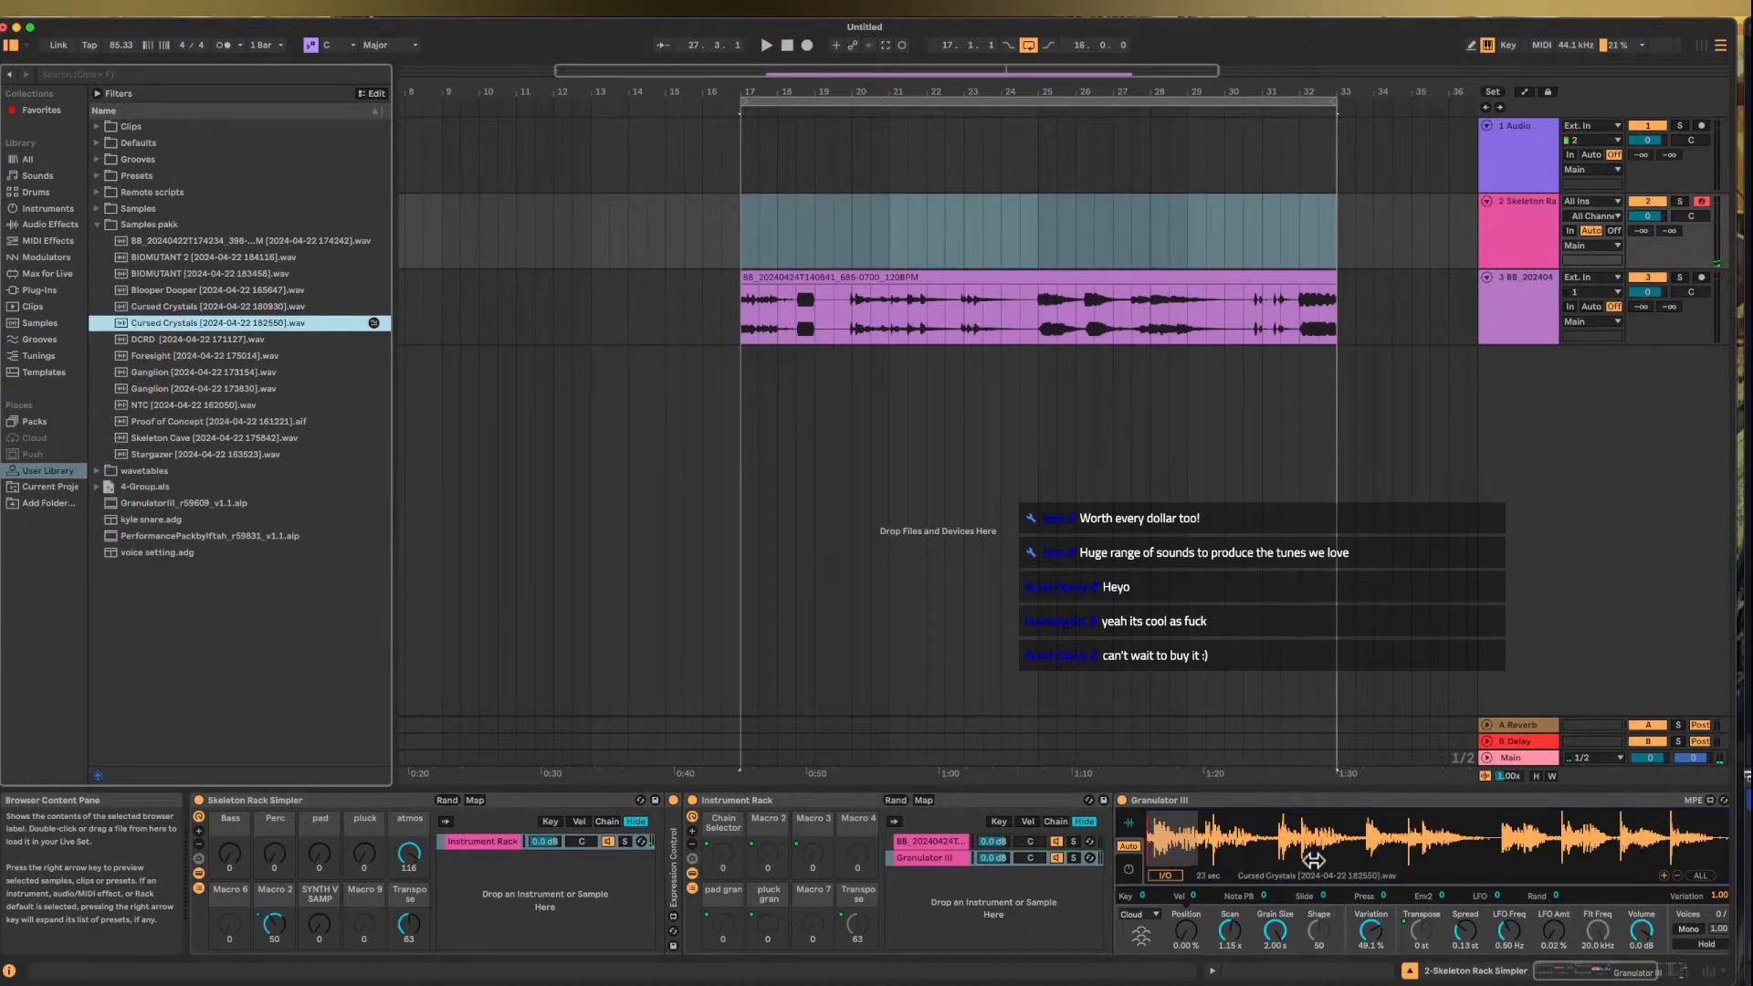
- Audition Granulator III an octave lower and back up, and reset the rack's atmos macro to 0
scroll(1258, 847, right, 3)
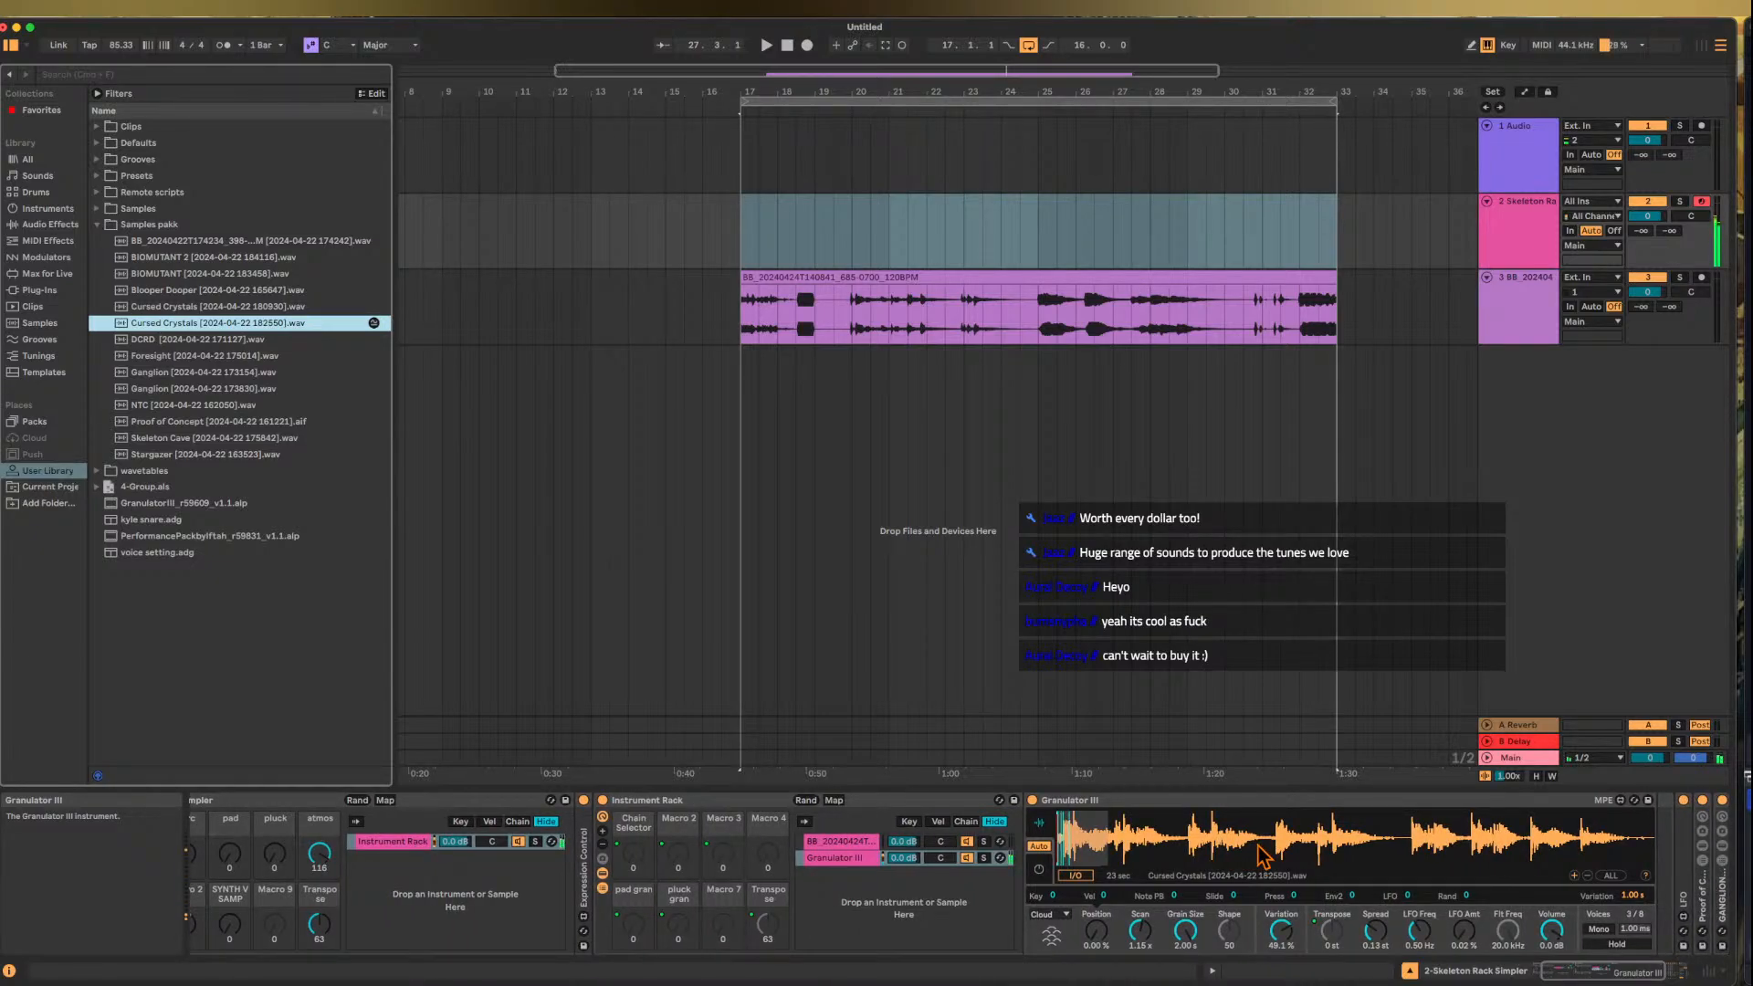
key(z)
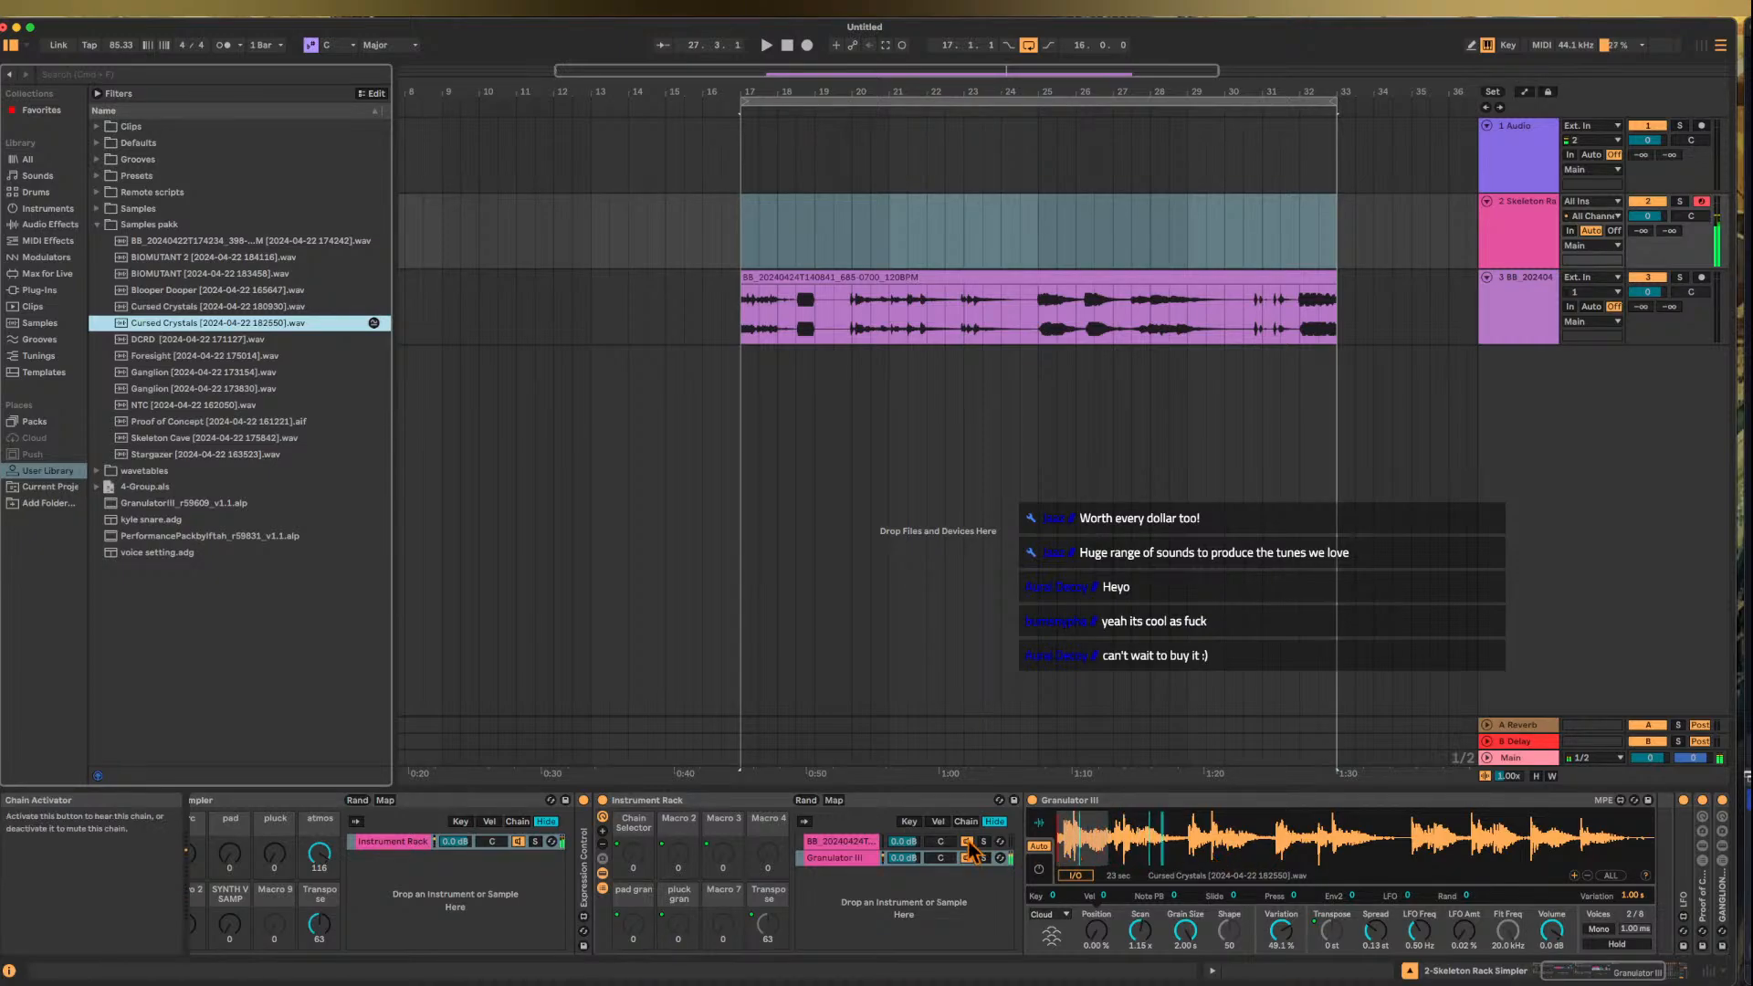
scroll(971, 843, left, 2)
key(x)
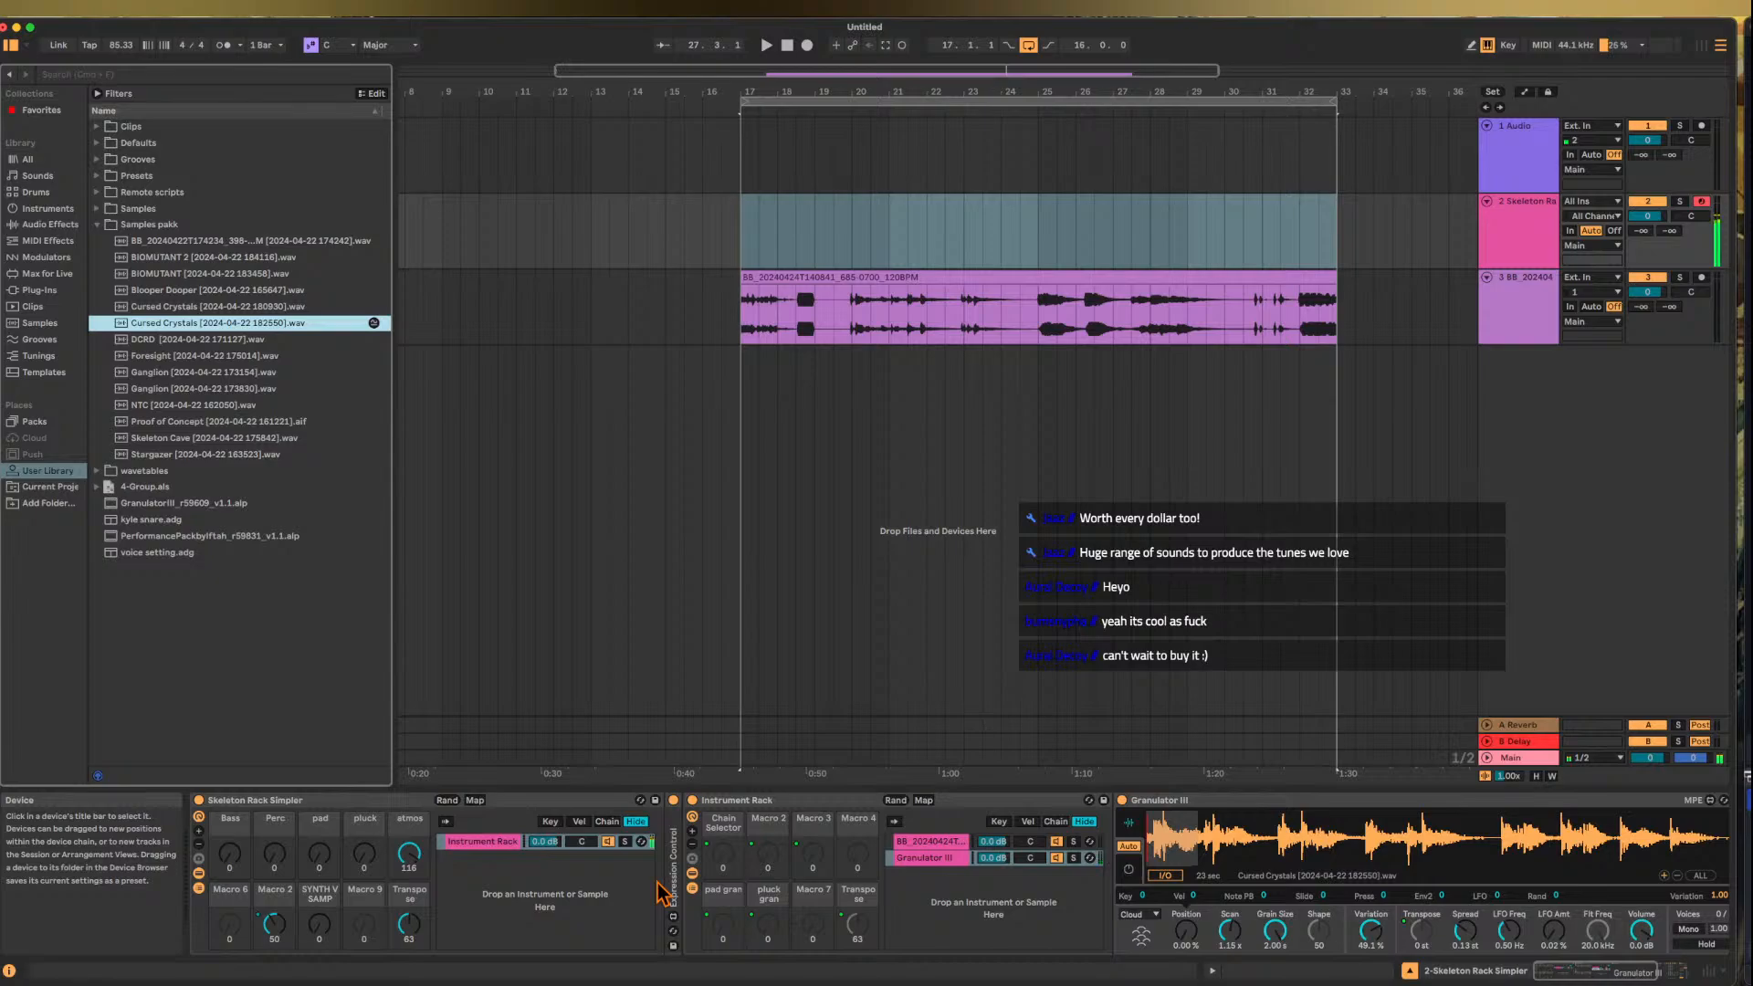
double_click(403, 860)
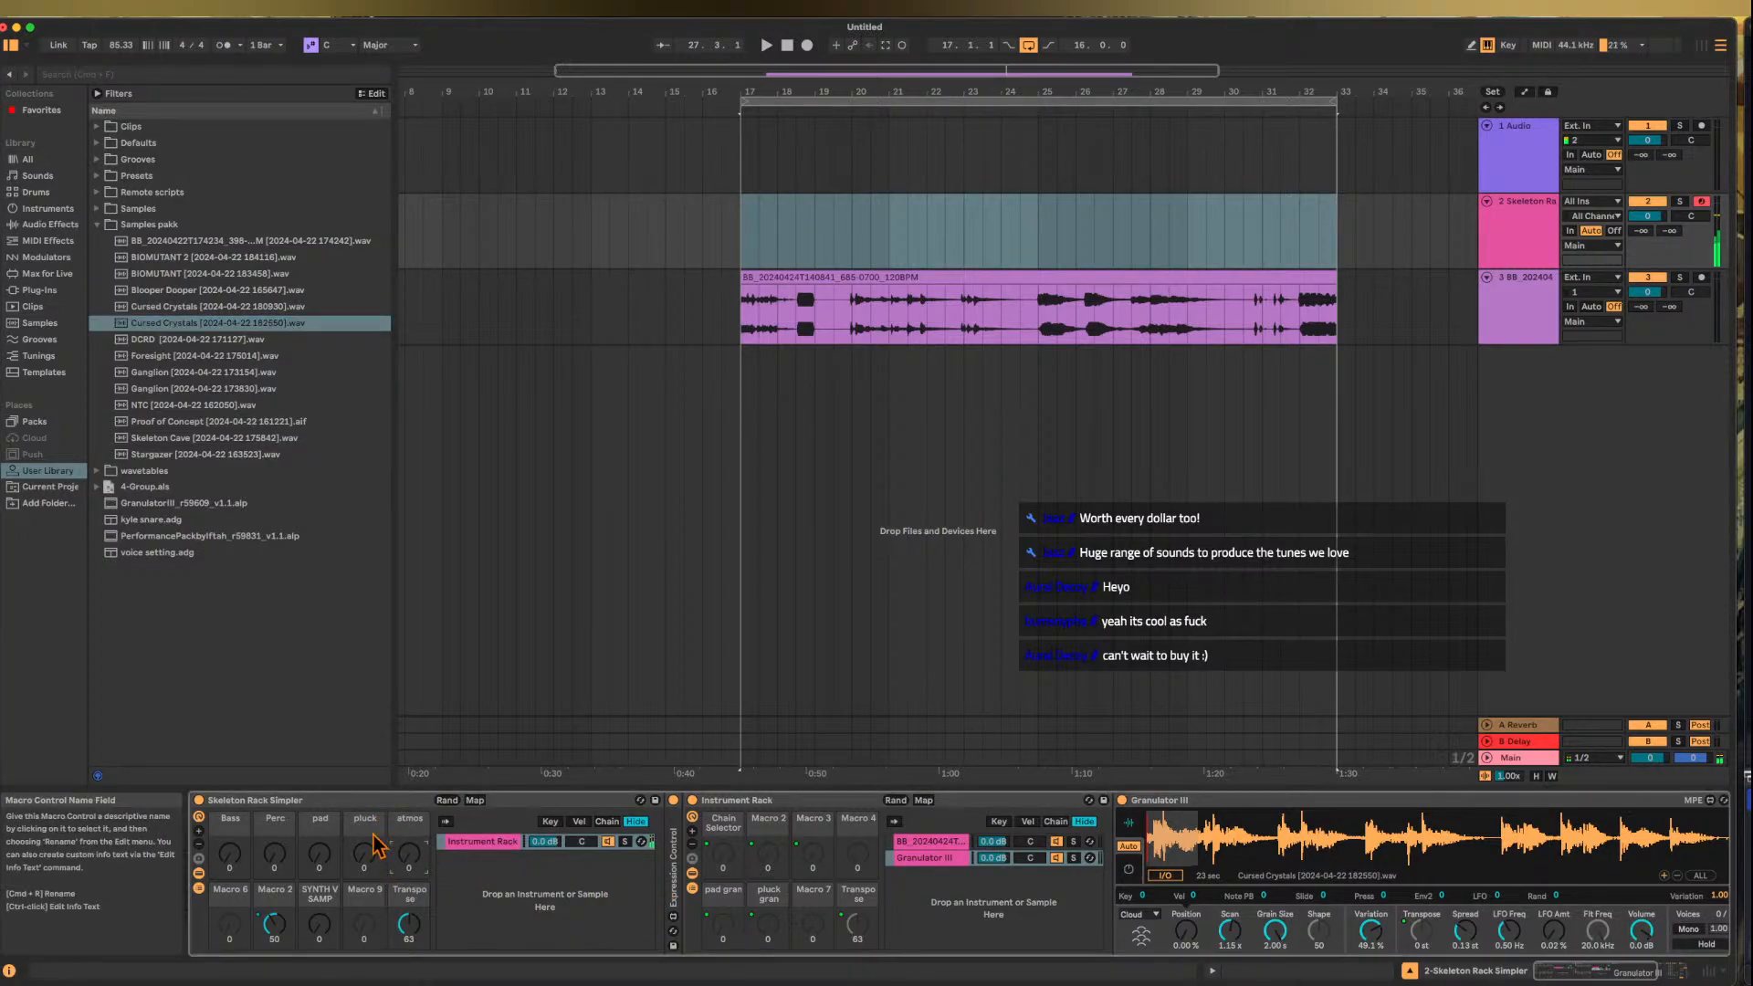
right_click(237, 799)
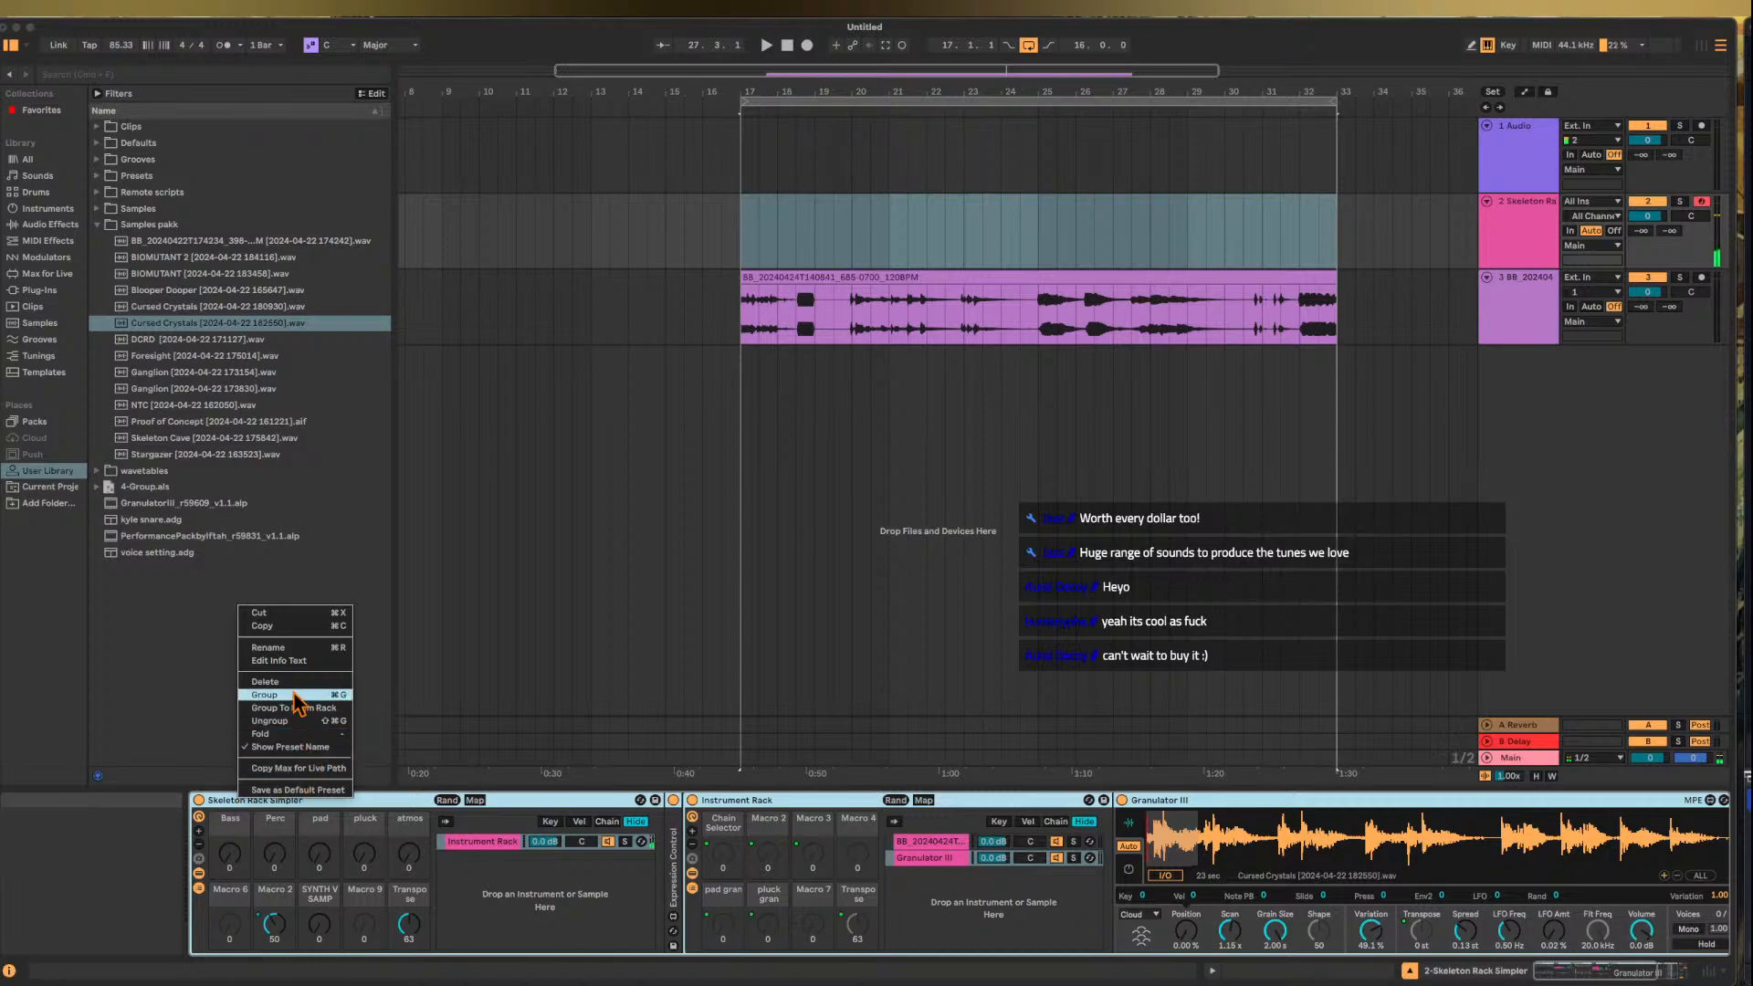
click(224, 791)
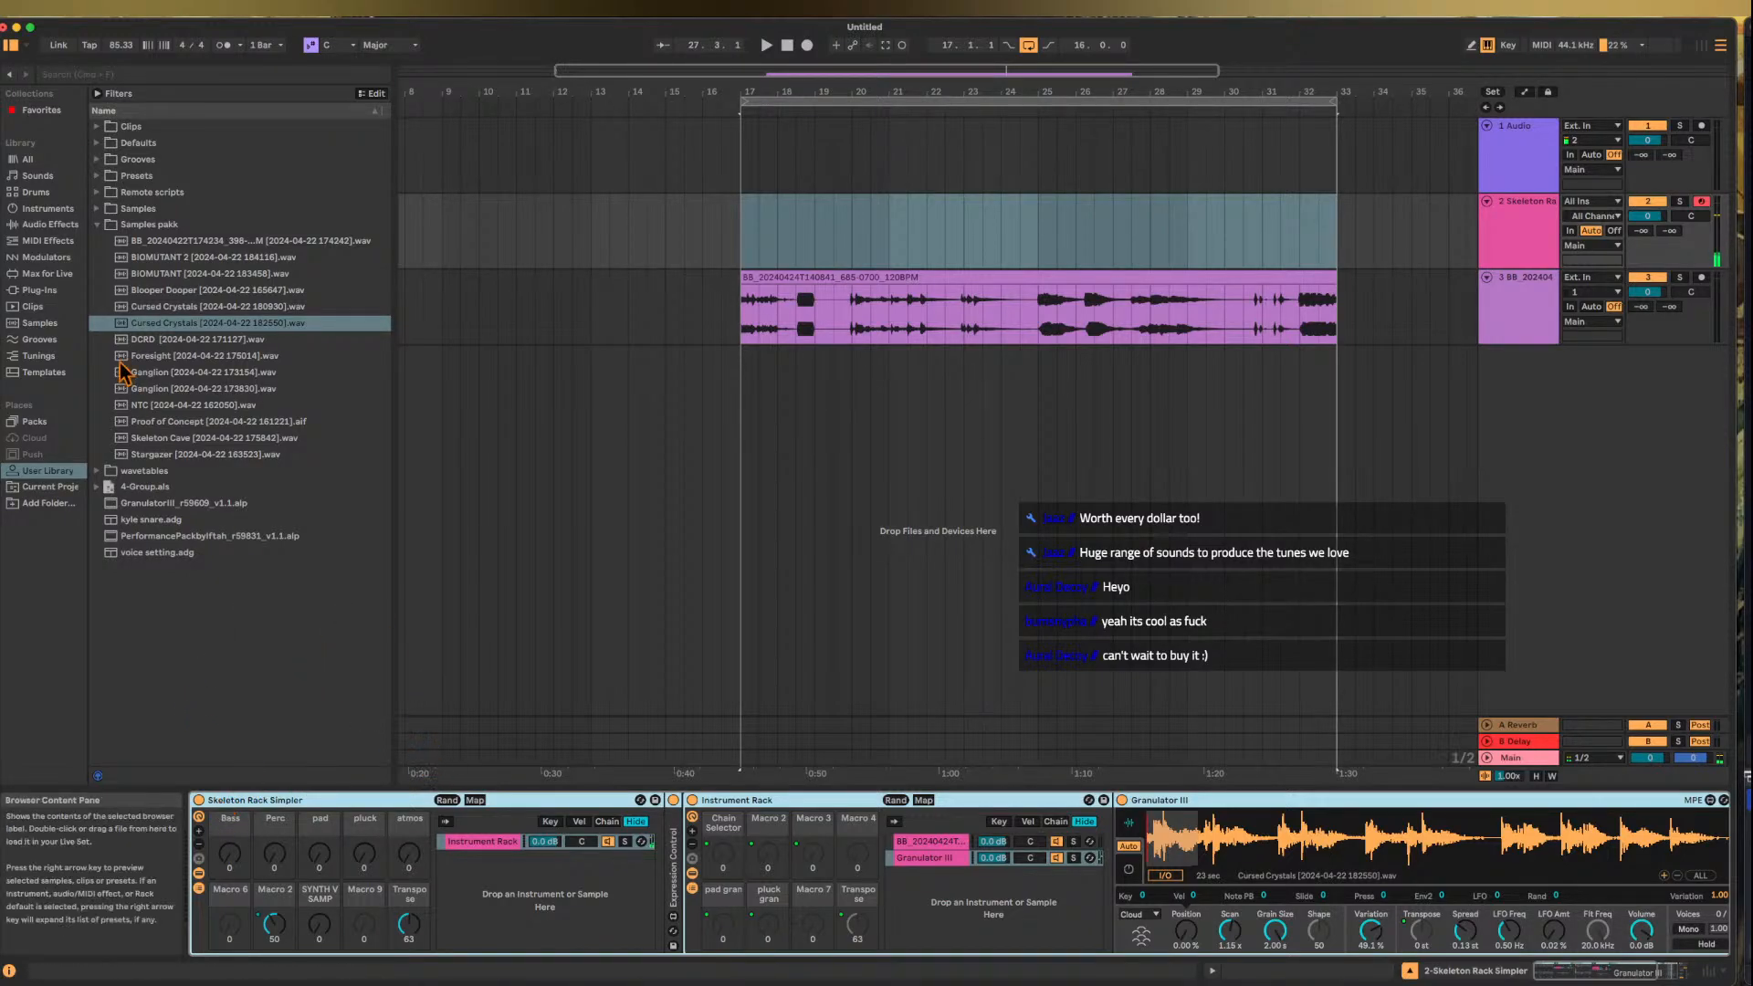
- Collapse Samples pakk and fx racks in the User Library, and open the Instrument rack presets with the Templates subfolder collapsed
click(96, 224)
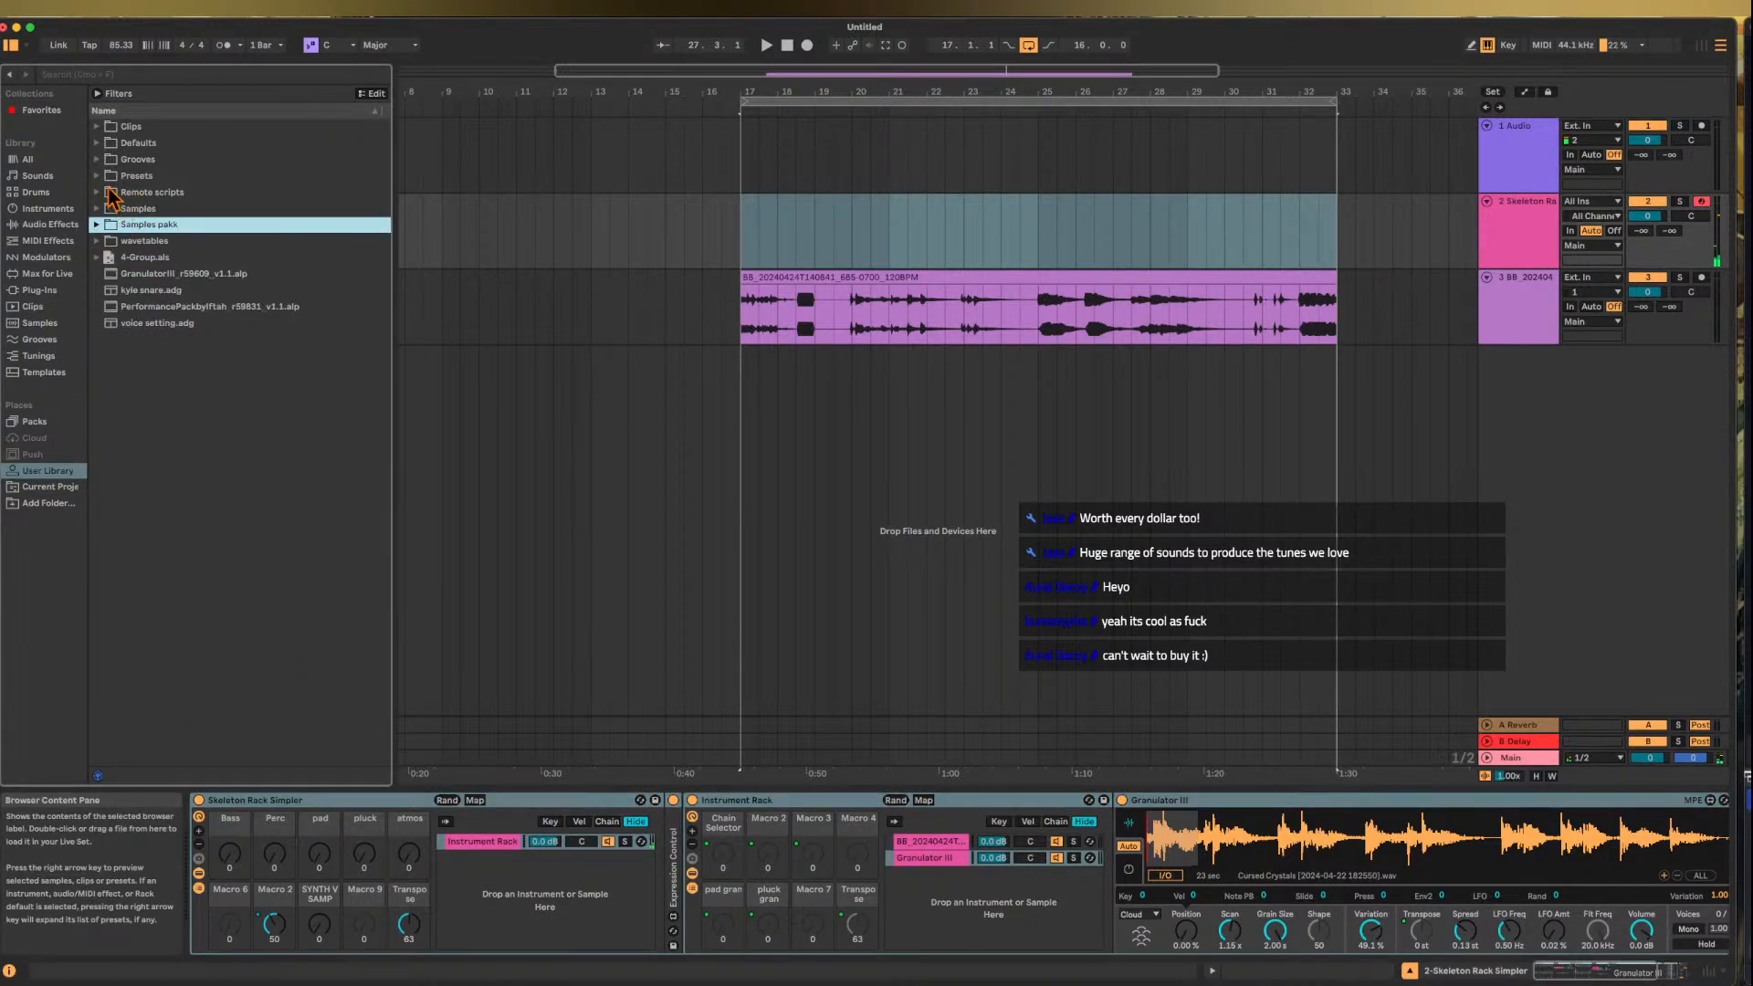
click(96, 176)
click(118, 226)
click(107, 209)
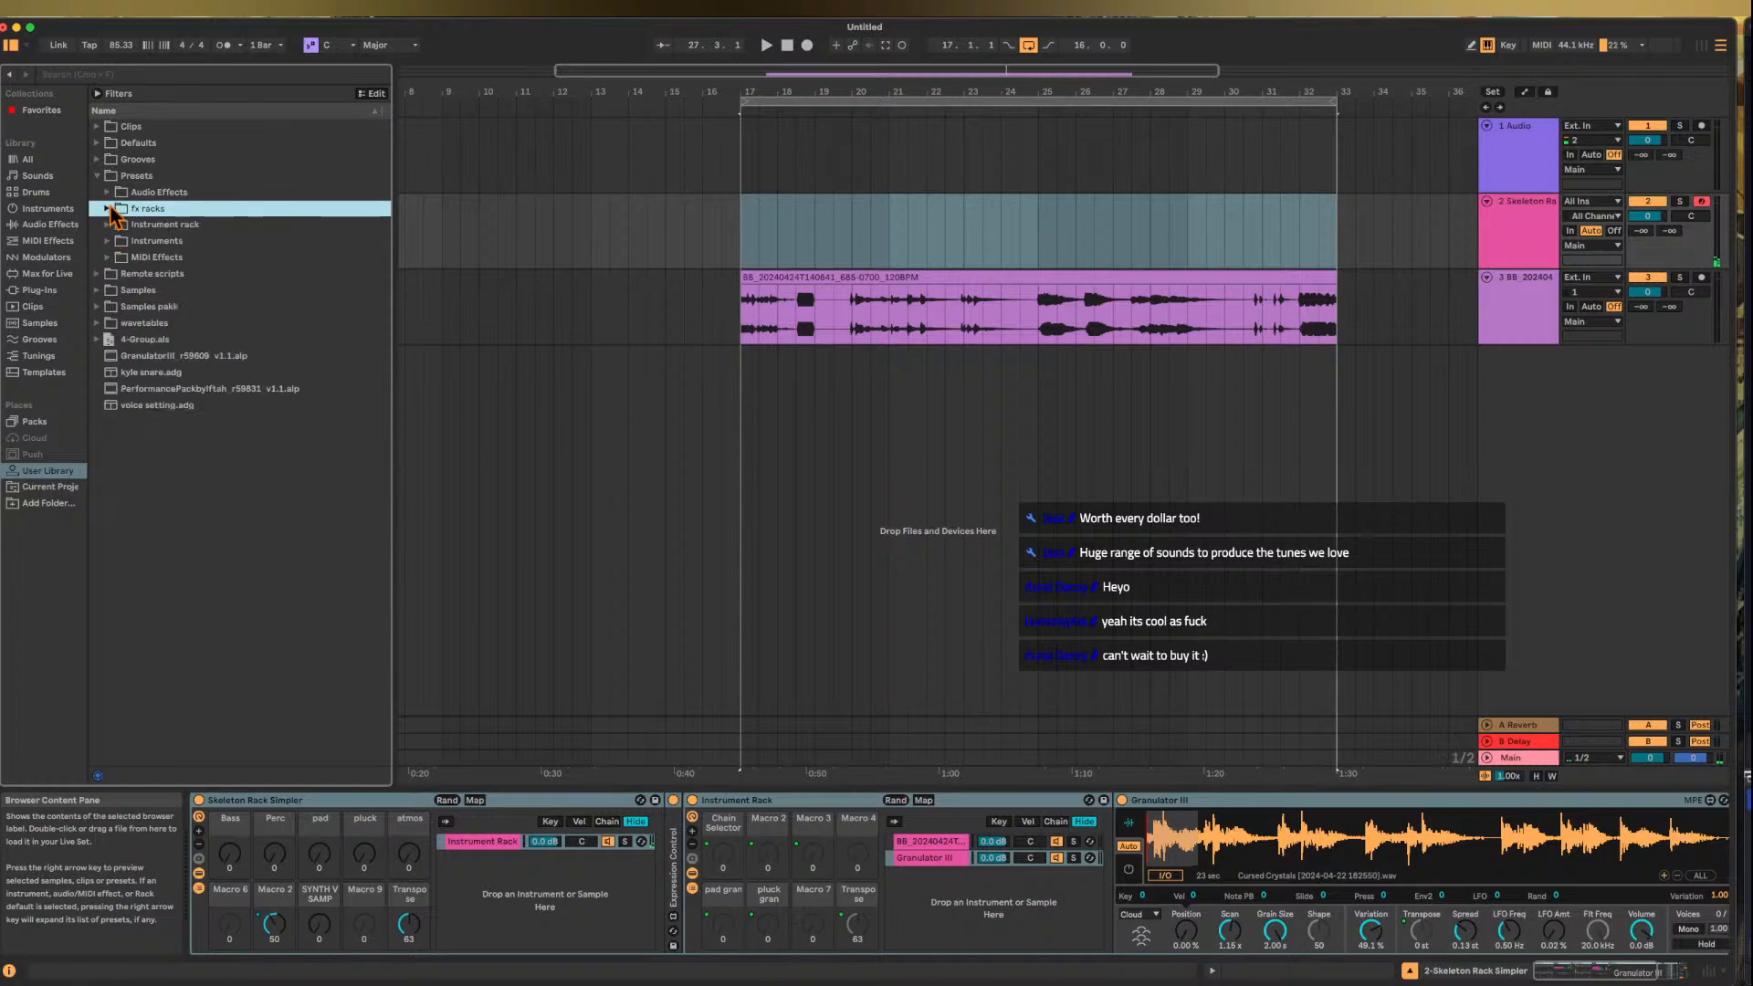
click(106, 242)
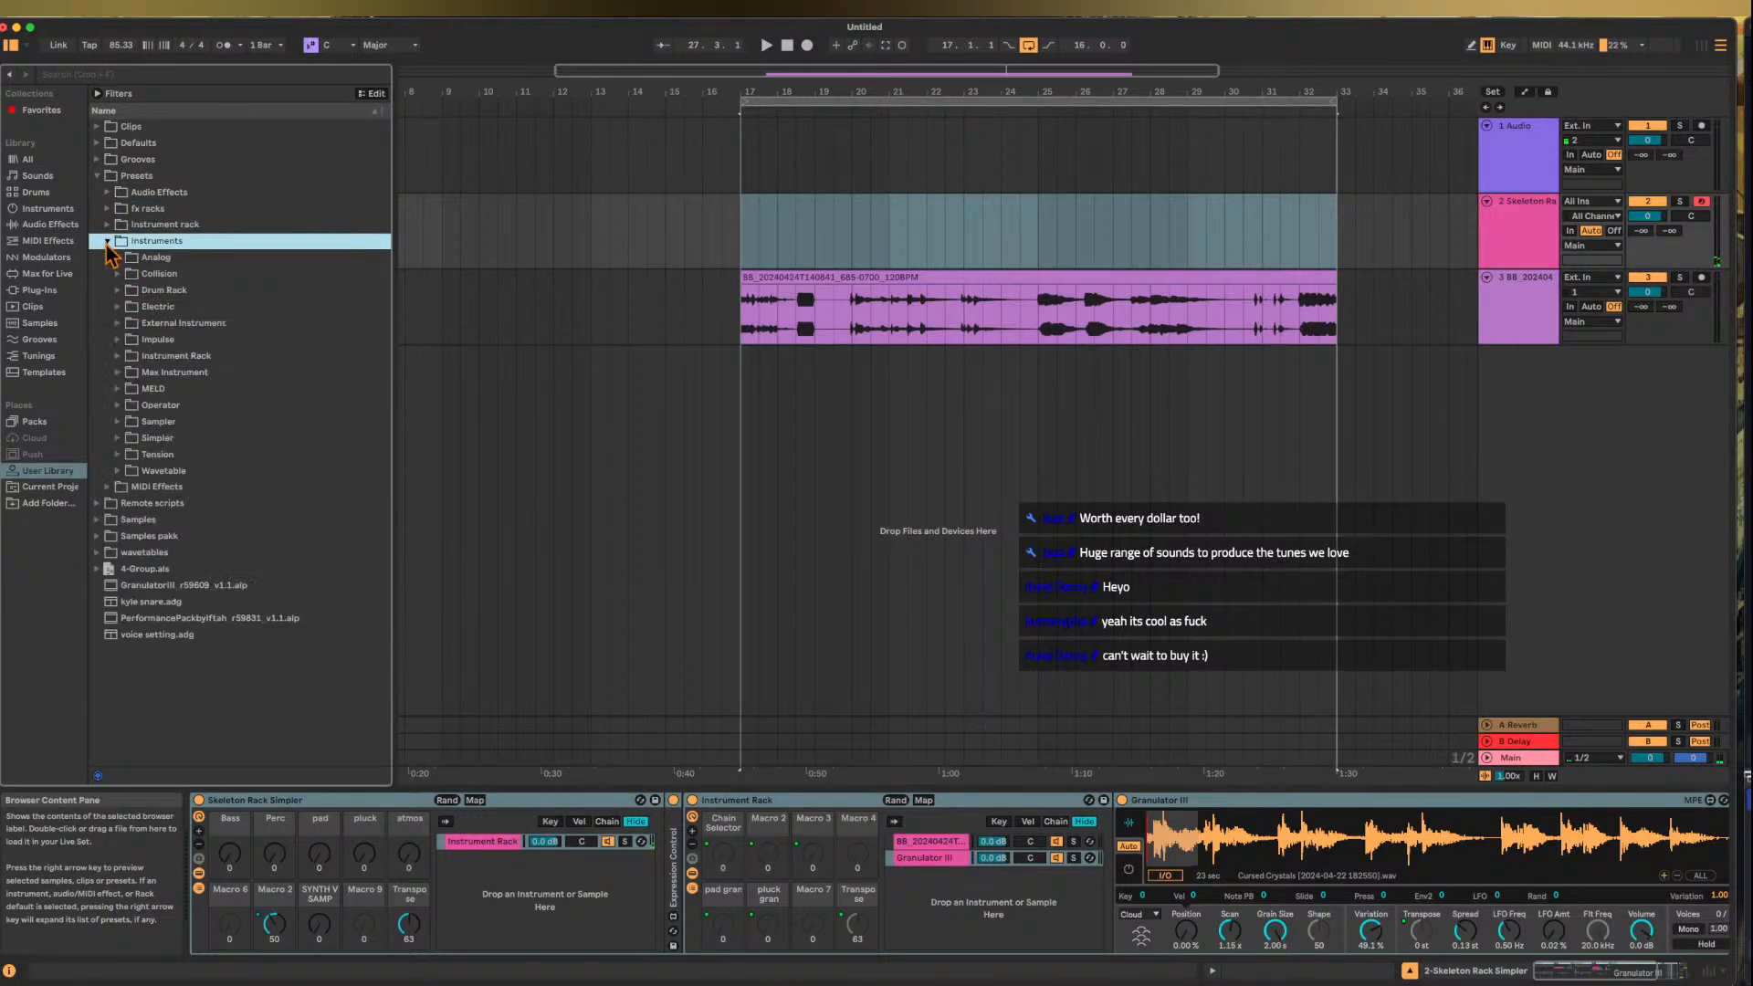
click(107, 242)
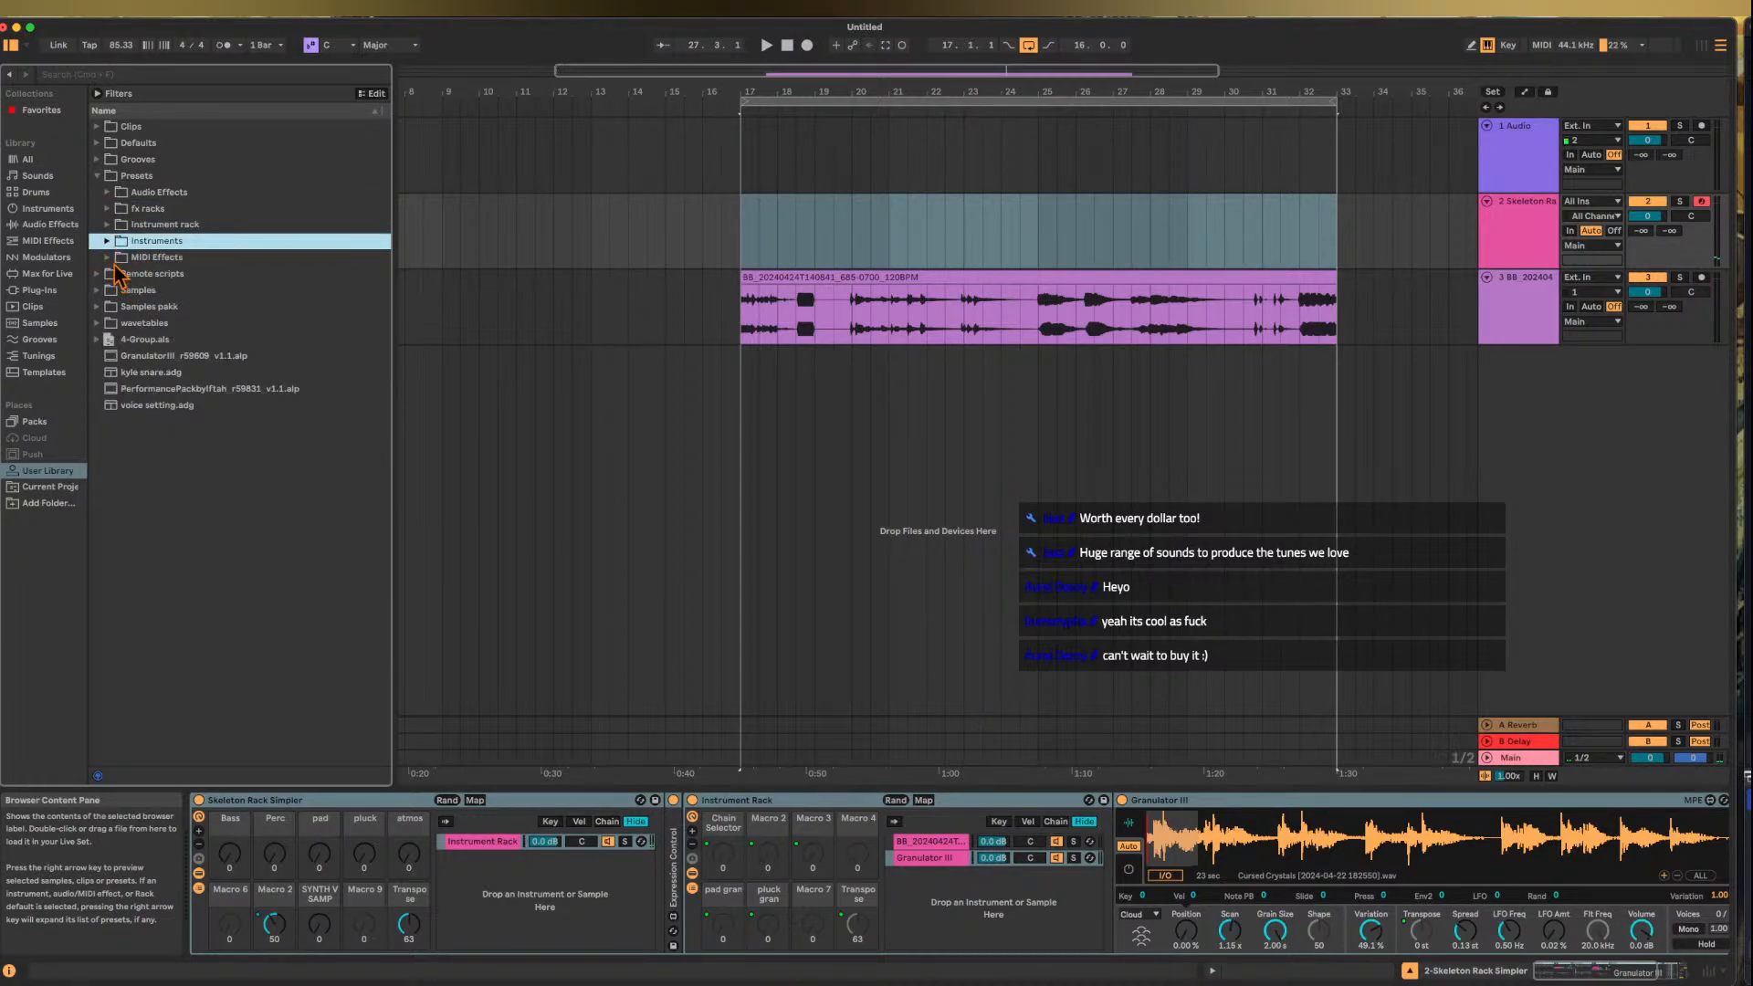
click(106, 225)
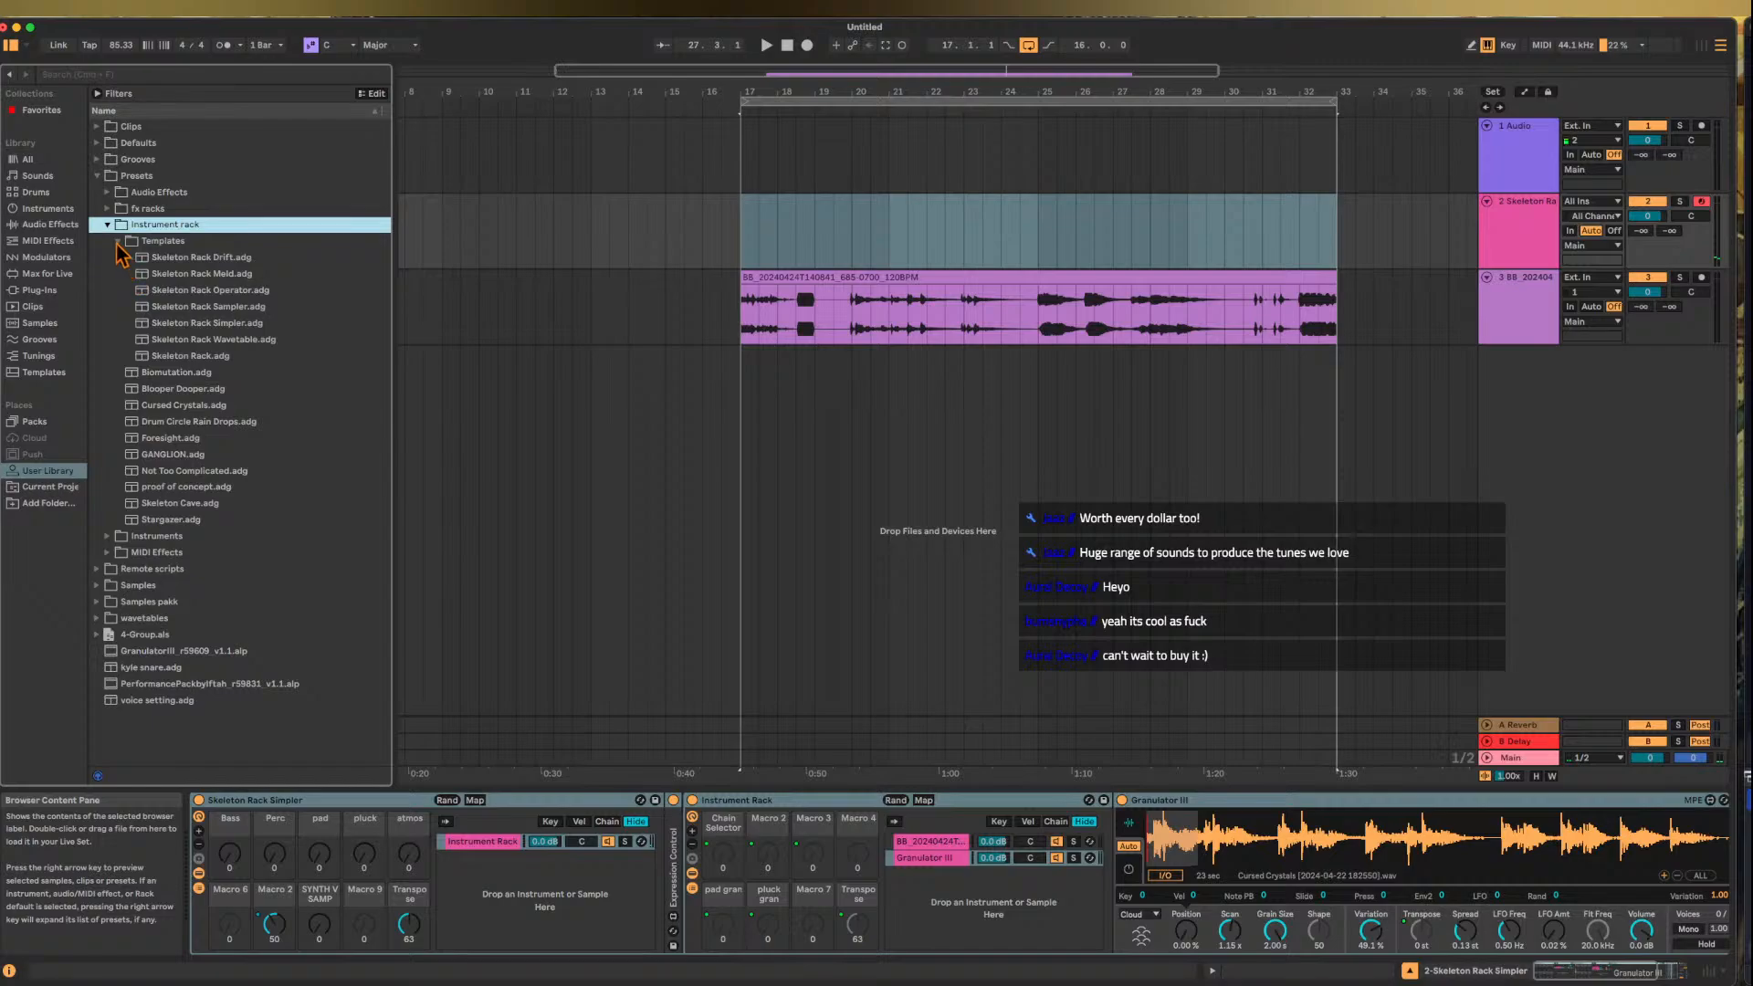
click(117, 242)
- Rename the Skeleton Rack Simpler as DEMO and save it as a preset in the User Library's Instrument rack folder
click(264, 803)
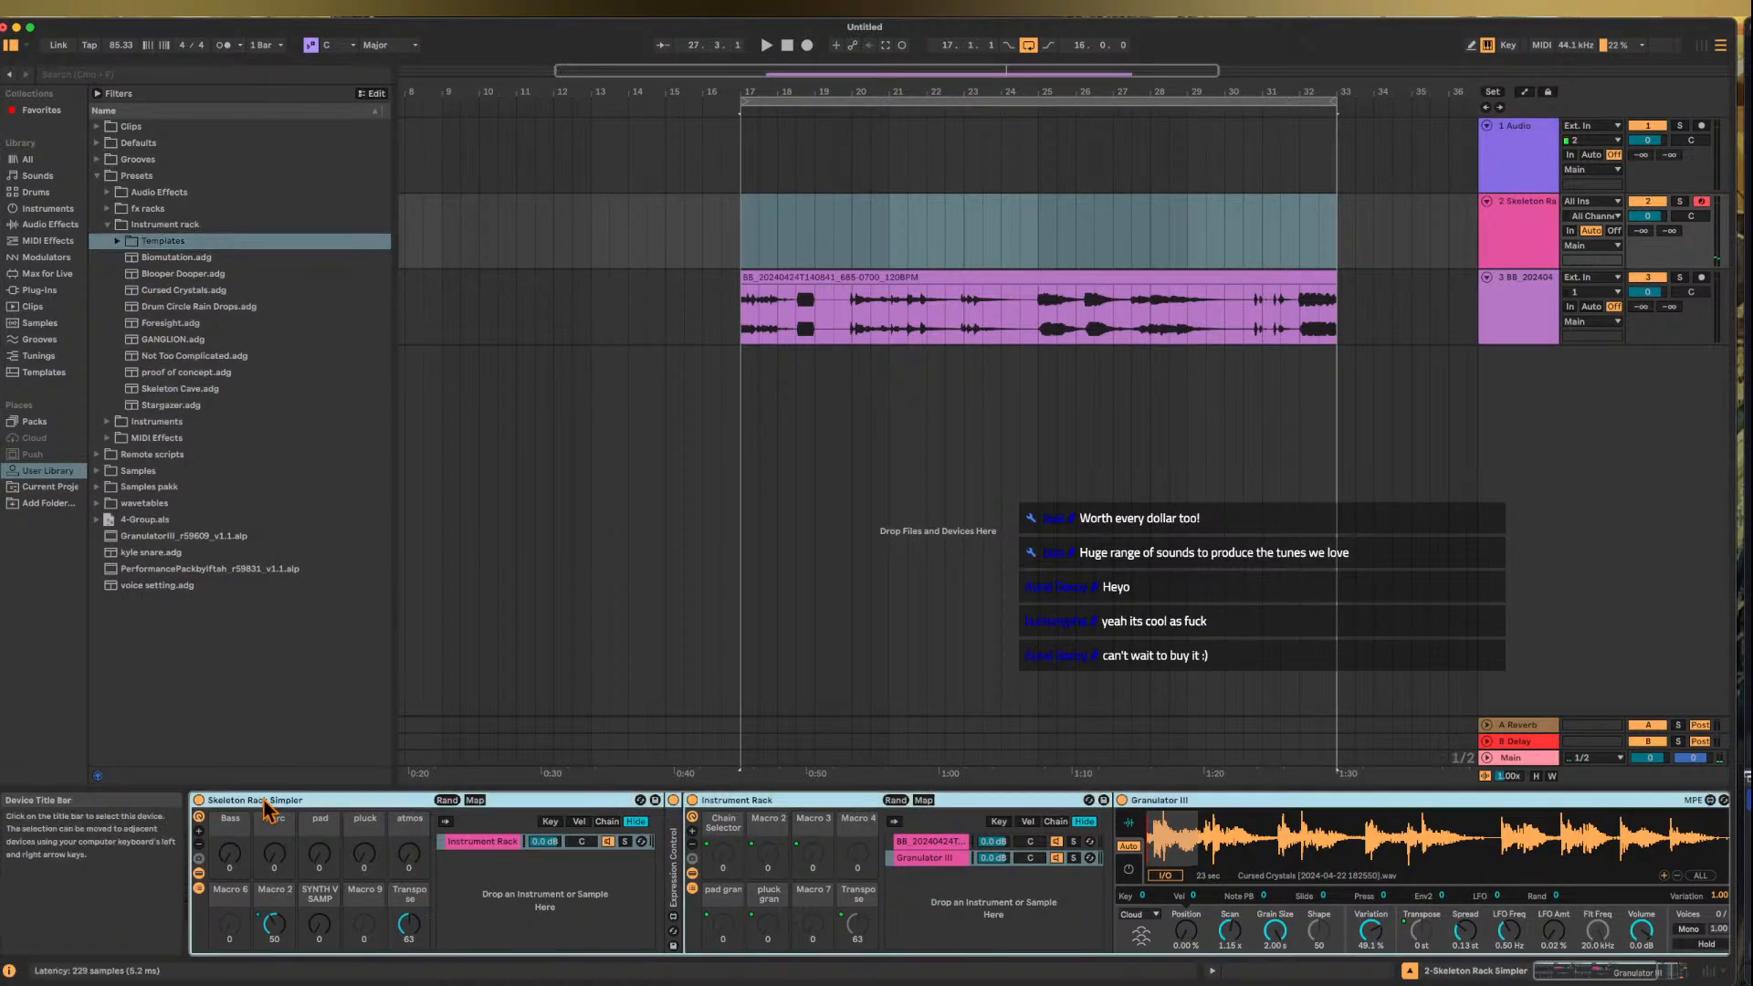
key(super+r)
text(DEMO)
key(Return)
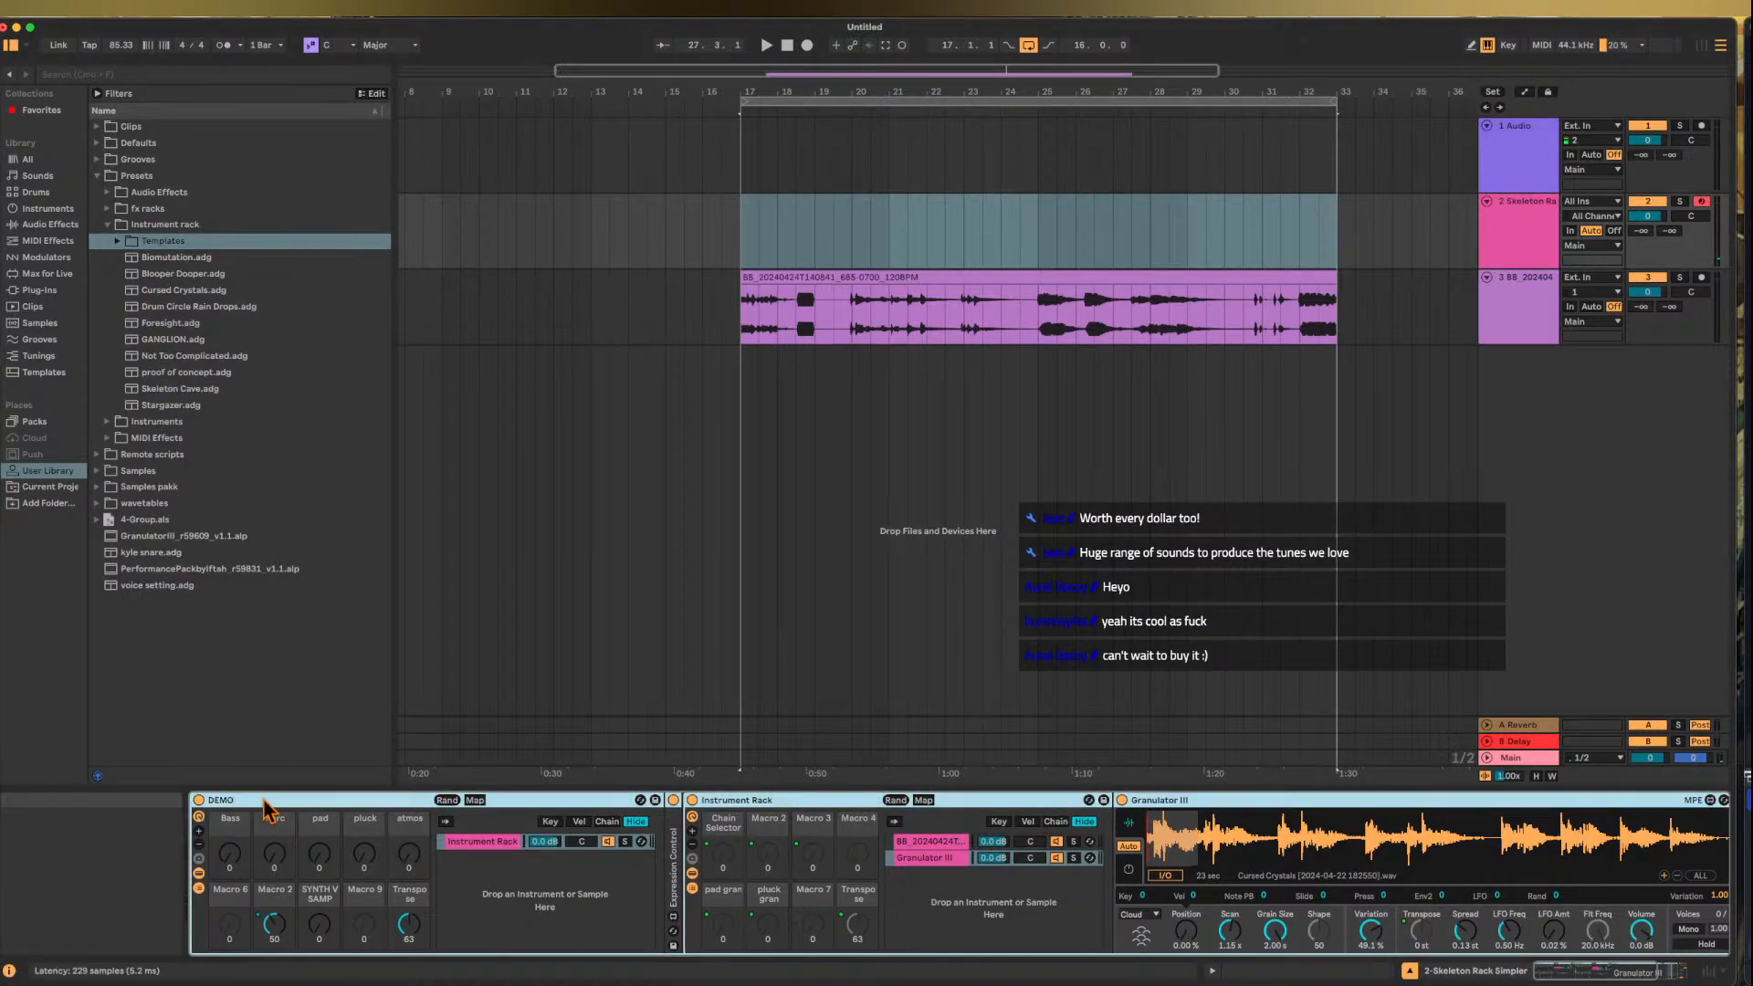
drag(264, 803, 187, 345)
key(Return)
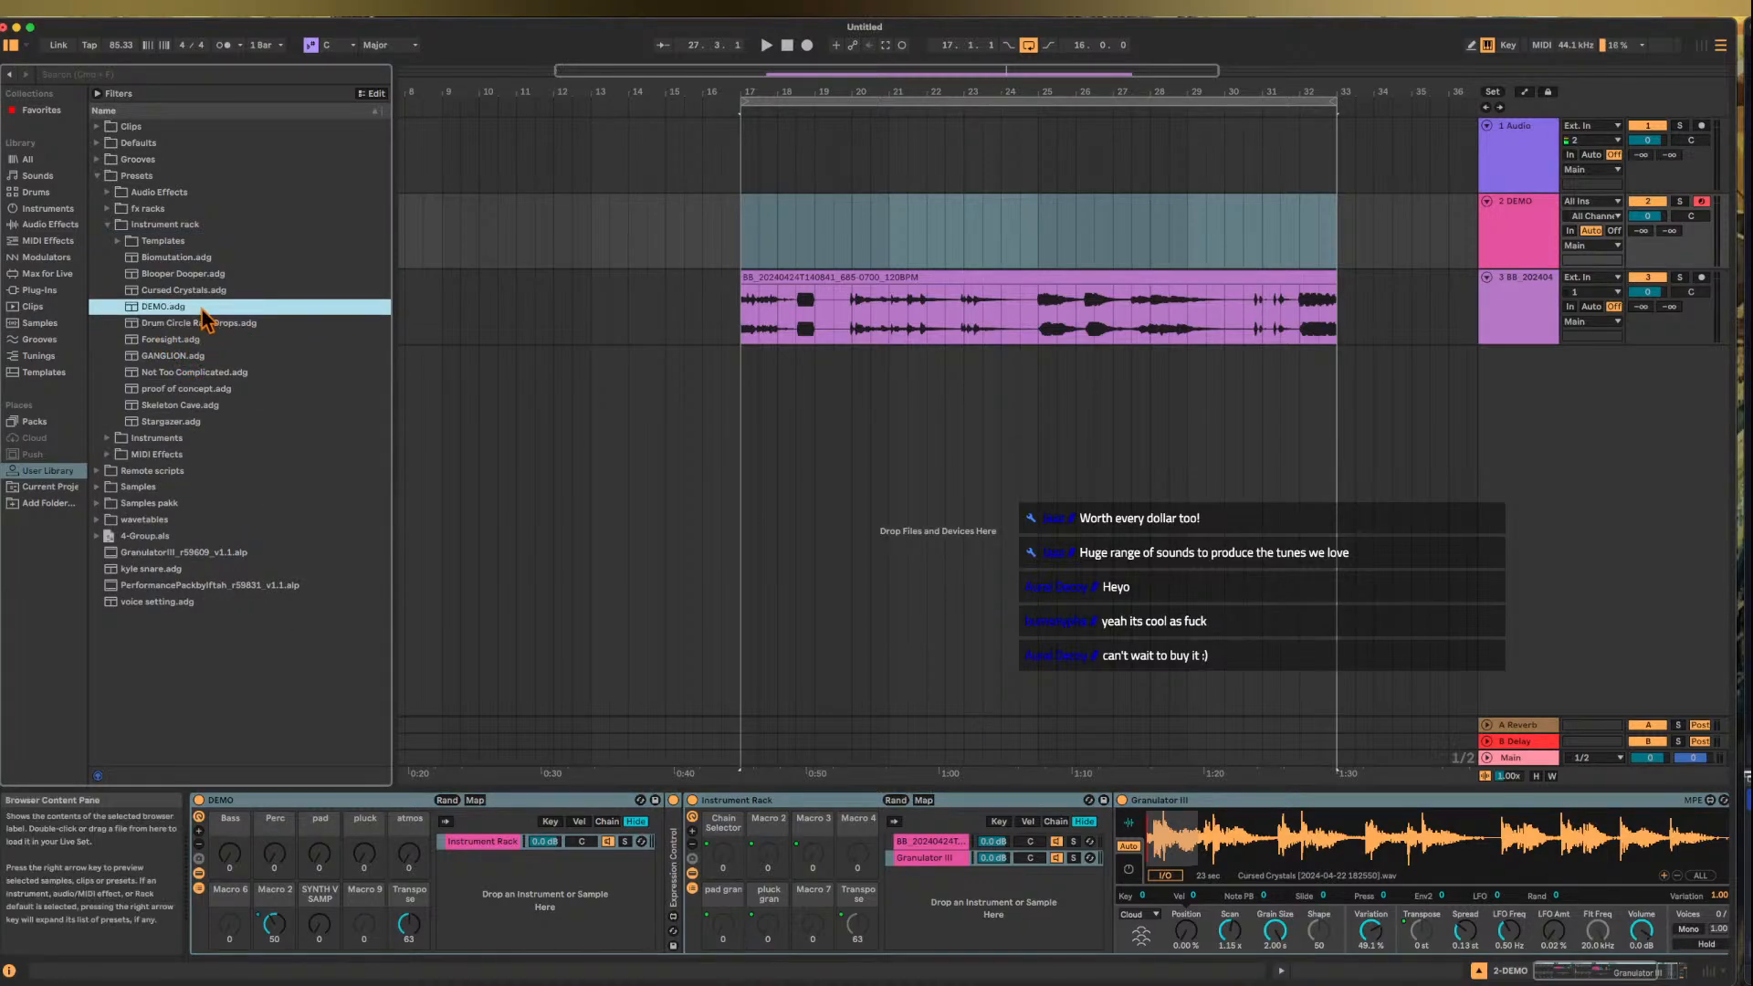
- Show the DEMO rack's macro variations, randomize its macros and store the result as a new variation
click(198, 858)
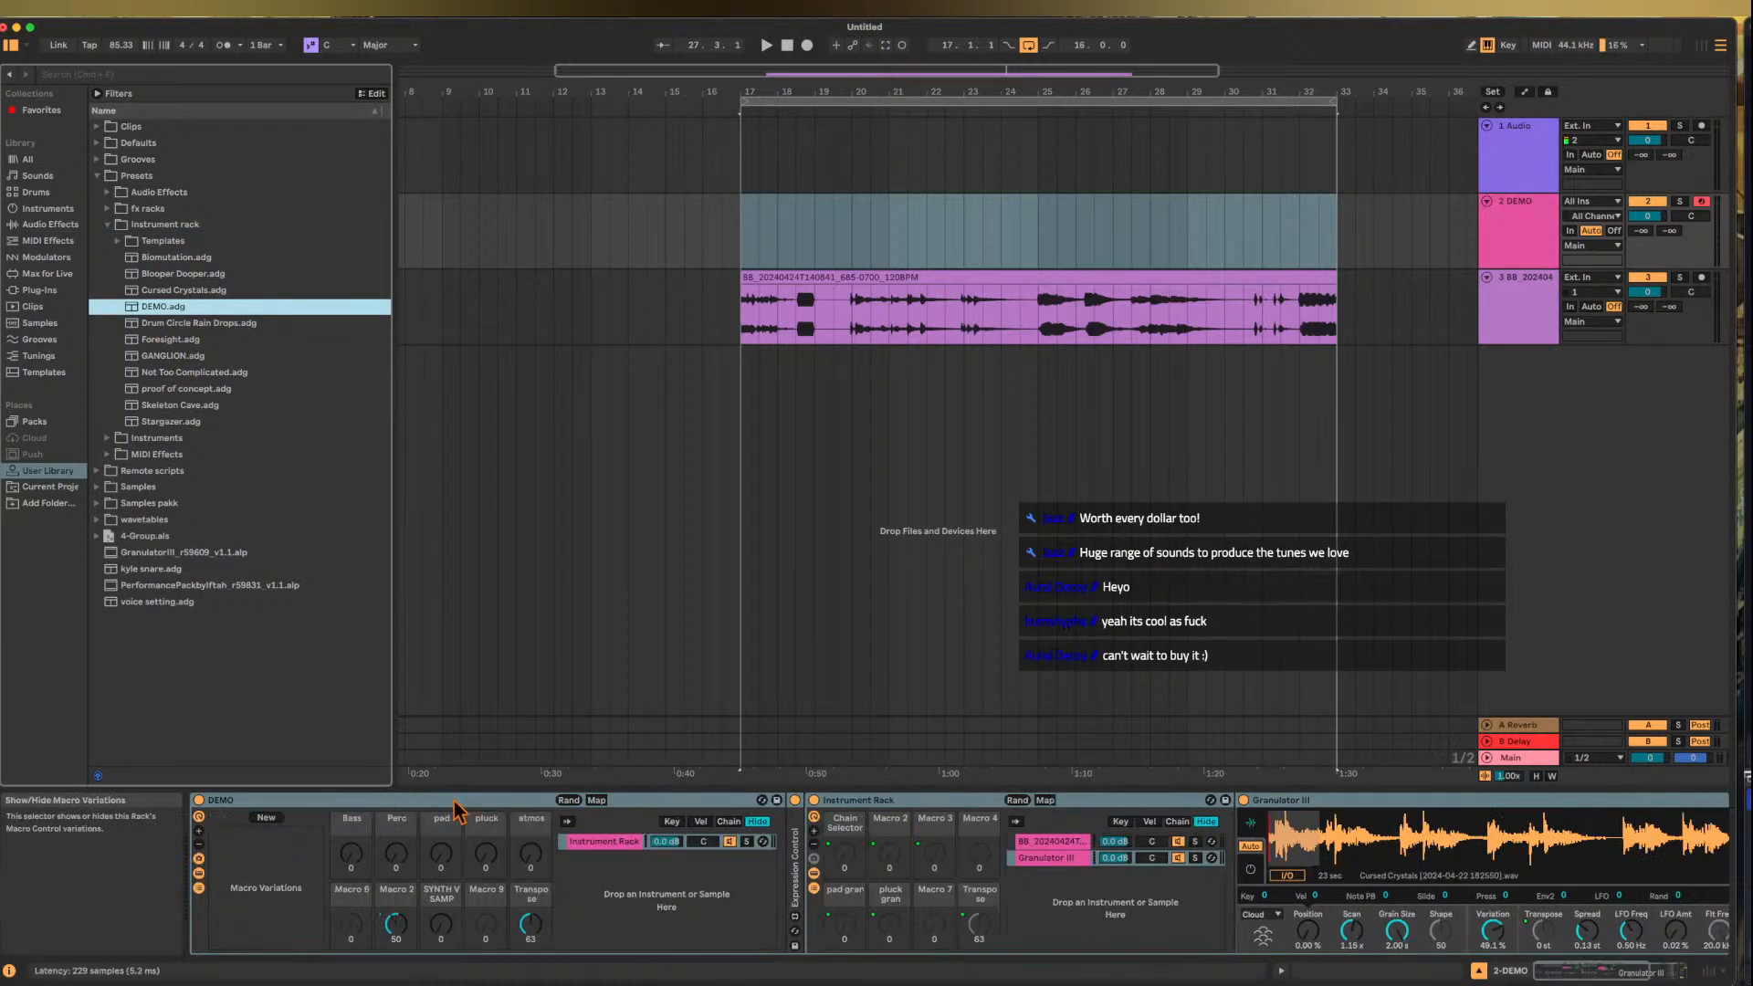
click(567, 800)
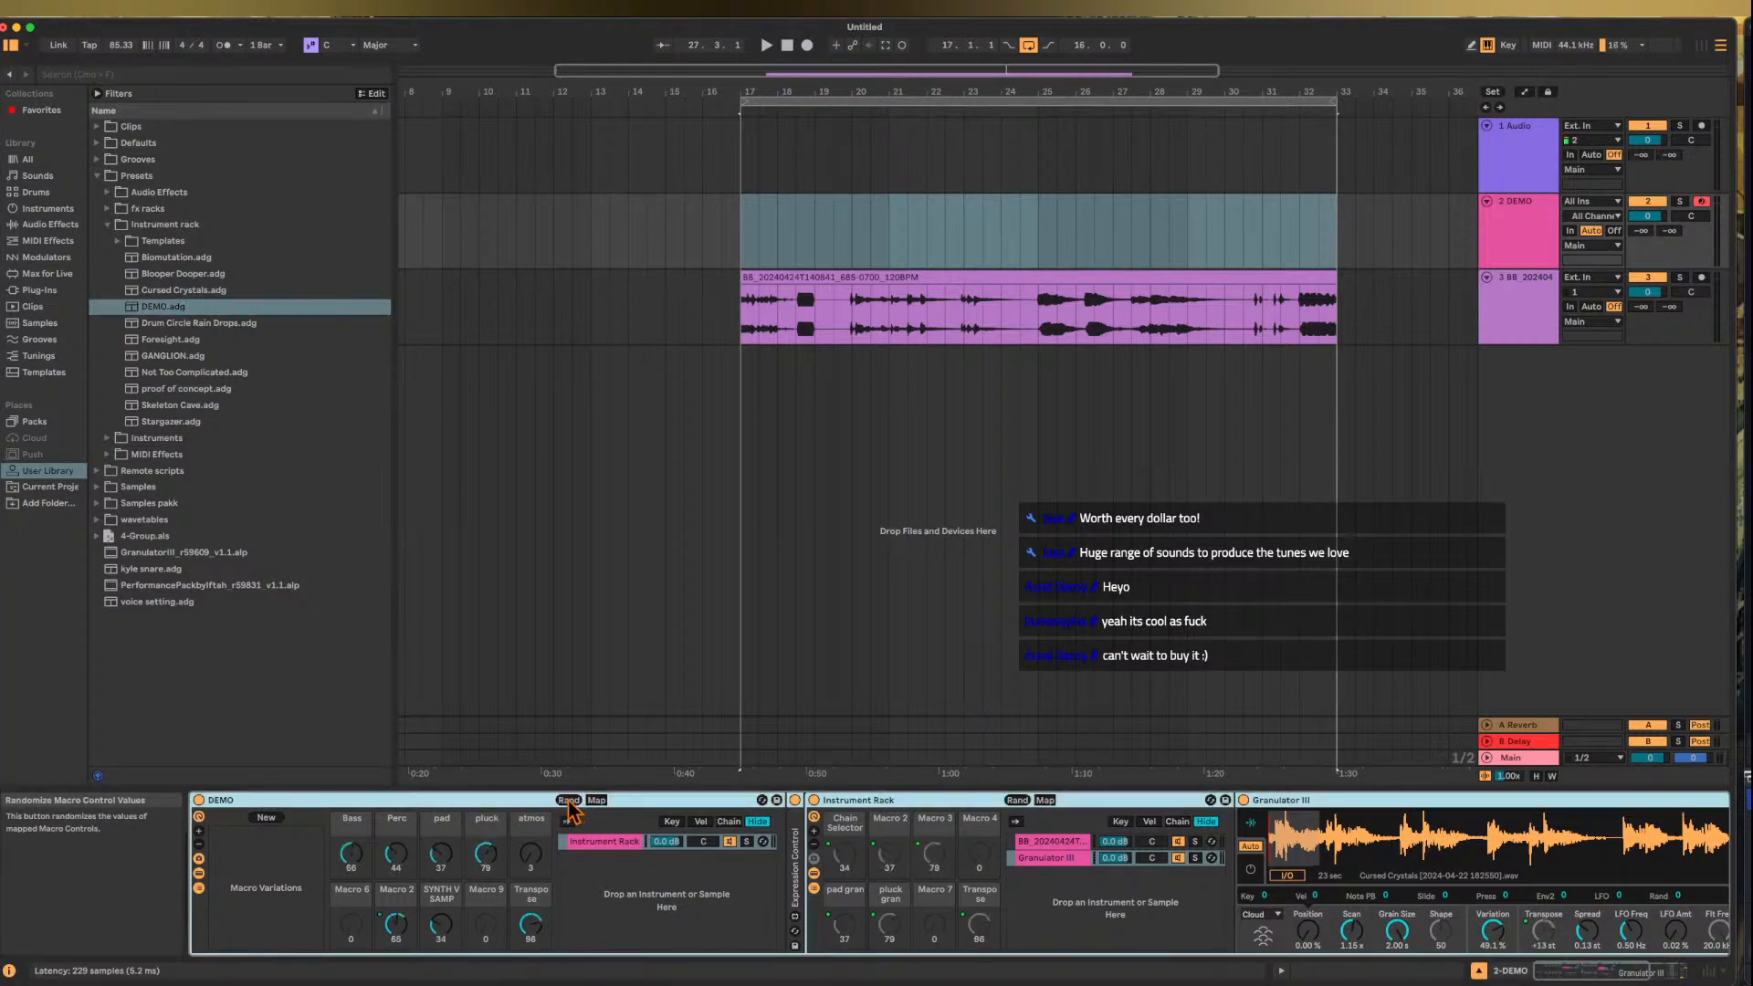
click(265, 817)
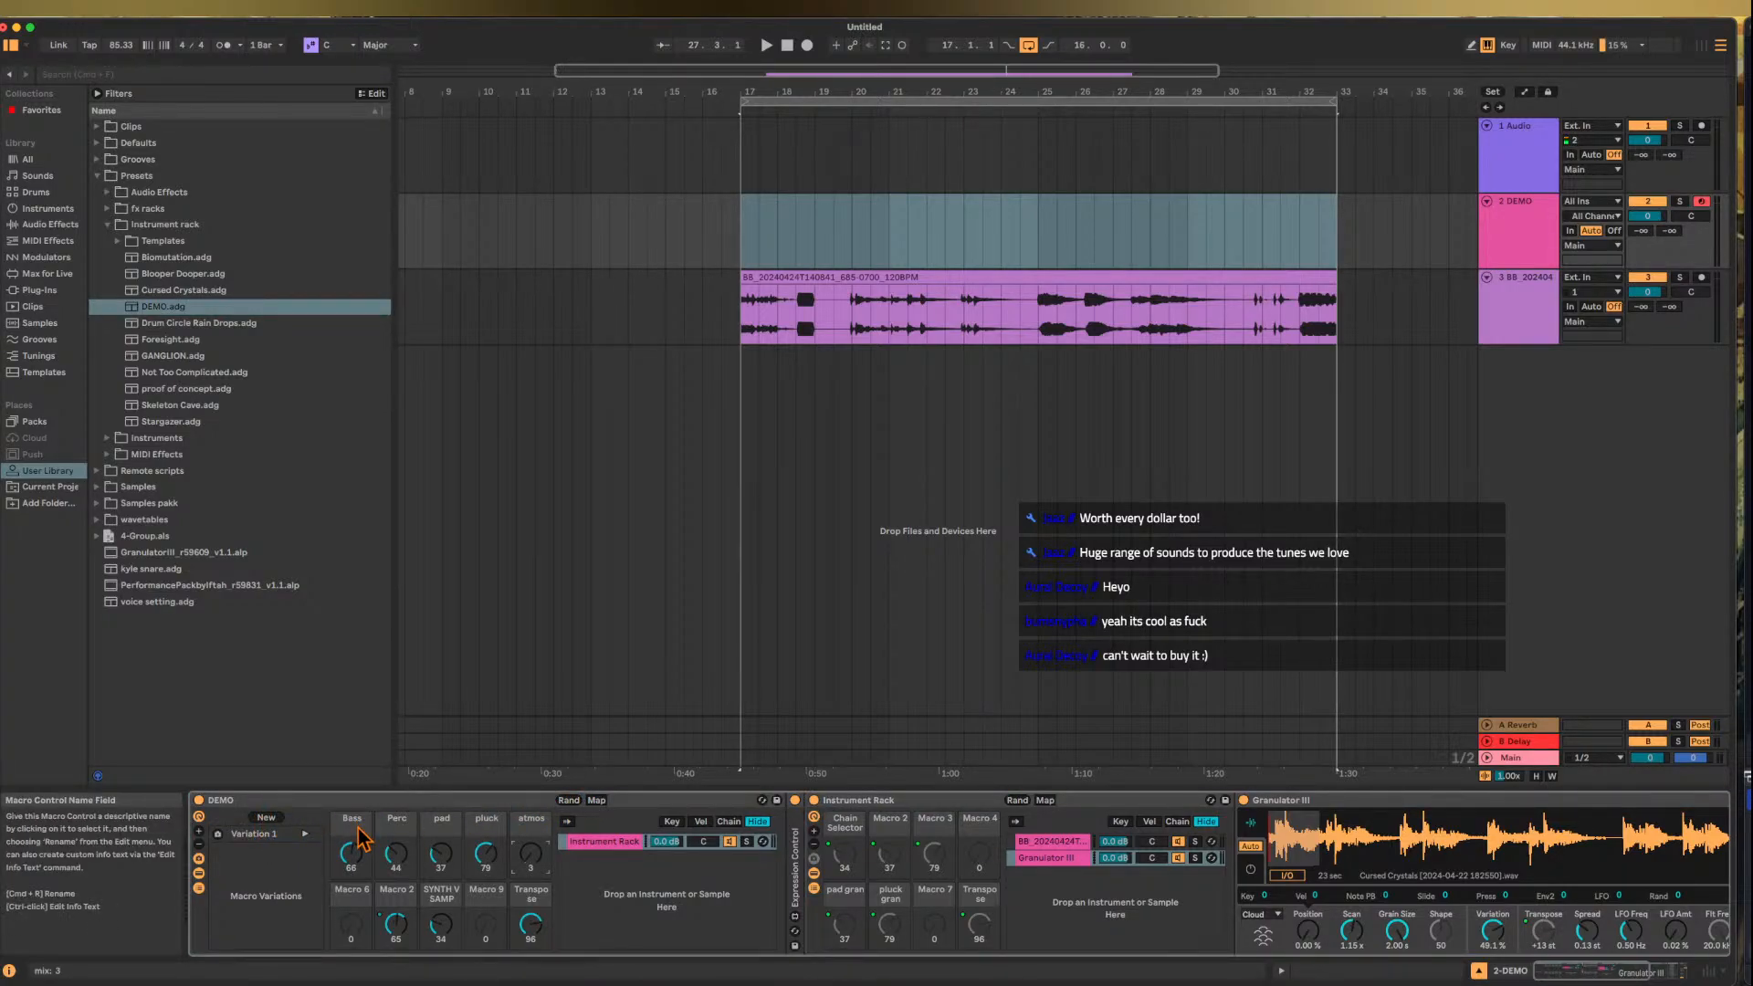